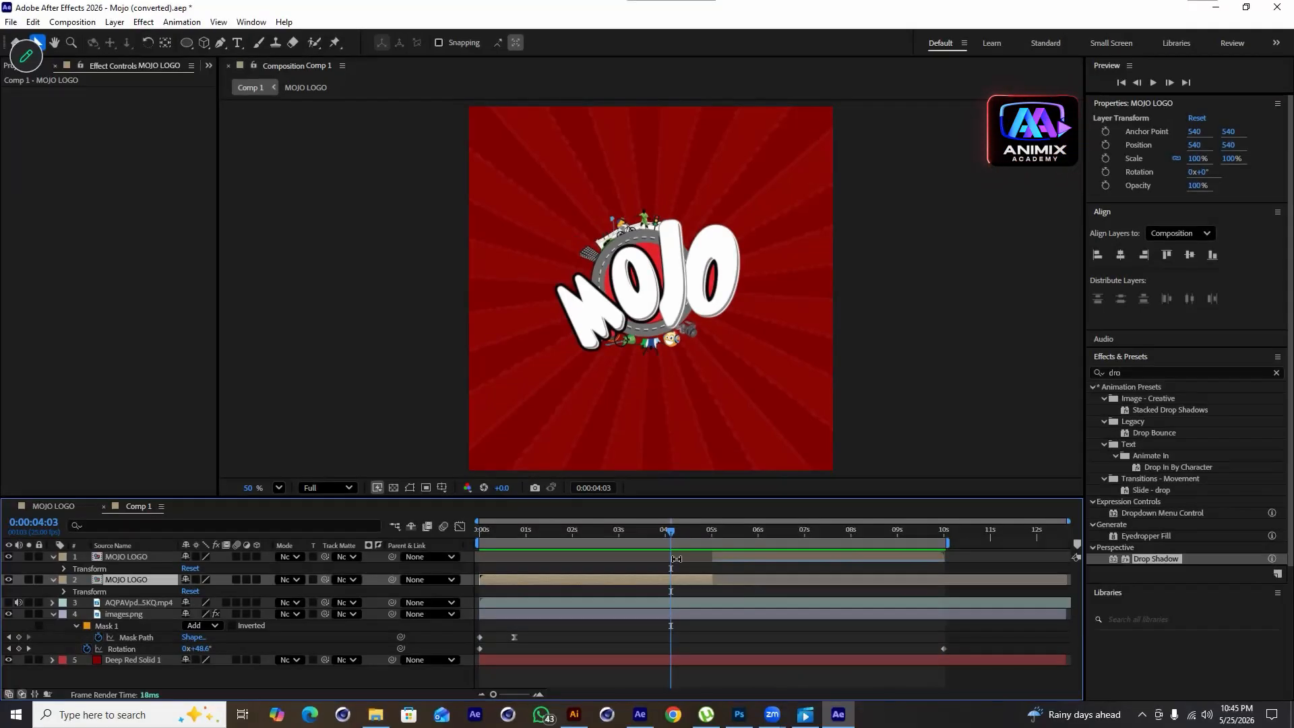
# Play back the MOJO logo animation in the composition preview from the start
pyautogui.moveTo(670, 533); pyautogui.dragTo(476, 550)
pyautogui.press('space')
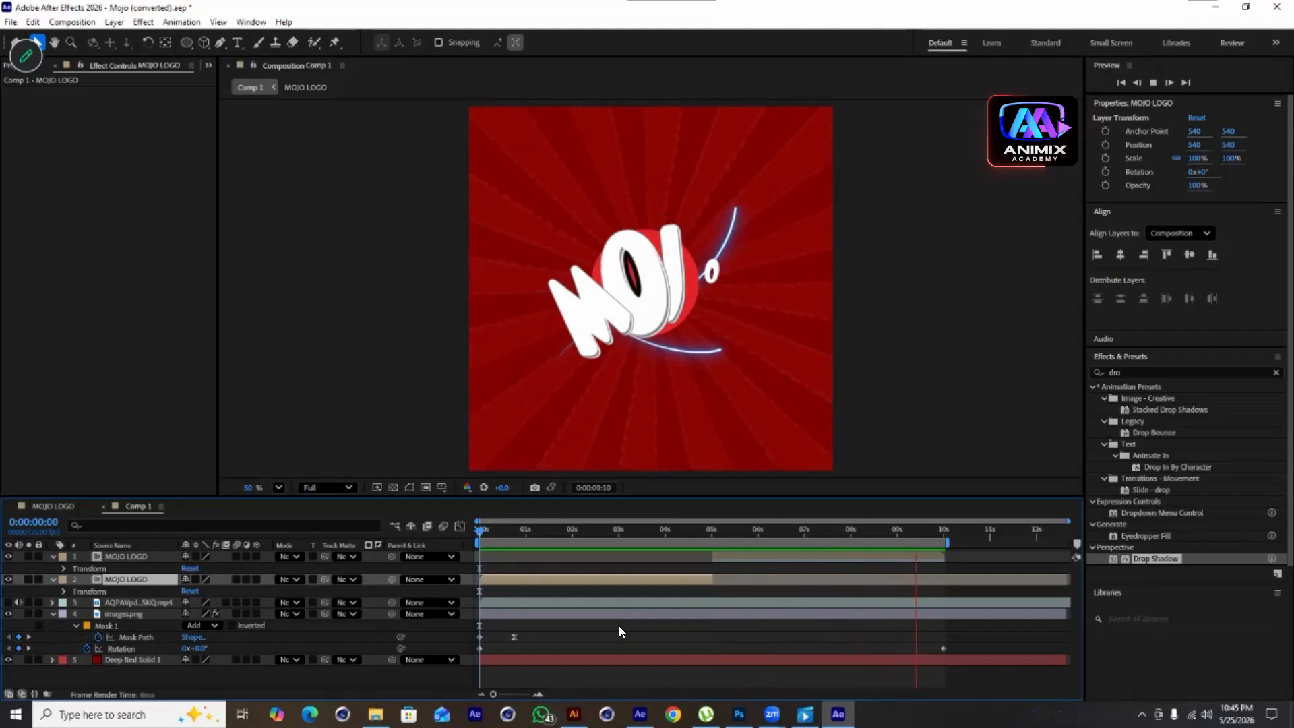
pyautogui.press('space')
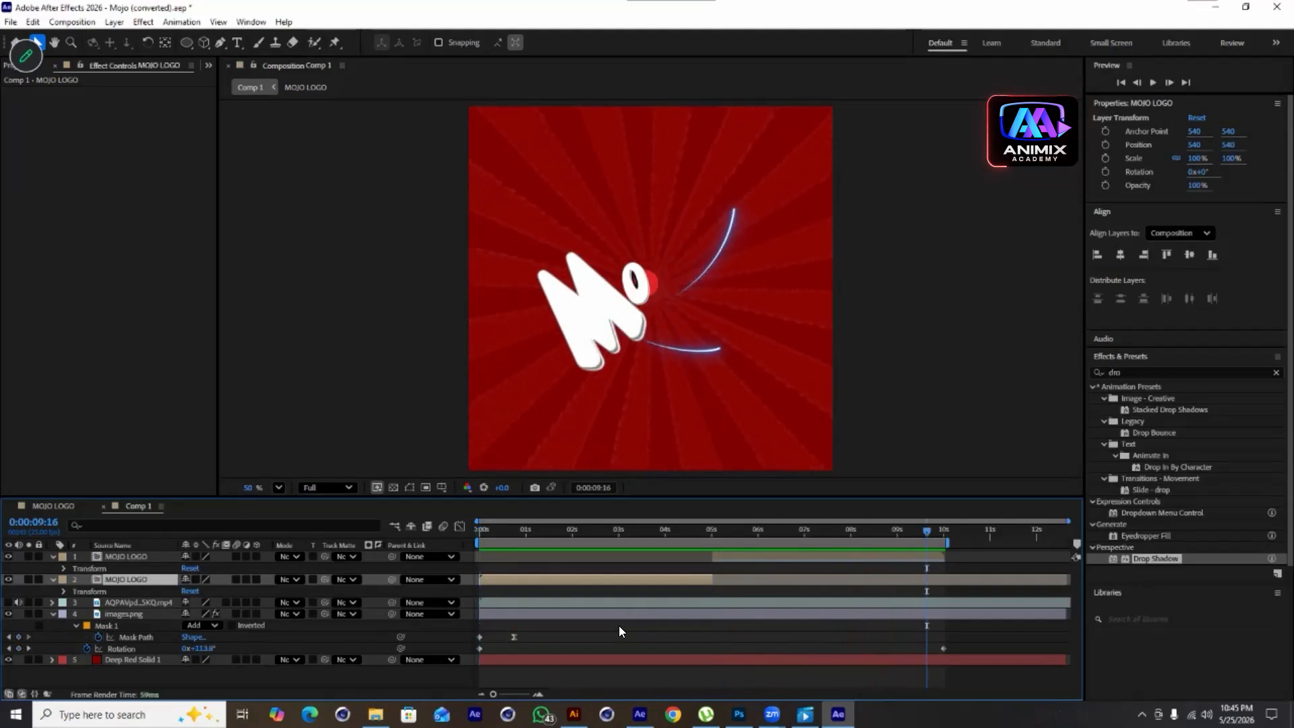
pyautogui.click(779, 534)
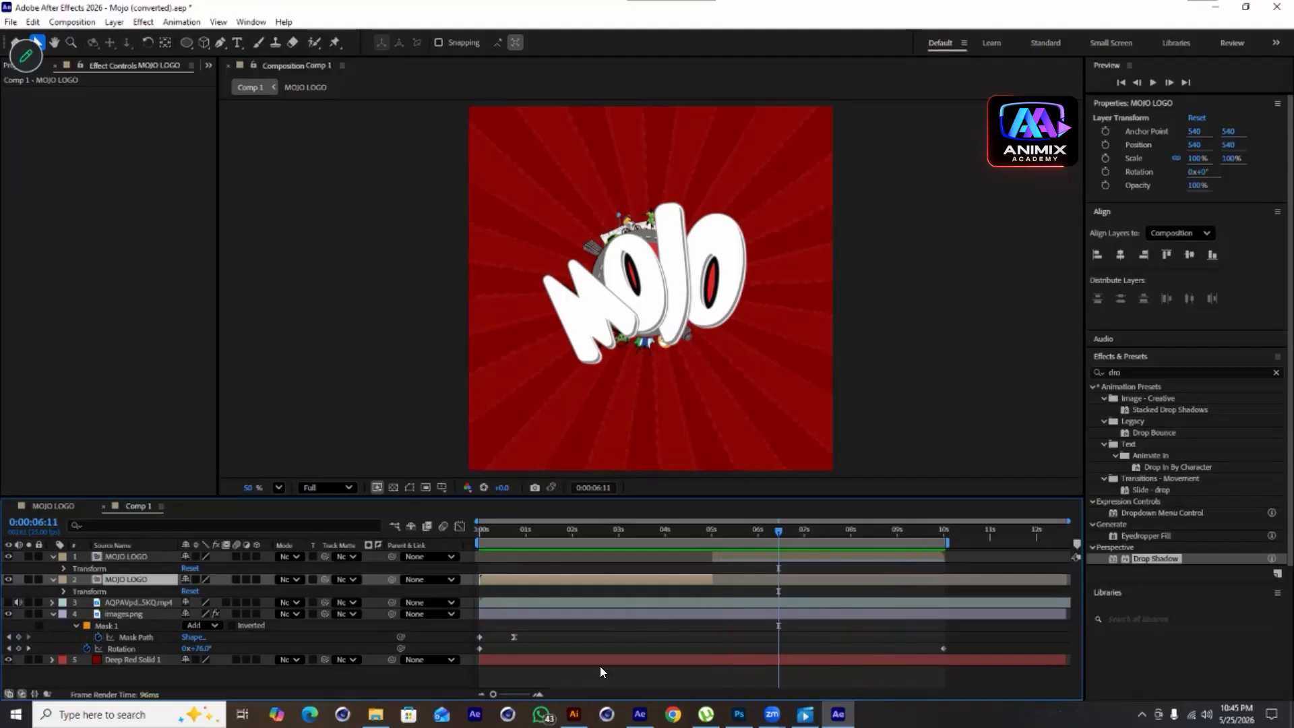
# Switch to Illustrator and try moving individual MOJO letters, undoing each move
pyautogui.click(574, 714)
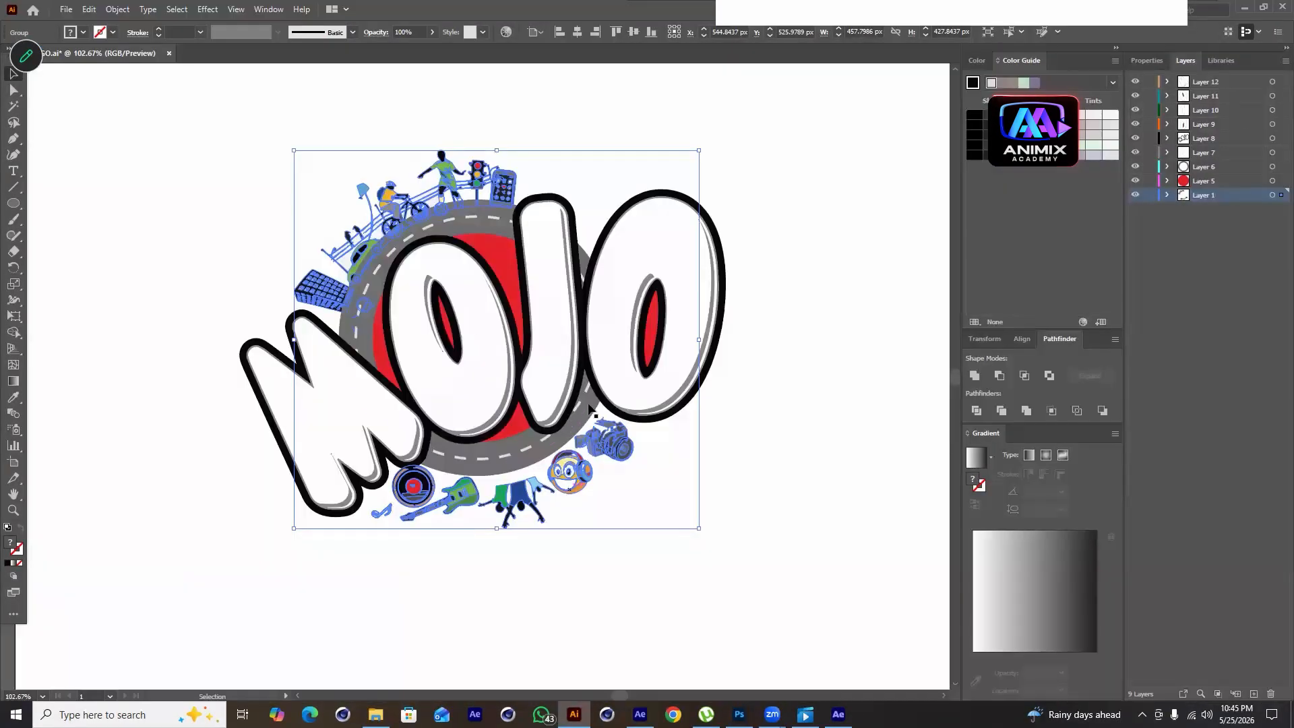
pyautogui.click(847, 506)
pyautogui.moveTo(391, 196); pyautogui.dragTo(533, 172)
pyautogui.hotkey('ctrl', 'z')
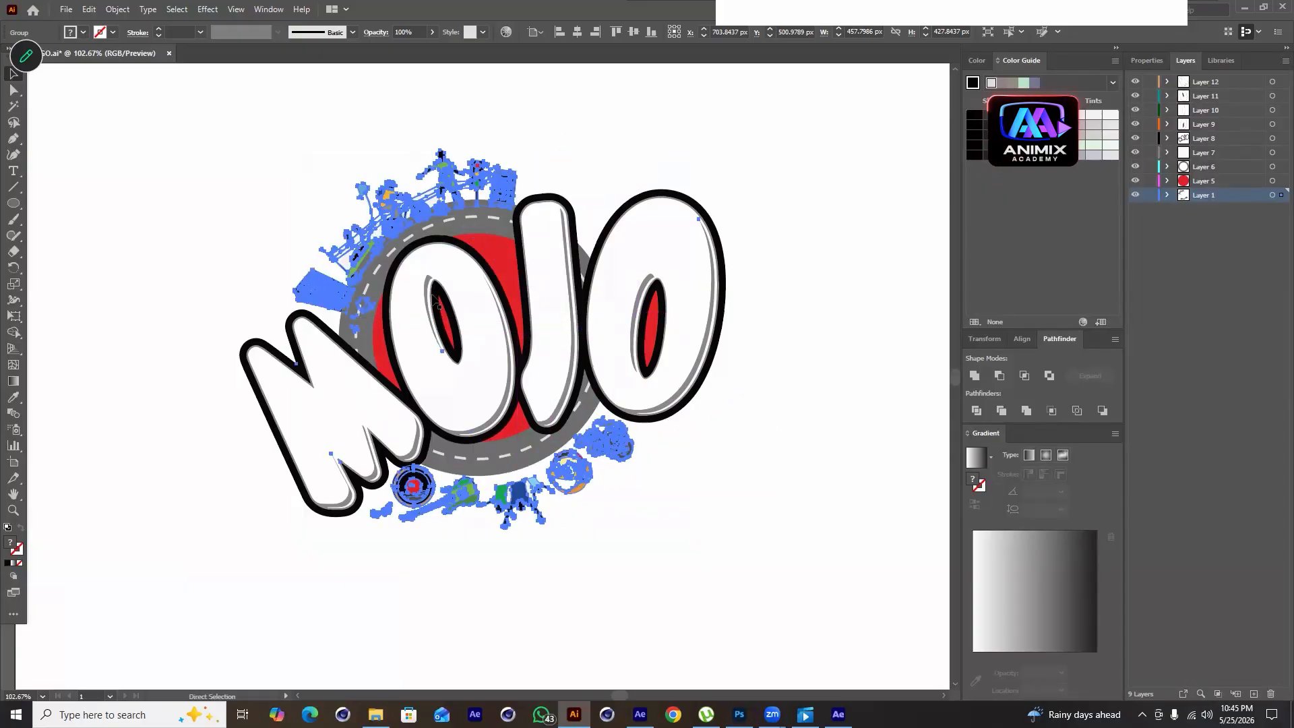
pyautogui.moveTo(333, 370); pyautogui.dragTo(298, 463)
pyautogui.hotkey('ctrl', 'z')
pyautogui.moveTo(439, 364); pyautogui.dragTo(468, 416)
pyautogui.hotkey('ctrl', 'z')
pyautogui.moveTo(558, 247); pyautogui.dragTo(570, 294)
pyautogui.hotkey('ctrl', 'z')
pyautogui.moveTo(654, 247); pyautogui.dragTo(676, 279)
pyautogui.hotkey('ctrl', 'z')
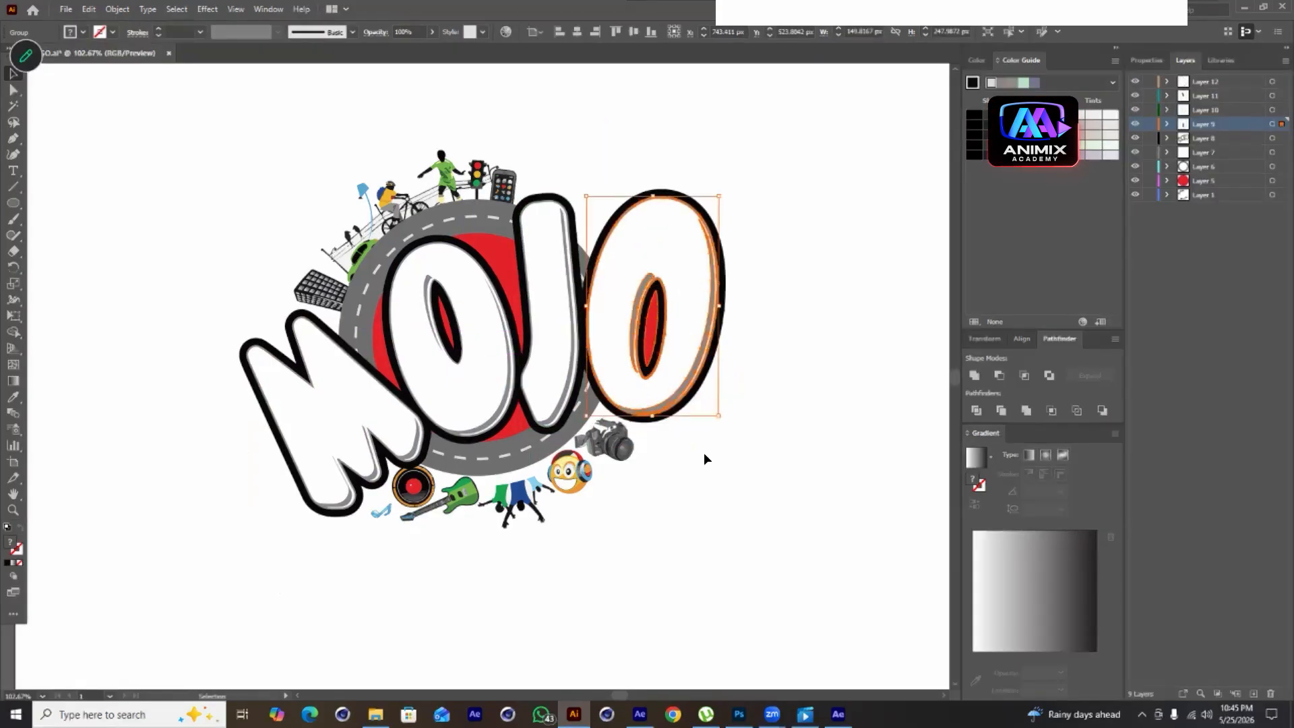
# Try moving the surrounding icons, the red circle and the road ring, then undo all the moves
pyautogui.click(526, 487)
pyautogui.moveTo(527, 487); pyautogui.dragTo(756, 499)
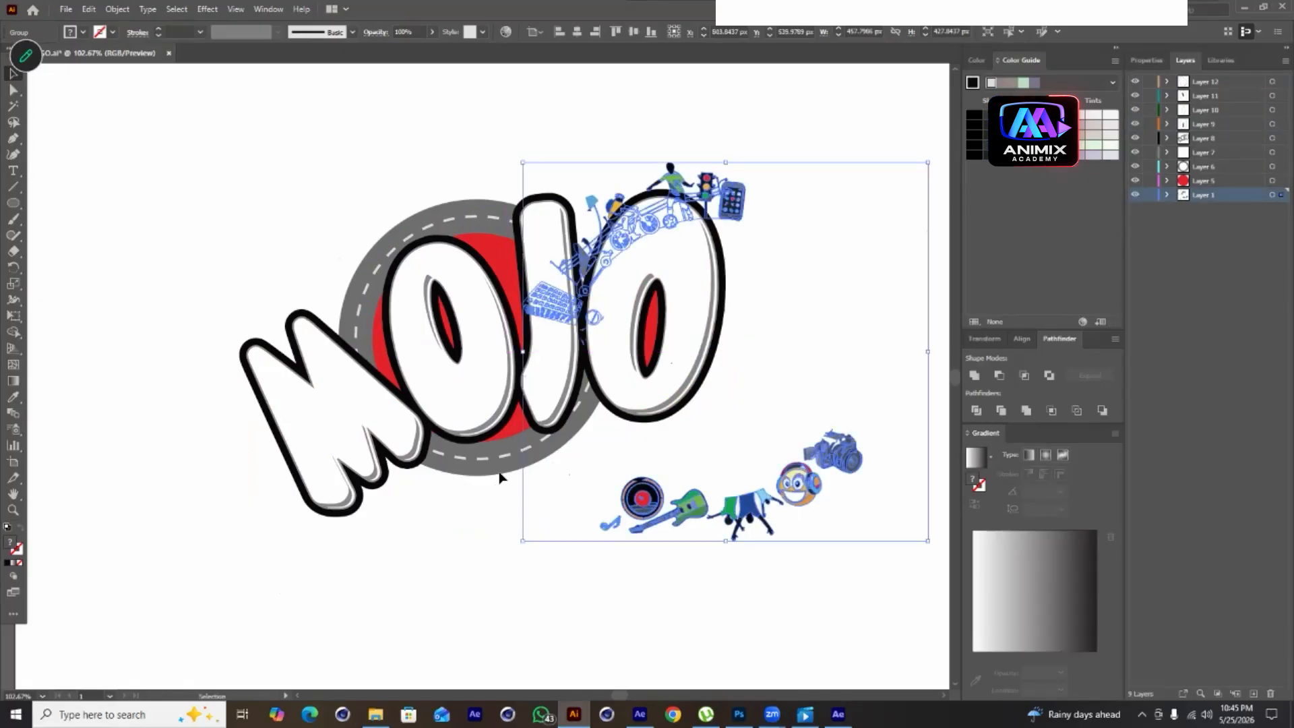
pyautogui.click(479, 536)
pyautogui.moveTo(495, 455)
pyautogui.mouseDown()
pyautogui.moveTo(486, 529)
pyautogui.moveTo(497, 459)
pyautogui.mouseUp()
pyautogui.click(387, 236)
pyautogui.moveTo(411, 236); pyautogui.dragTo(139, 190)
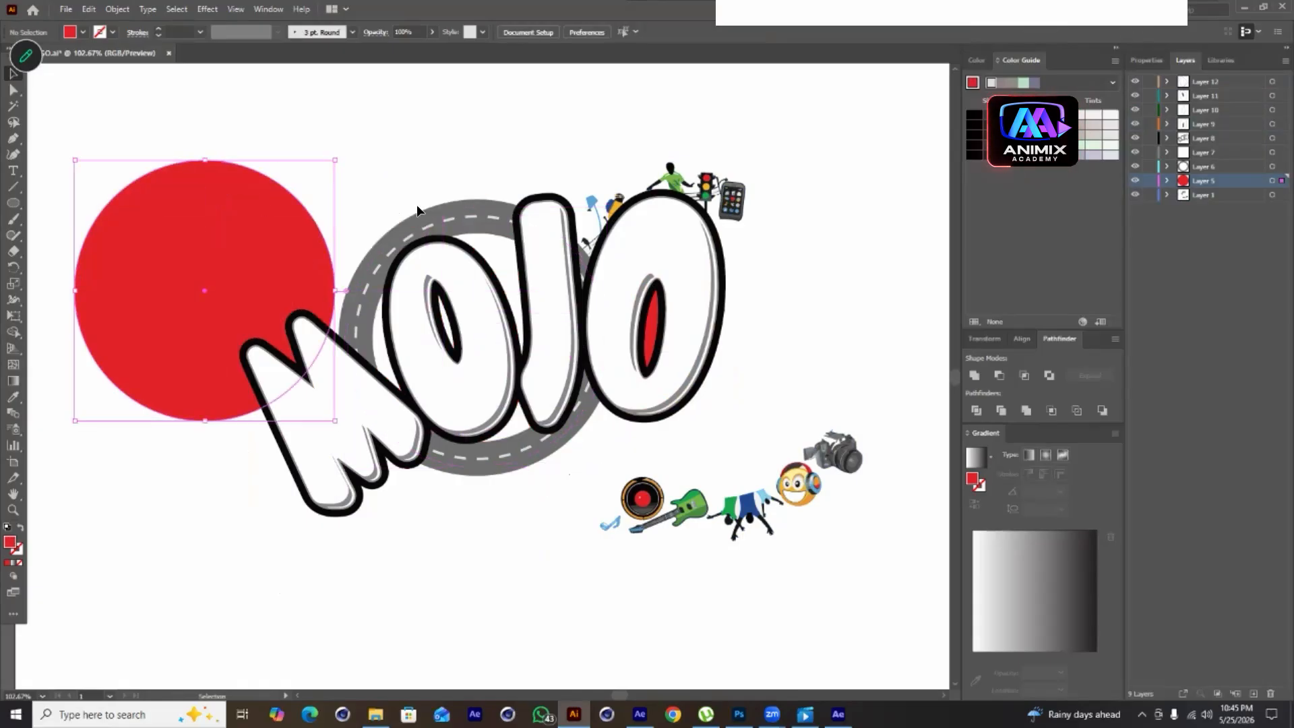
pyautogui.click(416, 209)
pyautogui.moveTo(443, 220); pyautogui.dragTo(530, 143)
pyautogui.click(428, 222)
pyautogui.click(397, 226)
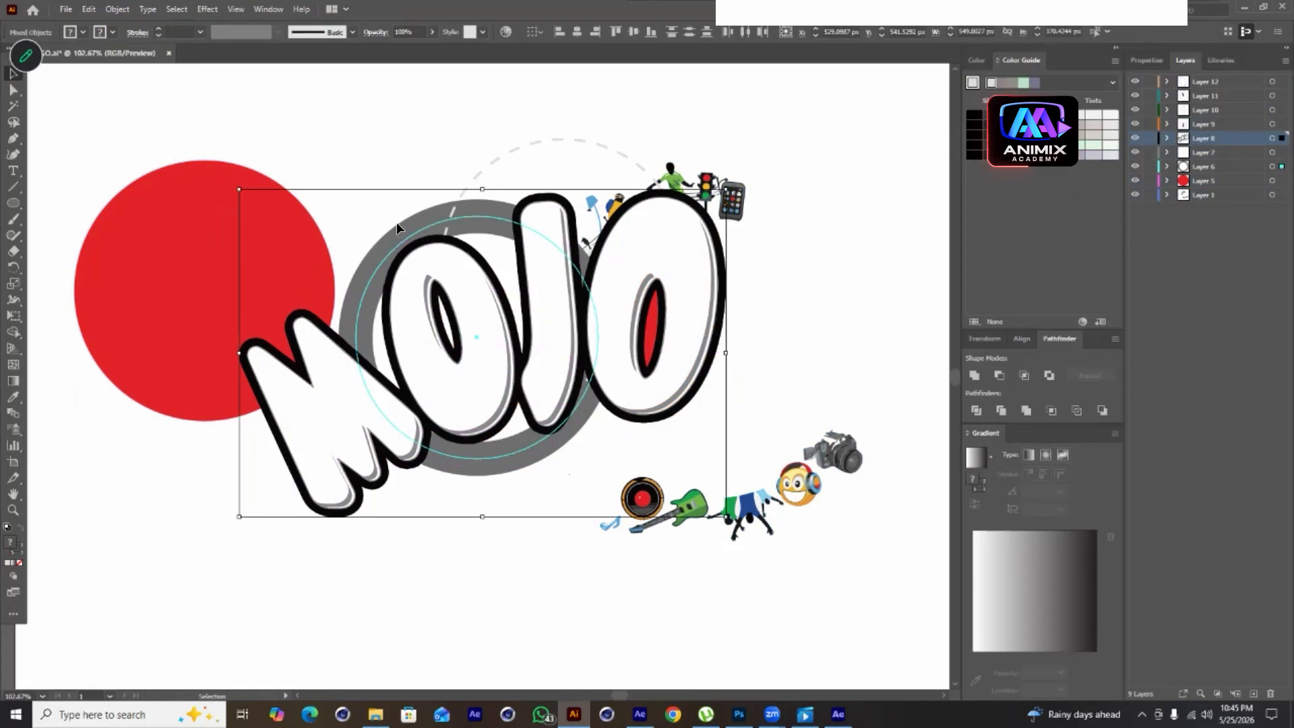
pyautogui.moveTo(396, 223); pyautogui.dragTo(413, 151)
pyautogui.hotkey('ctrl', 'z')
pyautogui.hotkey('ctrl', 'z')
pyautogui.hotkey('ctrl', 'z')
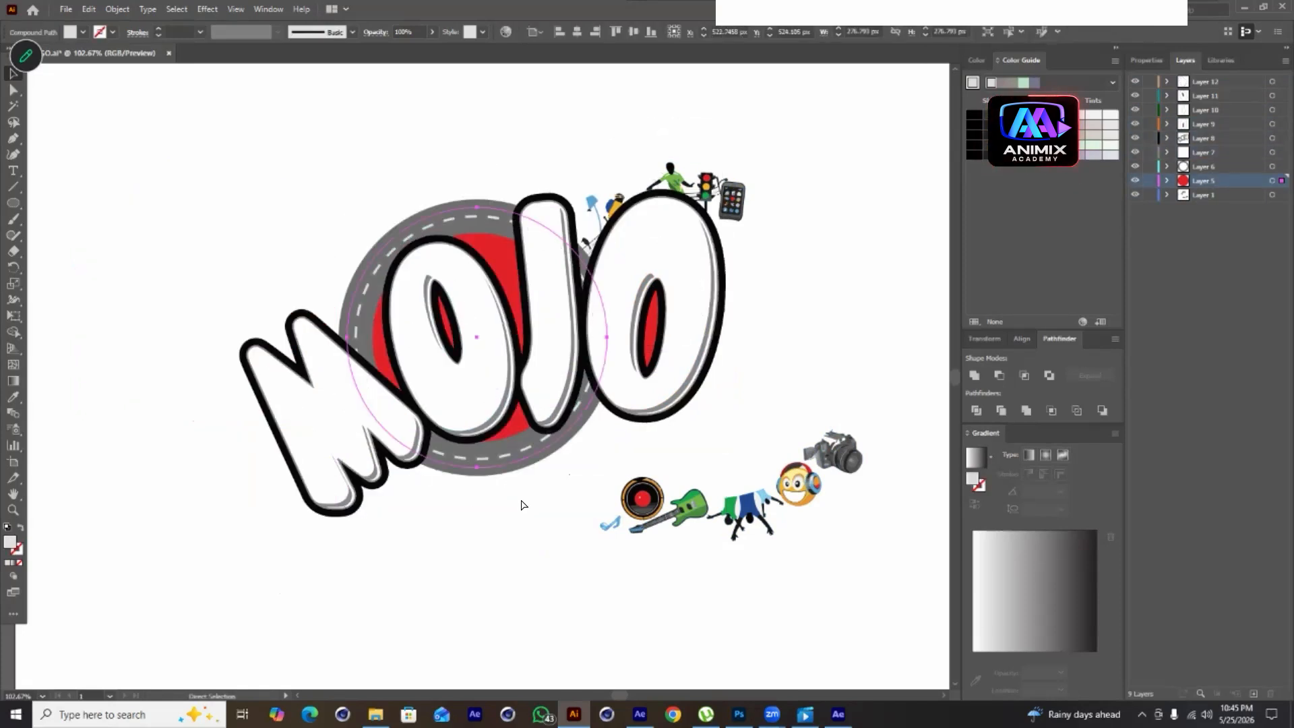
pyautogui.hotkey('ctrl', 'z')
pyautogui.click(720, 594)
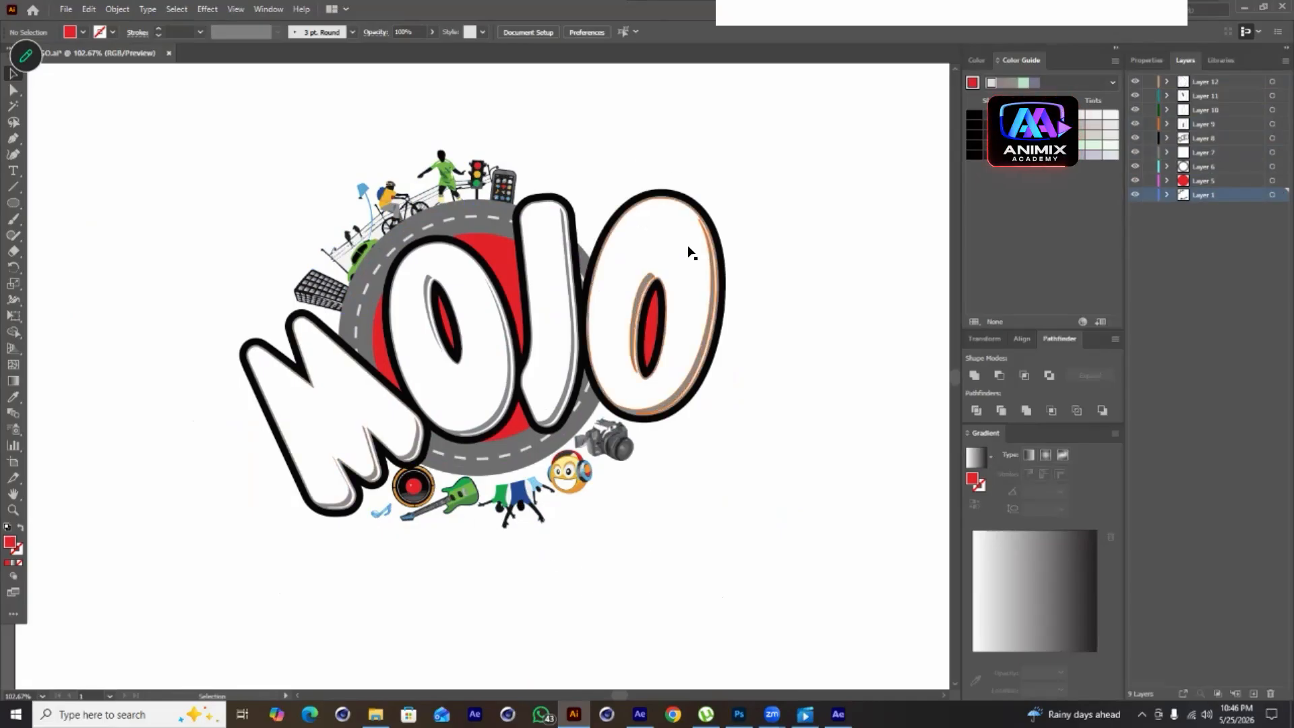
# Toggle the visibility of several layers and test-move the M letter to identify which layer holds each part
pyautogui.click(1133, 195)
pyautogui.click(1135, 180)
pyautogui.click(1135, 181)
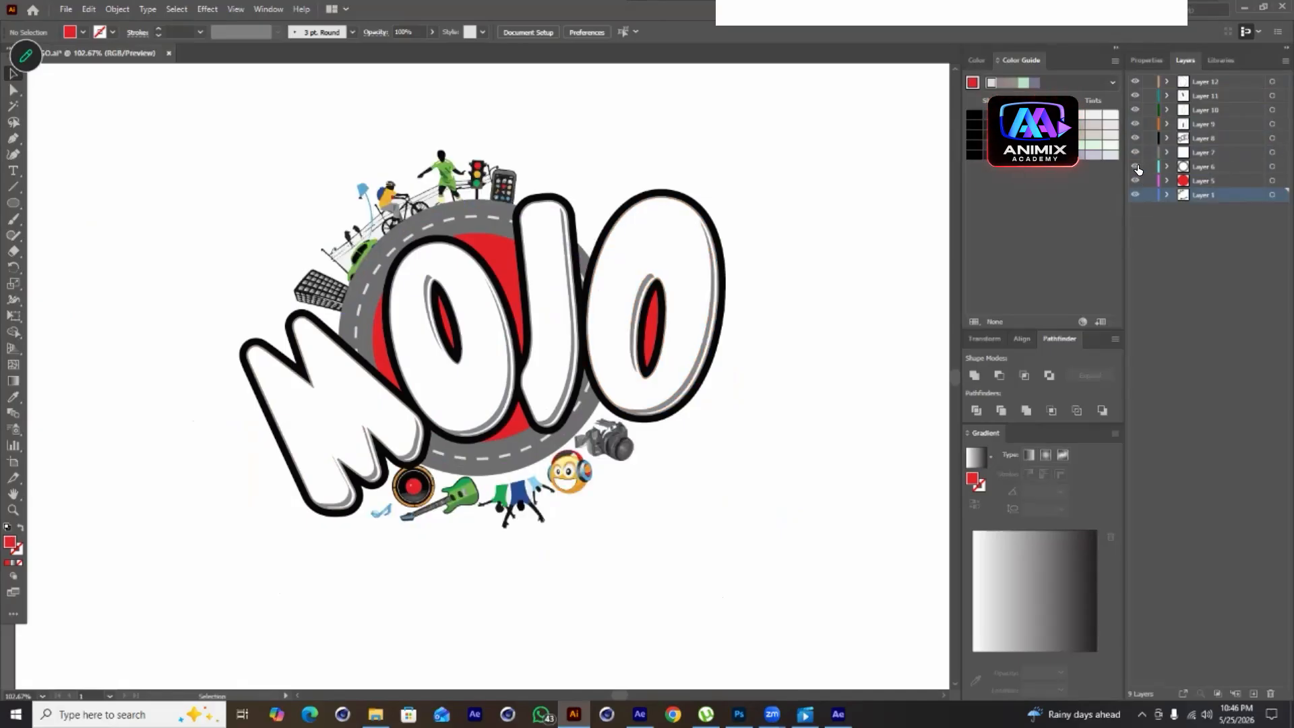
pyautogui.click(1135, 166)
pyautogui.click(1135, 153)
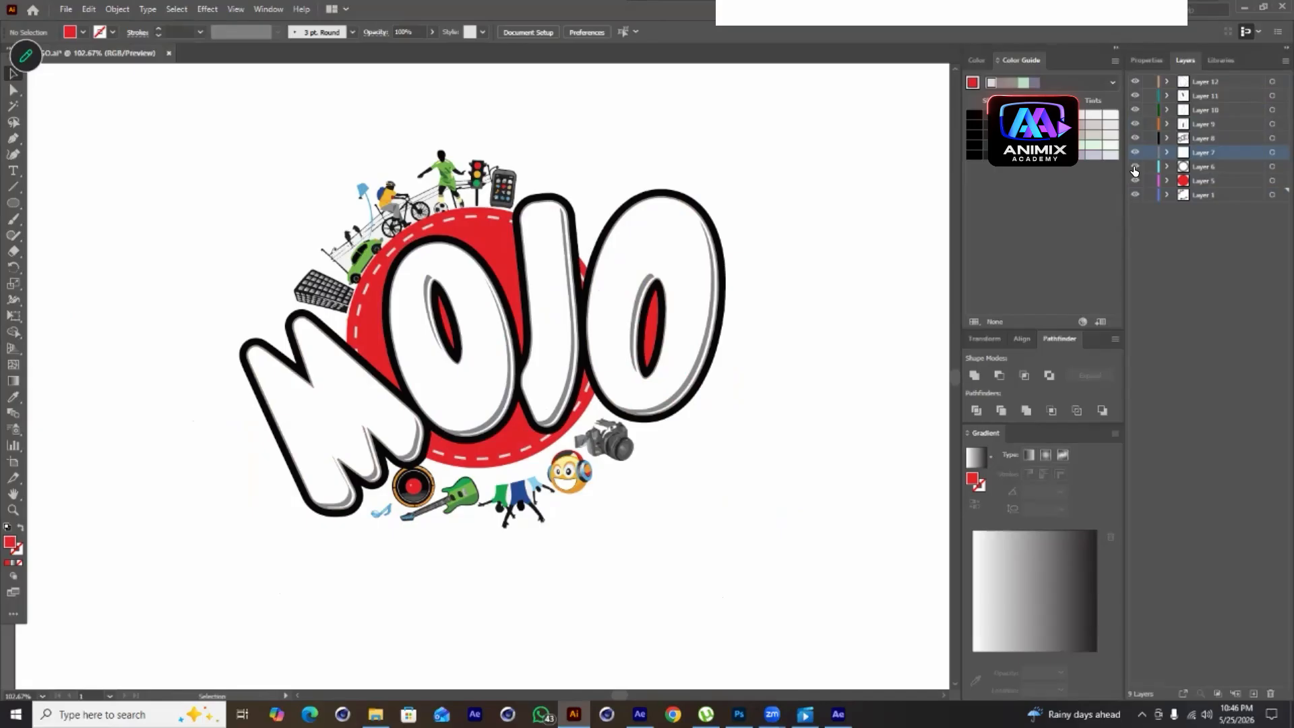
pyautogui.click(1135, 166)
pyautogui.moveTo(334, 415); pyautogui.dragTo(333, 452)
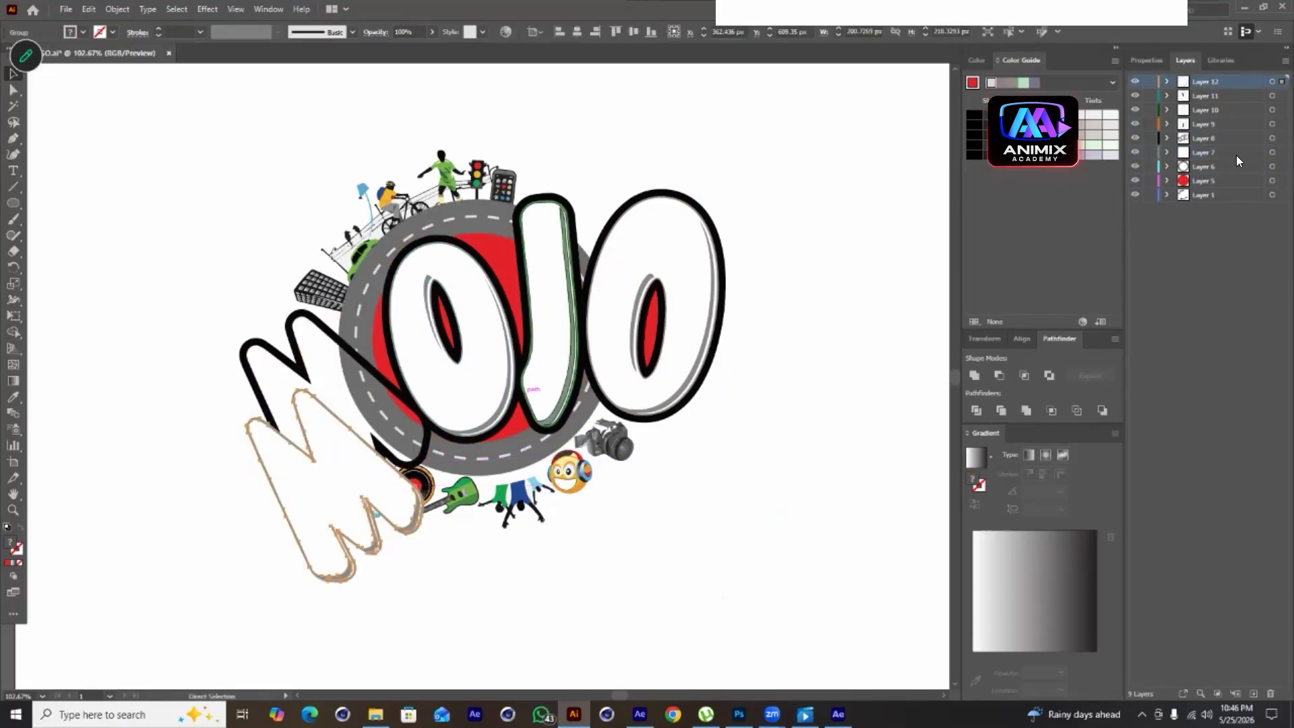
pyautogui.hotkey('ctrl', 'z')
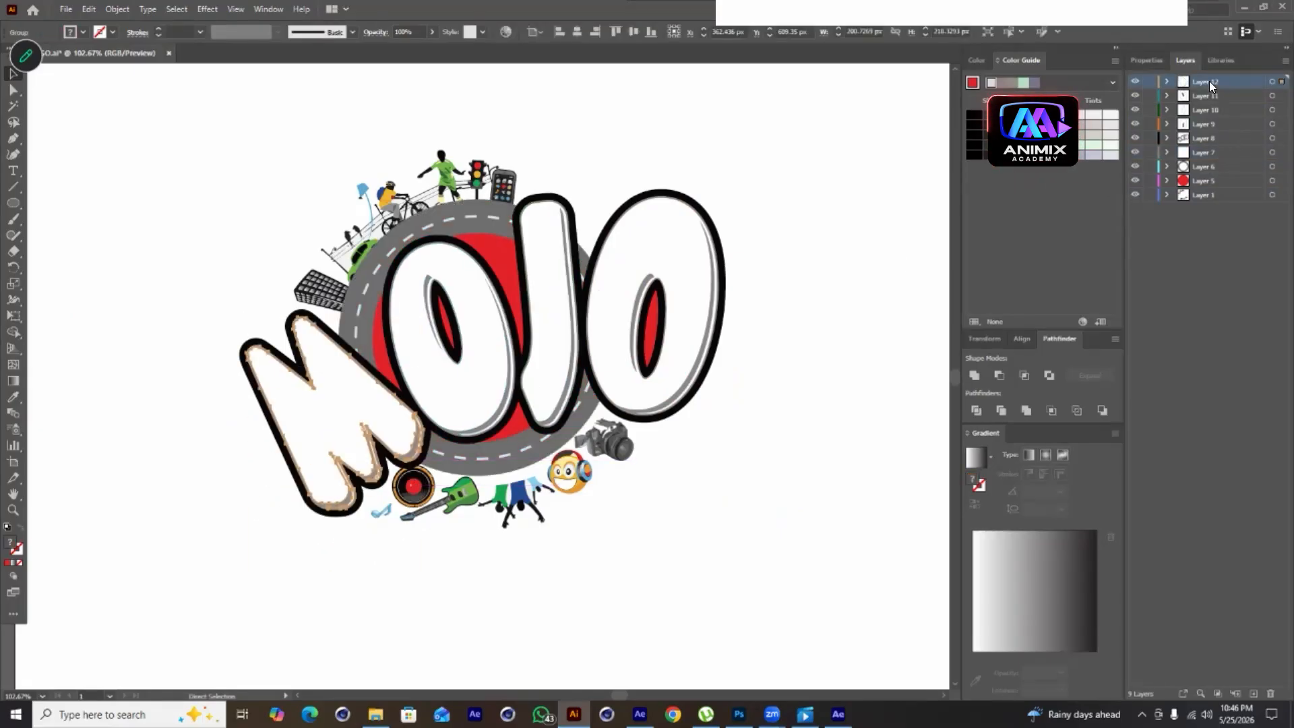
# Rename Layer 12 to M and Layer 11 to O
pyautogui.doubleClick(1201, 81)
pyautogui.write('M')
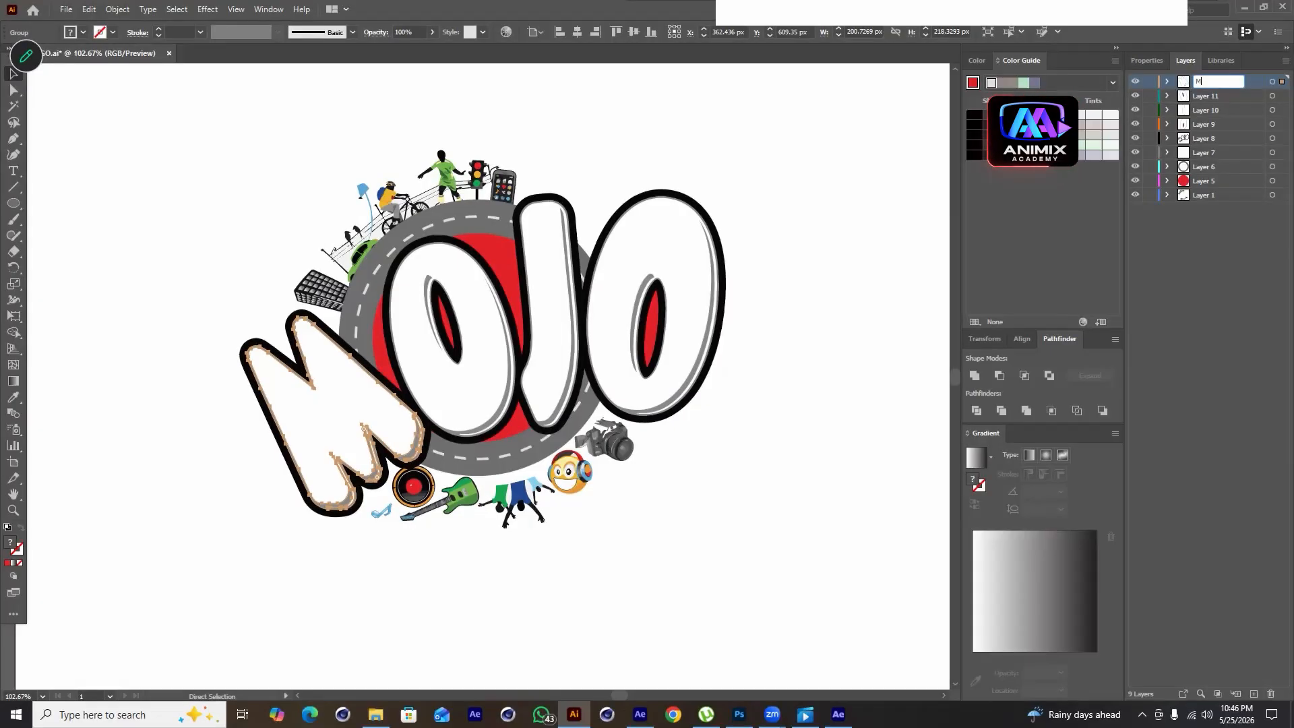
pyautogui.click(486, 410)
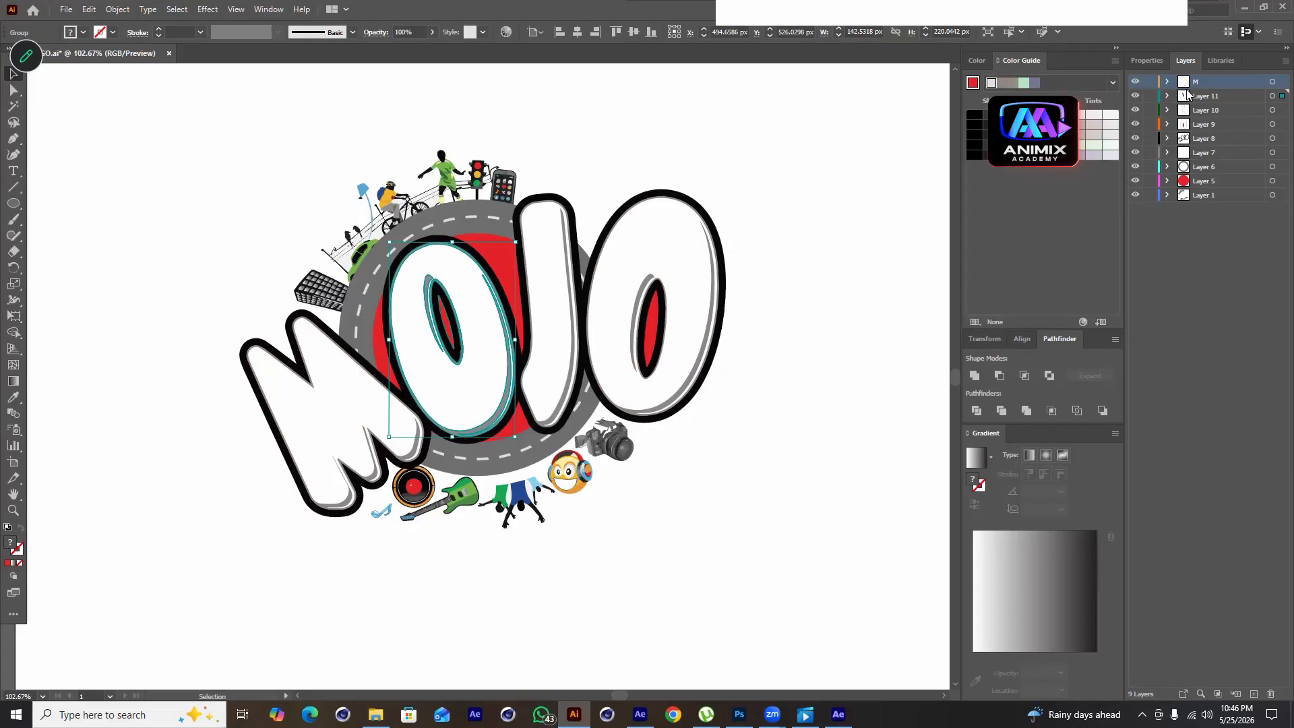
pyautogui.doubleClick(1210, 95)
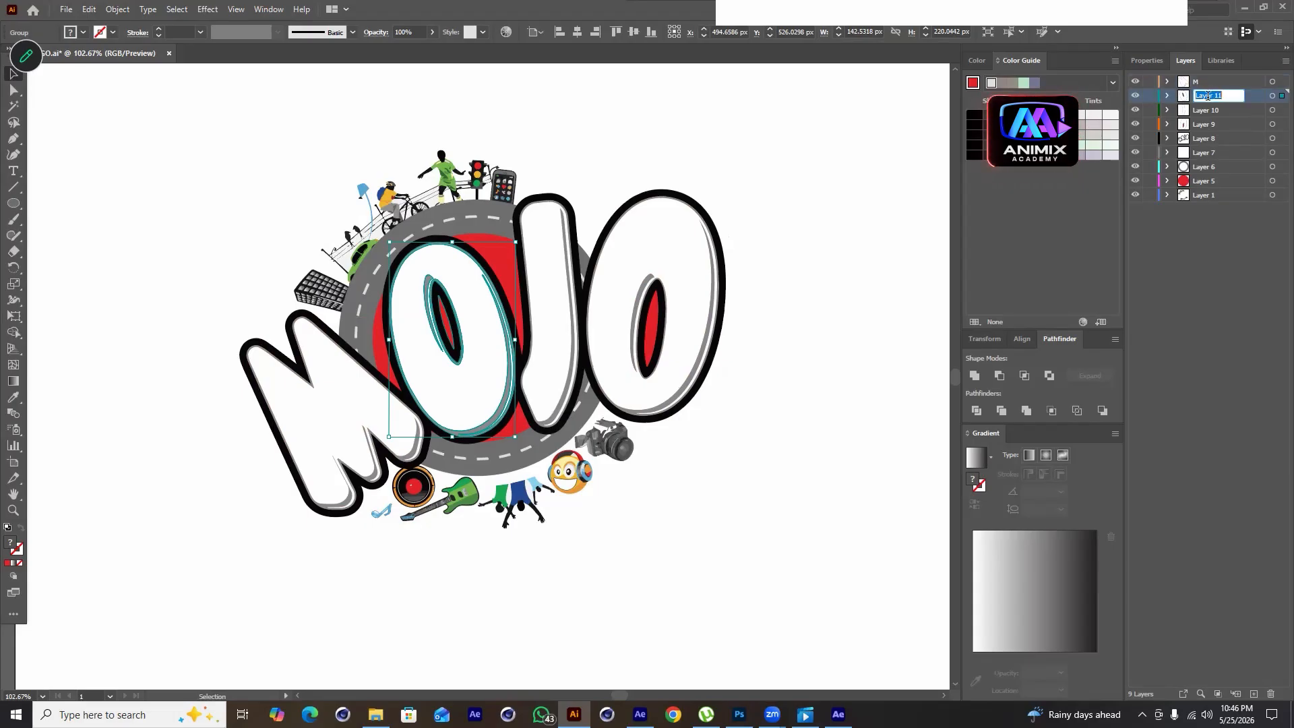
pyautogui.write('O')
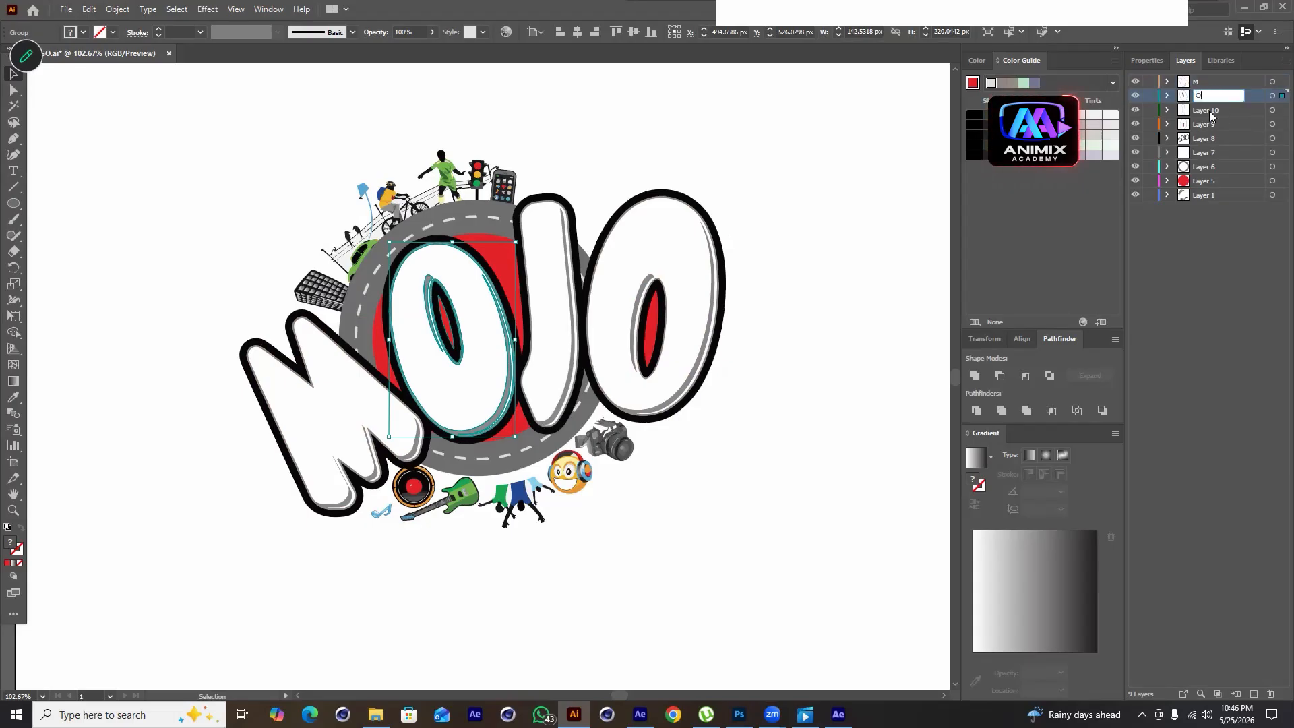
# Check Layer 10's contents by toggling its visibility and rename it to J
pyautogui.click(1138, 110)
pyautogui.doubleClick(1213, 116)
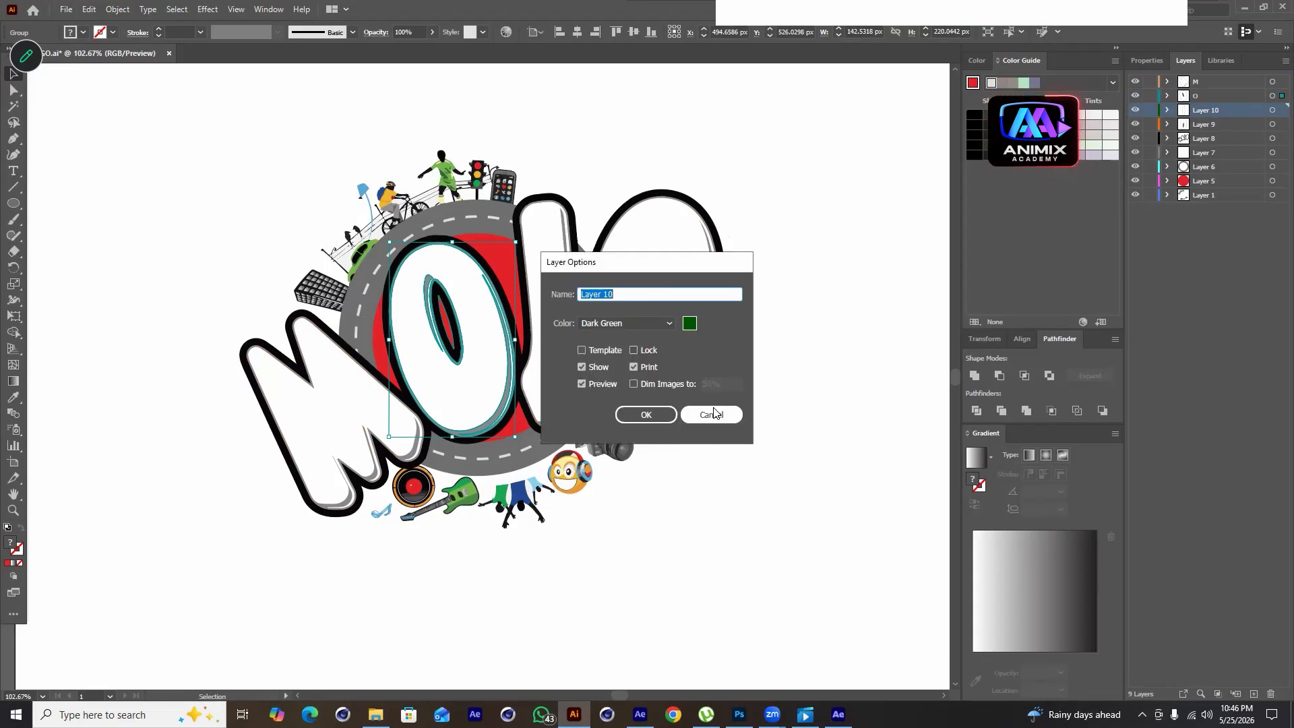
pyautogui.click(721, 415)
pyautogui.doubleClick(1210, 111)
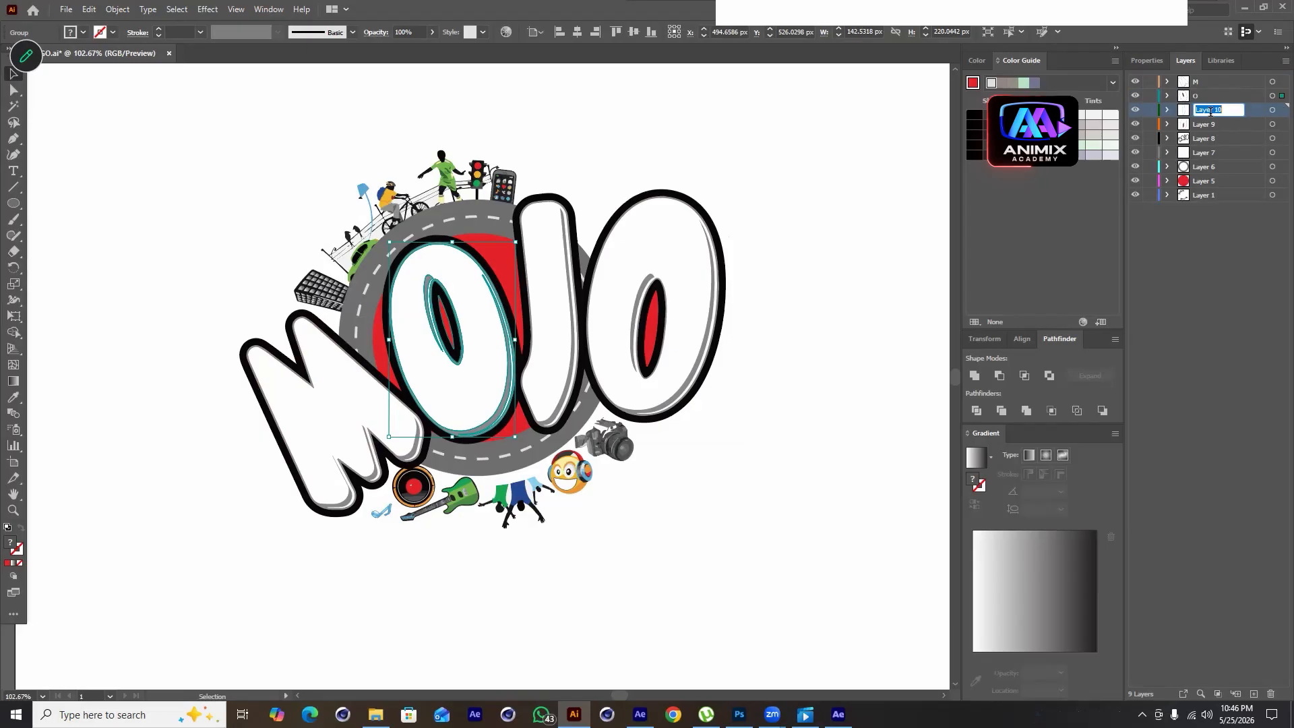
pyautogui.write('J')
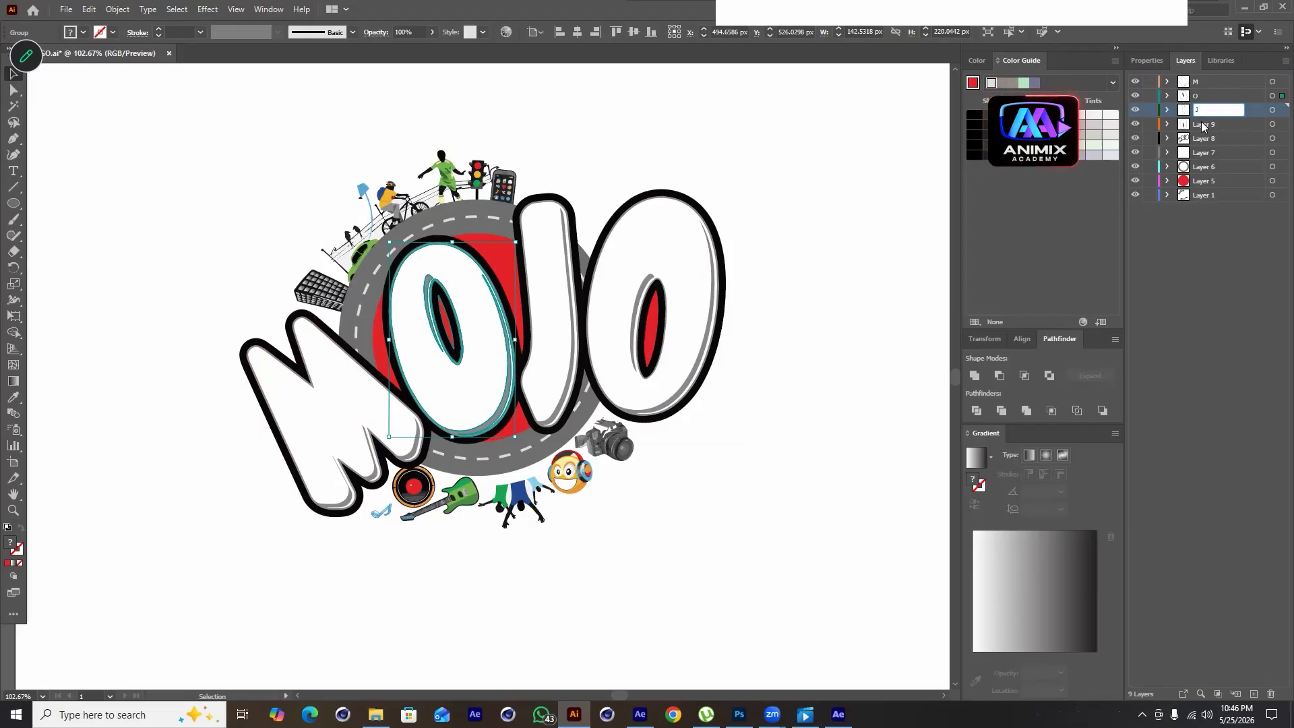
# Check Layer 9's contents and rename it to O
pyautogui.click(1132, 126)
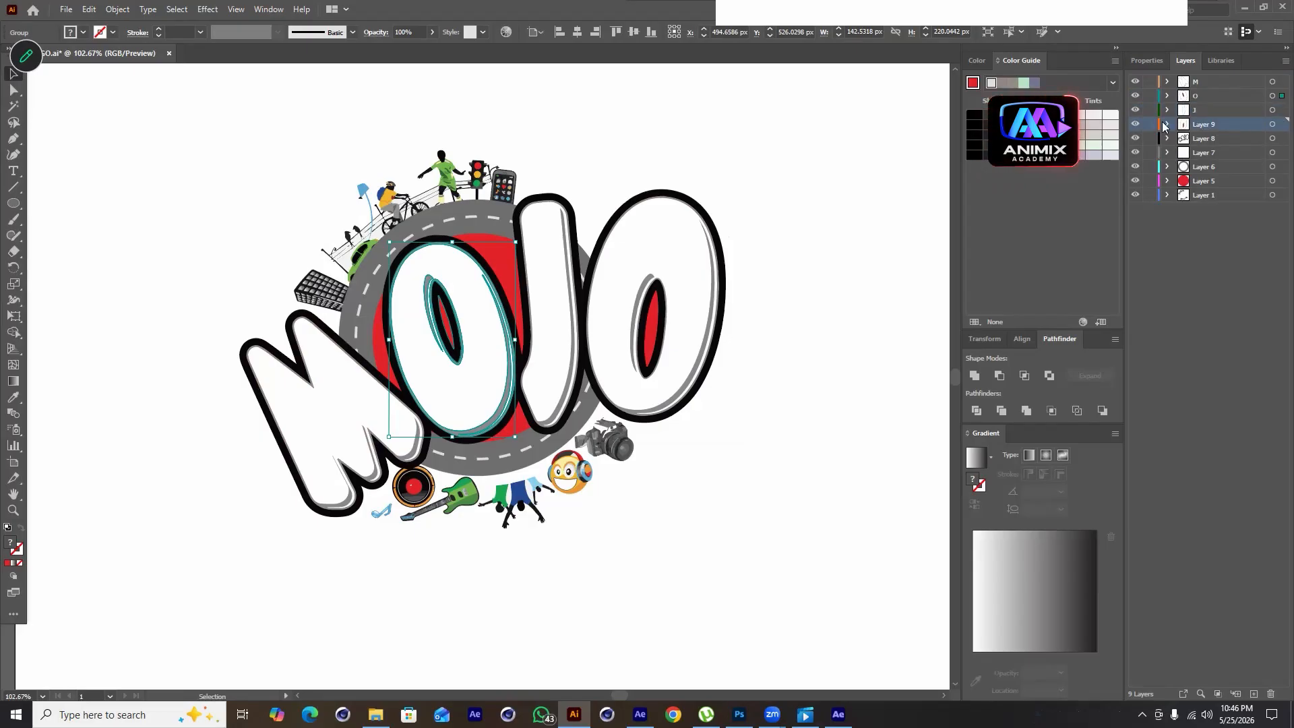
pyautogui.doubleClick(1203, 126)
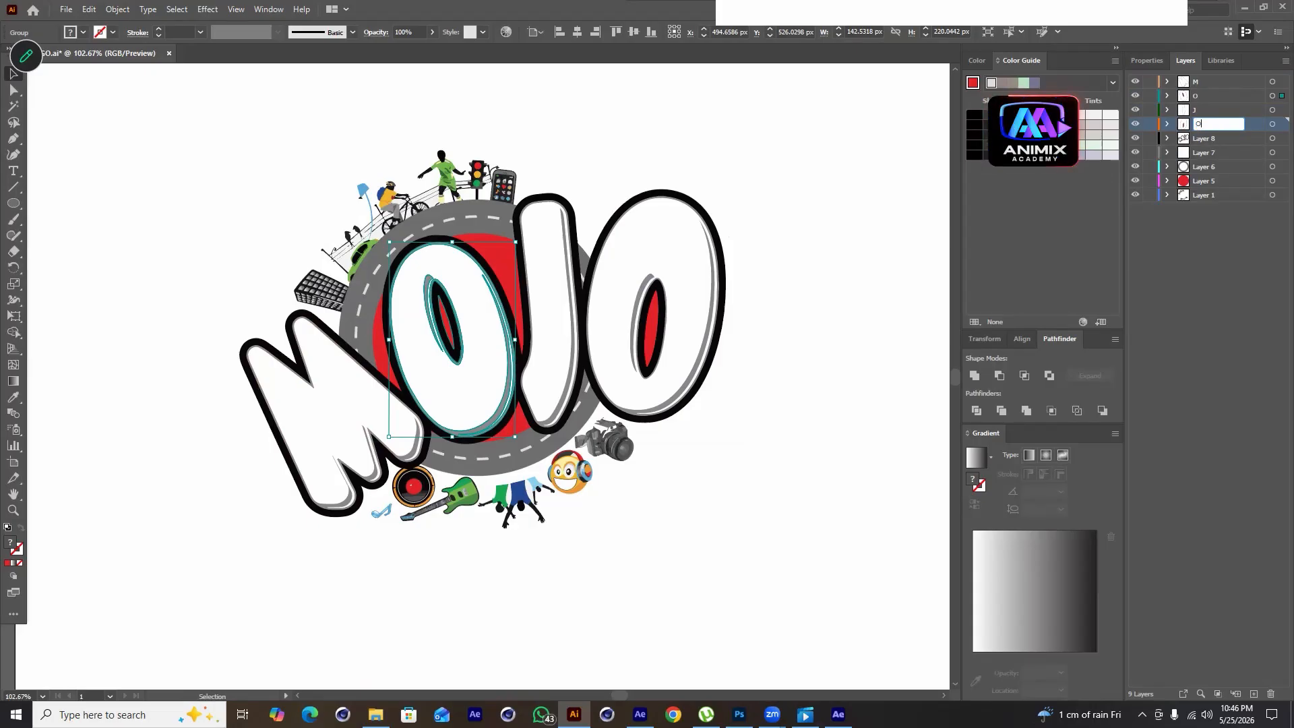
pyautogui.write('O')
pyautogui.press('Return')
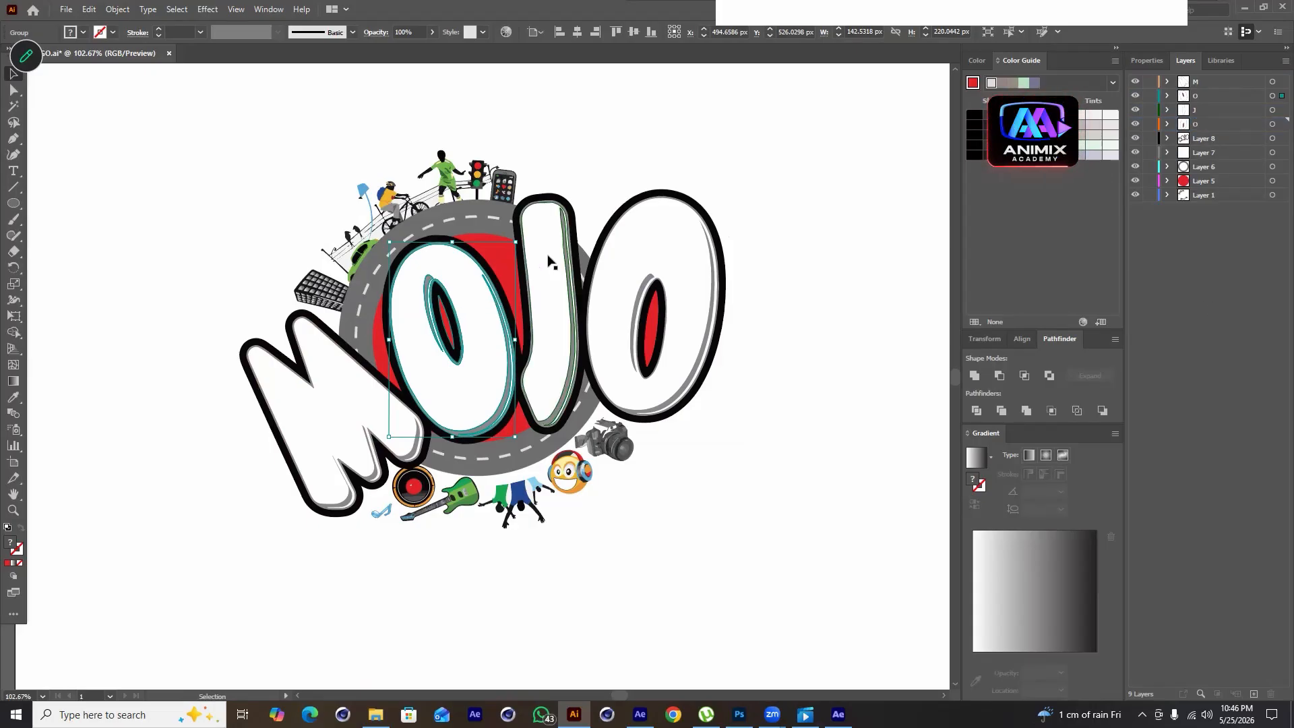
# Select the icon group on the artboard and rename its layer, Layer 1, to BD Element
pyautogui.click(449, 186)
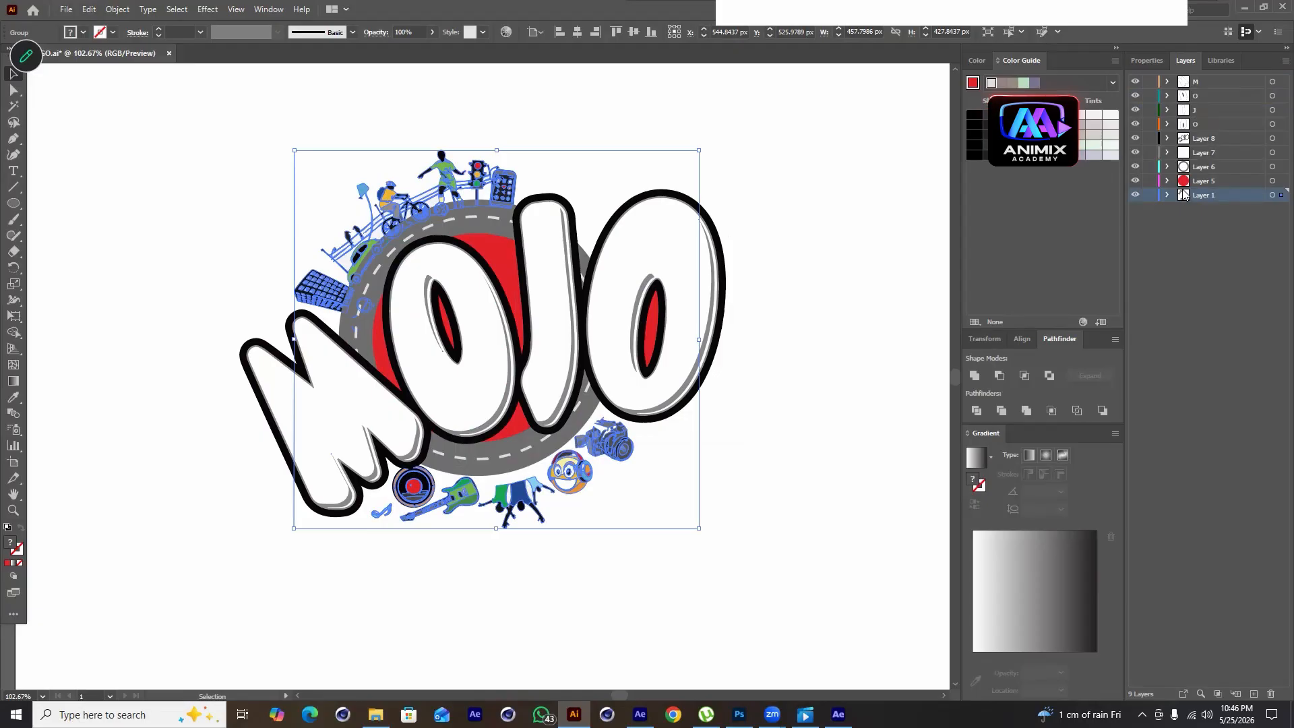
pyautogui.doubleClick(1202, 195)
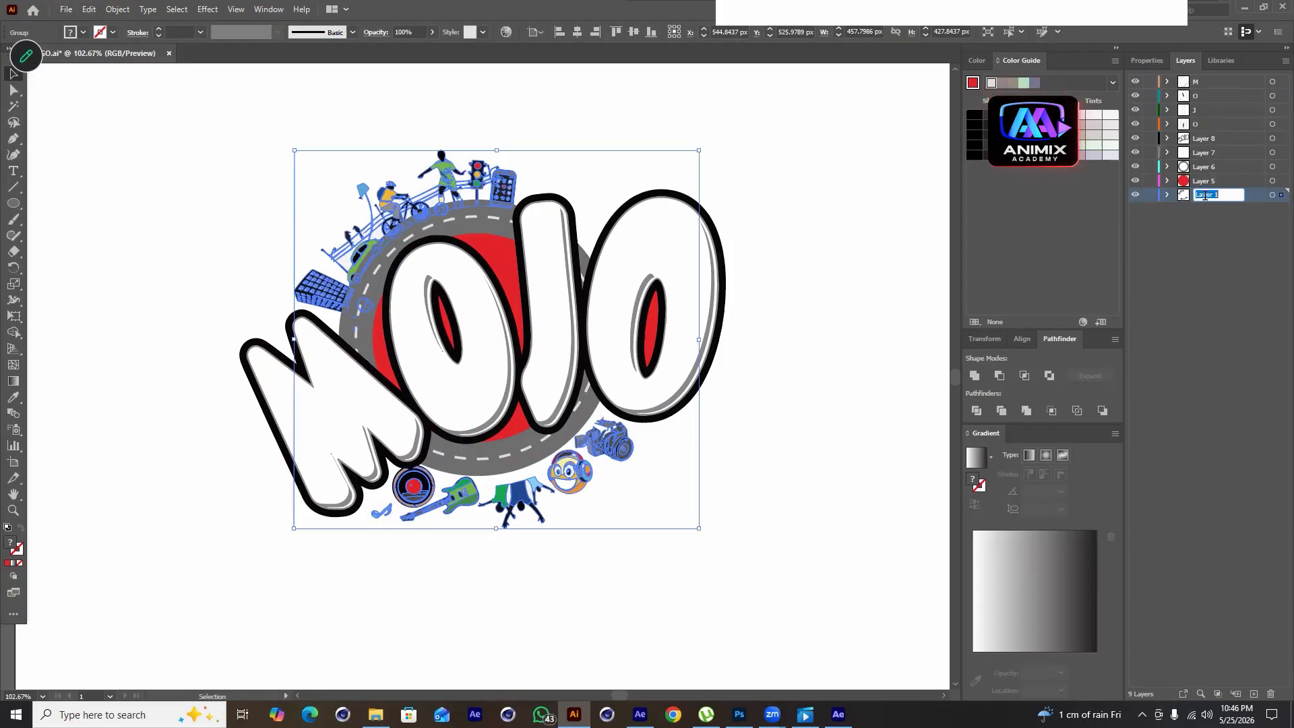
pyautogui.write('BD Element')
pyautogui.press('Return')
# Check Layer 5's contents by toggling its visibility and rename it to Red
pyautogui.click(1135, 180)
pyautogui.click(1135, 180)
pyautogui.doubleClick(1214, 181)
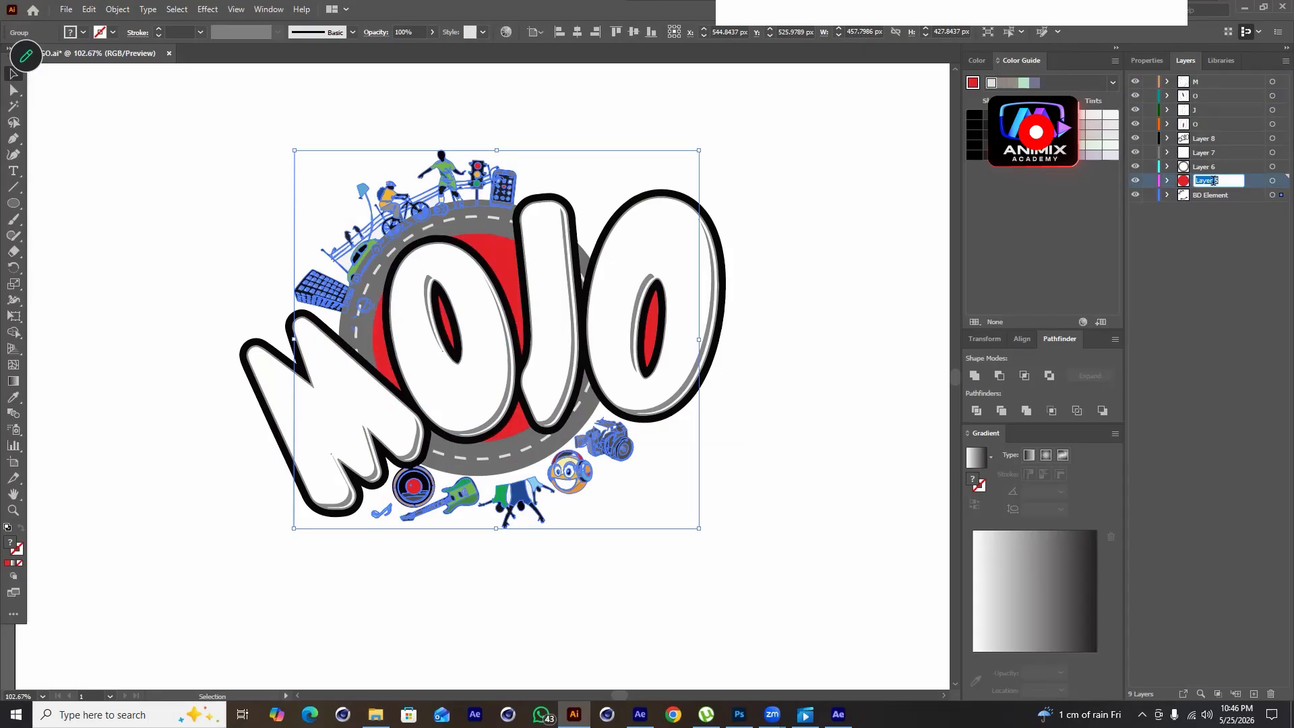
pyautogui.write('Red')
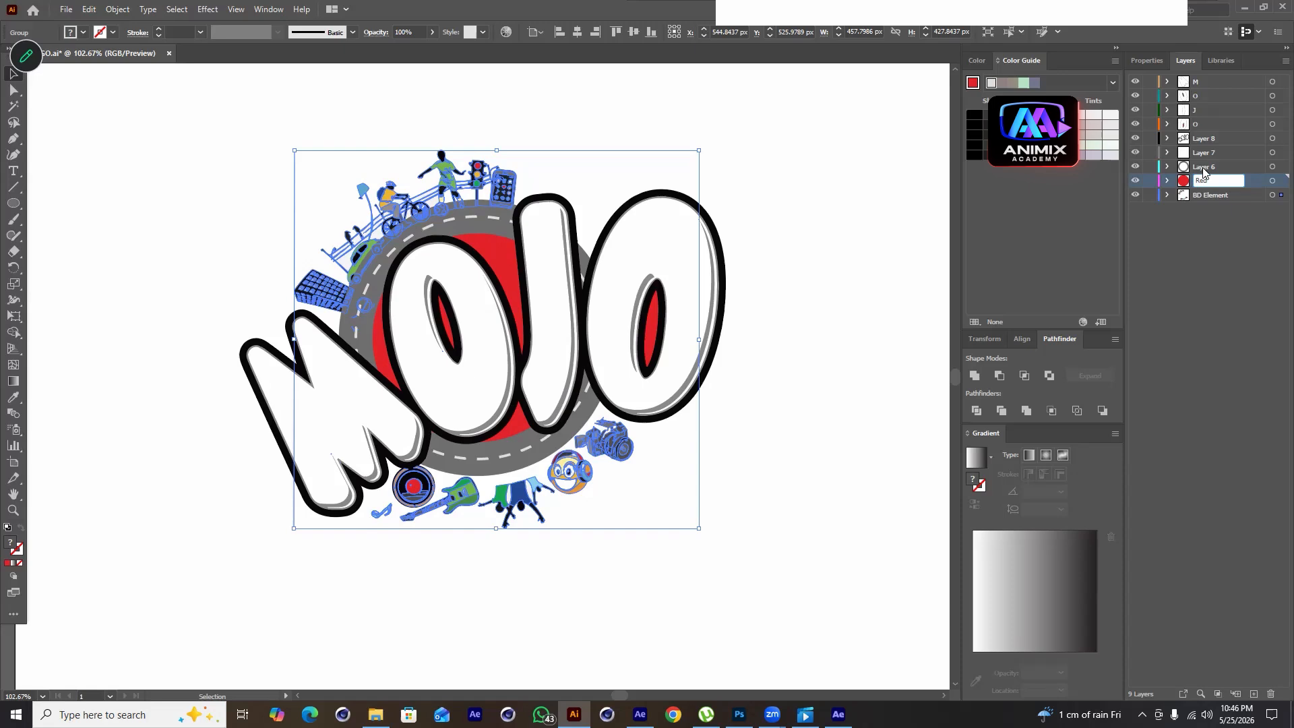
pyautogui.press('Return')
# Check Layer 6's contents and rename it to BD RING
pyautogui.click(1135, 167)
pyautogui.click(1135, 167)
pyautogui.click(1217, 170)
pyautogui.doubleClick(1207, 165)
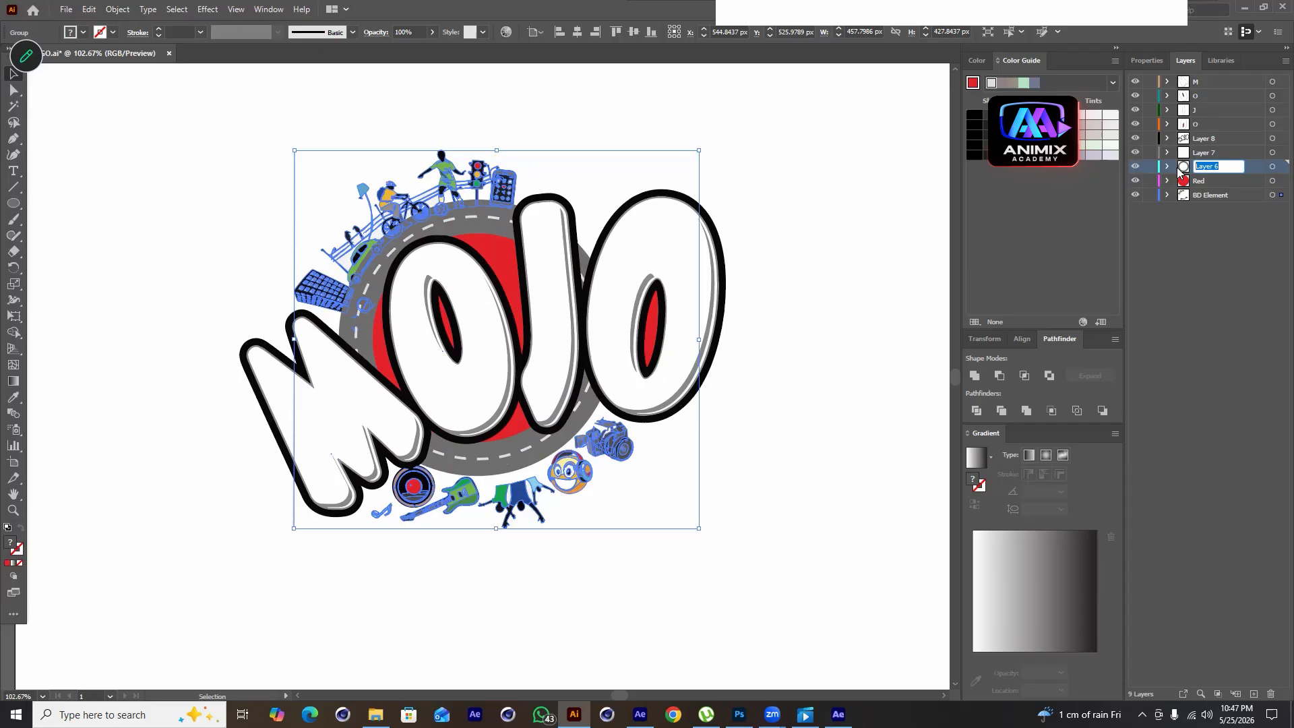
pyautogui.write('bd')
pyautogui.press('BackSpace')
pyautogui.press('BackSpace')
pyautogui.press('Return')
# Check Layer 7's contents and rename it to Stroke Line
pyautogui.click(1151, 155)
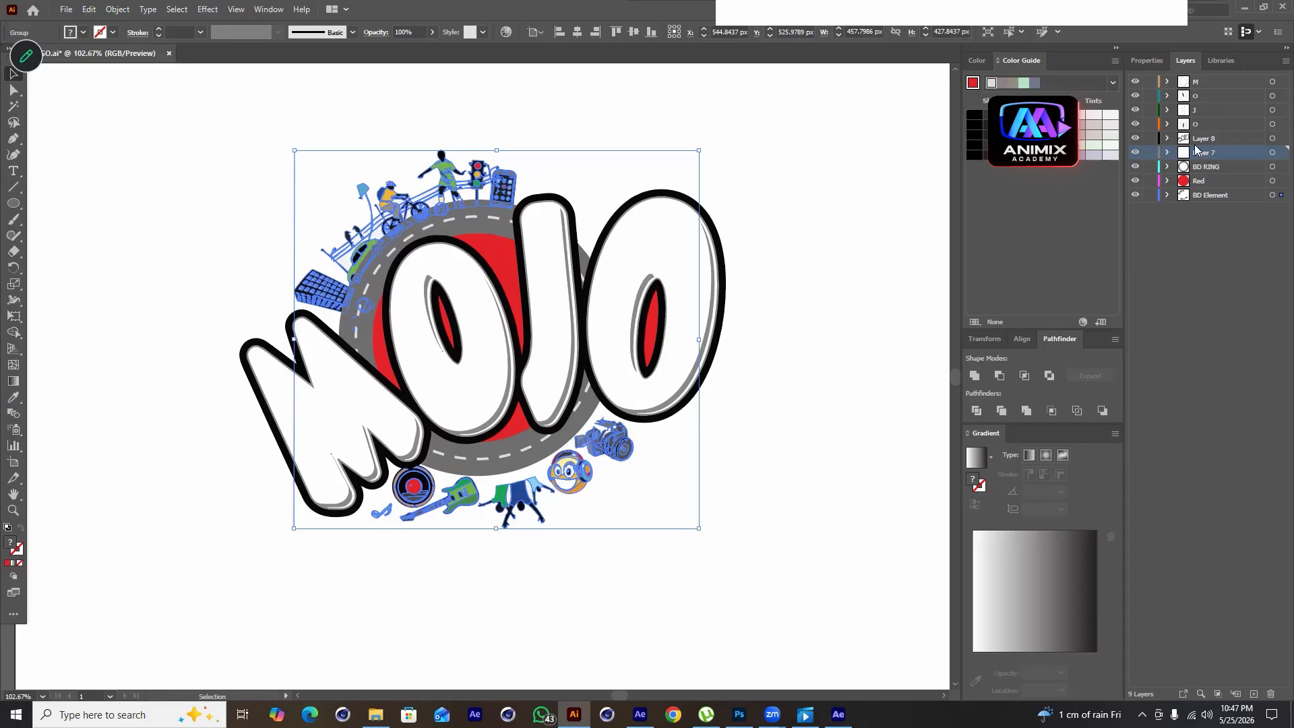
pyautogui.doubleClick(1230, 153)
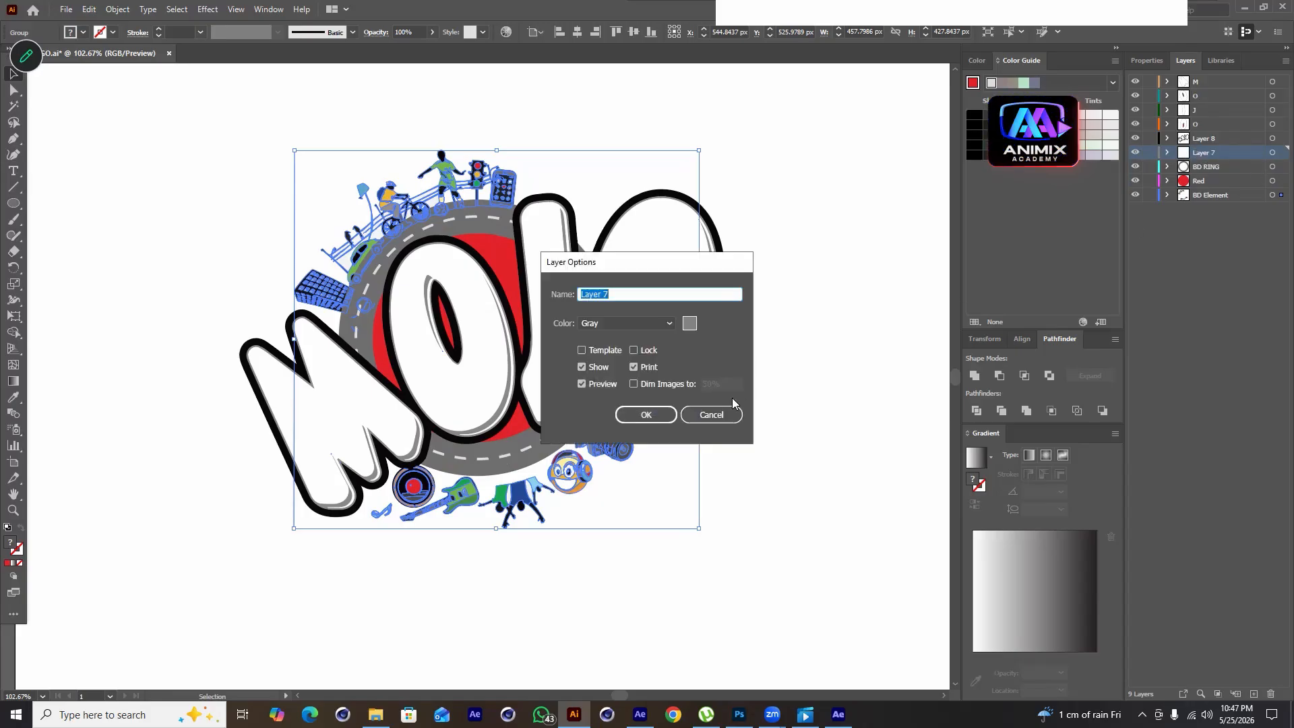
pyautogui.press('Escape')
pyautogui.doubleClick(1206, 153)
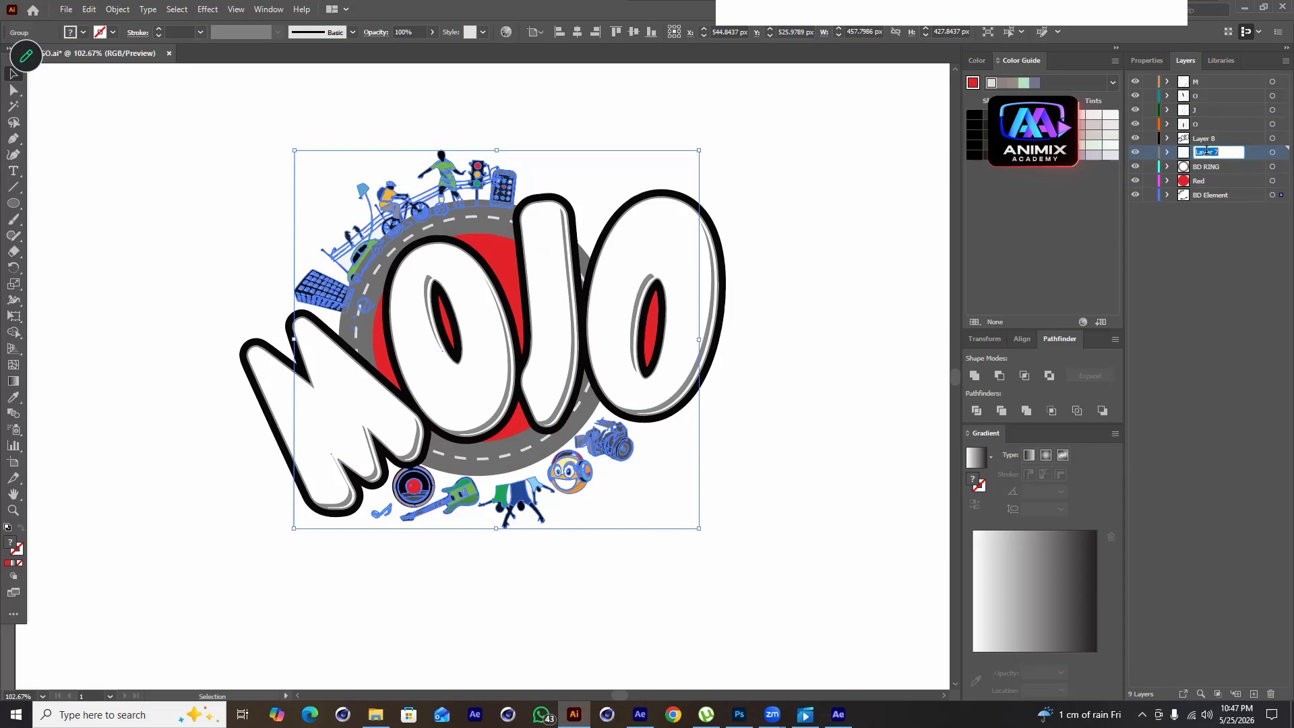
pyautogui.write('Stroke Line')
pyautogui.click(1192, 202)
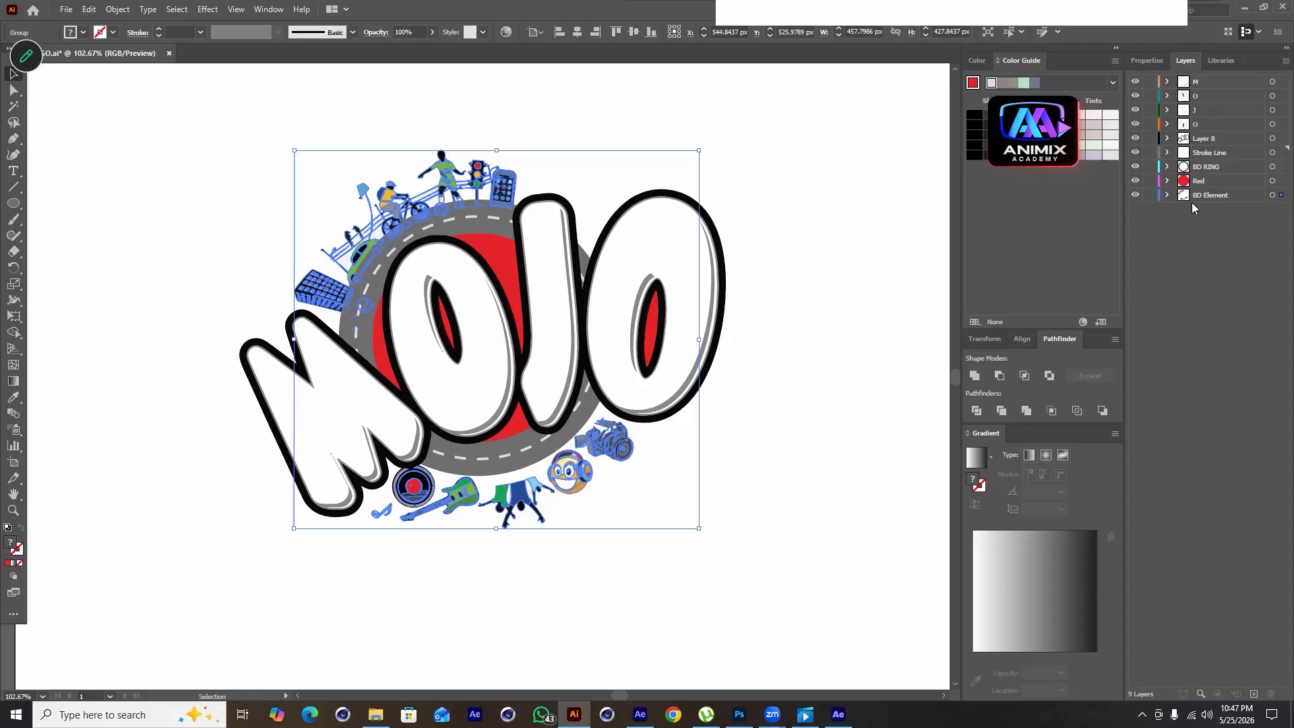
# Check Layer 8's contents by toggling its visibility and rename it to Text Stroke
pyautogui.click(1135, 138)
pyautogui.click(1134, 137)
pyautogui.doubleClick(1207, 138)
pyautogui.write('Te')
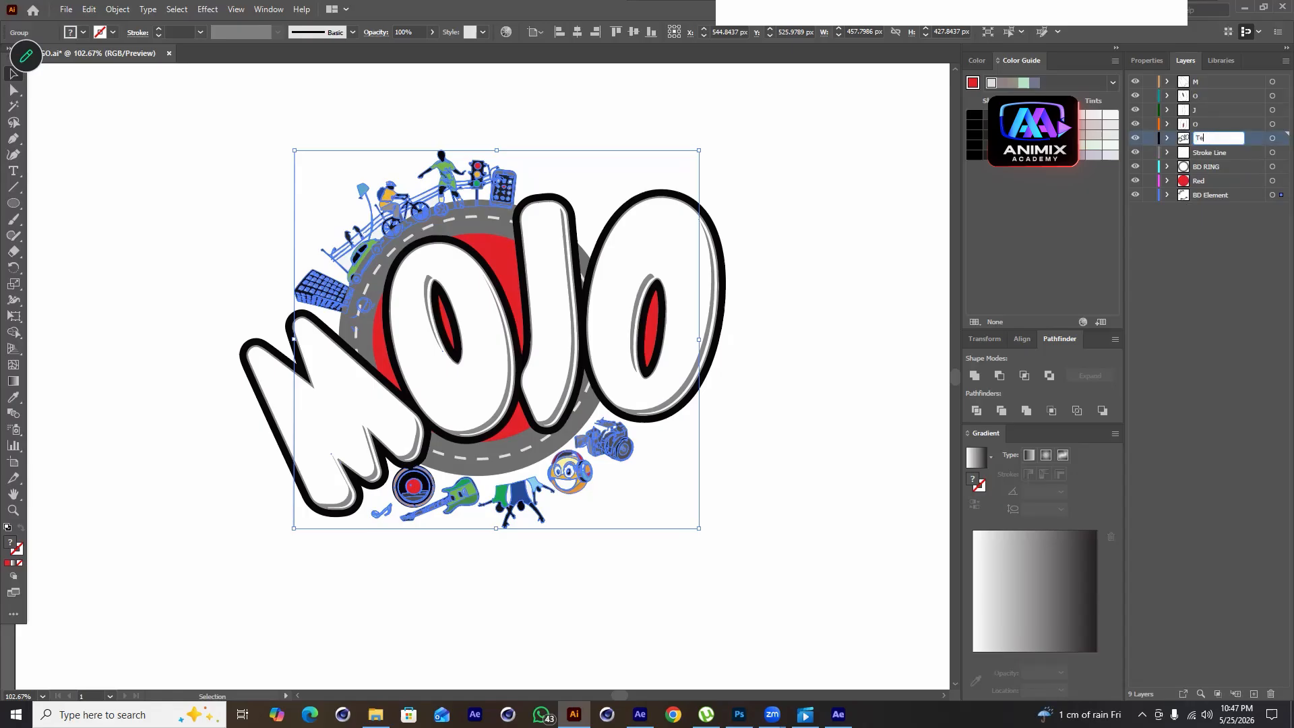
pyautogui.write('xt Stroke')
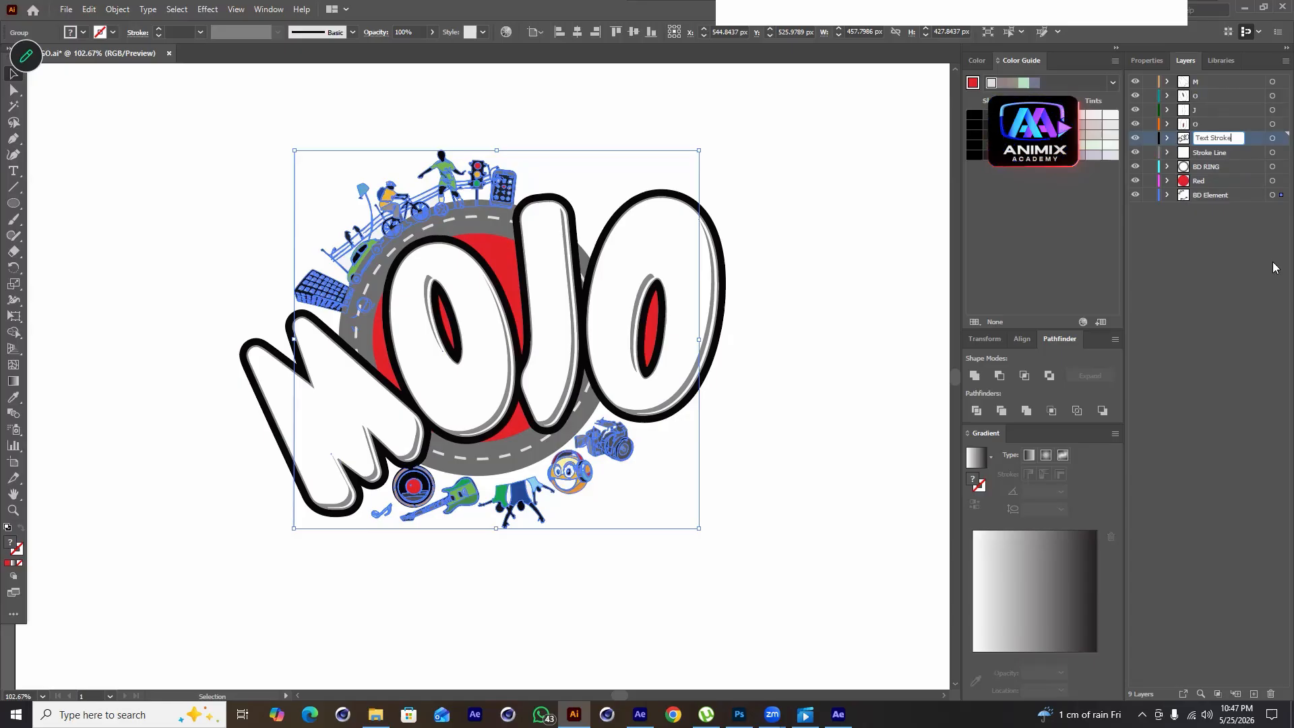
pyautogui.press('Return')
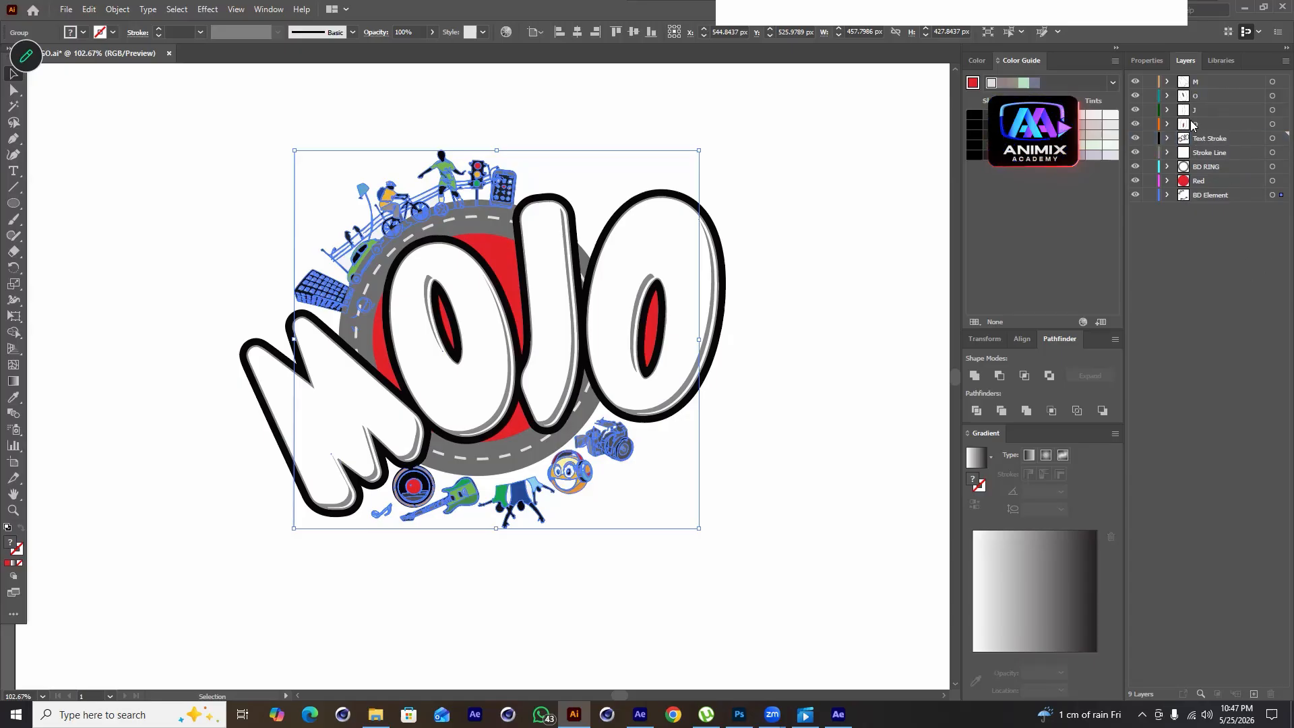
# Save the layered logo file
pyautogui.click(1135, 81)
pyautogui.click(1135, 167)
pyautogui.hotkey('ctrl', 's')
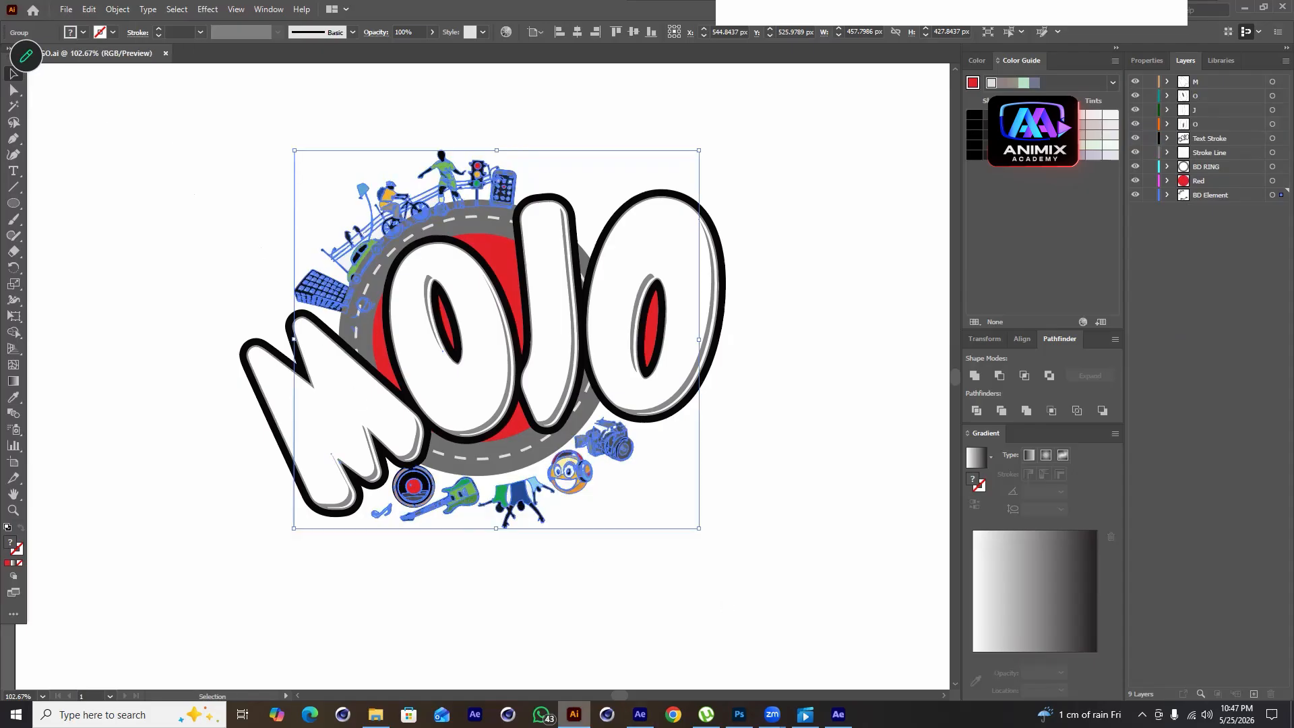
# Switch to After Effects and import MOJO LOGO from Downloads as Composition - Retain Layer Sizes
pyautogui.hotkey('alt', 'Tab')
pyautogui.click(4, 66)
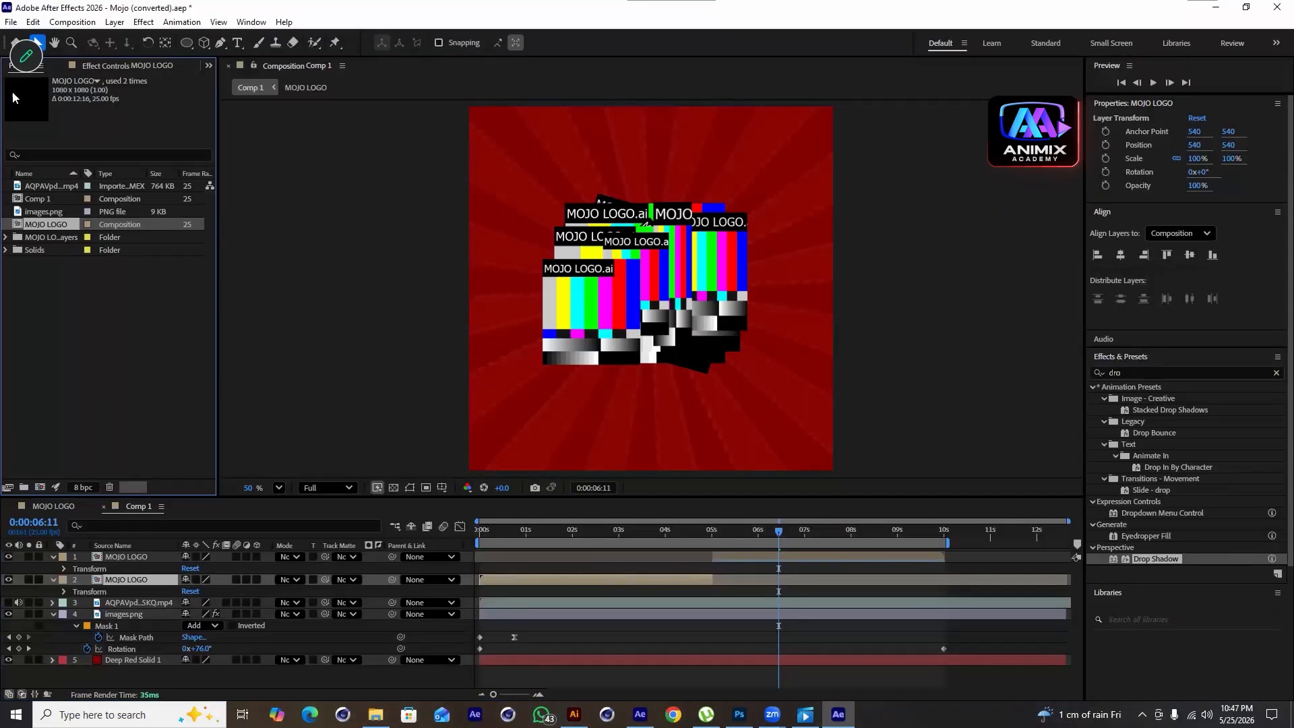
pyautogui.doubleClick(48, 339)
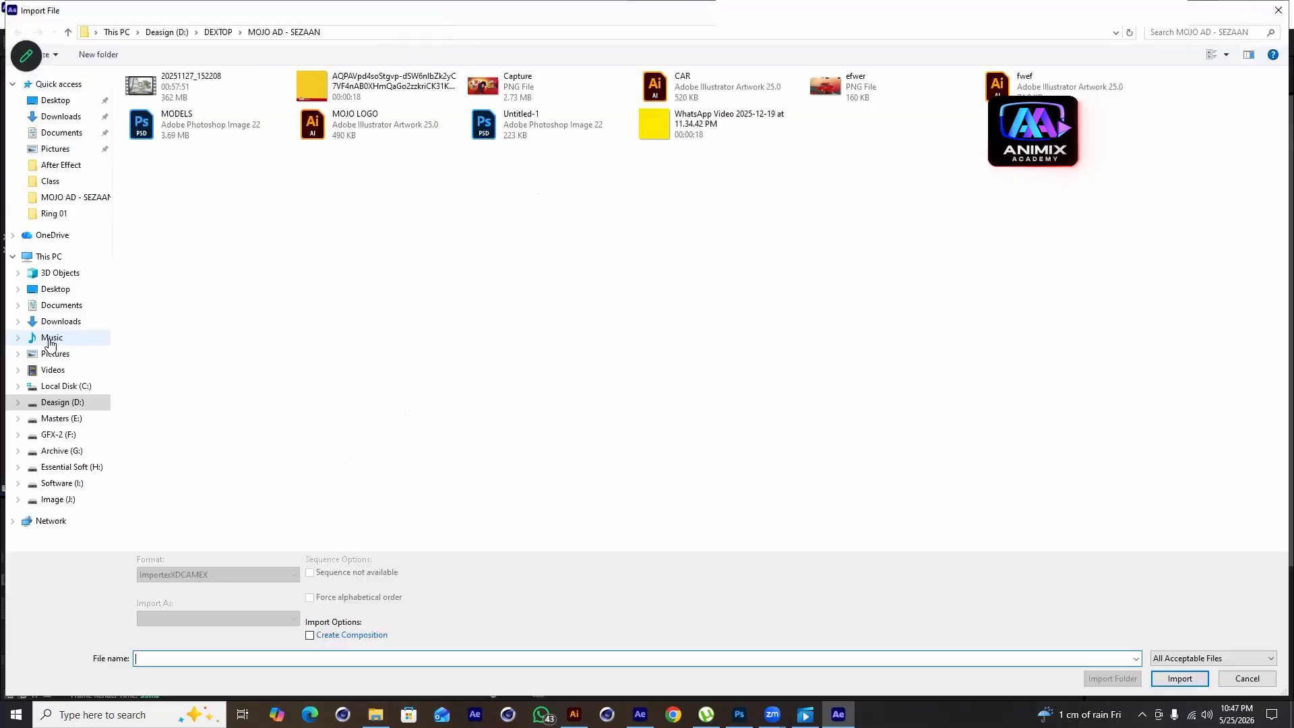
pyautogui.click(43, 117)
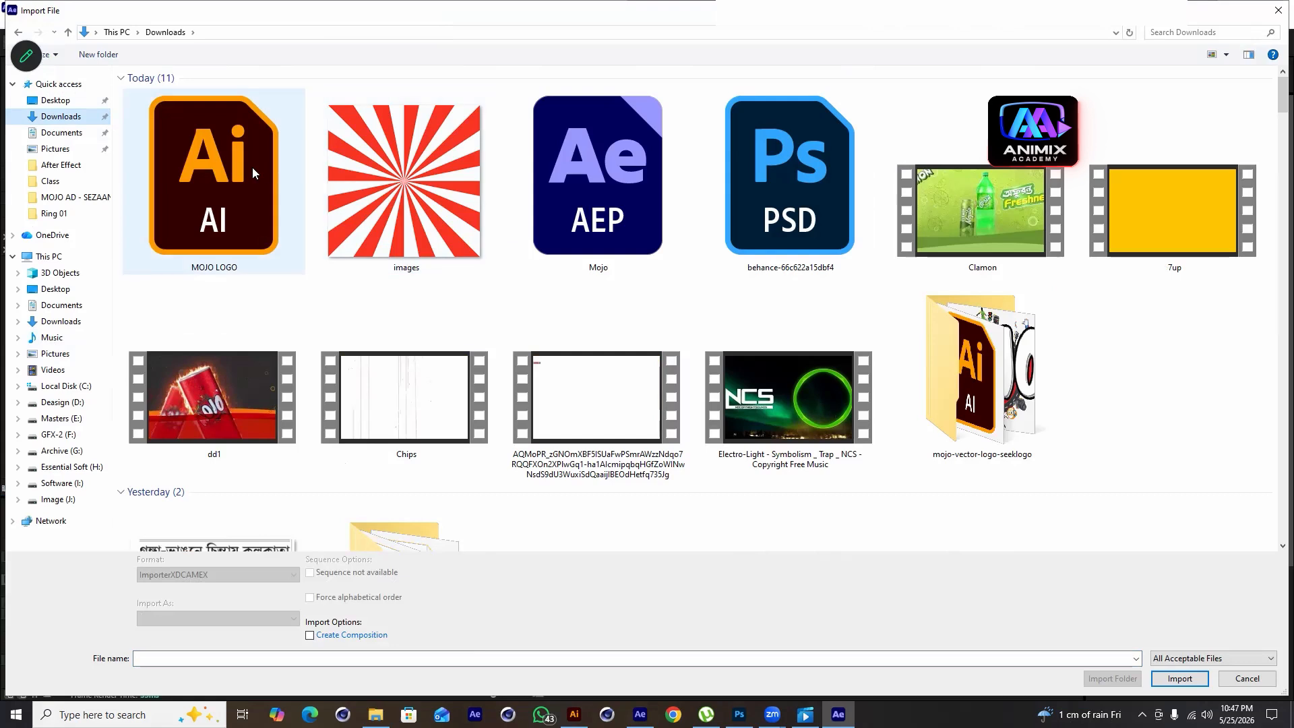
pyautogui.click(251, 156)
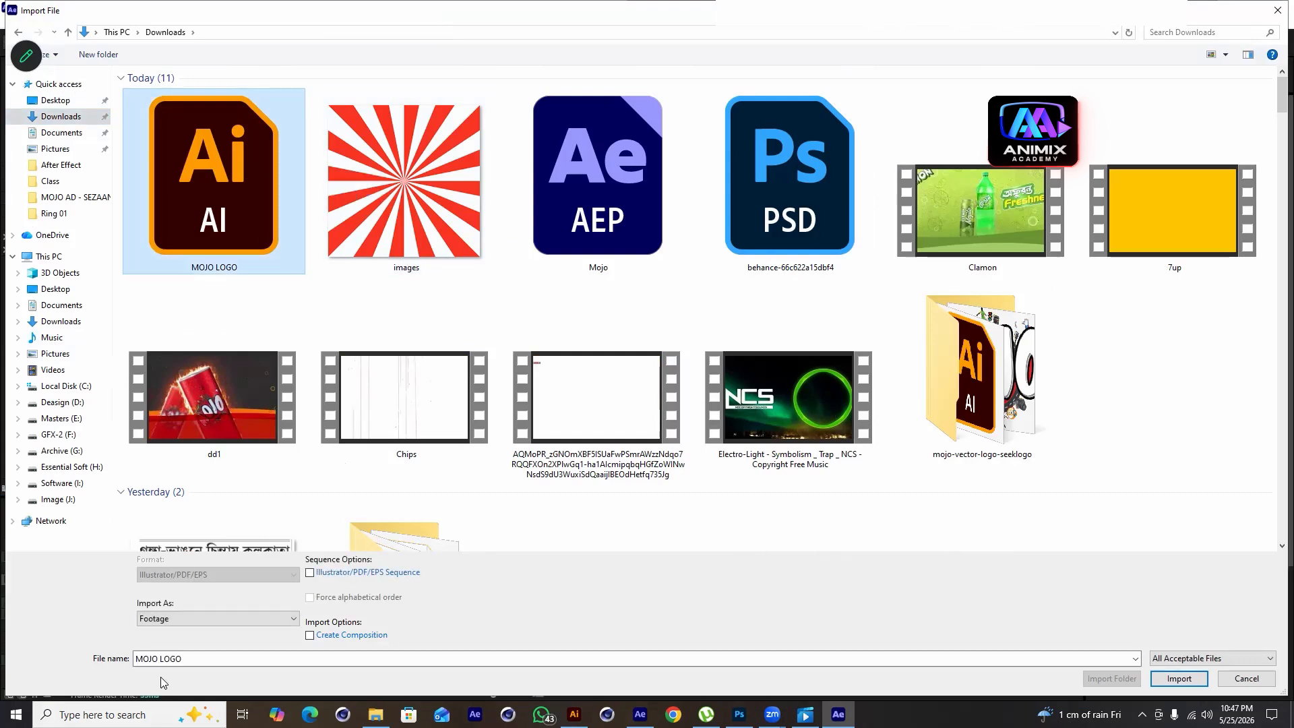
pyautogui.click(188, 620)
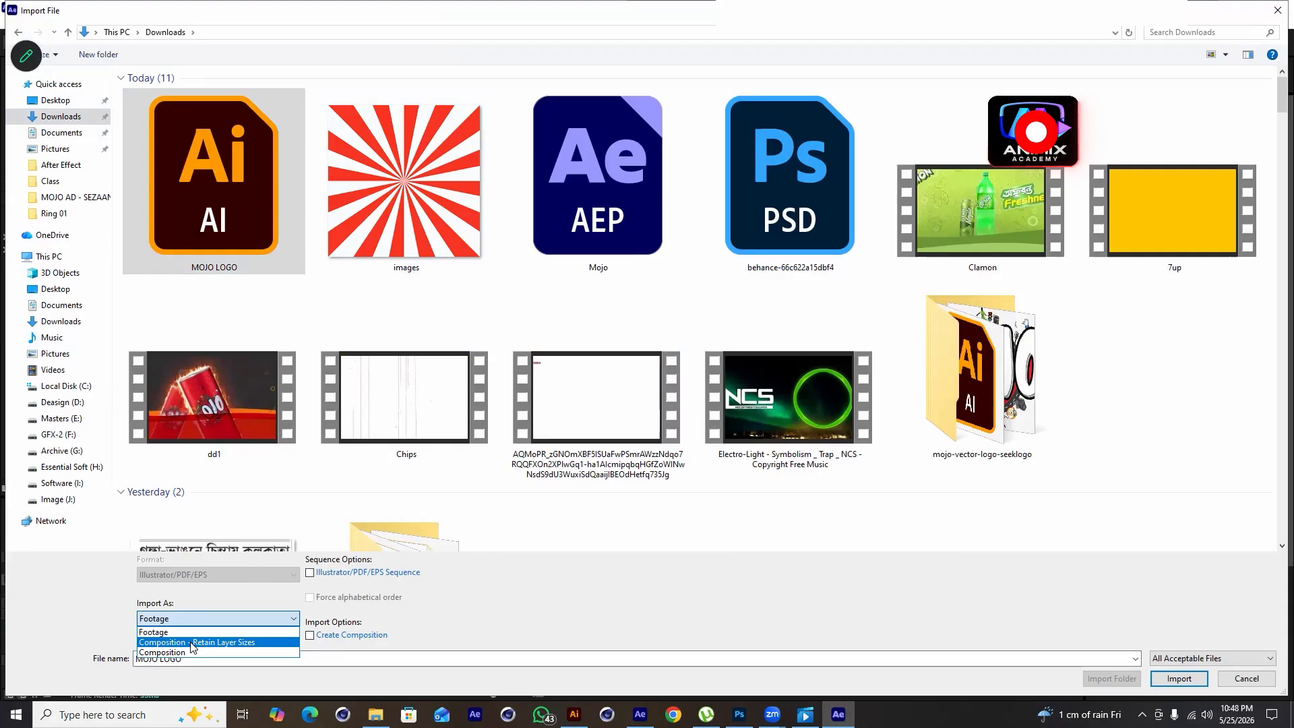
pyautogui.click(193, 644)
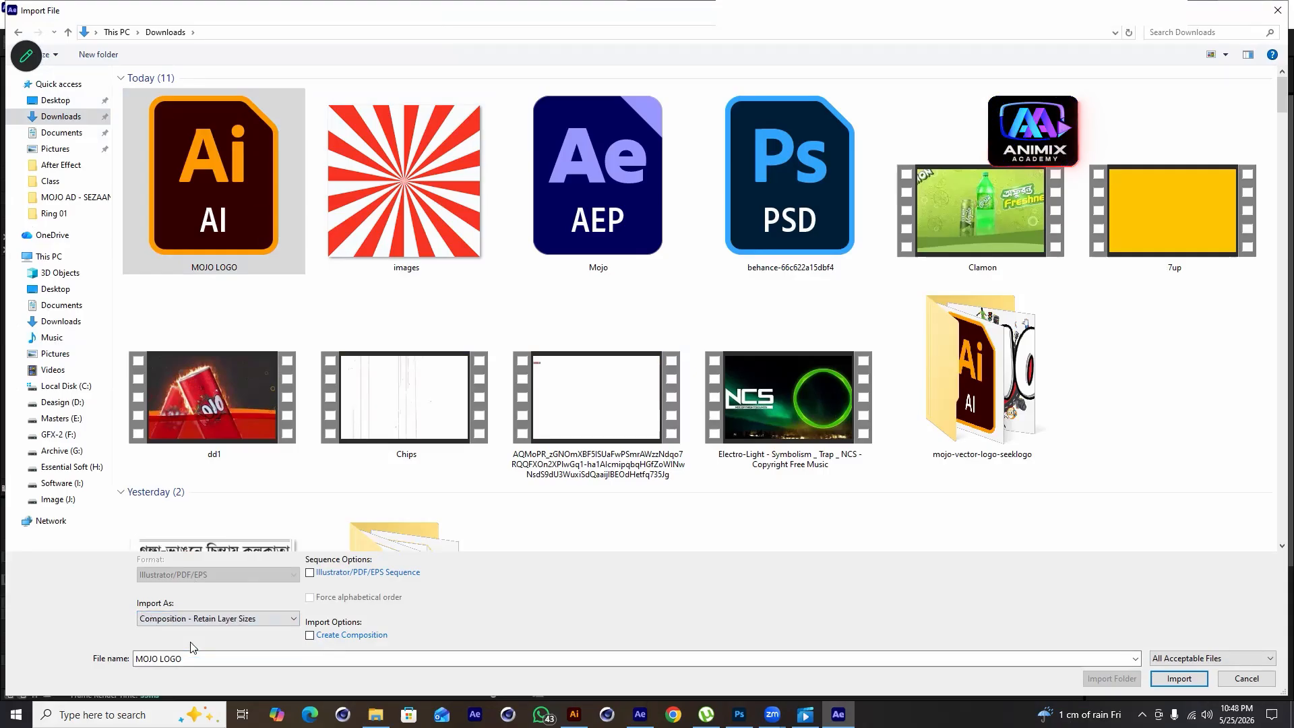
pyautogui.click(1179, 678)
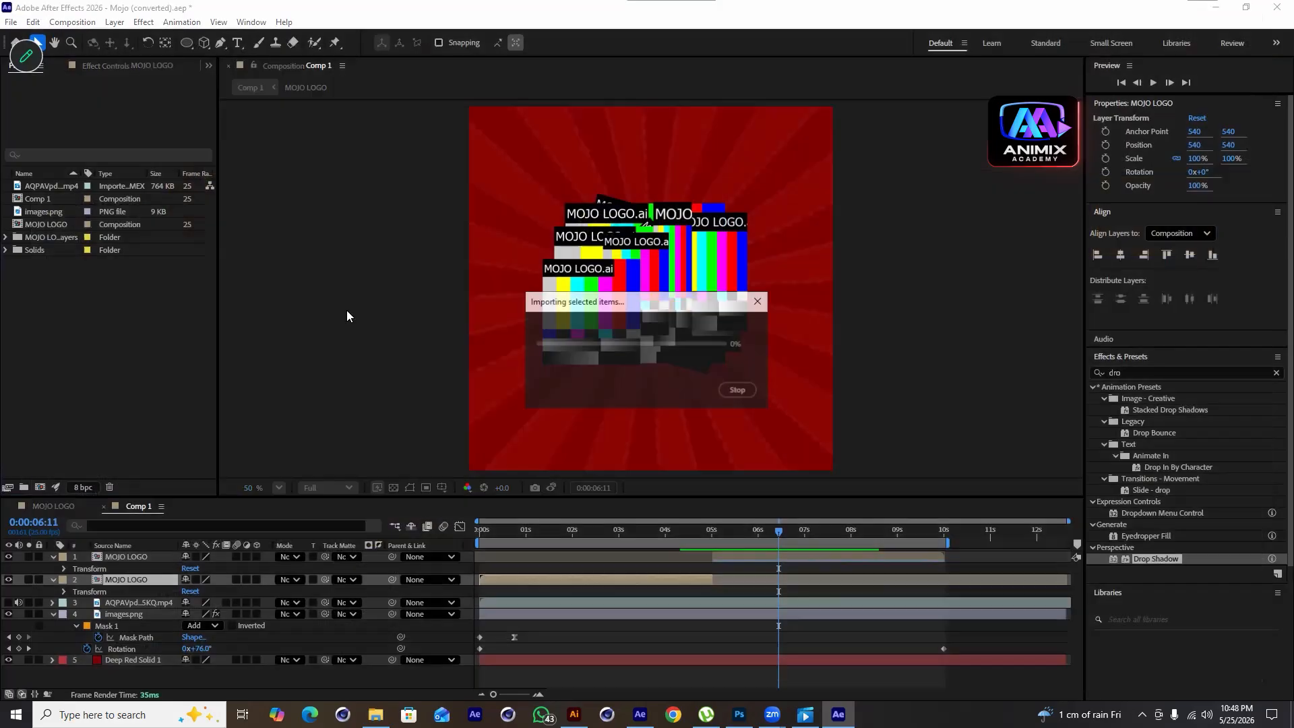
# Open the imported MOJO LOGO 2 composition and close the other composition tabs in the timeline
pyautogui.doubleClick(37, 239)
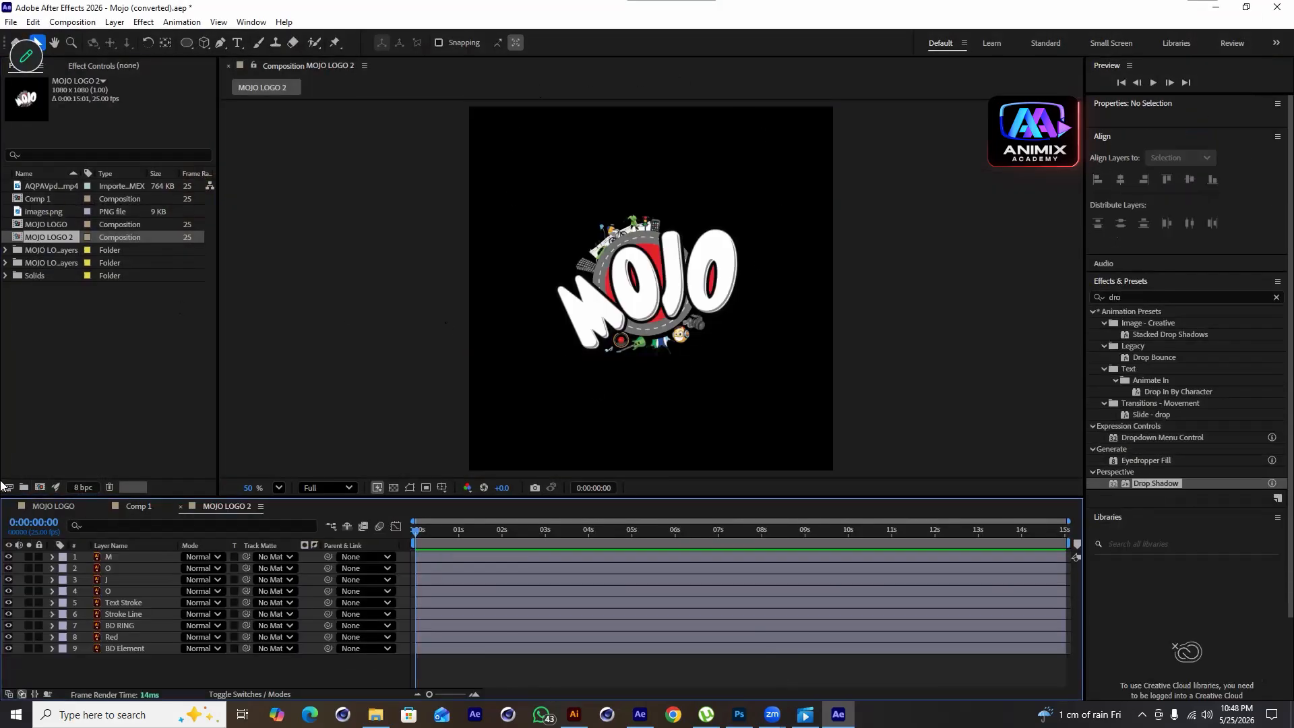
pyautogui.click(8, 506)
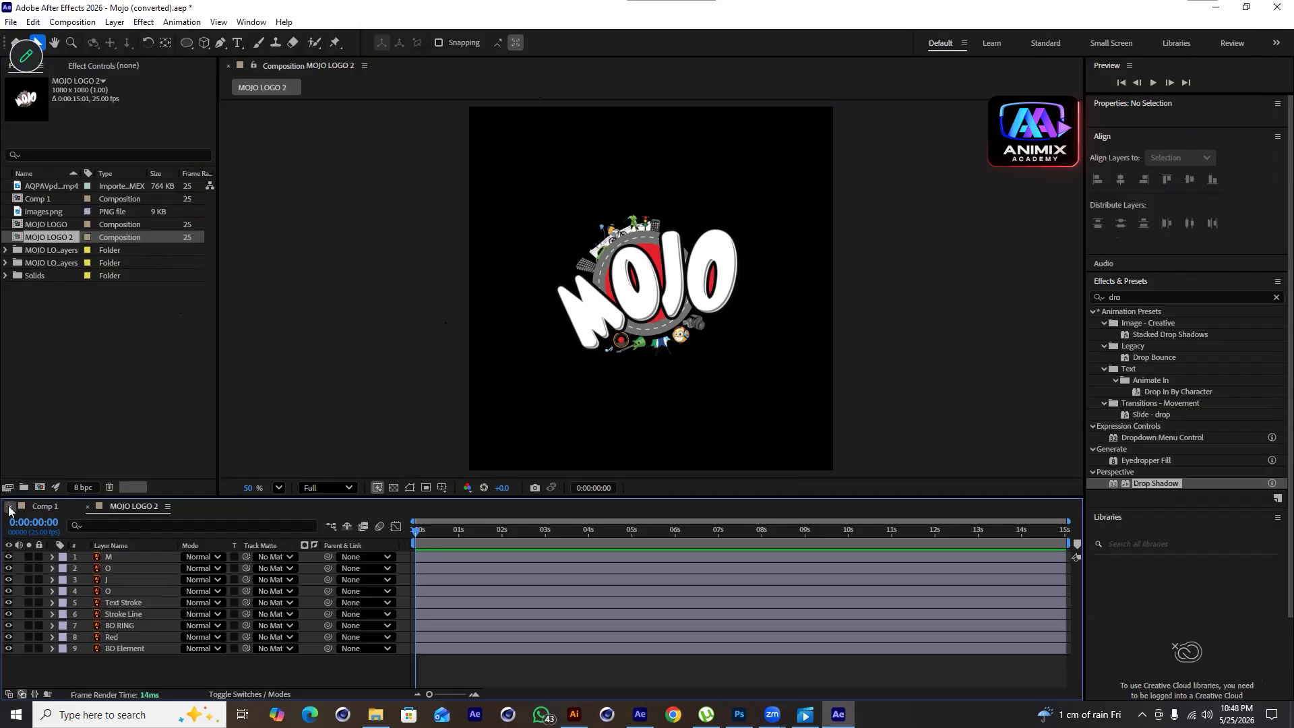
pyautogui.click(9, 506)
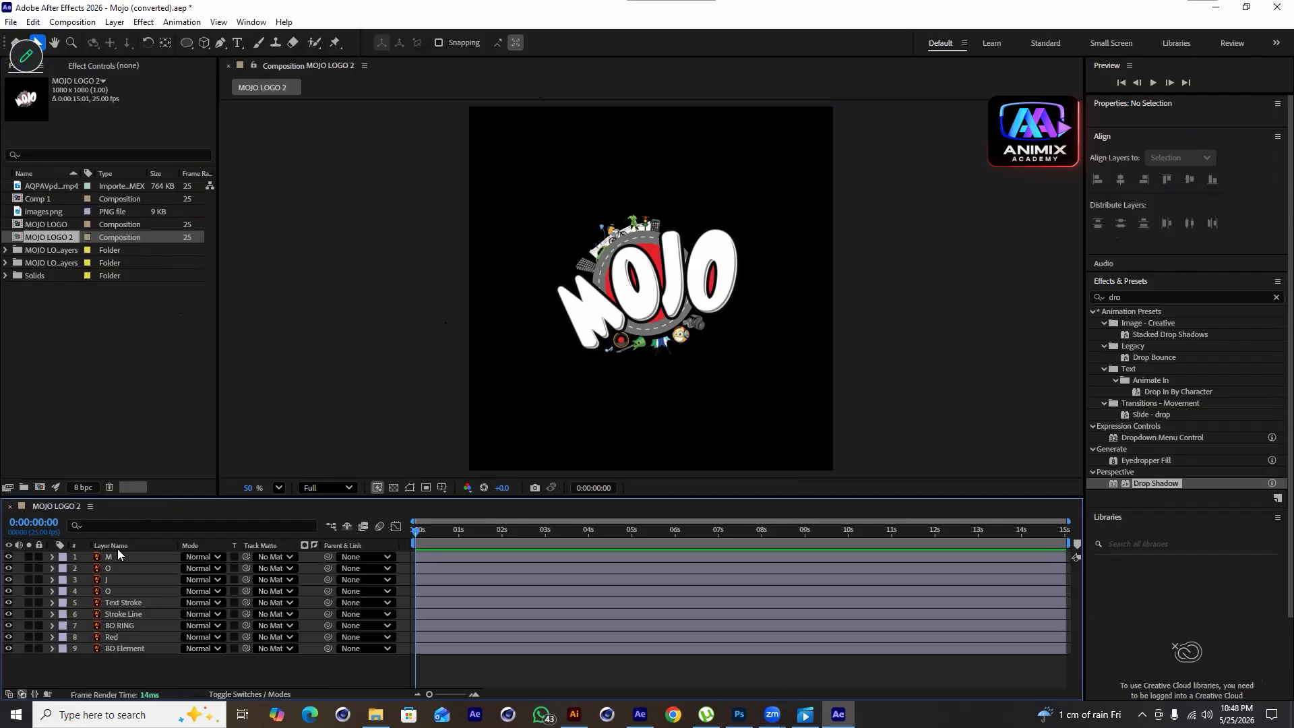
# Check the M, O and J letter layers by toggling their visibility in the composition
pyautogui.click(8, 557)
pyautogui.click(8, 557)
pyautogui.click(8, 568)
pyautogui.click(8, 568)
pyautogui.click(8, 579)
pyautogui.click(8, 580)
pyautogui.moveTo(395, 499); pyautogui.dragTo(395, 511)
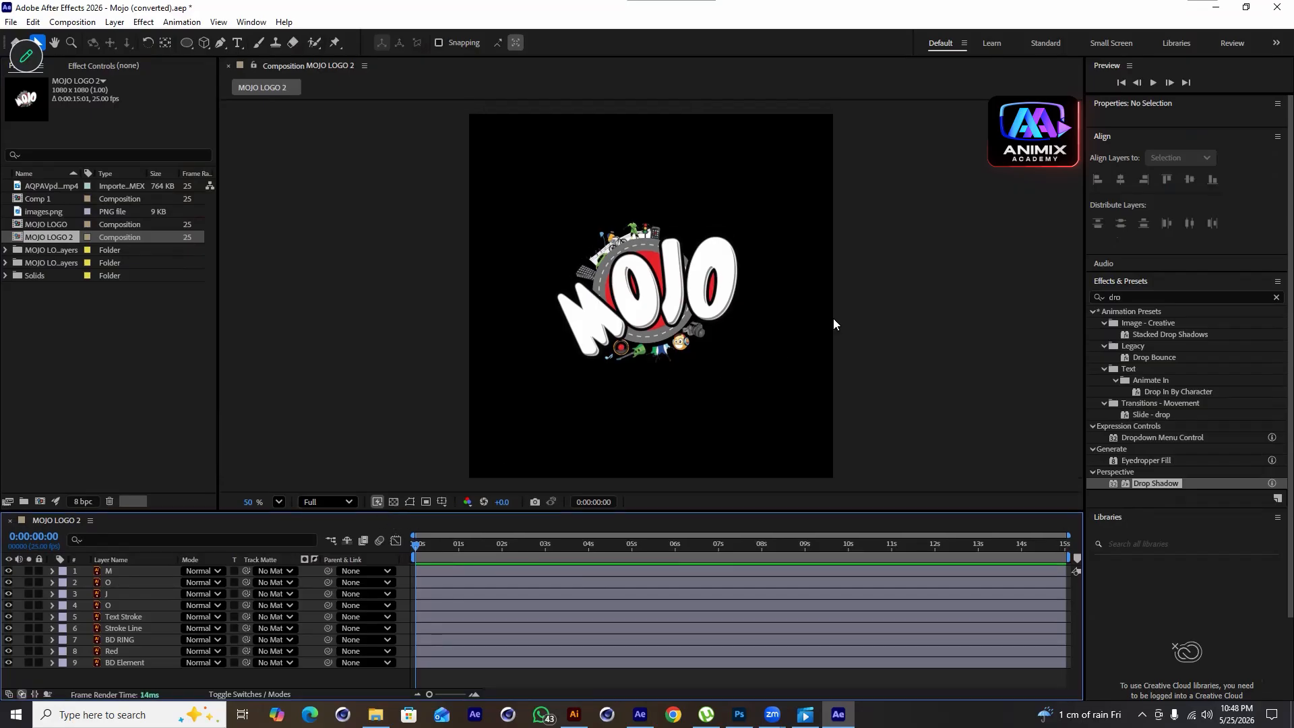
# Select the four letter layers M, O, J and O and reveal their Scale properties
pyautogui.click(108, 572)
pyautogui.keyDown('shift'); pyautogui.click(113, 605); pyautogui.keyUp('shift')
pyautogui.click(8, 605)
pyautogui.click(9, 606)
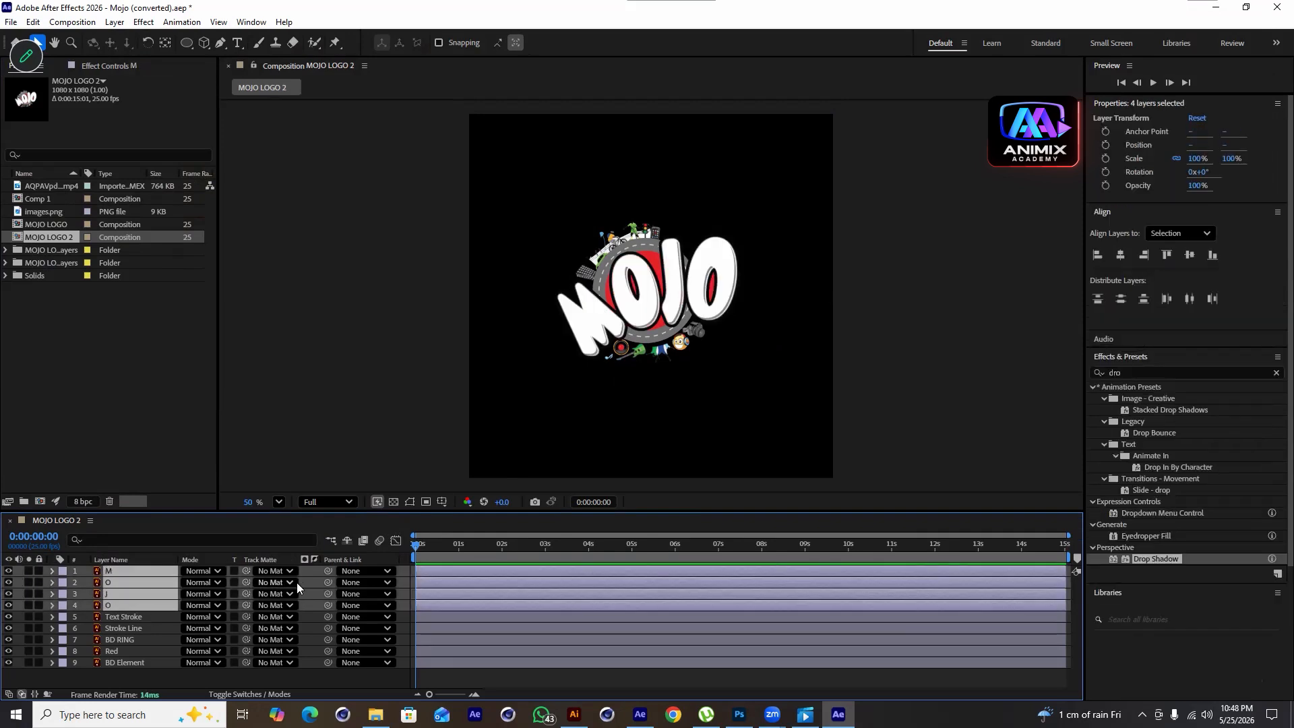
pyautogui.click(136, 625)
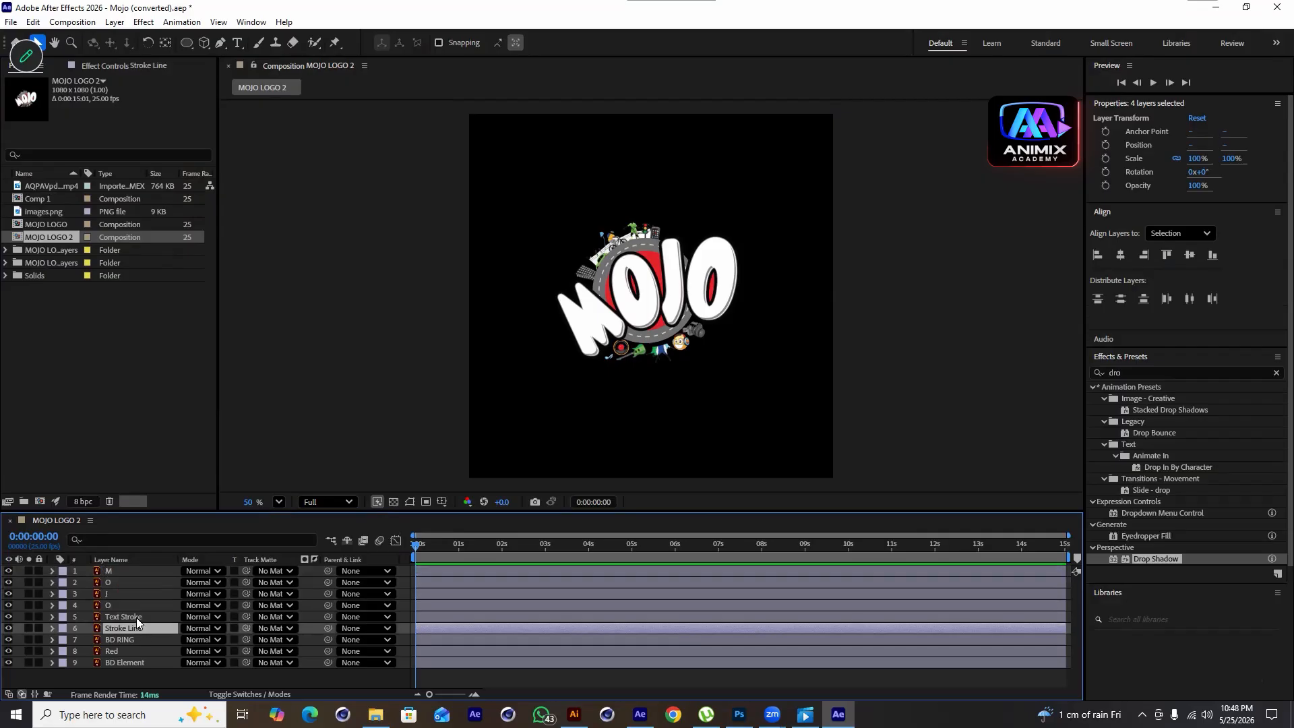
pyautogui.click(126, 571)
pyautogui.keyDown('shift'); pyautogui.click(118, 605); pyautogui.keyUp('shift')
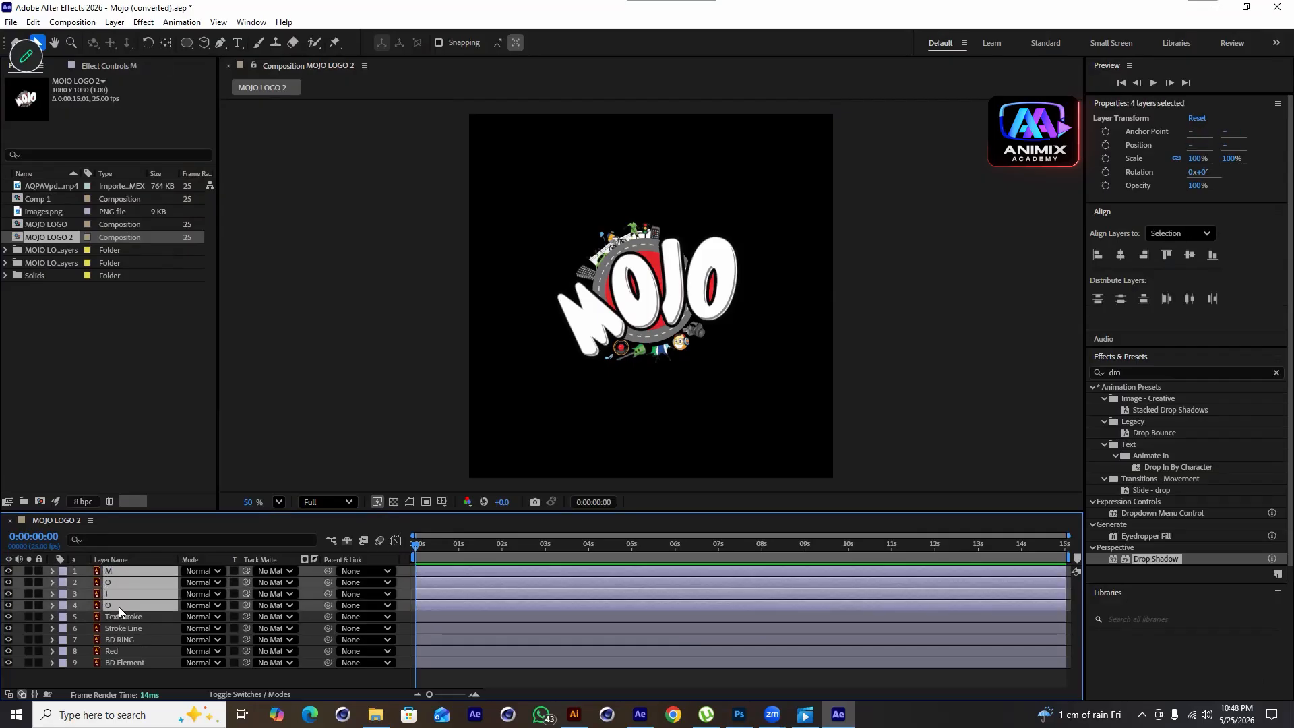
pyautogui.press('s')
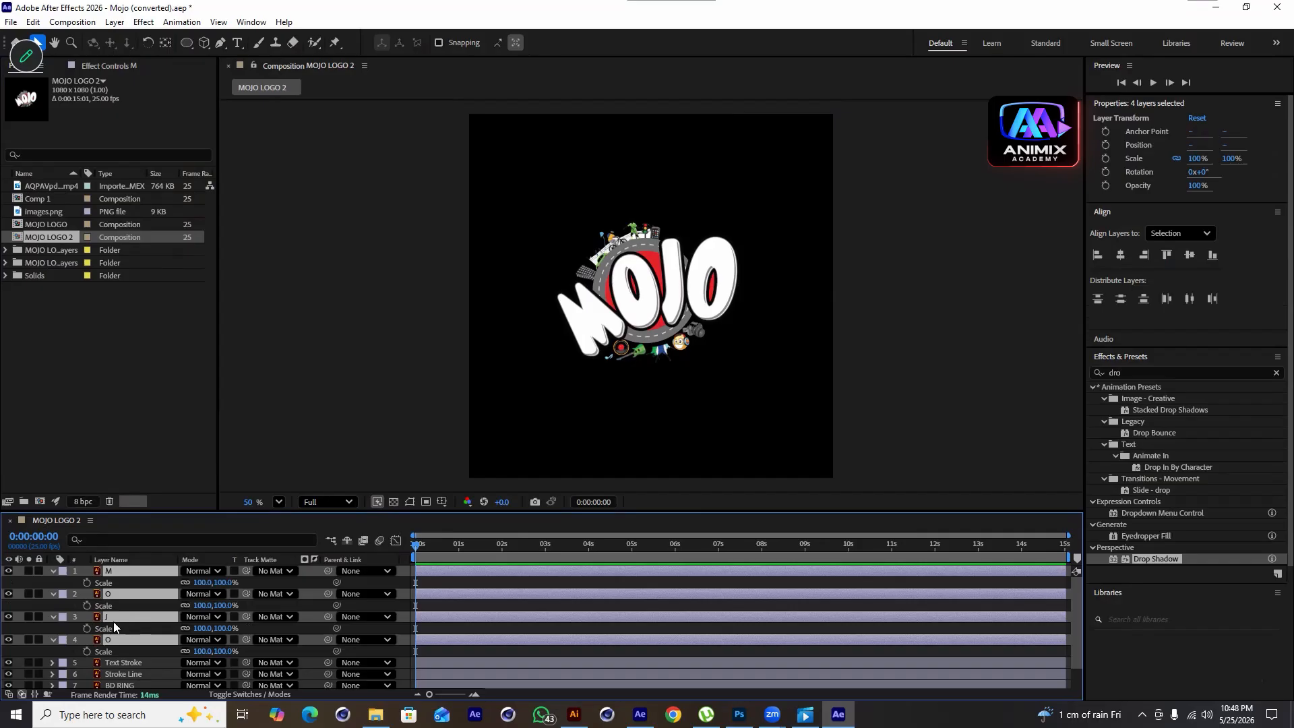
# Keyframe the letters' Scale with 100% at 11 frames and 0% at the start of the composition
pyautogui.click(86, 582)
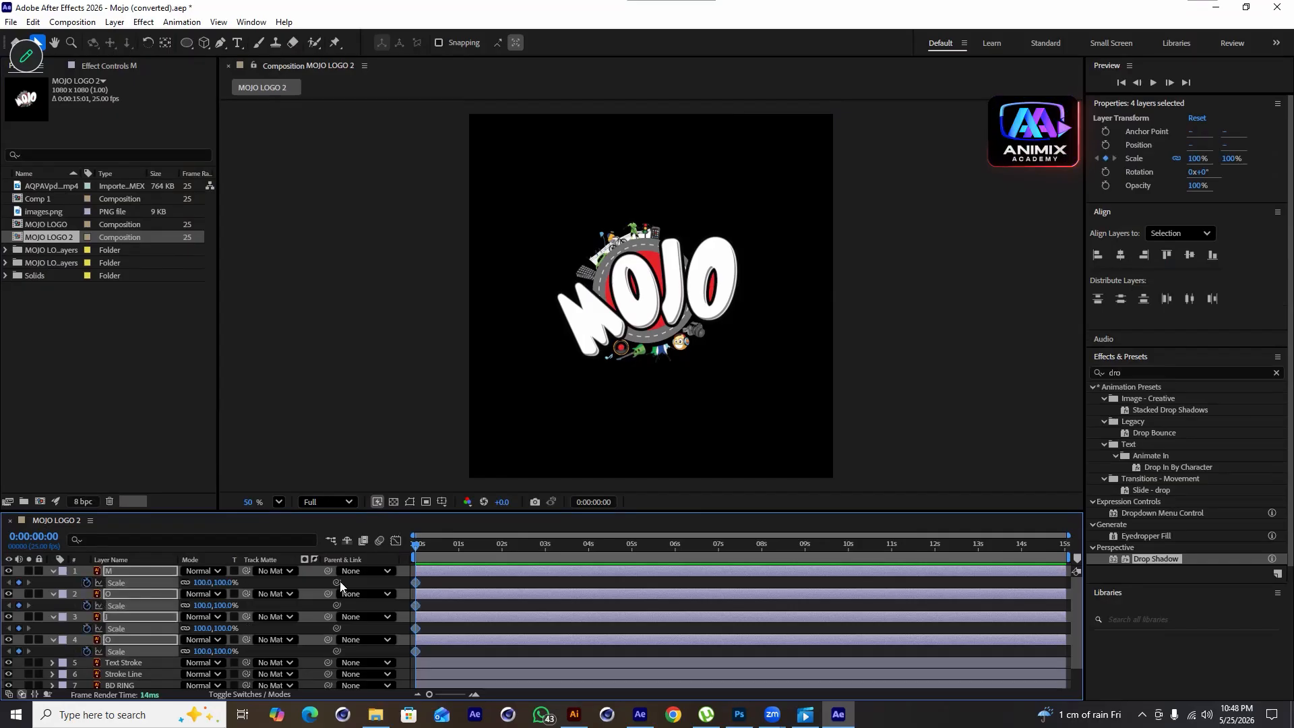
pyautogui.moveTo(422, 546); pyautogui.dragTo(427, 547)
pyautogui.moveTo(1069, 536); pyautogui.dragTo(724, 536)
pyautogui.moveTo(445, 555); pyautogui.dragTo(462, 563)
pyautogui.click(458, 560)
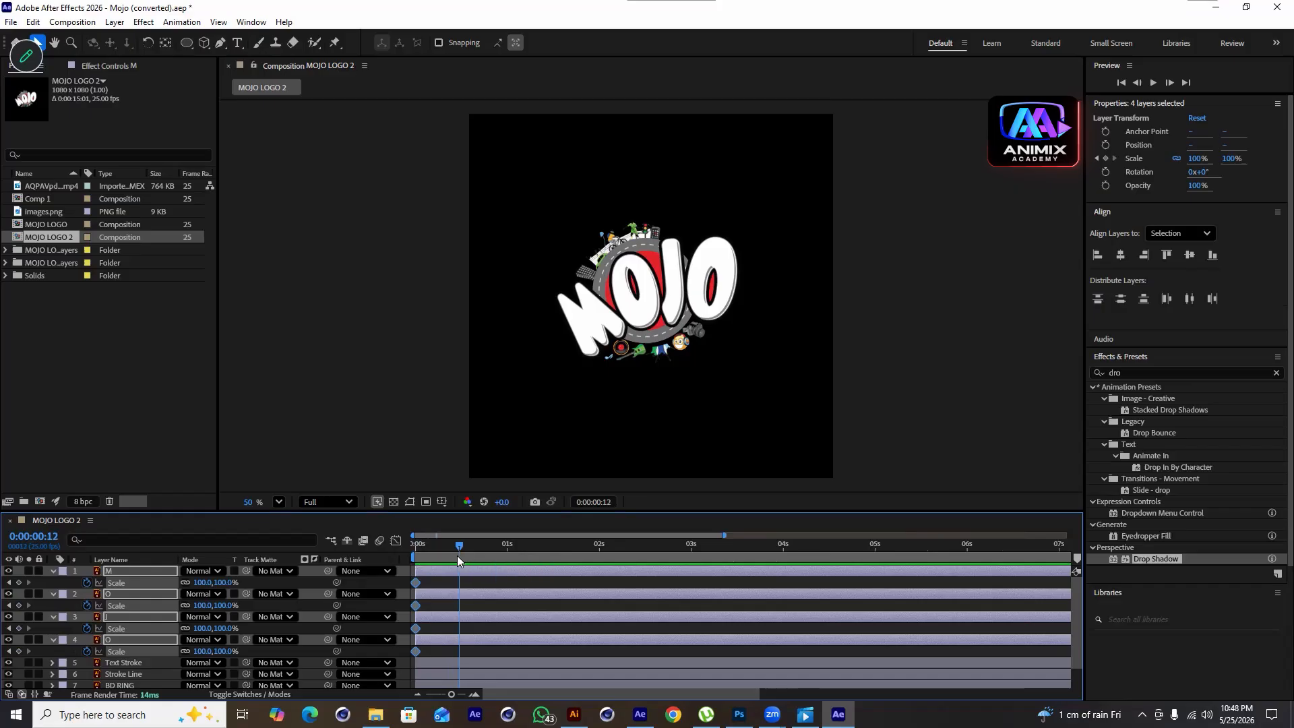
pyautogui.click(19, 582)
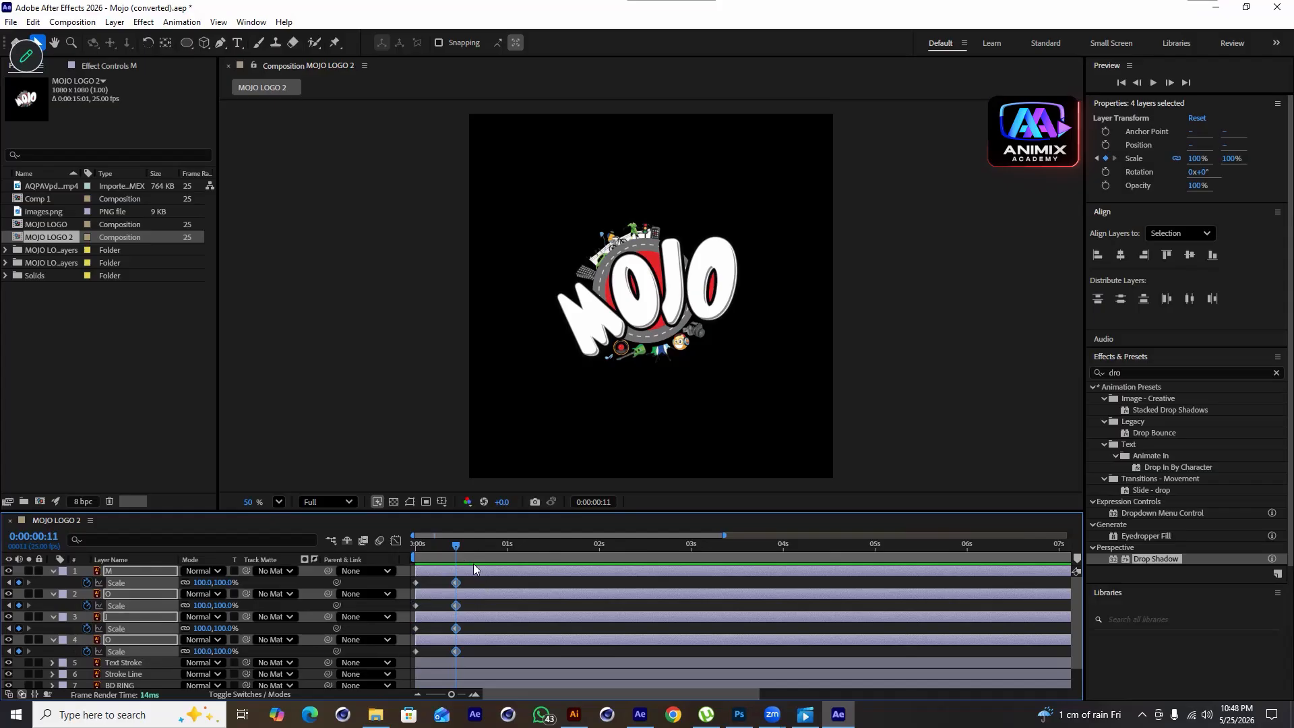
pyautogui.moveTo(451, 547); pyautogui.dragTo(400, 558)
pyautogui.click(206, 583)
pyautogui.write('0')
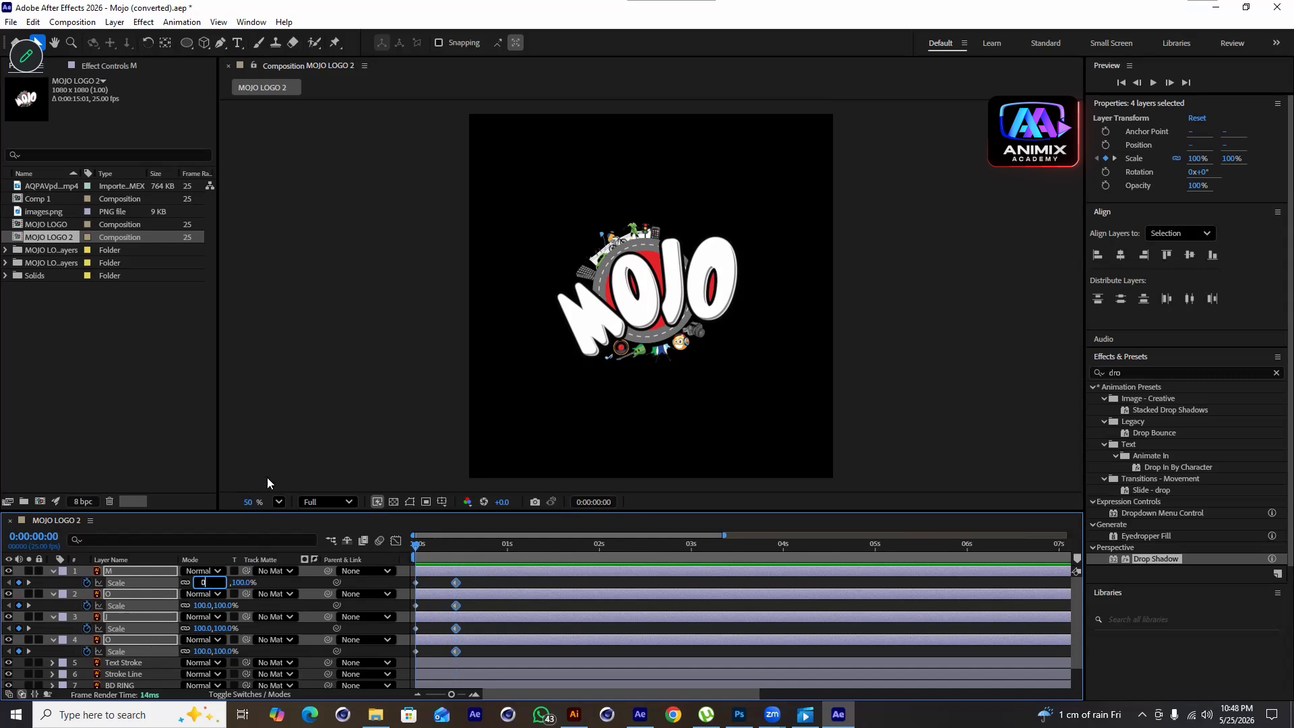
pyautogui.click(279, 472)
# Add a 100% Scale keyframe at 18 frames and raise the 11-frame keyframe to about 120% for overshoot
pyautogui.moveTo(420, 548); pyautogui.dragTo(463, 589)
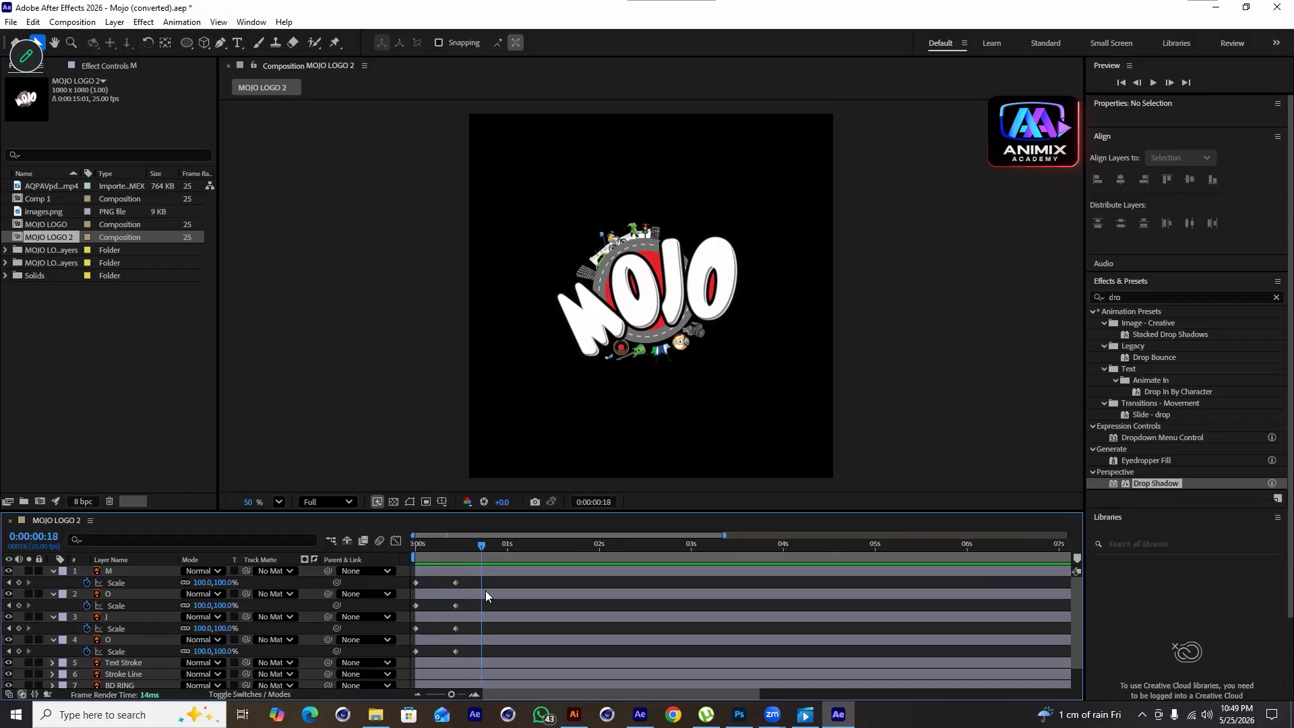
pyautogui.click(122, 573)
pyautogui.keyDown('shift'); pyautogui.click(116, 641); pyautogui.keyUp('shift')
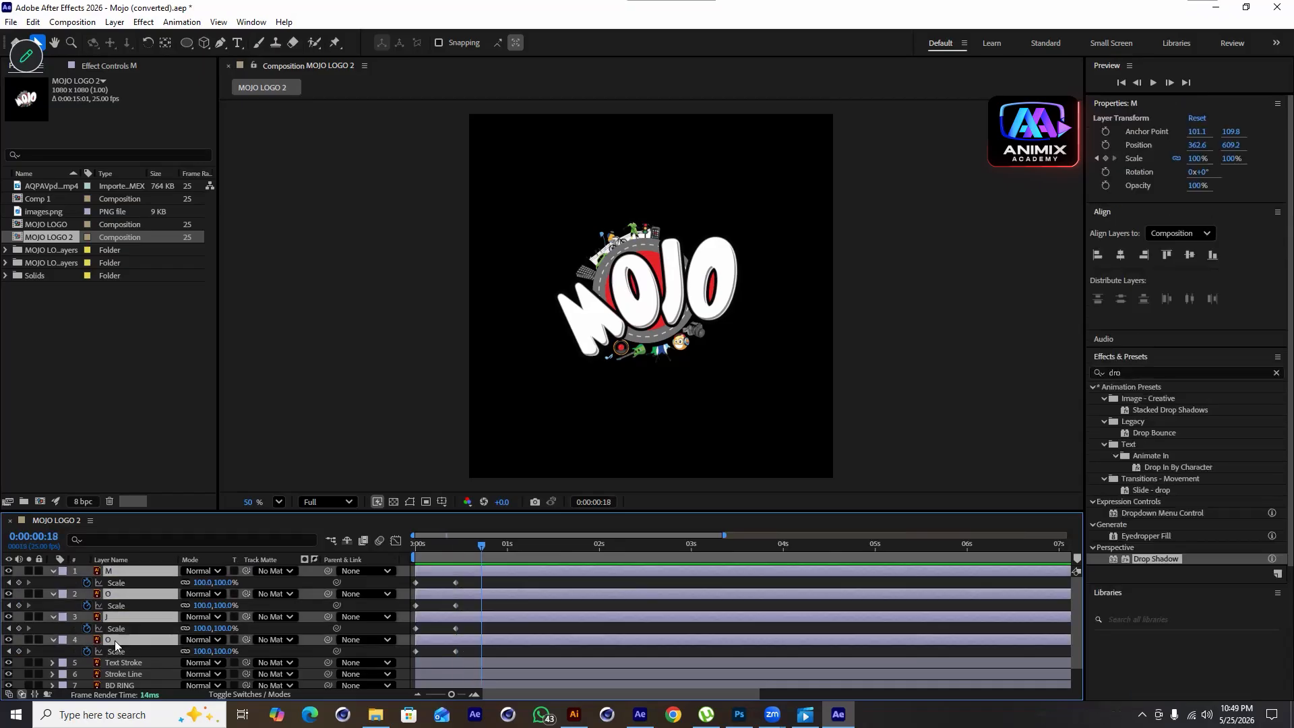
pyautogui.click(20, 652)
pyautogui.moveTo(481, 547); pyautogui.dragTo(458, 610)
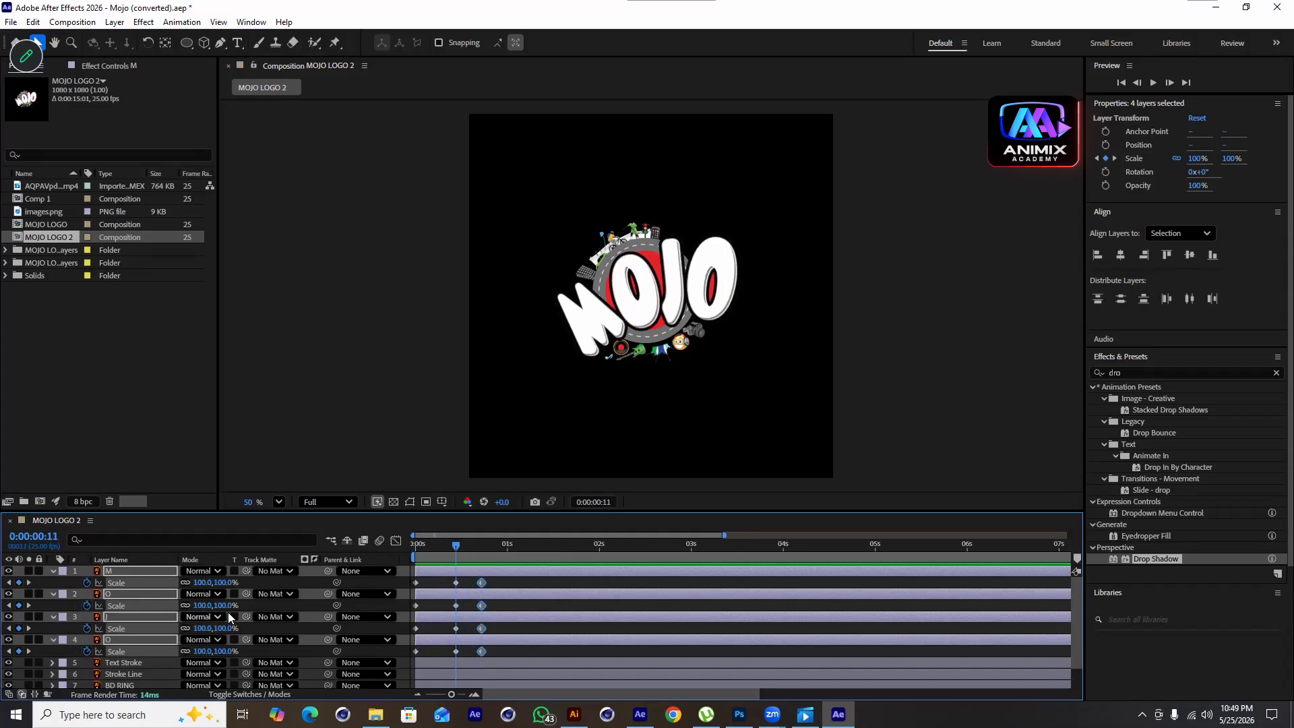
pyautogui.moveTo(228, 606); pyautogui.dragTo(244, 605)
# Preview the scale-in and shift the letters' two later Scale keyframes slightly earlier
pyautogui.press('space')
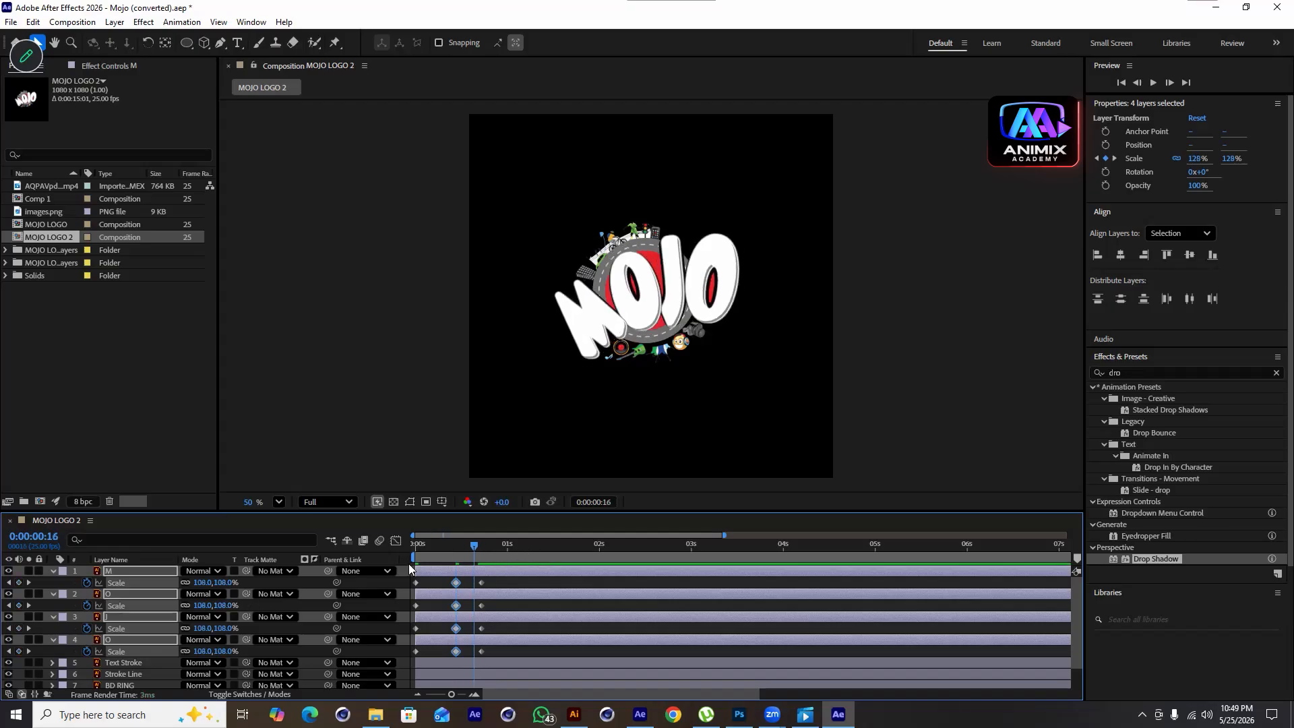
pyautogui.press('space')
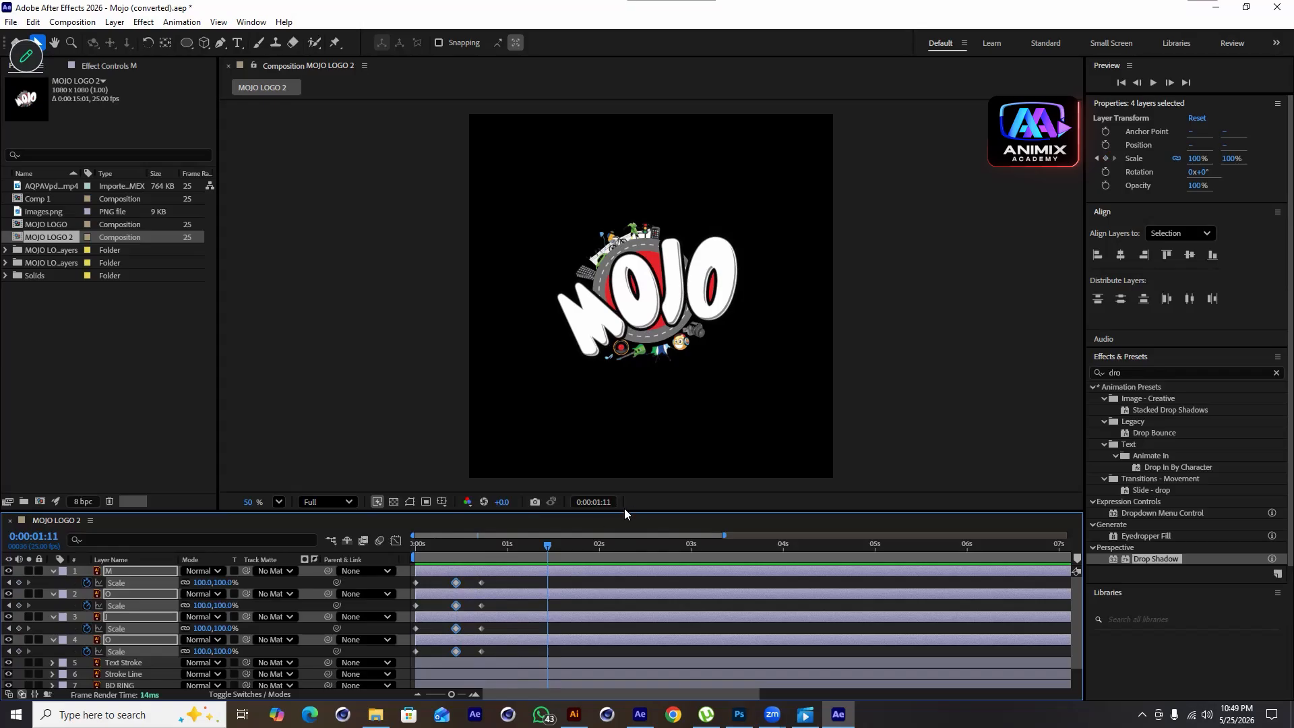
pyautogui.moveTo(545, 550); pyautogui.dragTo(470, 624)
pyautogui.moveTo(514, 582); pyautogui.dragTo(443, 655)
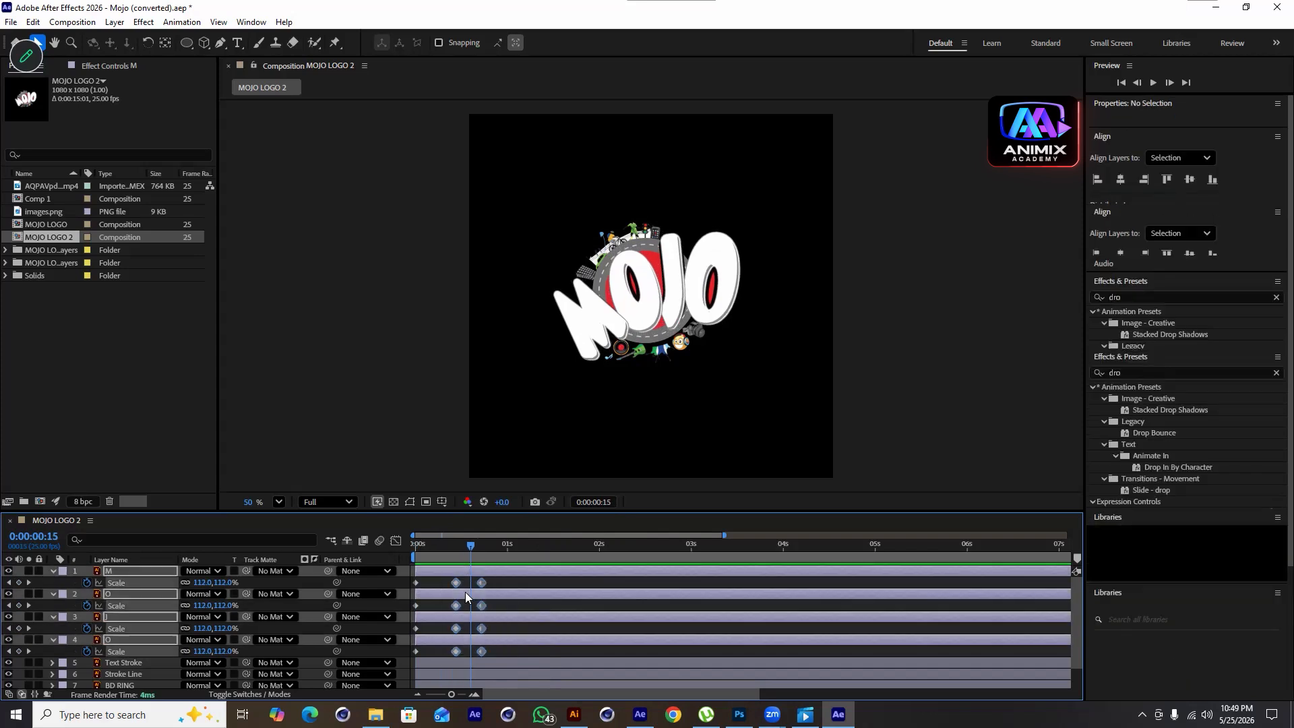
pyautogui.moveTo(456, 583); pyautogui.dragTo(447, 589)
pyautogui.press('space')
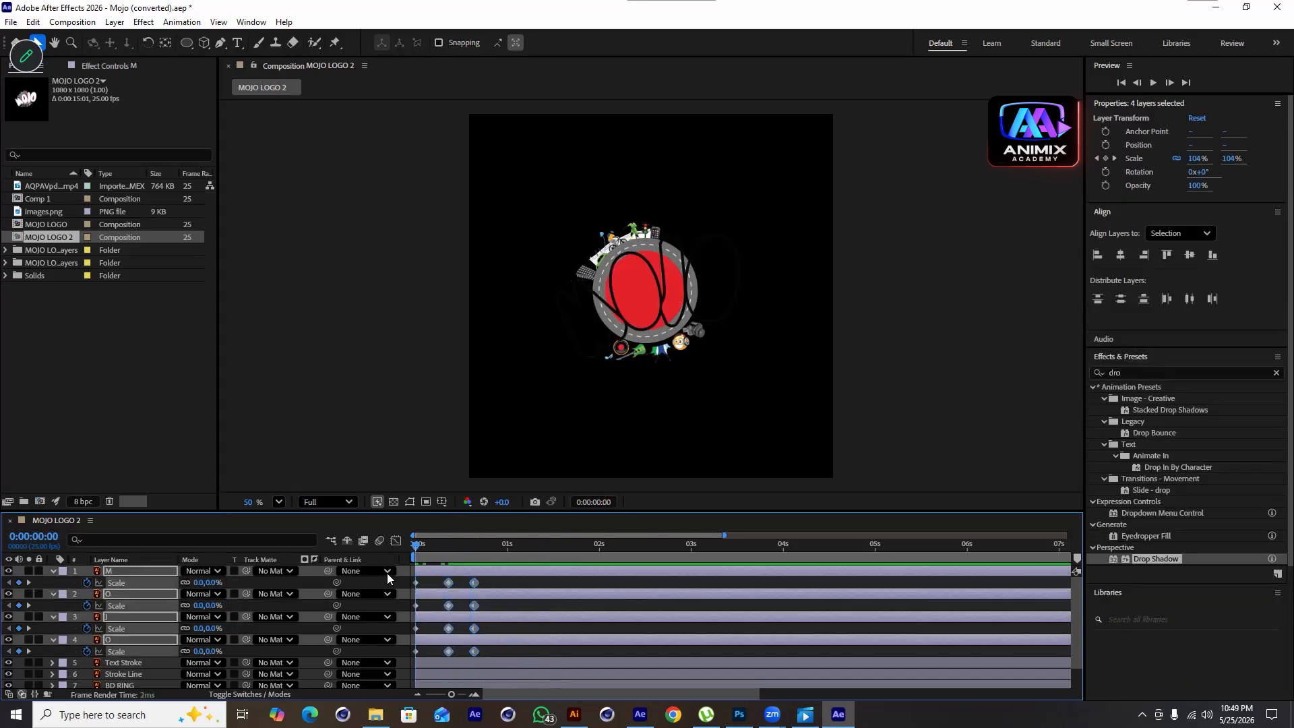
pyautogui.press('space')
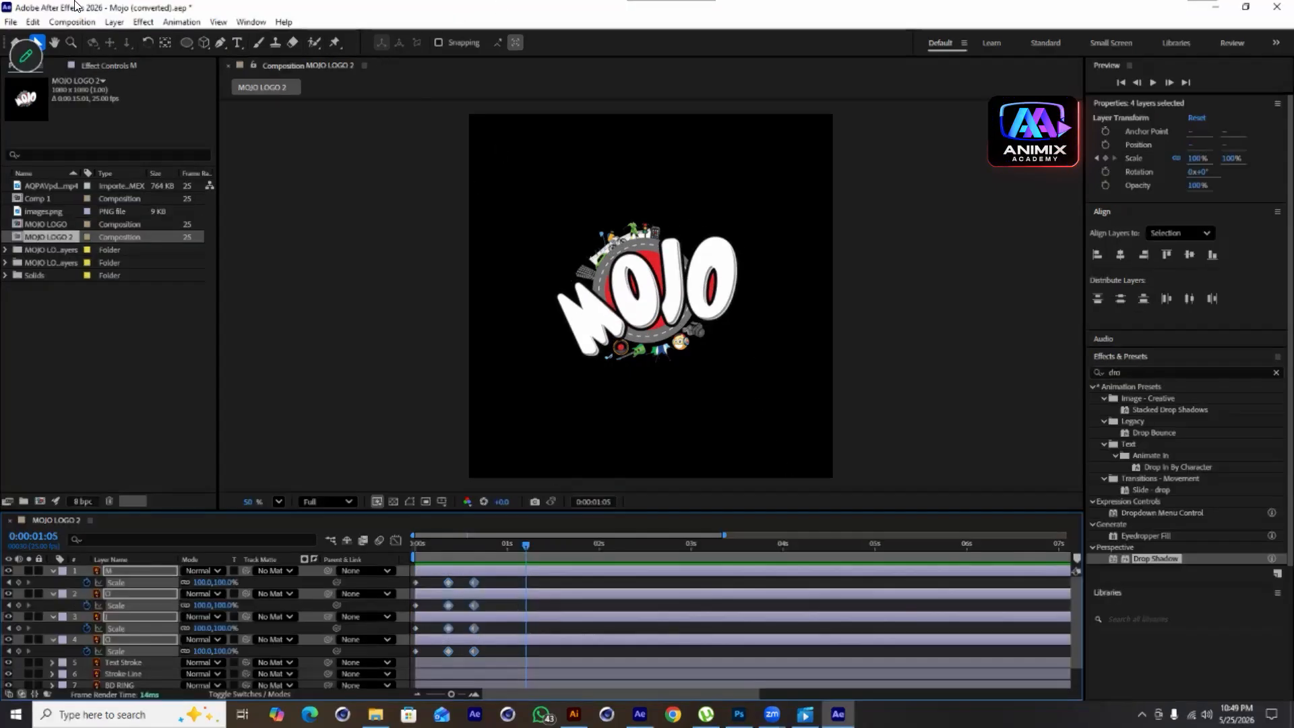
# Open the BOUNCr-1.1 script, apply an Overshoot bounce to the letters' Scale keyframes, and preview from the start
pyautogui.click(241, 23)
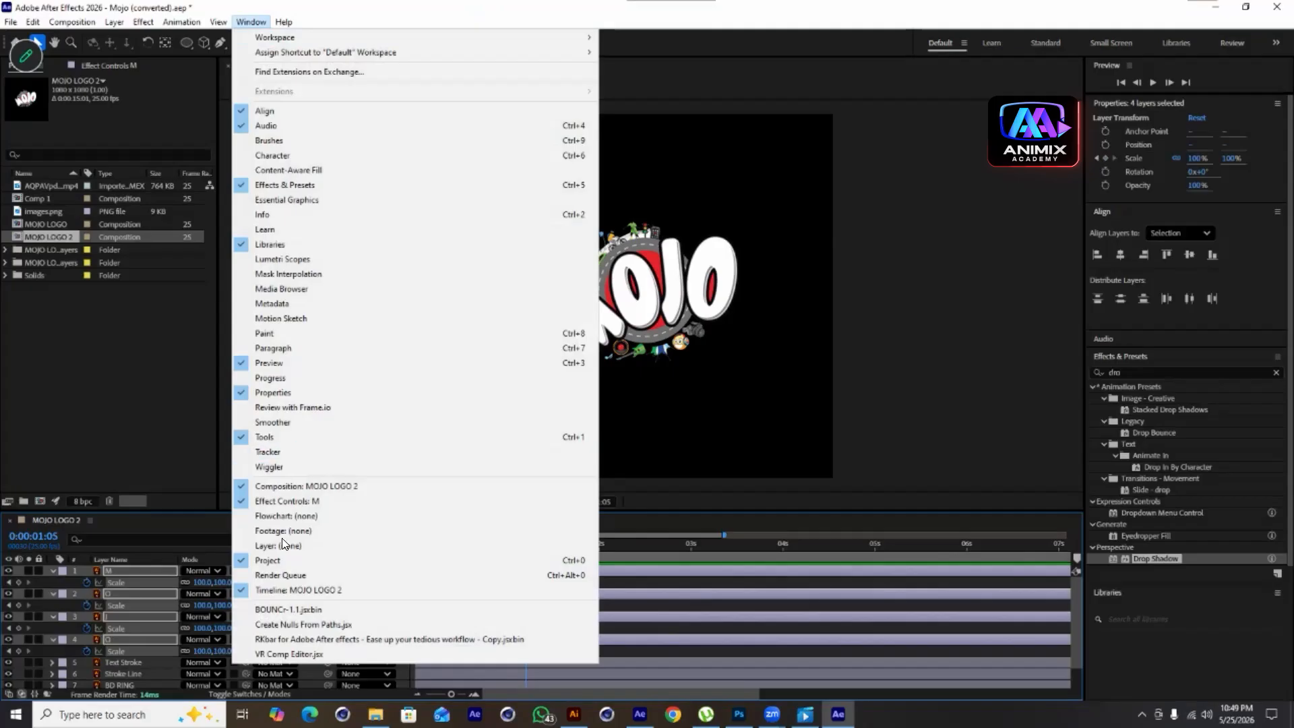
pyautogui.click(294, 610)
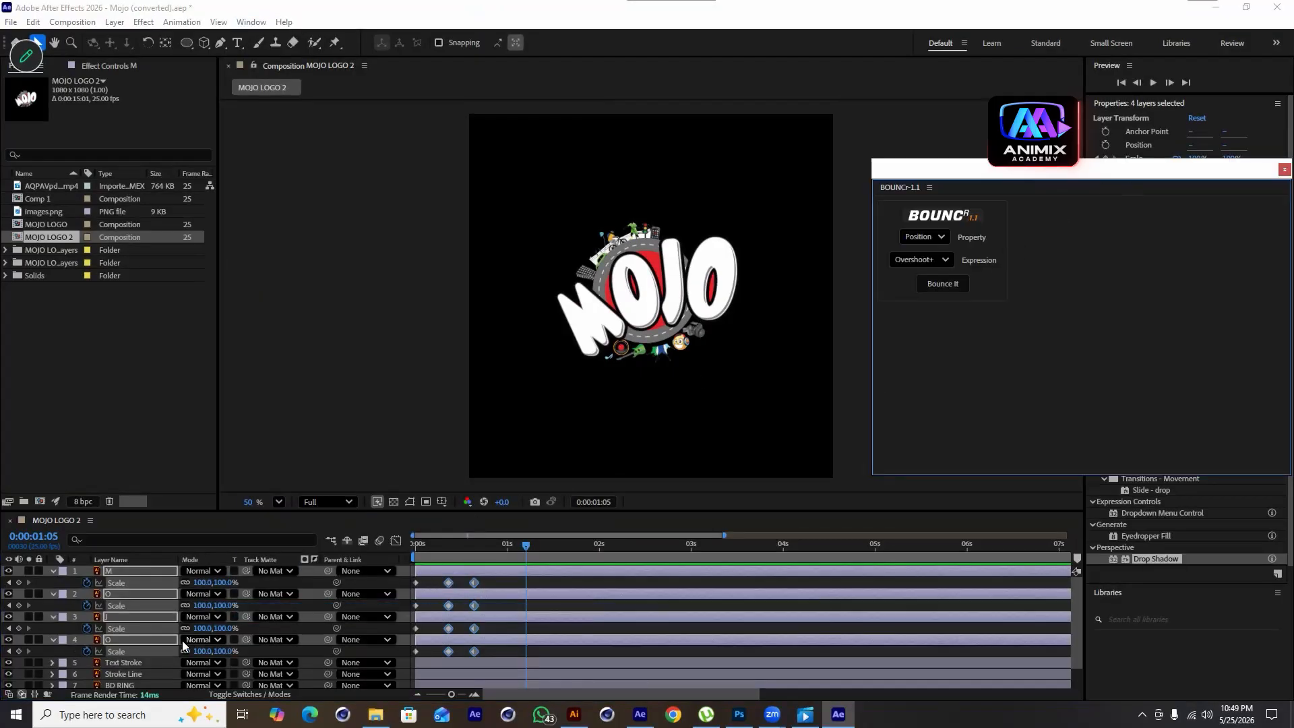
pyautogui.moveTo(506, 581); pyautogui.dragTo(412, 666)
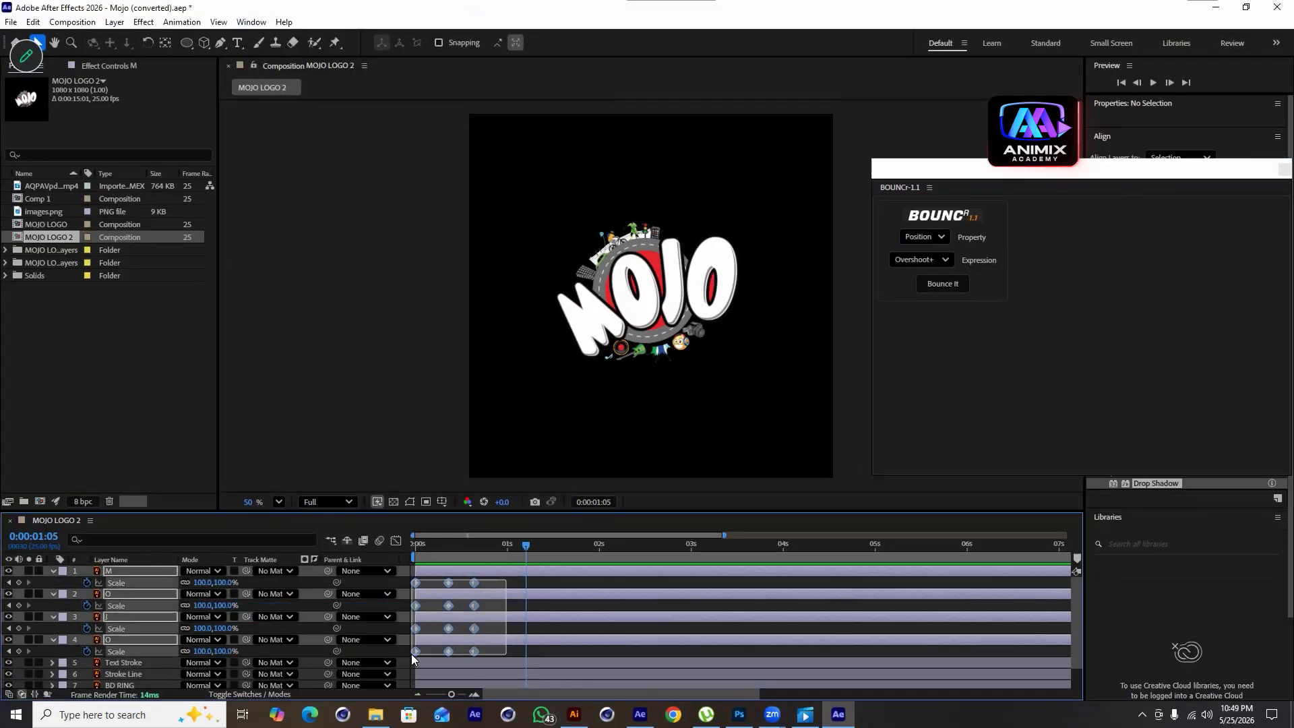
pyautogui.click(941, 235)
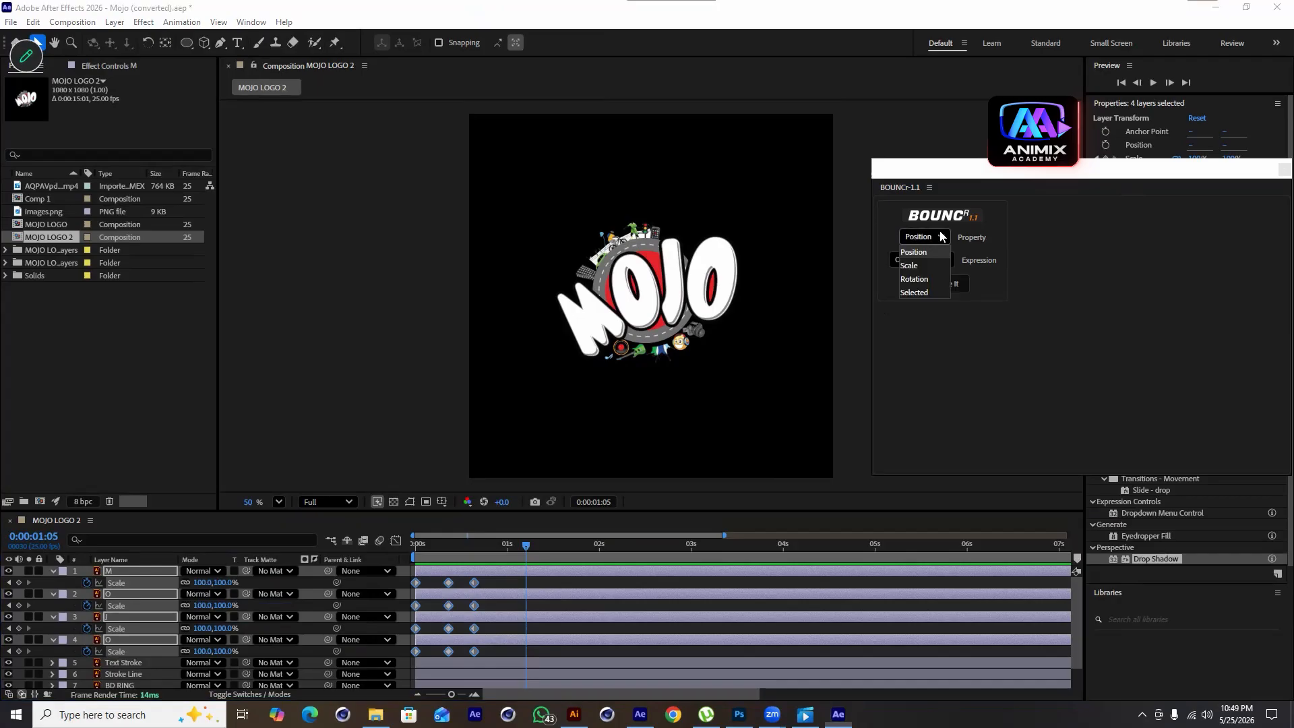
pyautogui.click(909, 266)
pyautogui.click(948, 286)
pyautogui.moveTo(528, 549); pyautogui.dragTo(412, 569)
pyautogui.press('space')
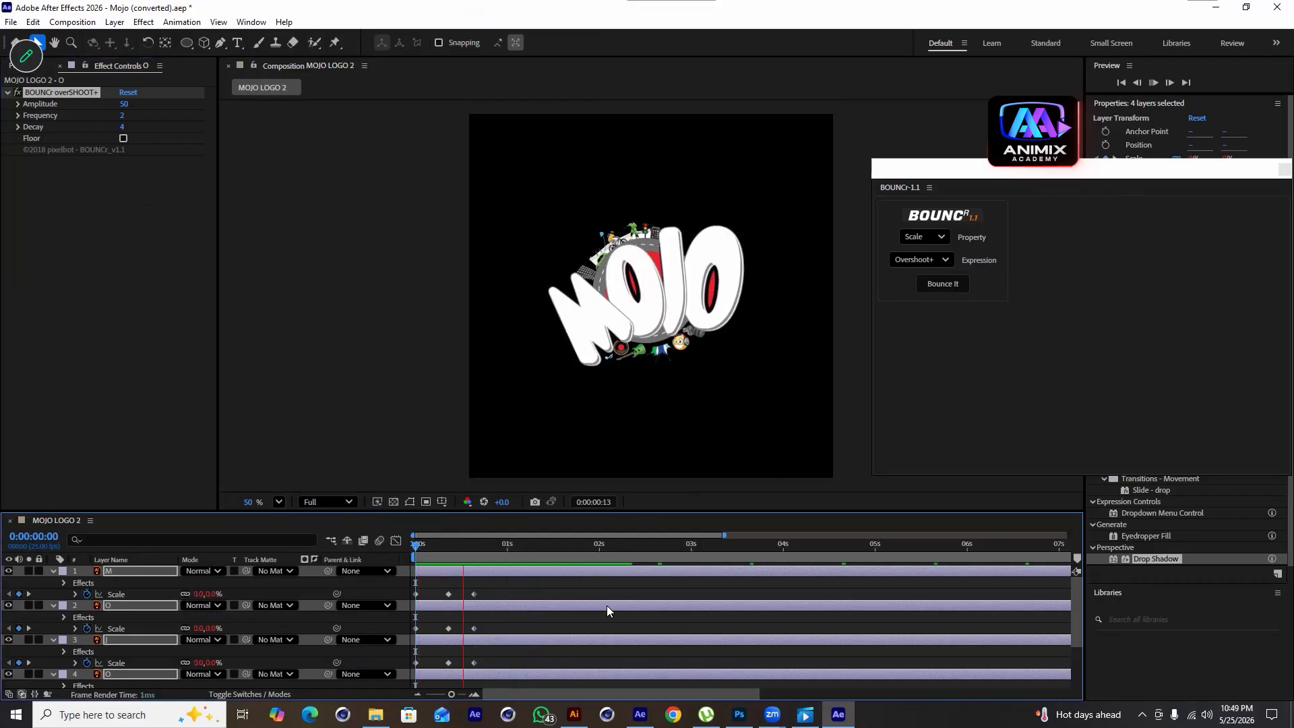
# Preview the letters' bounce animation from the start of the composition
pyautogui.press('space')
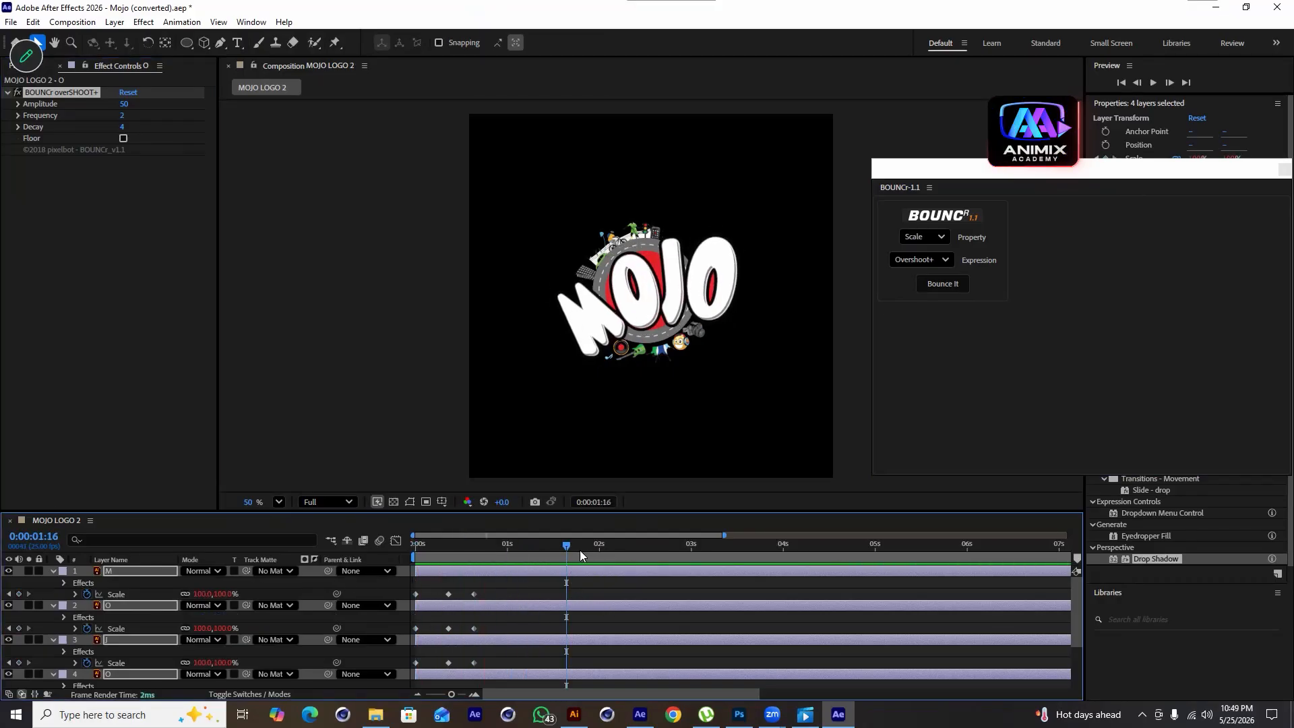
pyautogui.press('Home')
pyautogui.press('space')
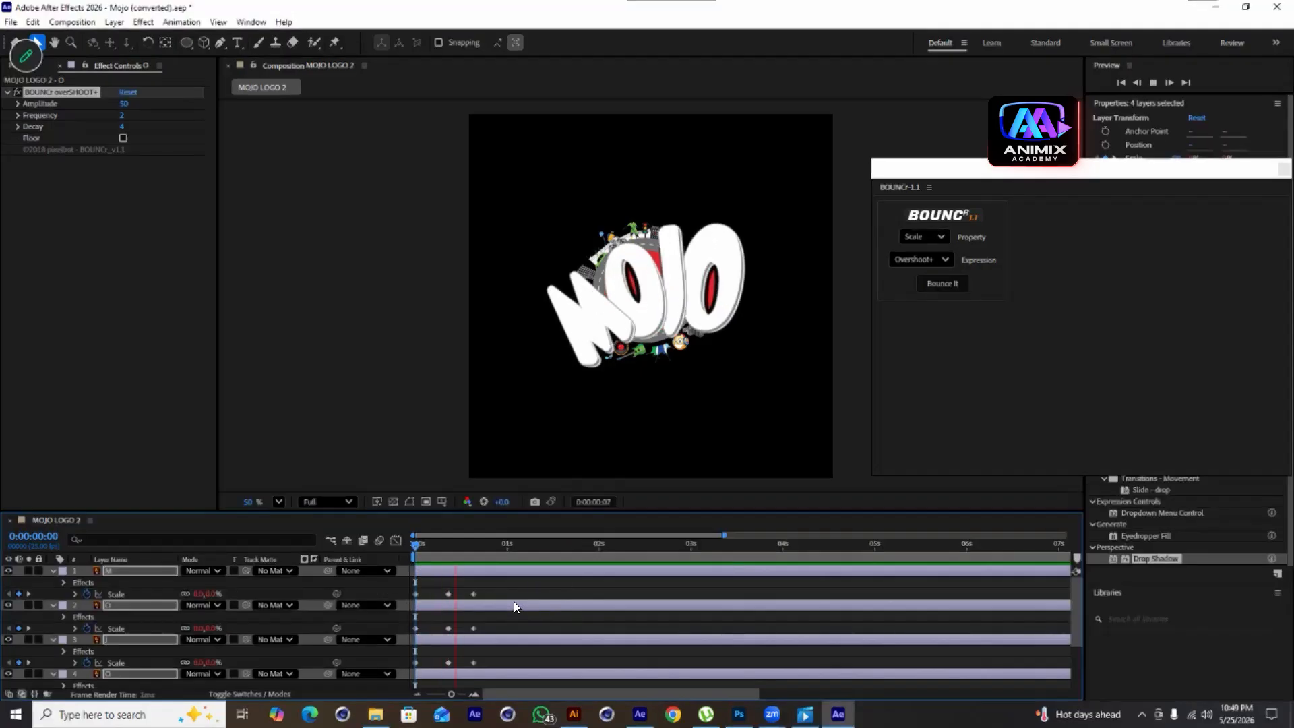
pyautogui.press('space')
pyautogui.click(590, 620)
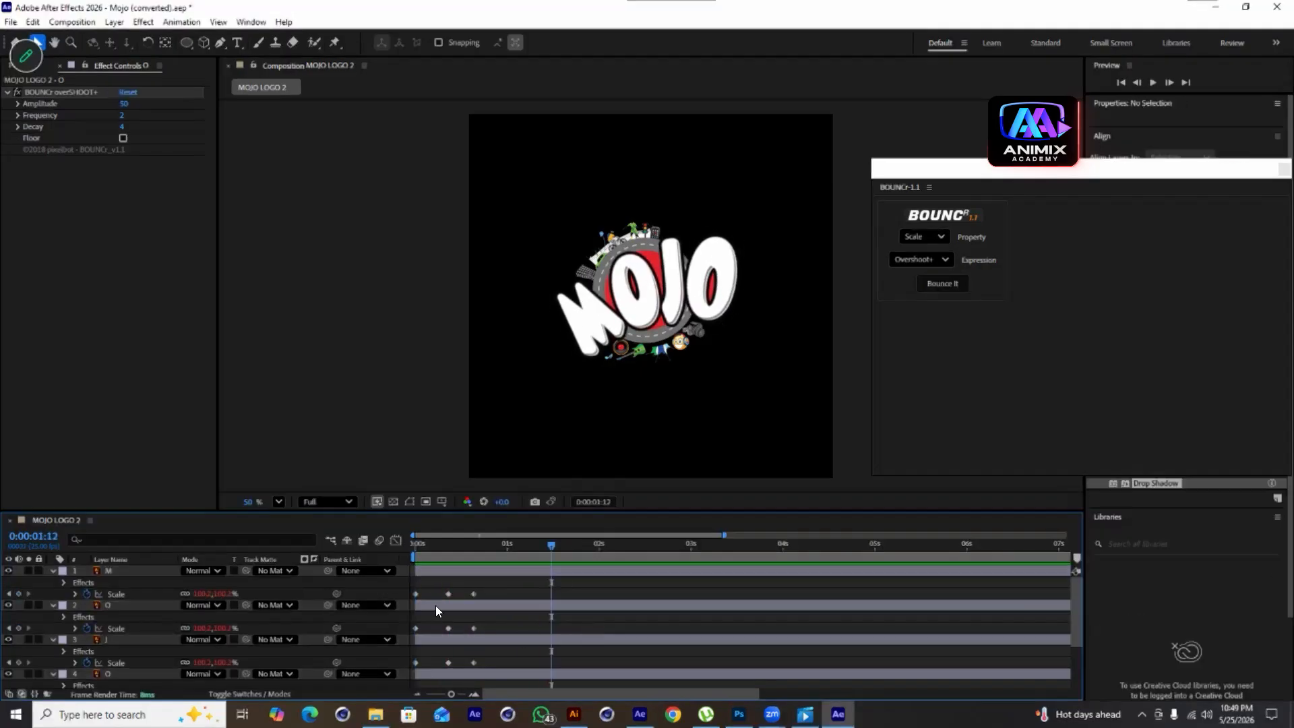
# Offset the O, J and second O letter layers so each starts a few frames after the previous one, and preview
pyautogui.moveTo(542, 551); pyautogui.dragTo(443, 606)
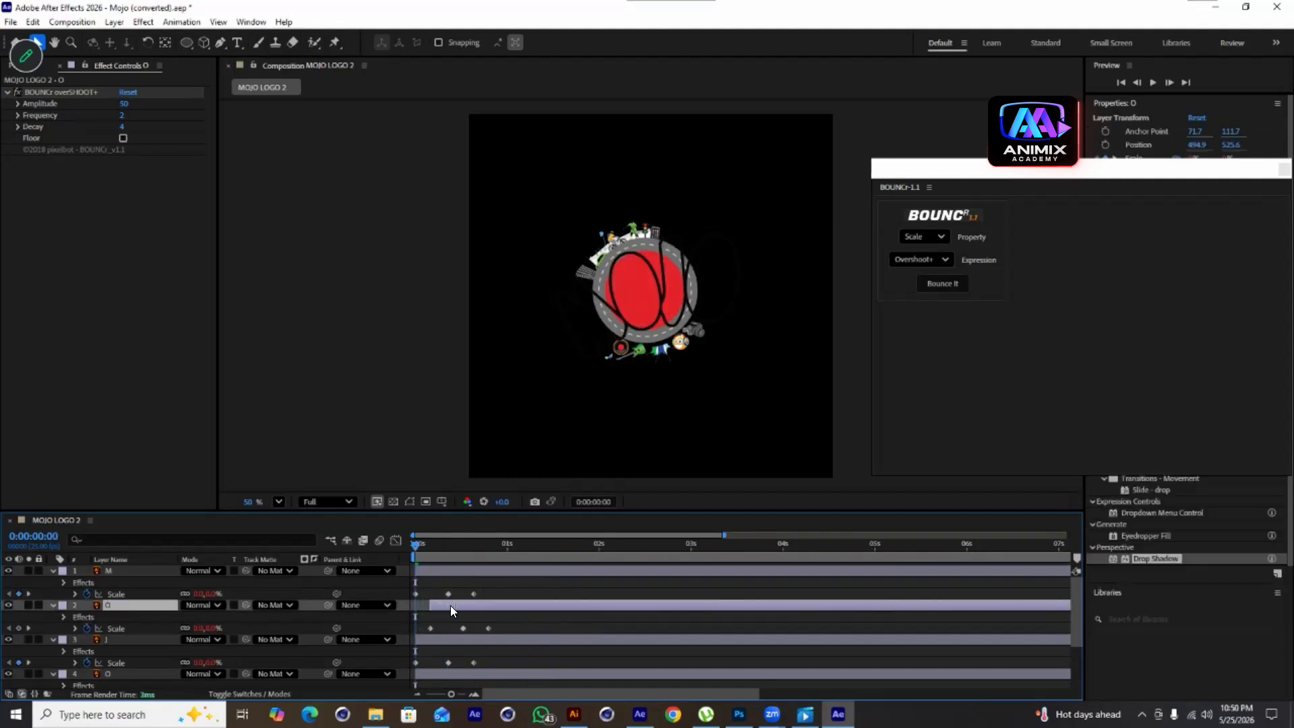
pyautogui.moveTo(421, 551); pyautogui.dragTo(430, 561)
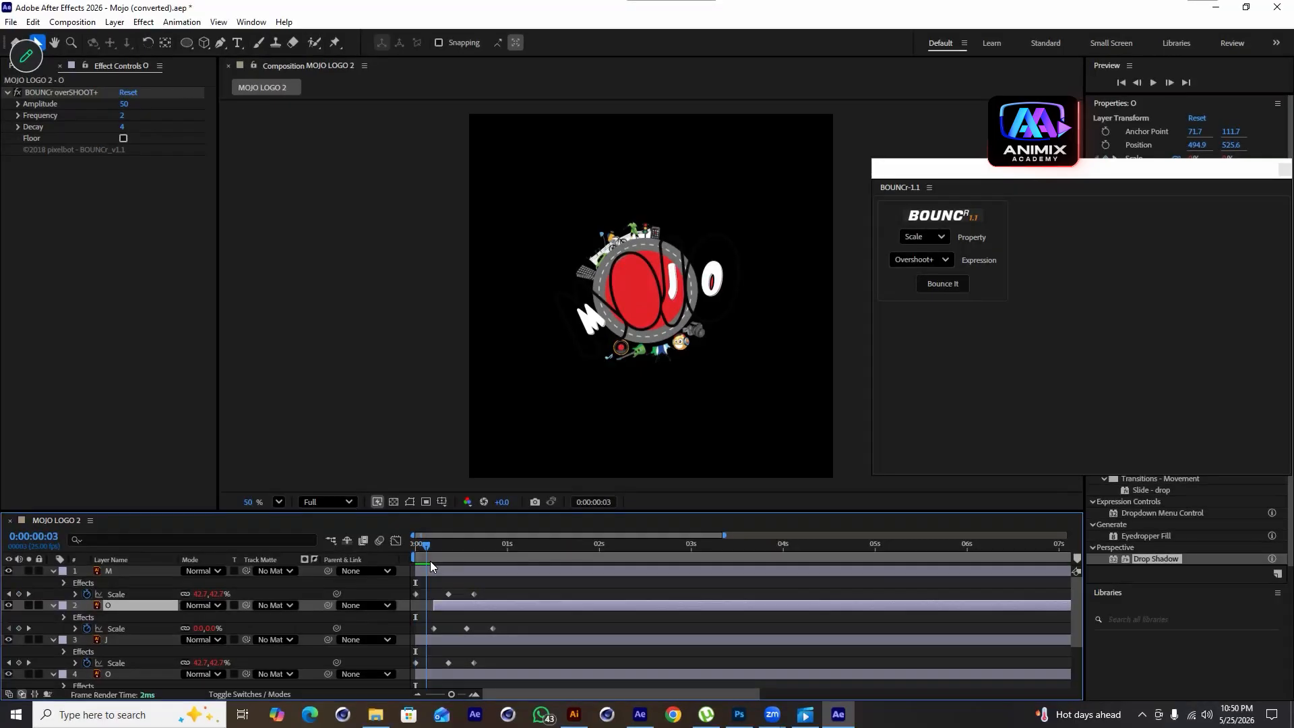
pyautogui.moveTo(448, 646); pyautogui.dragTo(504, 664)
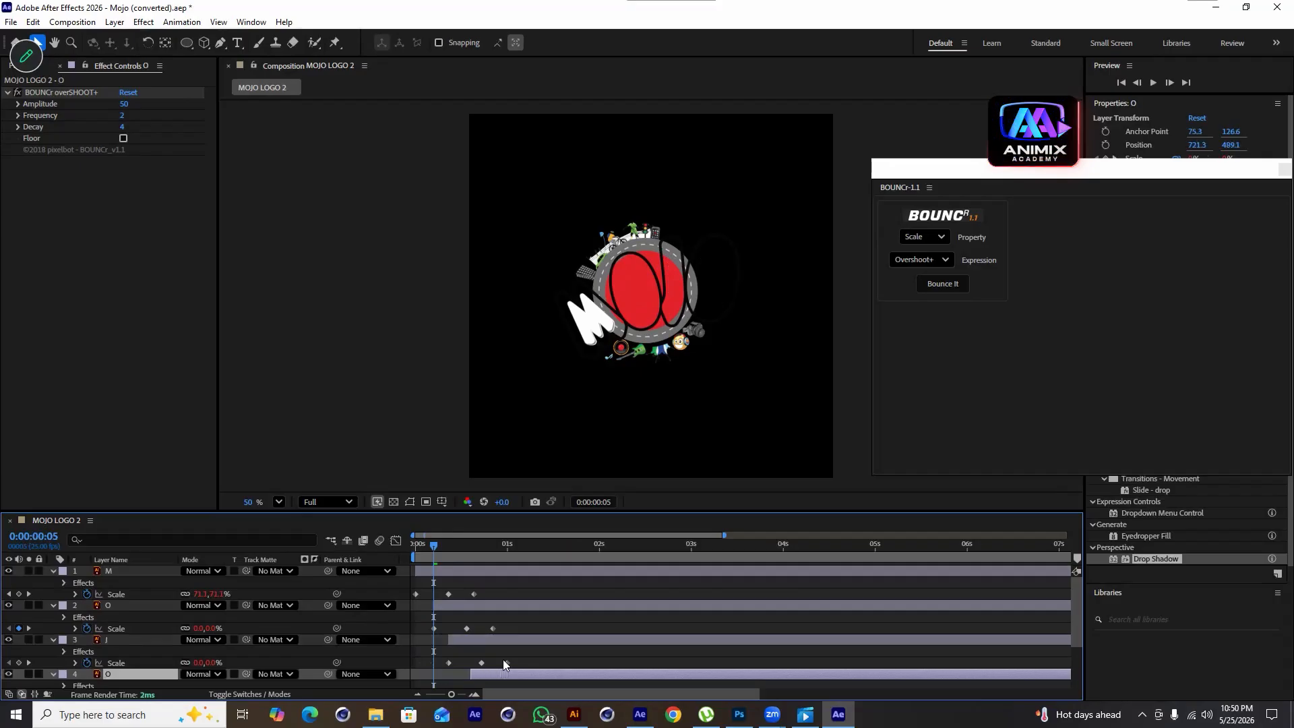
pyautogui.click(413, 551)
pyautogui.press('space')
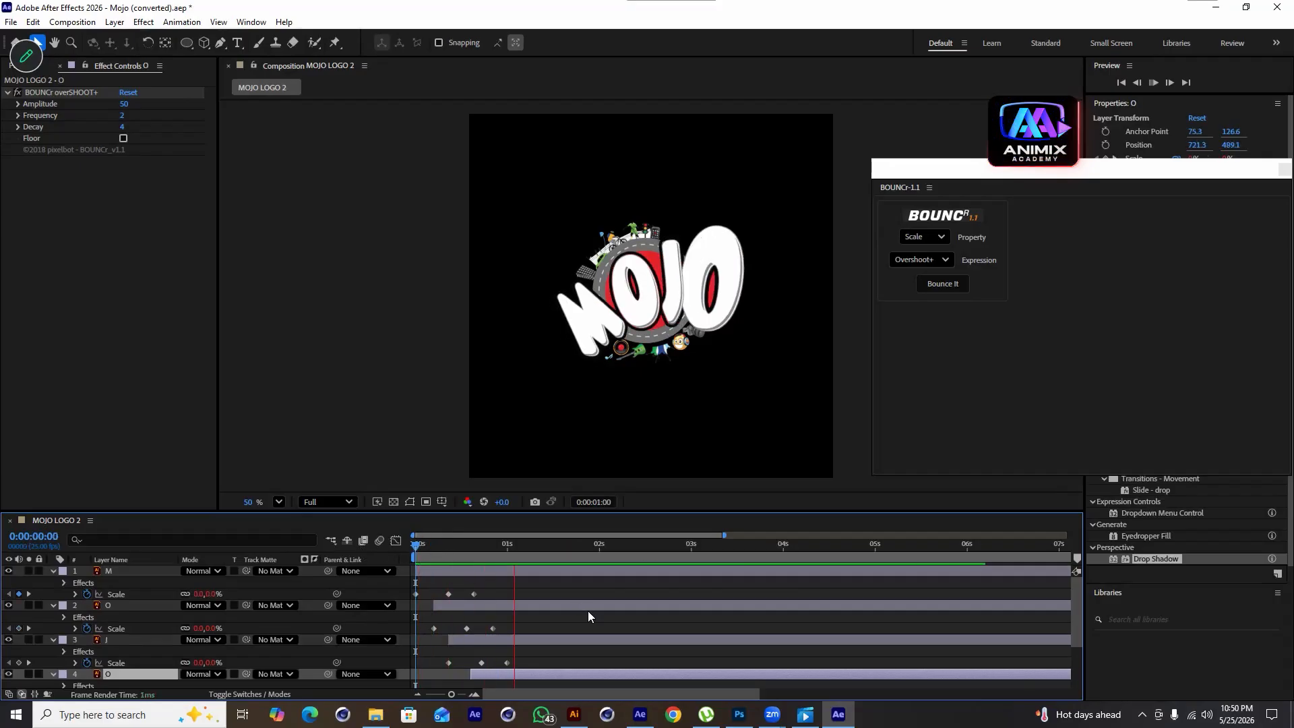
# Move the BOUNCr panel away from the Properties panel and play the preview
pyautogui.moveTo(958, 175); pyautogui.dragTo(941, 196)
pyautogui.moveTo(1081, 194); pyautogui.dragTo(1091, 600)
pyautogui.press('space')
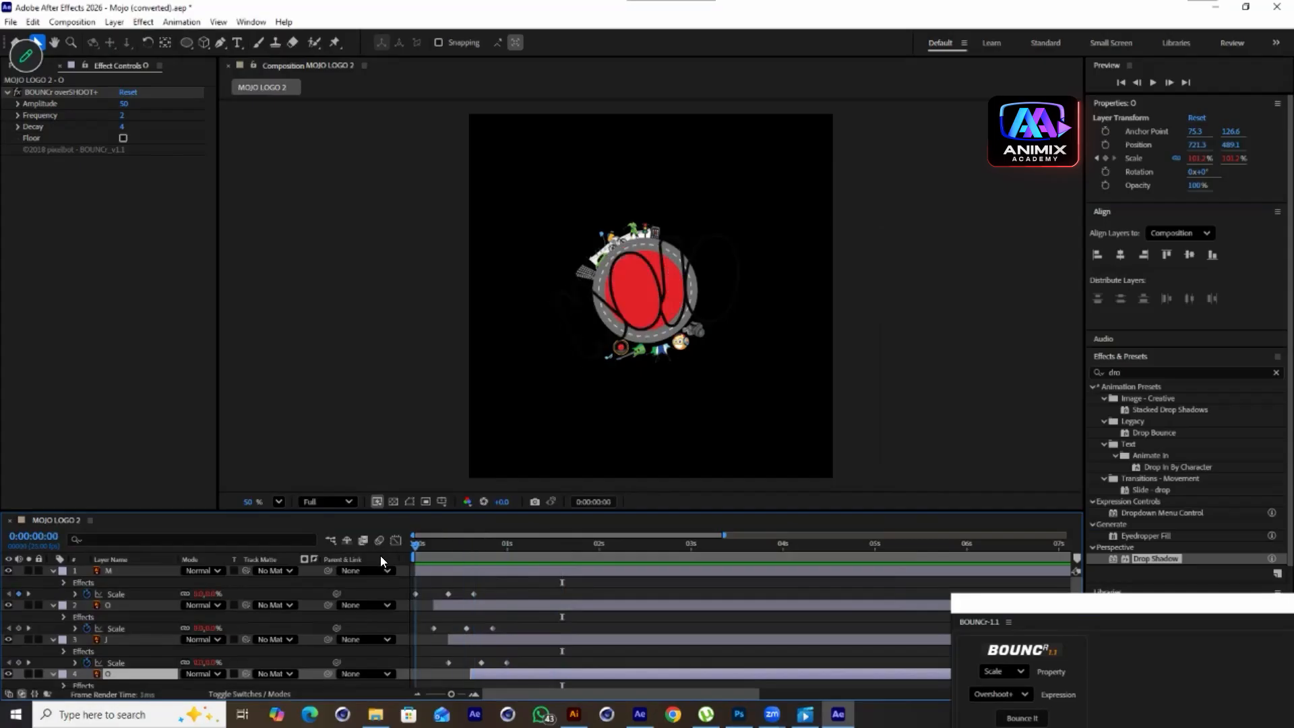
pyautogui.press('space')
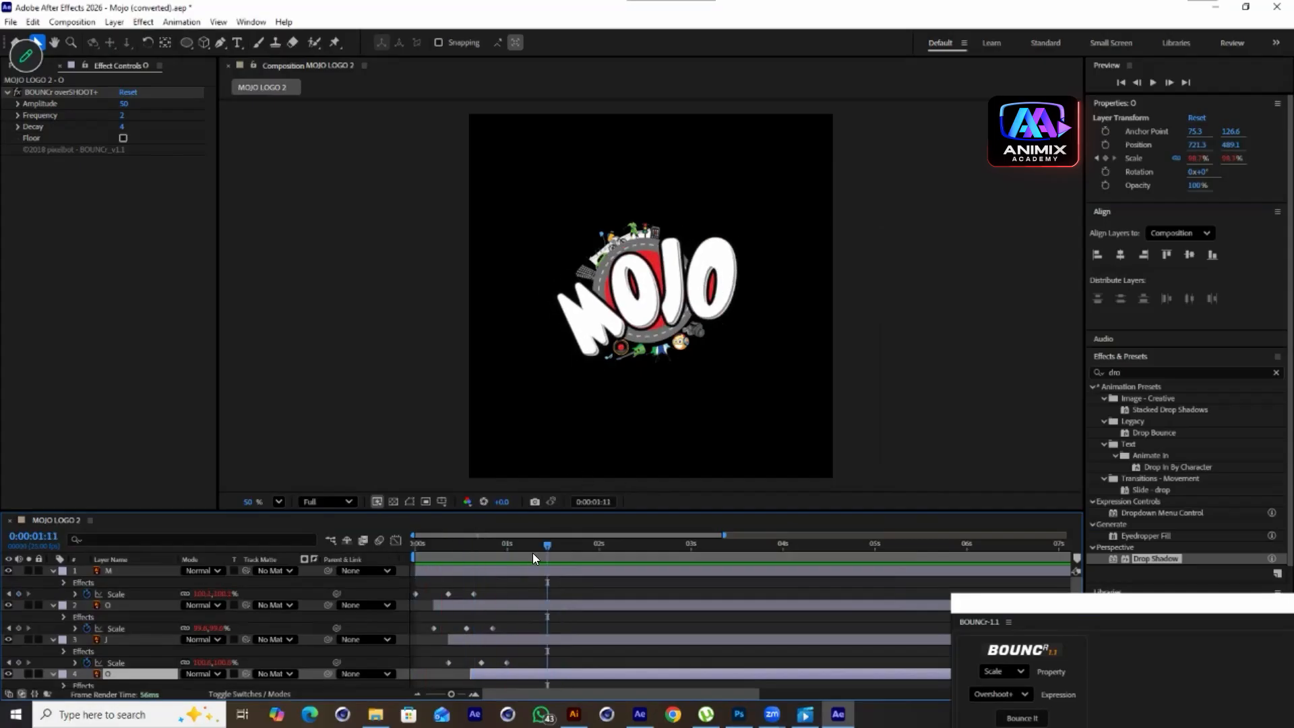
# Select all four letters' Scale keyframes and paste a copy starting at 0:00:01:12 to repeat the bounce
pyautogui.moveTo(536, 551); pyautogui.dragTo(462, 641)
pyautogui.scroll(-1, 536, 628)
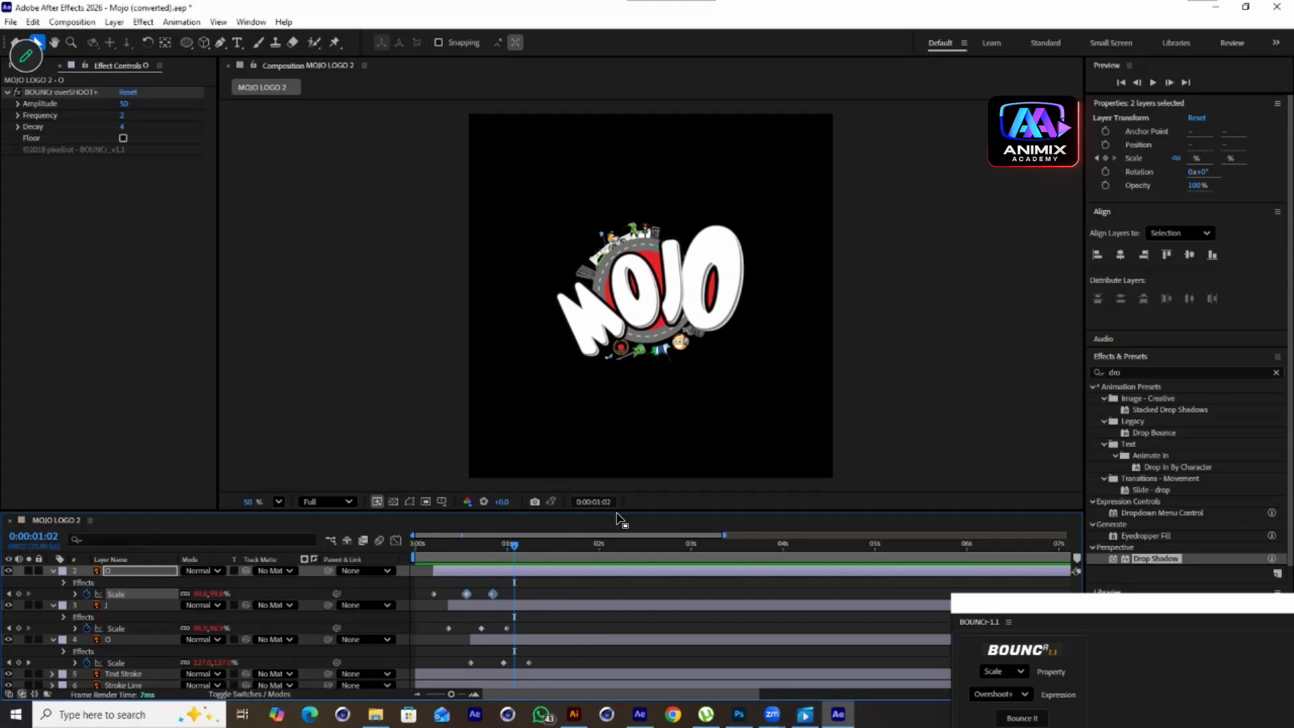
pyautogui.moveTo(621, 443); pyautogui.dragTo(621, 434)
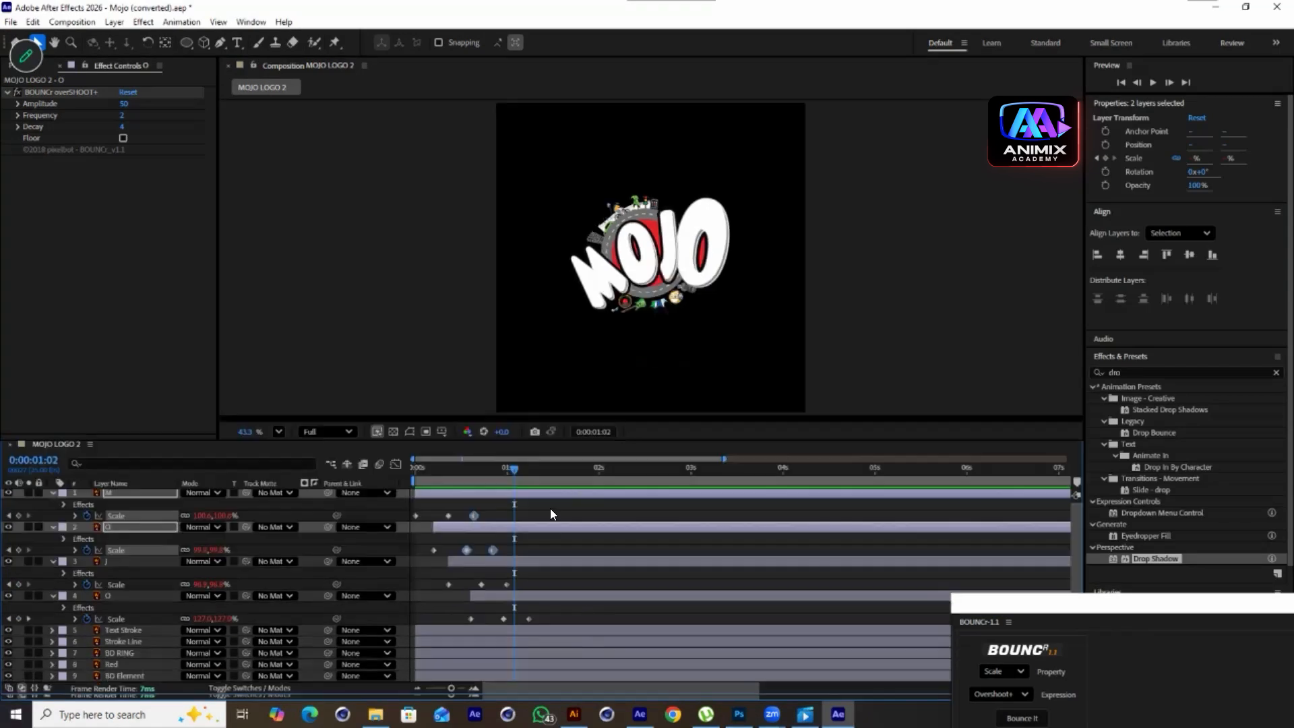
pyautogui.moveTo(556, 508); pyautogui.dragTo(412, 632)
pyautogui.moveTo(1065, 604); pyautogui.dragTo(1027, 541)
pyautogui.click(1037, 578)
pyautogui.moveTo(589, 517); pyautogui.dragTo(402, 617)
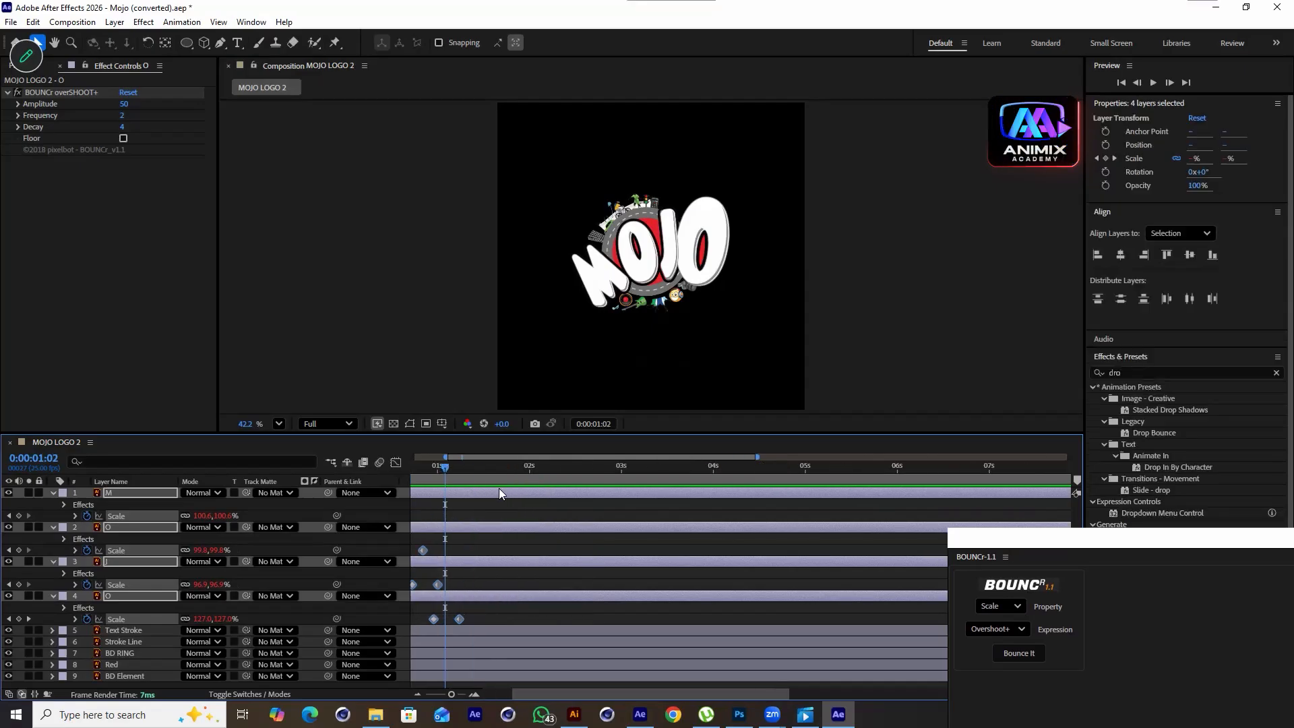
pyautogui.hotkey('shift', 'pagedown')
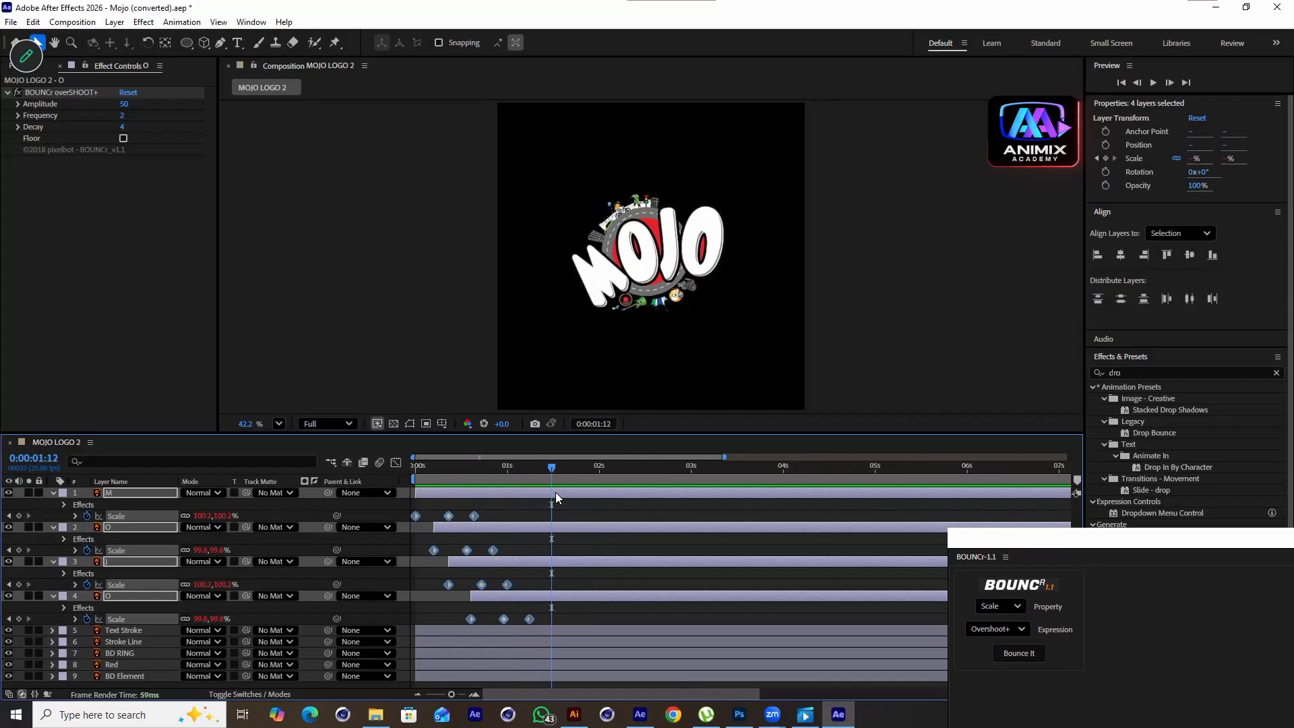
pyautogui.hotkey('ctrl', 'v')
# Delete the first pasted 0% Scale keyframe on each letter layer
pyautogui.click(564, 511)
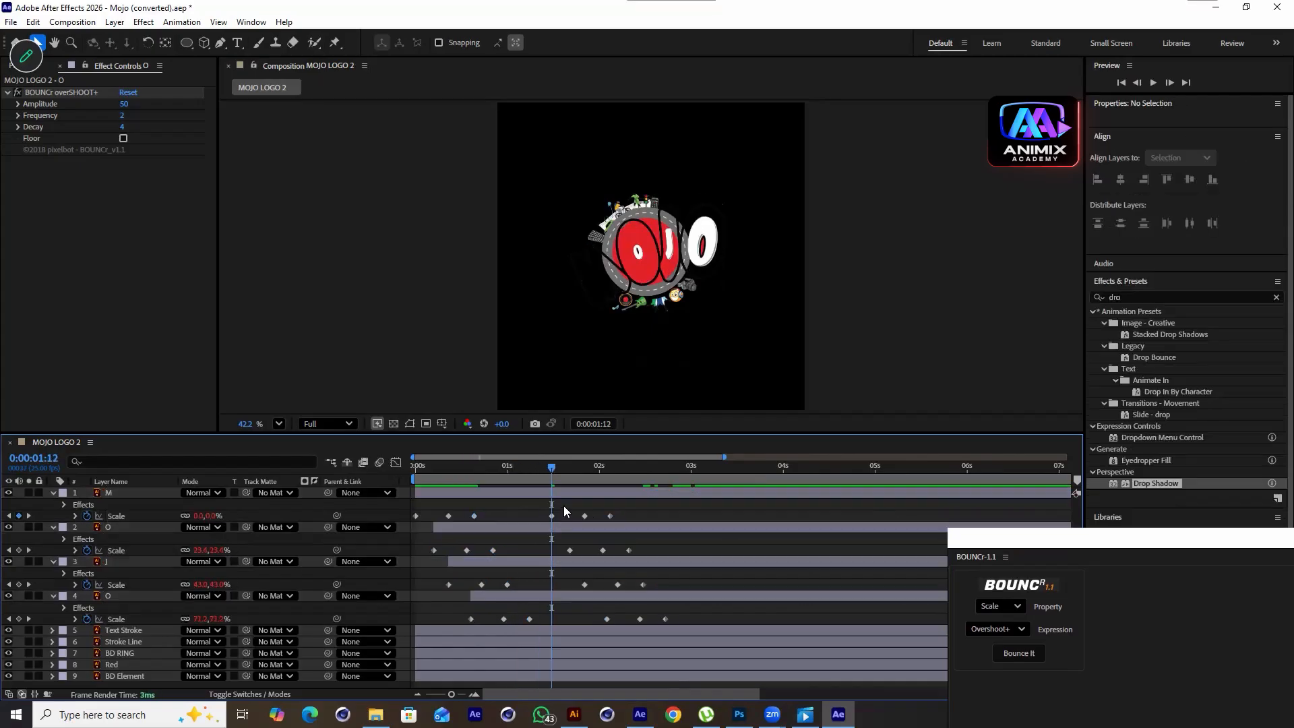
pyautogui.click(551, 515)
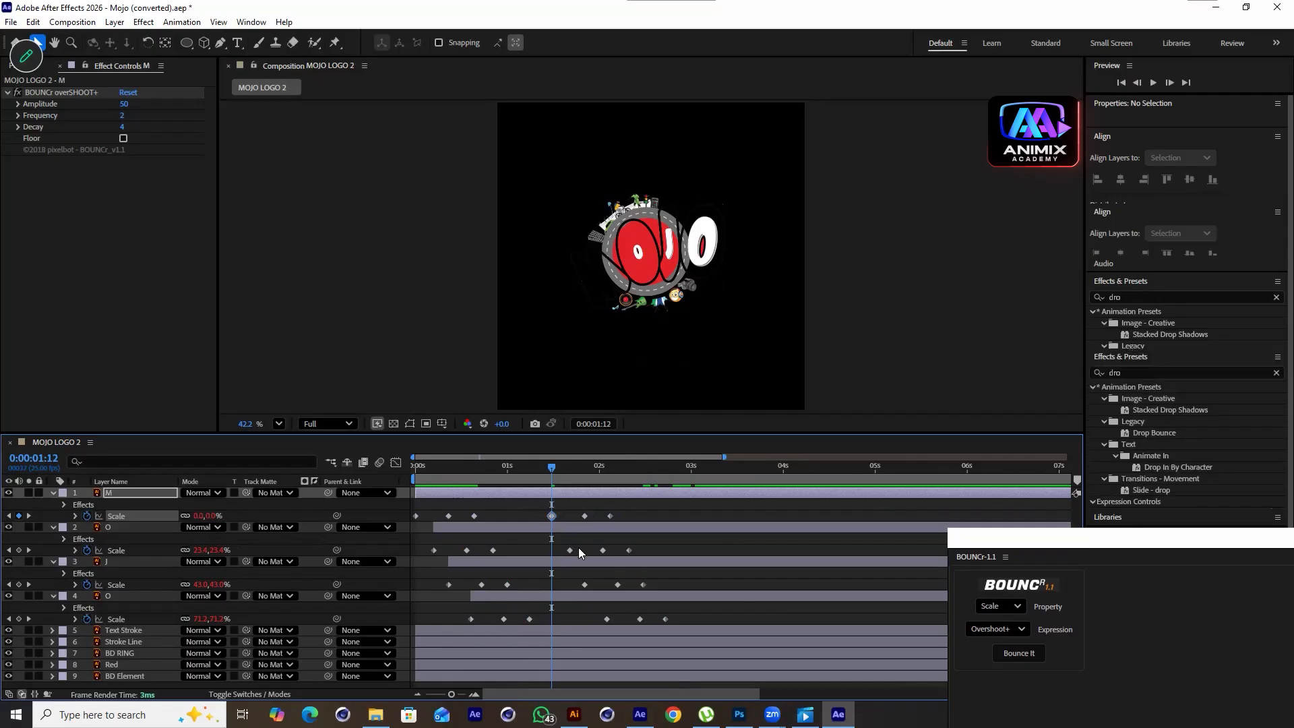
pyautogui.press('Delete')
pyautogui.moveTo(557, 538); pyautogui.dragTo(612, 636)
pyautogui.press('Delete')
pyautogui.press('Delete')
# Shift the remaining pasted Scale keyframes earlier so the second bounce follows the first, and preview
pyautogui.moveTo(722, 515); pyautogui.dragTo(572, 624)
pyautogui.moveTo(585, 516); pyautogui.dragTo(515, 512)
pyautogui.press('space')
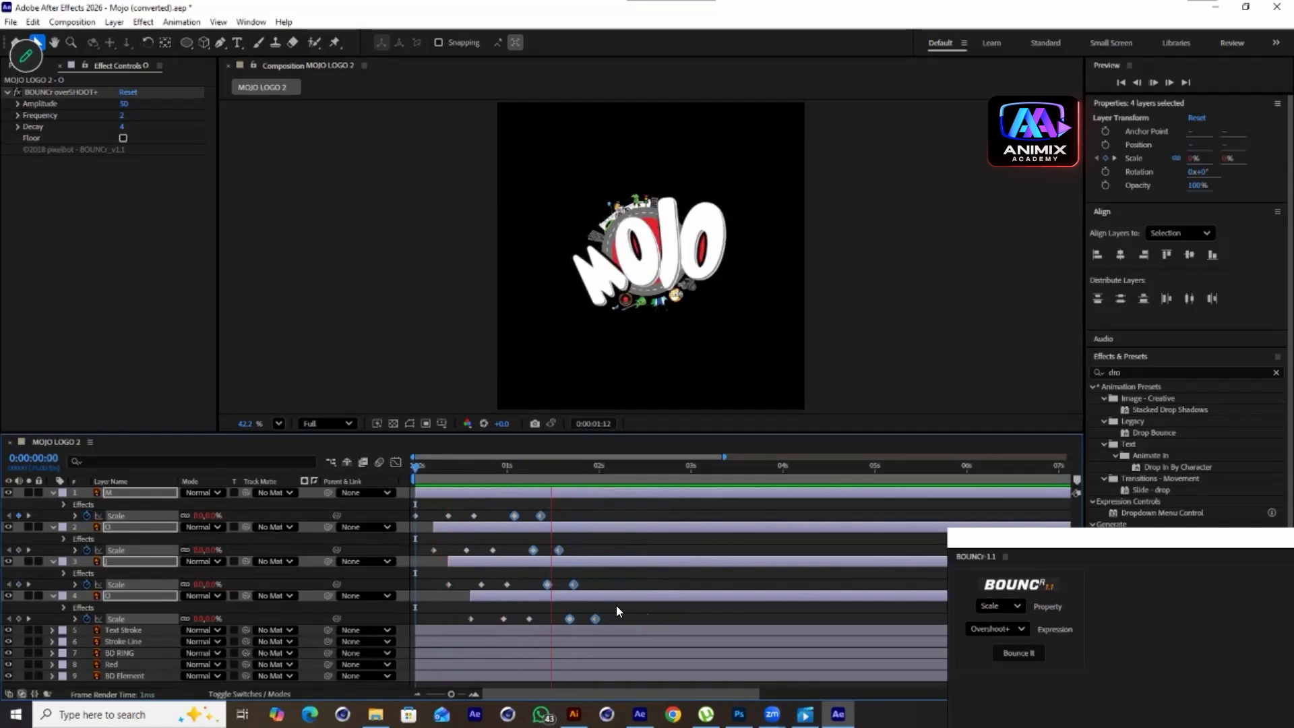
# Retime the second-bounce Scale keyframes individually on each letter layer and preview the result
pyautogui.moveTo(632, 465); pyautogui.dragTo(547, 491)
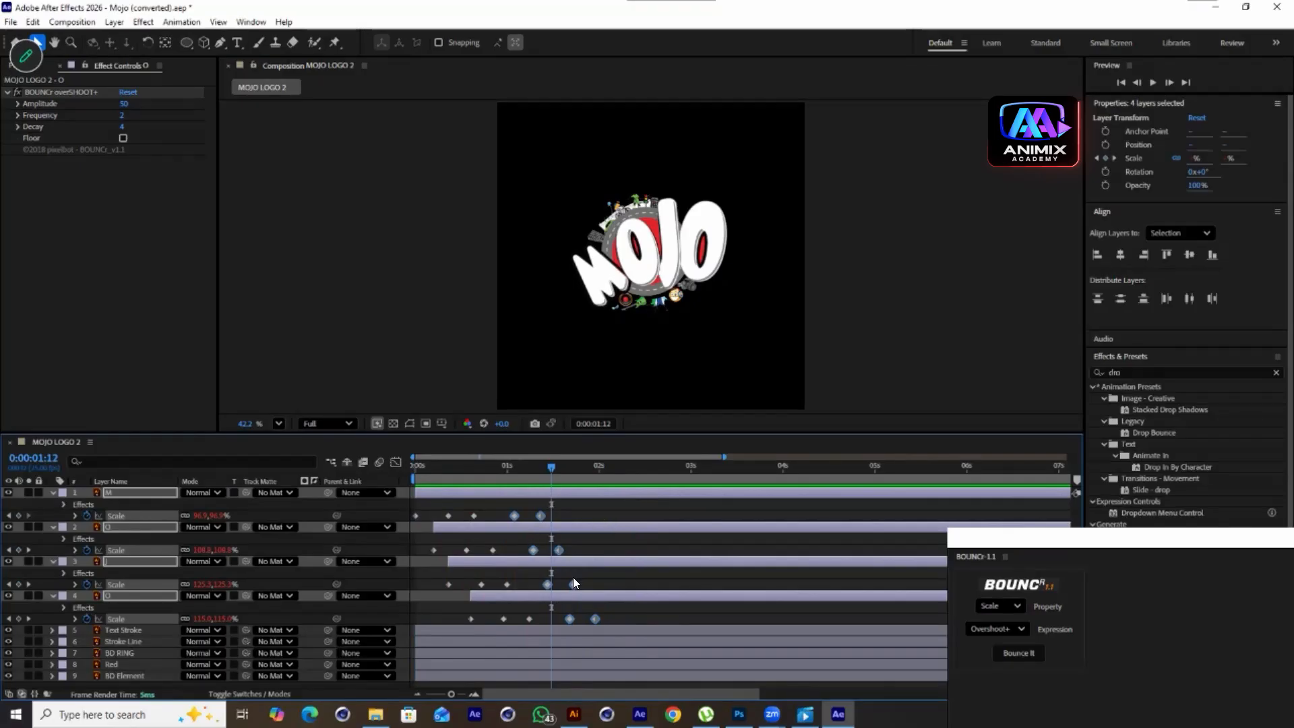
pyautogui.moveTo(563, 511)
pyautogui.mouseDown()
pyautogui.moveTo(503, 519)
pyautogui.moveTo(573, 514)
pyautogui.mouseUp()
pyautogui.moveTo(584, 582); pyautogui.dragTo(539, 590)
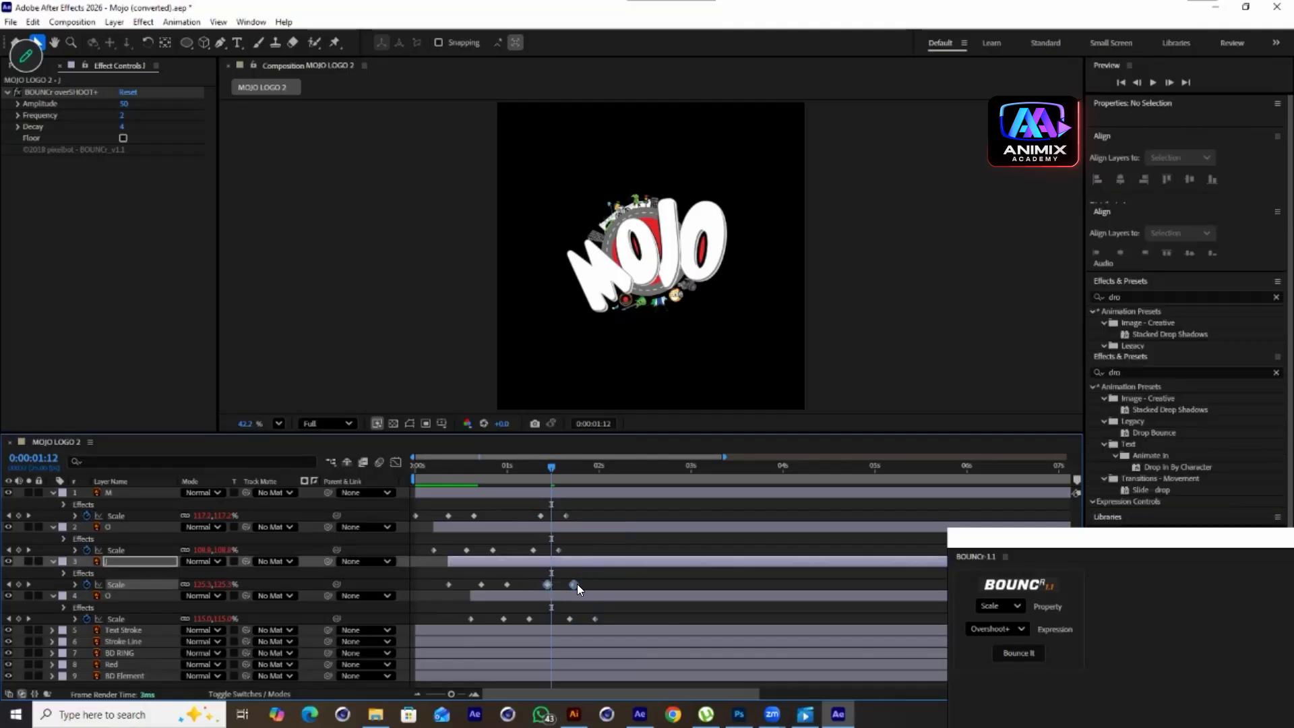
pyautogui.moveTo(573, 584); pyautogui.dragTo(543, 622)
pyautogui.moveTo(612, 578); pyautogui.dragTo(521, 550)
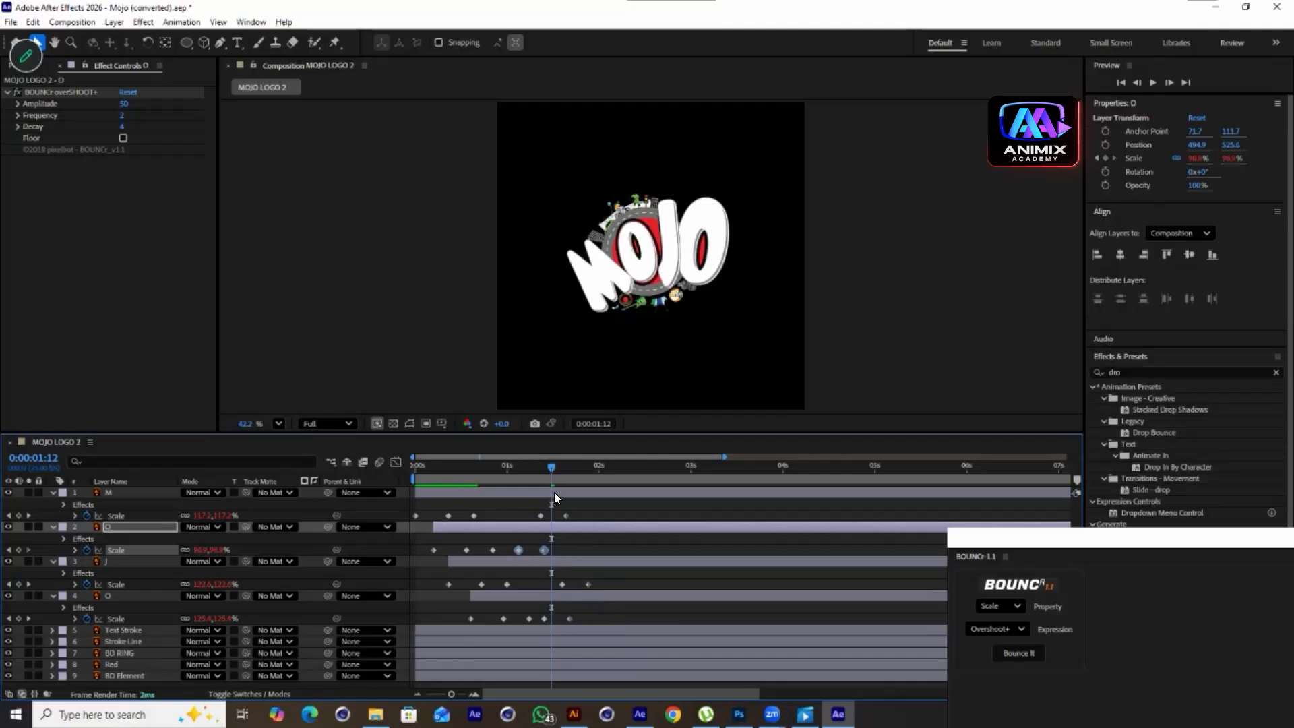
pyautogui.press('space')
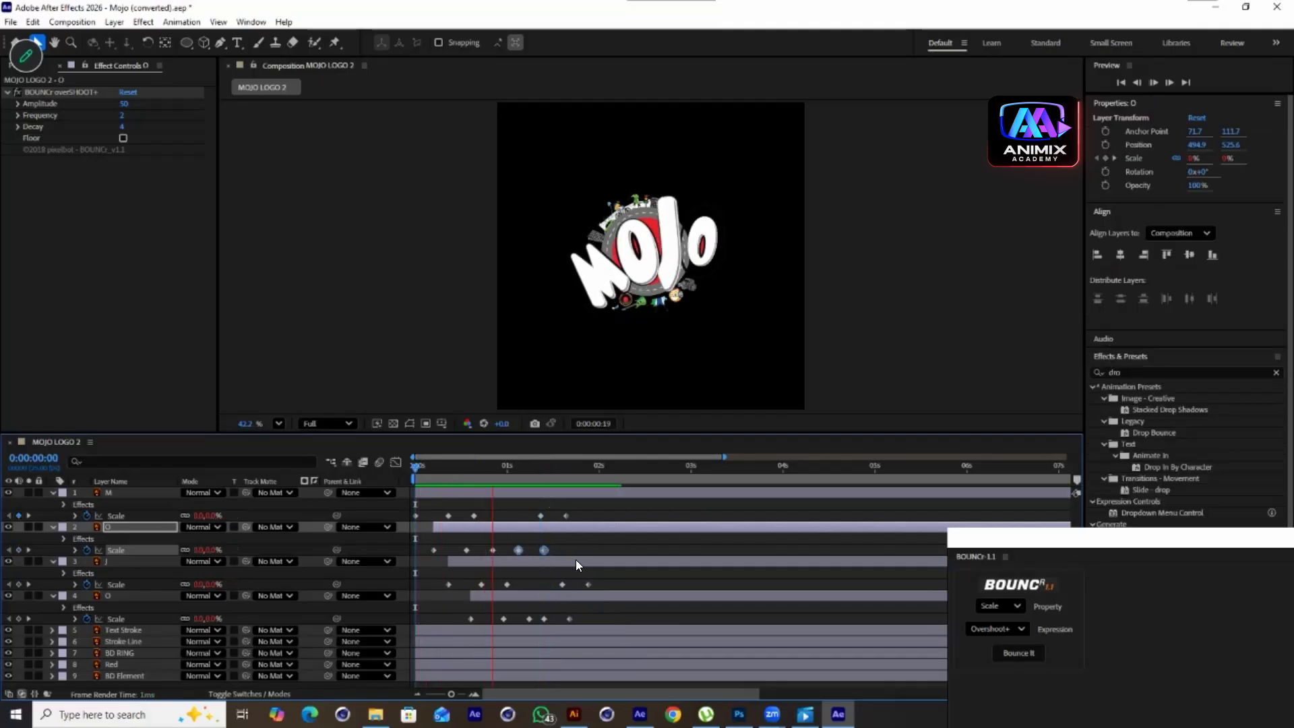
pyautogui.press('space')
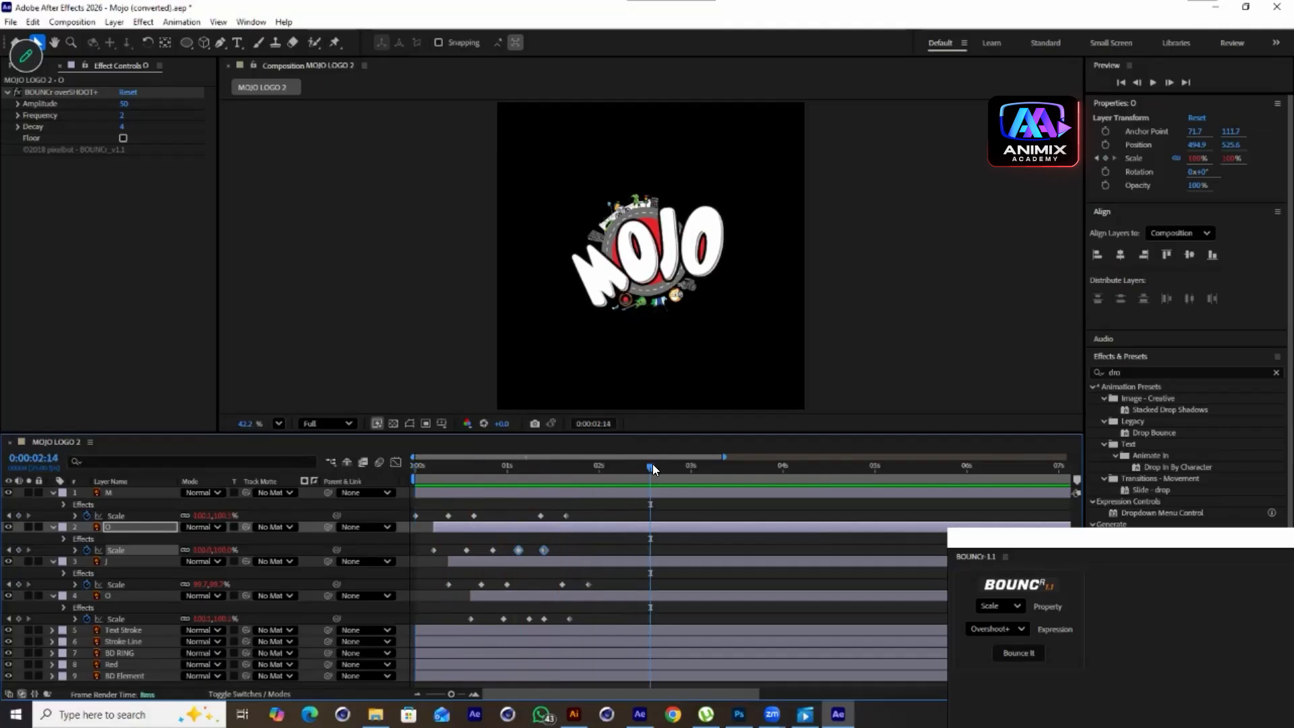
# Select the four letter layers M, O, J and O and collapse their properties
pyautogui.click(114, 492)
pyautogui.keyDown('shift'); pyautogui.click(120, 596); pyautogui.keyUp('shift')
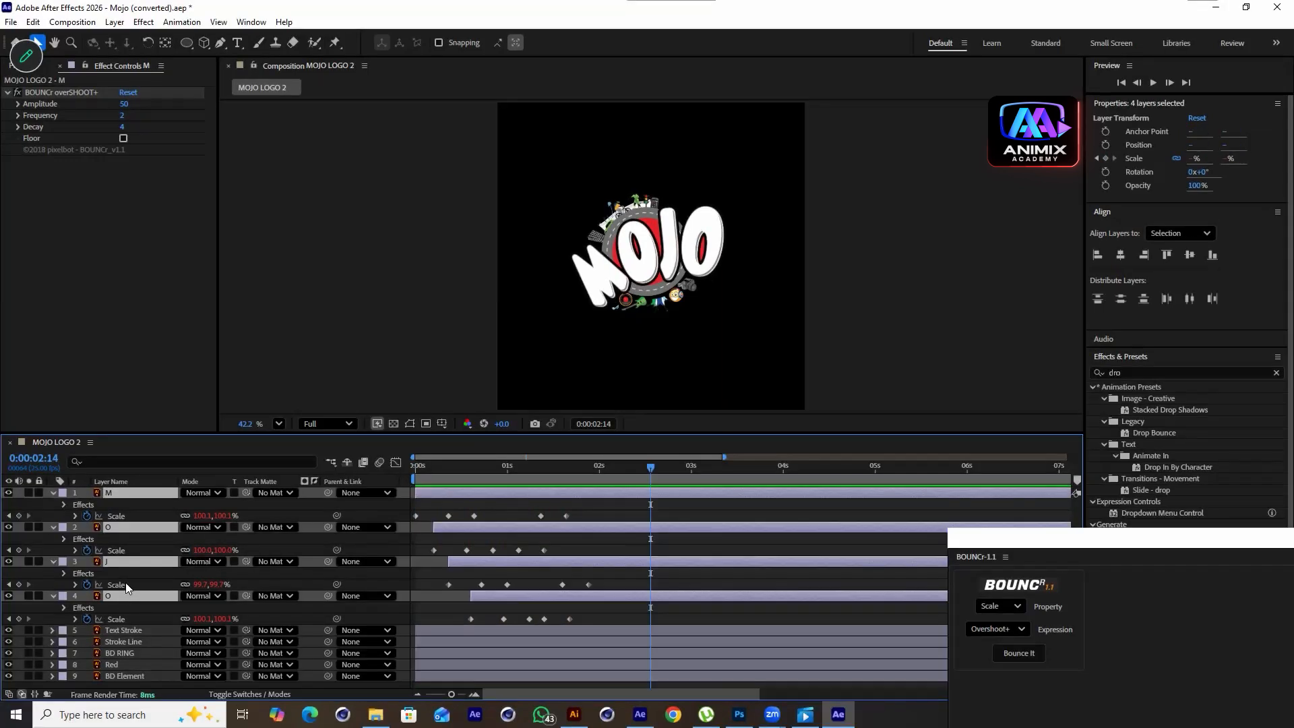
pyautogui.click(53, 527)
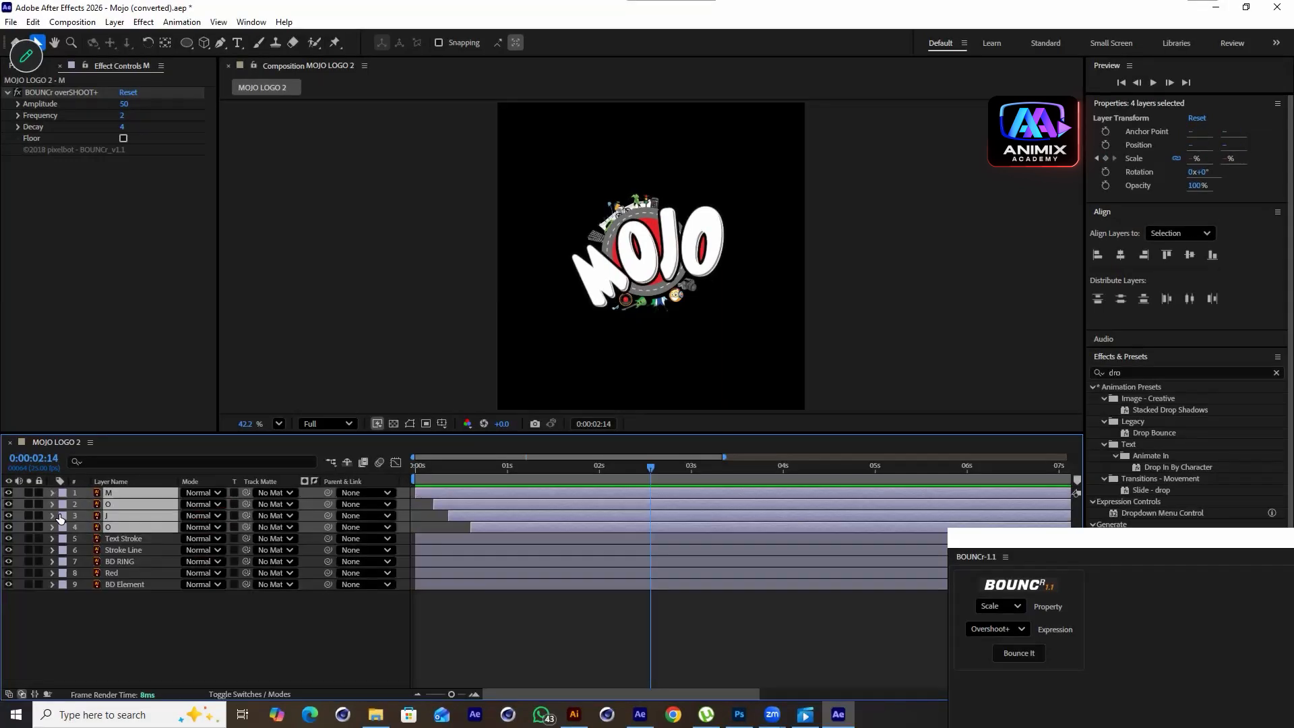
# Set the letter layers' label colour to Red
pyautogui.click(62, 504)
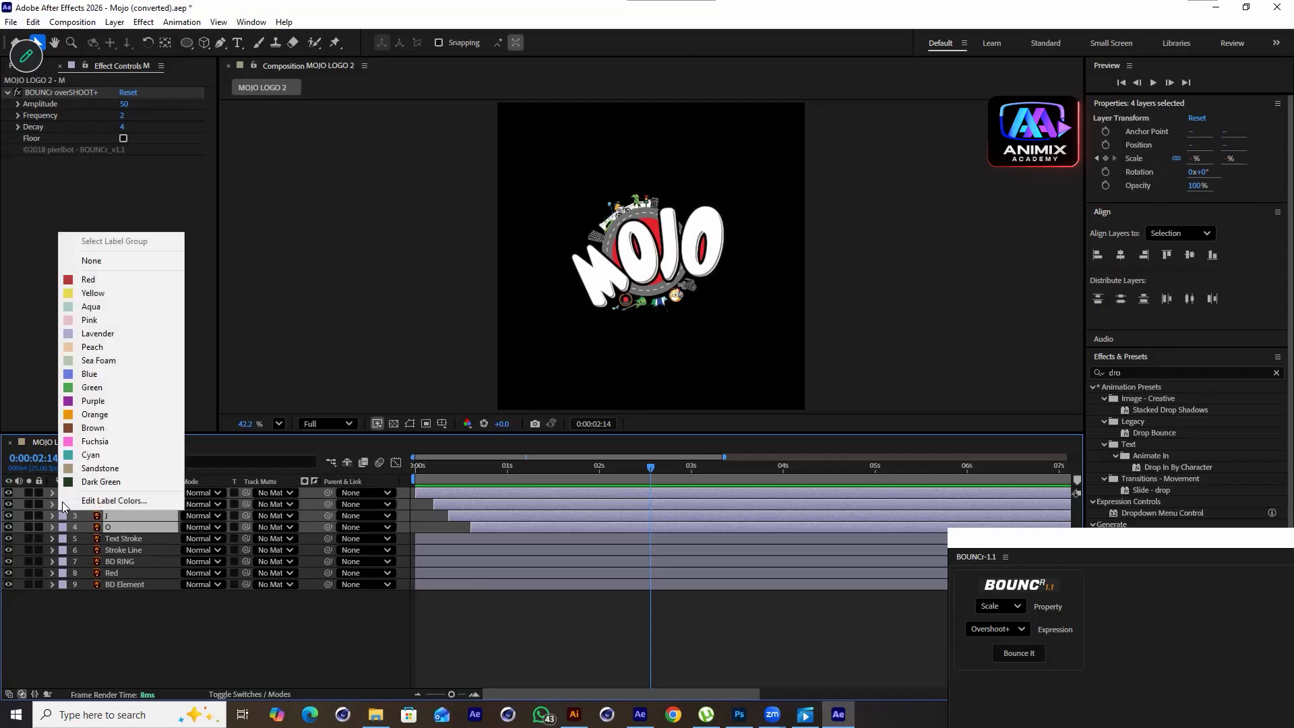
pyautogui.click(91, 280)
pyautogui.click(290, 668)
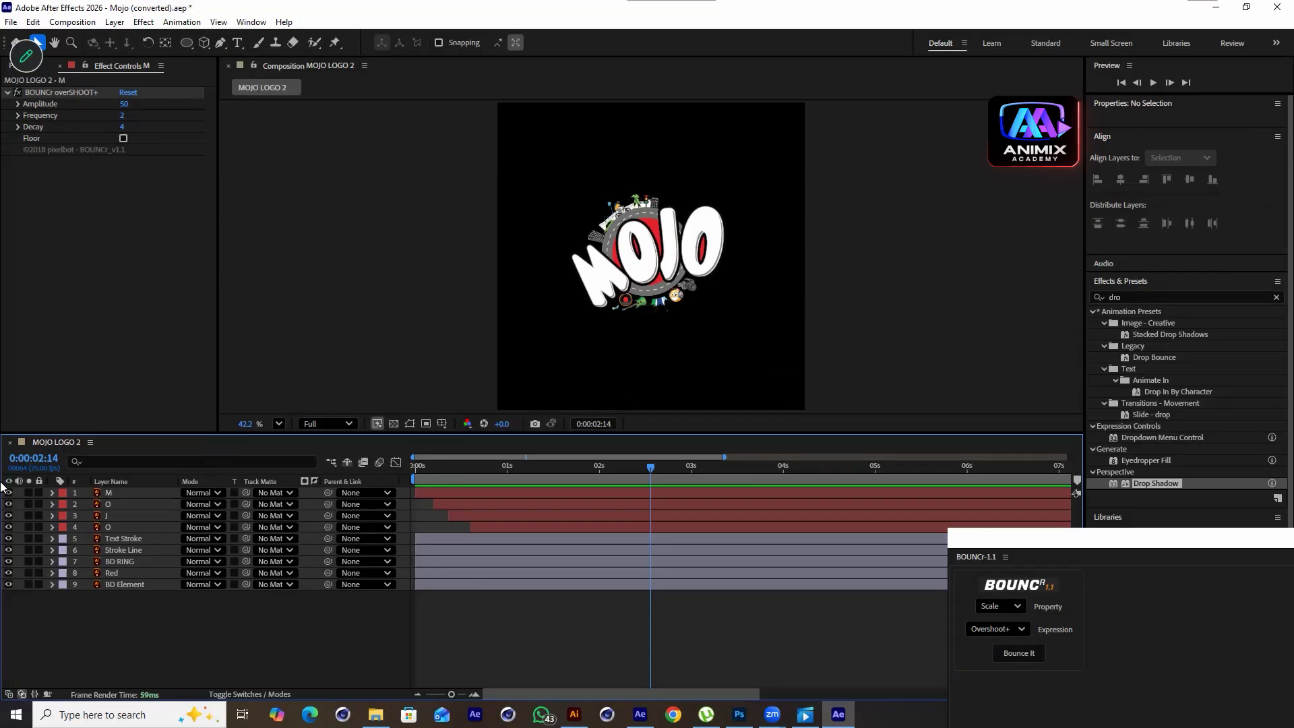
# Reselect the four letter layers and change their label colour to Yellow
pyautogui.click(116, 491)
pyautogui.keyDown('shift'); pyautogui.click(115, 529); pyautogui.keyUp('shift')
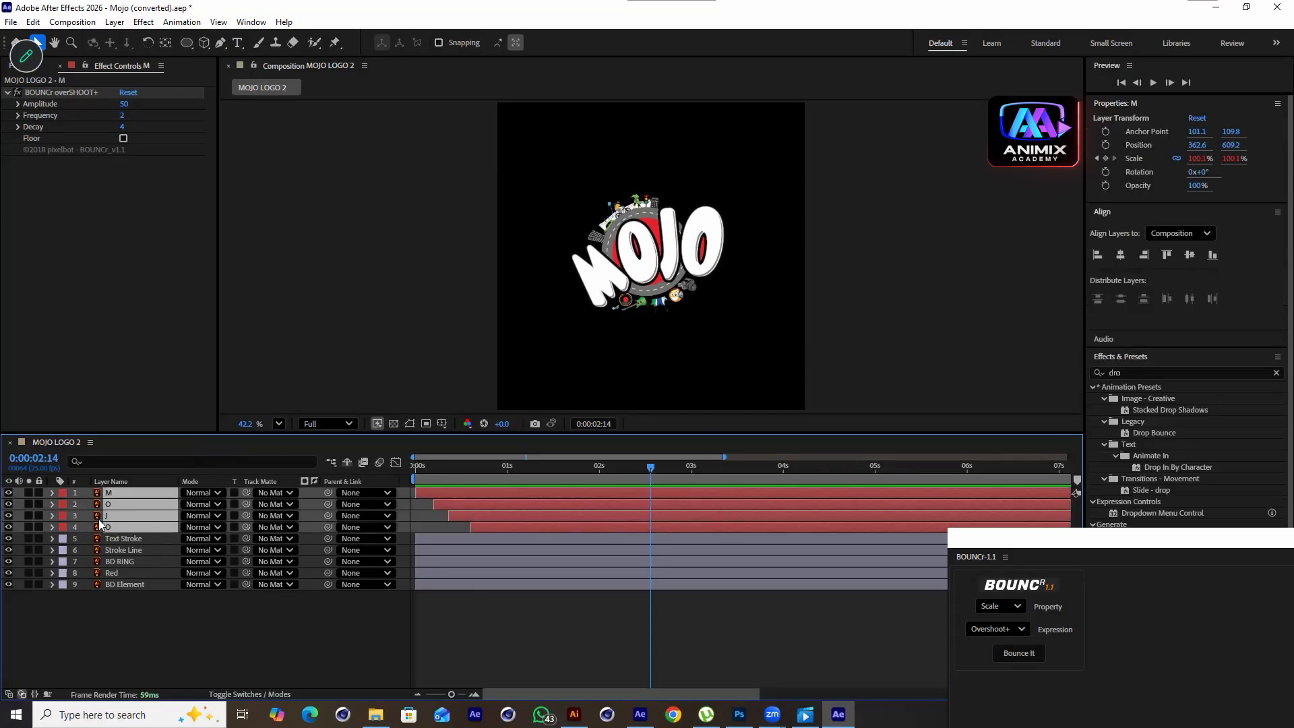
pyautogui.click(64, 493)
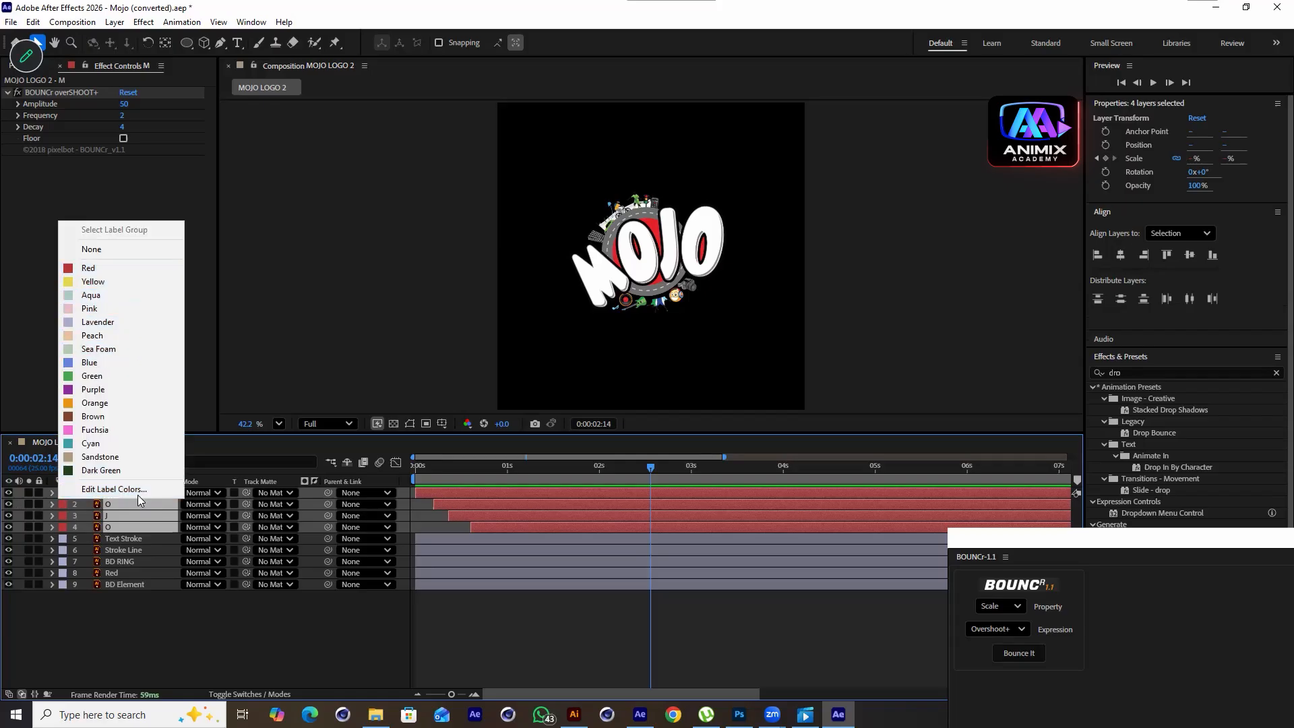
pyautogui.click(108, 282)
pyautogui.click(366, 620)
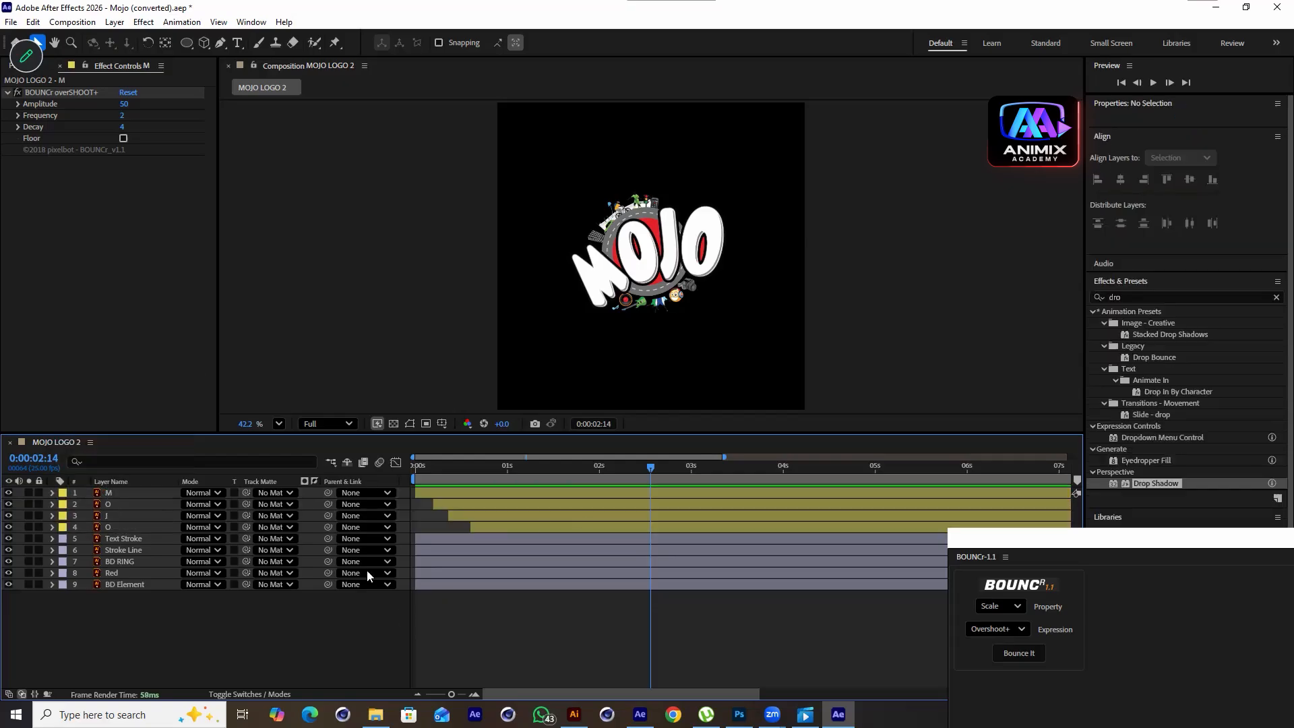
# Select the Text Stroke layer and toggle its visibility off and on to inspect it in the viewer
pyautogui.click(117, 542)
pyautogui.click(8, 539)
pyautogui.moveTo(645, 469); pyautogui.dragTo(527, 519)
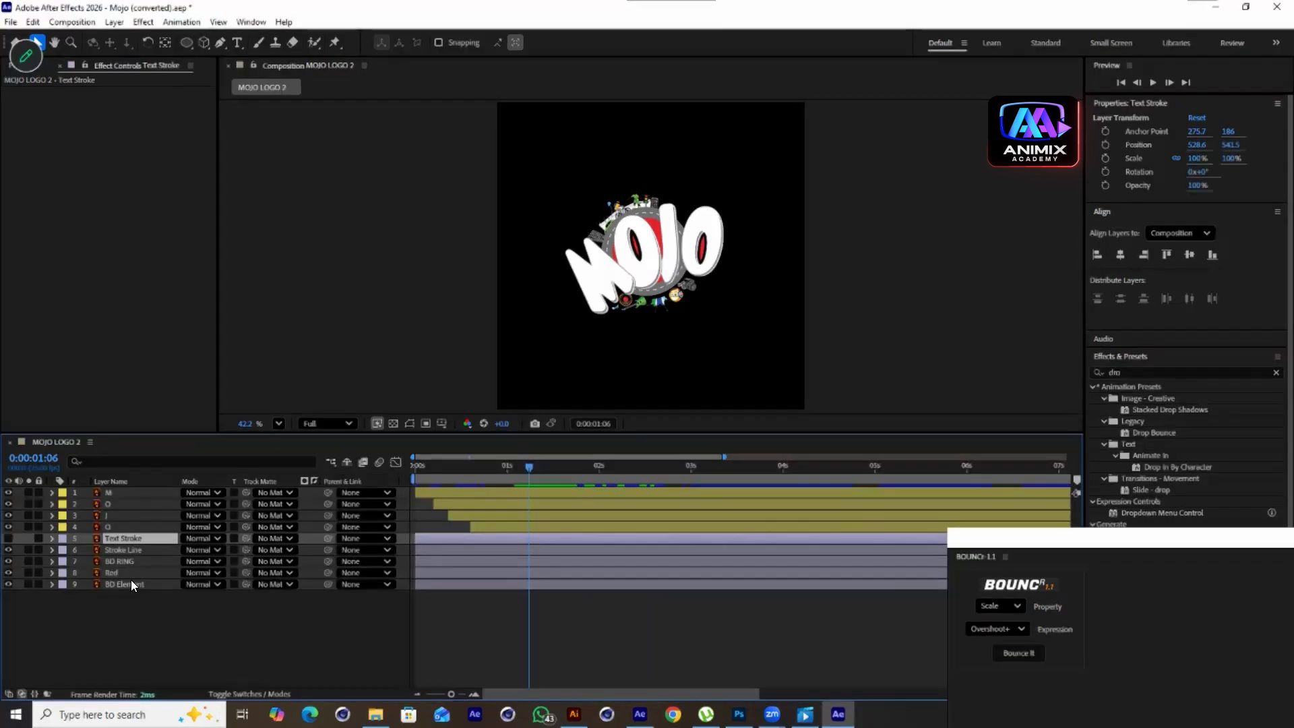
pyautogui.click(8, 537)
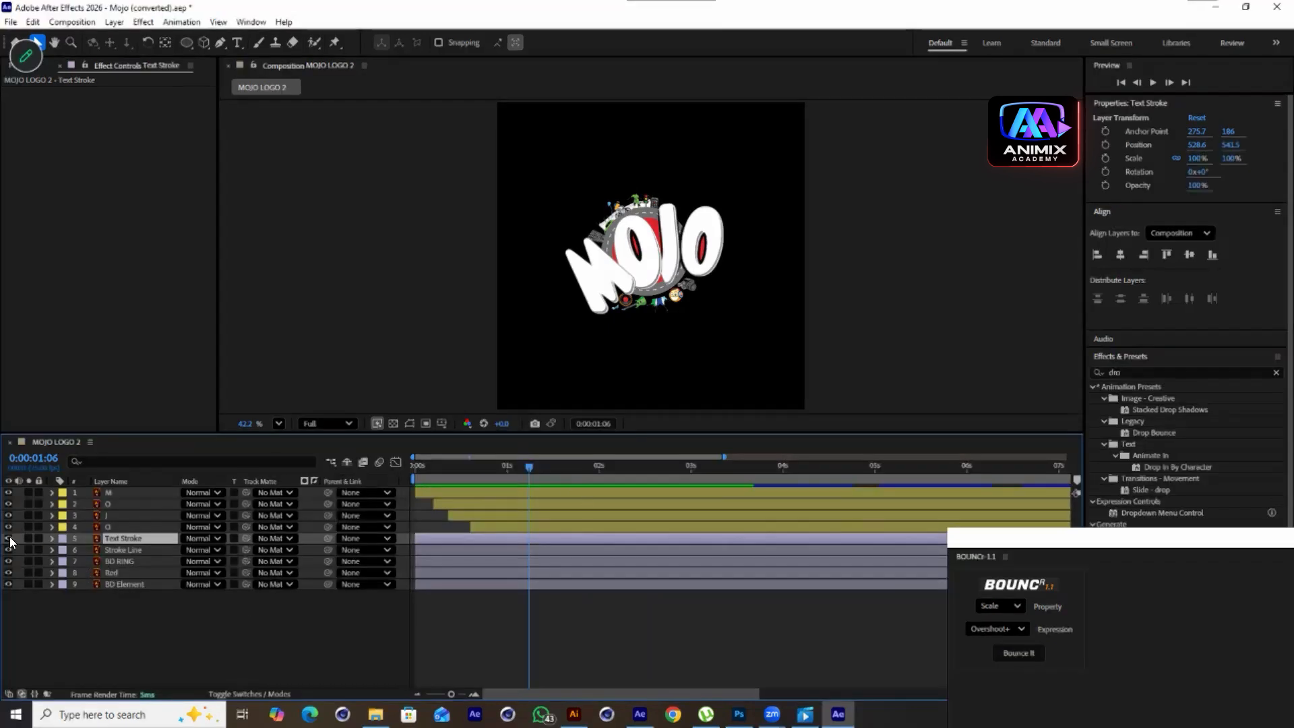
pyautogui.scroll(3, 625, 304)
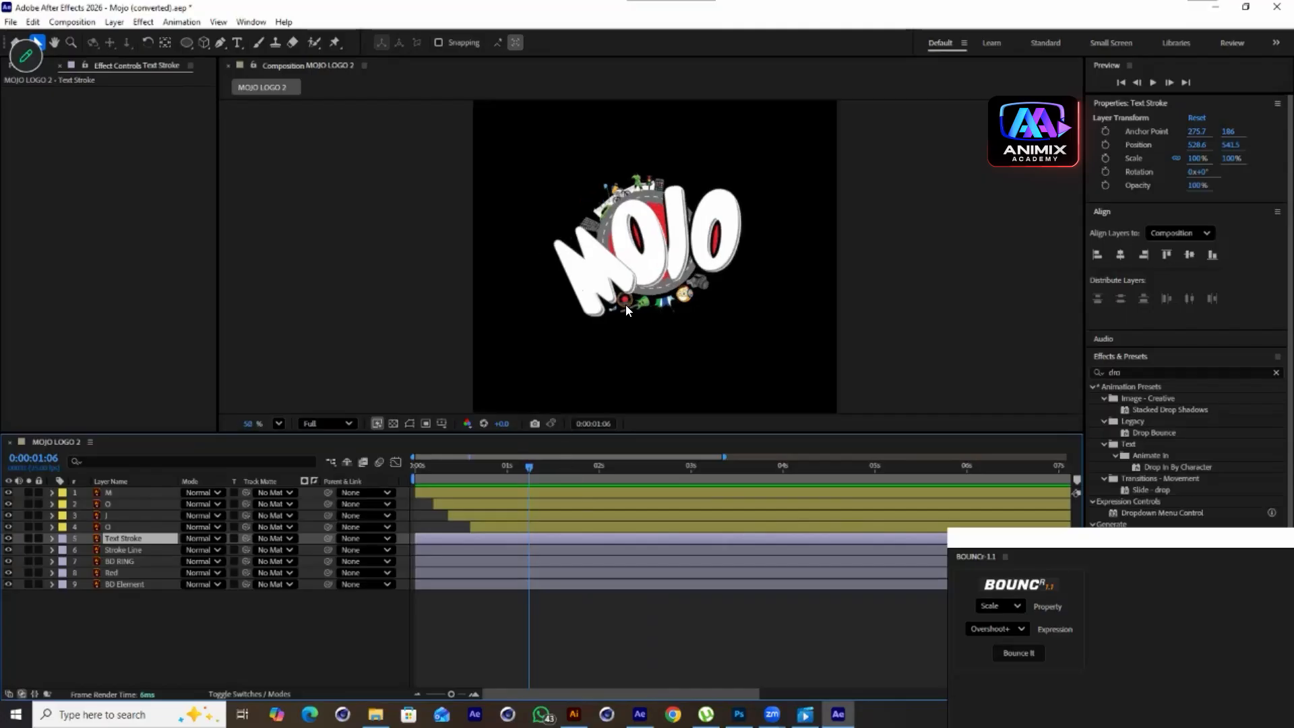
# Keyframe the Text Stroke layer's Opacity from 0% at 16 frames up to 100% a few frames later
pyautogui.moveTo(548, 473); pyautogui.dragTo(475, 539)
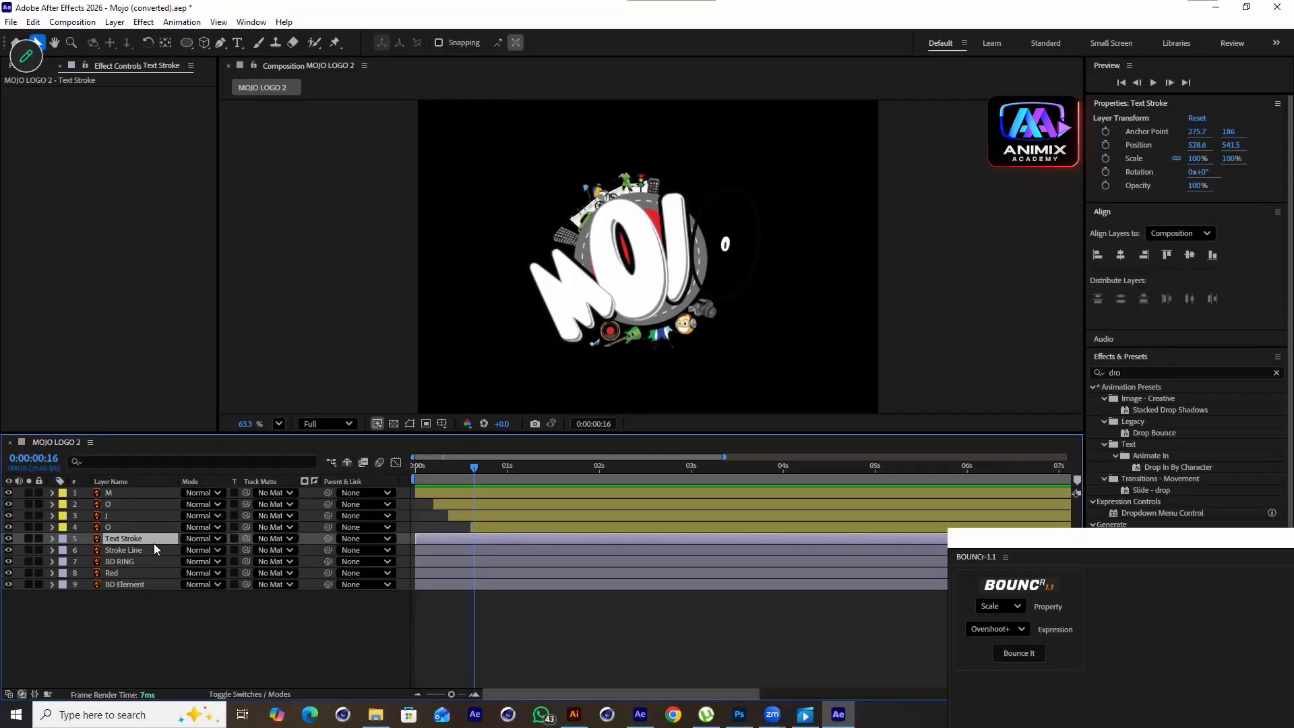
pyautogui.press('t')
pyautogui.click(87, 551)
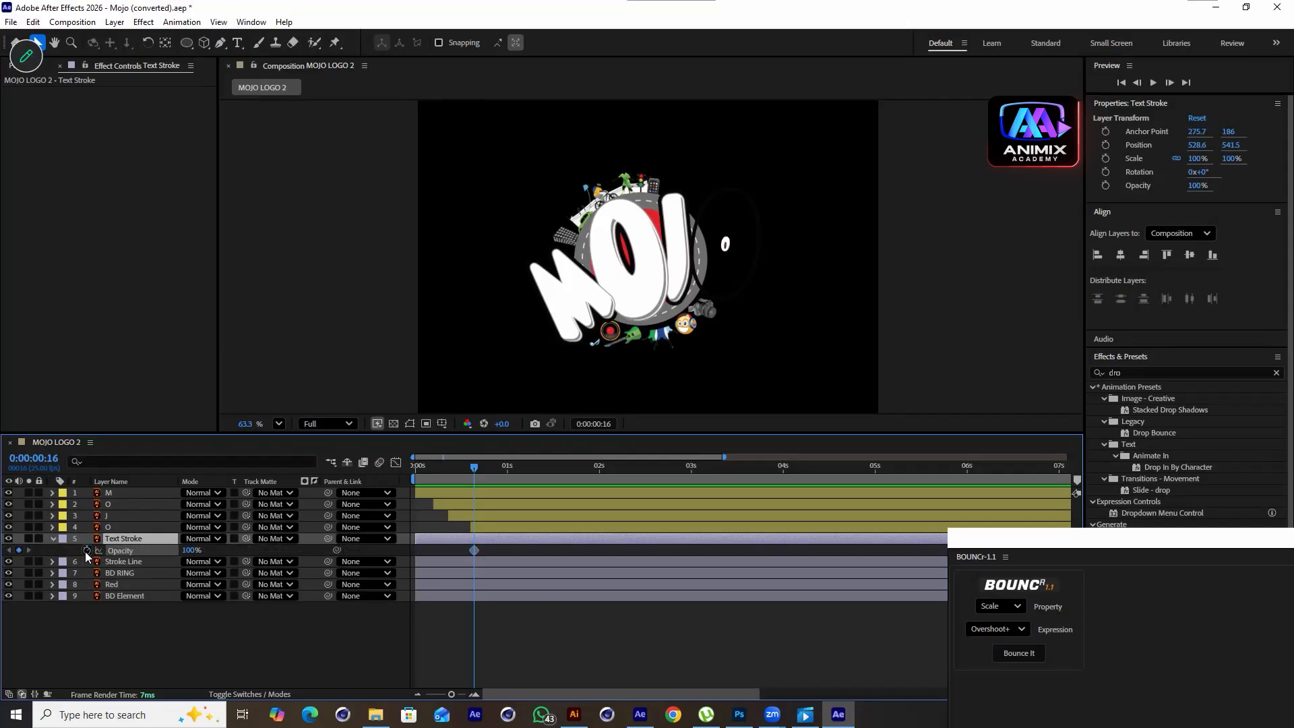
pyautogui.moveTo(189, 550); pyautogui.dragTo(8, 573)
pyautogui.moveTo(482, 450); pyautogui.dragTo(500, 496)
pyautogui.moveTo(185, 556)
pyautogui.mouseDown()
pyautogui.moveTo(322, 567)
pyautogui.moveTo(177, 568)
pyautogui.moveTo(677, 551)
pyautogui.mouseUp()
pyautogui.moveTo(182, 551); pyautogui.dragTo(325, 565)
# Preview the animation from the start of the composition
pyautogui.moveTo(470, 470); pyautogui.dragTo(412, 471)
pyautogui.press('space')
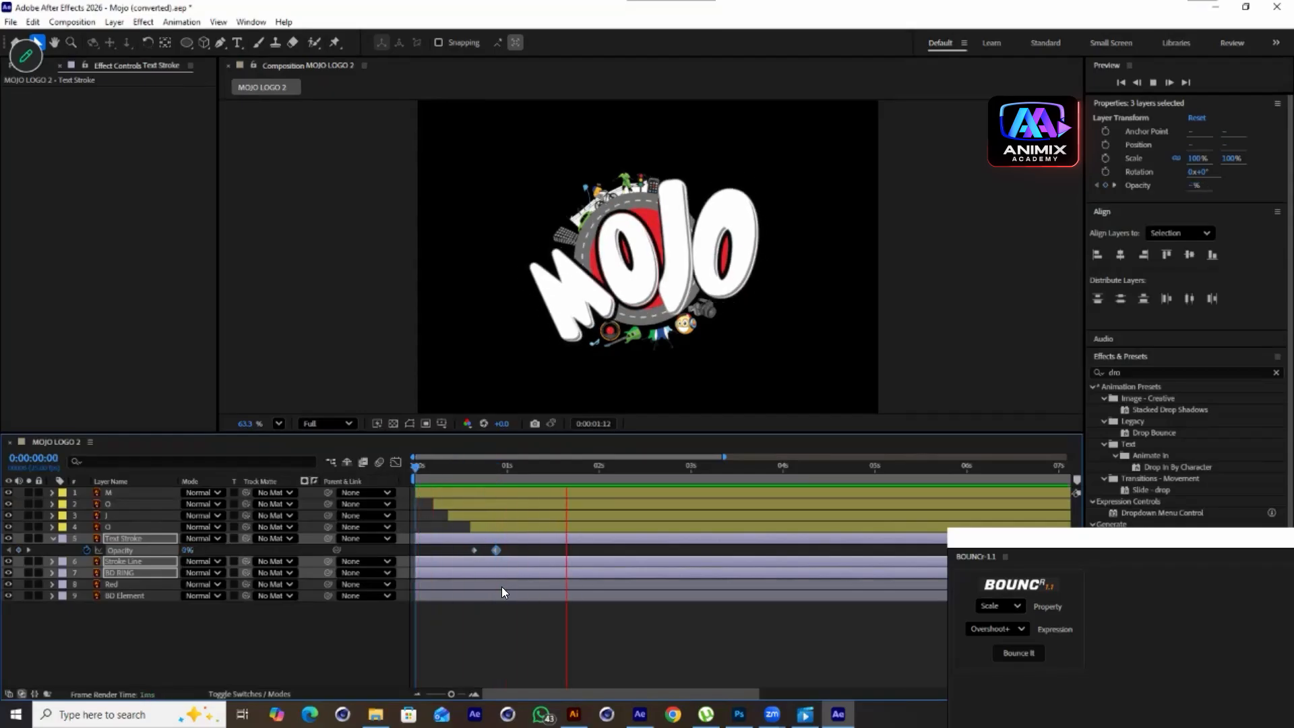
pyautogui.press('space')
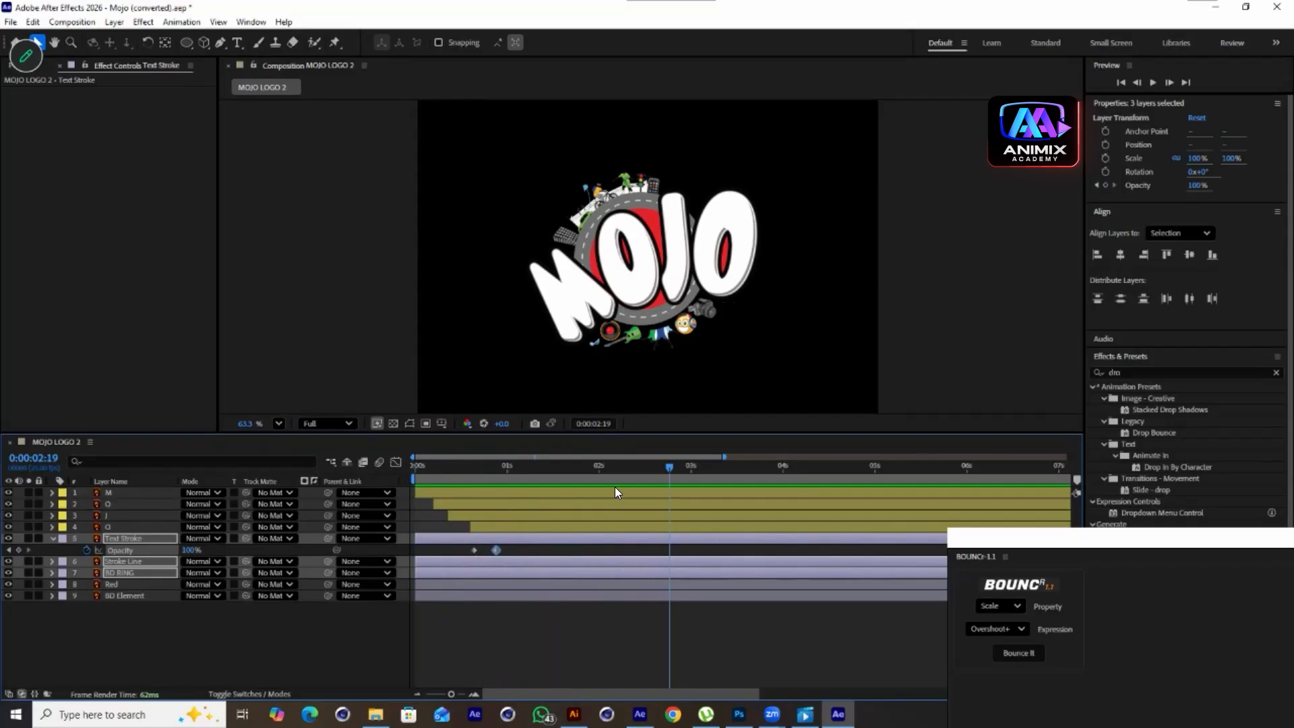
# Hide the Stroke Line and BD RING layers to isolate the Red circle layer, and select the Red layer
pyautogui.click(154, 636)
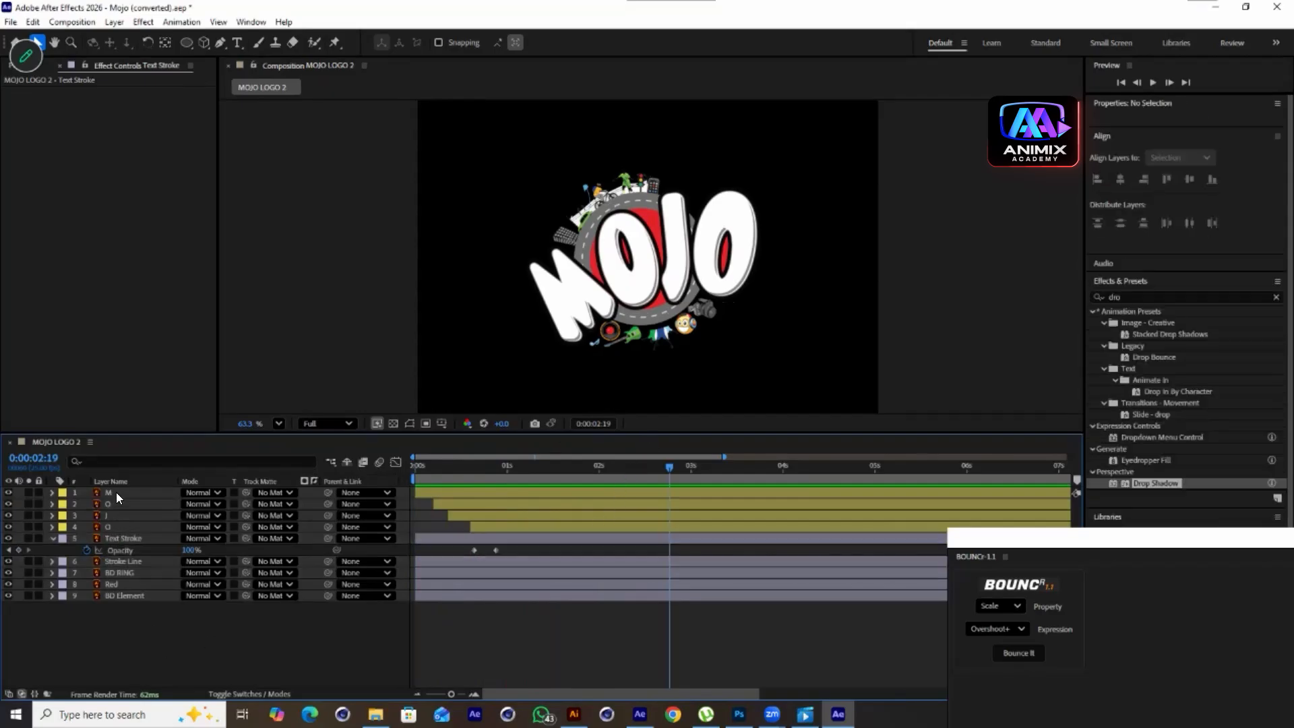
pyautogui.click(121, 538)
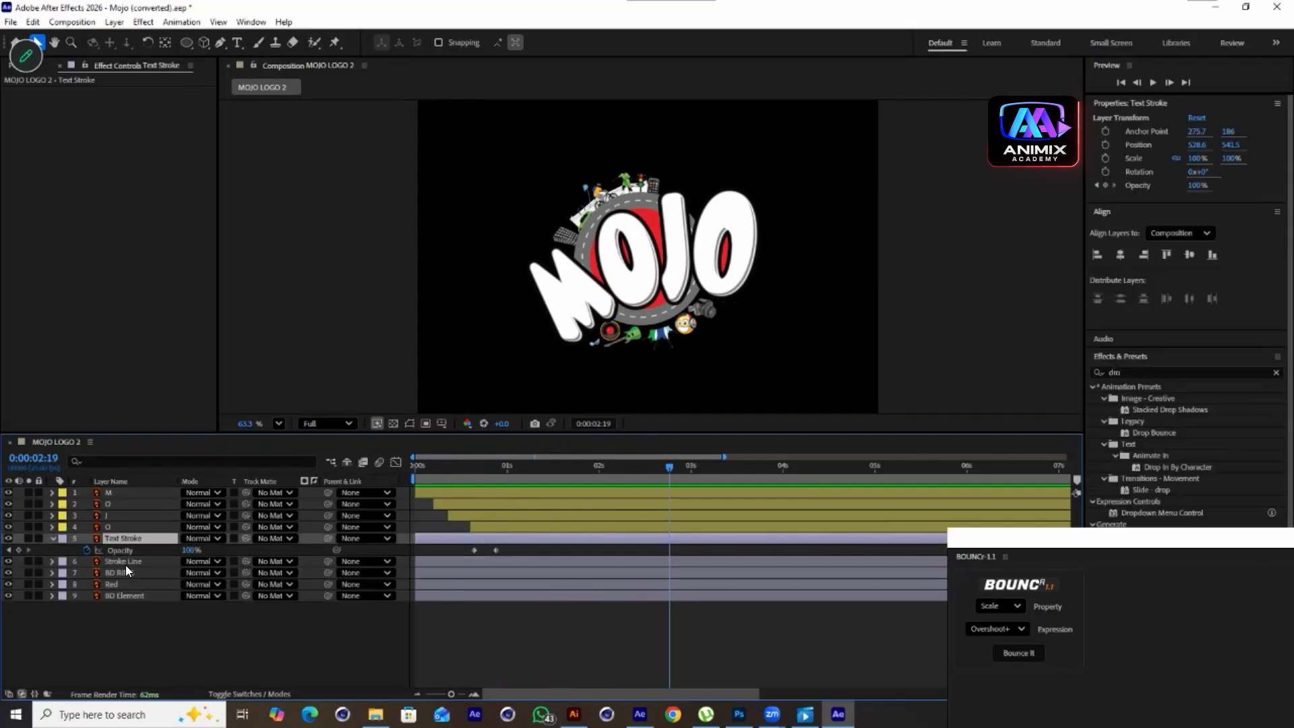
pyautogui.click(127, 562)
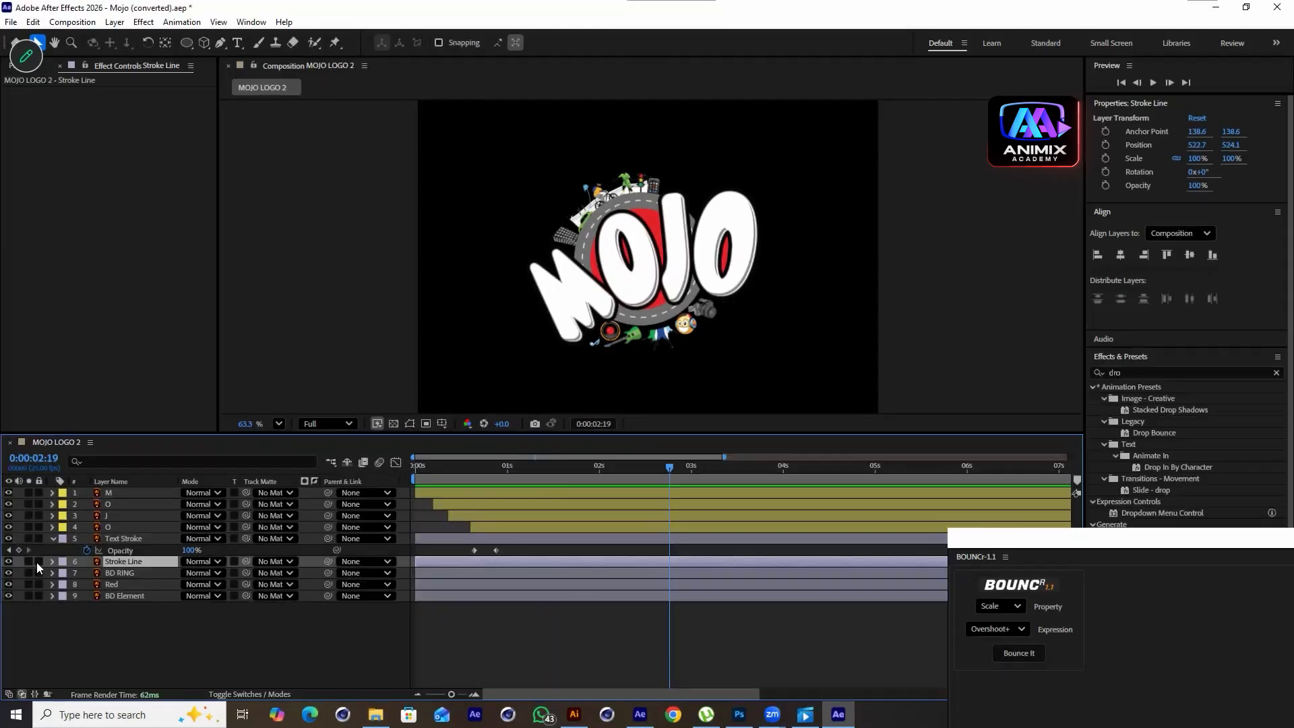
pyautogui.click(8, 562)
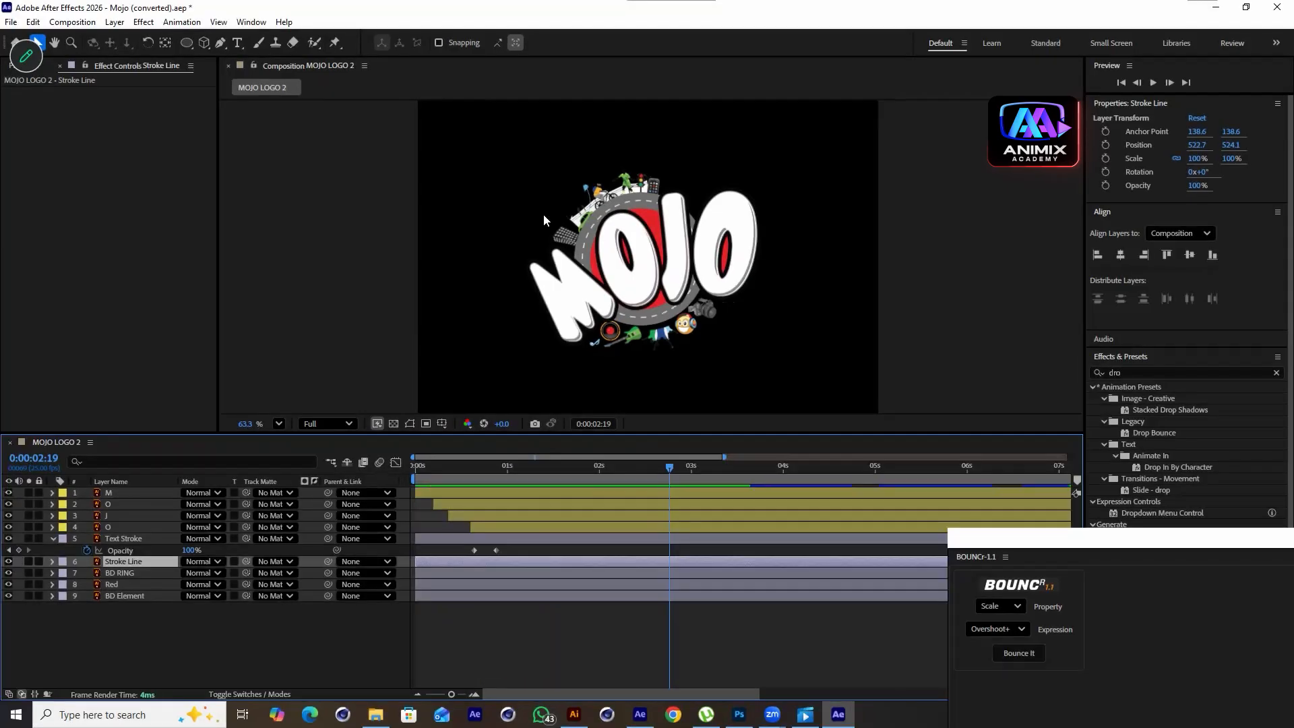
pyautogui.click(643, 470)
pyautogui.moveTo(594, 503); pyautogui.dragTo(429, 551)
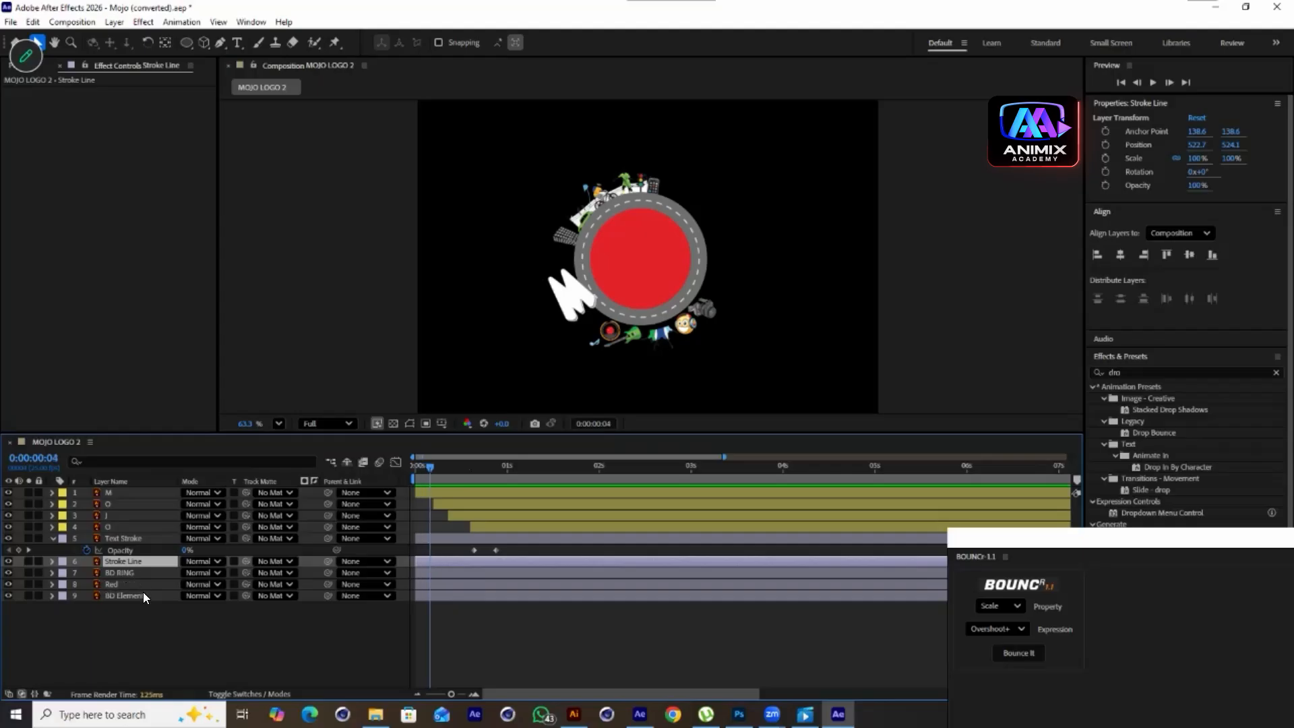
pyautogui.click(113, 585)
pyautogui.click(7, 561)
pyautogui.click(7, 572)
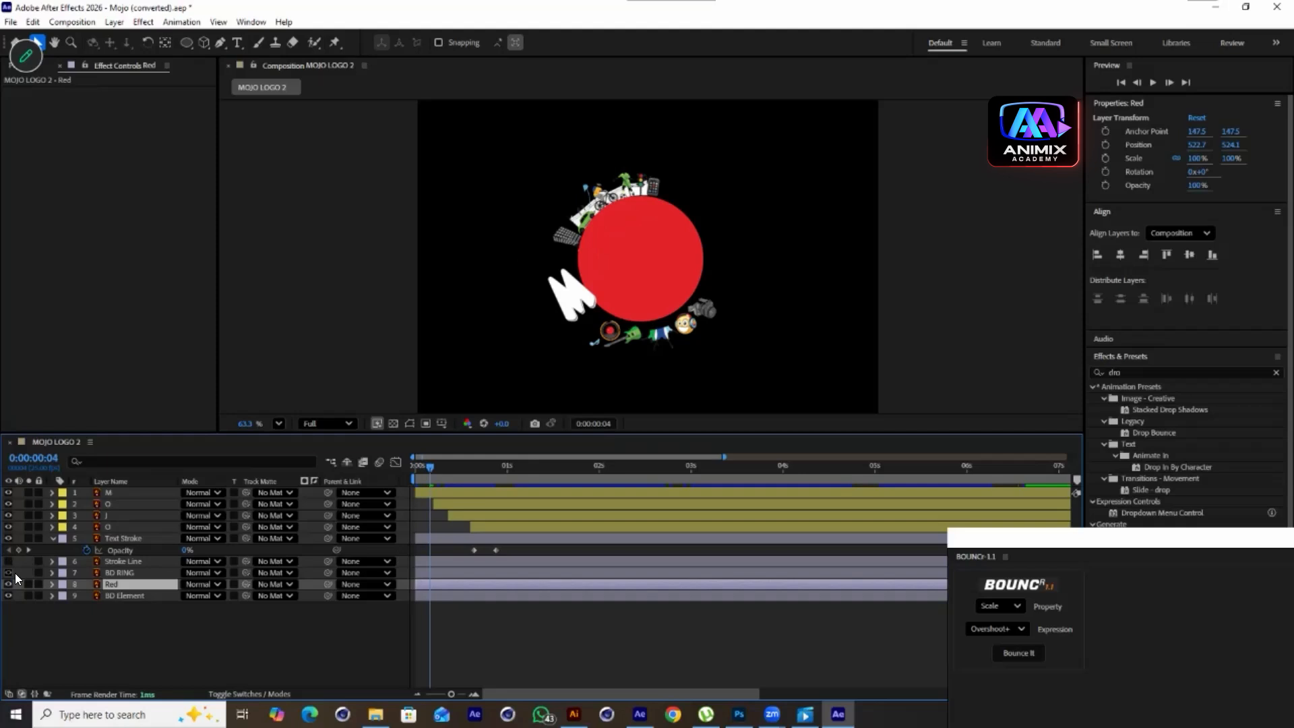
# Keyframe the Red layer's Scale from 0% at the composition start to 100% at 9 frames
pyautogui.moveTo(427, 467); pyautogui.dragTo(401, 467)
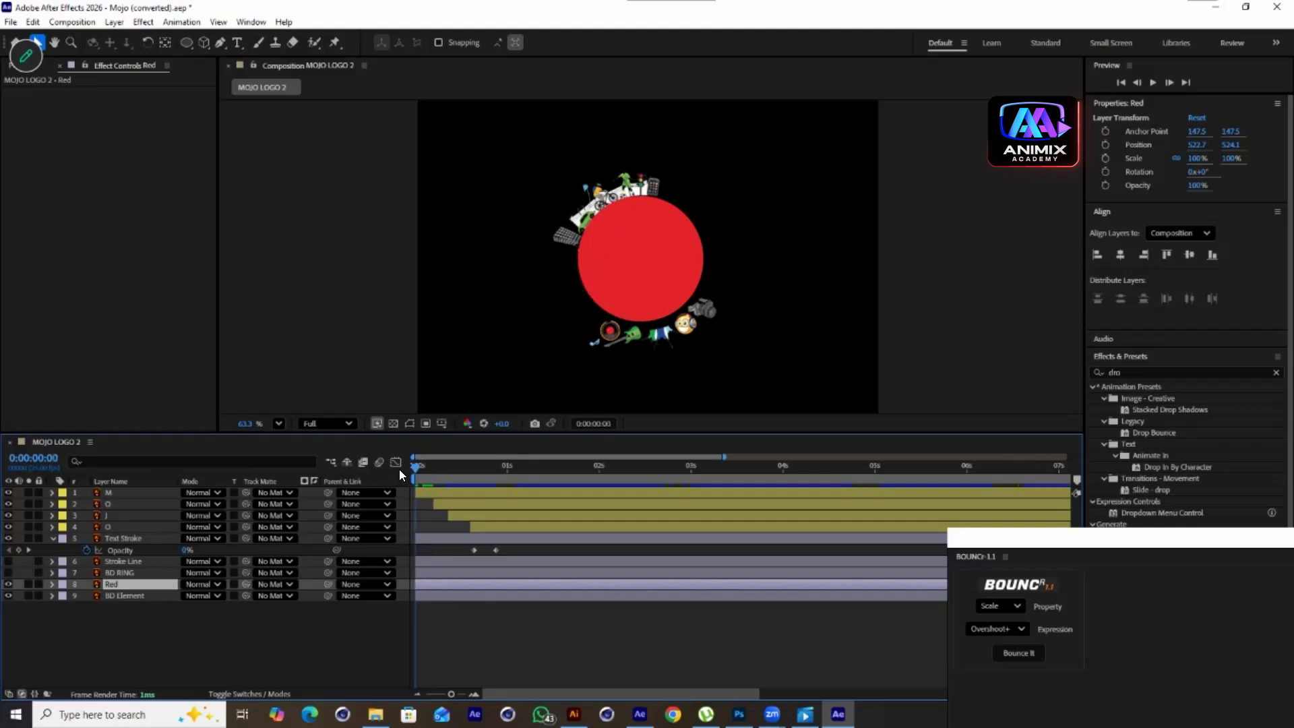
pyautogui.press('s')
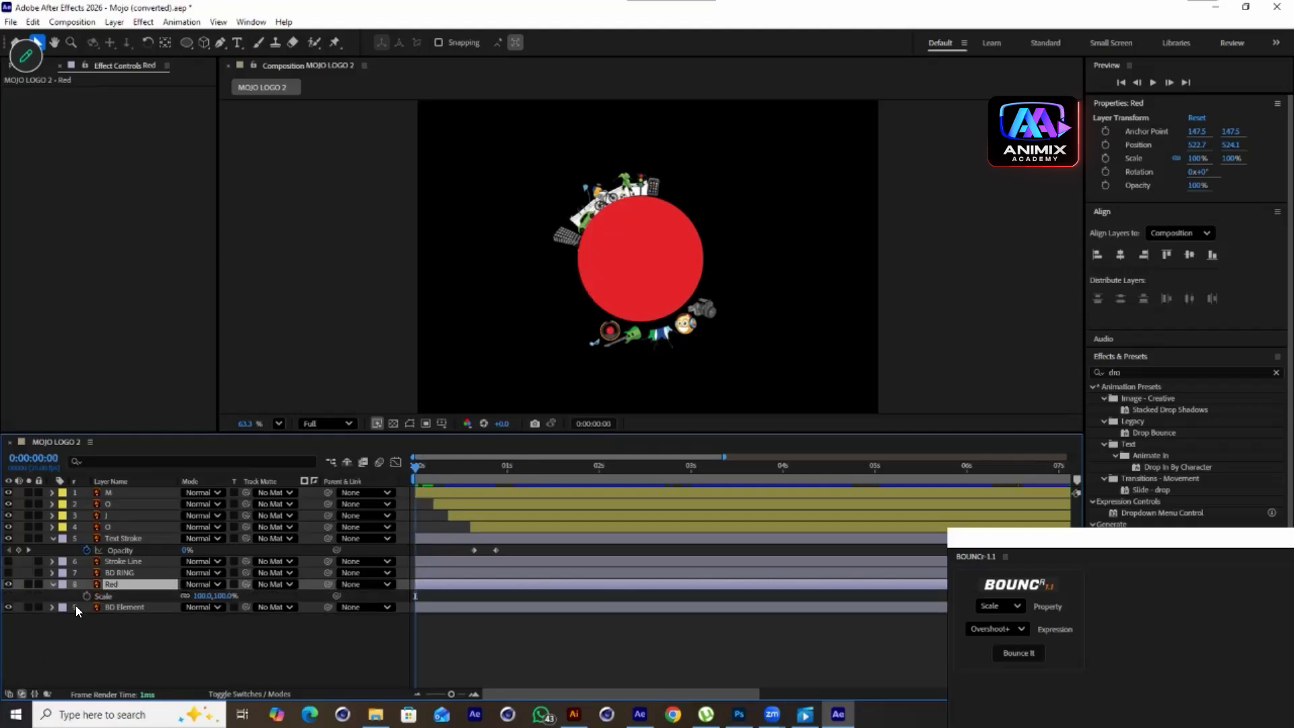
pyautogui.click(86, 596)
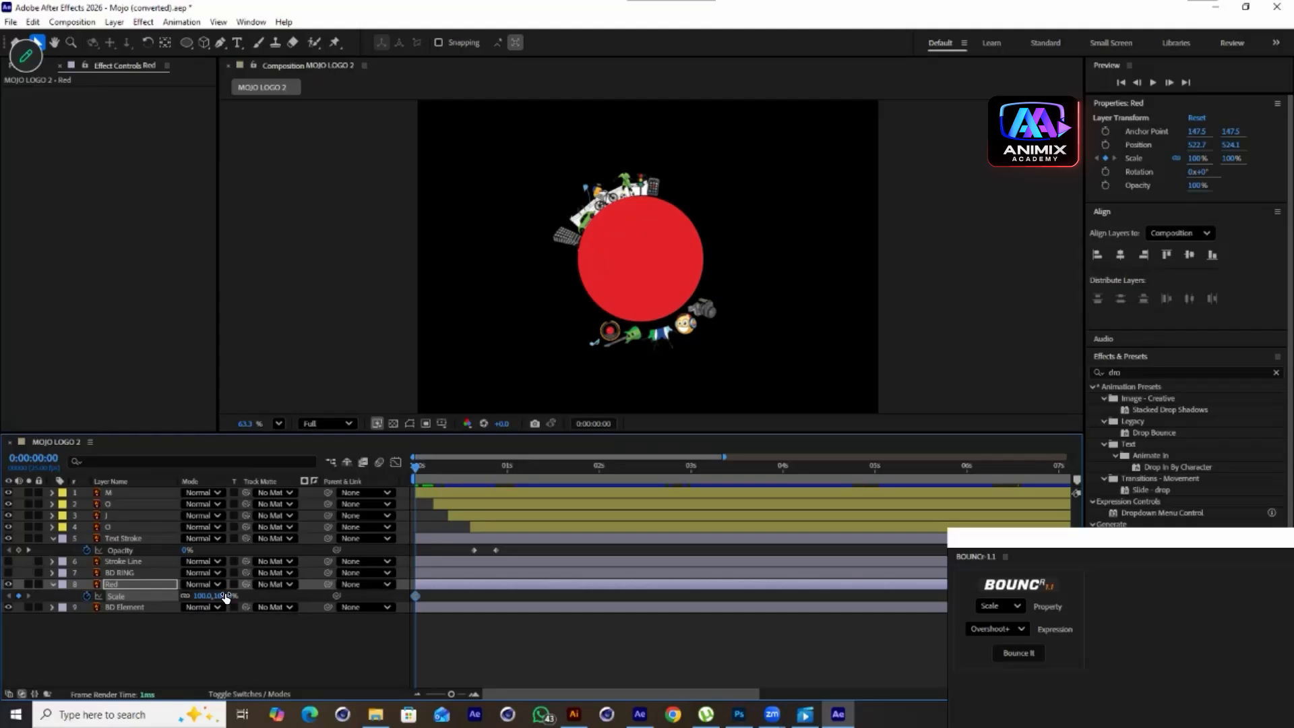
pyautogui.moveTo(426, 468); pyautogui.dragTo(445, 485)
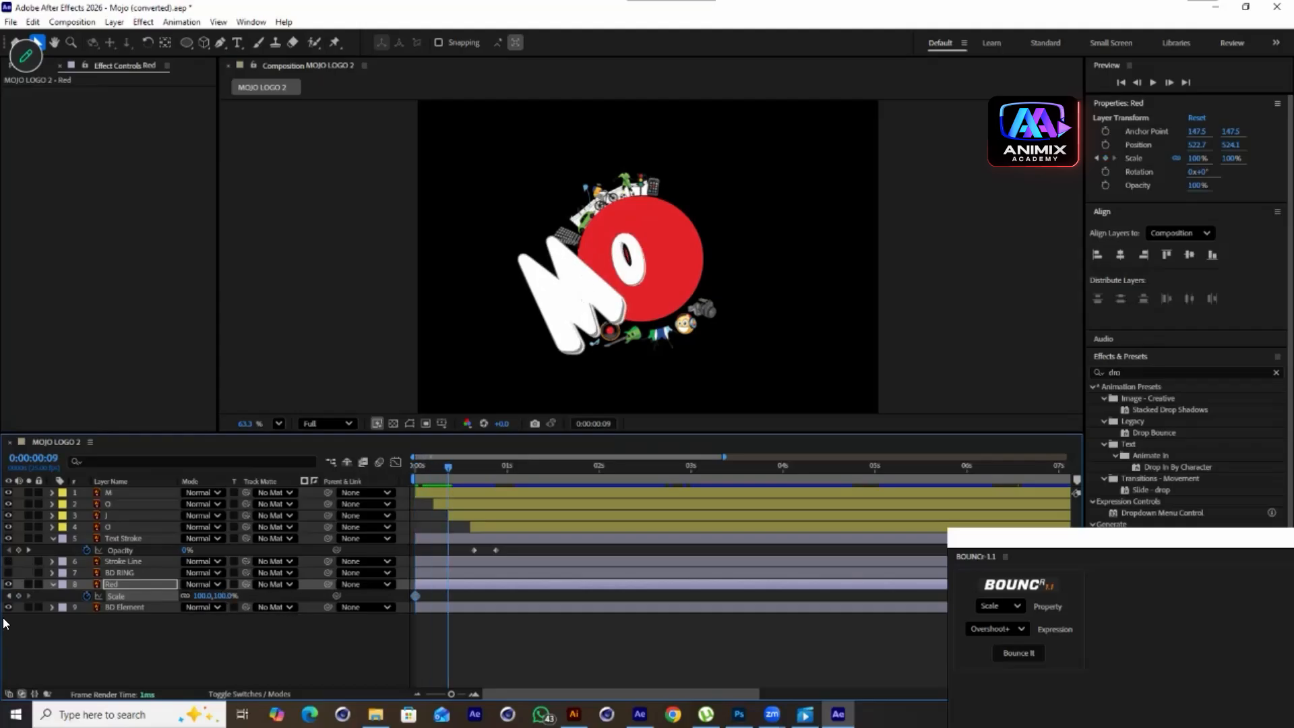
pyautogui.click(18, 596)
pyautogui.moveTo(457, 466); pyautogui.dragTo(383, 483)
pyautogui.write('0')
pyautogui.click(270, 624)
# Preview the Red circle's scale-in animation from the start
pyautogui.press('space')
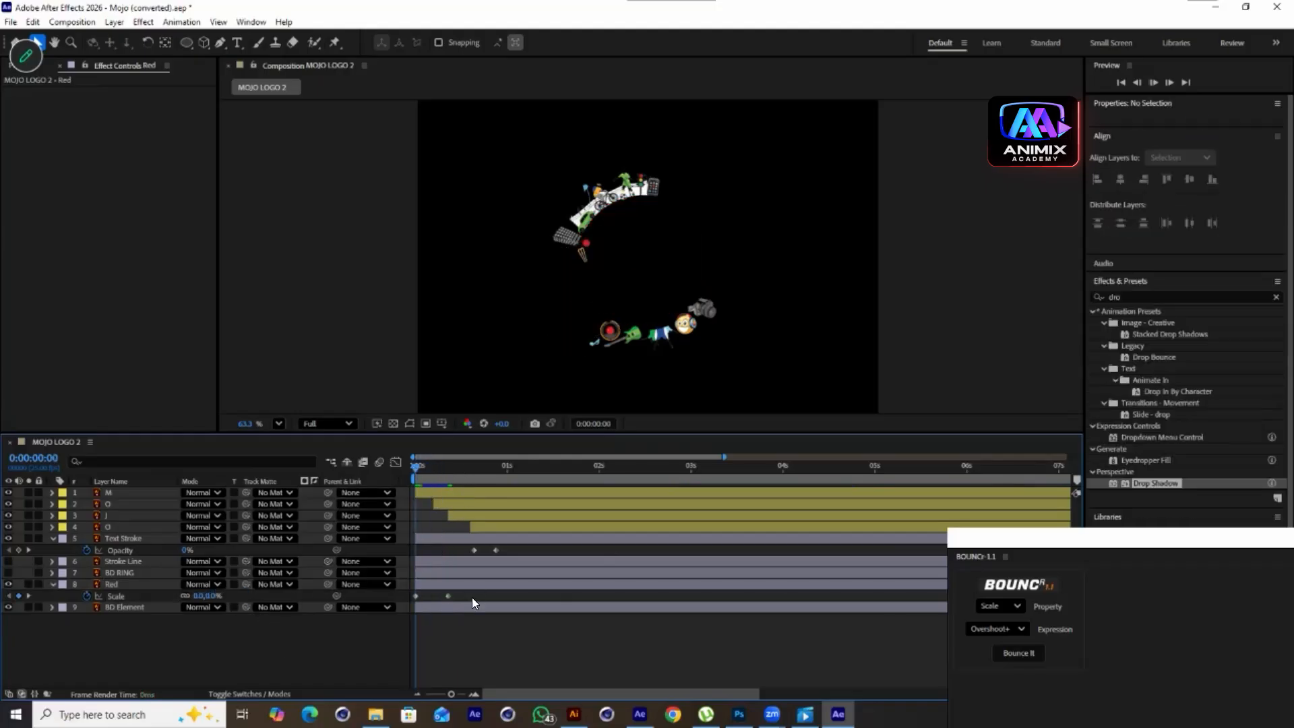
pyautogui.moveTo(566, 465); pyautogui.dragTo(387, 487)
pyautogui.press('space')
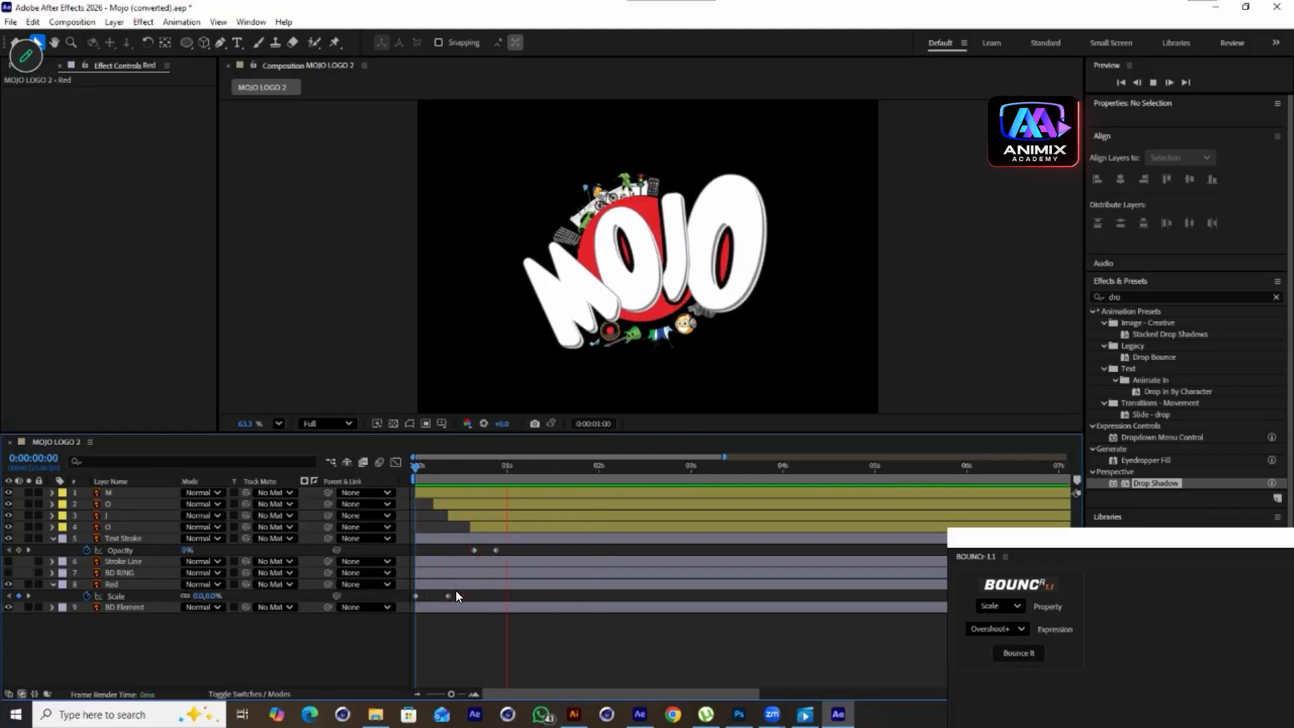
pyautogui.press('space')
# Add a 100% Scale keyframe at 16 frames and raise the Red layer's 9-frame Scale keyframe to 135%
pyautogui.moveTo(571, 468); pyautogui.dragTo(464, 524)
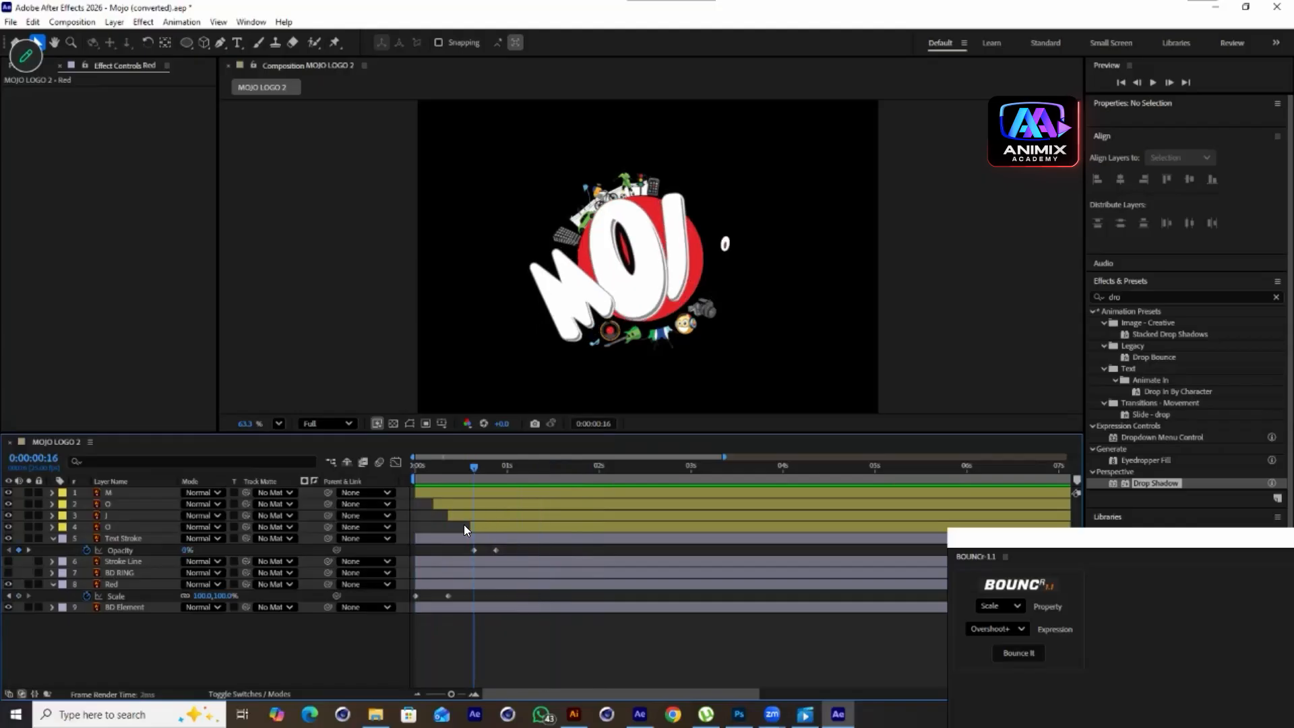
pyautogui.click(19, 596)
pyautogui.moveTo(469, 468); pyautogui.dragTo(437, 561)
pyautogui.moveTo(225, 596); pyautogui.dragTo(248, 596)
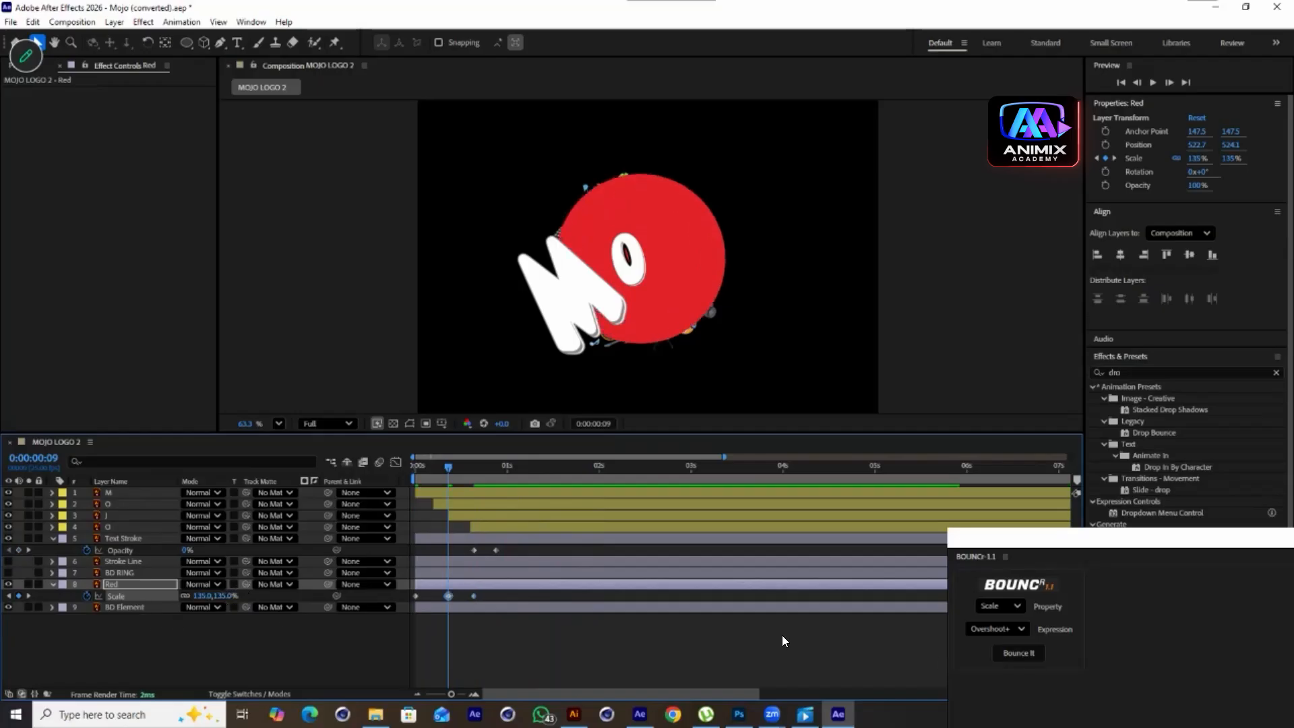
# Apply Bounce It with Overshoot to the Red layer's Scale keyframes and preview the result
pyautogui.moveTo(493, 600); pyautogui.dragTo(408, 598)
pyautogui.click(1027, 652)
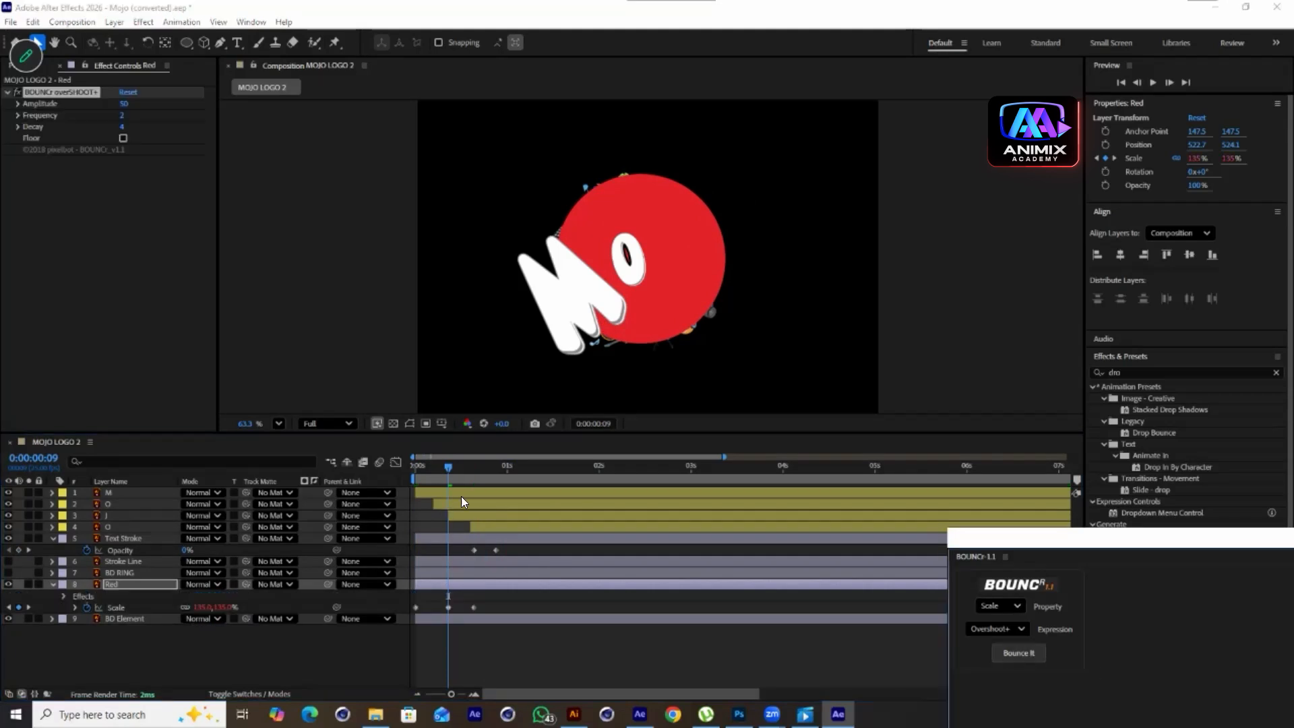
pyautogui.moveTo(450, 465); pyautogui.dragTo(414, 465)
pyautogui.press('space')
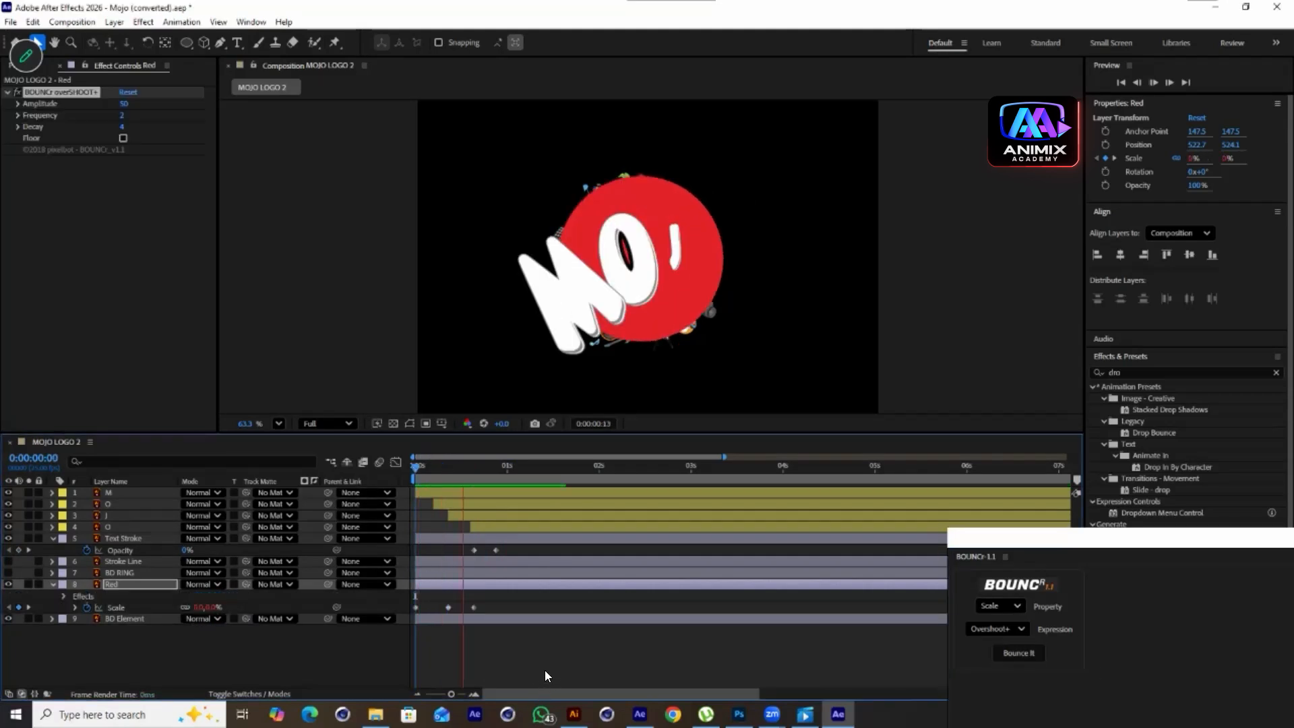
pyautogui.press('space')
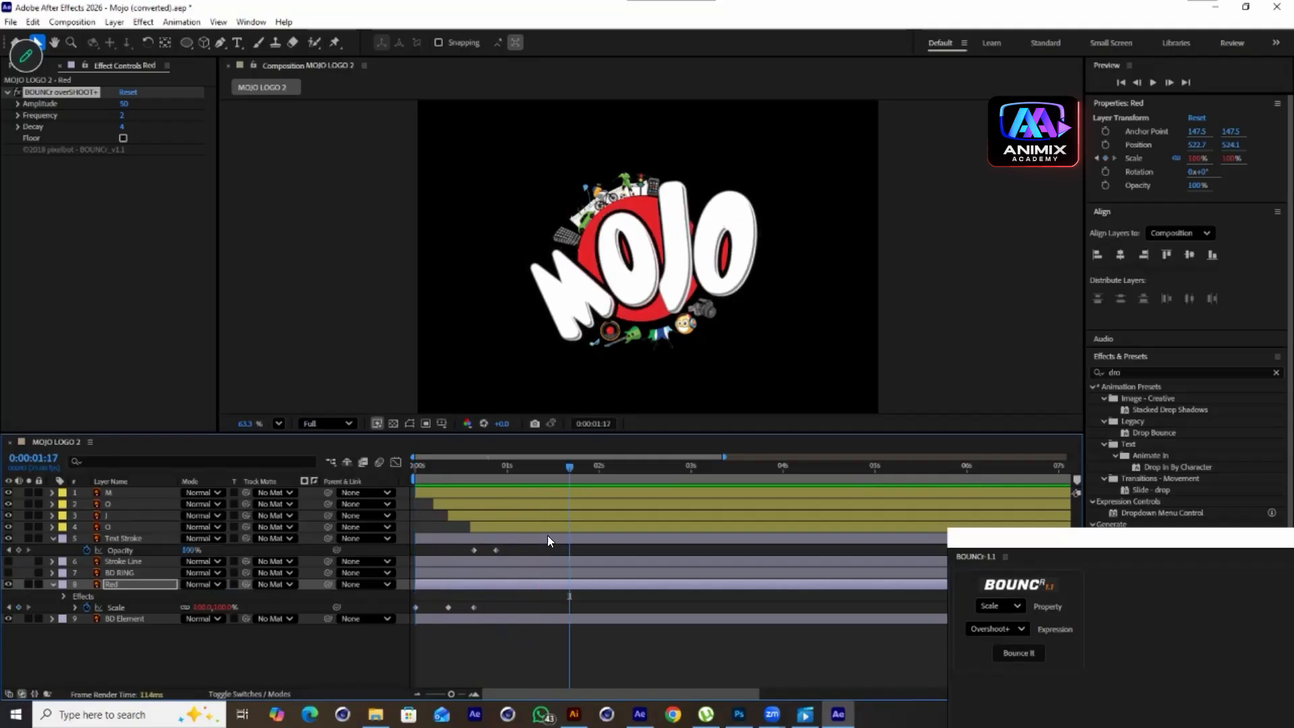
pyautogui.moveTo(565, 467); pyautogui.dragTo(461, 535)
pyautogui.press('space')
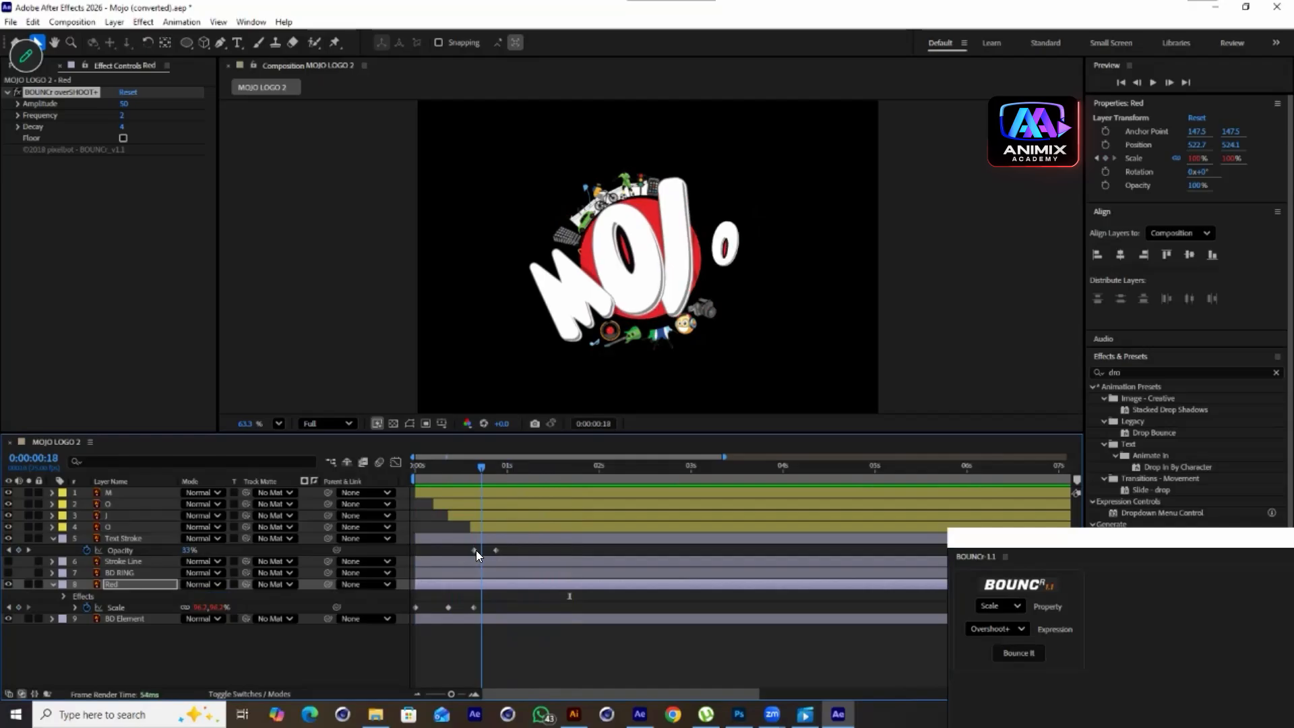
# Unhide BD RING and keyframe its Scale from 0% at the start to 156% at 9 frames, settling back to 100%
pyautogui.click(8, 572)
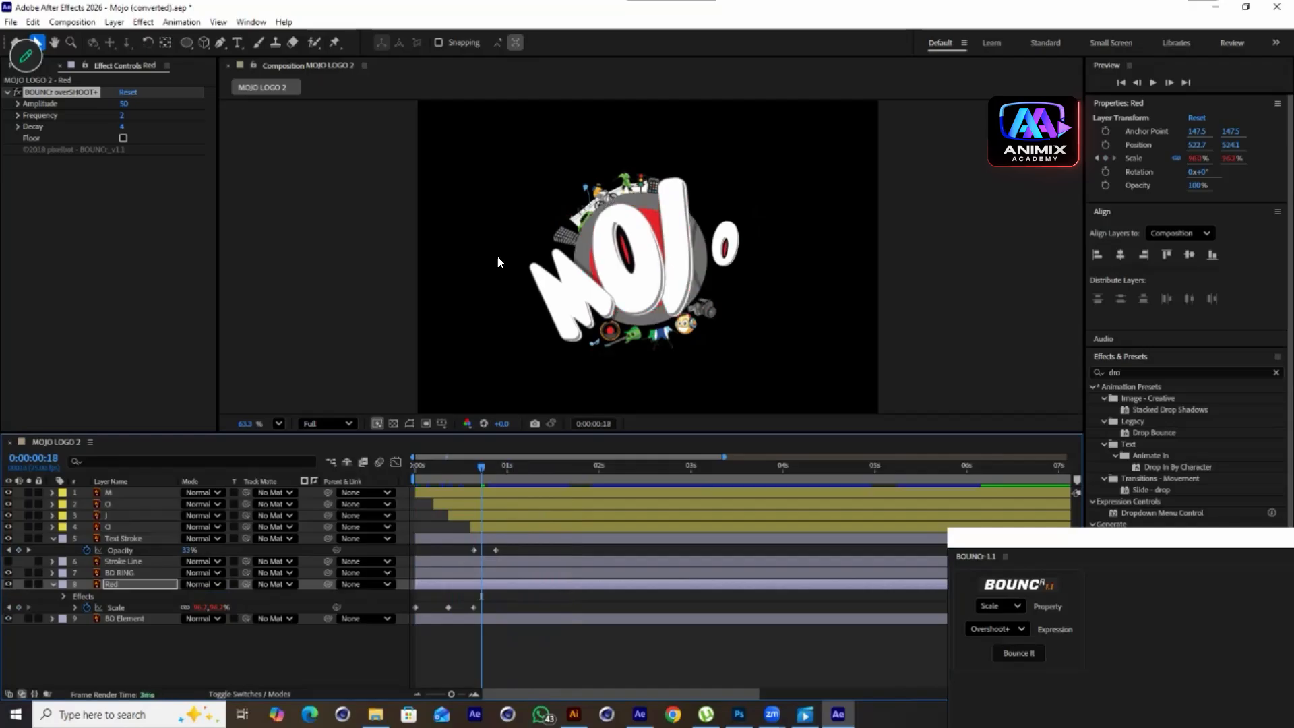
pyautogui.moveTo(480, 465); pyautogui.dragTo(405, 506)
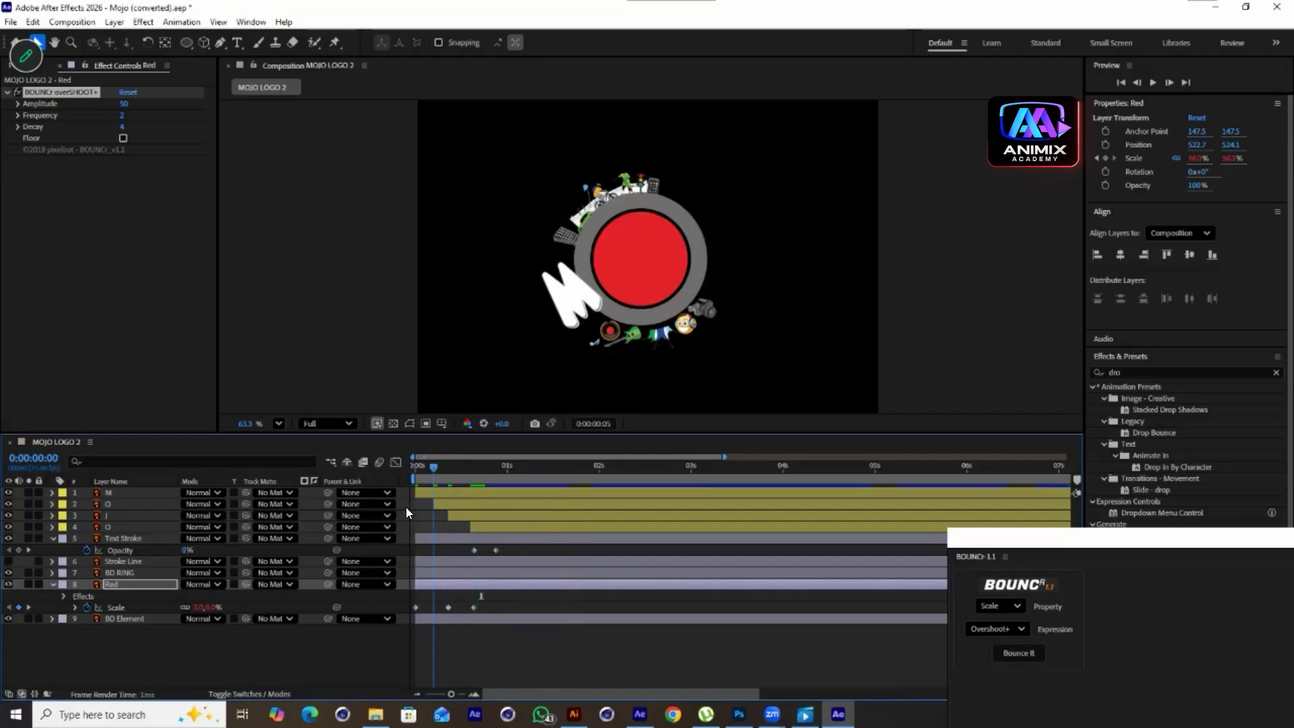
pyautogui.click(424, 572)
pyautogui.press('s')
pyautogui.click(81, 585)
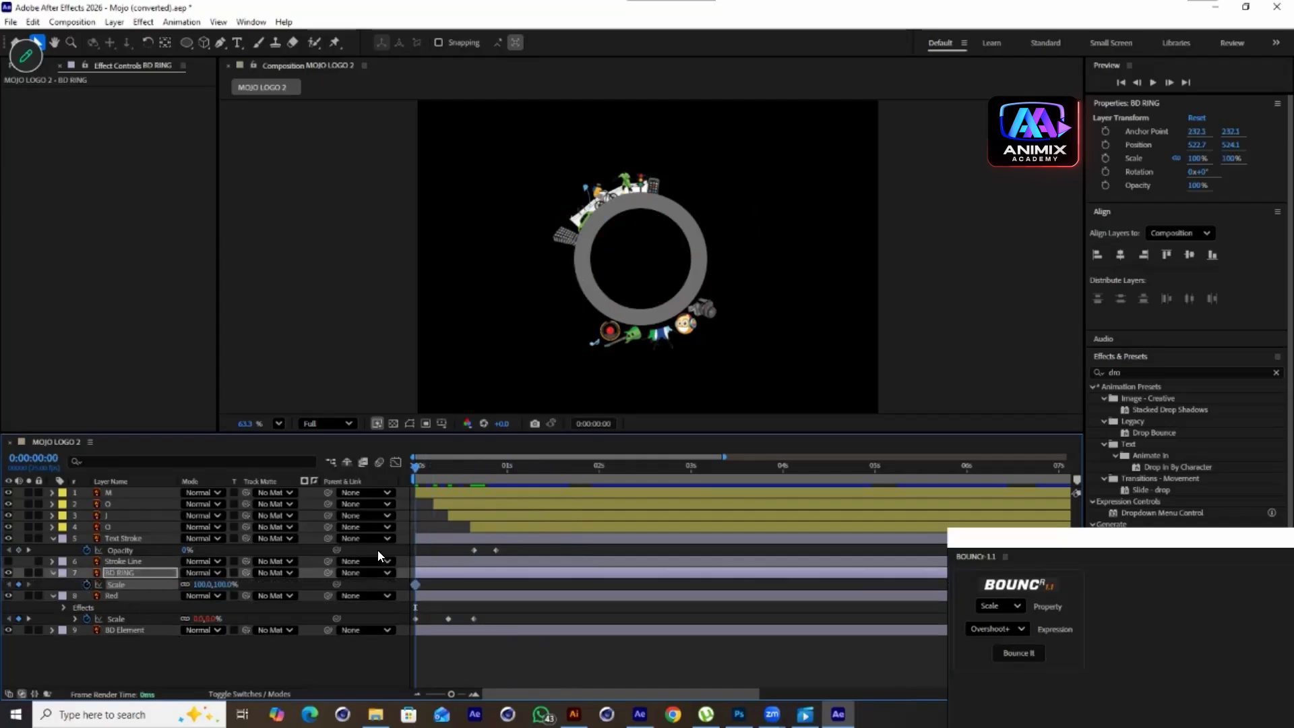
pyautogui.moveTo(416, 468); pyautogui.dragTo(442, 501)
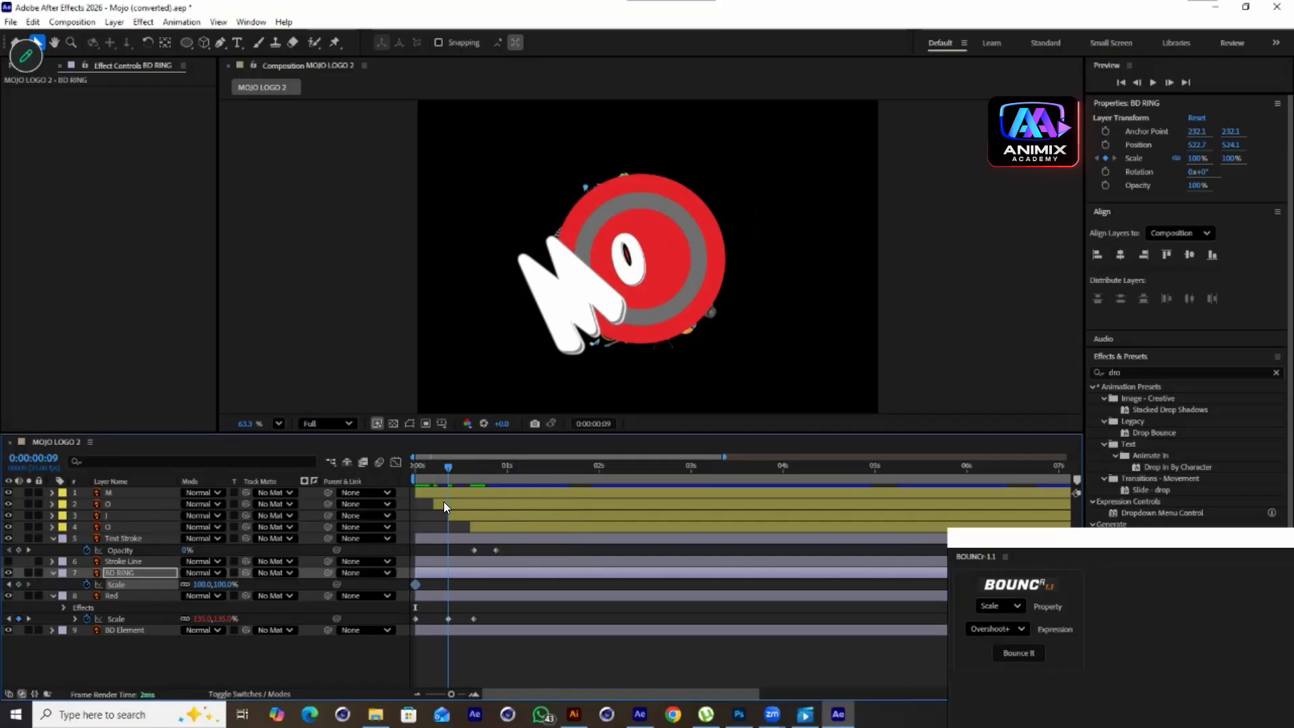
pyautogui.click(21, 584)
pyautogui.moveTo(457, 482)
pyautogui.mouseDown()
pyautogui.moveTo(475, 502)
pyautogui.moveTo(449, 471)
pyautogui.mouseUp()
pyautogui.click(19, 585)
pyautogui.moveTo(219, 585); pyautogui.dragTo(249, 575)
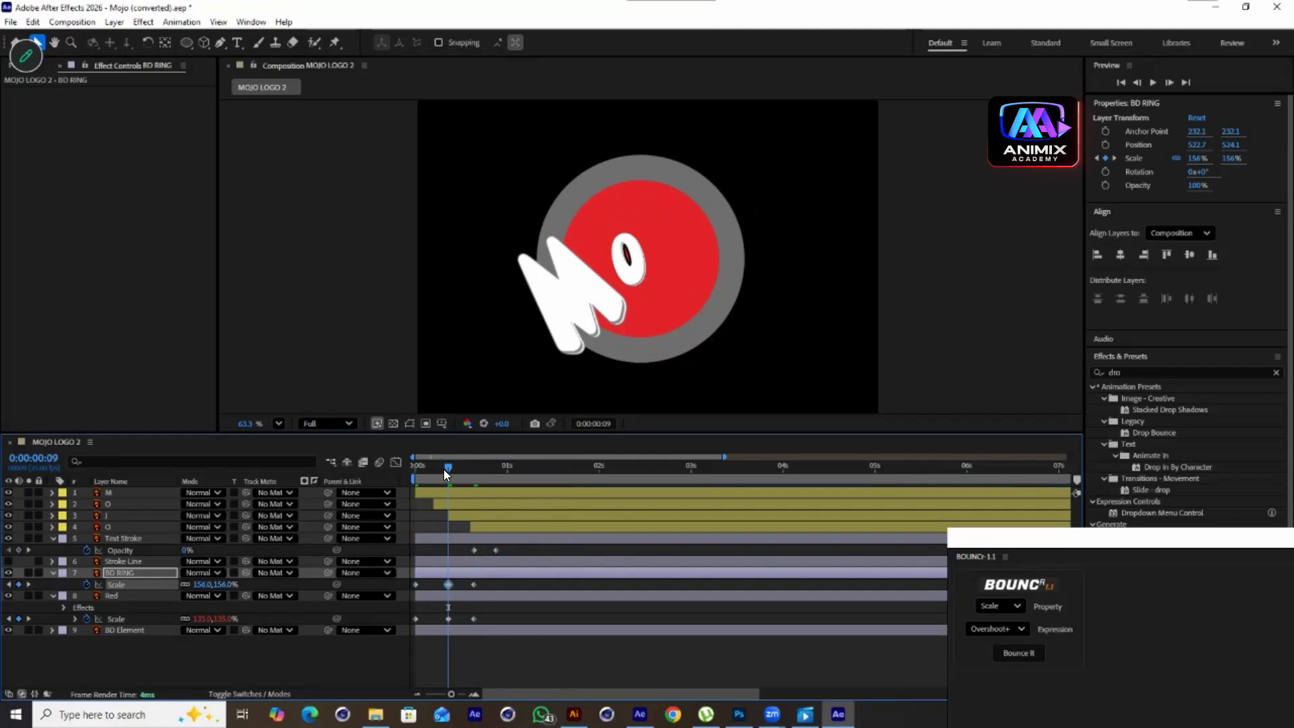
pyautogui.moveTo(444, 471); pyautogui.dragTo(386, 492)
pyautogui.click(227, 585)
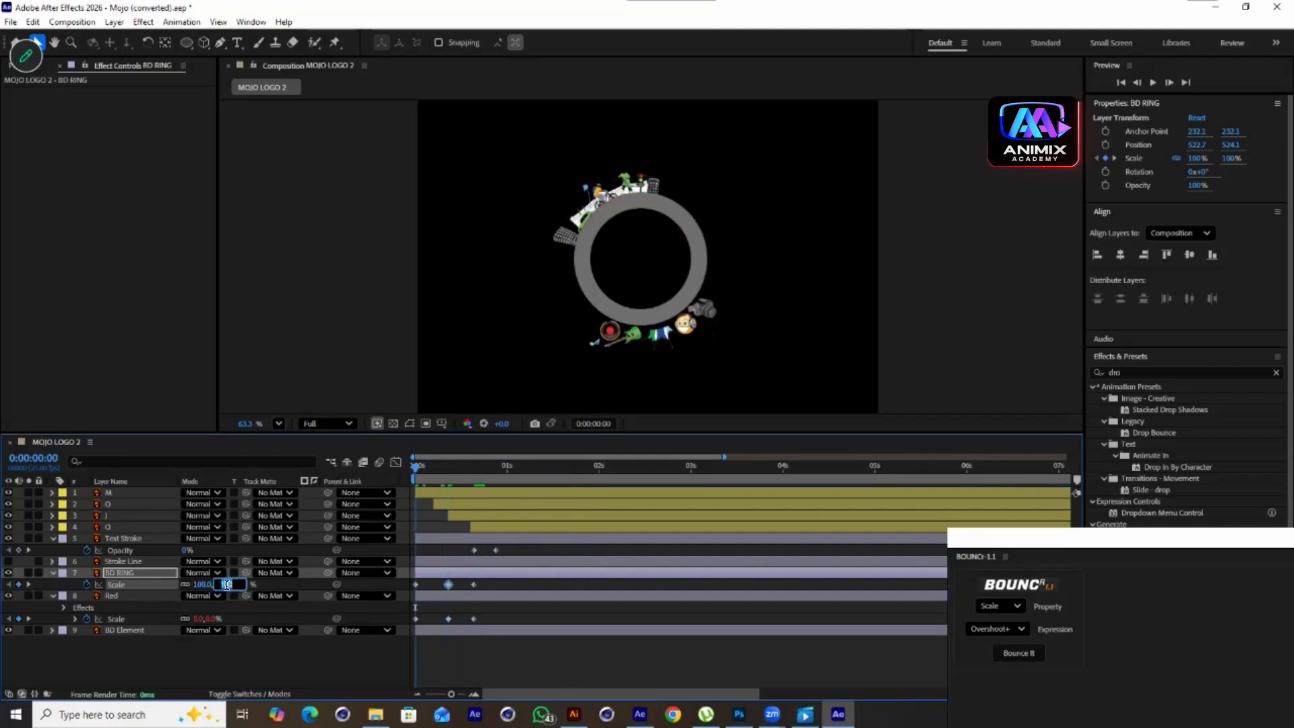
pyautogui.write('0')
pyautogui.click(240, 643)
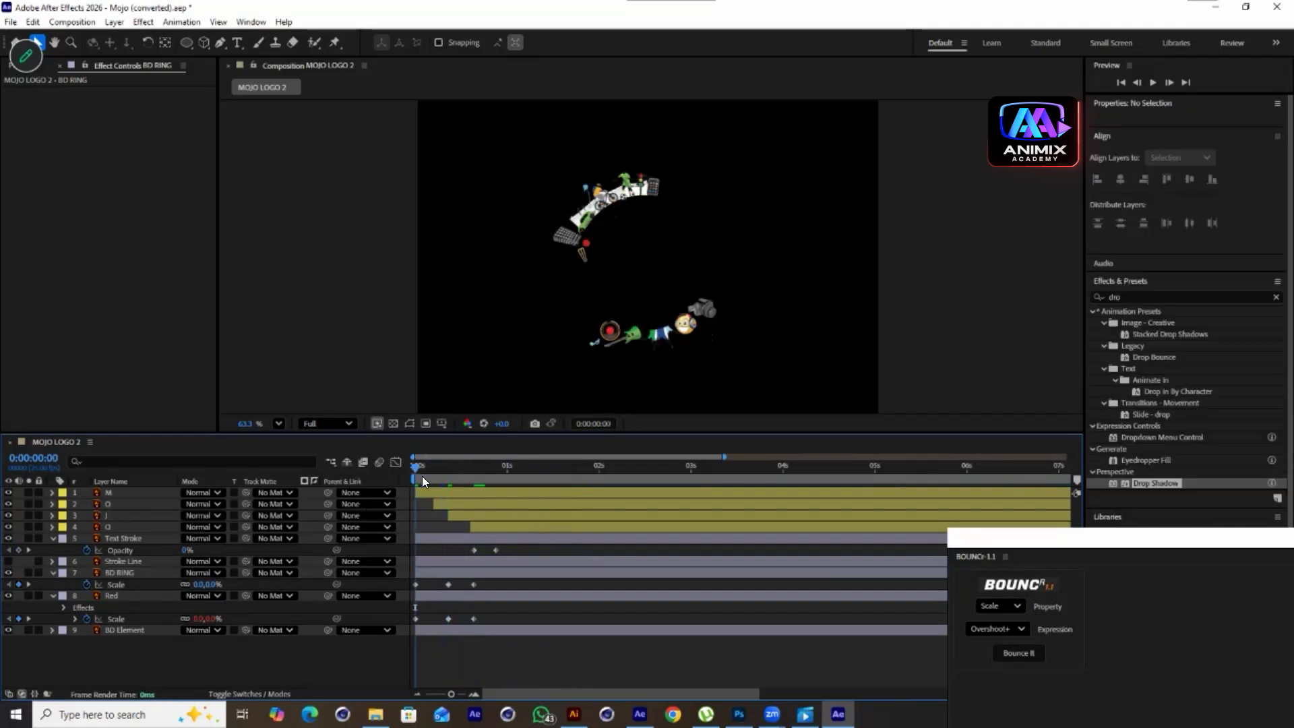
# Shift the BD RING layer a couple of frames later in the timeline and preview it
pyautogui.moveTo(418, 465); pyautogui.dragTo(449, 500)
pyautogui.moveTo(427, 573); pyautogui.dragTo(445, 574)
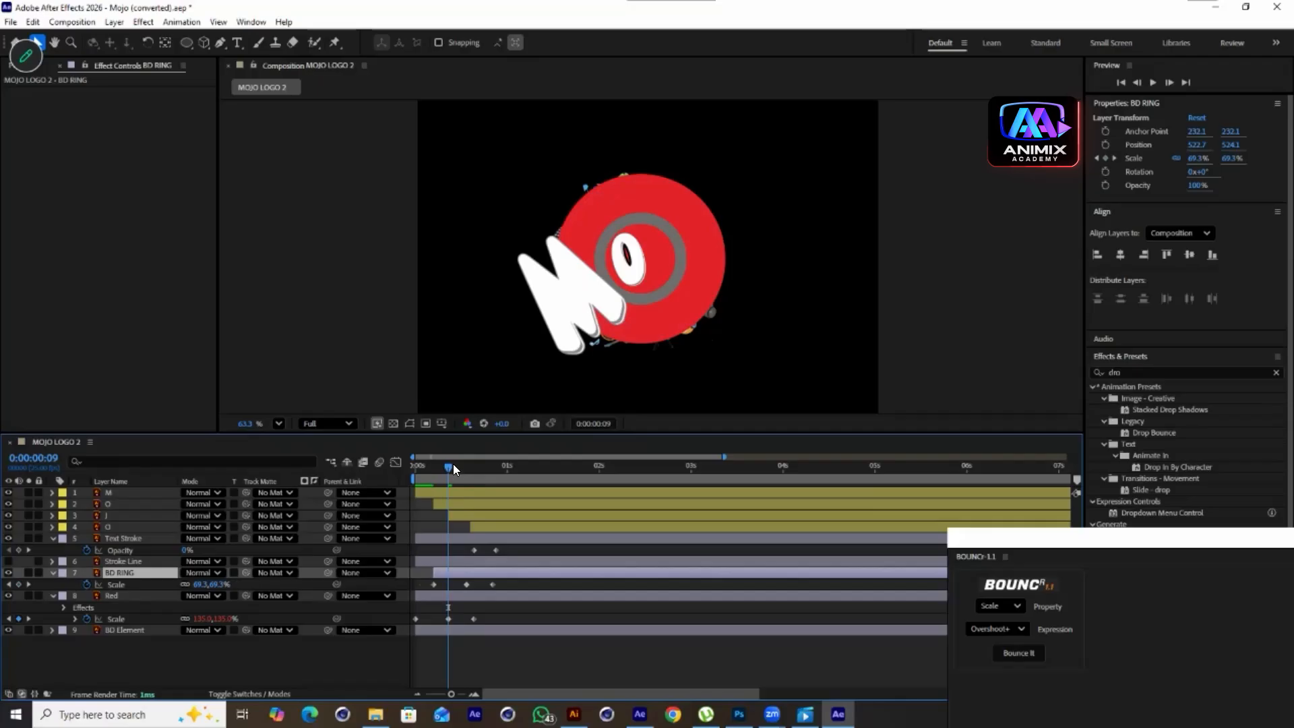
pyautogui.press('space')
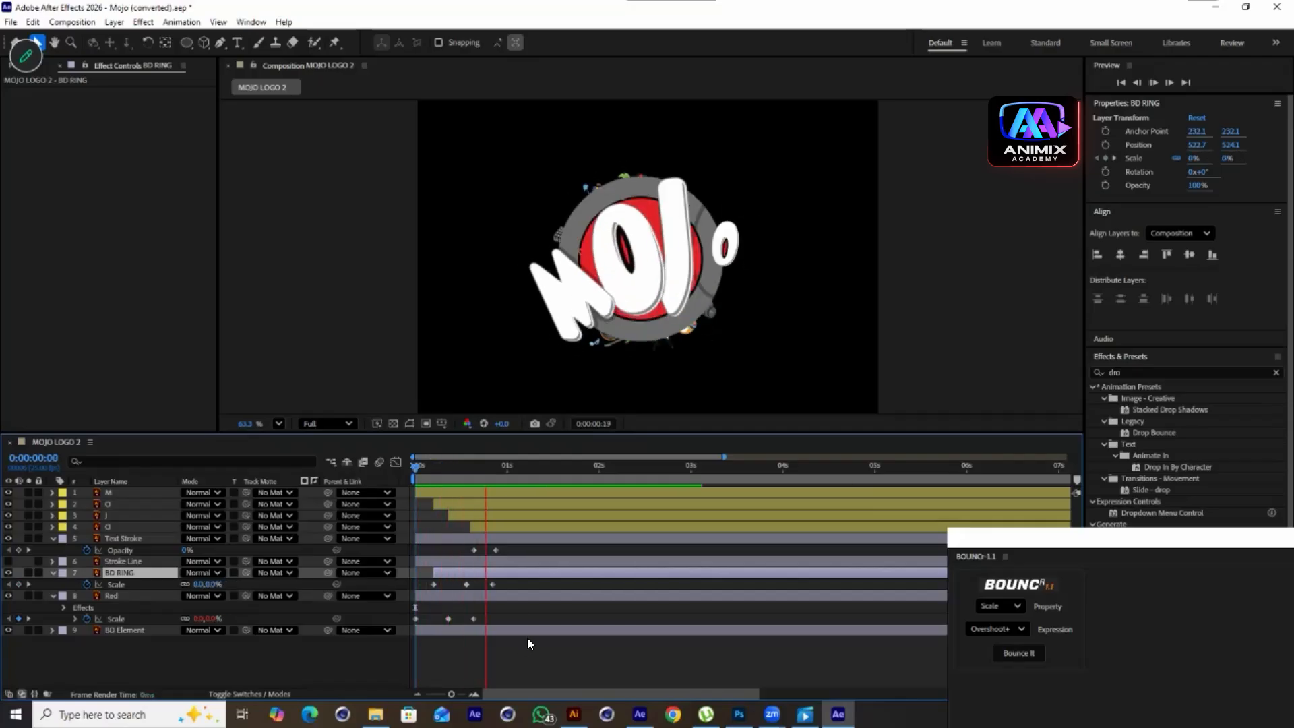
pyautogui.press('space')
# Move the BD RING's final Scale keyframe later to lengthen its settle, then preview
pyautogui.click(455, 586)
pyautogui.moveTo(456, 586); pyautogui.dragTo(511, 586)
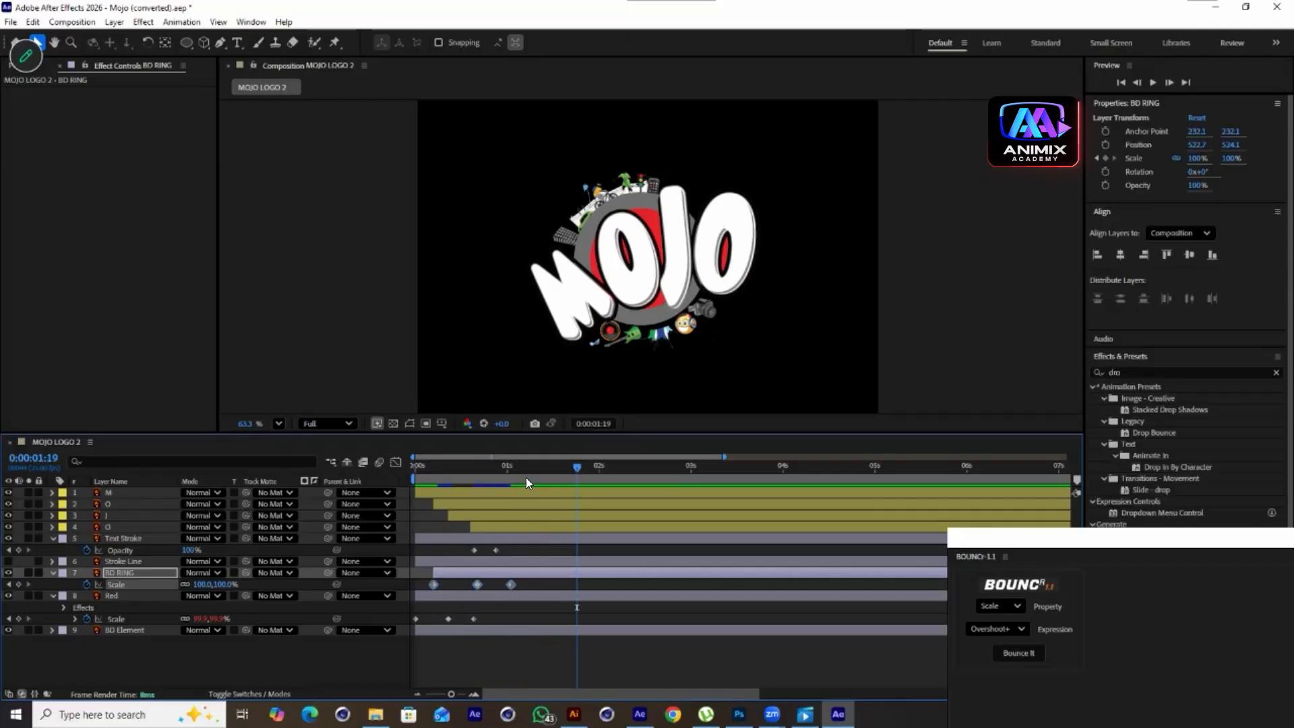
pyautogui.press('space')
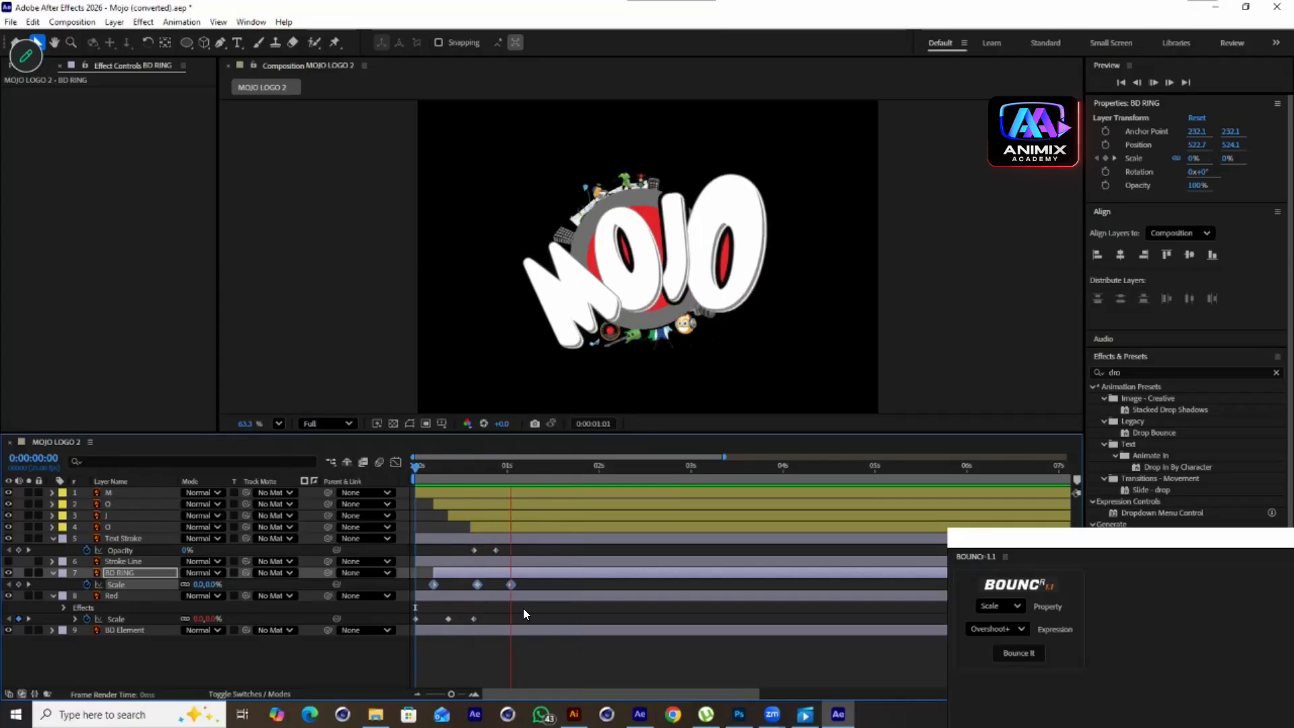
pyautogui.press('space')
pyautogui.moveTo(625, 450); pyautogui.dragTo(584, 478)
# Unhide the Stroke Line layer and keyframe its Scale from 0% at the start to 100% at 11 frames
pyautogui.click(8, 561)
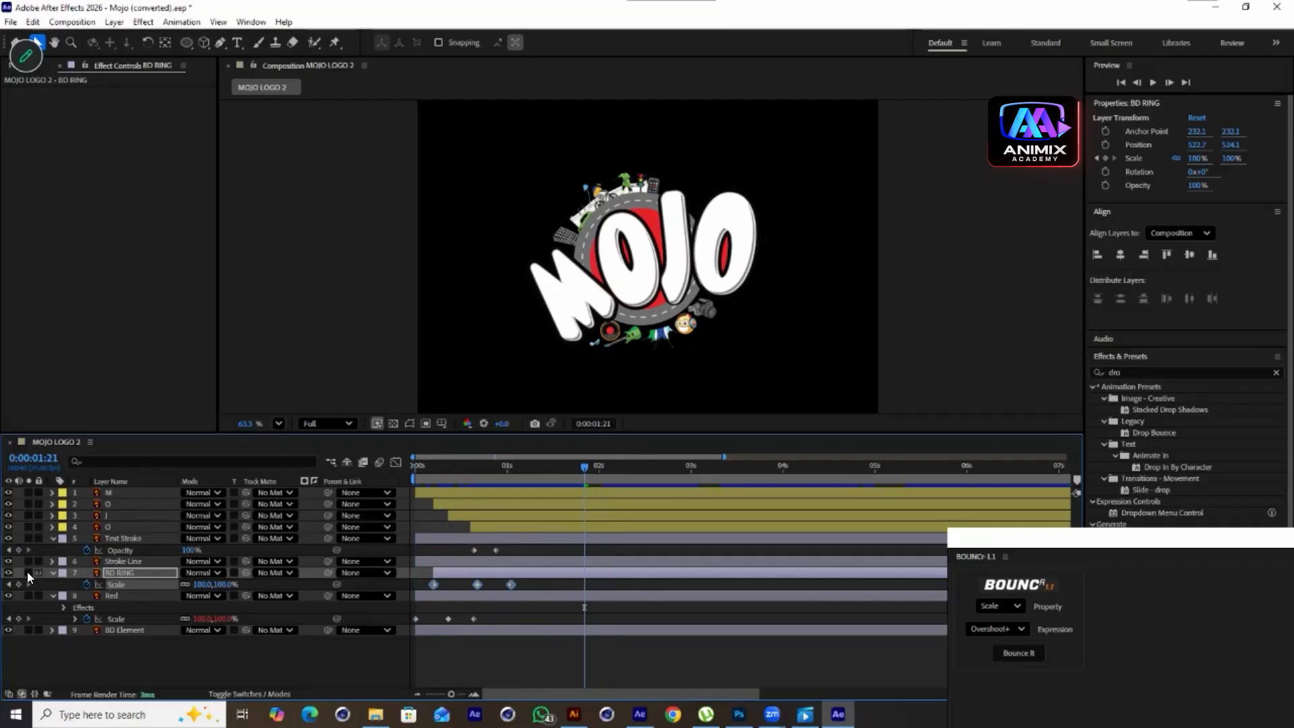
pyautogui.click(5, 563)
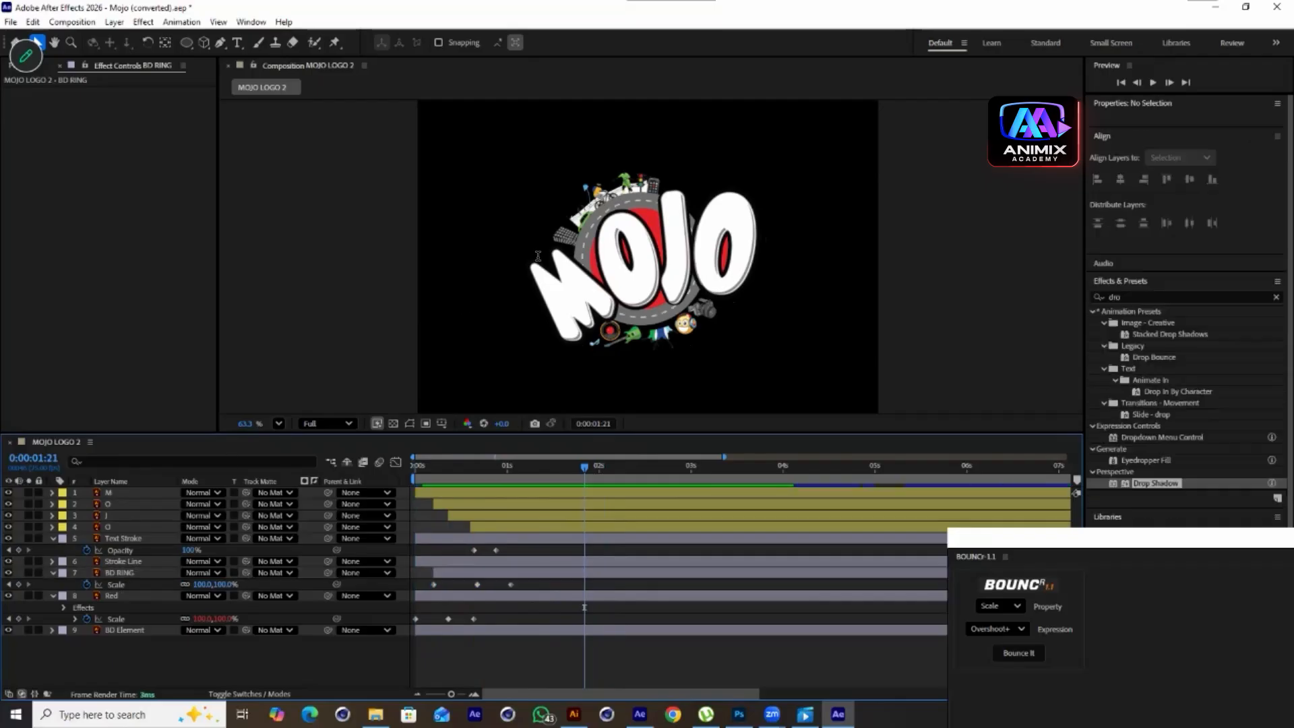
pyautogui.scroll(2, 538, 256)
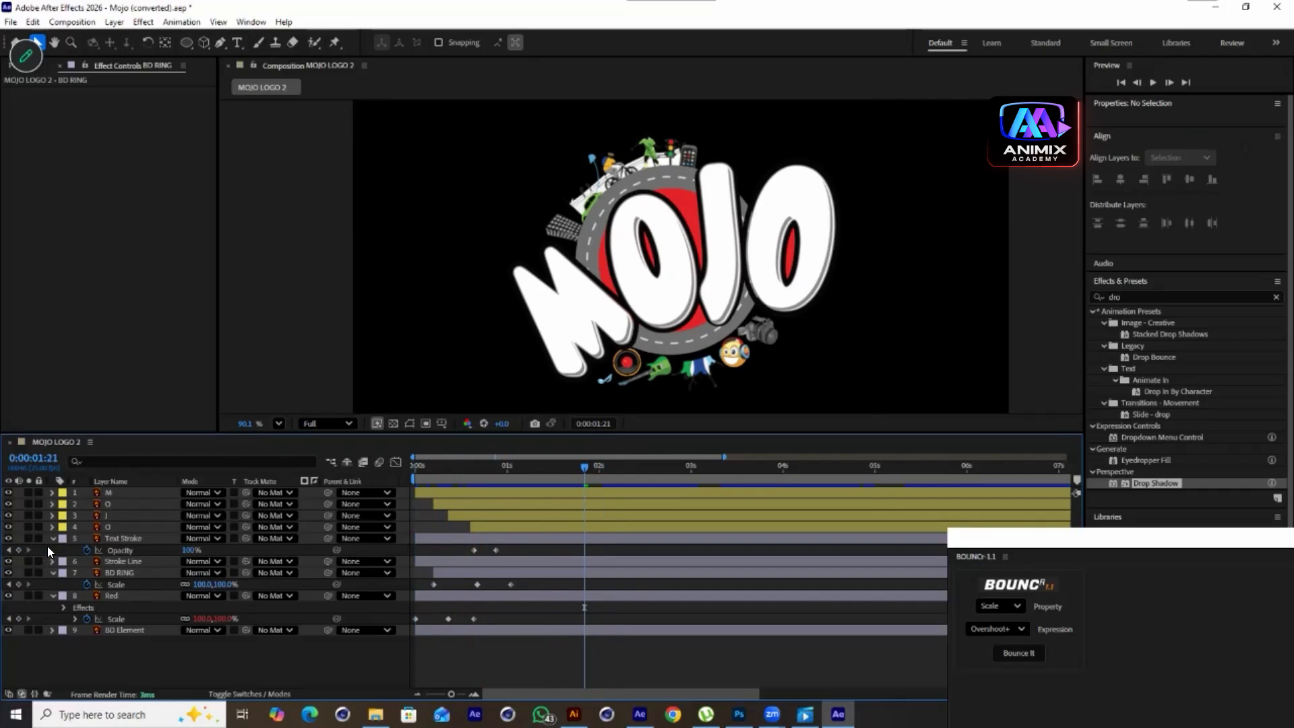
pyautogui.moveTo(604, 480); pyautogui.dragTo(409, 518)
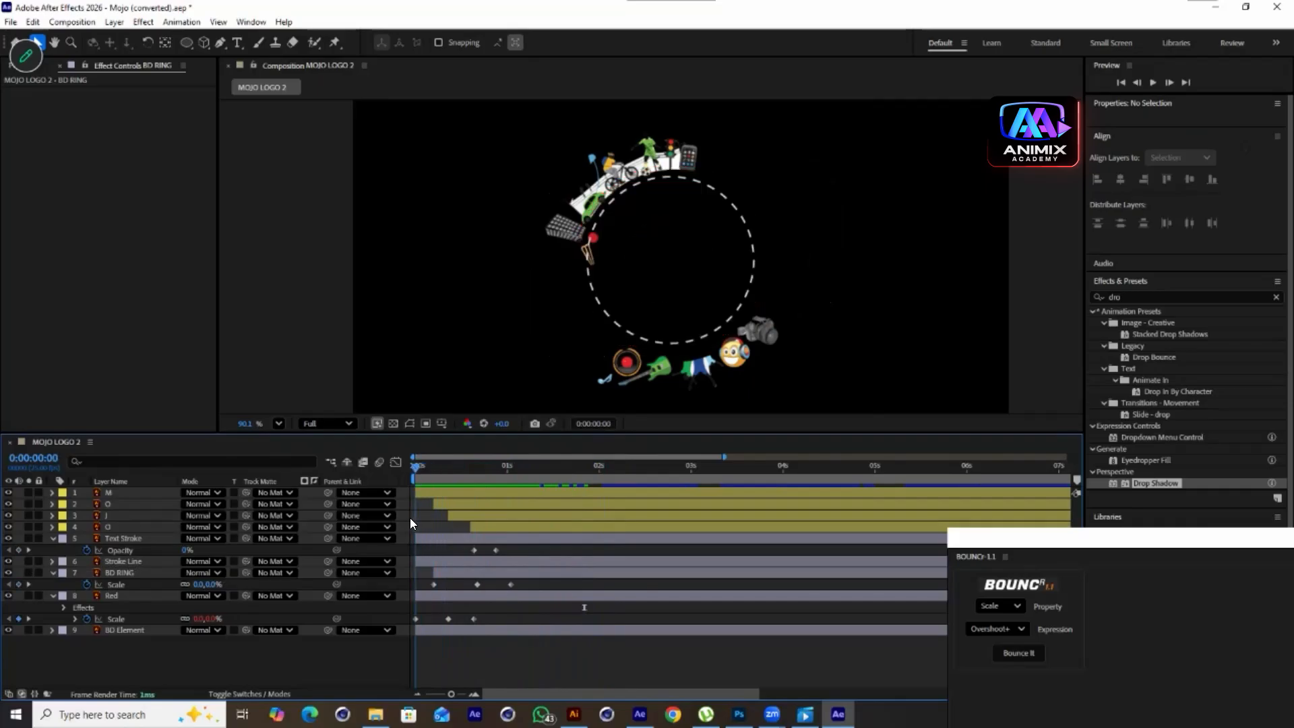
pyautogui.click(428, 557)
pyautogui.press('s')
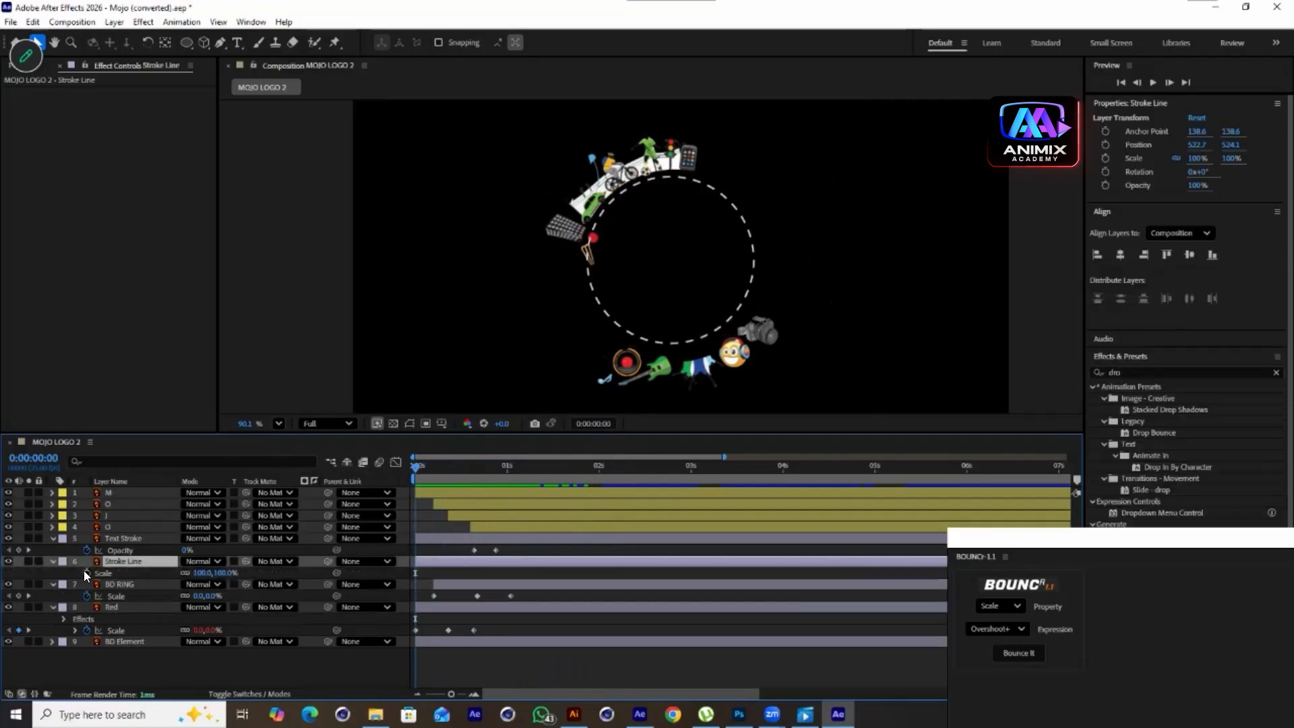
pyautogui.click(86, 572)
pyautogui.click(456, 466)
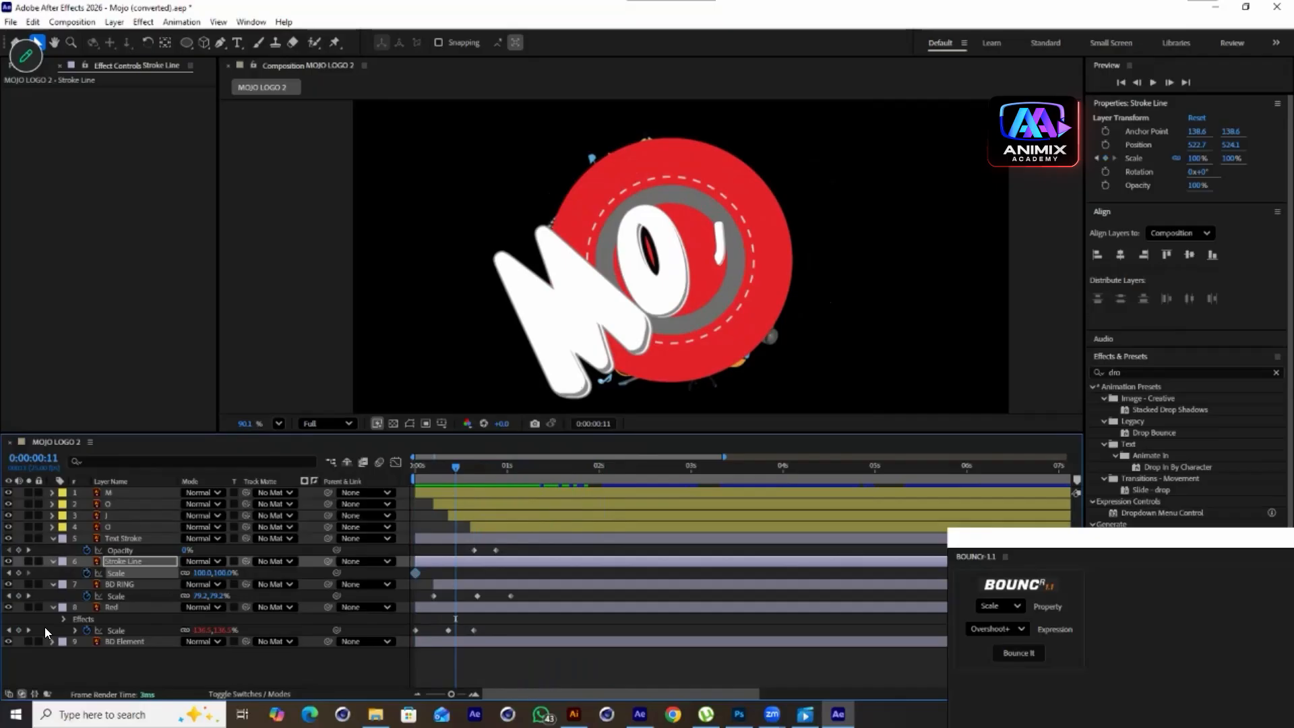
pyautogui.click(18, 572)
pyautogui.click(449, 465)
pyautogui.click(418, 482)
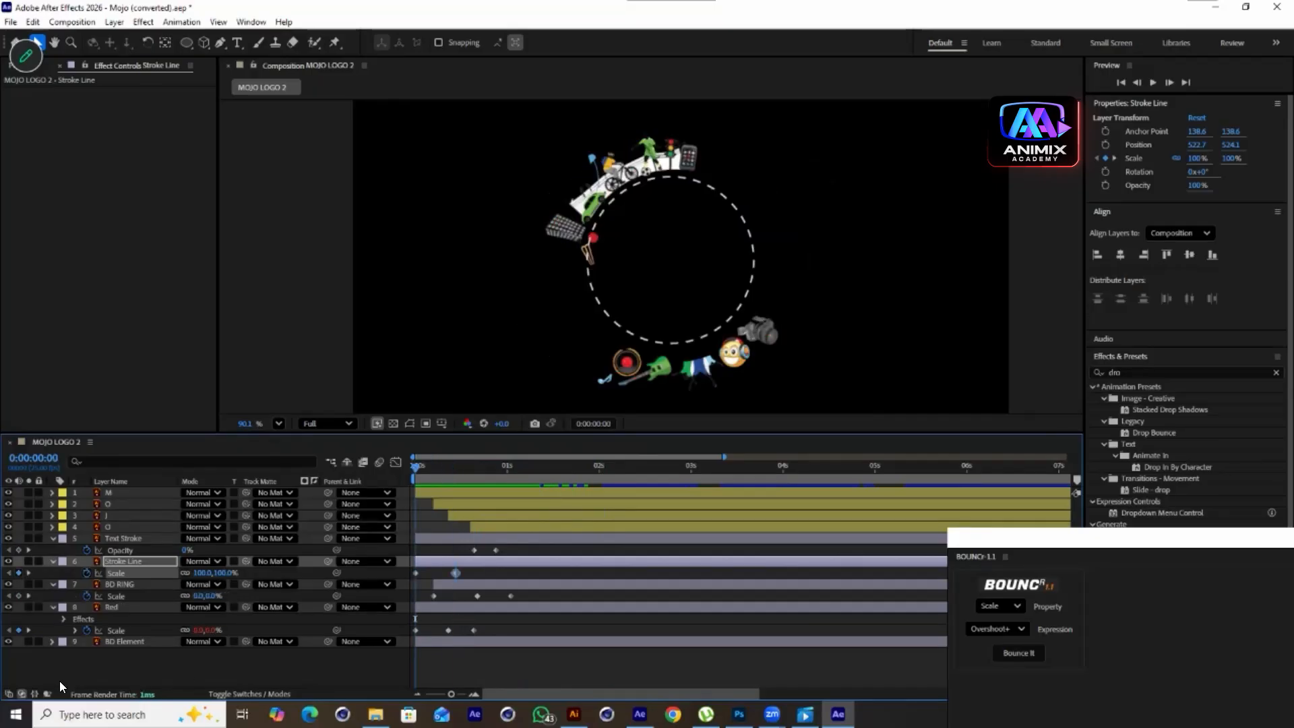
pyautogui.click(232, 572)
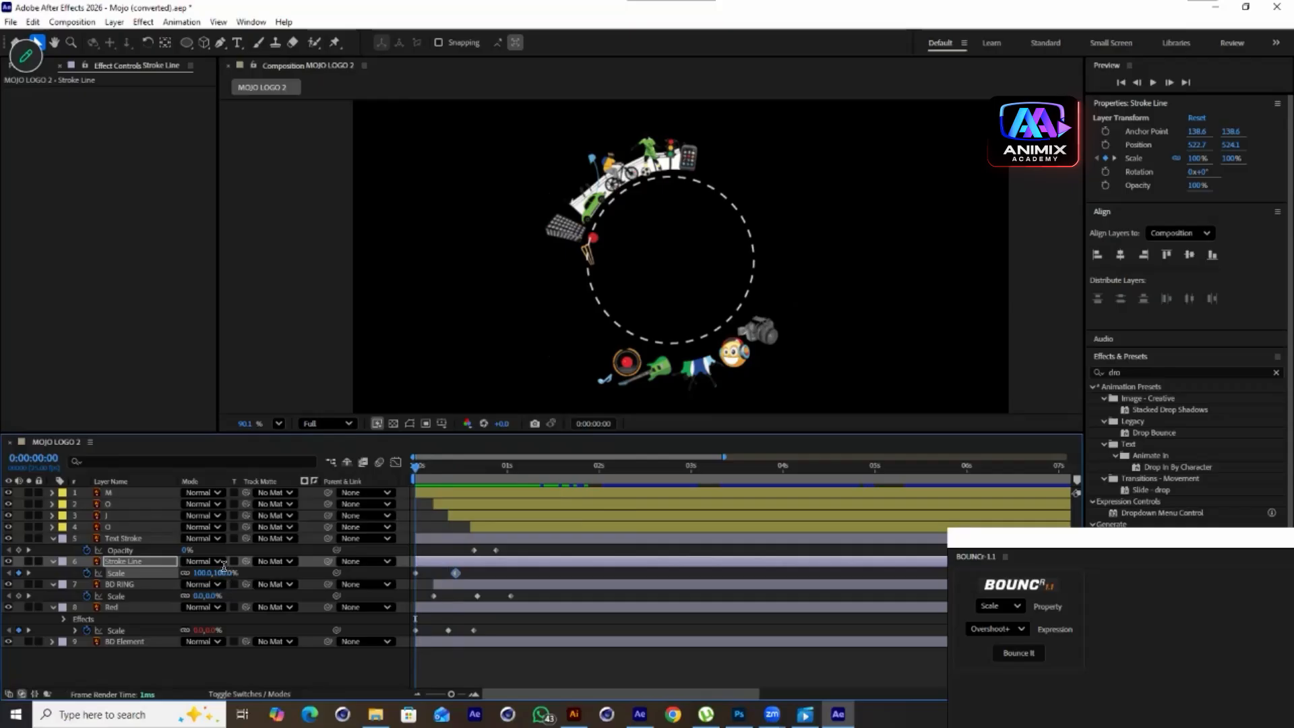
pyautogui.click(248, 651)
# Shift the Stroke Line layer later in the timeline and preview its scale-in
pyautogui.moveTo(418, 465); pyautogui.dragTo(492, 507)
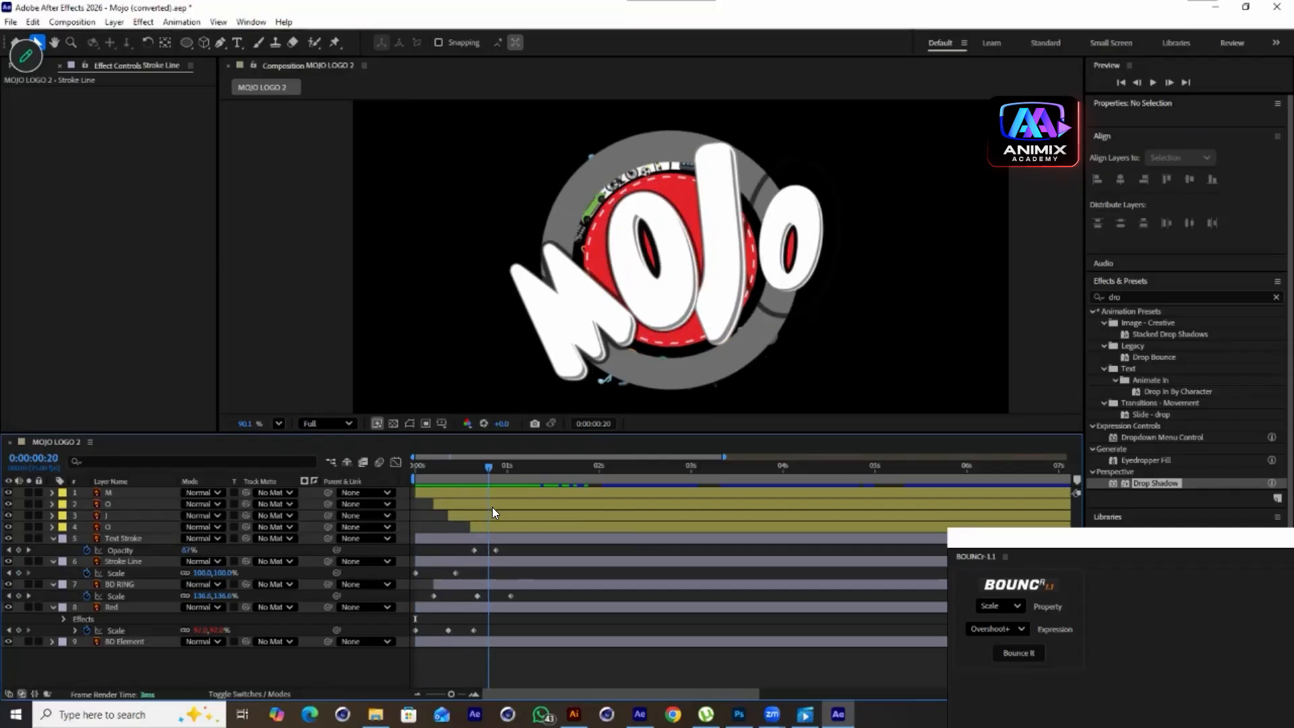
pyautogui.click(447, 563)
pyautogui.moveTo(477, 467)
pyautogui.mouseDown()
pyautogui.moveTo(472, 497)
pyautogui.moveTo(503, 478)
pyautogui.moveTo(516, 492)
pyautogui.mouseUp()
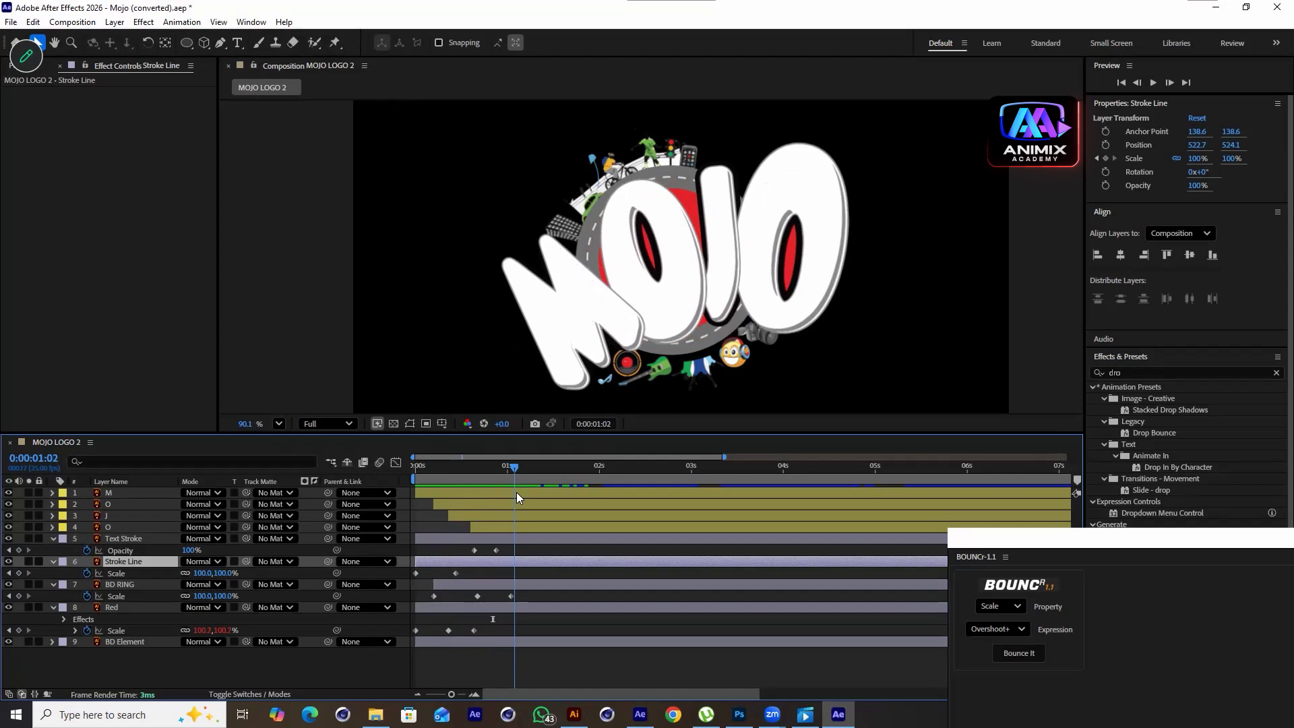
pyautogui.moveTo(437, 568); pyautogui.dragTo(517, 567)
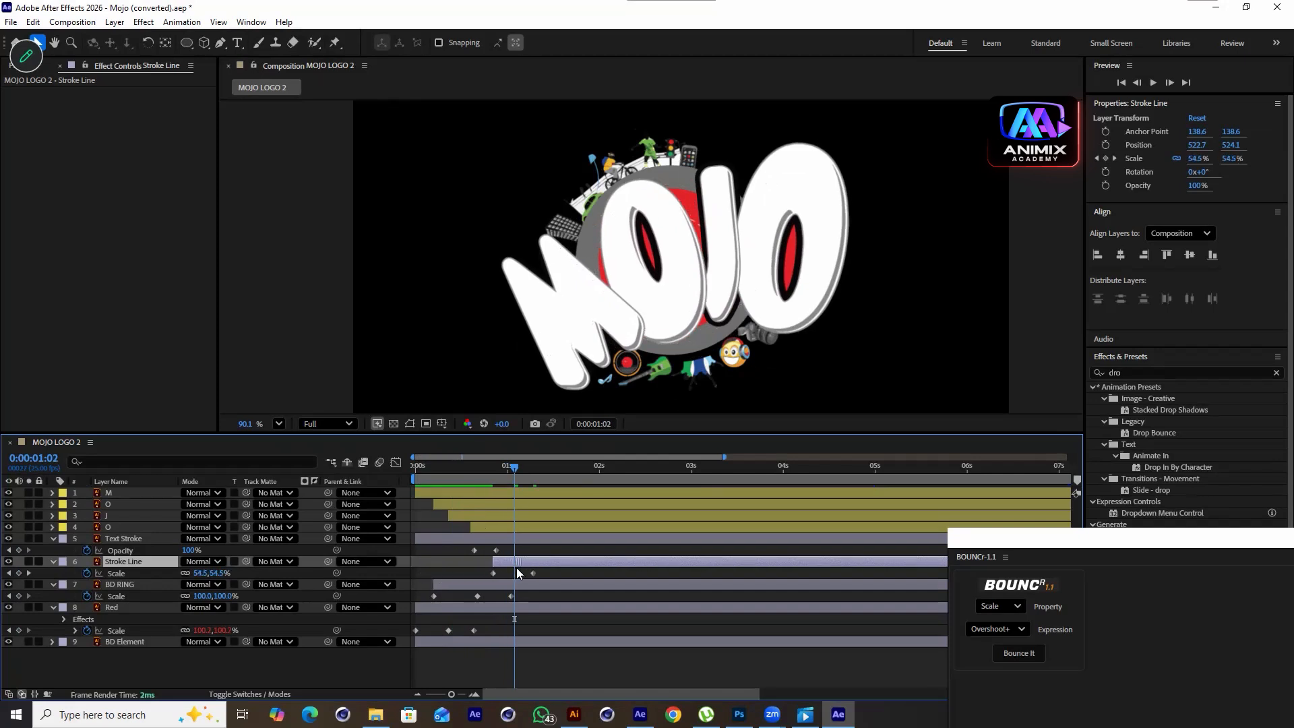
pyautogui.moveTo(515, 468); pyautogui.dragTo(471, 483)
pyautogui.press('space')
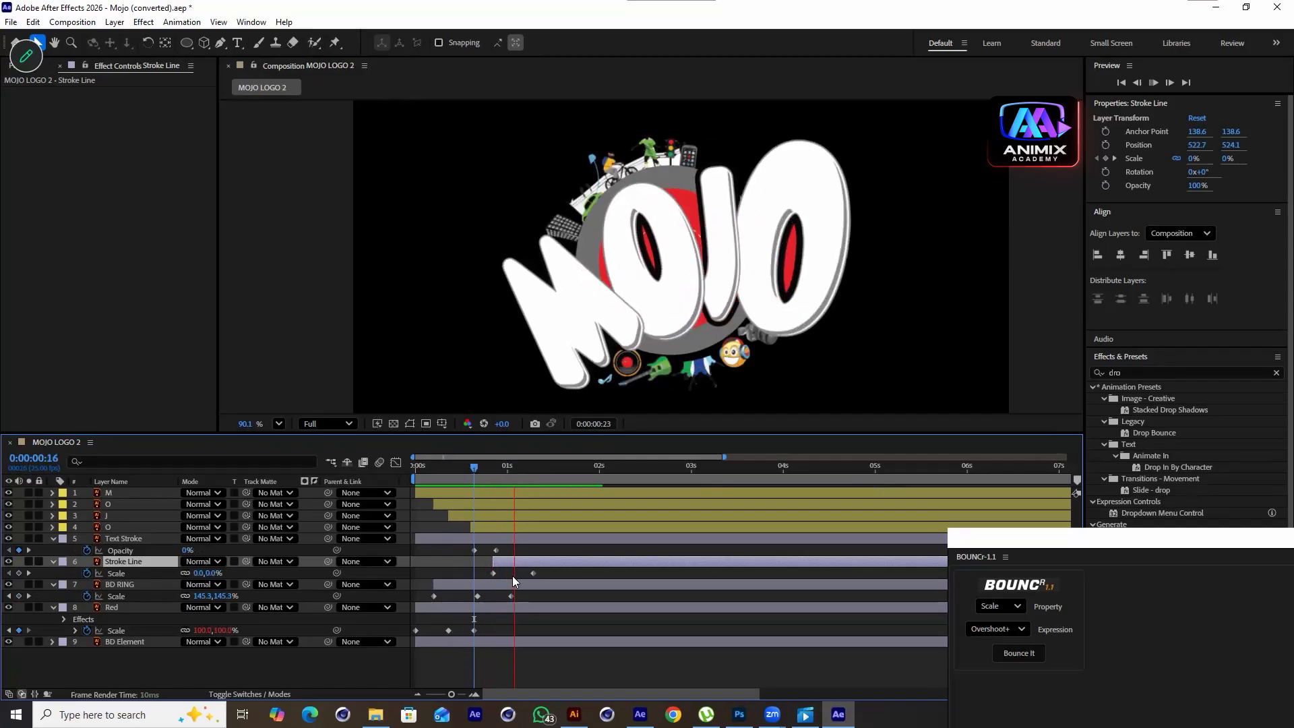
# Nudge the Stroke Line layer's start slightly earlier and scrub through its scale-in
pyautogui.moveTo(603, 466); pyautogui.dragTo(494, 563)
pyautogui.moveTo(536, 466)
pyautogui.mouseDown()
pyautogui.moveTo(480, 500)
pyautogui.moveTo(527, 535)
pyautogui.mouseUp()
pyautogui.moveTo(552, 556); pyautogui.dragTo(559, 513)
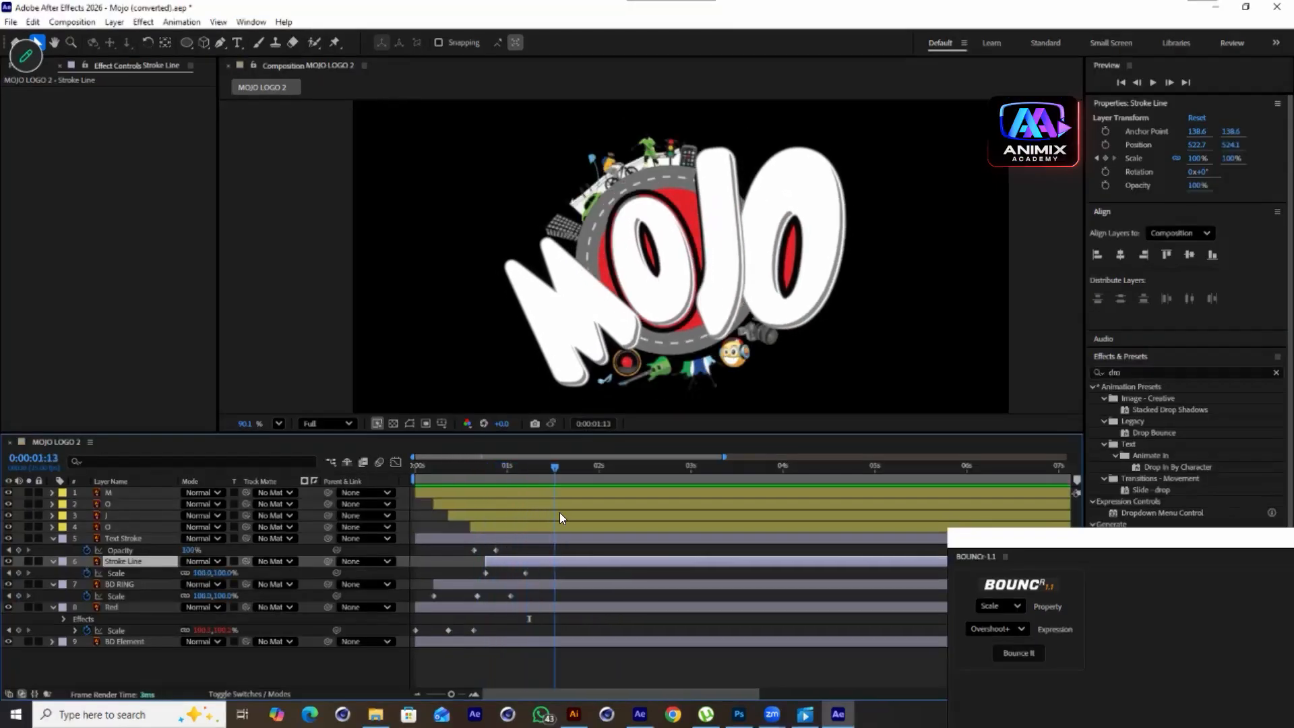
pyautogui.moveTo(552, 463); pyautogui.dragTo(488, 512)
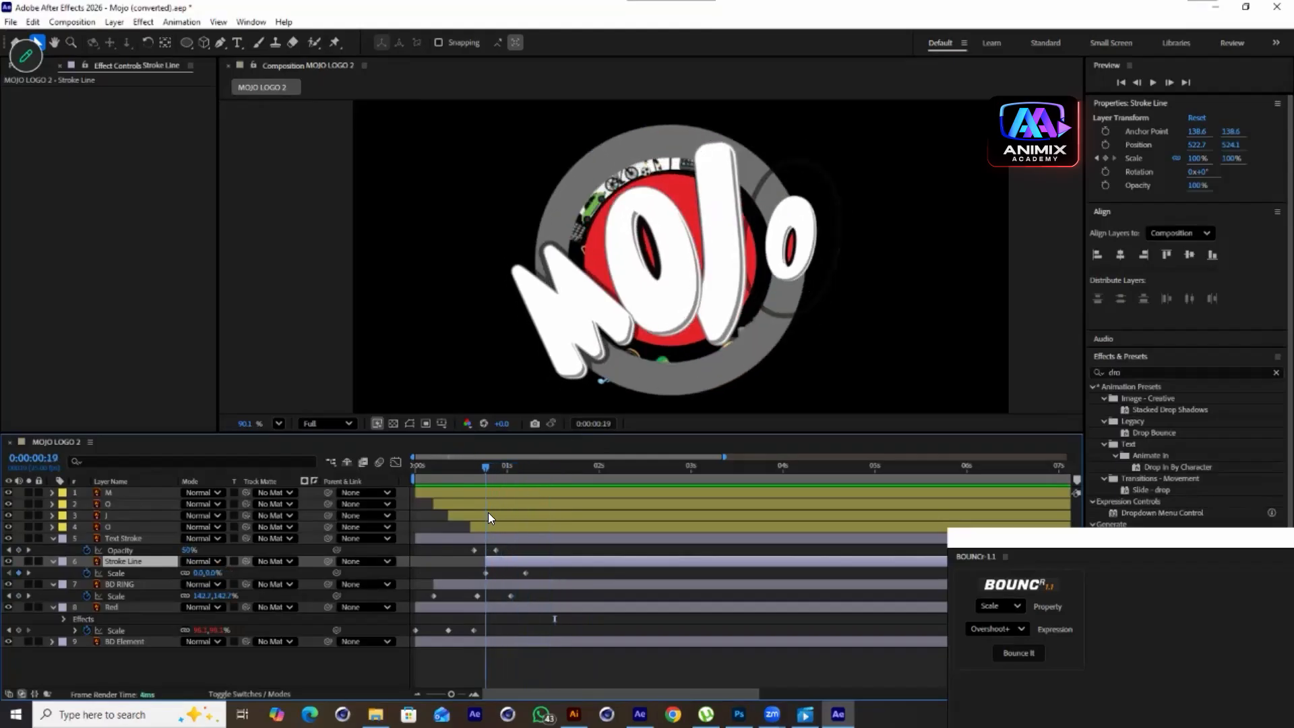
# Keyframe the Stroke Line's Rotation at 0:19 and set 2 revolutions at 5 seconds
pyautogui.press('r')
pyautogui.click(87, 573)
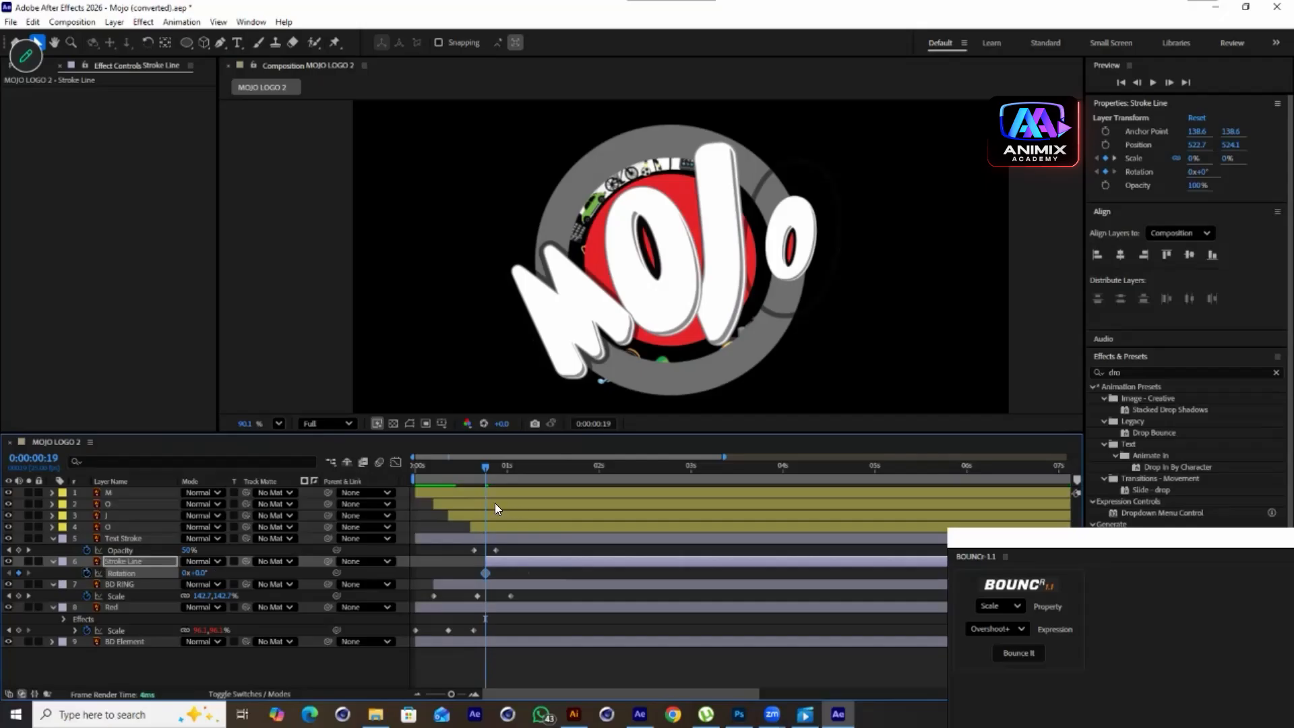
pyautogui.moveTo(495, 465); pyautogui.dragTo(875, 569)
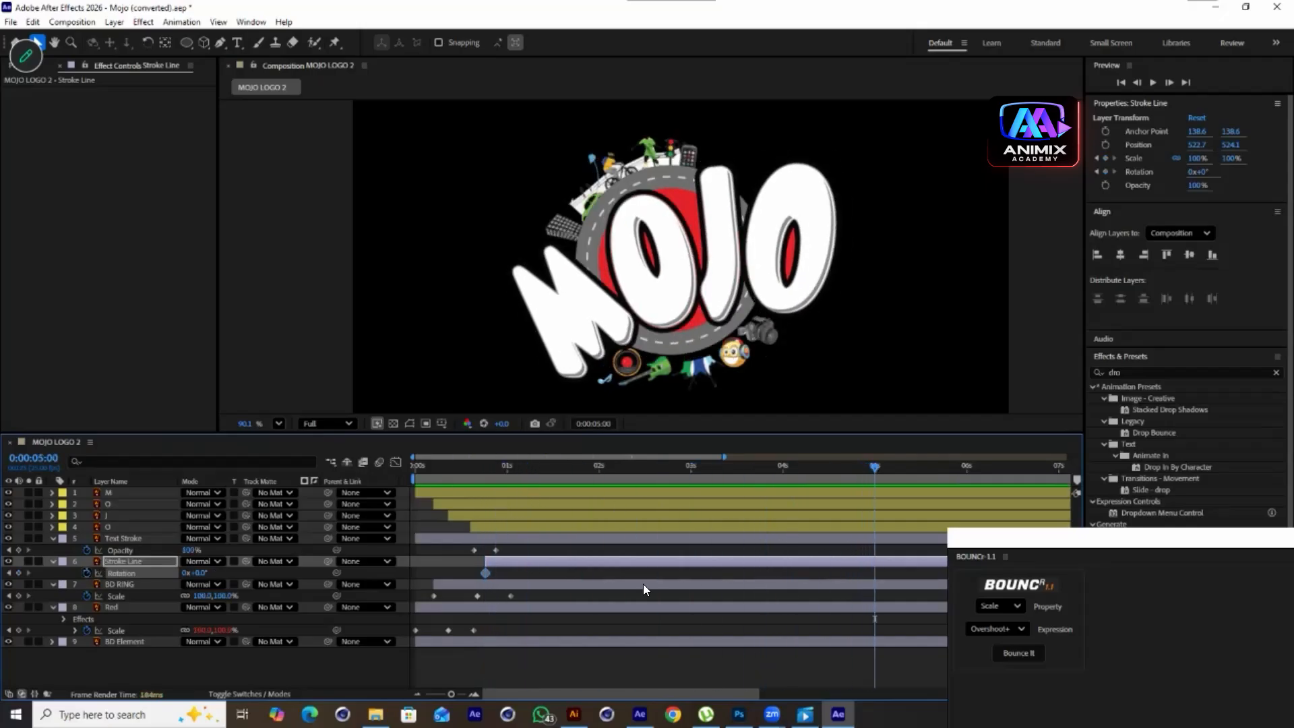
pyautogui.moveTo(201, 572); pyautogui.dragTo(228, 572)
pyautogui.hotkey('ctrl', 'z')
pyautogui.click(186, 574)
pyautogui.write('2')
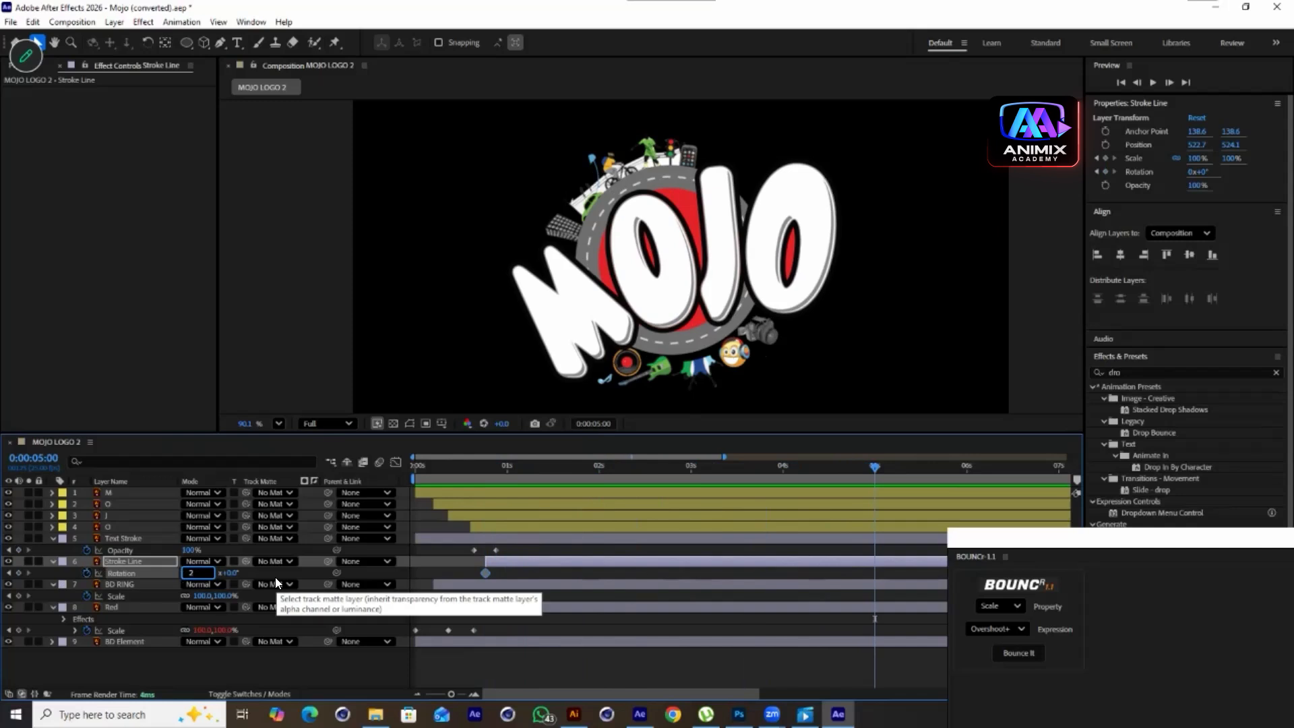
pyautogui.click(295, 665)
# Preview, re-enter 2 revolutions on the 5-second Rotation keyframe, and preview again
pyautogui.moveTo(875, 467); pyautogui.dragTo(222, 521)
pyautogui.press('space')
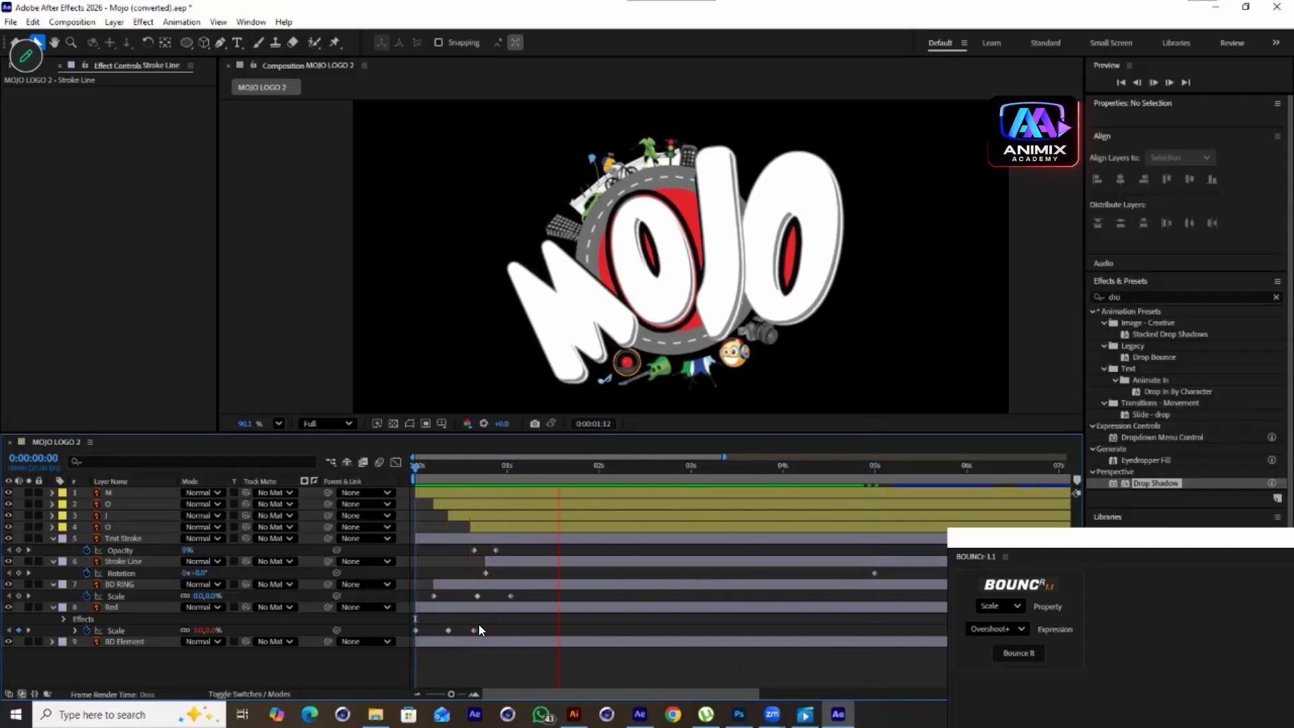
pyautogui.press('space')
pyautogui.press('k')
pyautogui.click(182, 572)
pyautogui.write('2')
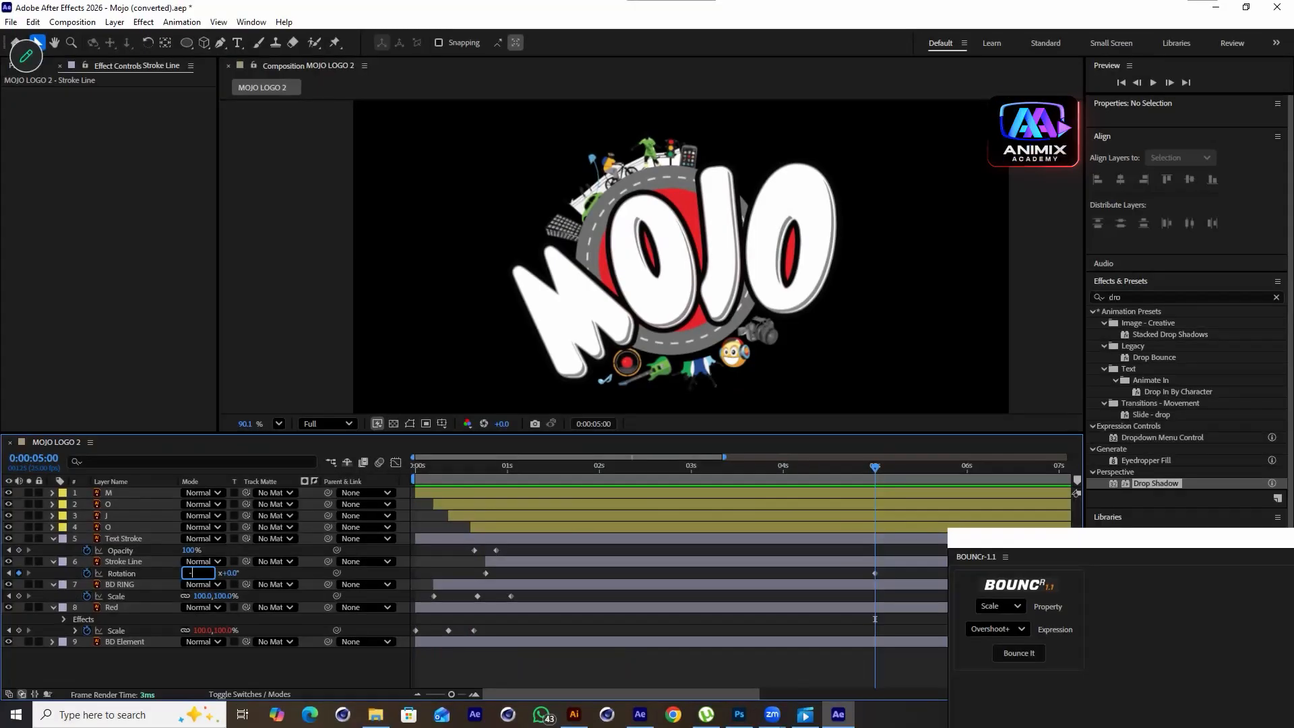
pyautogui.press('Return')
pyautogui.press('space')
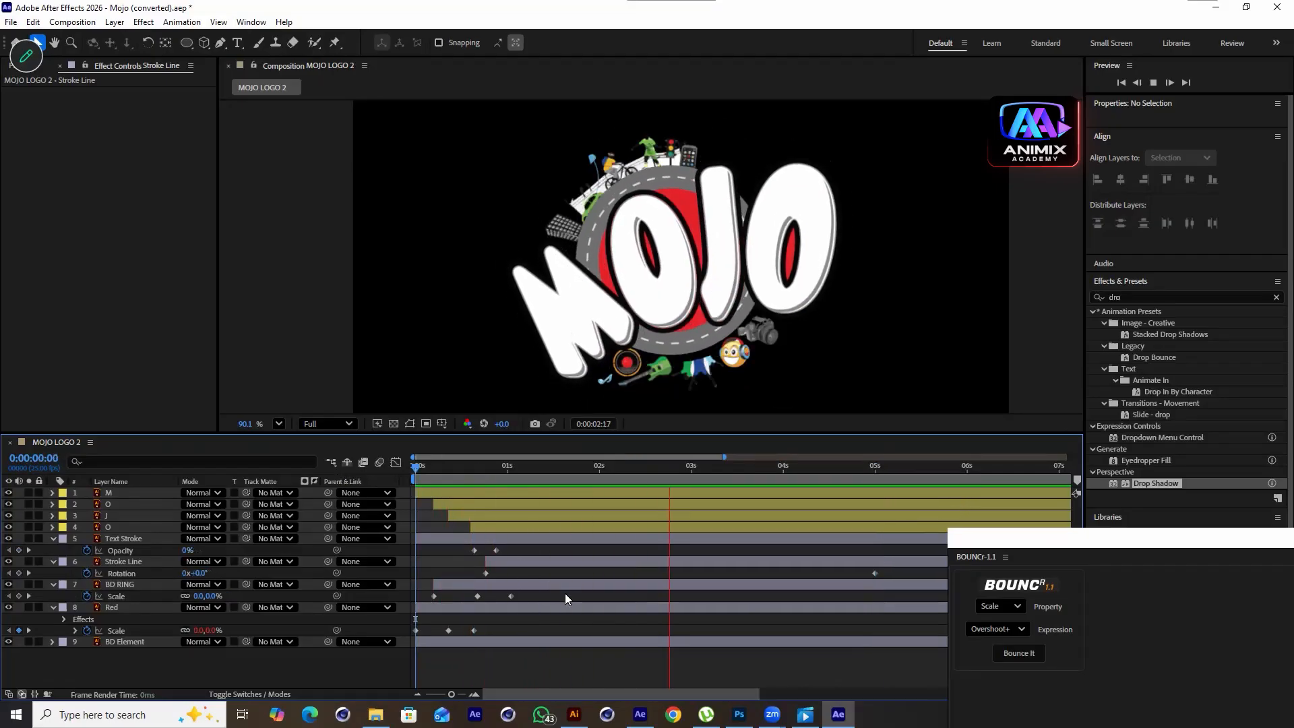
pyautogui.press('space')
# Set the Stroke Line's Rotation at 5 seconds to 0x+67°
pyautogui.moveTo(754, 480); pyautogui.dragTo(868, 541)
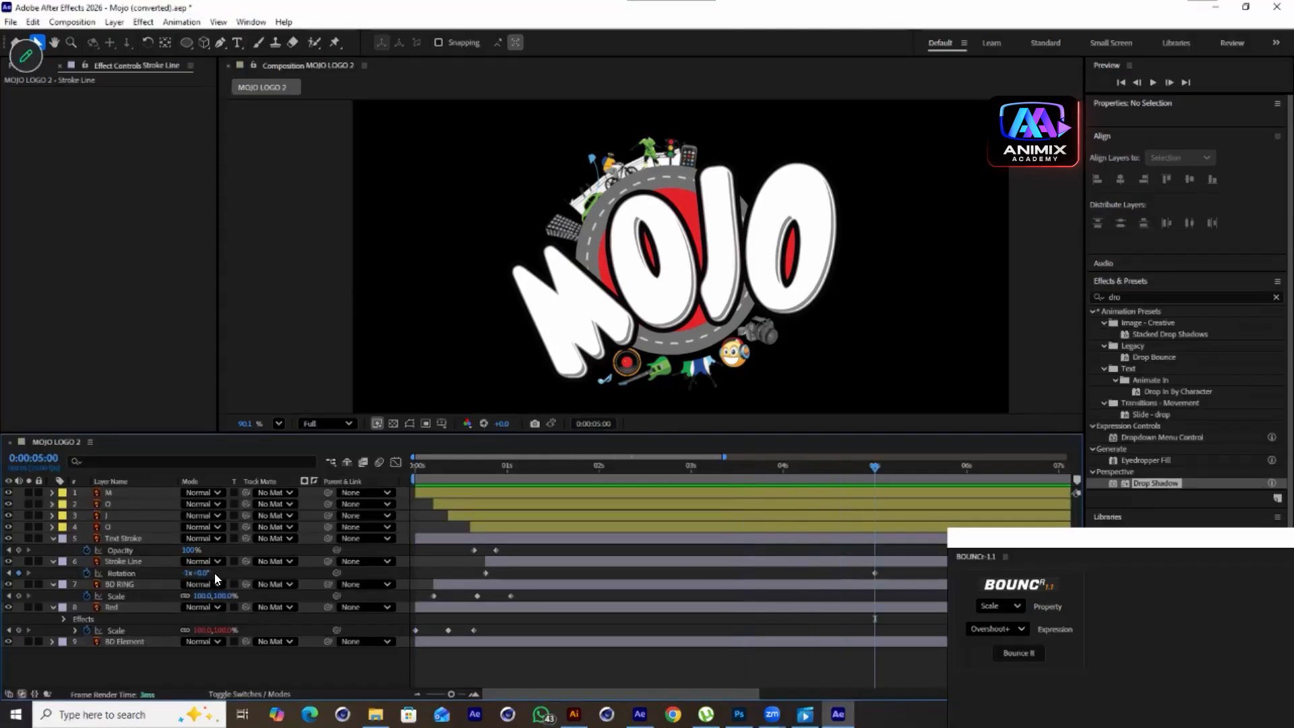
pyautogui.click(182, 573)
pyautogui.press('Return')
pyautogui.moveTo(201, 573); pyautogui.dragTo(219, 576)
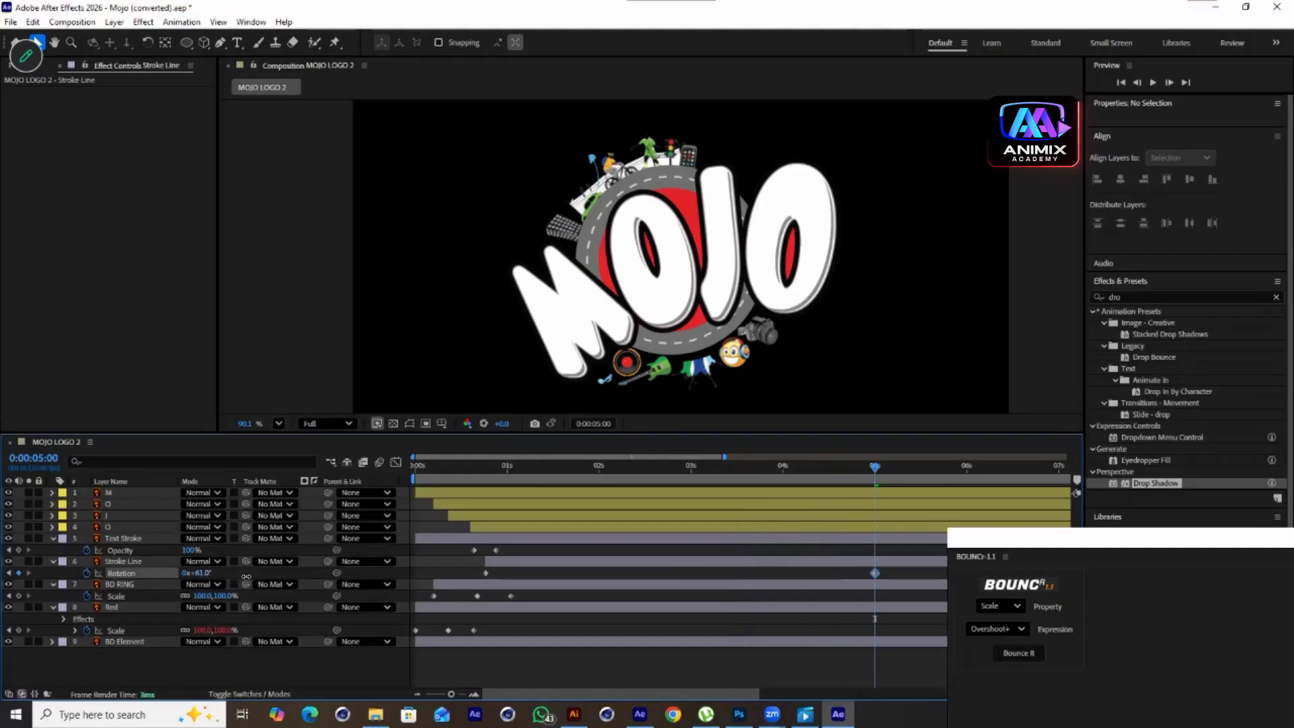
pyautogui.moveTo(250, 576); pyautogui.dragTo(251, 576)
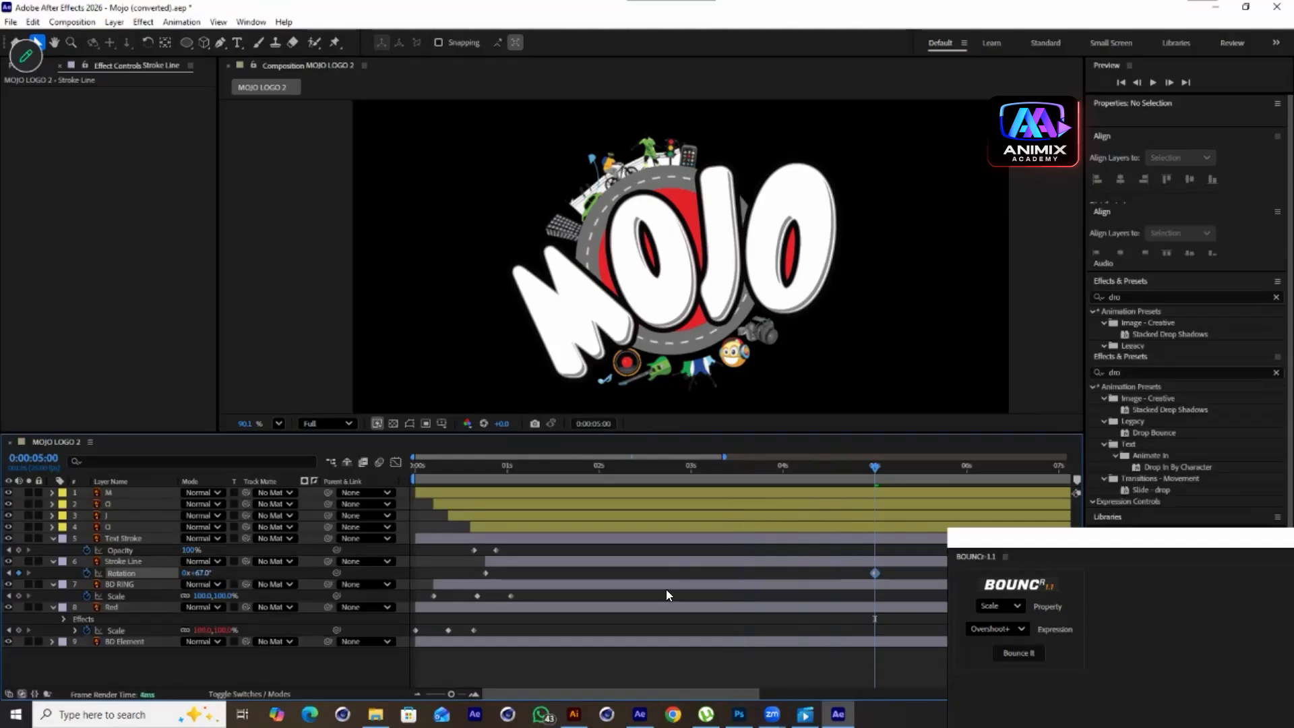
# Preview the Stroke Line's rotation and scrub through it
pyautogui.moveTo(836, 464); pyautogui.dragTo(301, 502)
pyautogui.press('space')
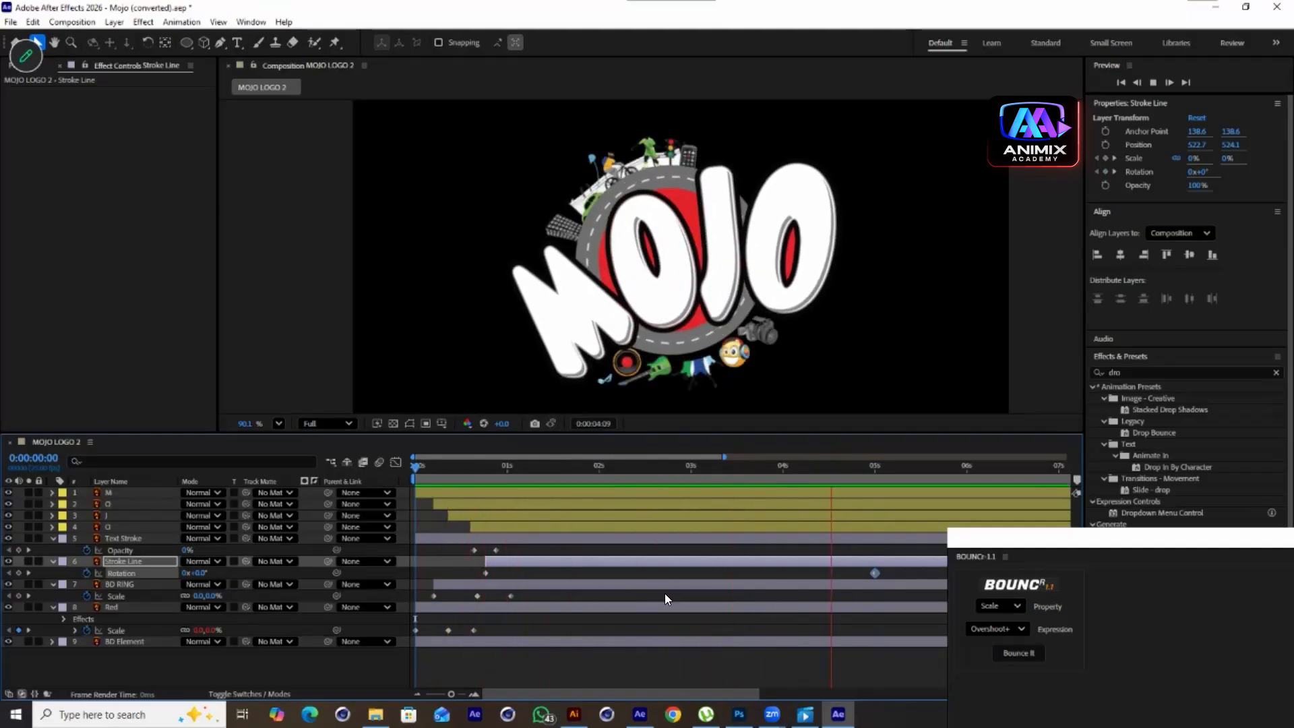
pyautogui.press('space')
pyautogui.moveTo(915, 470); pyautogui.dragTo(667, 562)
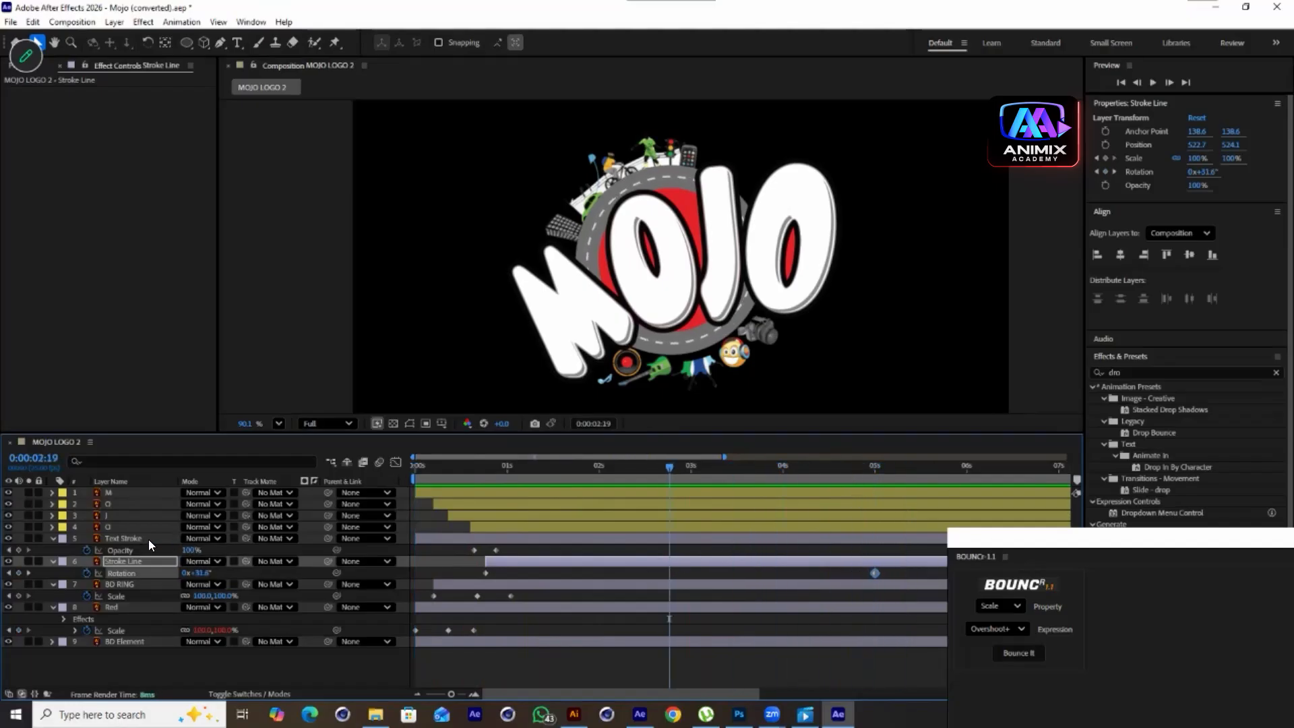
# Unhide the BD Element layer and add a Scale keyframe at 0:13
pyautogui.click(104, 641)
pyautogui.click(8, 641)
pyautogui.click(8, 641)
pyautogui.moveTo(672, 490); pyautogui.dragTo(463, 566)
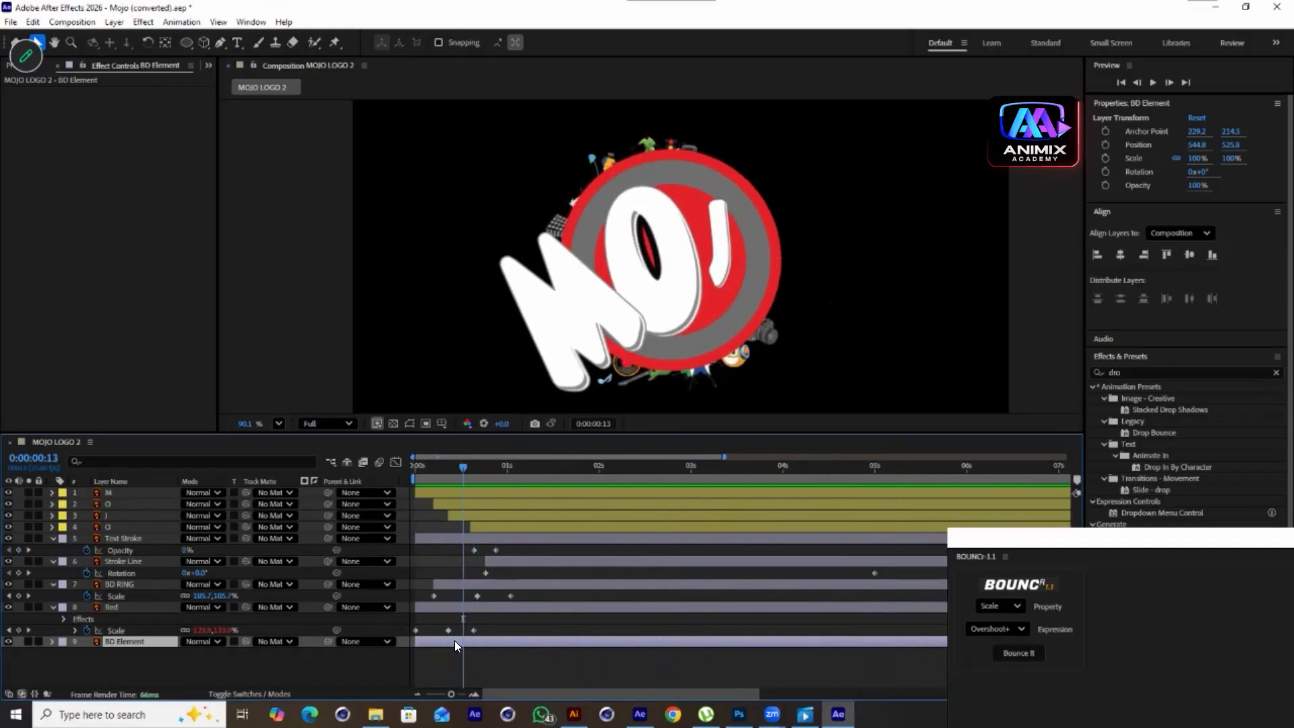
pyautogui.press('s')
pyautogui.click(86, 653)
pyautogui.moveTo(466, 469); pyautogui.dragTo(496, 497)
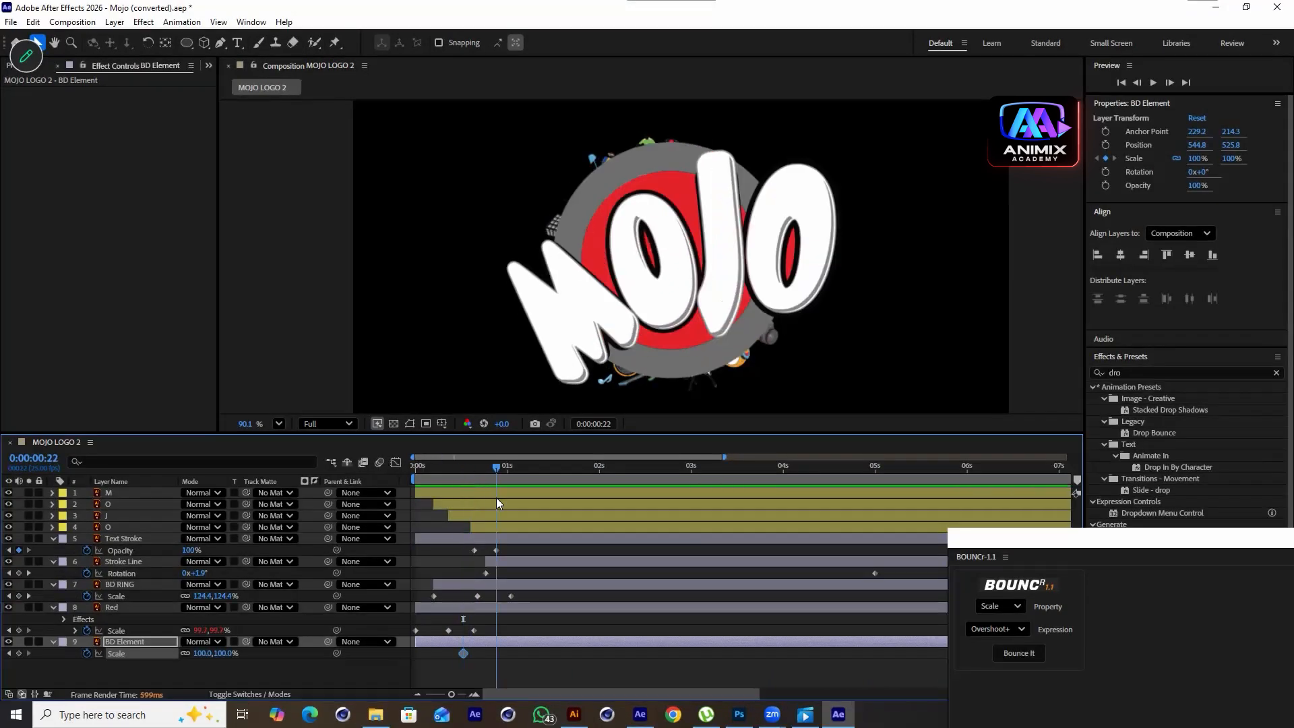
# Add BD Element Scale keyframes of 125% at 0:22 and 100% at 1:07
pyautogui.click(20, 653)
pyautogui.moveTo(501, 467); pyautogui.dragTo(529, 496)
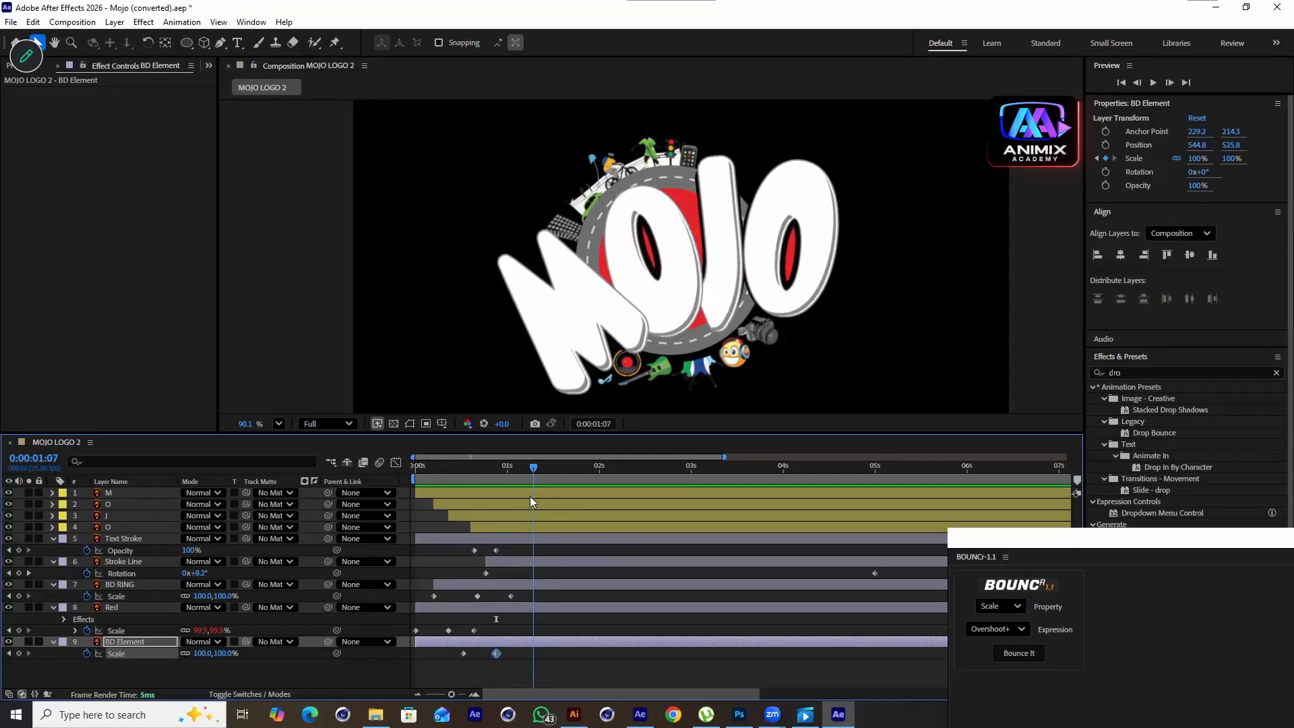
pyautogui.click(463, 654)
pyautogui.moveTo(533, 469); pyautogui.dragTo(499, 513)
pyautogui.moveTo(225, 653); pyautogui.dragTo(239, 653)
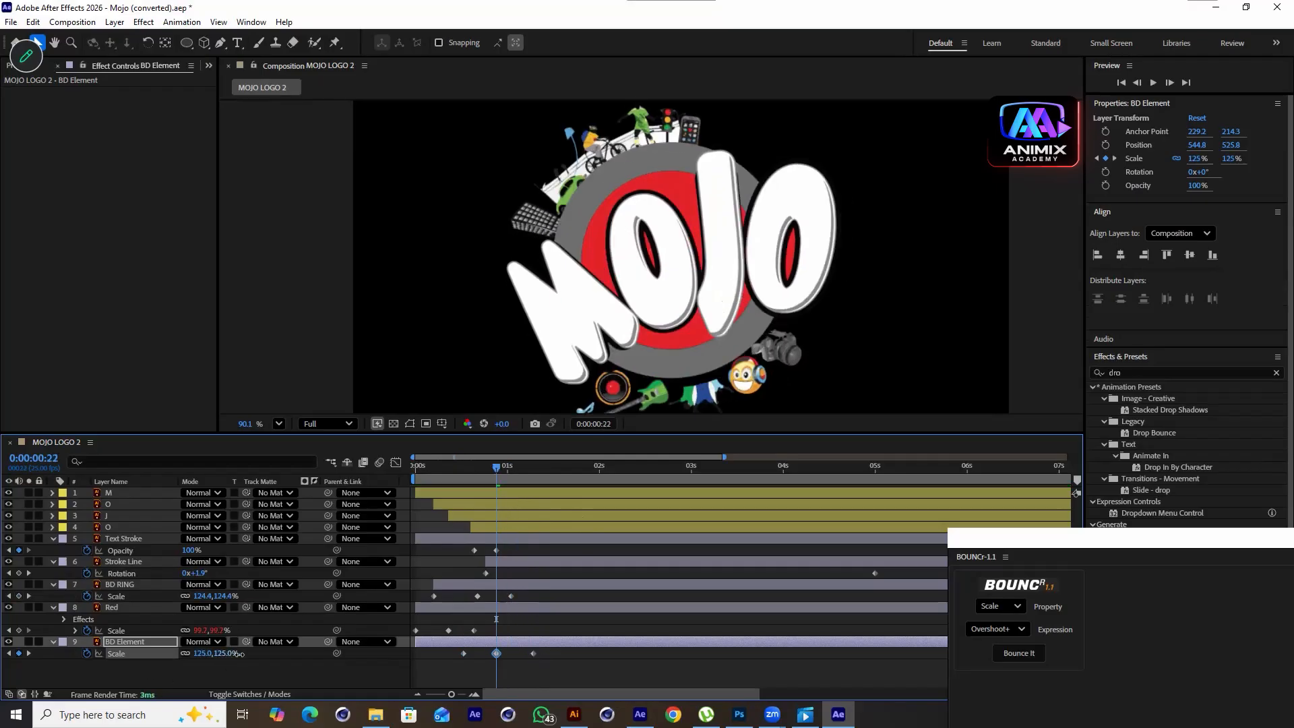
# Set BD Element's Scale at 0:13 to 0%
pyautogui.moveTo(498, 467); pyautogui.dragTo(461, 514)
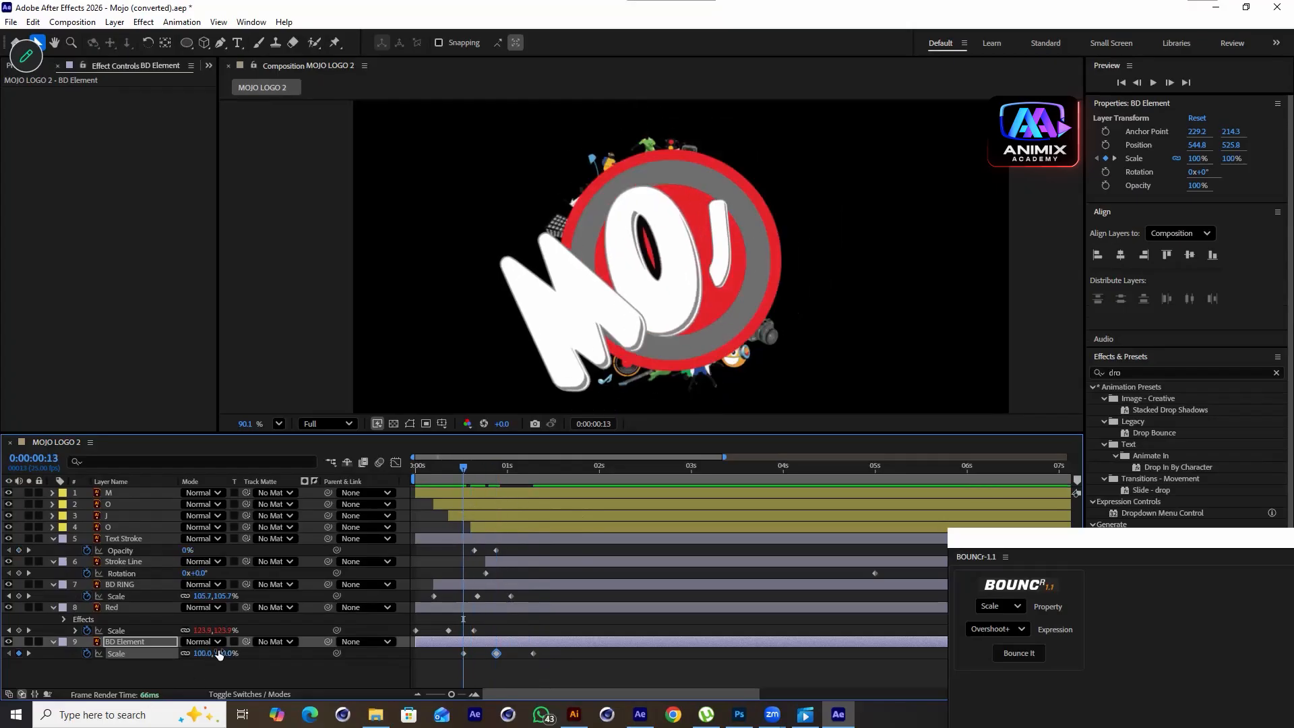
pyautogui.click(395, 684)
pyautogui.click(539, 642)
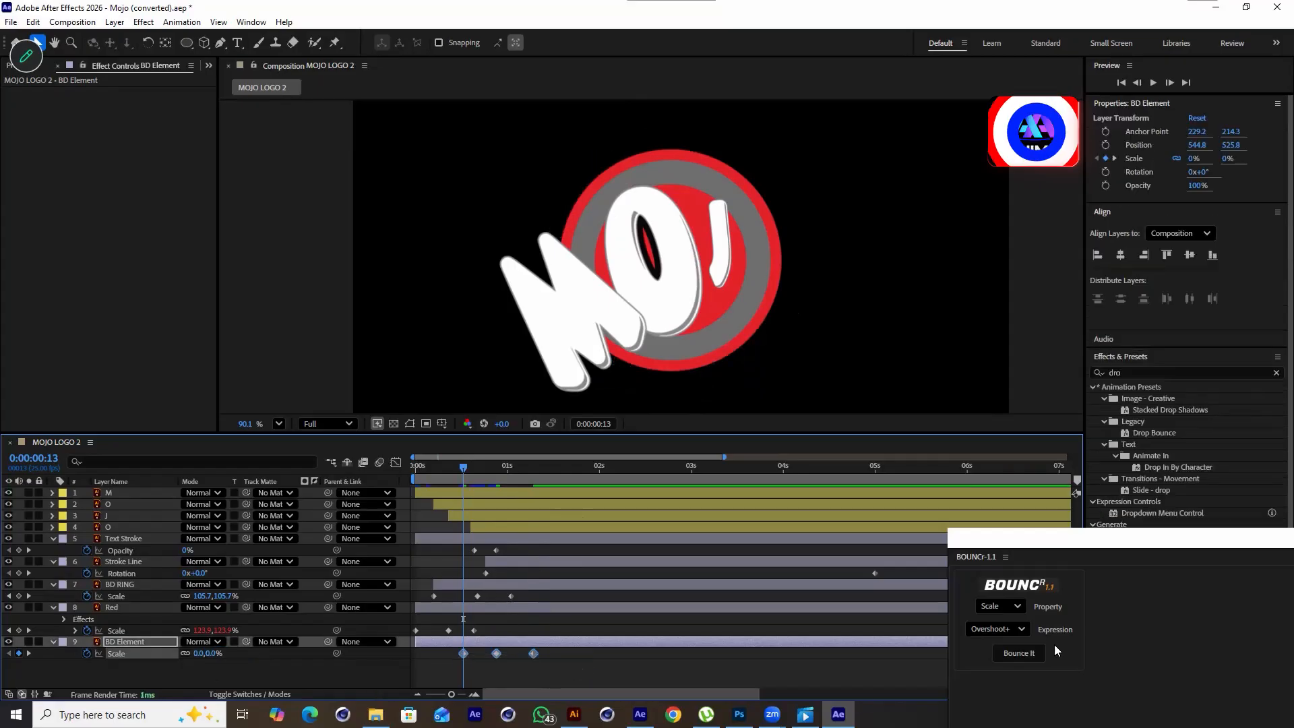
# Apply Bounce It with Overshoot to BD Element's Scale keyframes and preview
pyautogui.click(1019, 653)
pyautogui.press('space')
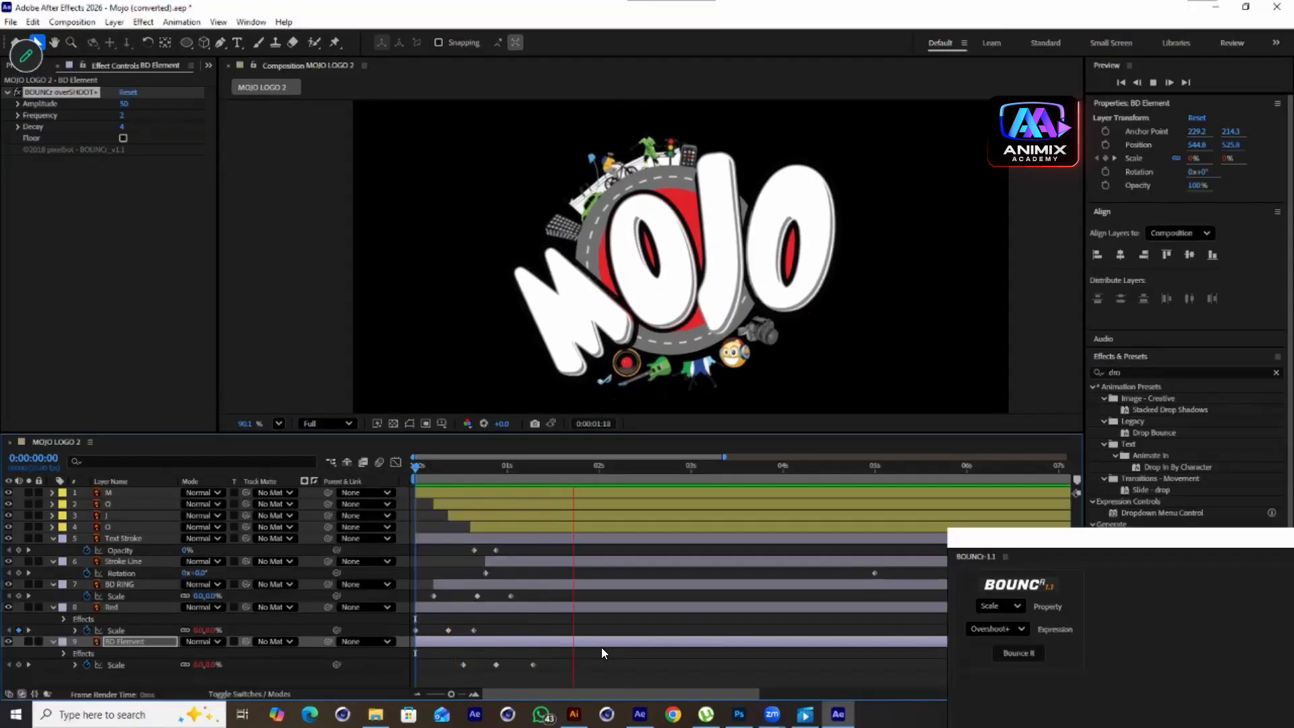
pyautogui.press('space')
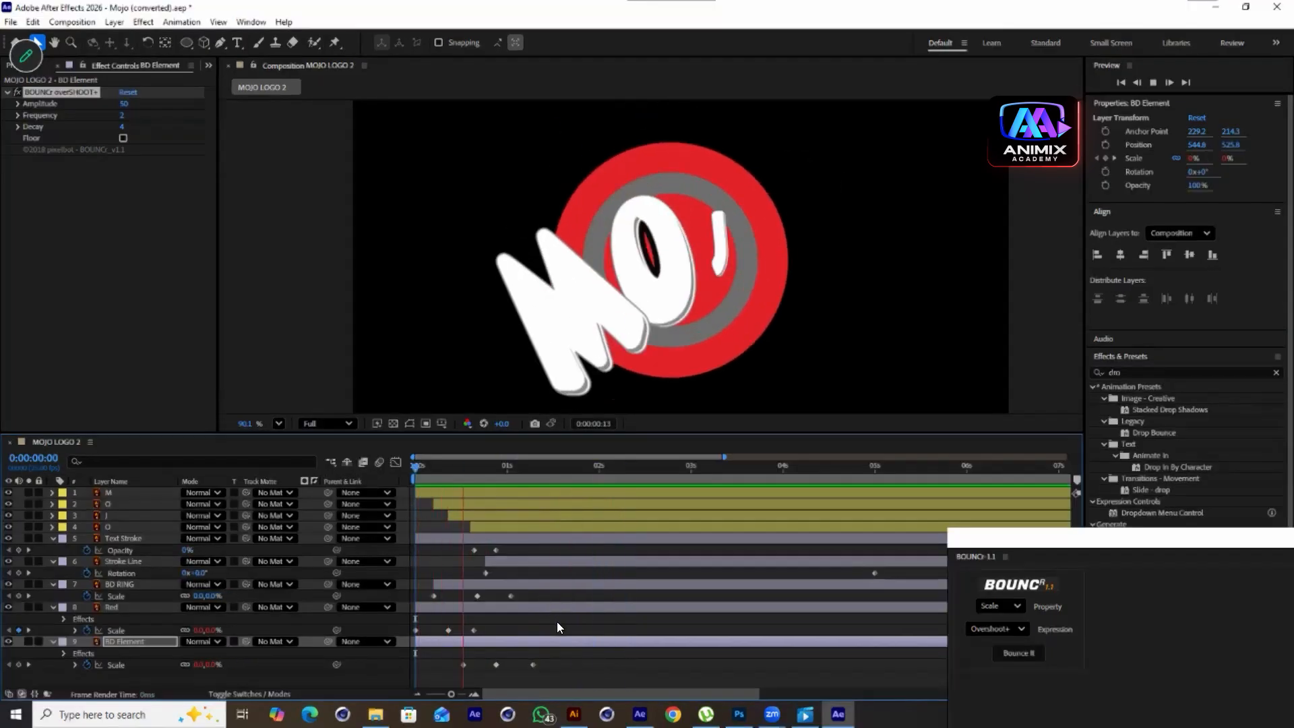
pyautogui.press('space')
# Add a Rotation keyframe to BD Element at 0:13
pyautogui.moveTo(597, 476); pyautogui.dragTo(463, 541)
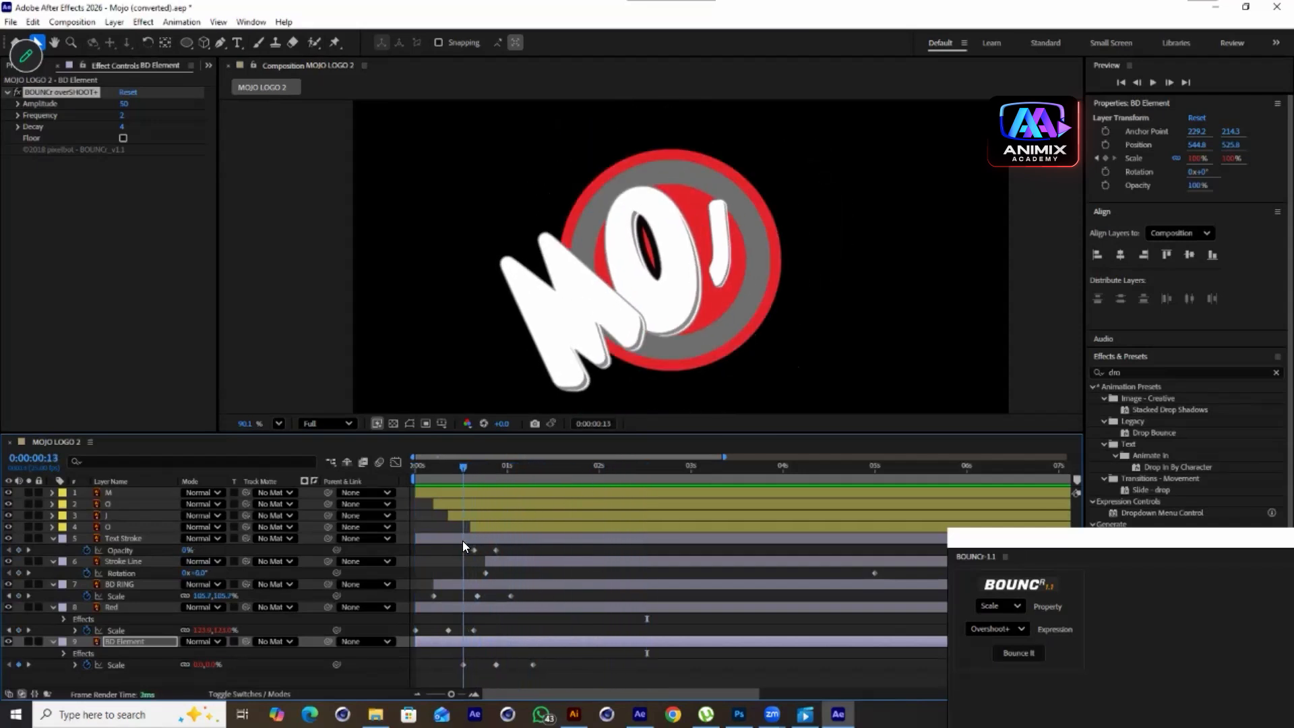
pyautogui.click(111, 640)
pyautogui.press('r')
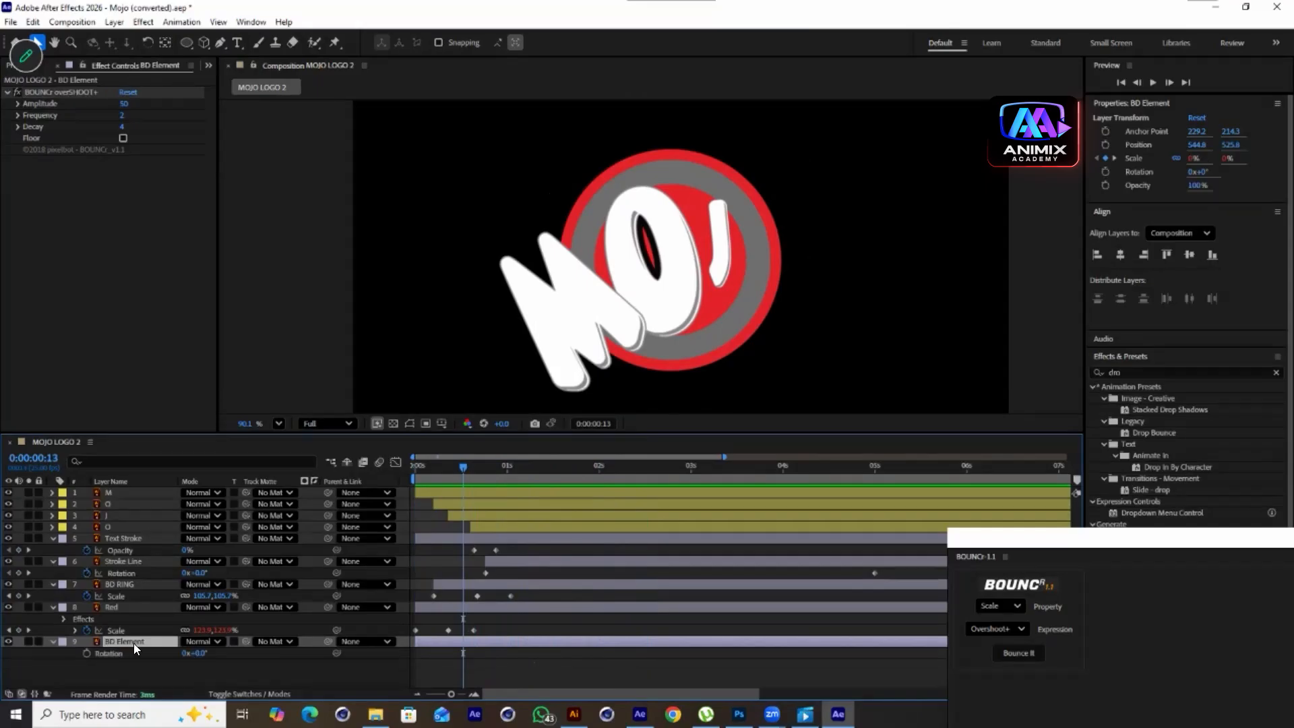
pyautogui.click(88, 654)
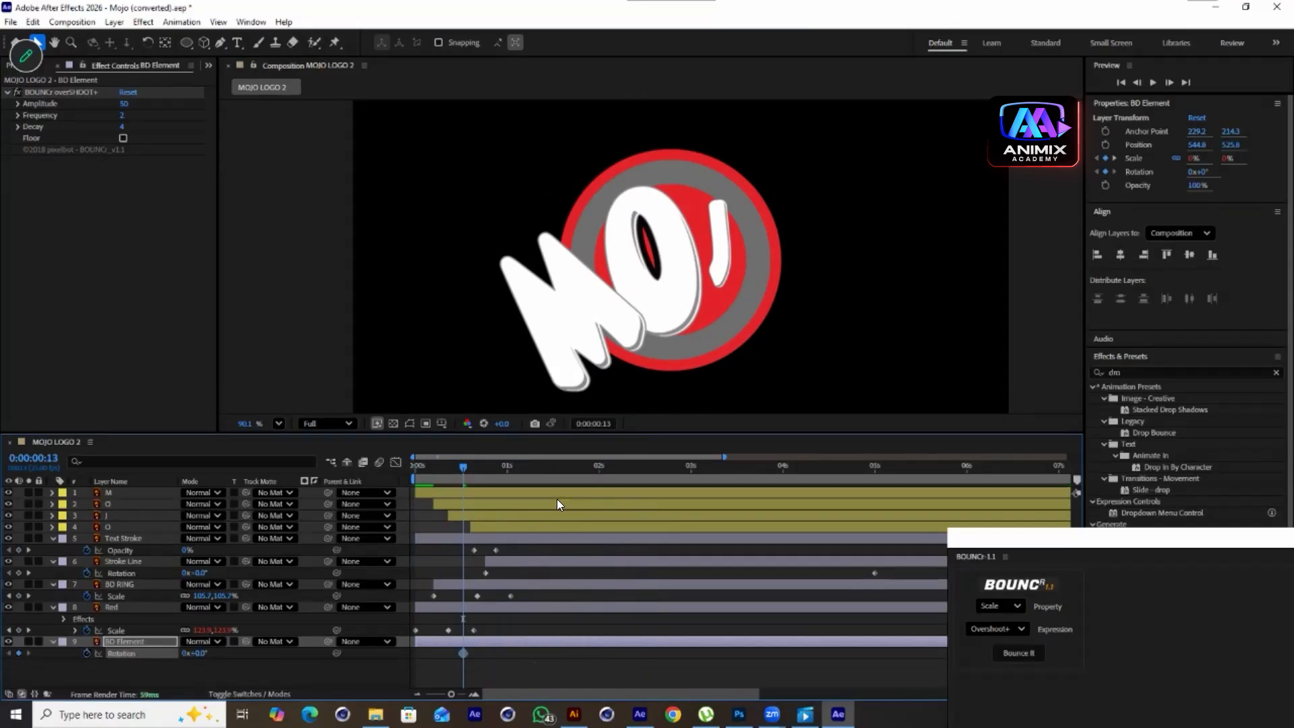
# Add a second BD Element Rotation keyframe at 5:00 with a slightly negative angle
pyautogui.moveTo(494, 469)
pyautogui.mouseDown()
pyautogui.moveTo(561, 505)
pyautogui.moveTo(803, 559)
pyautogui.moveTo(865, 606)
pyautogui.mouseUp()
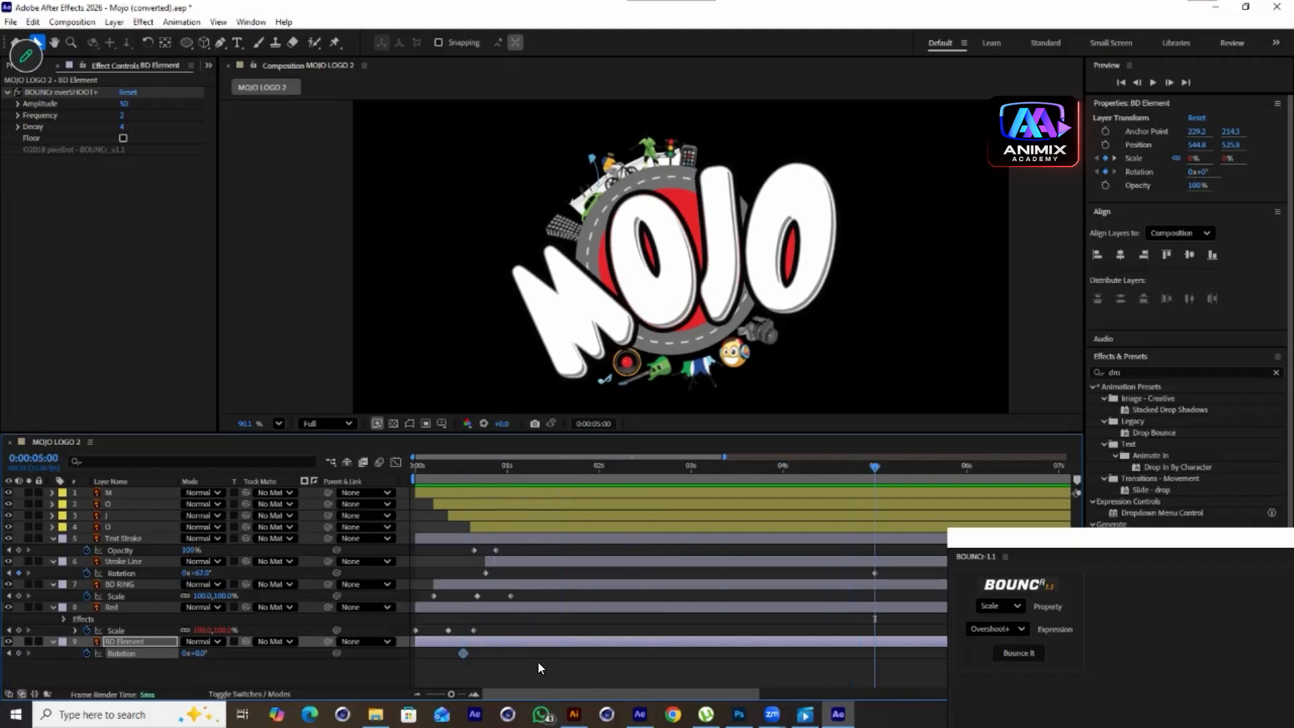
pyautogui.moveTo(200, 653)
pyautogui.mouseDown()
pyautogui.moveTo(219, 649)
pyautogui.moveTo(187, 653)
pyautogui.mouseUp()
# Set BD Element's Rotation at 0:13 to 35° and preview the animation
pyautogui.moveTo(890, 470); pyautogui.dragTo(459, 566)
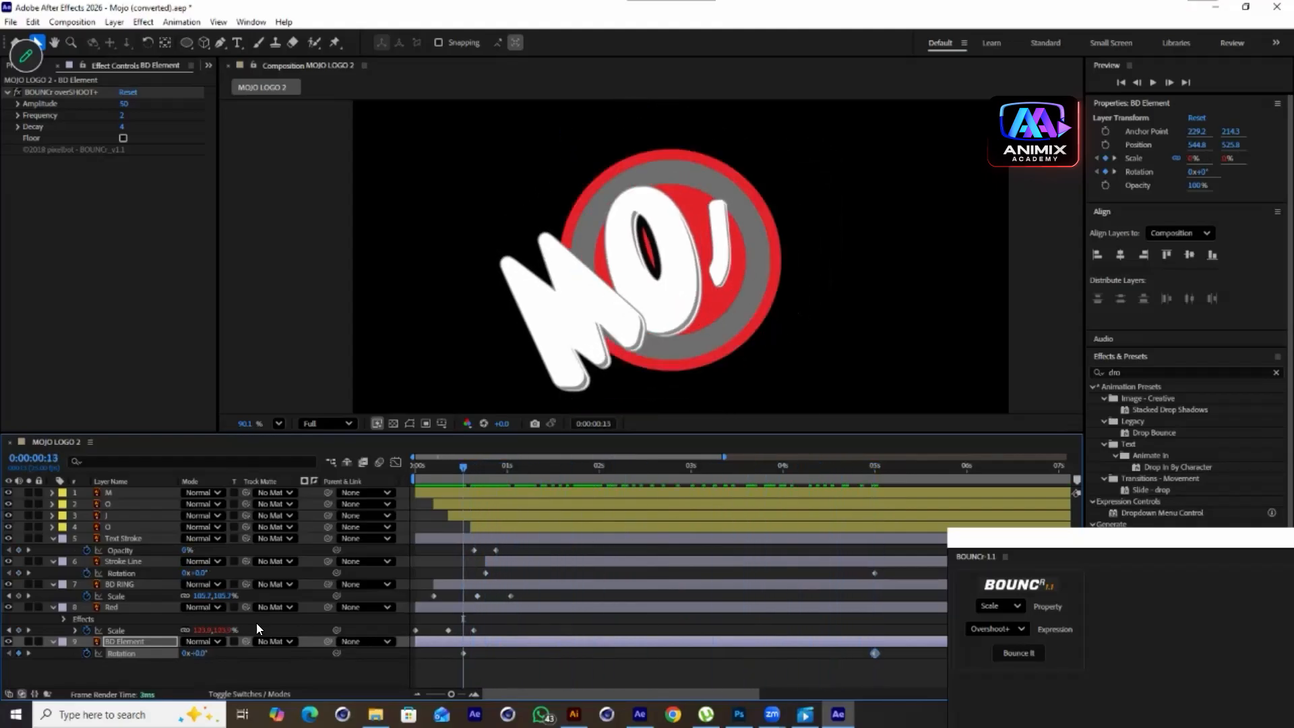
pyautogui.moveTo(200, 652); pyautogui.dragTo(208, 652)
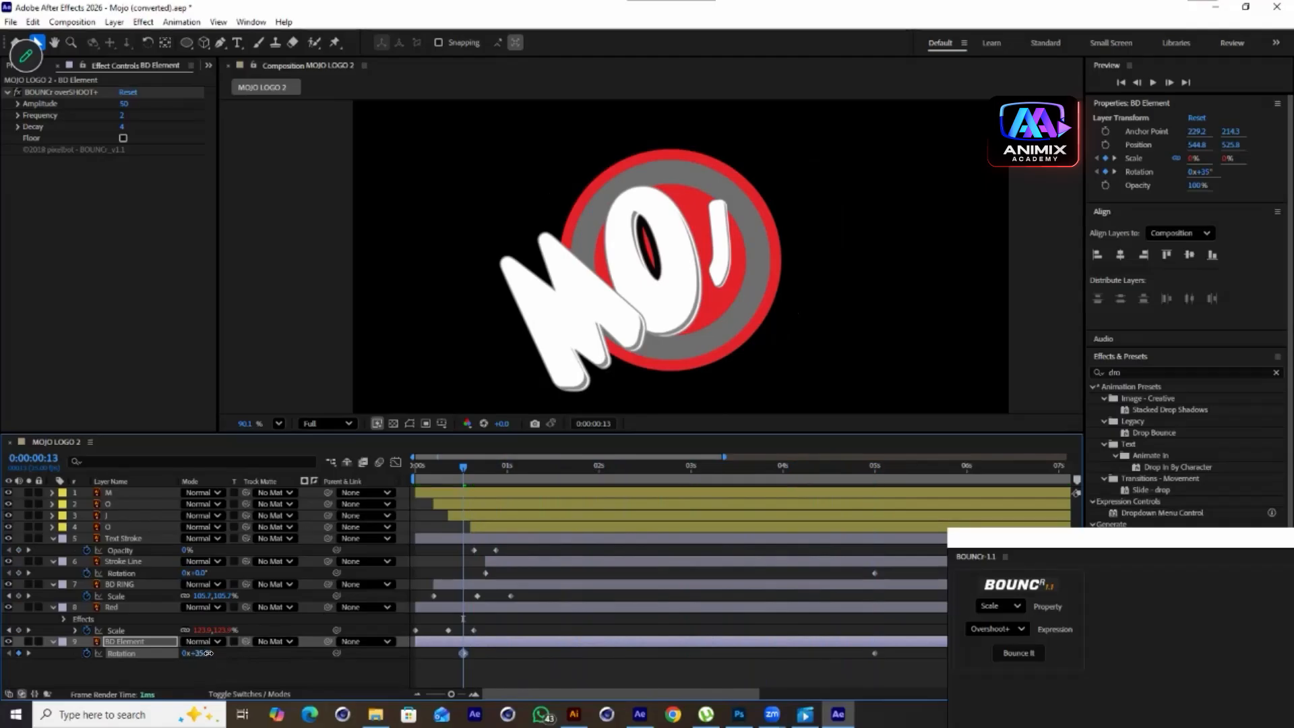
pyautogui.press('space')
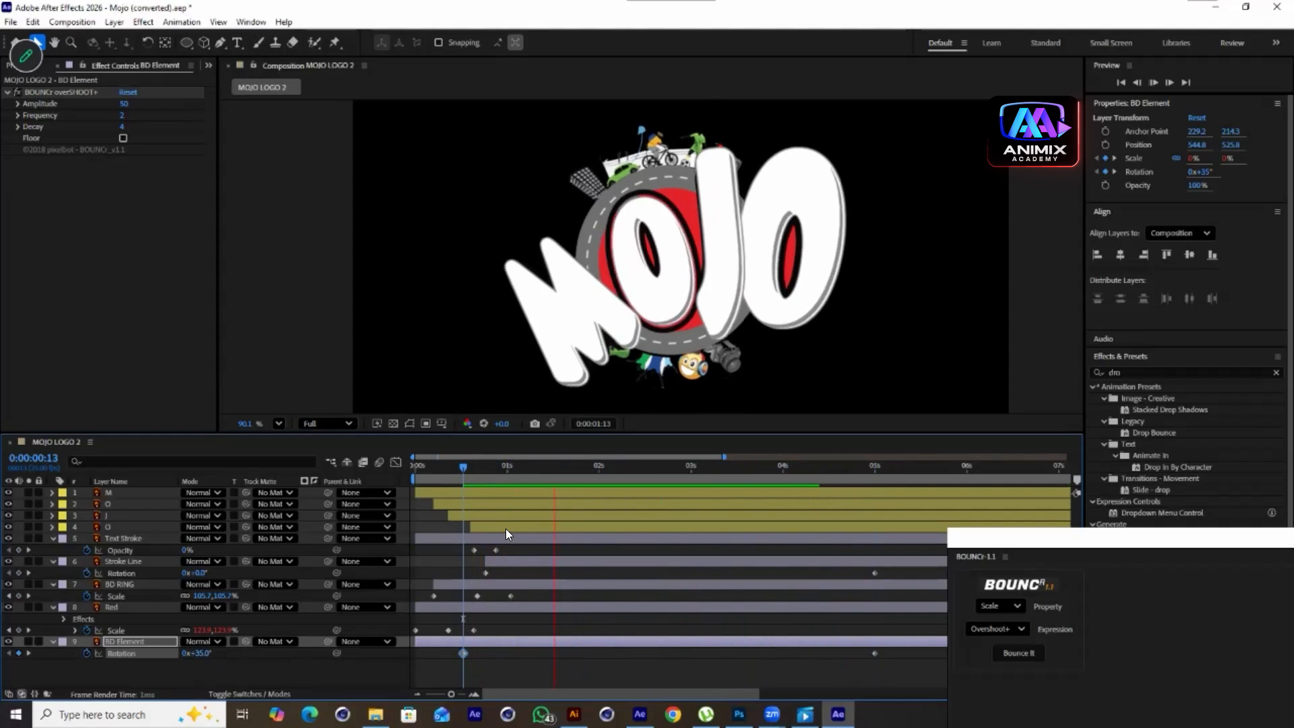
pyautogui.press('space')
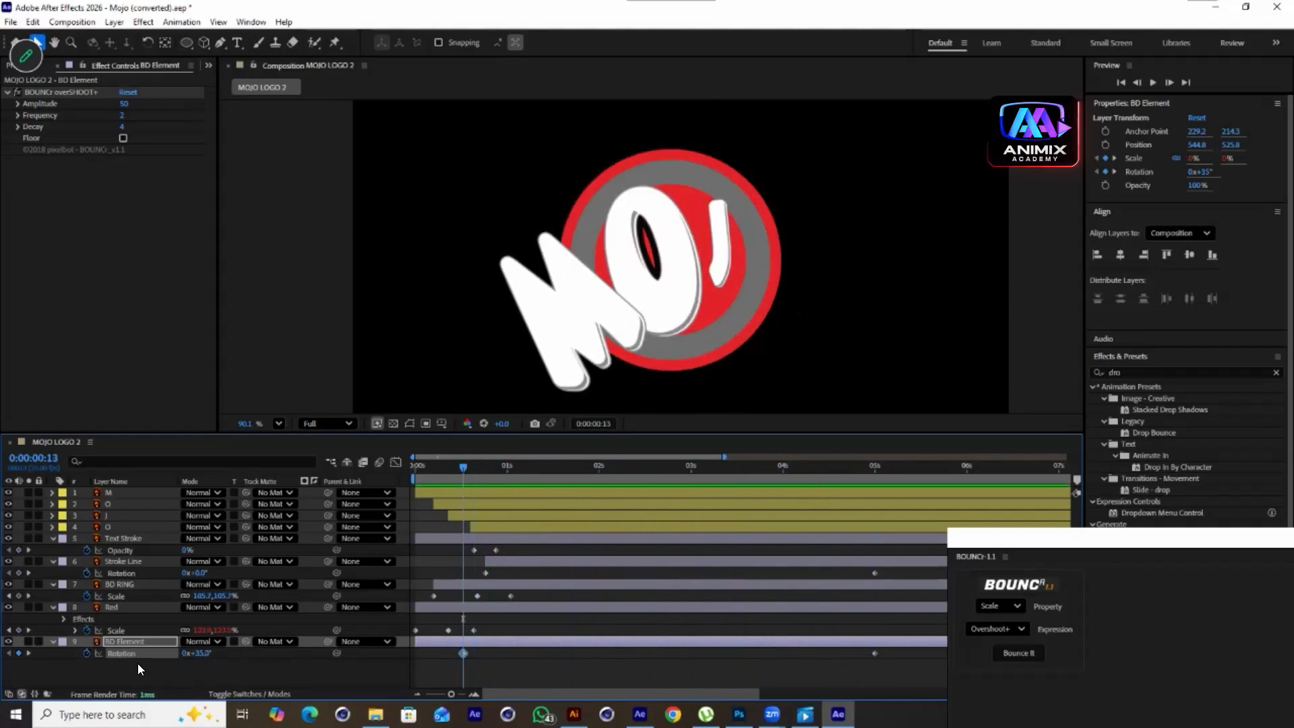
# Set BD Element's Rotation at 0:13 to -15° and preview the animation
pyautogui.click(196, 655)
pyautogui.write('-15')
pyautogui.click(375, 681)
pyautogui.press('space')
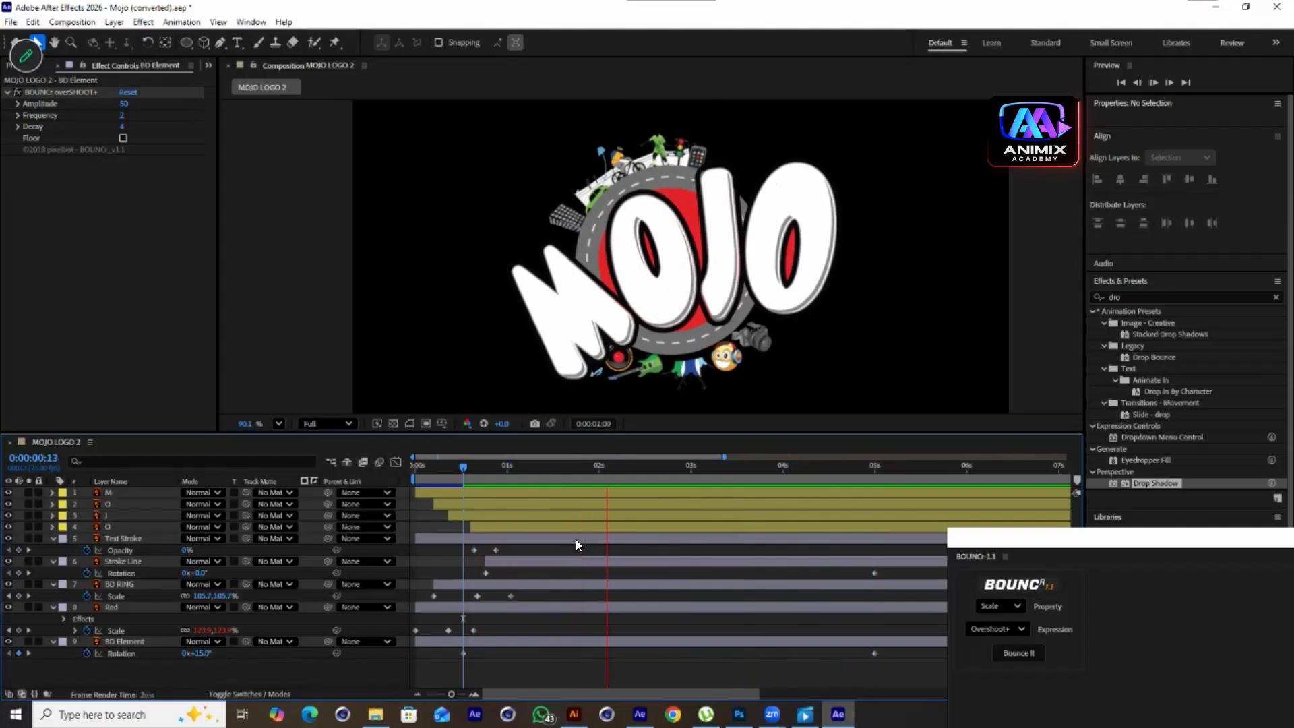
pyautogui.press('space')
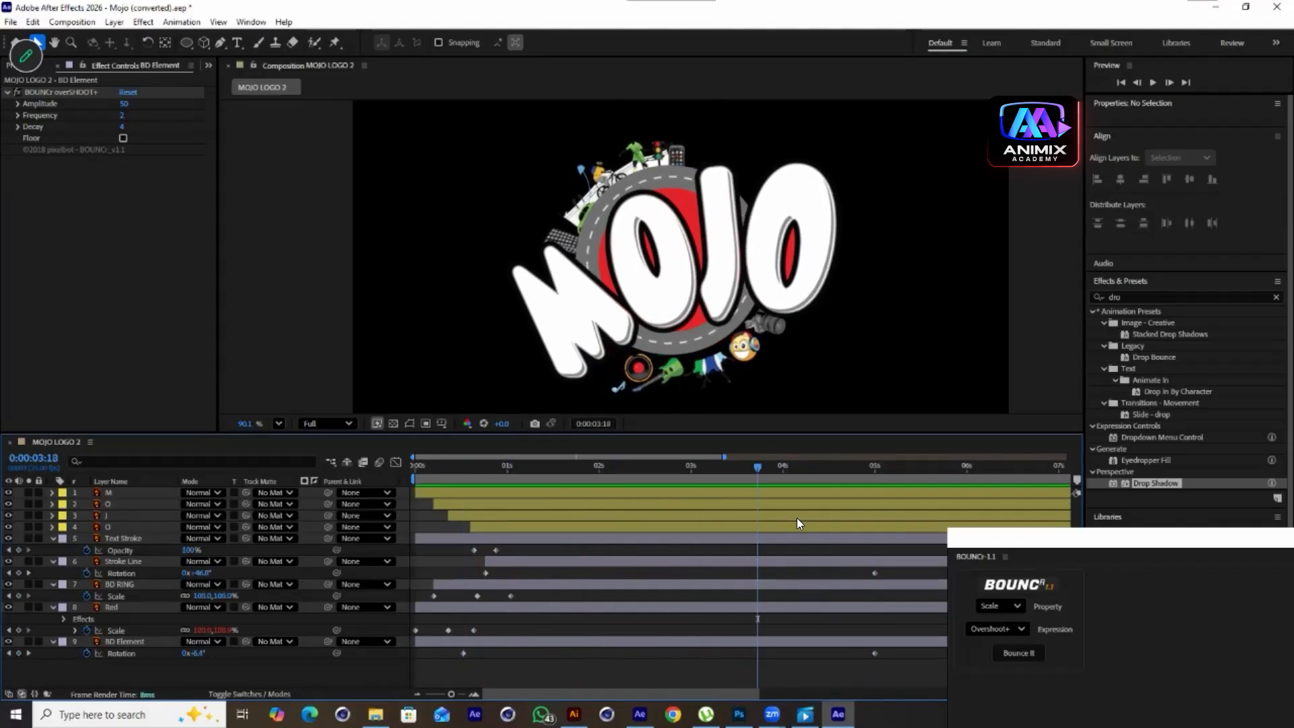
# Select the four MOJO letter layers and reveal their animated Scale keyframes
pyautogui.click(476, 493)
pyautogui.keyDown('shift'); pyautogui.click(485, 529); pyautogui.keyUp('shift')
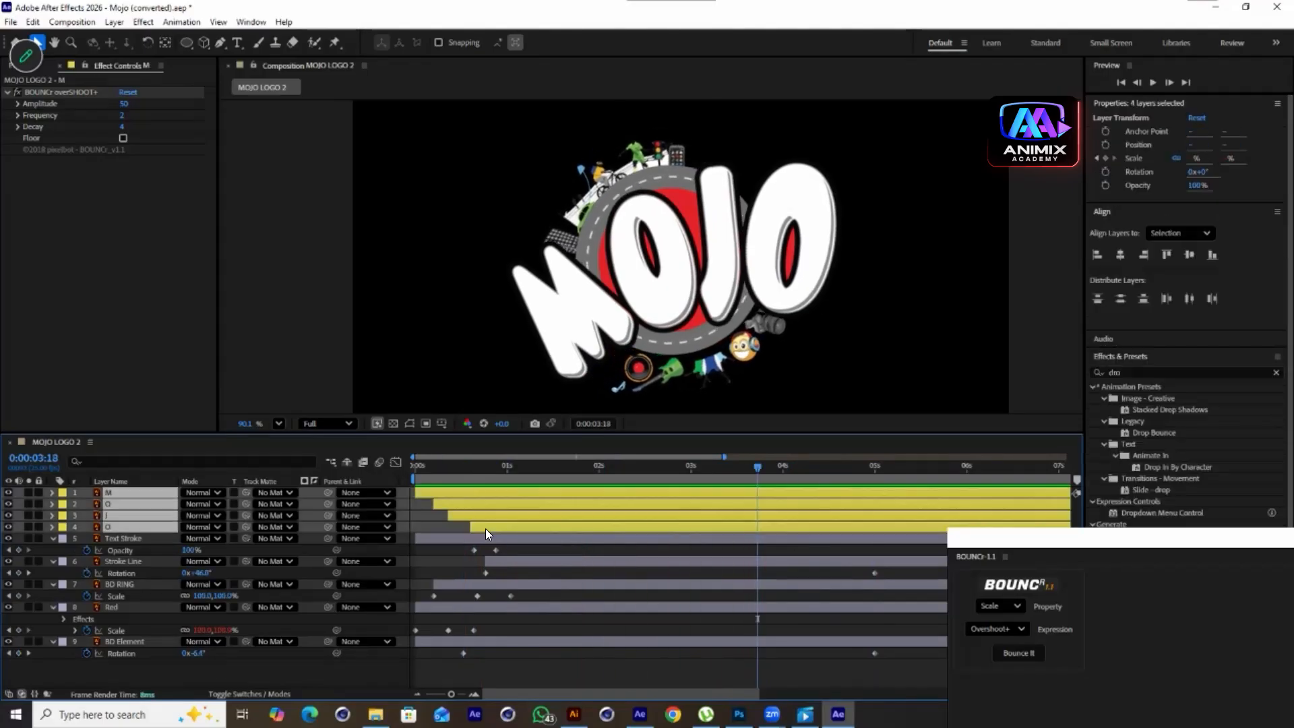
pyautogui.press('u')
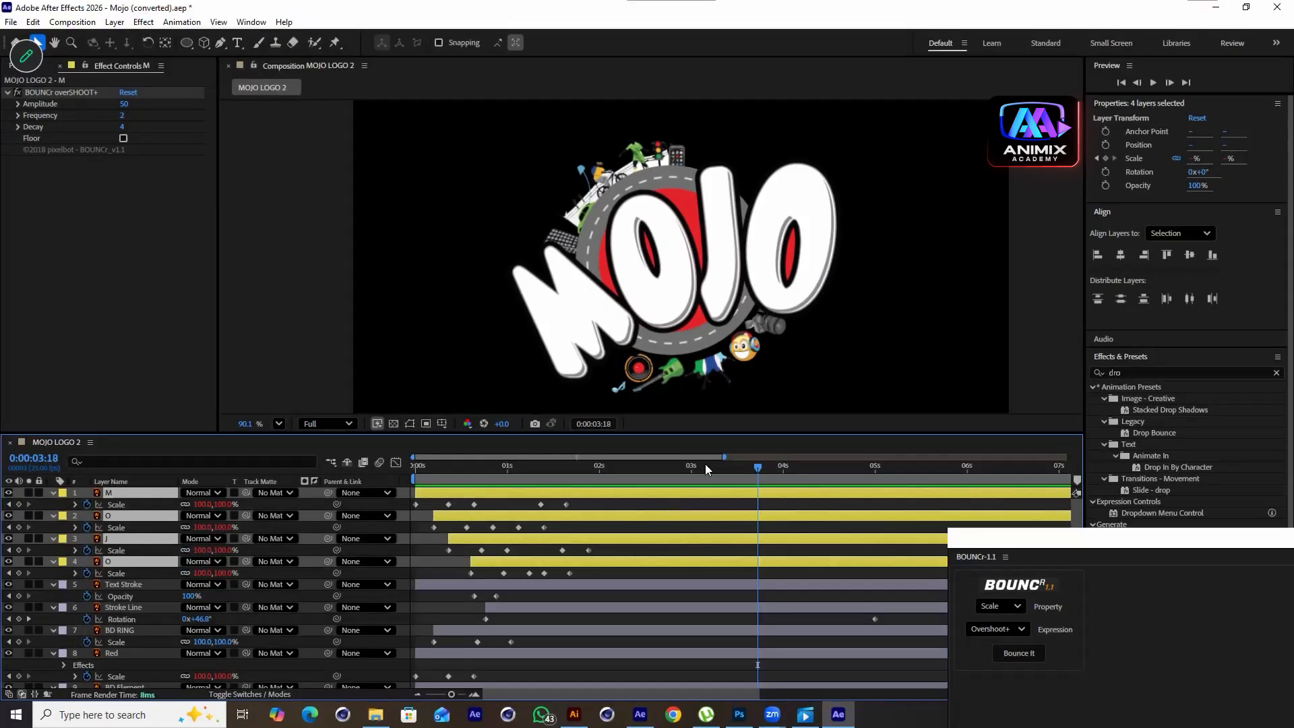
# At 2:05, set the first O's Scale to 133% and the second O's Scale to 142.3%, then preview
pyautogui.moveTo(724, 469); pyautogui.dragTo(617, 535)
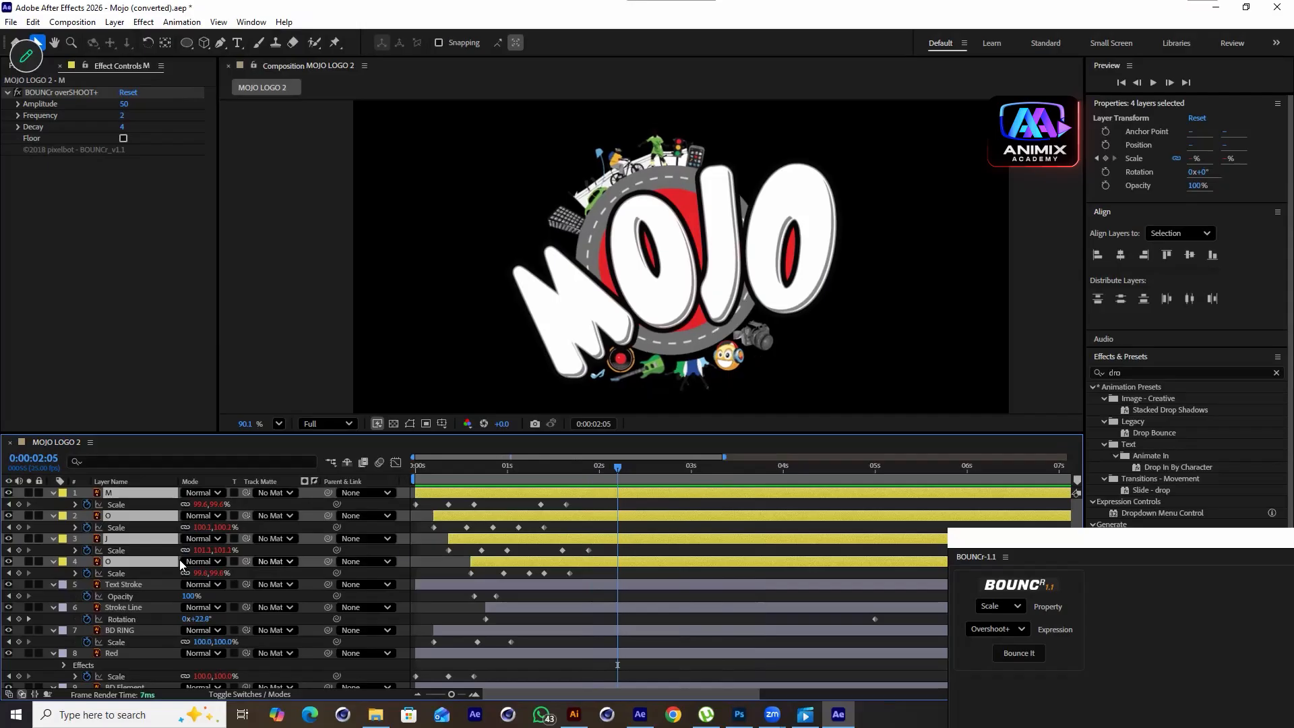
pyautogui.click(130, 619)
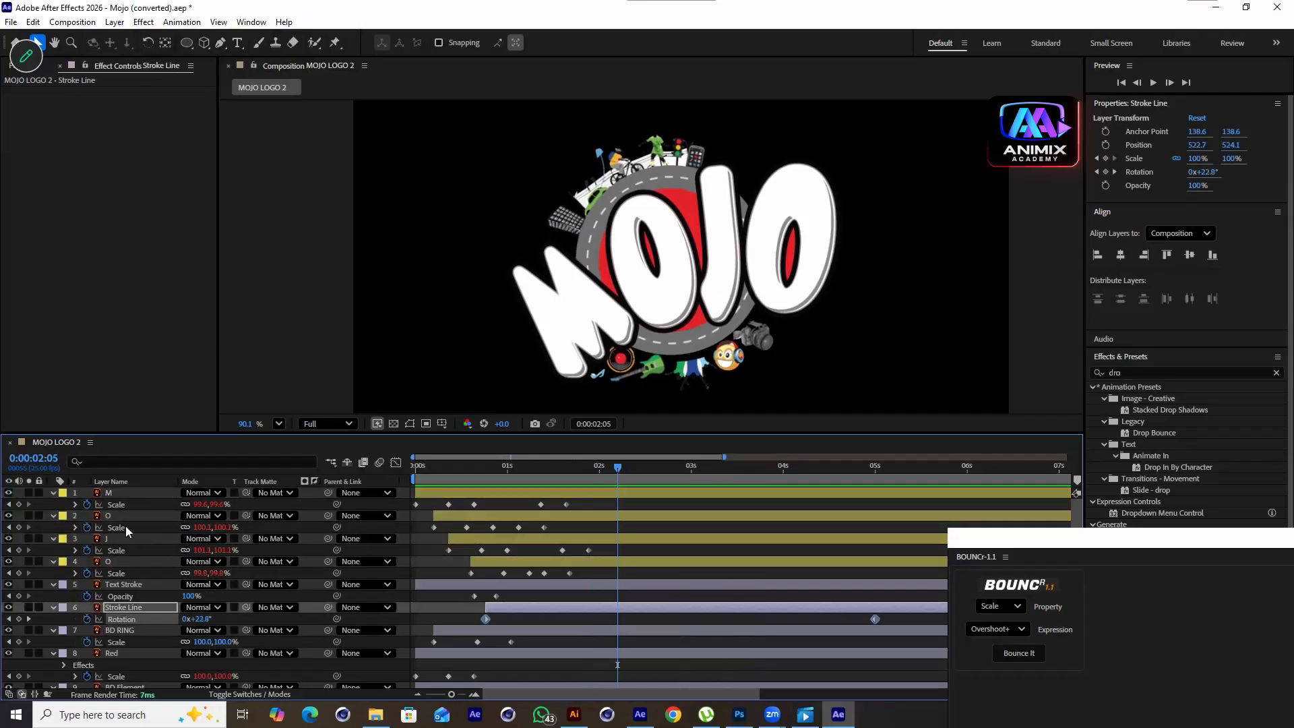
pyautogui.moveTo(231, 527); pyautogui.dragTo(261, 534)
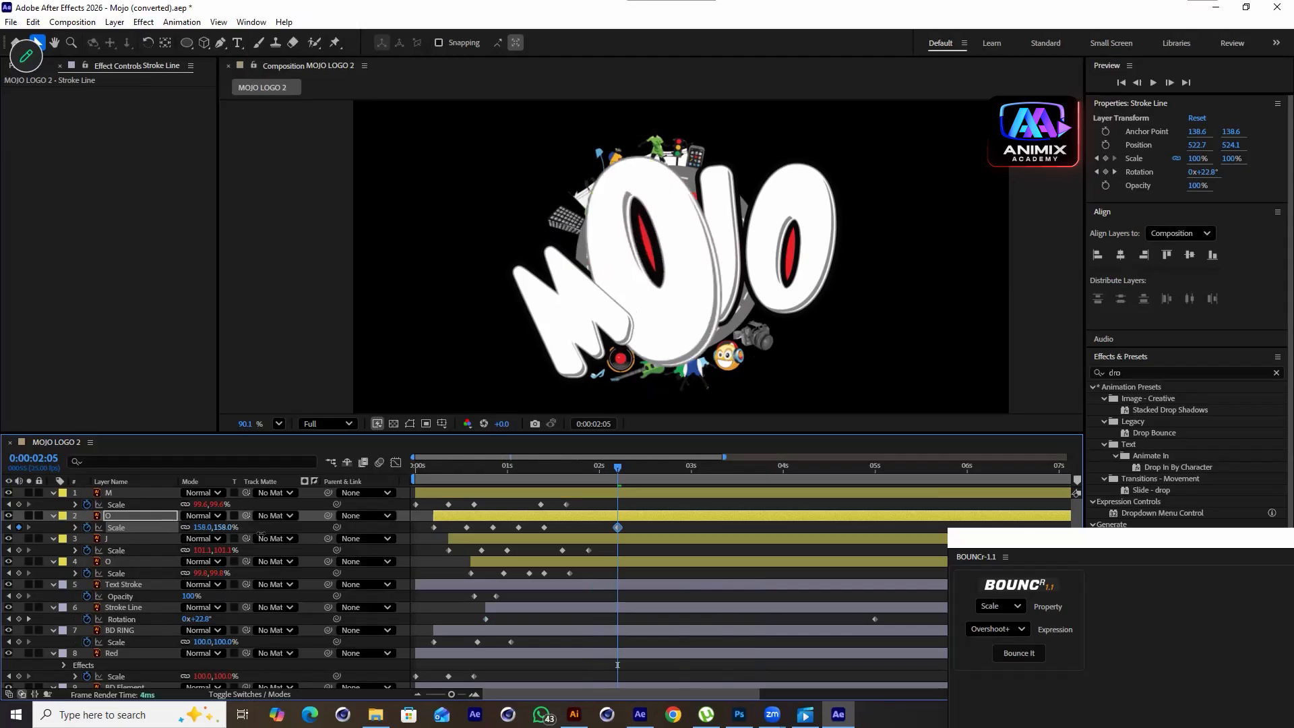
pyautogui.hotkey('ctrl', 'z')
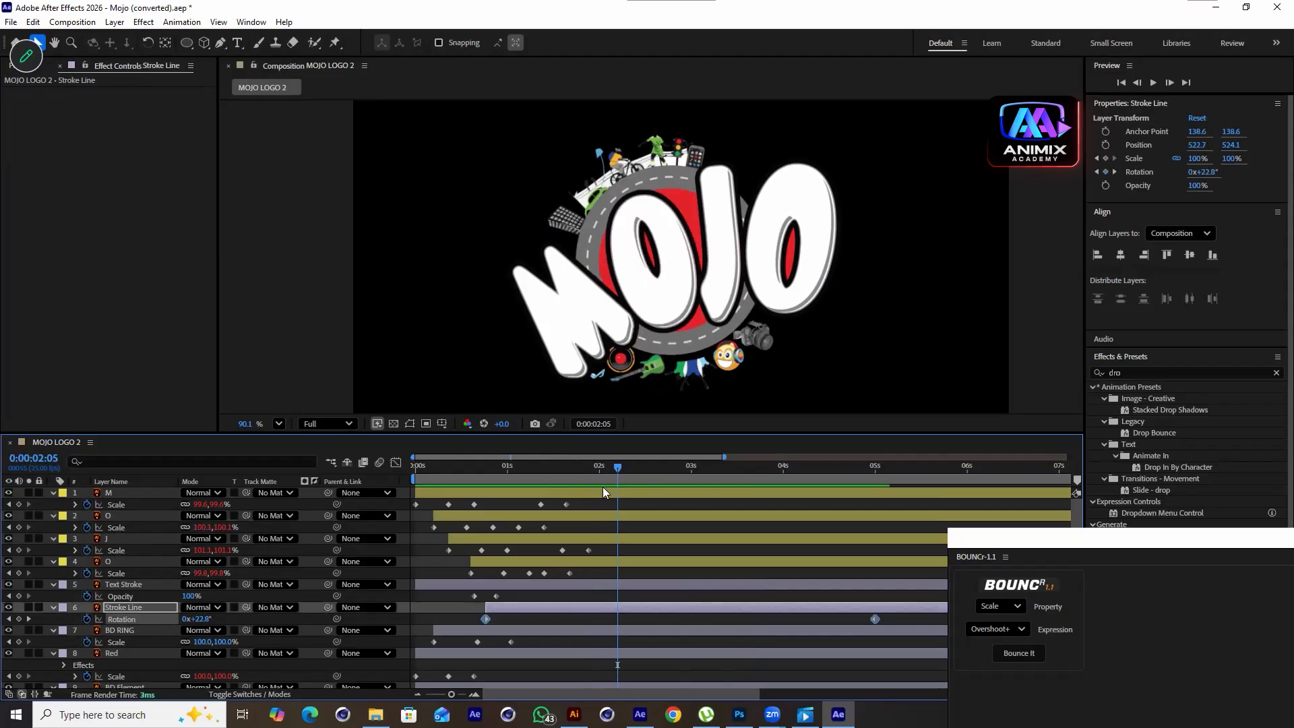
pyautogui.click(545, 527)
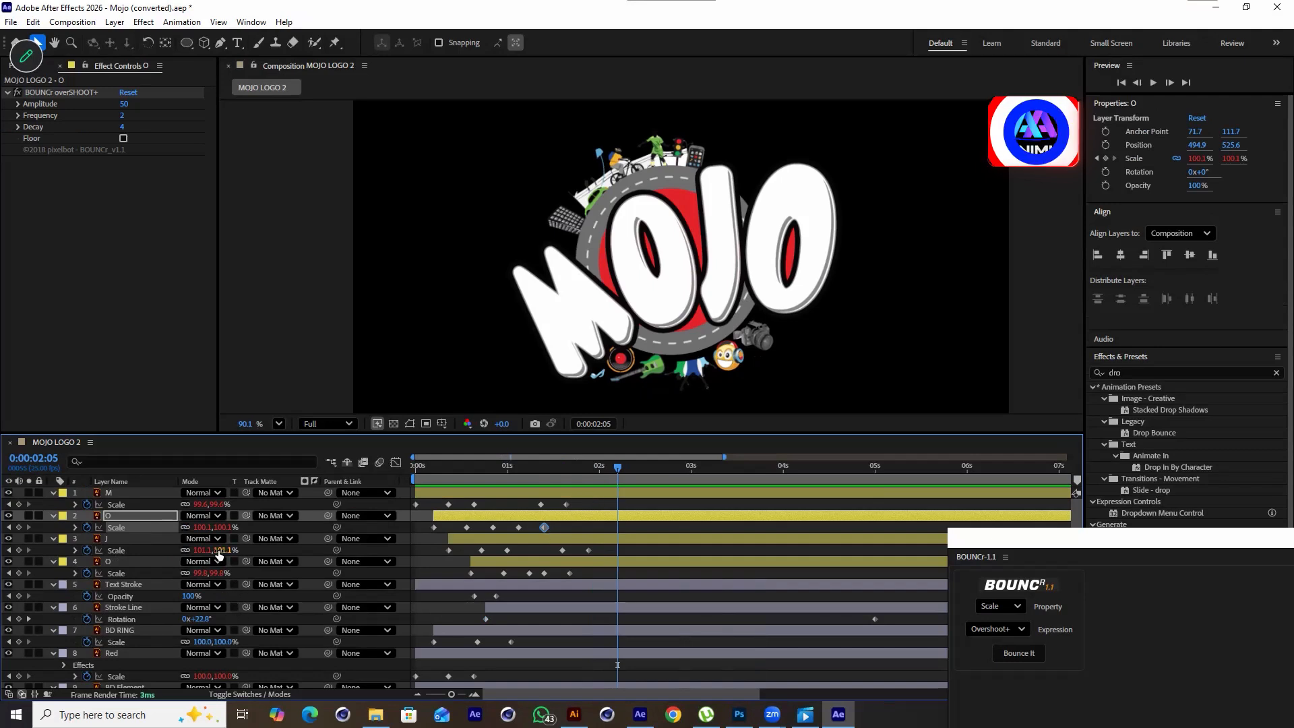
pyautogui.moveTo(231, 527); pyautogui.dragTo(246, 527)
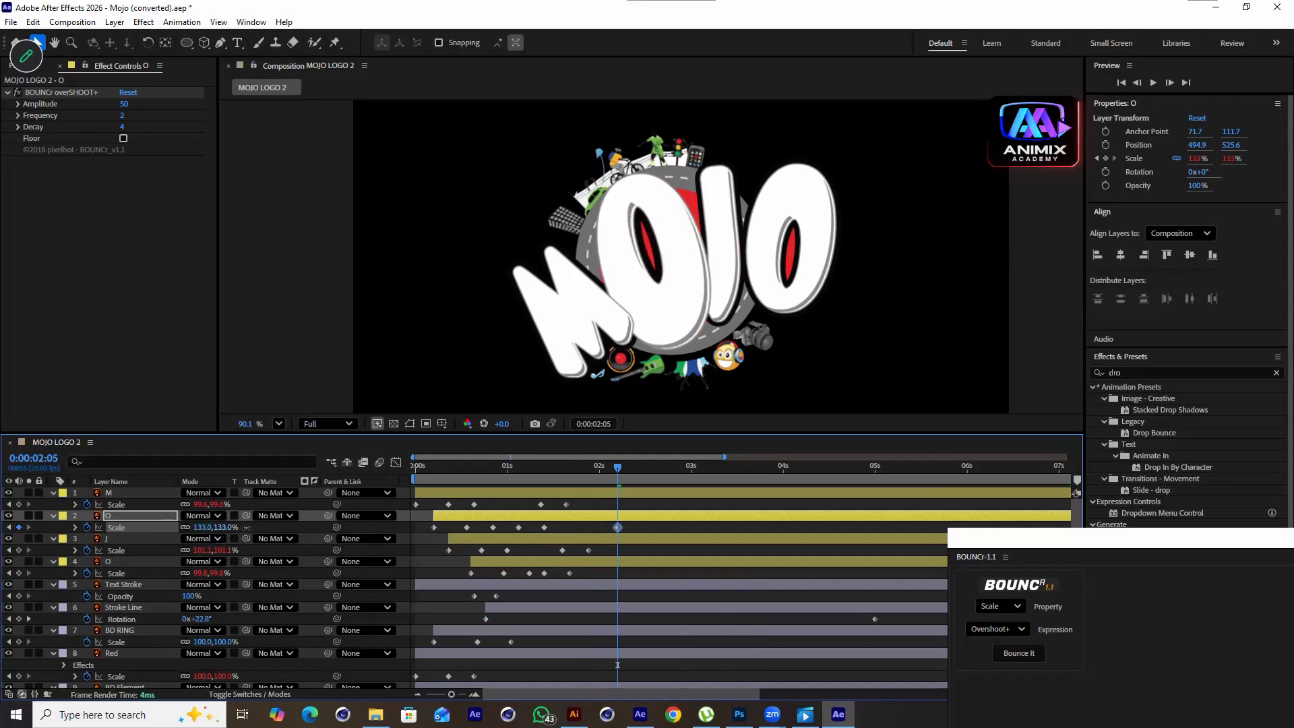
pyautogui.moveTo(216, 573); pyautogui.dragTo(246, 570)
pyautogui.press('space')
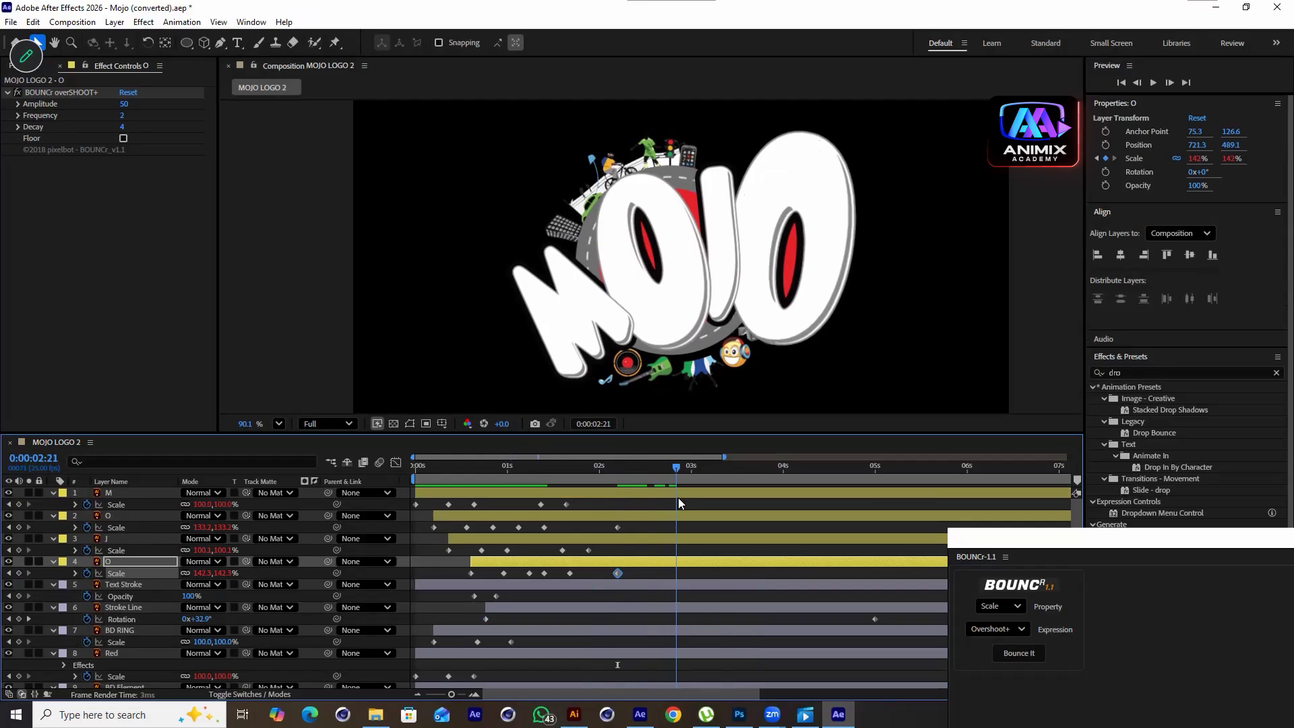
# Copy the first O's 100% Scale keyframe and paste it at 2:21 on both O layers
pyautogui.click(544, 527)
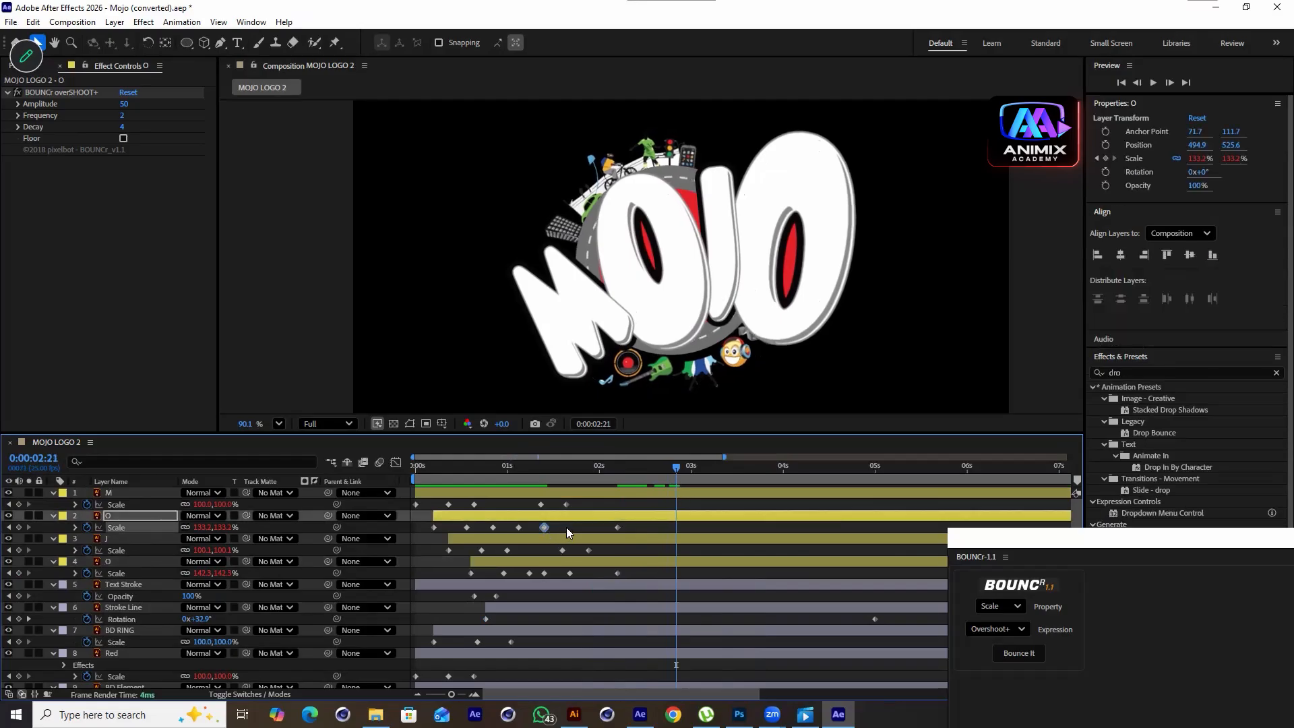
pyautogui.hotkey('ctrl', 'c')
pyautogui.hotkey('ctrl', 'v')
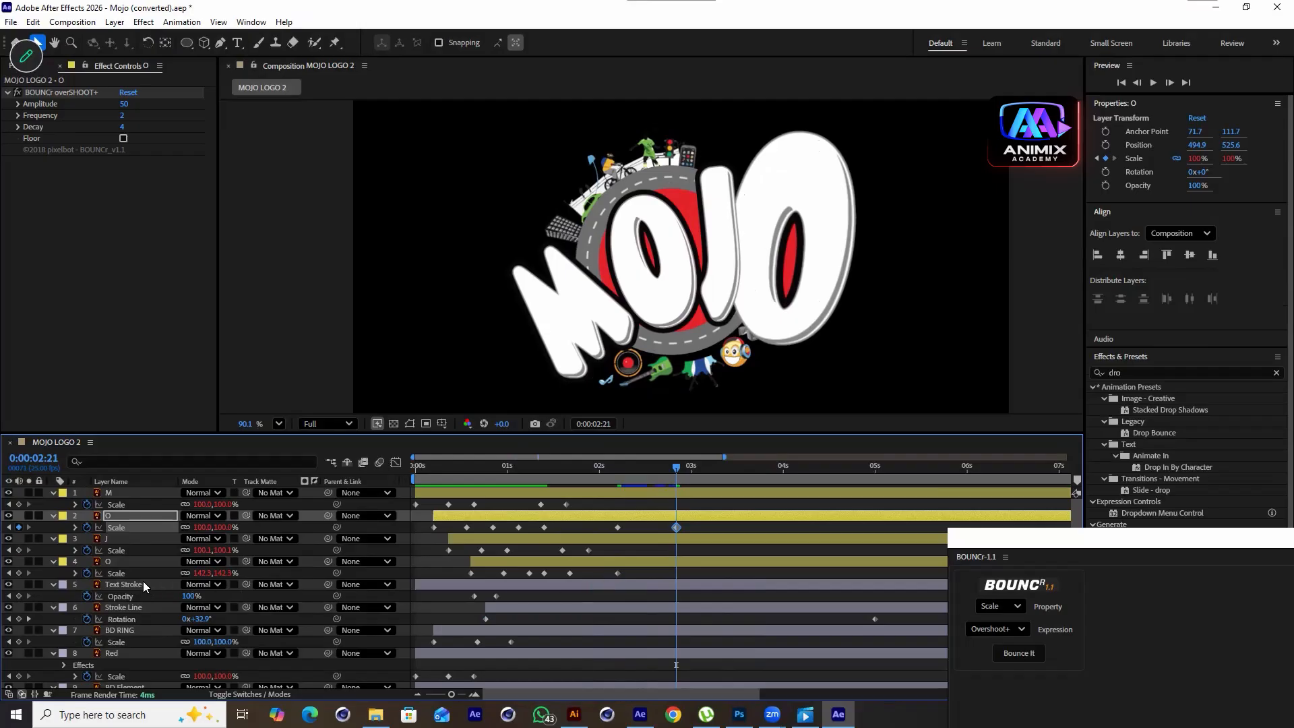
pyautogui.click(569, 573)
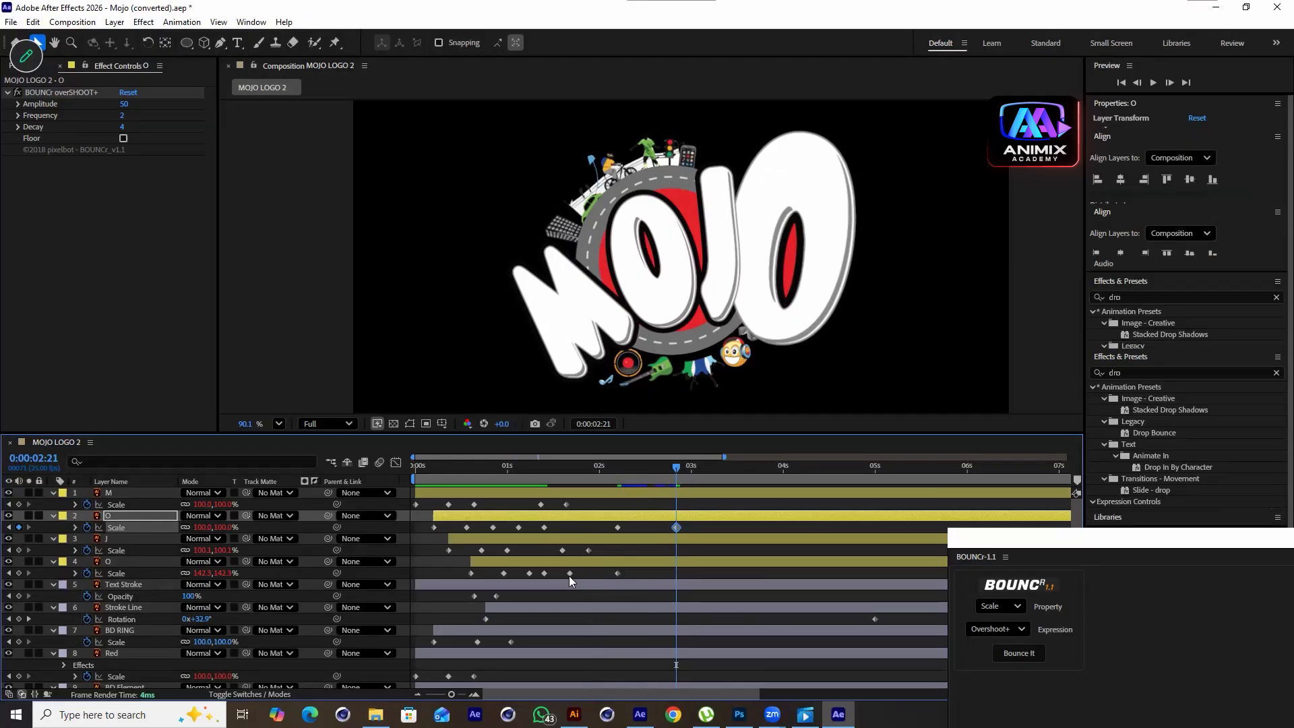
pyautogui.hotkey('ctrl', 'v')
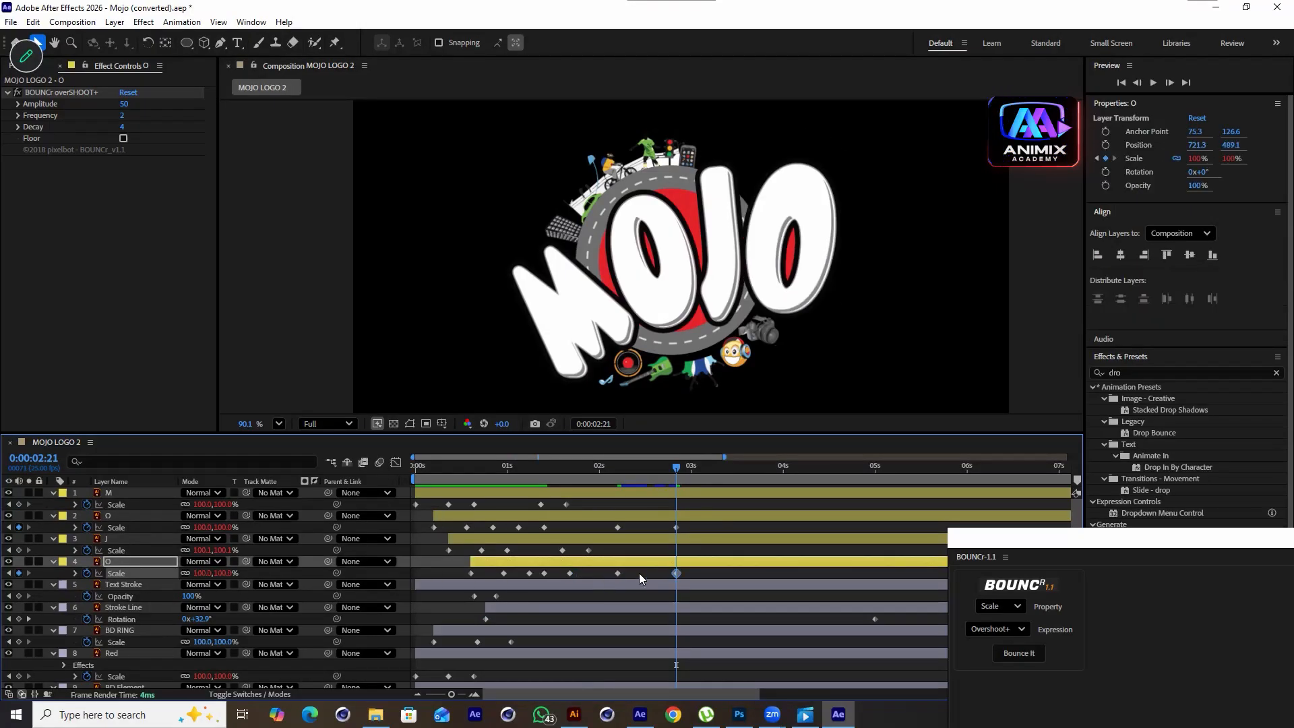
# Shift the pasted O Scale keyframes earlier in time and preview the bounce
pyautogui.keyDown('shift'); pyautogui.click(676, 527); pyautogui.keyUp('shift')
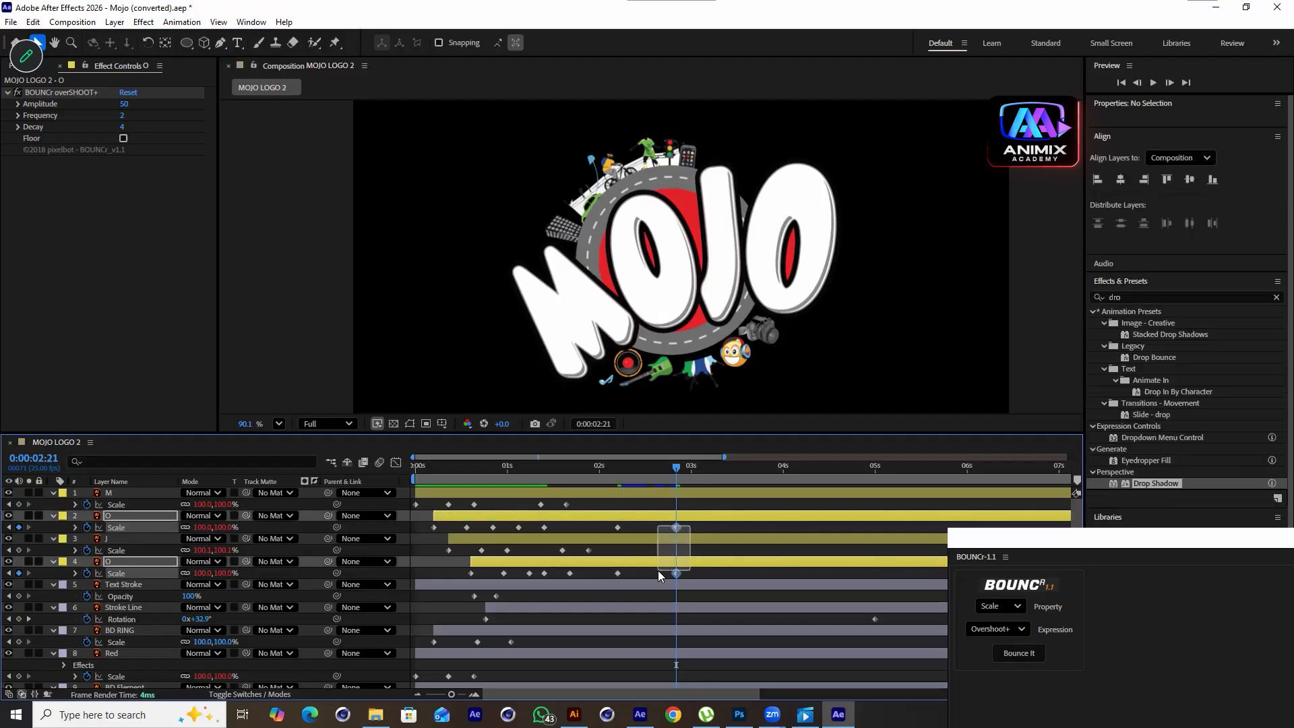
pyautogui.moveTo(674, 529); pyautogui.dragTo(641, 535)
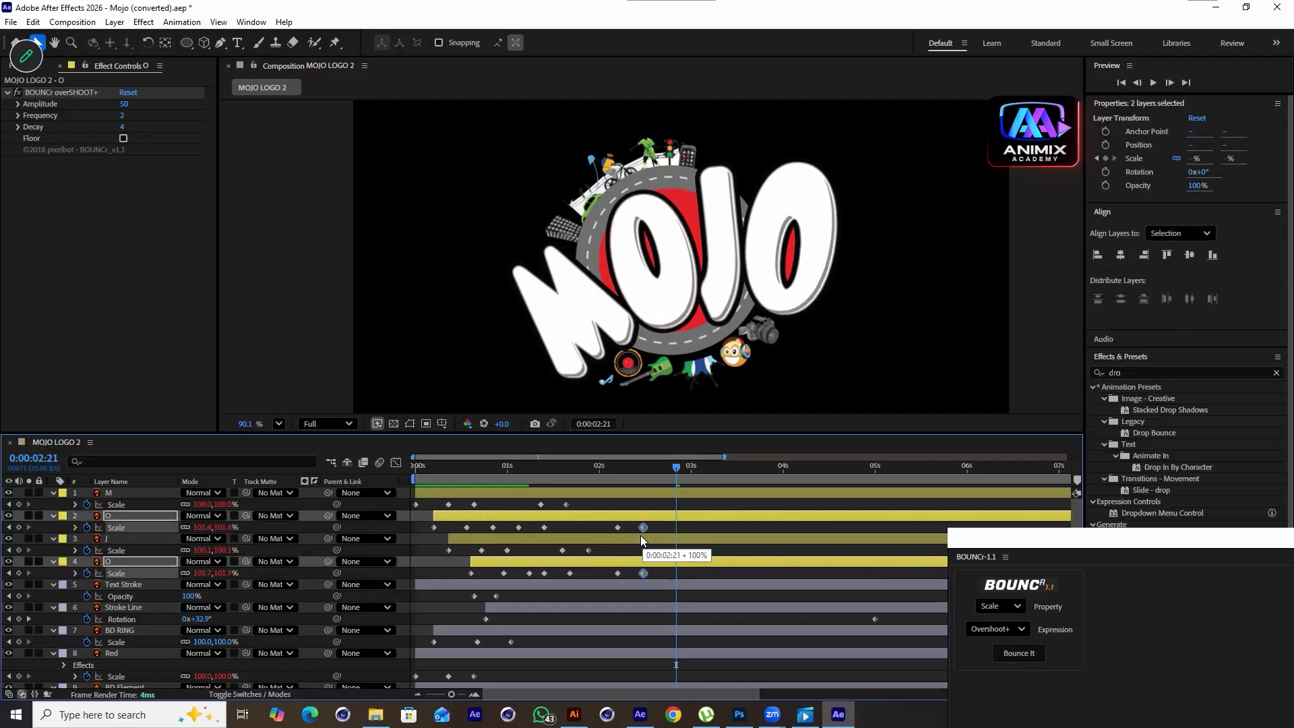
pyautogui.moveTo(655, 478); pyautogui.dragTo(631, 571)
pyautogui.moveTo(630, 570); pyautogui.dragTo(630, 567)
pyautogui.press('space')
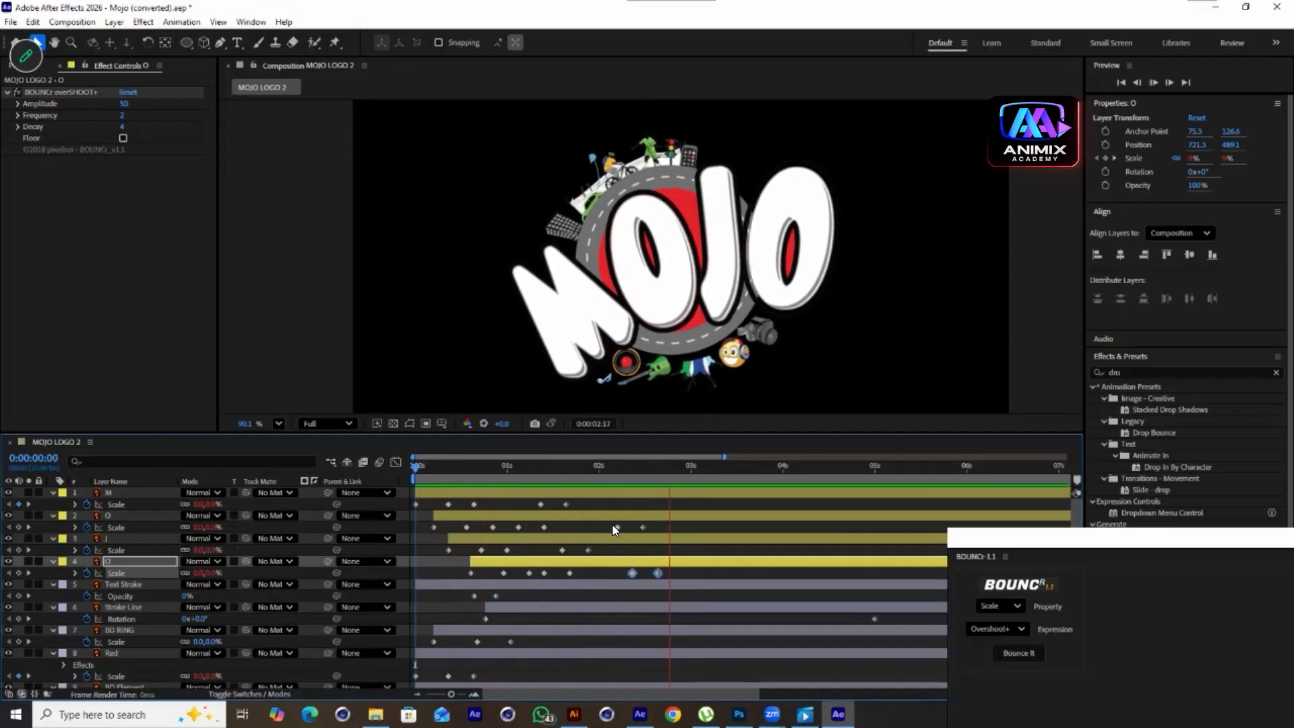
pyautogui.press('space')
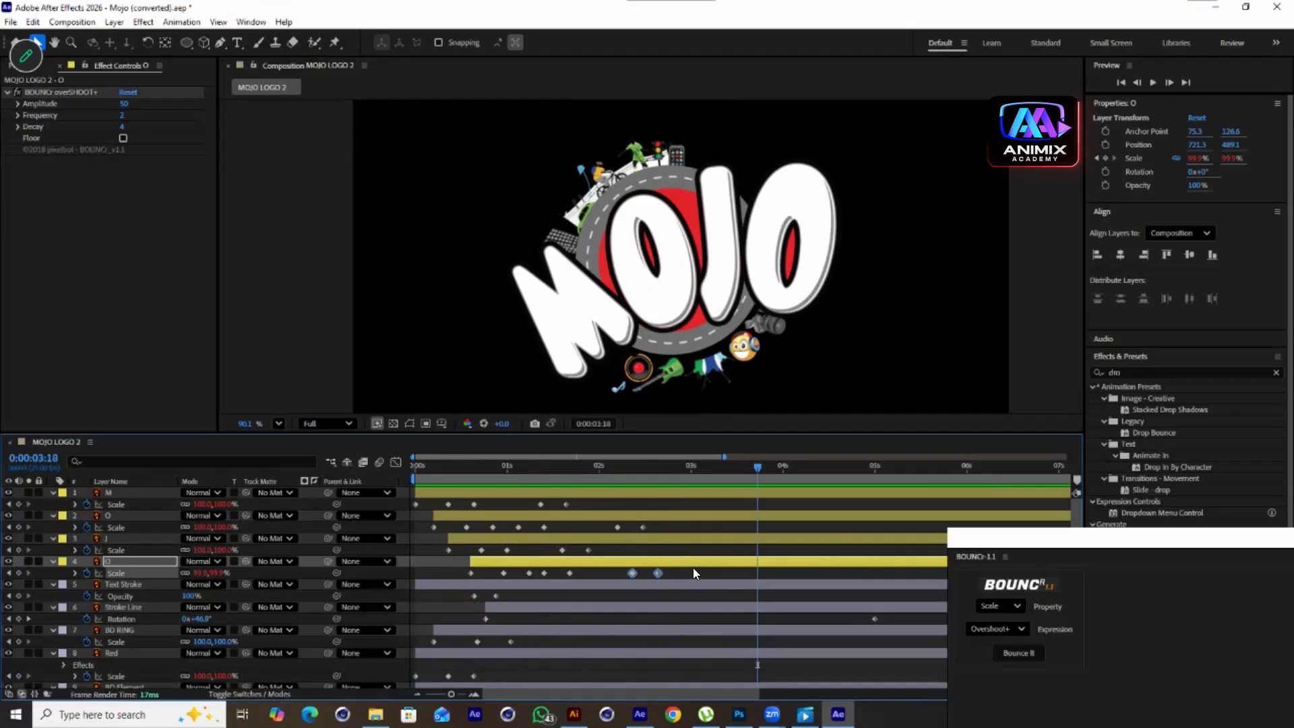
pyautogui.moveTo(666, 576); pyautogui.dragTo(655, 528)
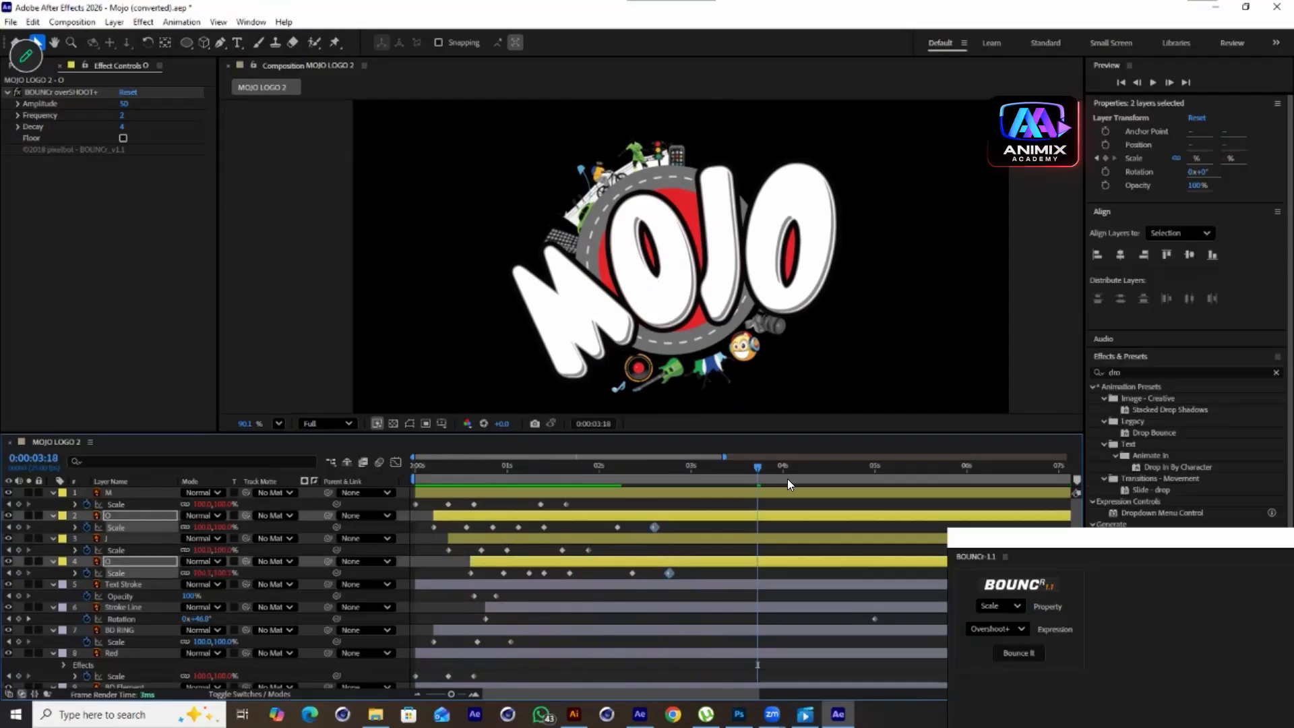
pyautogui.moveTo(702, 572); pyautogui.dragTo(637, 572)
pyautogui.press('space')
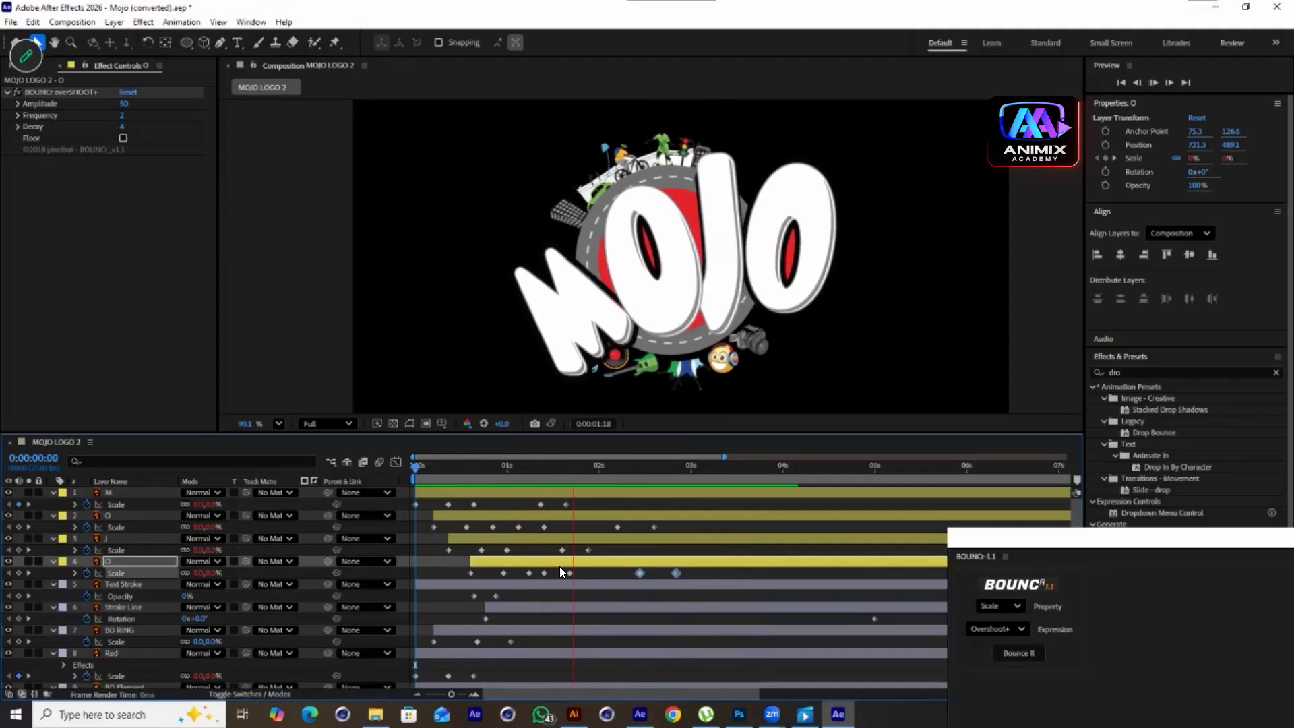
pyautogui.press('space')
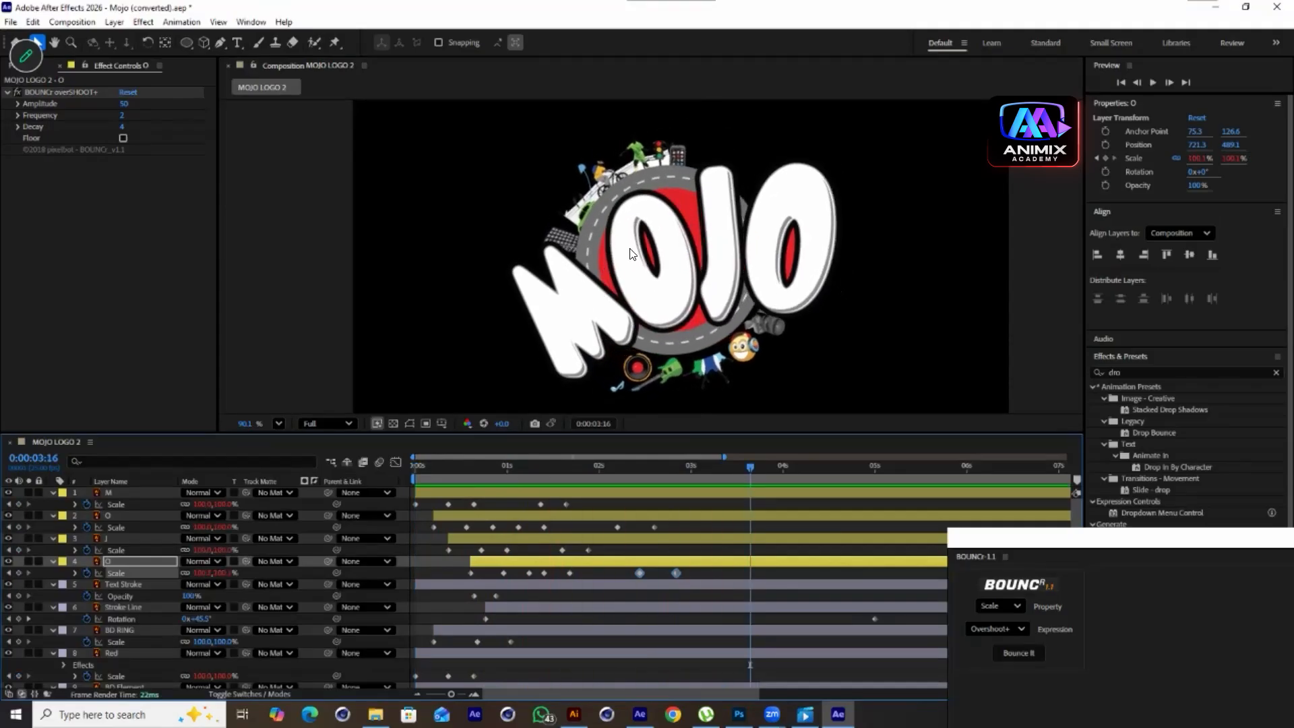
# Create a new BC0000 deep red solid and send it to the bottom of the layer stack
pyautogui.scroll(-2, 630, 269)
pyautogui.rightClick(285, 239)
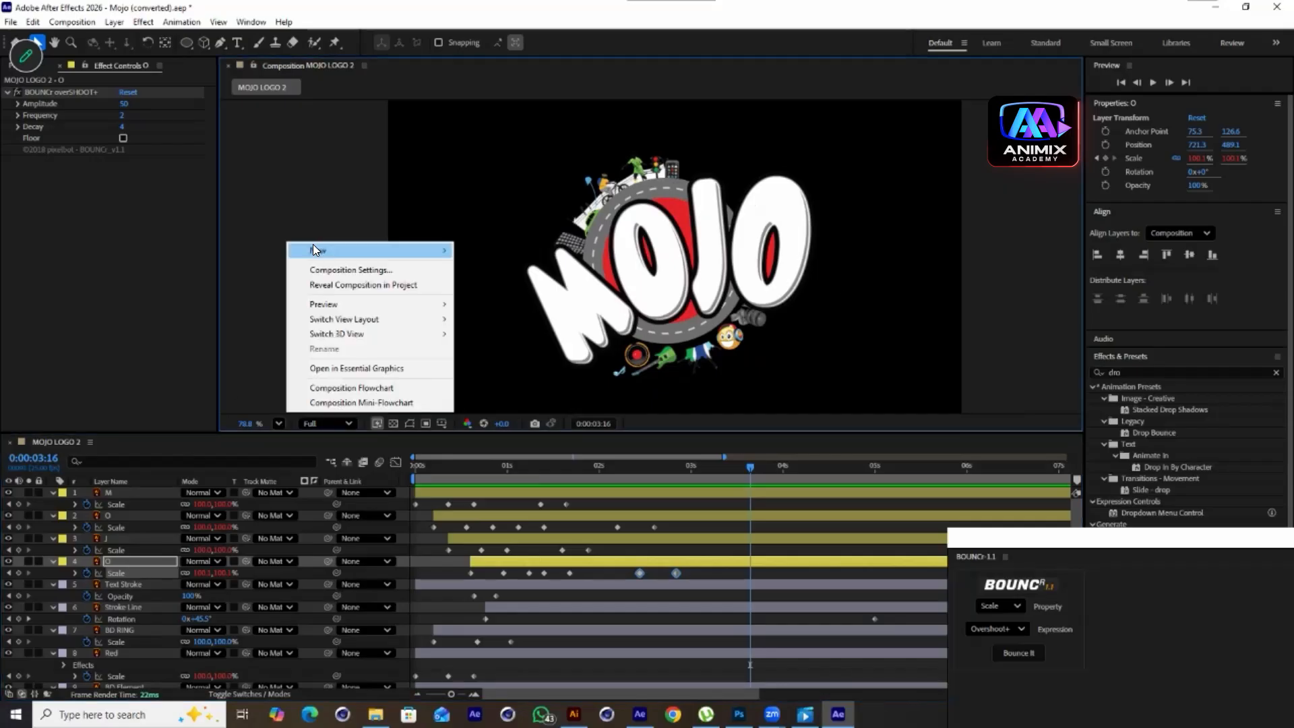
pyautogui.moveTo(313, 248)
pyautogui.click(504, 285)
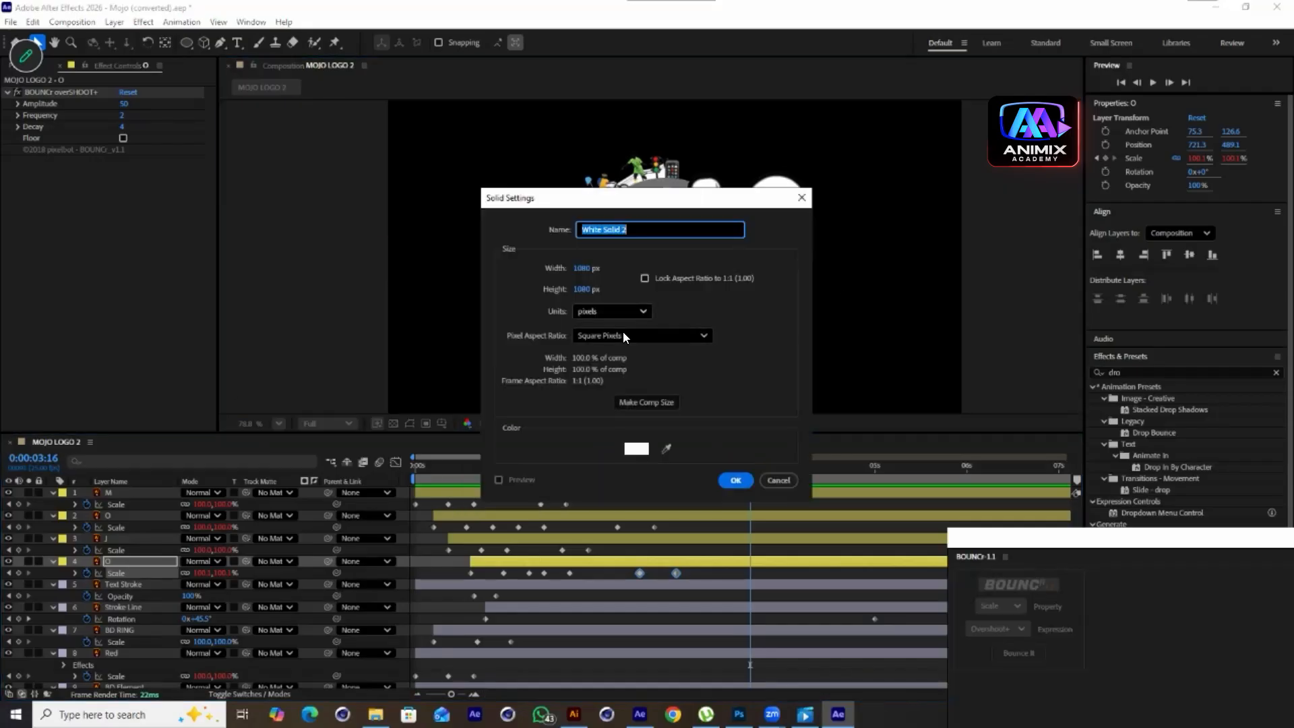
pyautogui.click(636, 448)
pyautogui.click(336, 326)
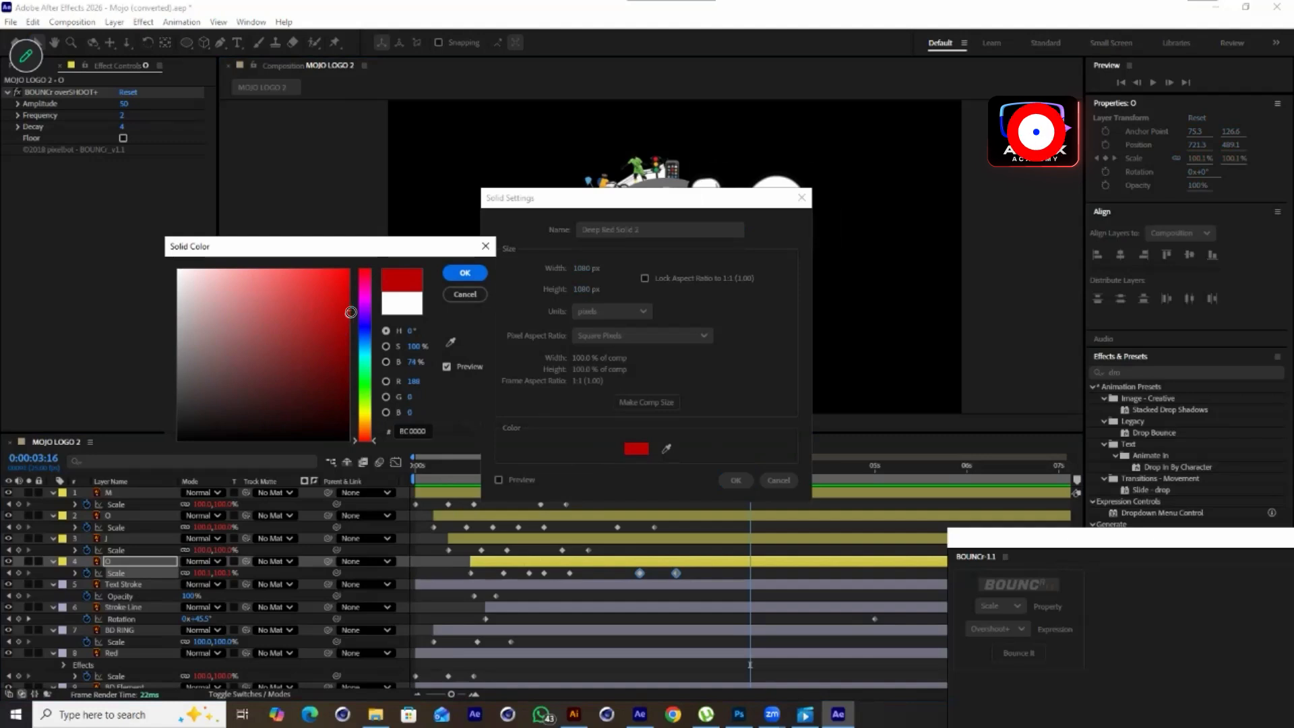
pyautogui.click(464, 273)
pyautogui.click(735, 481)
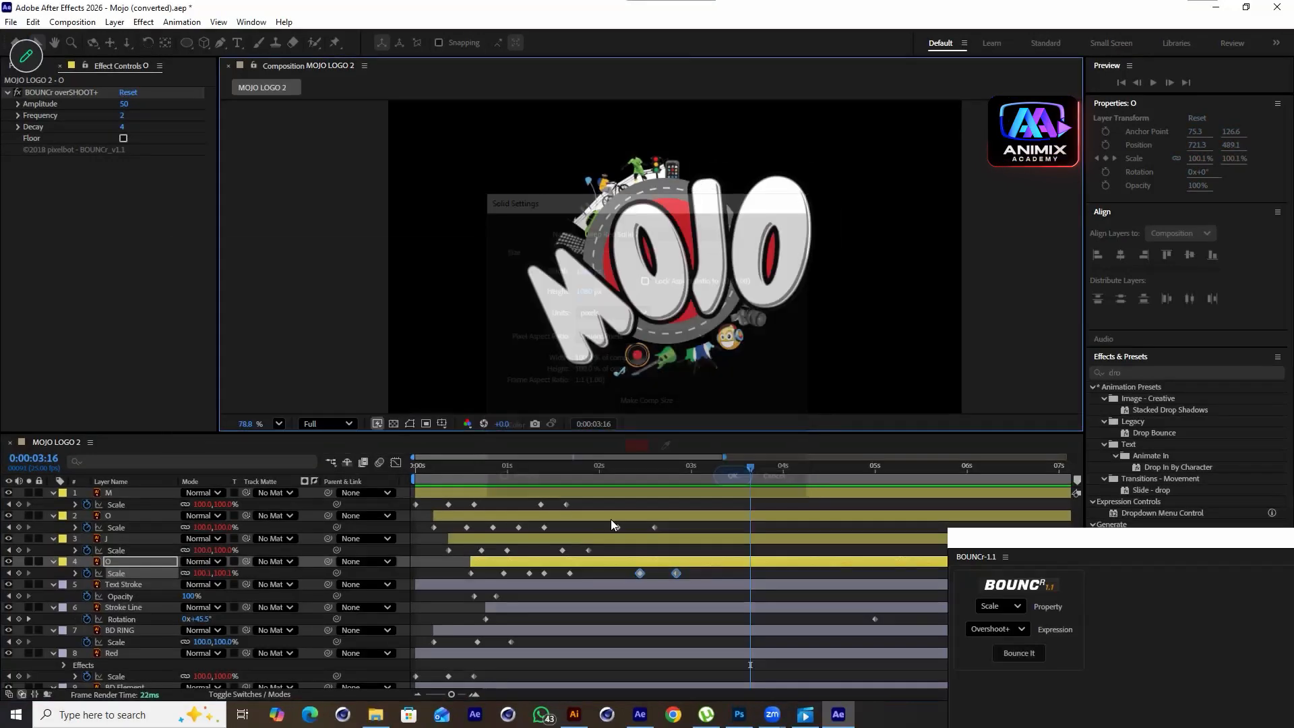
pyautogui.hotkey('ctrl', 'shift', '[')
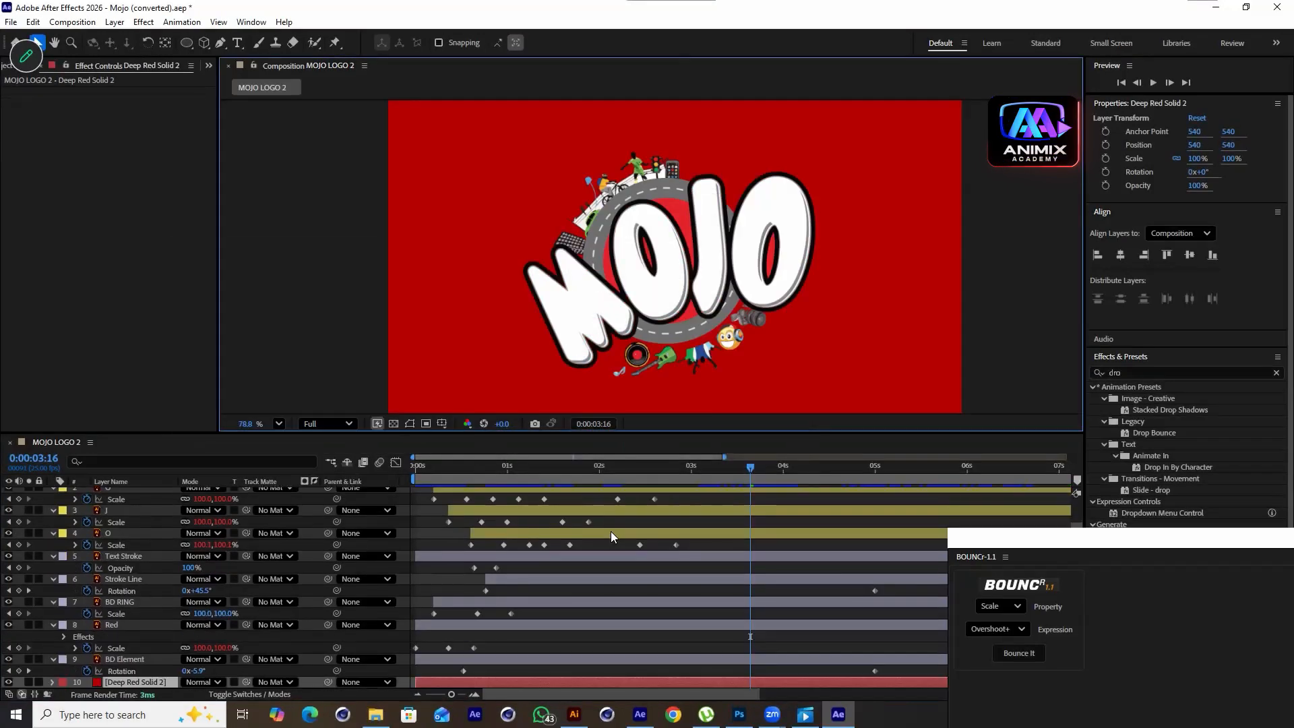
# Create a new solid layer colored 0030FF blue in the composition
pyautogui.scroll(-1, 742, 290)
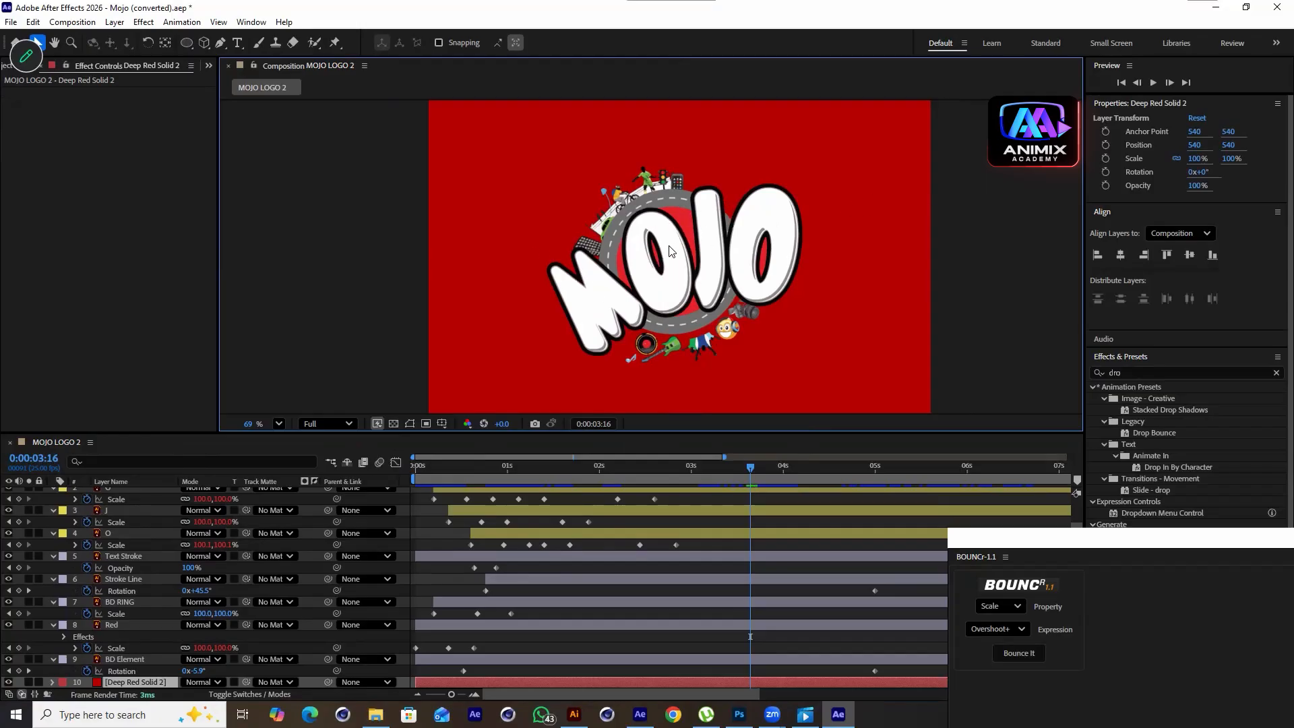
pyautogui.rightClick(279, 208)
pyautogui.moveTo(394, 221)
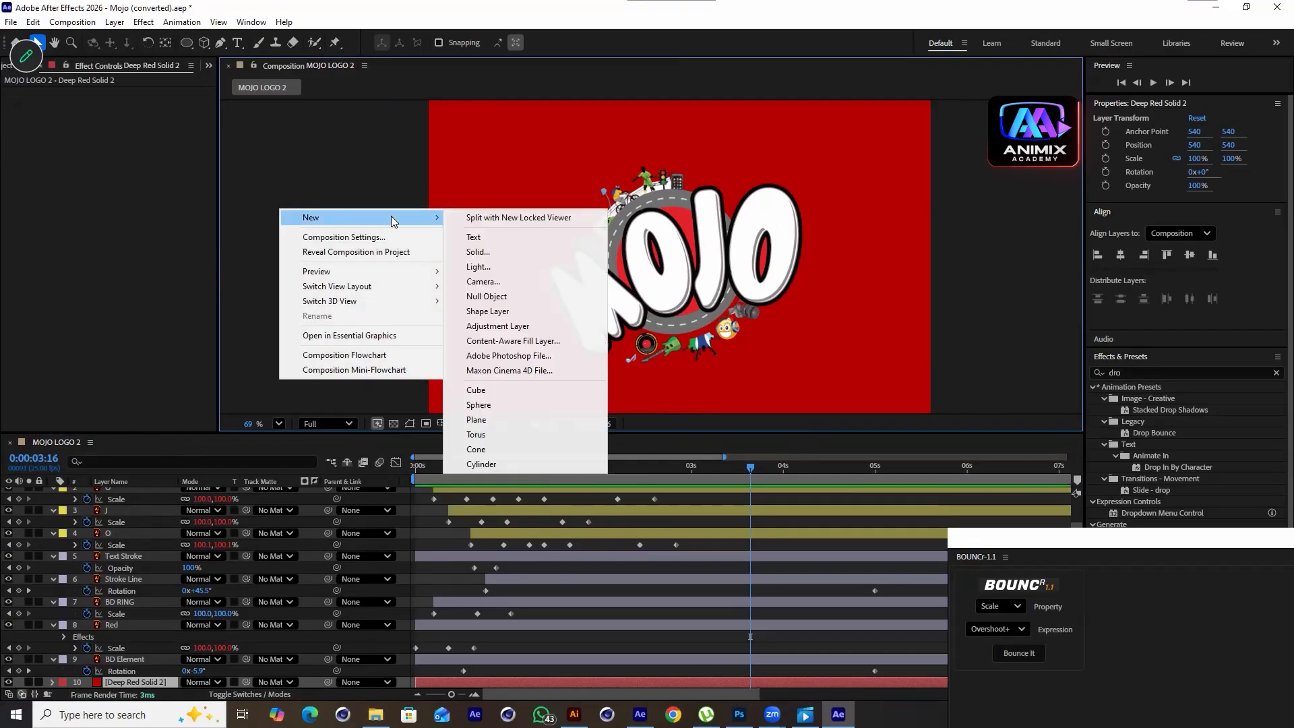
pyautogui.click(478, 252)
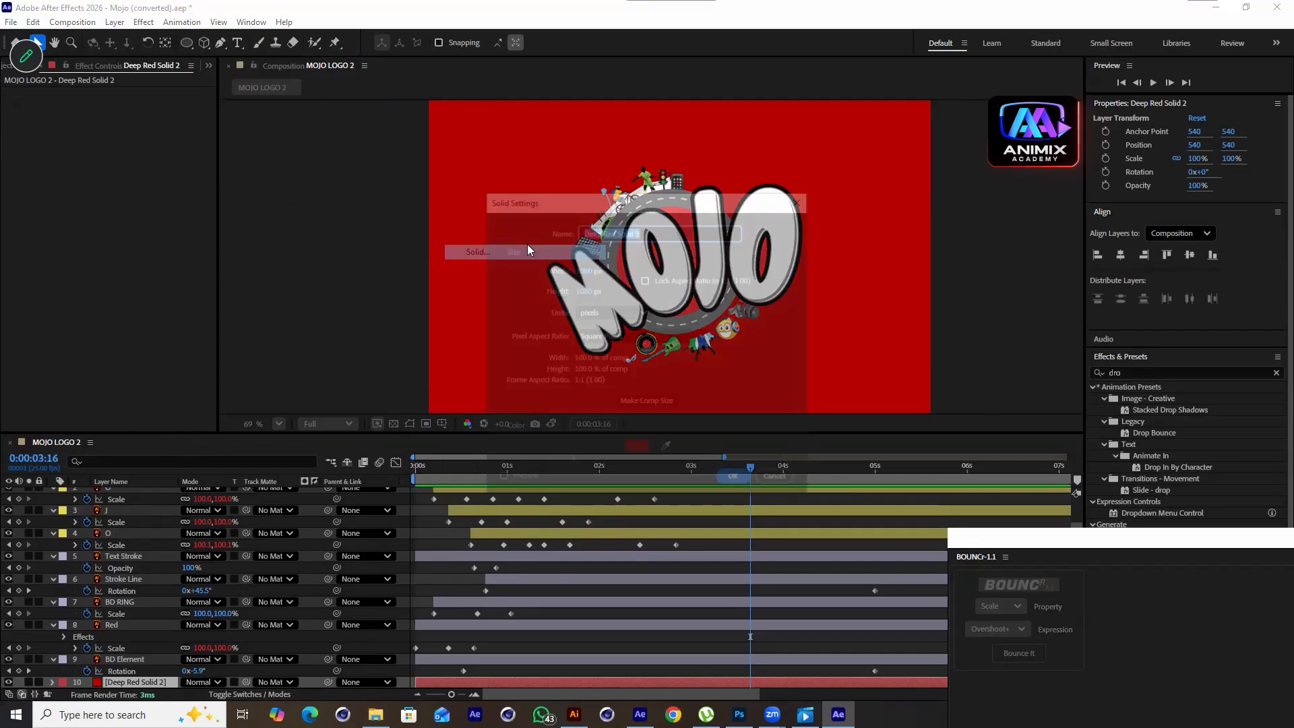
pyautogui.click(639, 452)
pyautogui.moveTo(325, 330); pyautogui.dragTo(108, 216)
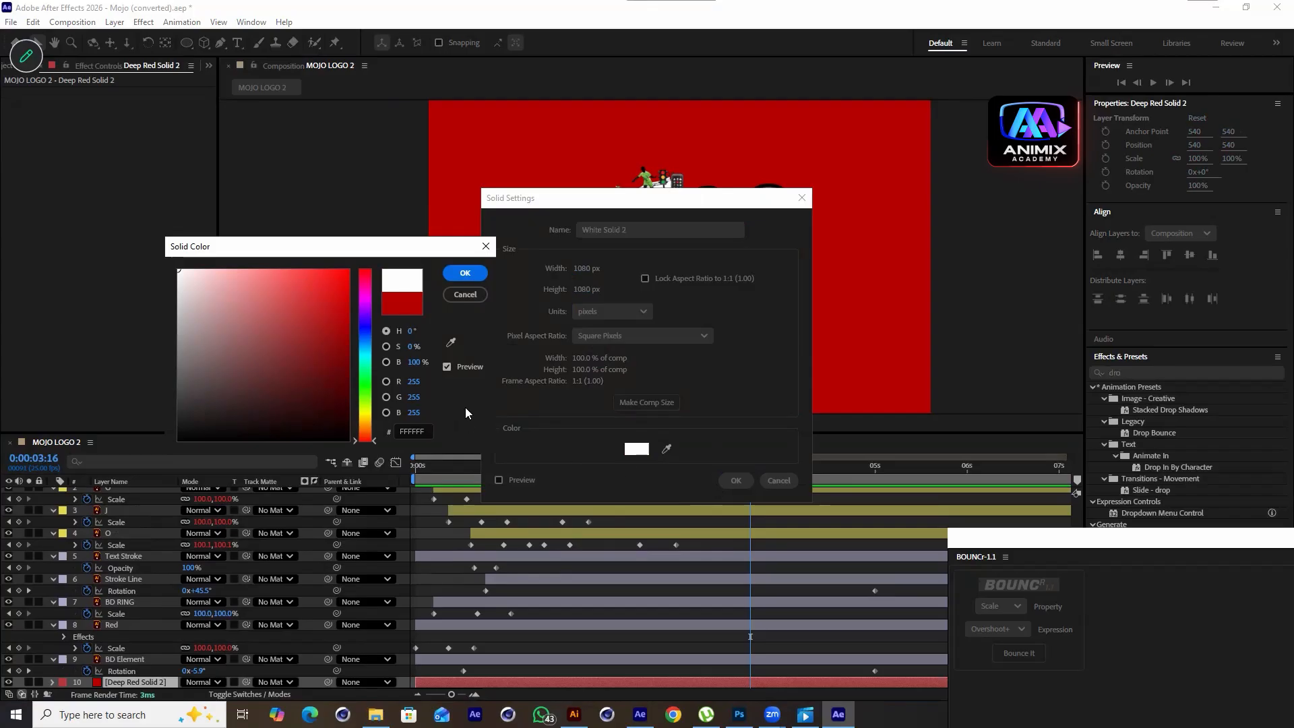
pyautogui.moveTo(368, 369); pyautogui.dragTo(376, 335)
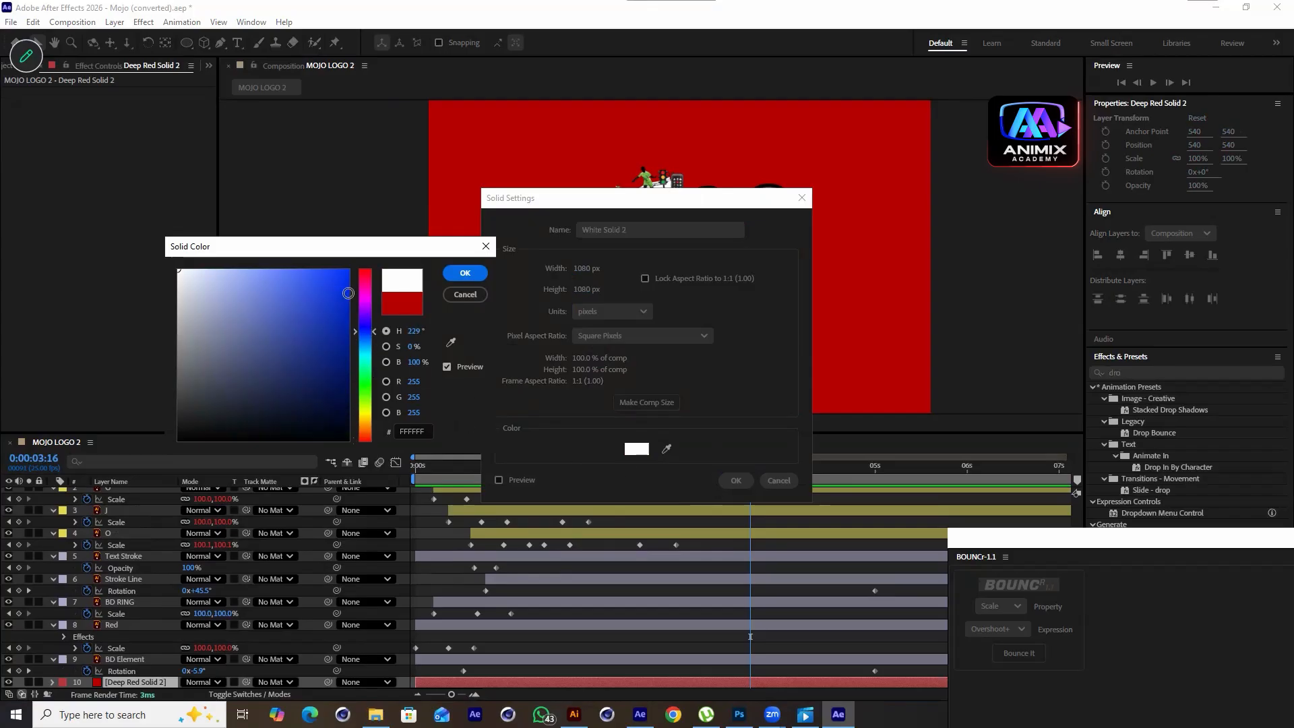
pyautogui.moveTo(348, 293); pyautogui.dragTo(348, 269)
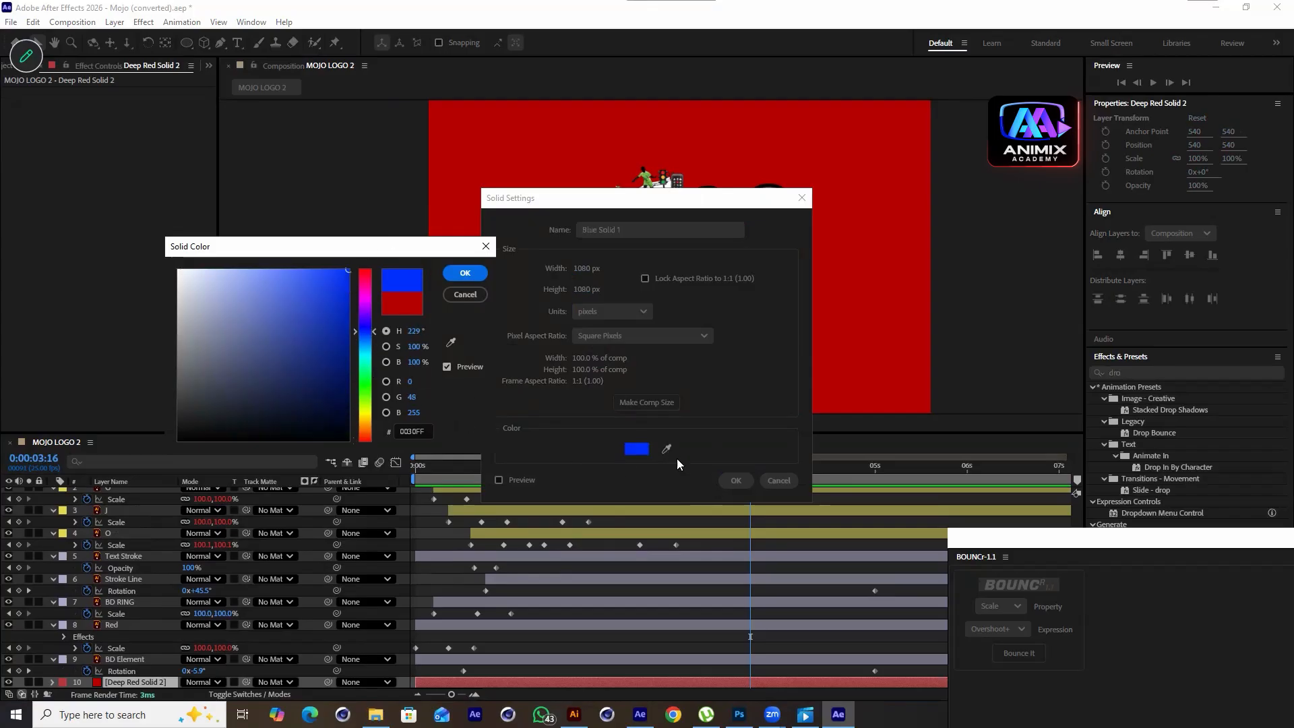
pyautogui.click(477, 277)
pyautogui.click(740, 480)
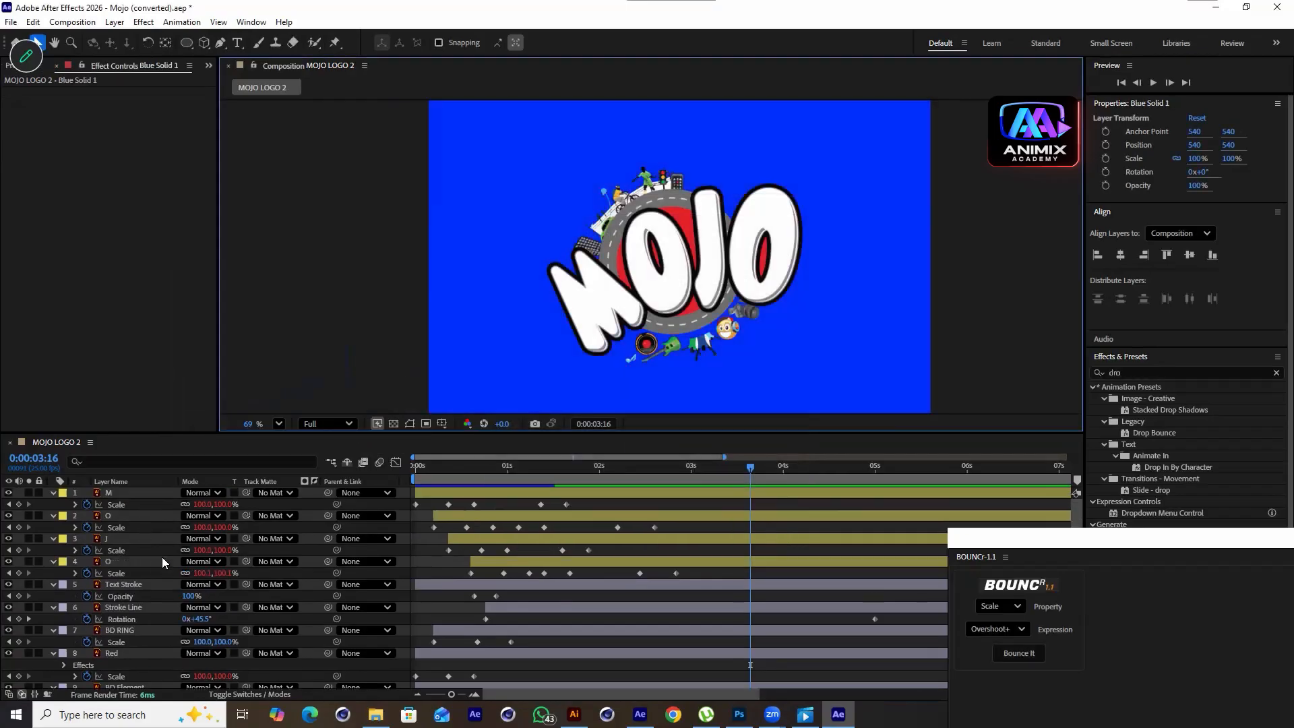
# Move the blue solid to the top of the stack and draw a curving S-shaped open path on it with the Pen tool
pyautogui.hotkey('ctrl', 'shift', ']')
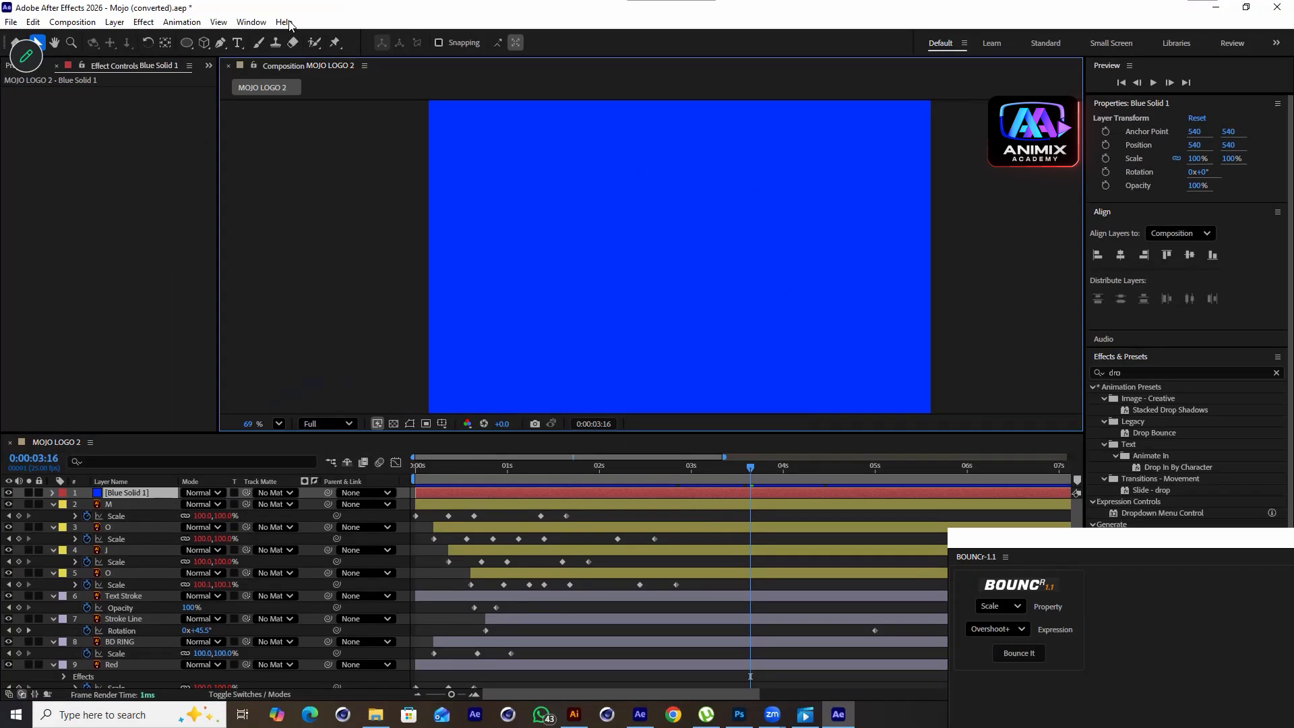
pyautogui.click(220, 42)
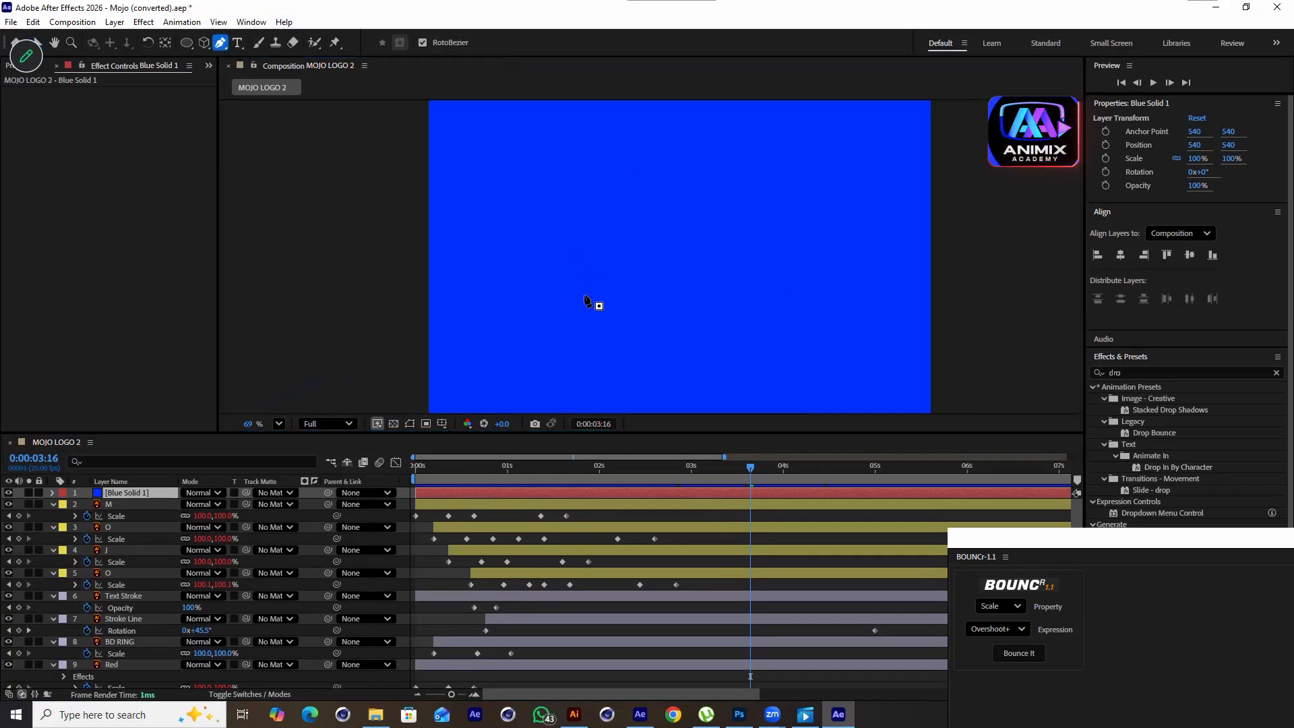
pyautogui.click(579, 339)
pyautogui.click(574, 319)
pyautogui.moveTo(575, 315); pyautogui.dragTo(581, 300)
pyautogui.click(710, 241)
pyautogui.click(686, 168)
pyautogui.click(784, 118)
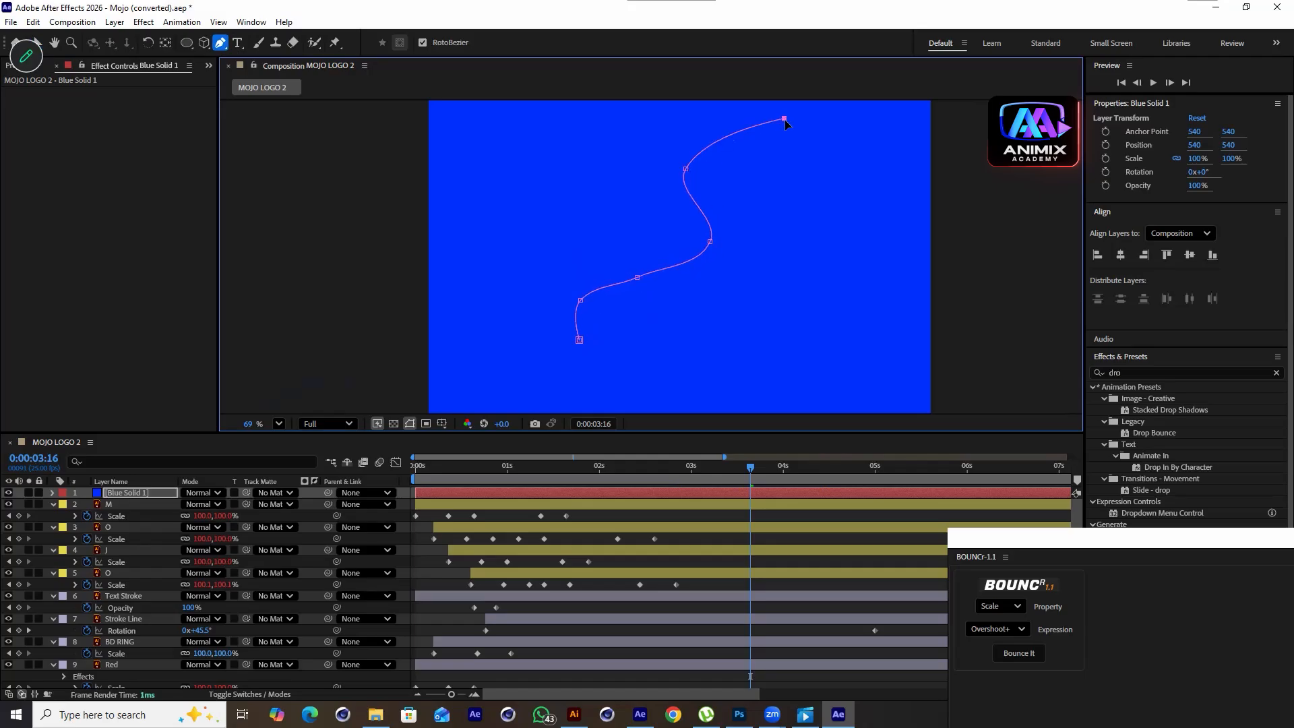
# Apply the Saber effect to the blue solid
pyautogui.click(124, 490)
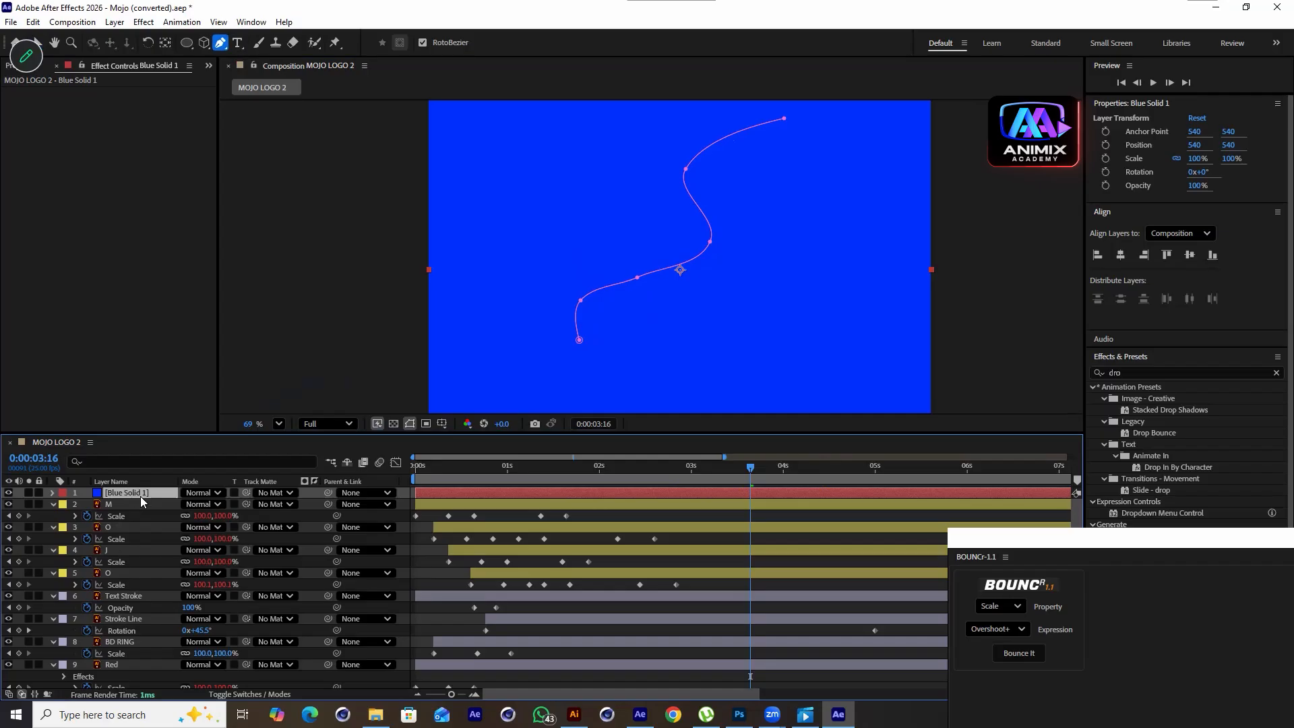
pyautogui.moveTo(1135, 372); pyautogui.dragTo(1088, 380)
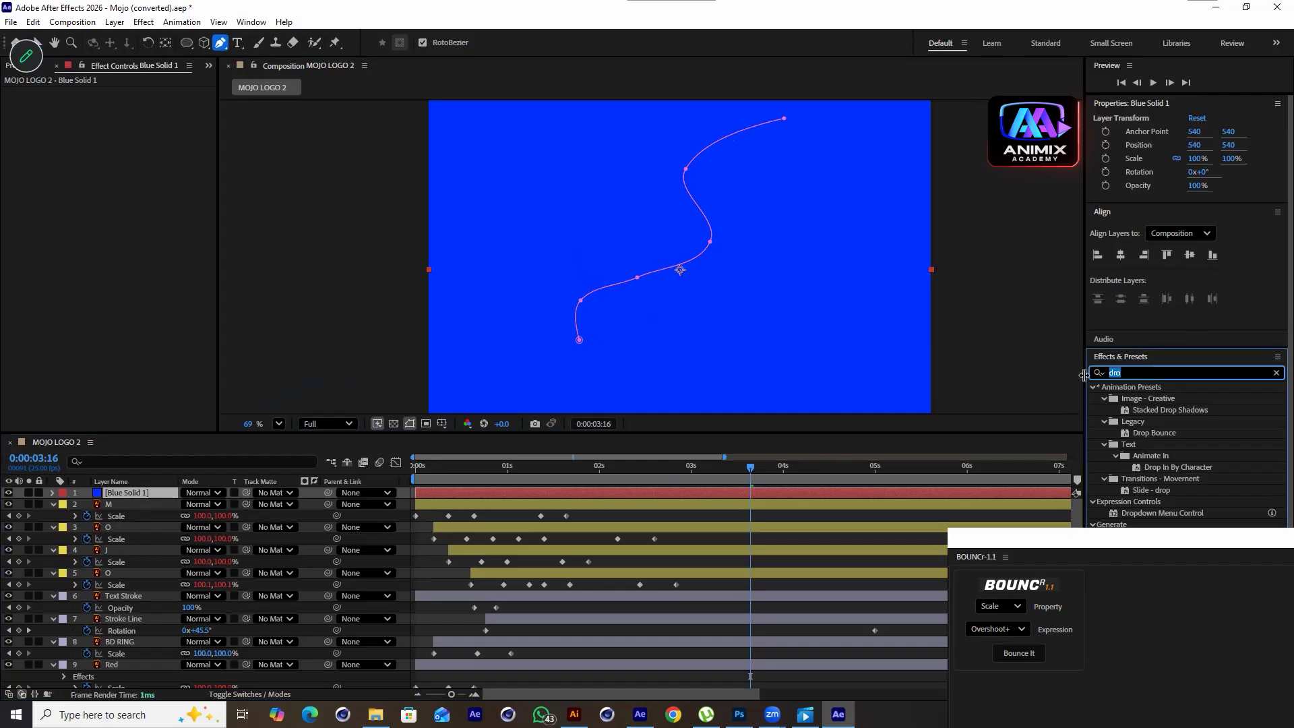
pyautogui.write('saber')
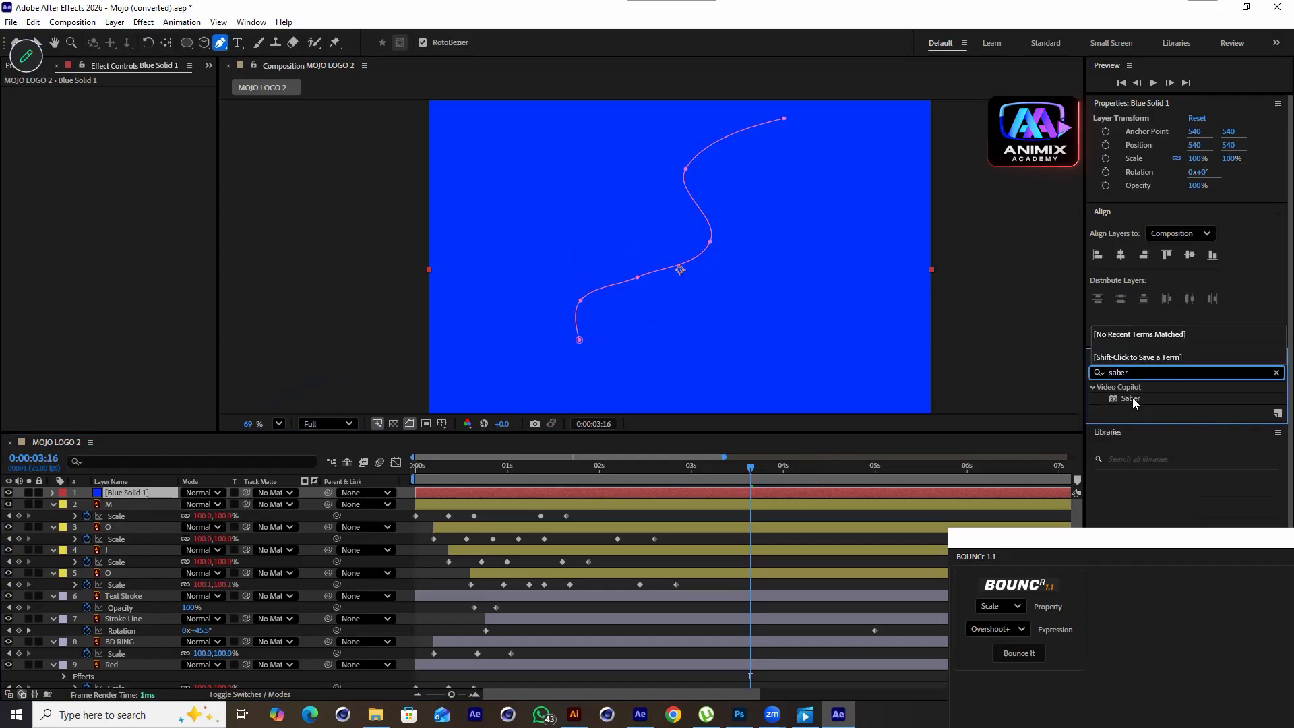
pyautogui.doubleClick(1131, 398)
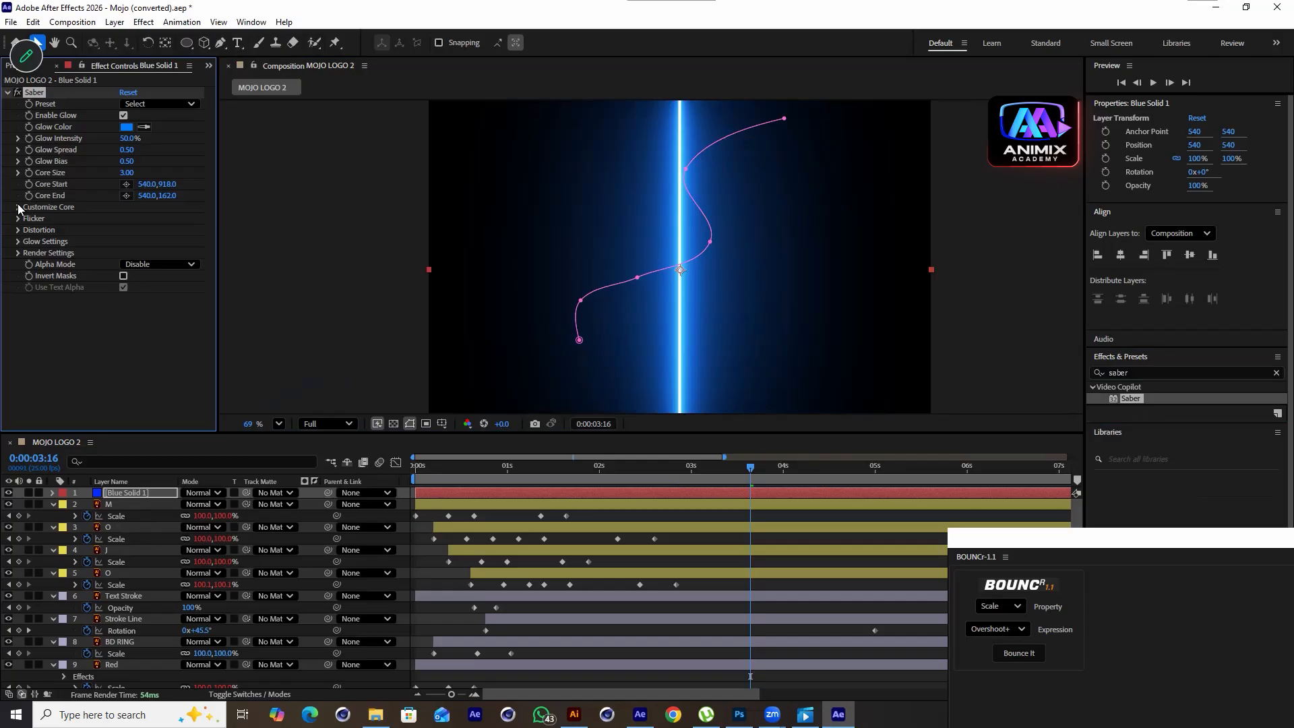
# Set the Saber Core Type to Layer Masks under Customize Core
pyautogui.click(18, 207)
pyautogui.click(169, 219)
pyautogui.click(165, 249)
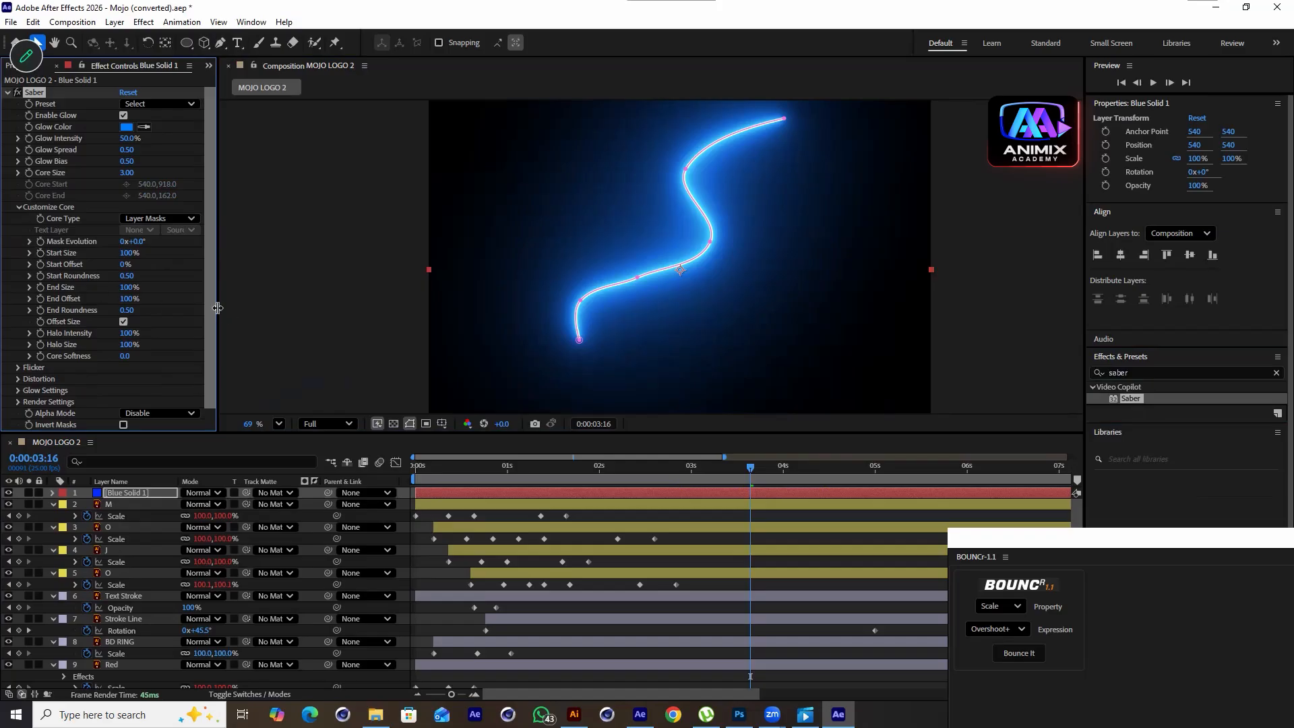
# Nudge a path vertex and set Glow Intensity 30%, Glow Spread 0.05, Glow Bias 0.31, Core Size 0.50
pyautogui.click(635, 276)
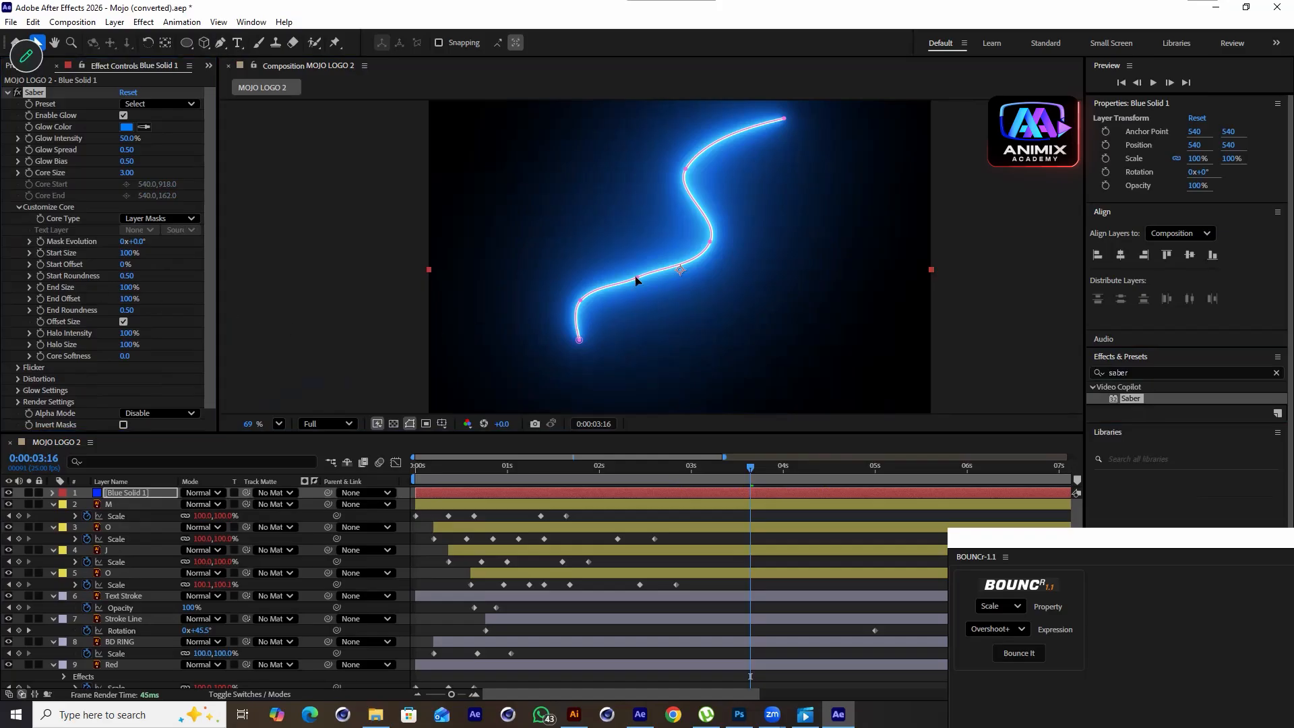
pyautogui.moveTo(635, 277); pyautogui.dragTo(672, 288)
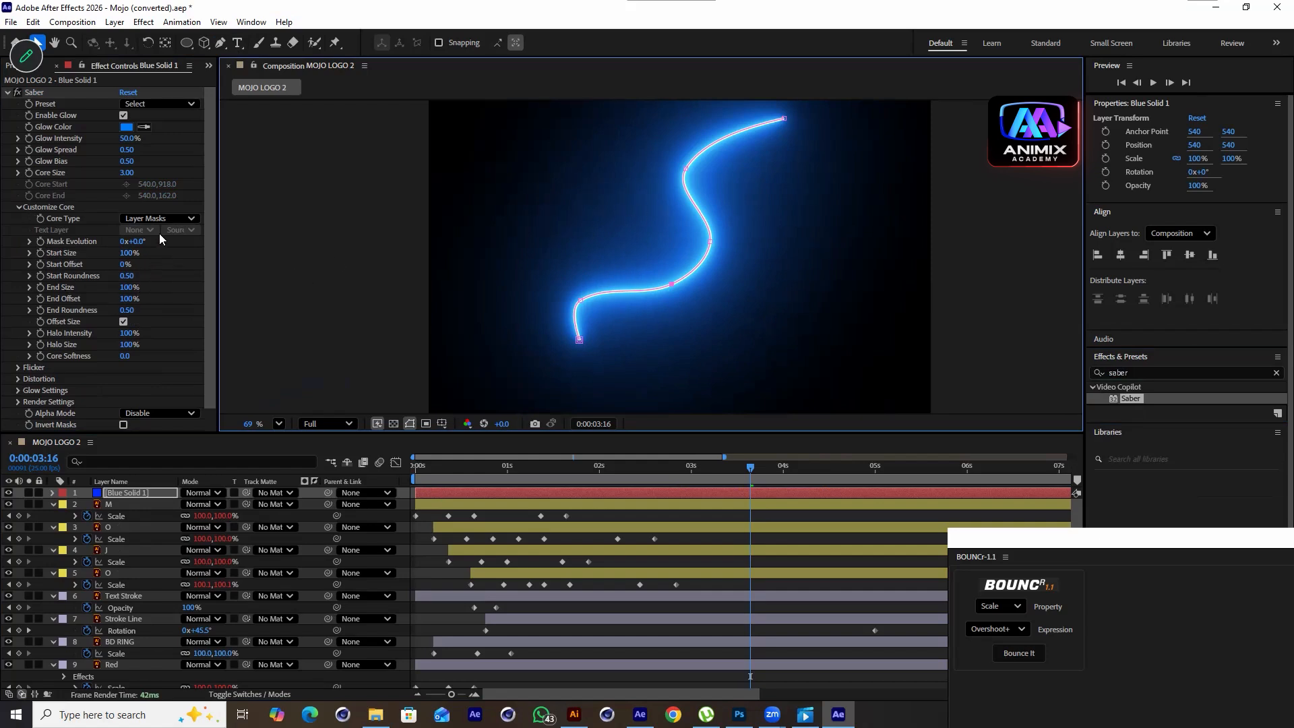
pyautogui.moveTo(125, 140); pyautogui.dragTo(119, 171)
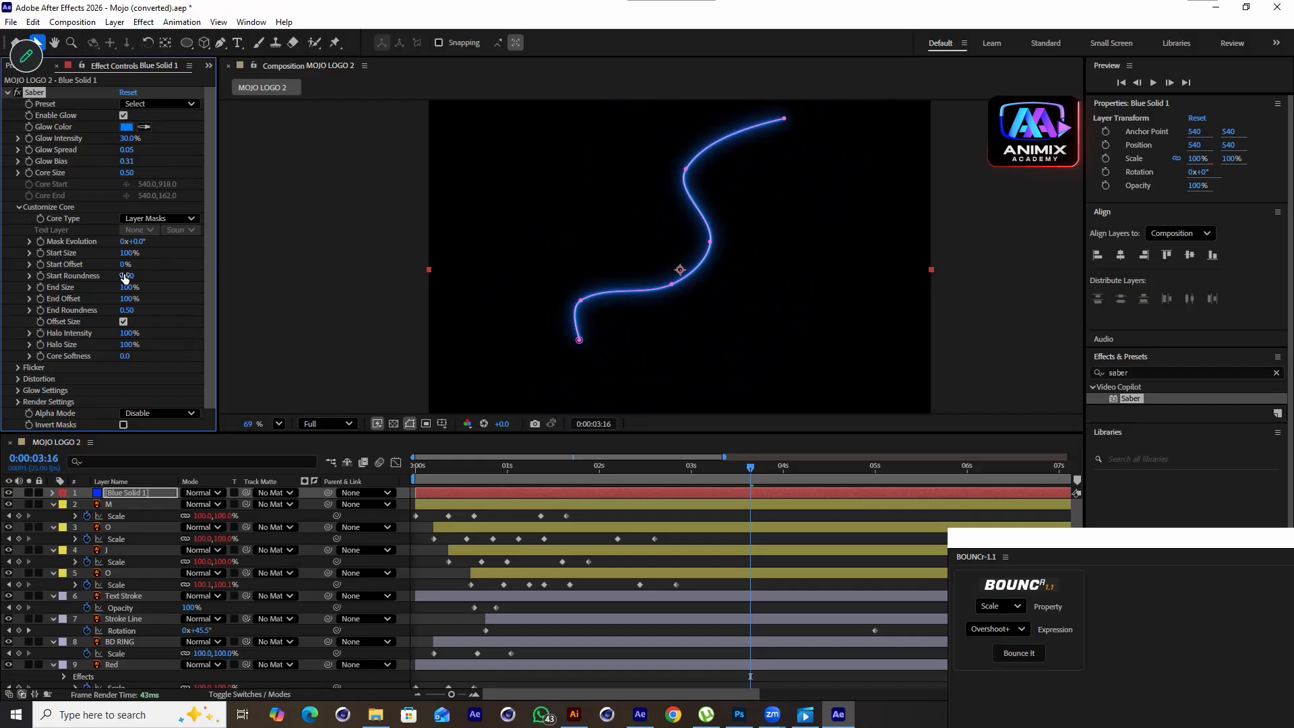
# Keyframe Saber's Start Offset from 100% at 0:00 to 0% at 0:12
pyautogui.moveTo(137, 265); pyautogui.dragTo(140, 276)
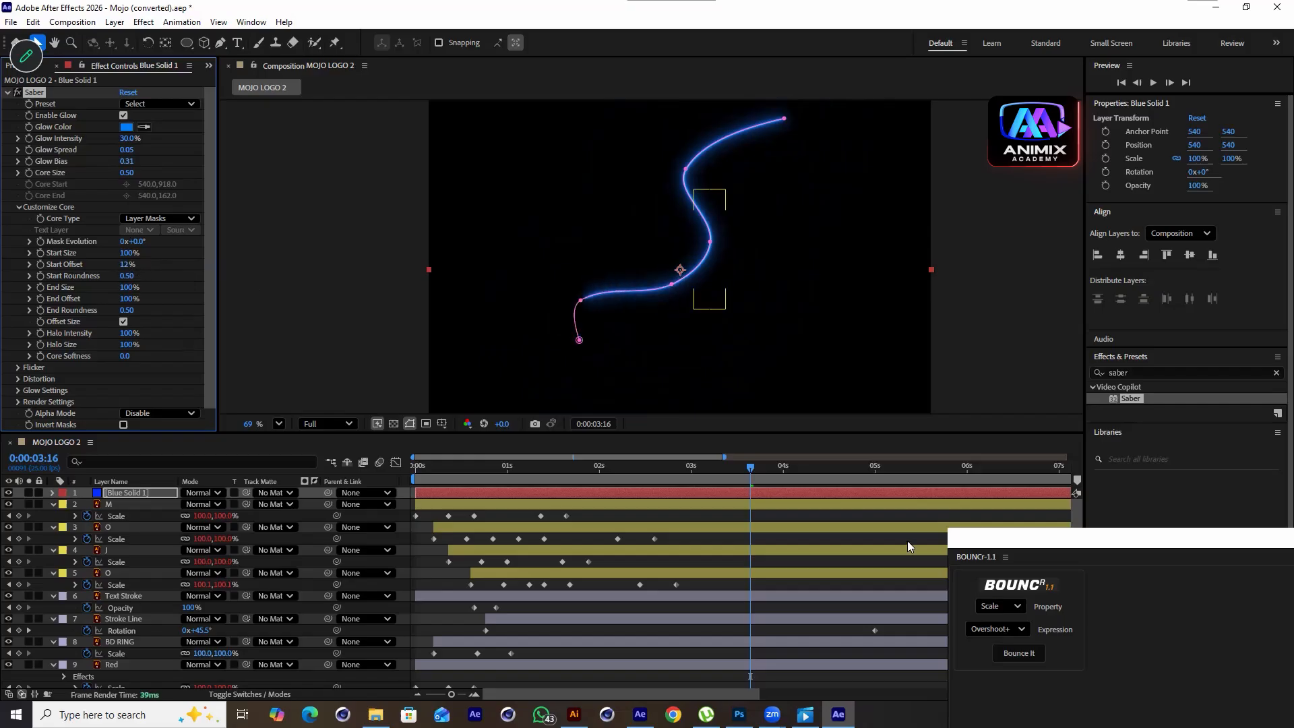
pyautogui.moveTo(746, 468); pyautogui.dragTo(640, 468)
pyautogui.press('Home')
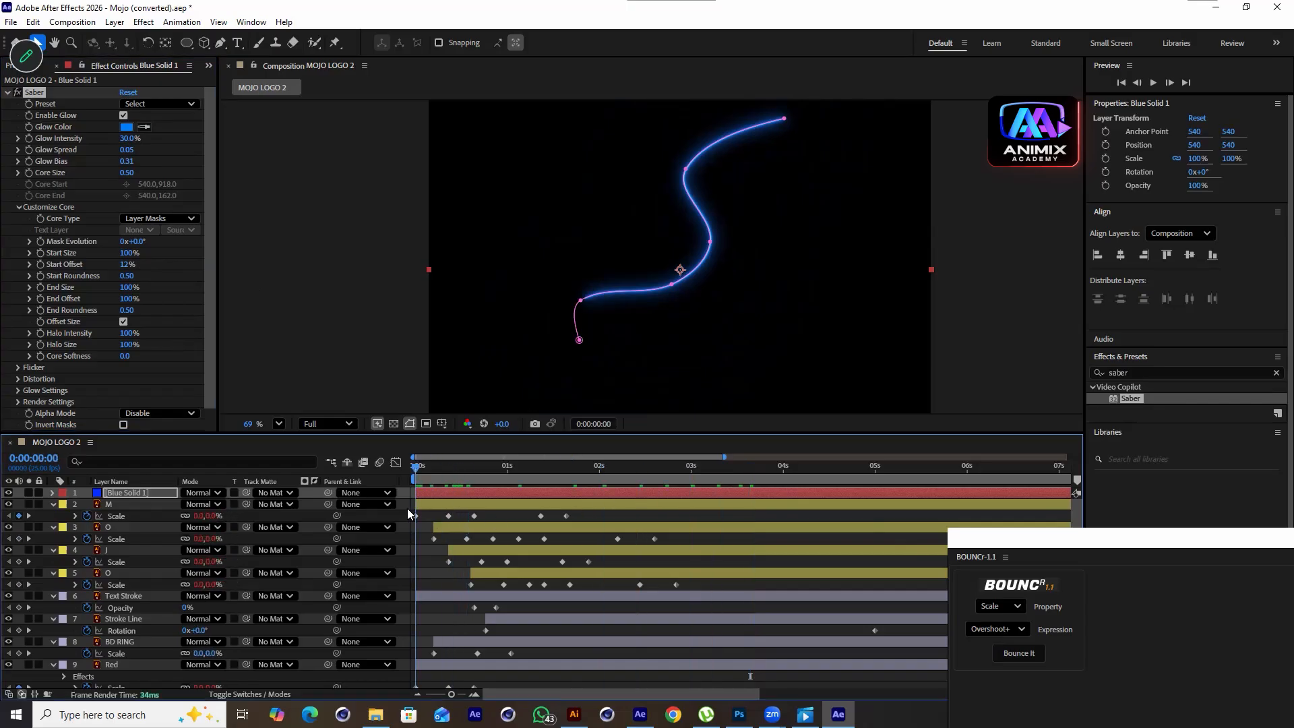
pyautogui.click(40, 265)
pyautogui.moveTo(126, 265)
pyautogui.mouseDown()
pyautogui.moveTo(98, 274)
pyautogui.moveTo(145, 271)
pyautogui.mouseUp()
pyautogui.click(442, 473)
pyautogui.moveTo(447, 472); pyautogui.dragTo(463, 477)
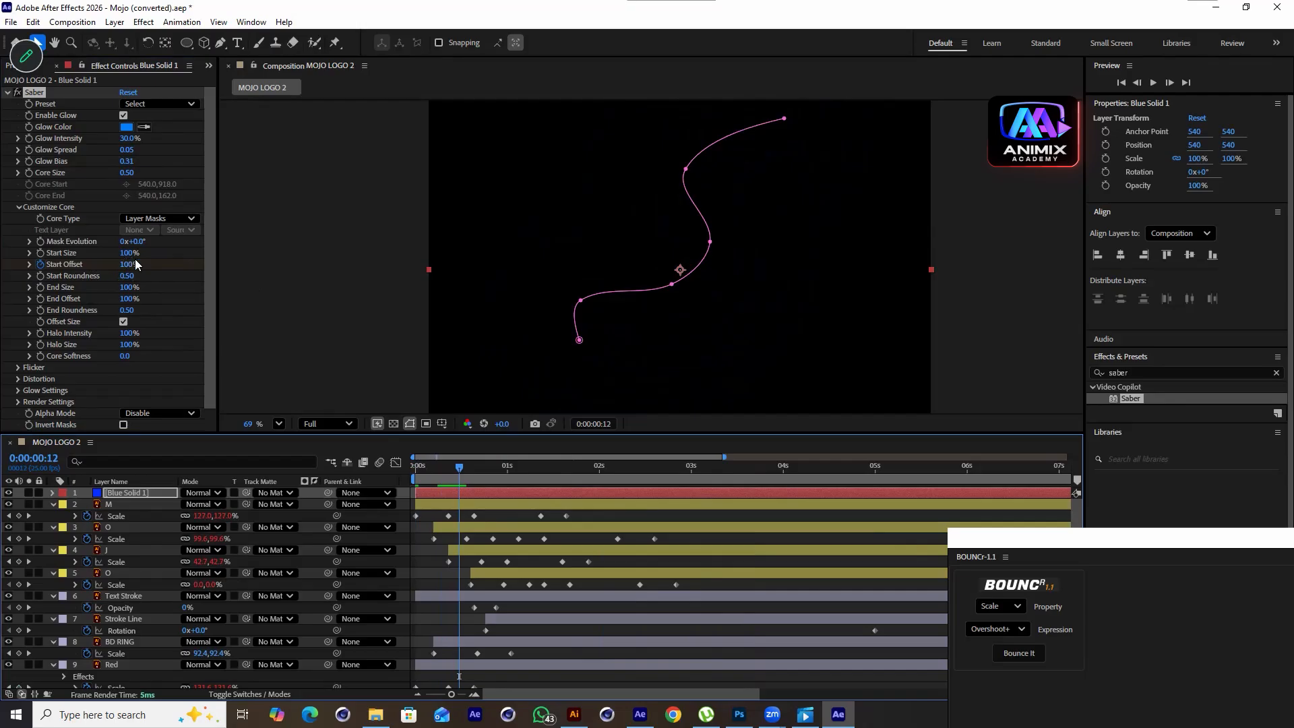
pyautogui.moveTo(116, 267); pyautogui.dragTo(1, 313)
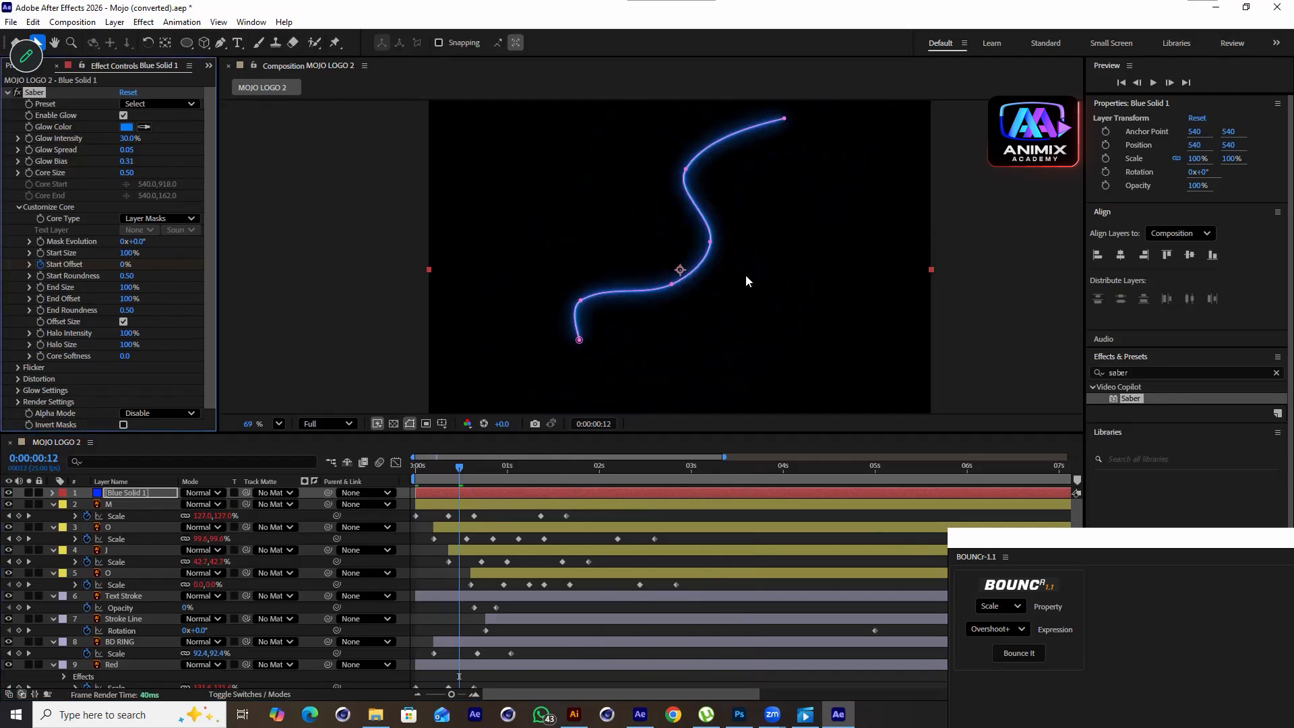
# Reveal the solid's keyframes and set Saber's Start Size to 0%
pyautogui.moveTo(464, 458); pyautogui.dragTo(465, 491)
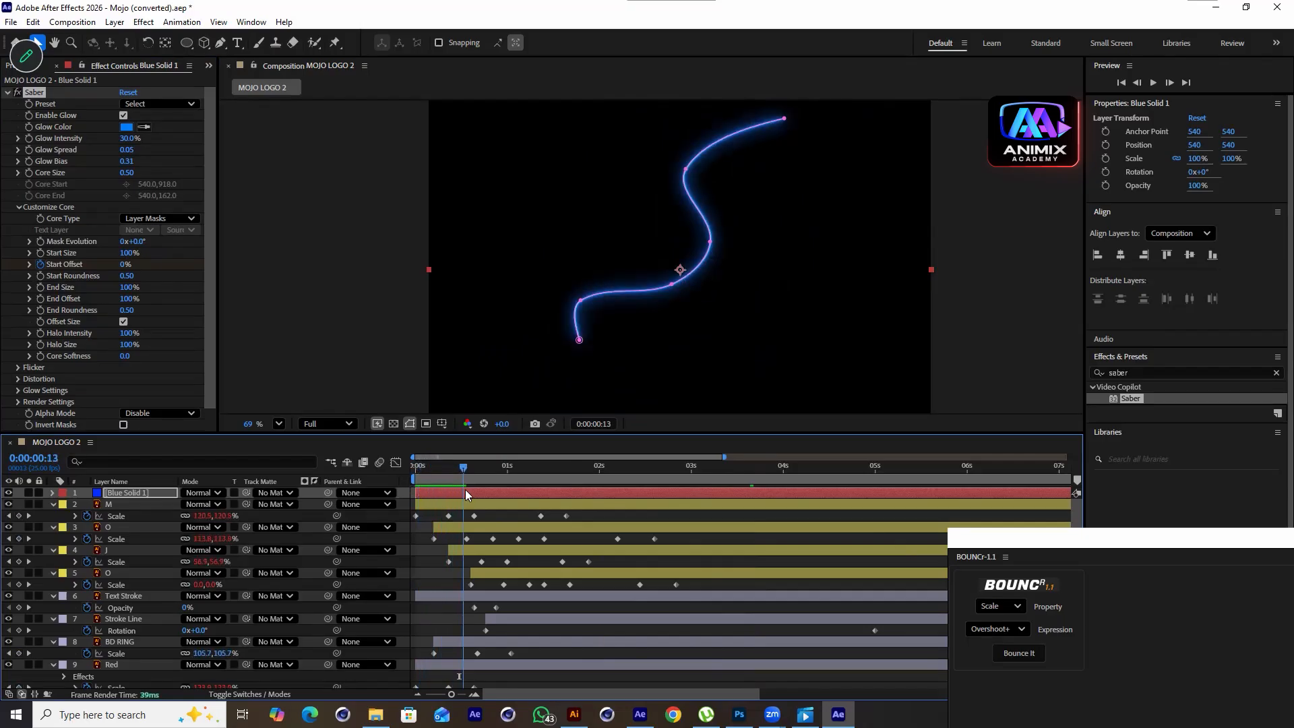
pyautogui.press('u')
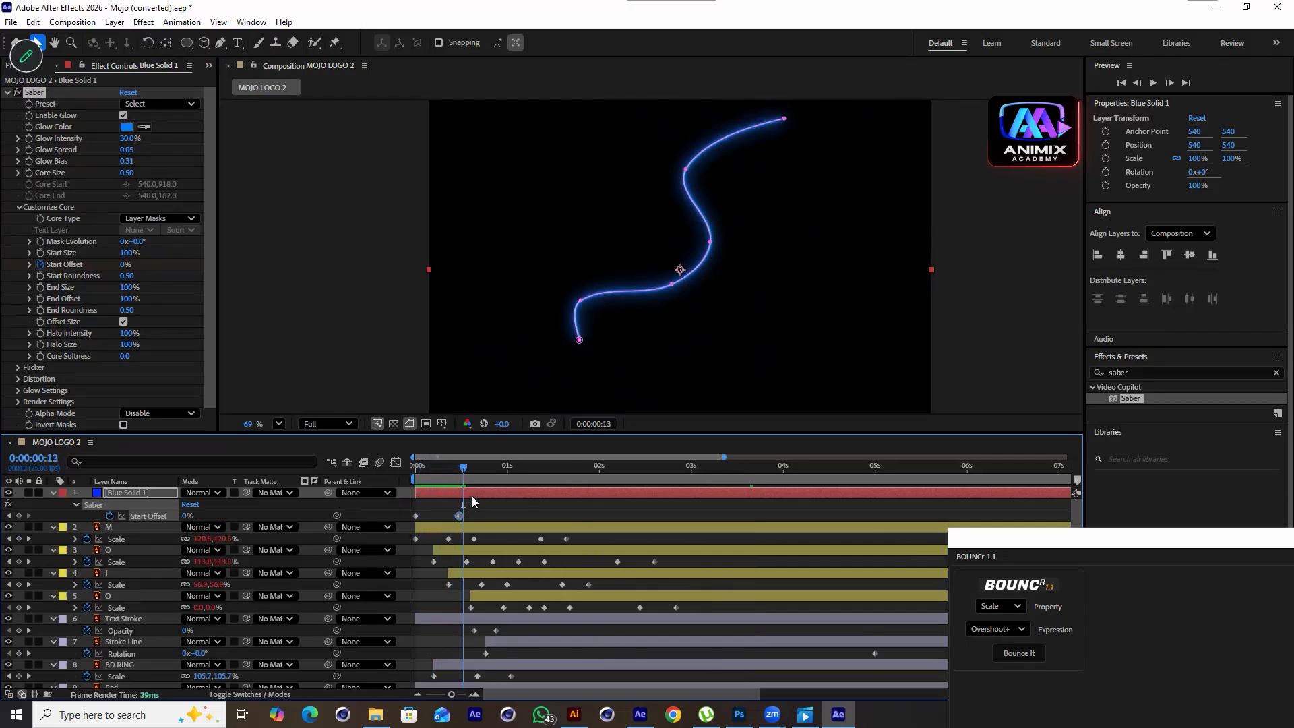
pyautogui.moveTo(460, 471); pyautogui.dragTo(459, 471)
pyautogui.moveTo(128, 256); pyautogui.dragTo(50, 276)
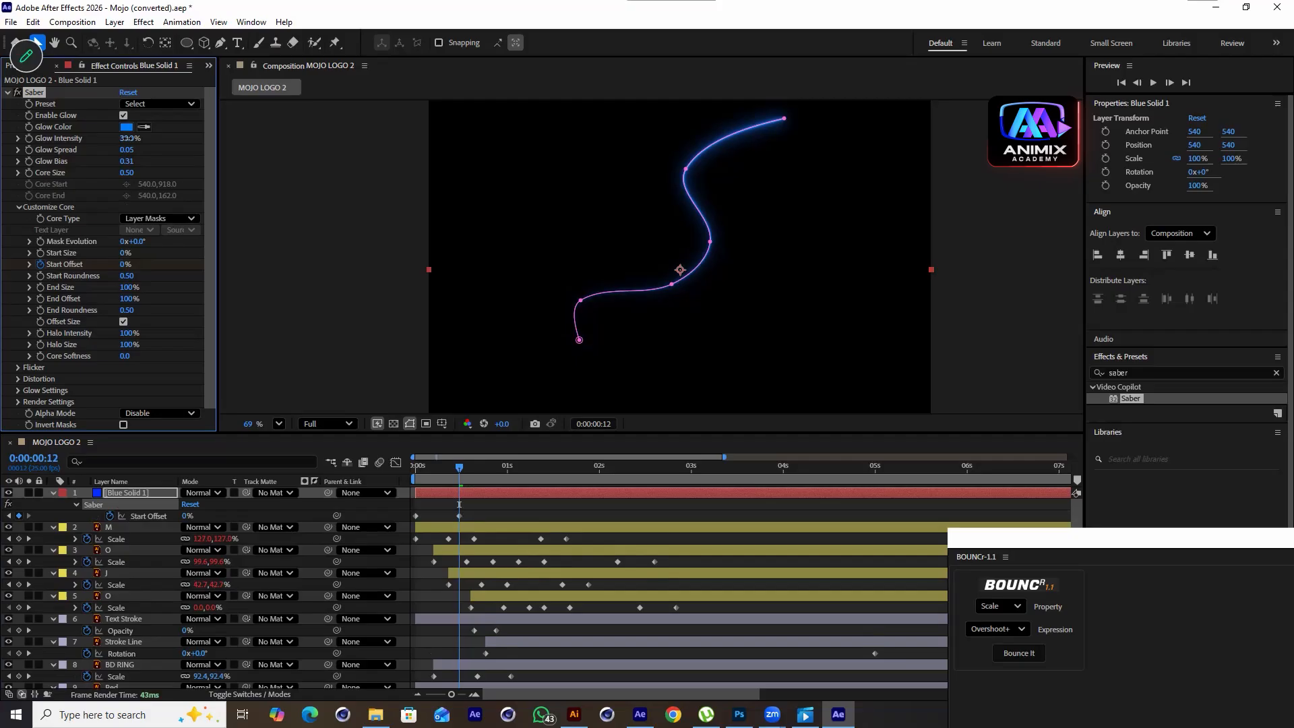
# Preview the animation from the start and reselect the blue solid
pyautogui.click(635, 575)
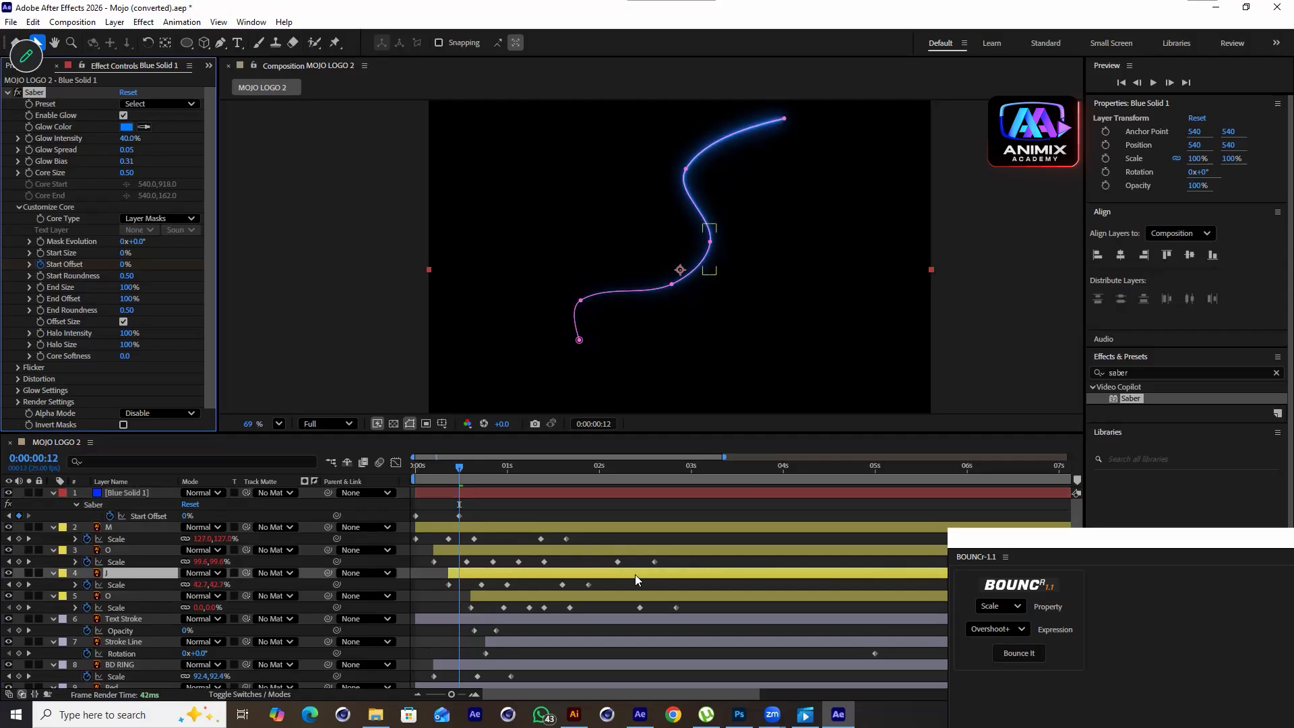
pyautogui.moveTo(473, 467); pyautogui.dragTo(402, 479)
pyautogui.press('space')
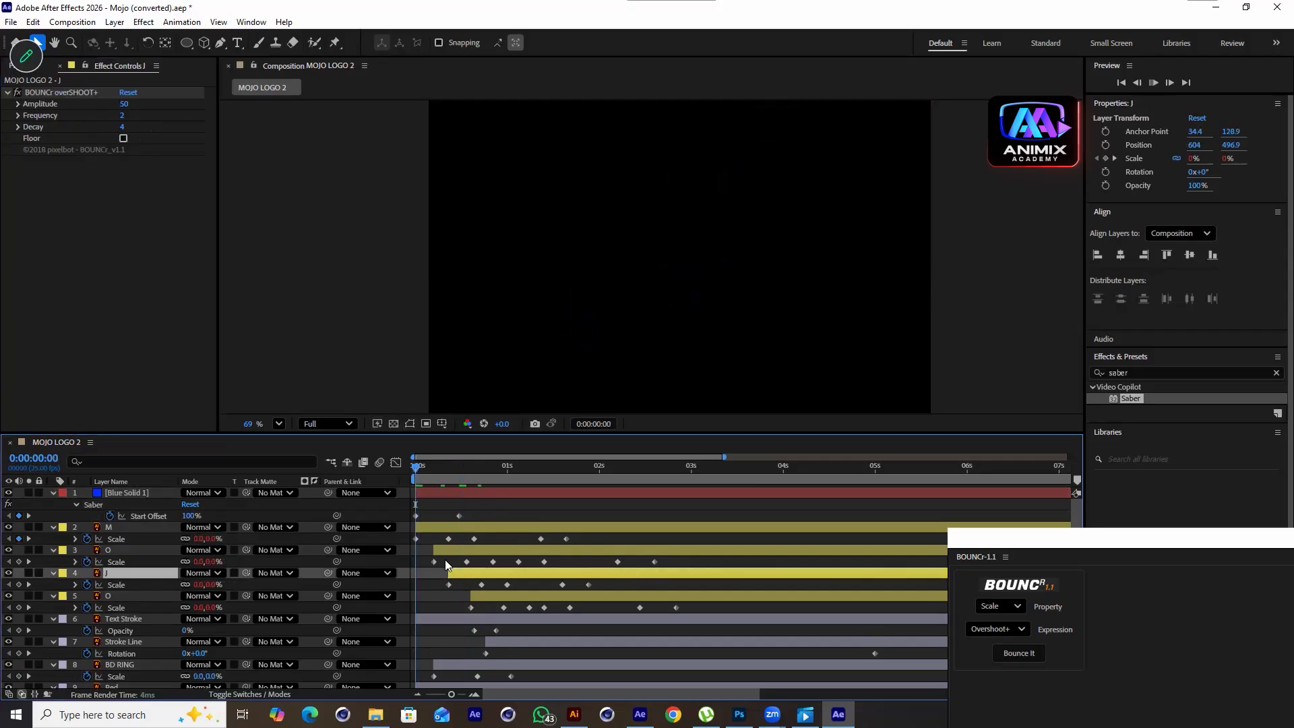
pyautogui.press('space')
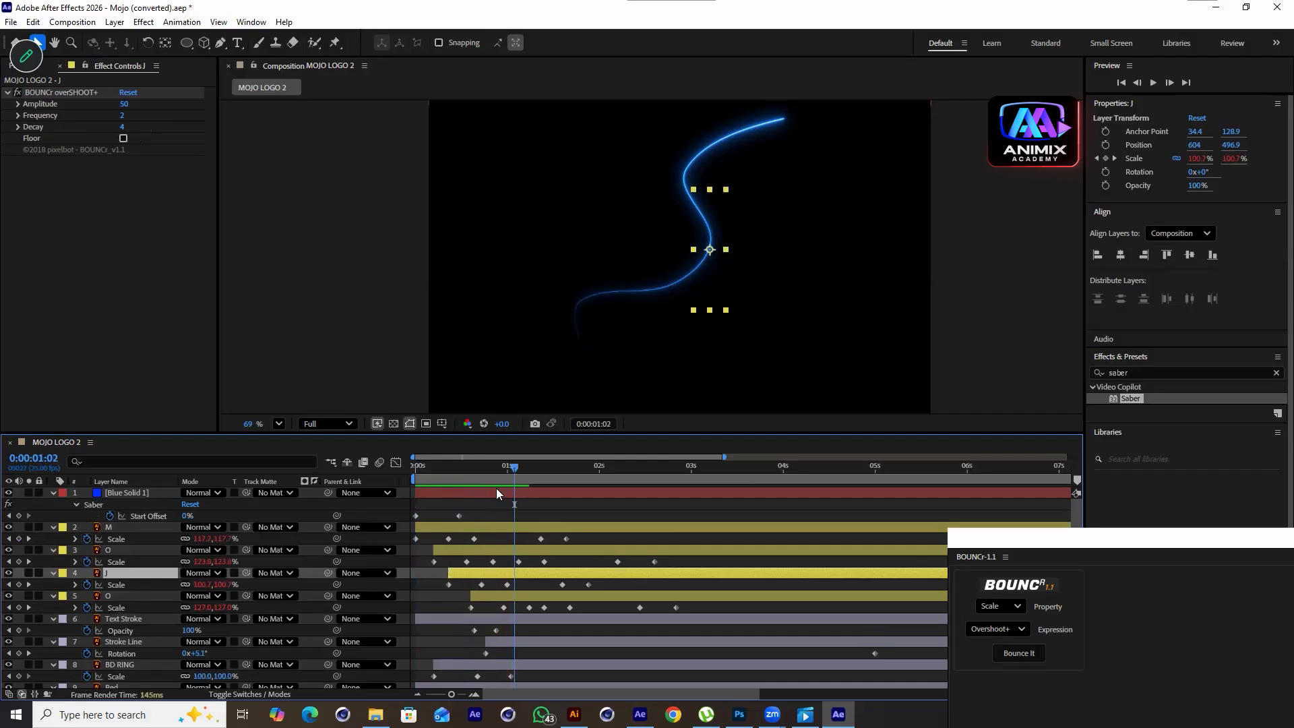
pyautogui.moveTo(492, 479); pyautogui.dragTo(460, 503)
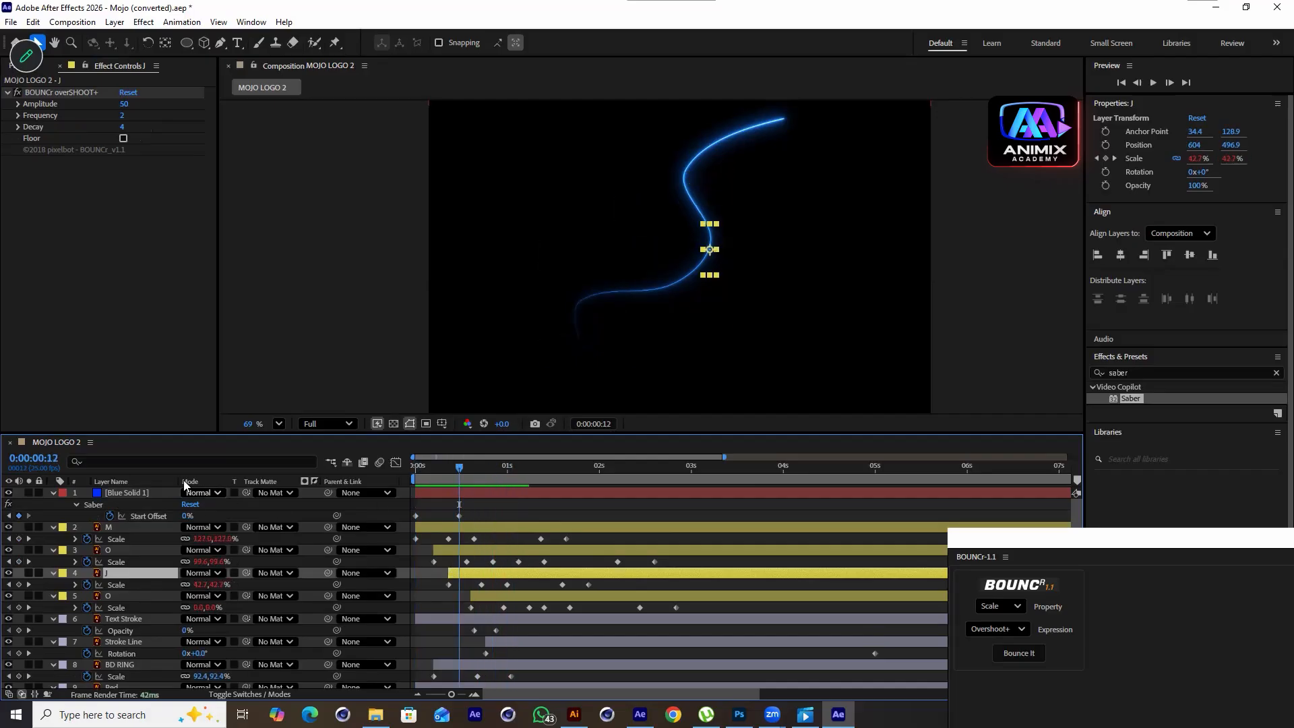
pyautogui.click(150, 492)
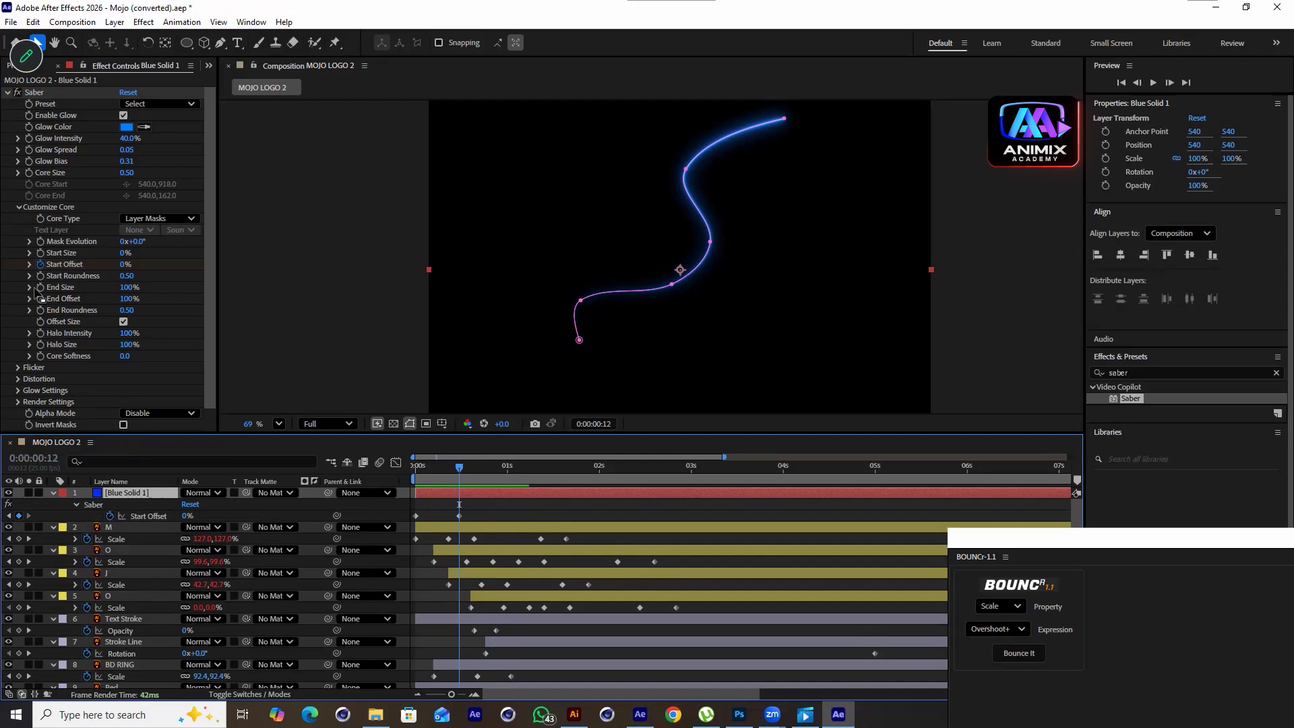
# Try keyframing Saber's End Size down to 0% at 0:23, then undo the value change
pyautogui.click(40, 287)
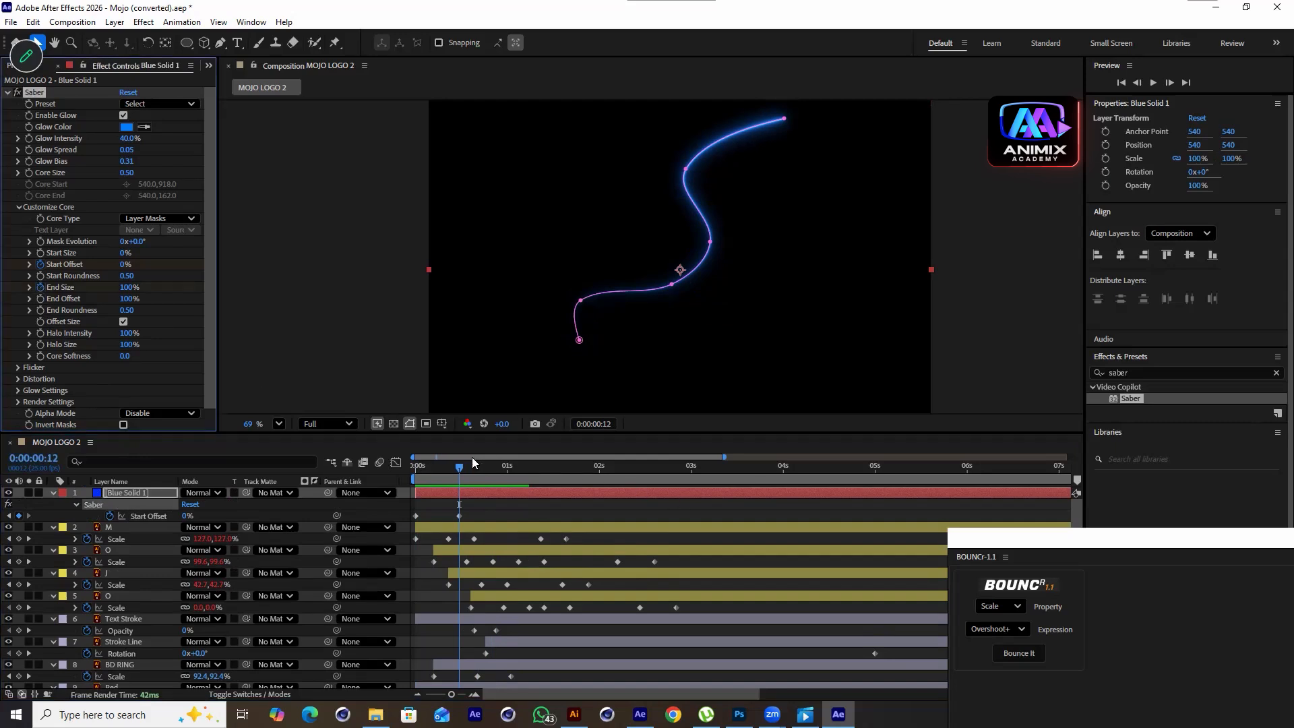
pyautogui.moveTo(459, 463); pyautogui.dragTo(502, 487)
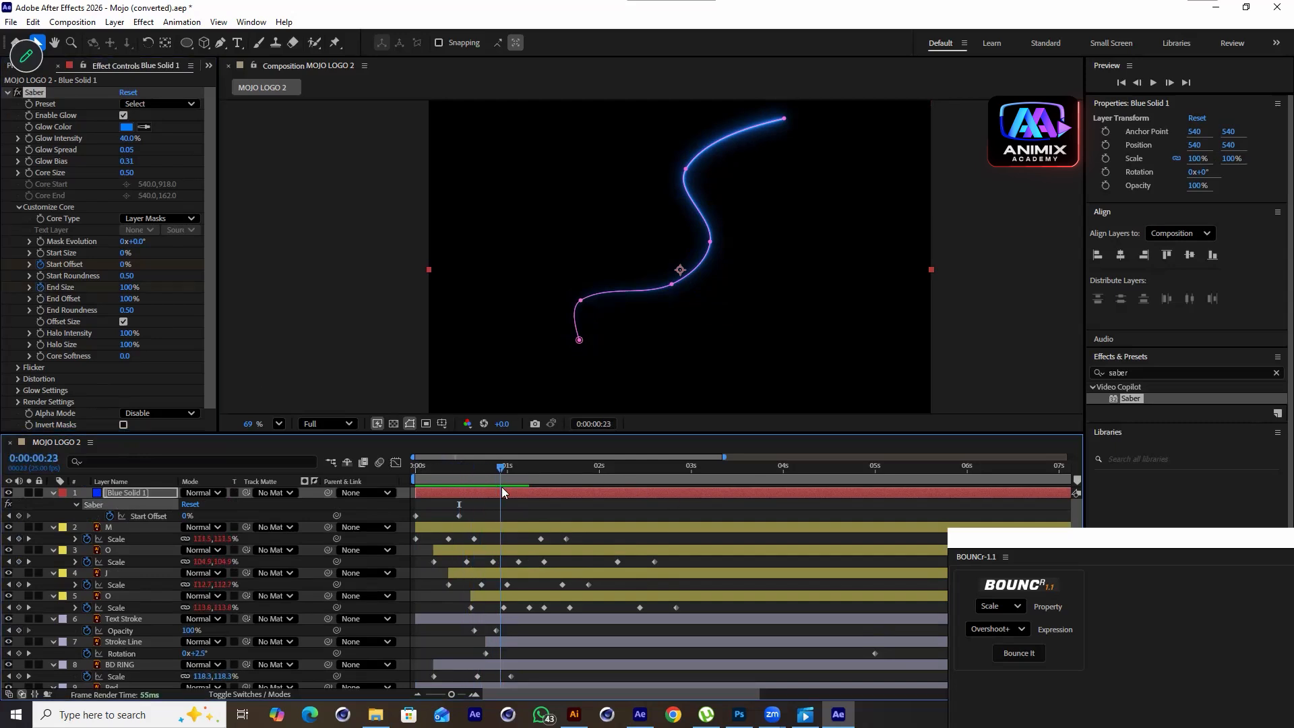
pyautogui.moveTo(127, 288); pyautogui.dragTo(30, 338)
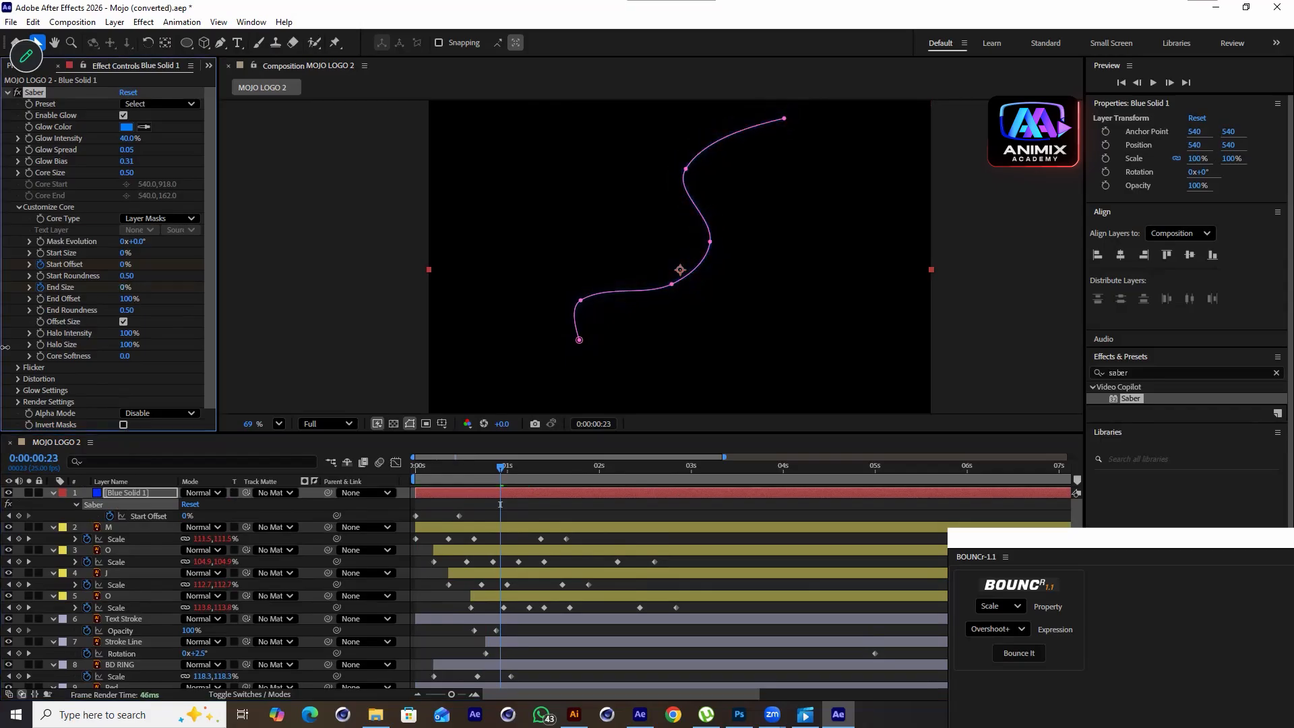
pyautogui.hotkey('ctrl', 'z')
# Keyframe Saber's End Offset and set it to 0% at 0:21
pyautogui.click(41, 298)
pyautogui.moveTo(467, 467); pyautogui.dragTo(489, 494)
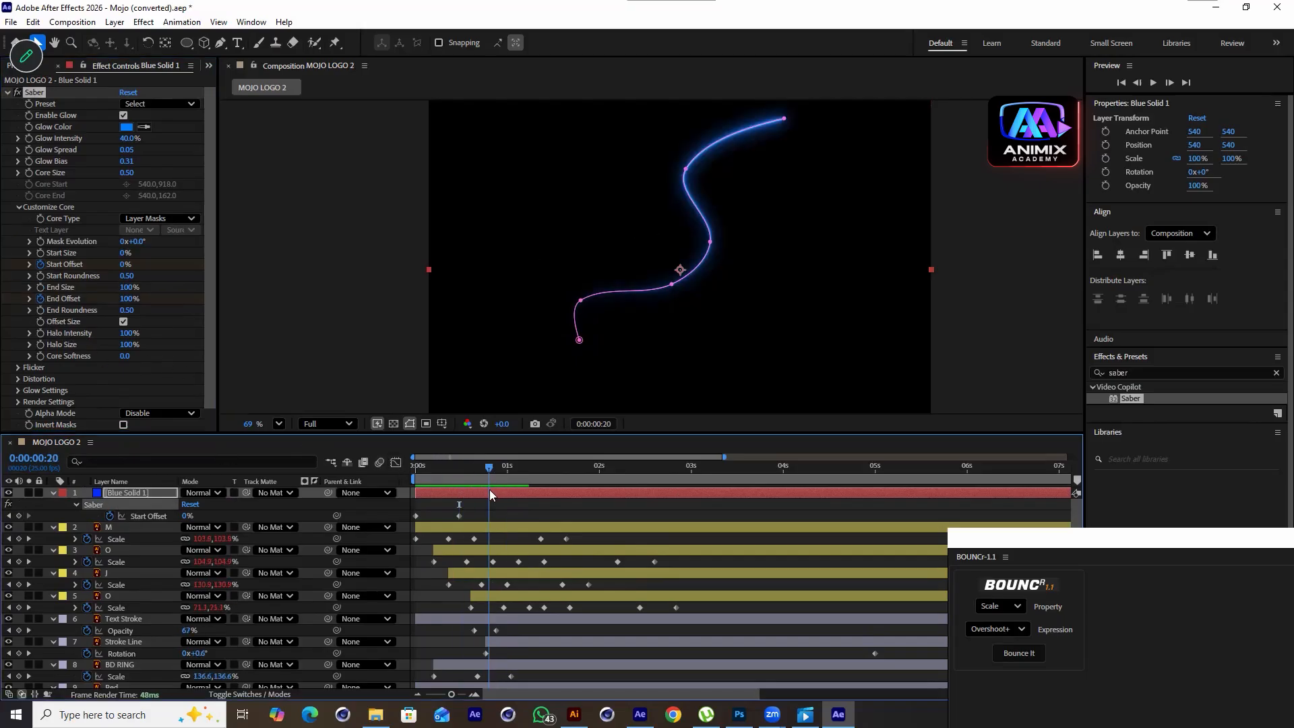
pyautogui.click(129, 302)
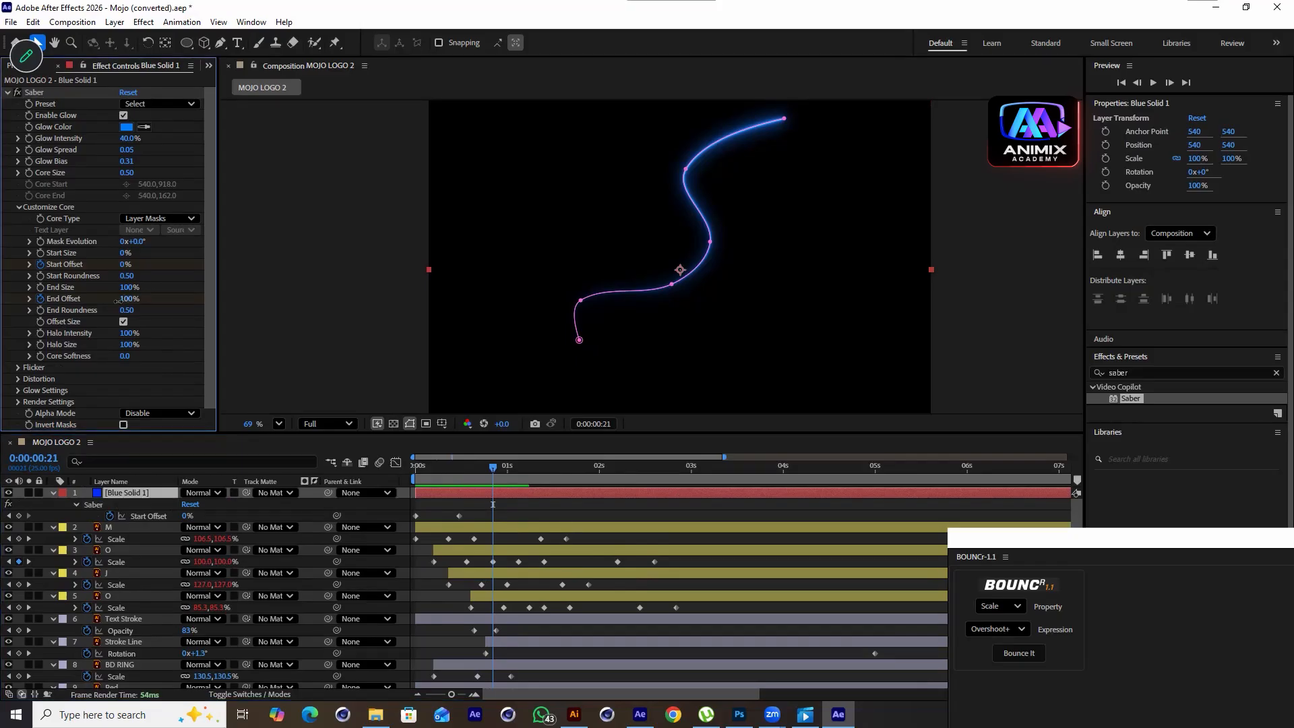
pyautogui.moveTo(118, 301); pyautogui.dragTo(63, 321)
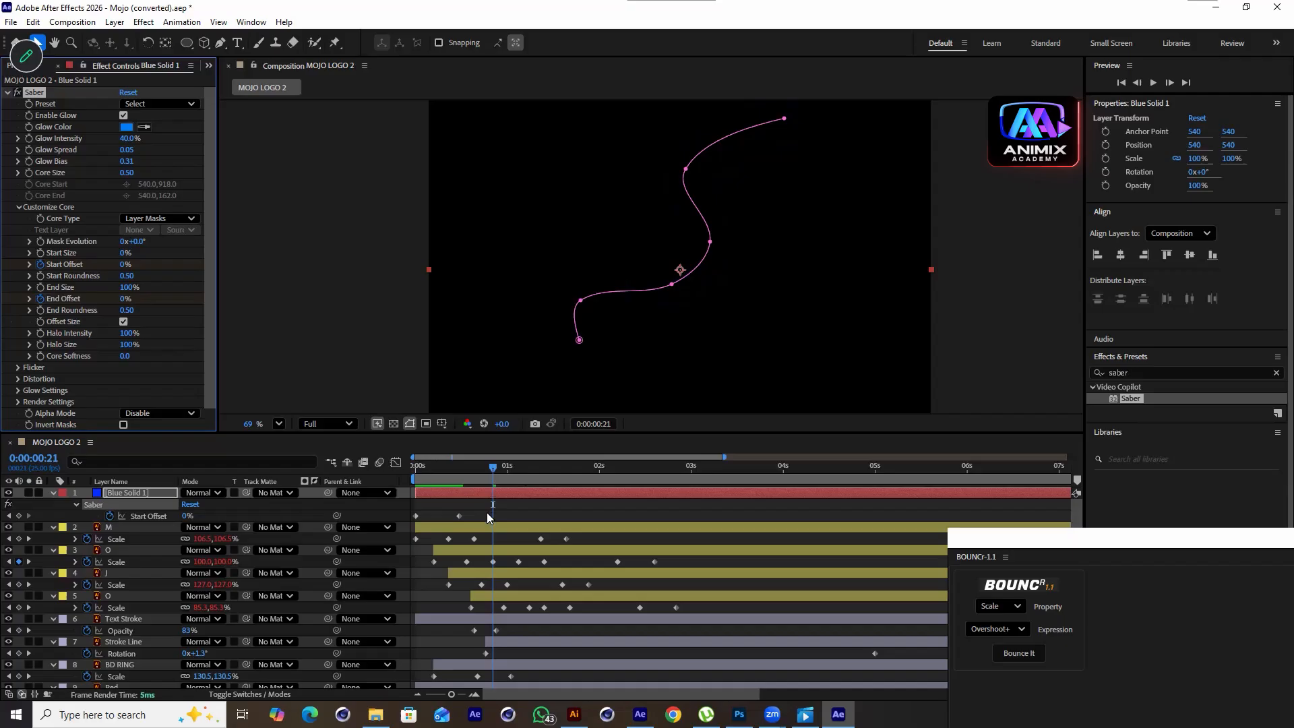
# Reveal the solid's animated properties and delete the selected End Offset keyframe at the current time
pyautogui.click(502, 496)
pyautogui.press('u')
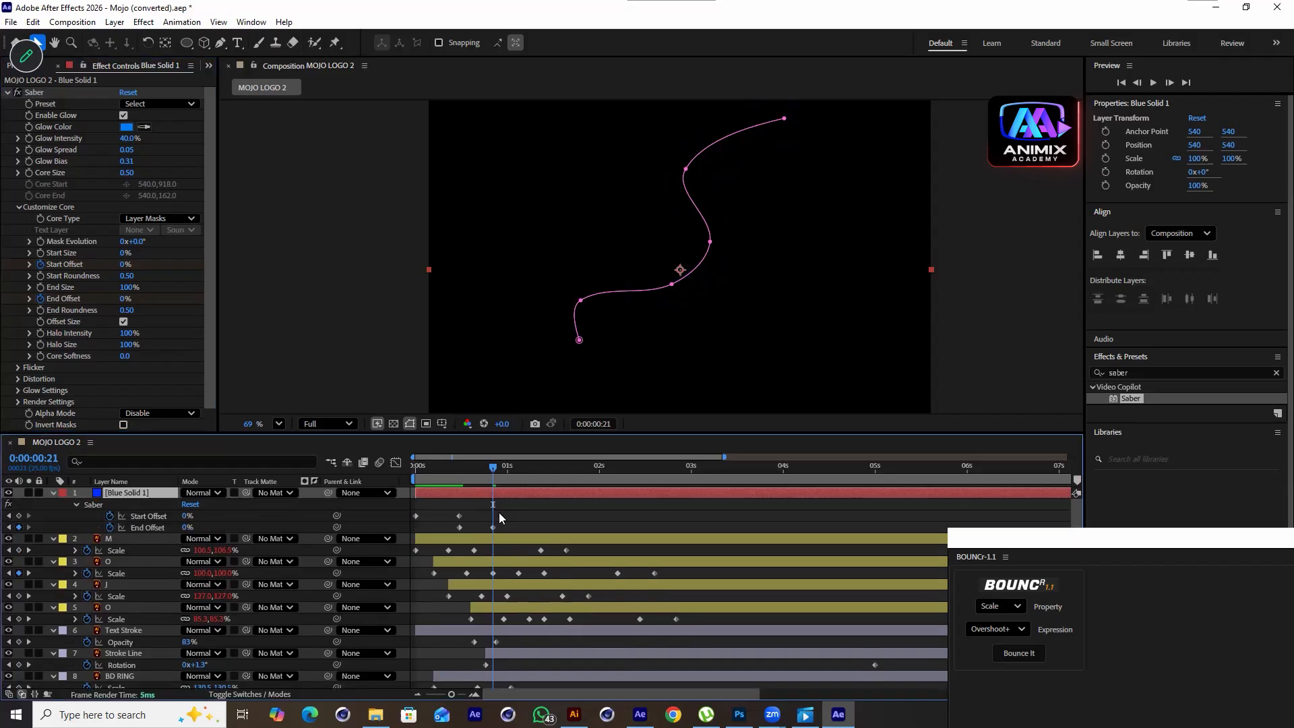
pyautogui.click(493, 527)
pyautogui.press('Delete')
# Retime the Start Offset and End Offset keyframes closer to the start, previewing the streak from the beginning between moves
pyautogui.press('Home')
pyautogui.press('space')
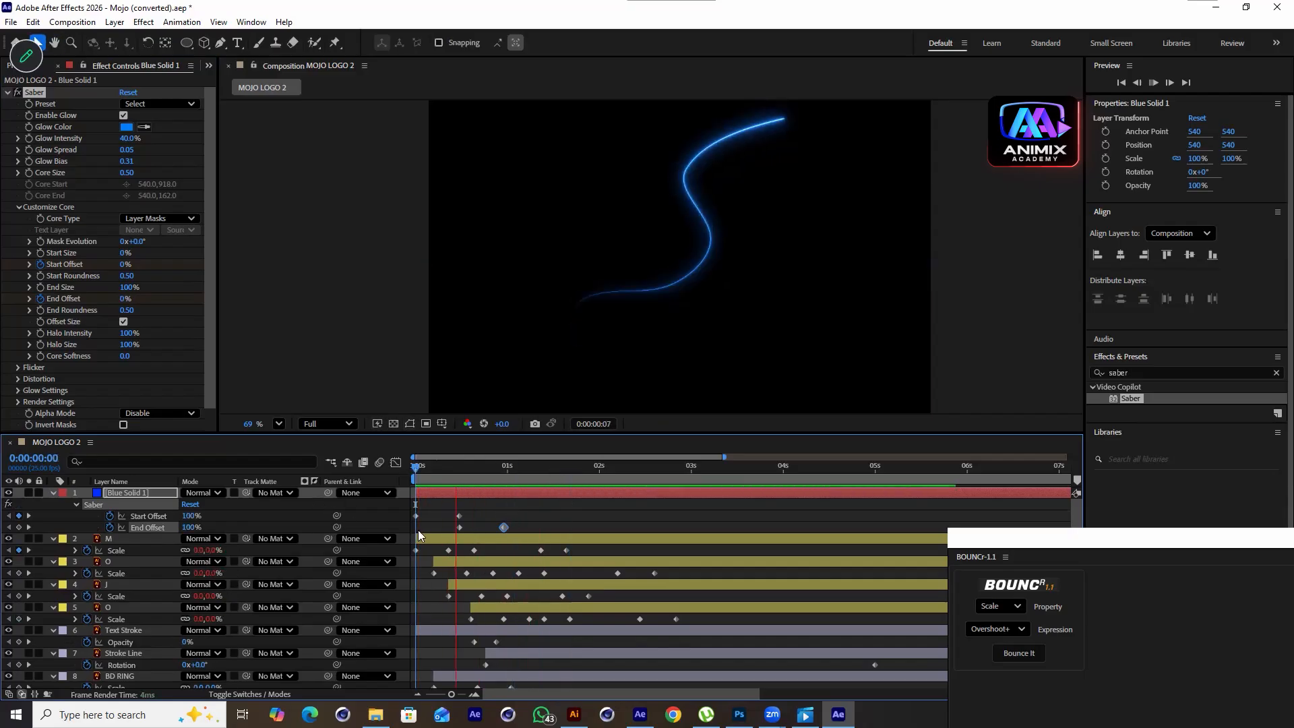
pyautogui.moveTo(538, 508); pyautogui.dragTo(402, 525)
pyautogui.keyDown('alt'); pyautogui.moveTo(504, 527); pyautogui.dragTo(470, 527); pyautogui.keyUp('alt')
pyautogui.moveTo(521, 471); pyautogui.dragTo(396, 494)
pyautogui.press('space')
pyautogui.press('space')
pyautogui.moveTo(476, 524); pyautogui.dragTo(434, 527)
pyautogui.moveTo(514, 464); pyautogui.dragTo(416, 493)
pyautogui.press('space')
pyautogui.press('space')
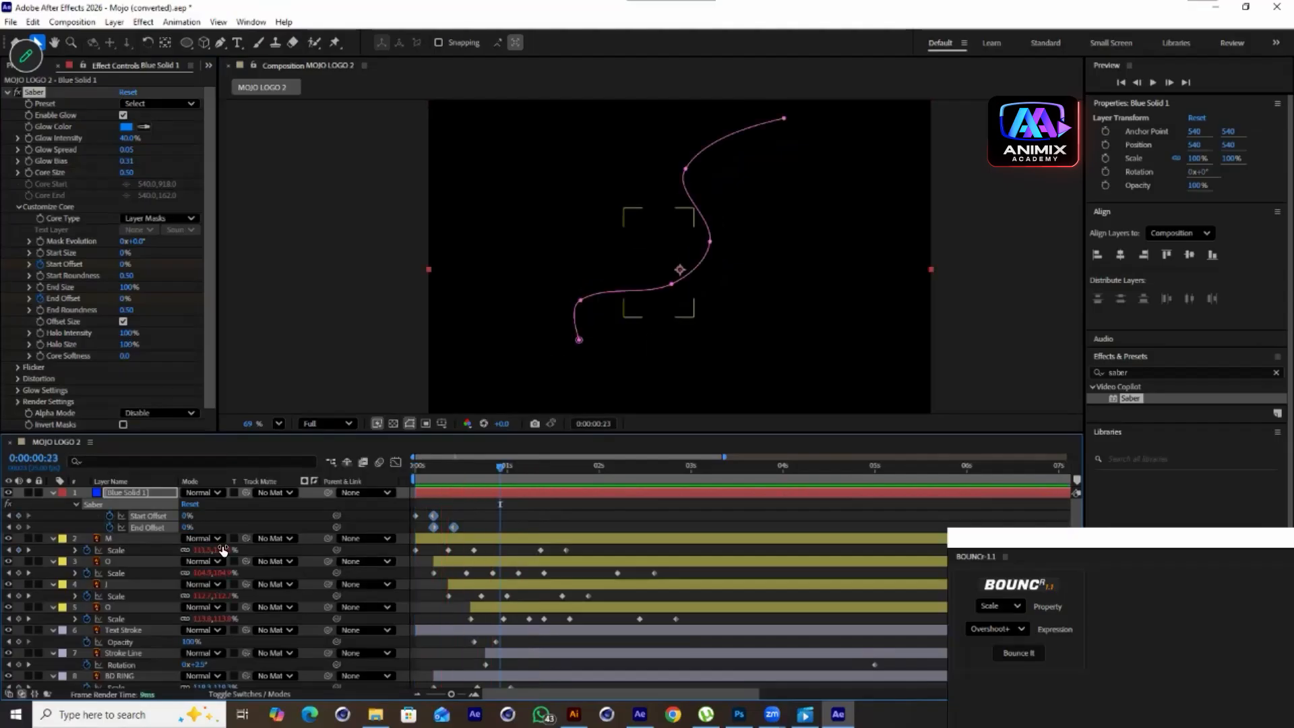
# Set Saber's Composite Settings under Render Settings to Transparent so the logo and red background show through
pyautogui.moveTo(492, 470); pyautogui.dragTo(453, 482)
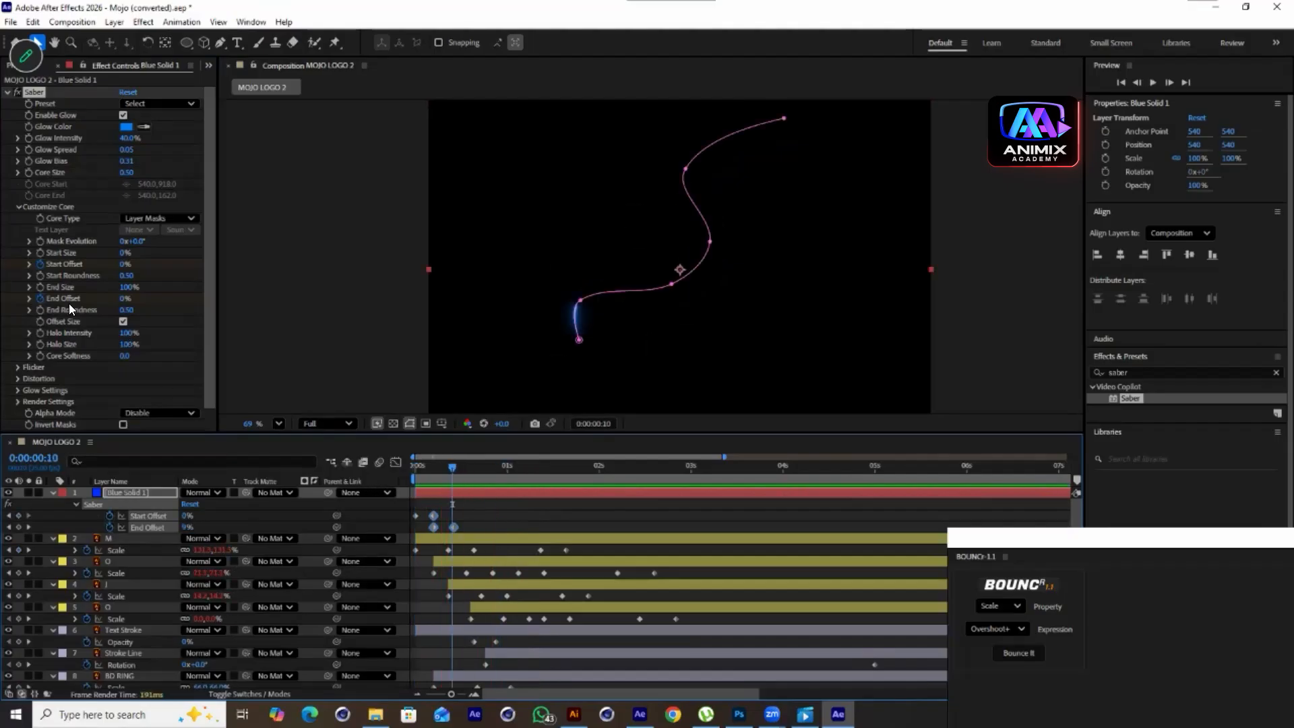
pyautogui.scroll(-1, 68, 303)
pyautogui.click(18, 391)
pyautogui.scroll(-3, 87, 380)
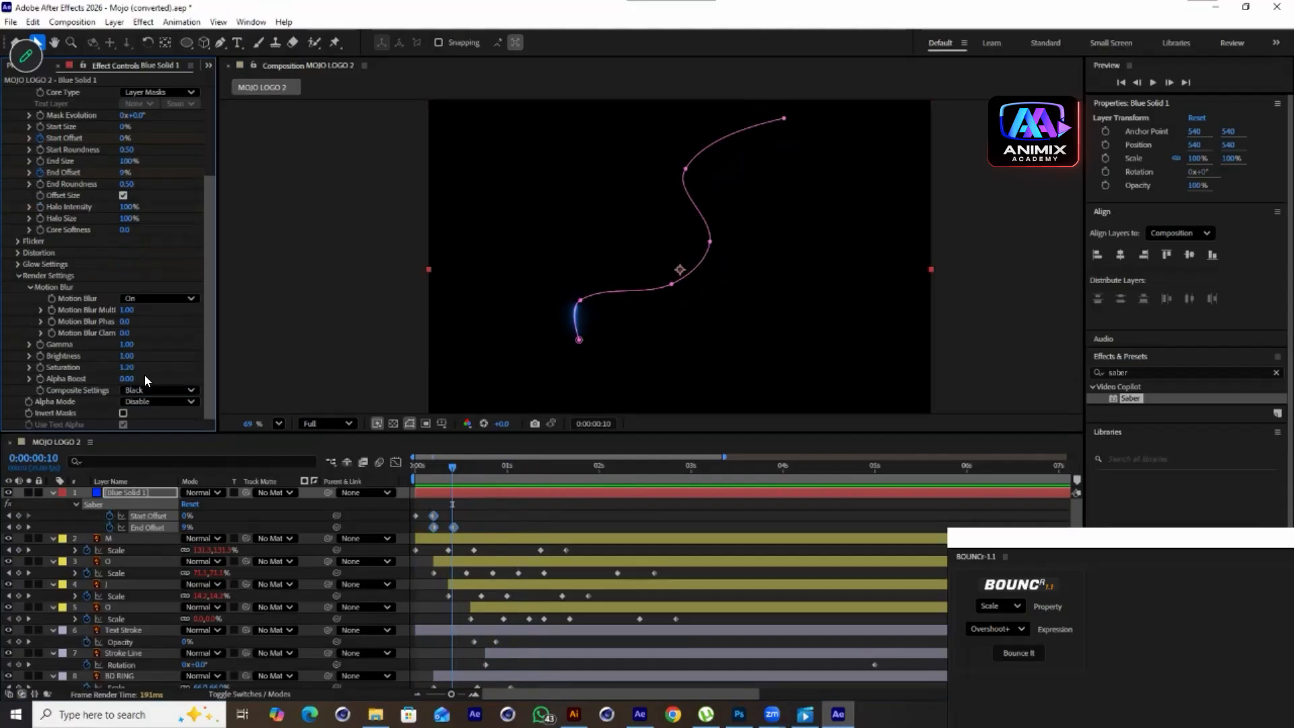
pyautogui.click(169, 391)
pyautogui.click(171, 402)
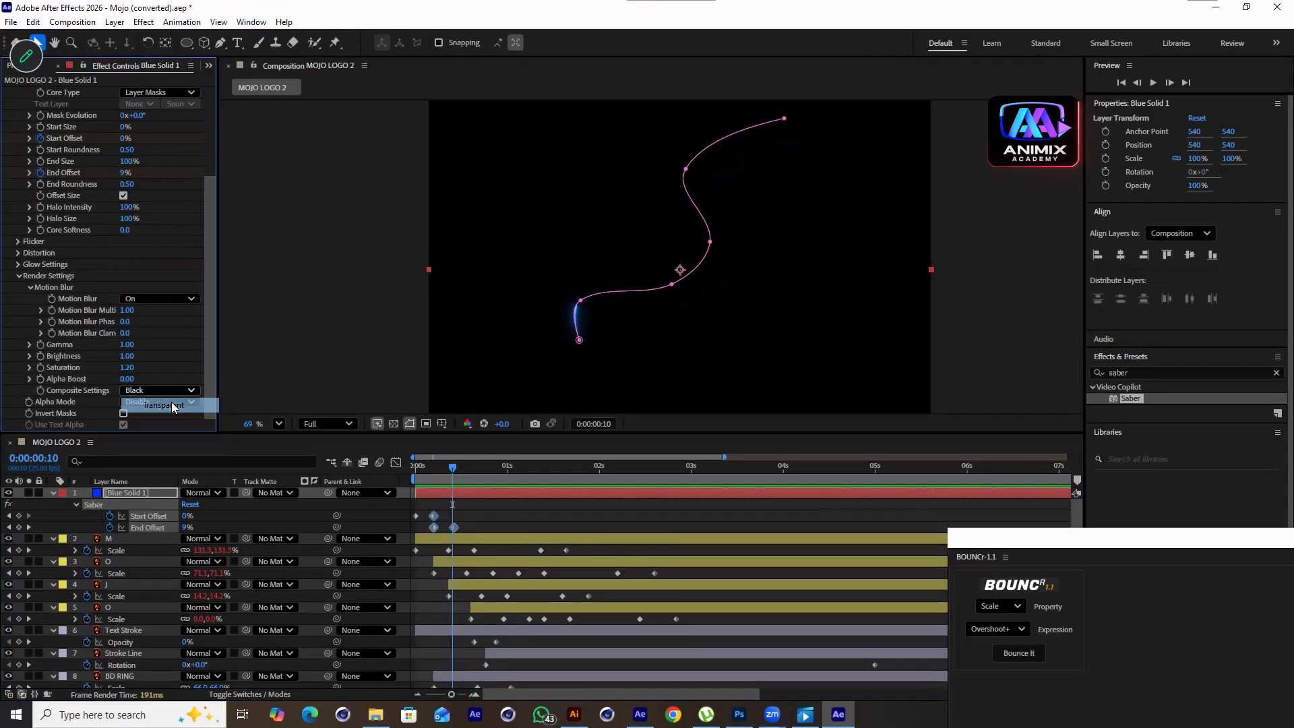
pyautogui.scroll(4, 84, 332)
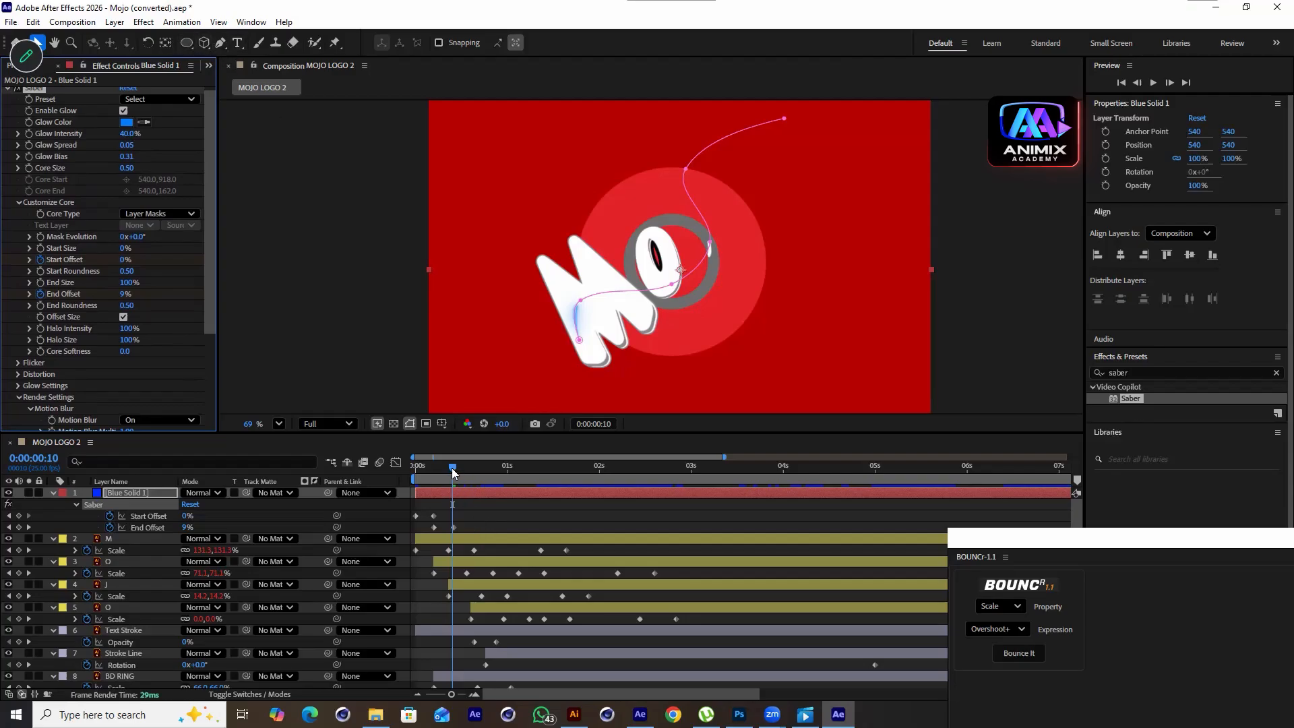
# Draw a second open mask path with the Pen tool on the solid, curving from upper left across the logo to the right
pyautogui.moveTo(451, 468); pyautogui.dragTo(440, 473)
pyautogui.press('g')
pyautogui.click(539, 234)
pyautogui.click(616, 221)
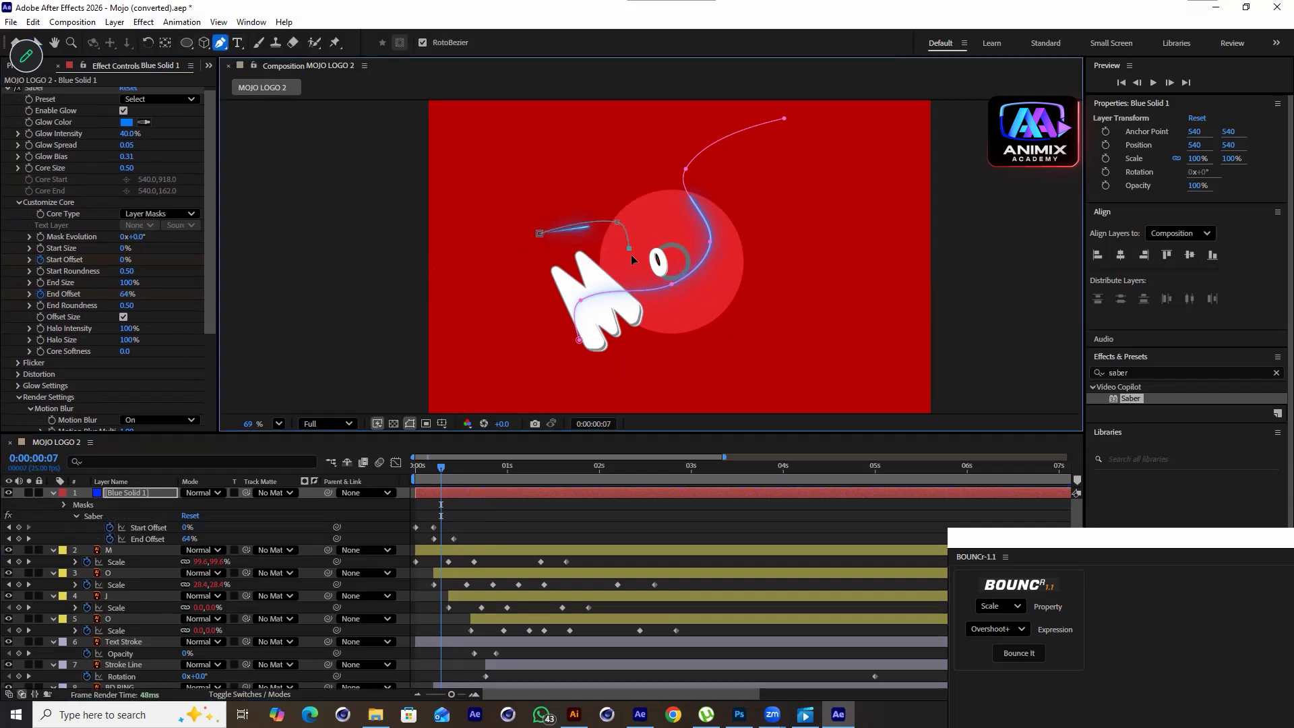
pyautogui.moveTo(634, 266); pyautogui.dragTo(668, 317)
pyautogui.click(734, 317)
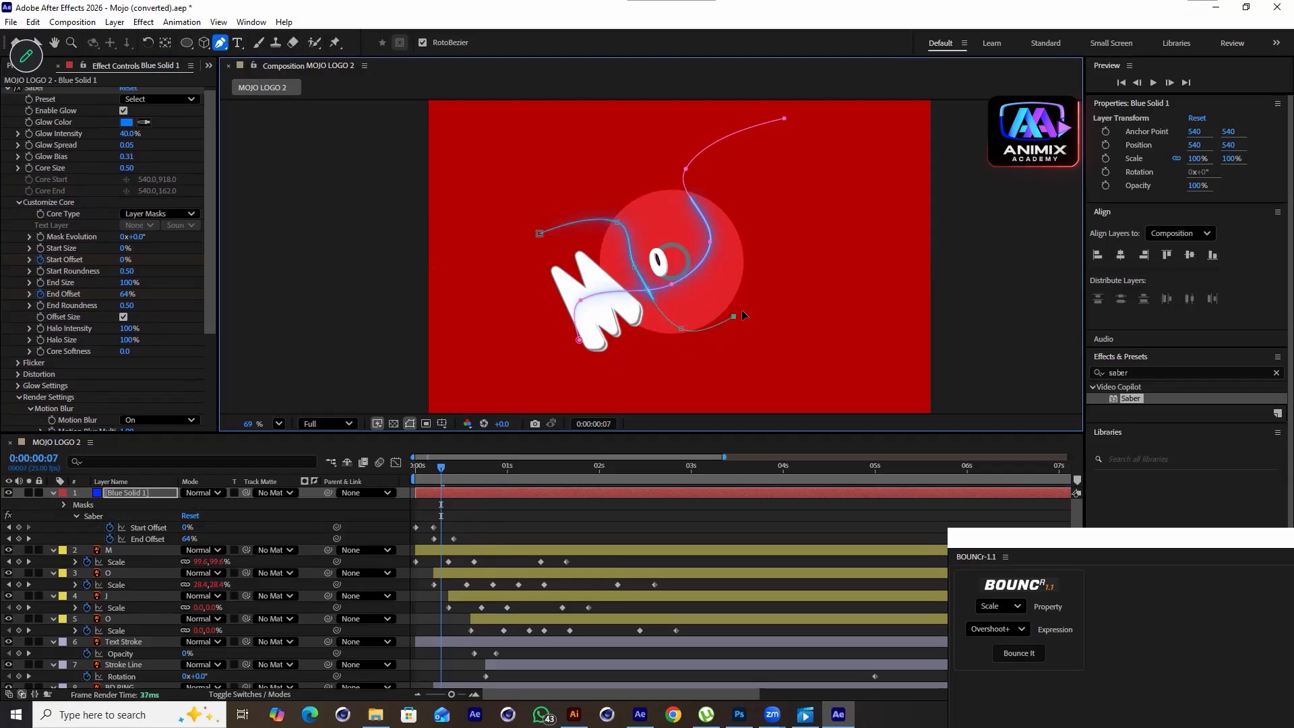
pyautogui.click(796, 316)
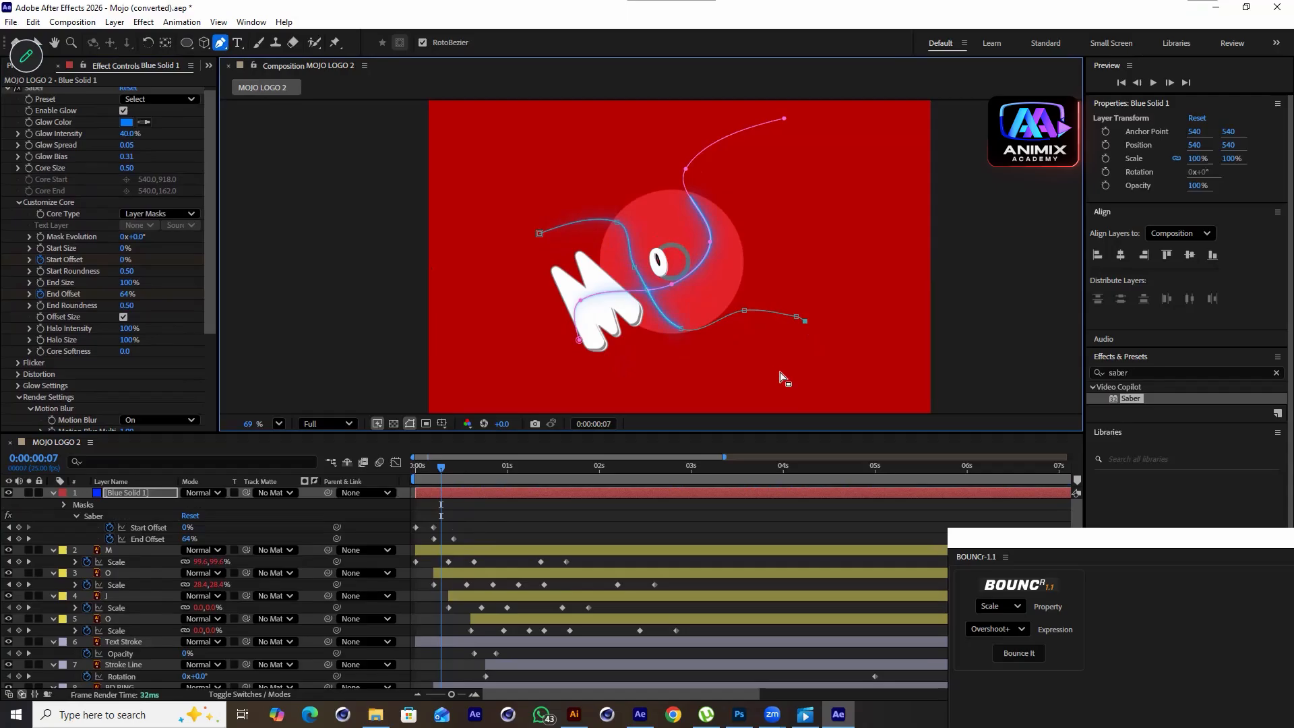
# Preview the streak along the new path and switch to the Delete Vertex Tool
pyautogui.moveTo(423, 477); pyautogui.dragTo(402, 479)
pyautogui.press('space')
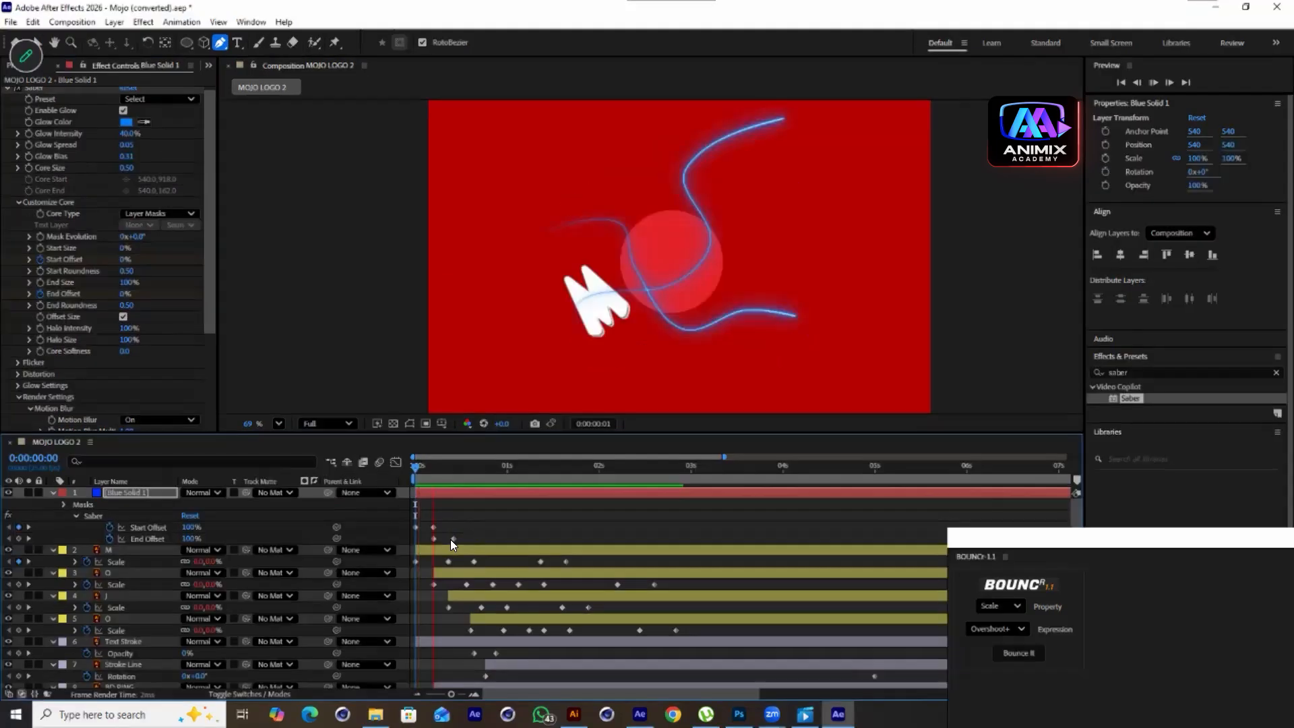
pyautogui.moveTo(495, 468); pyautogui.dragTo(448, 499)
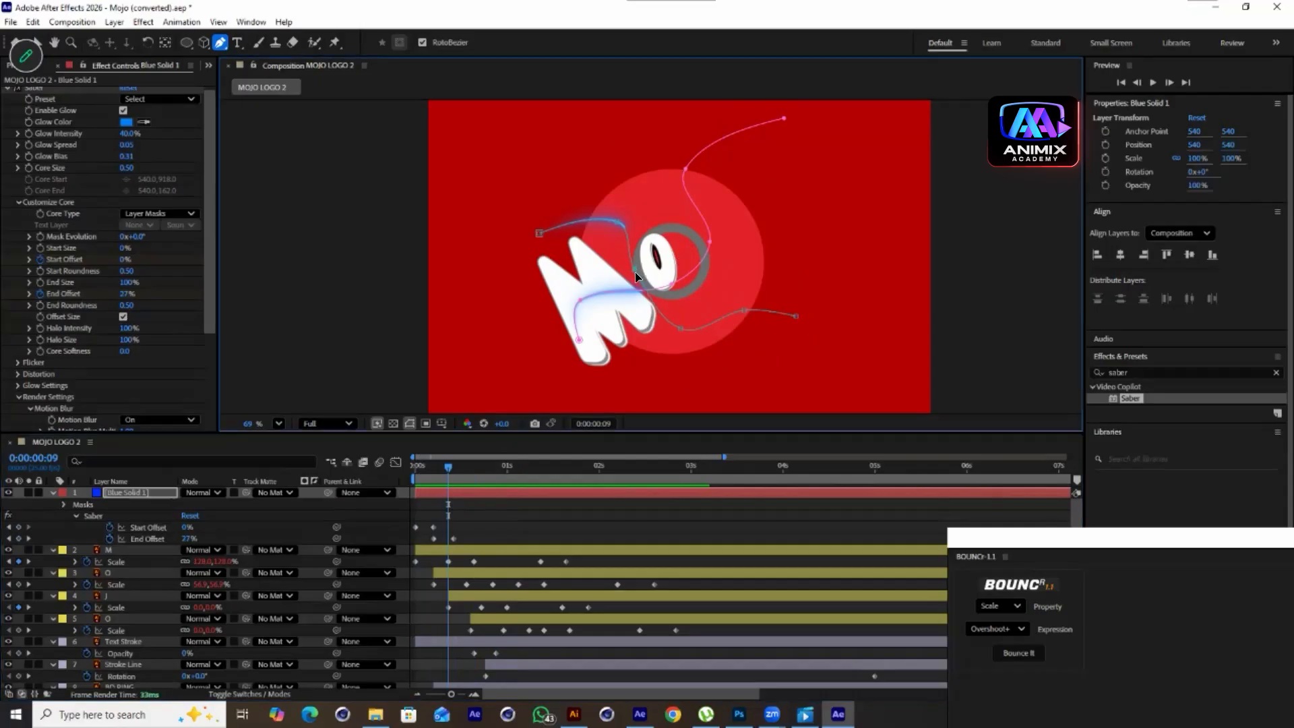
pyautogui.click(222, 44)
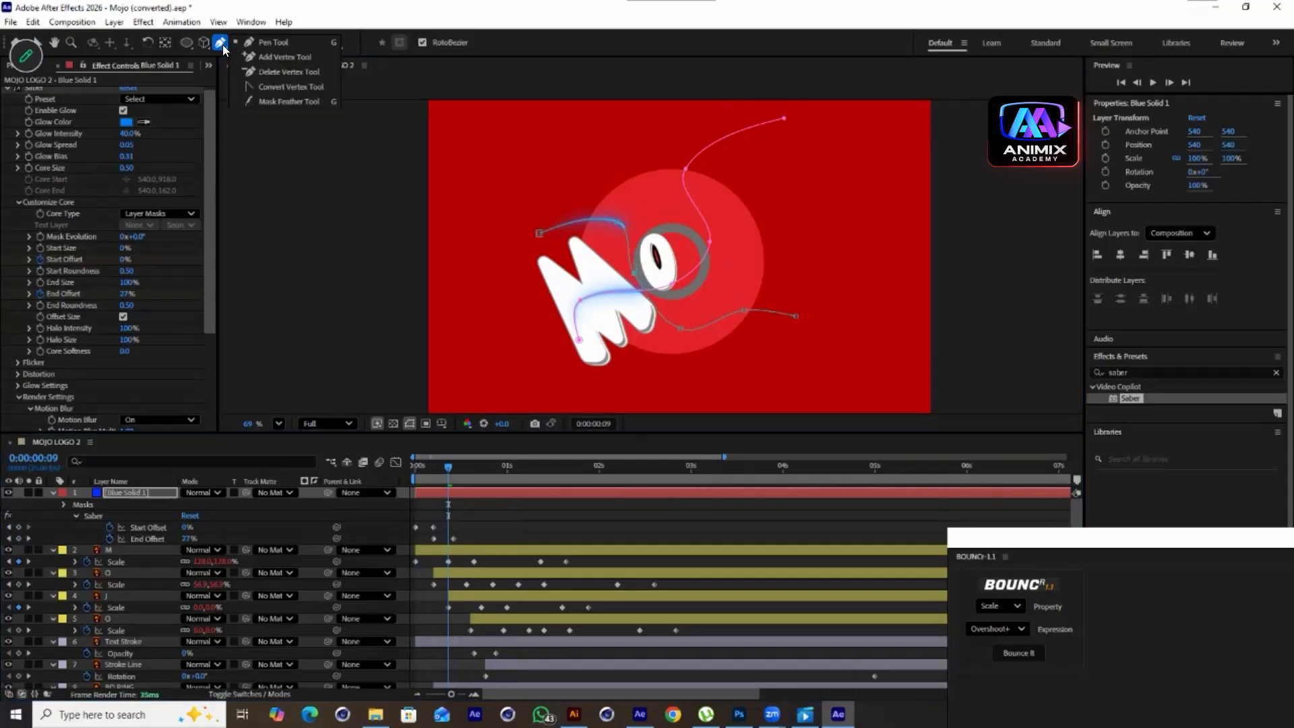
pyautogui.click(247, 73)
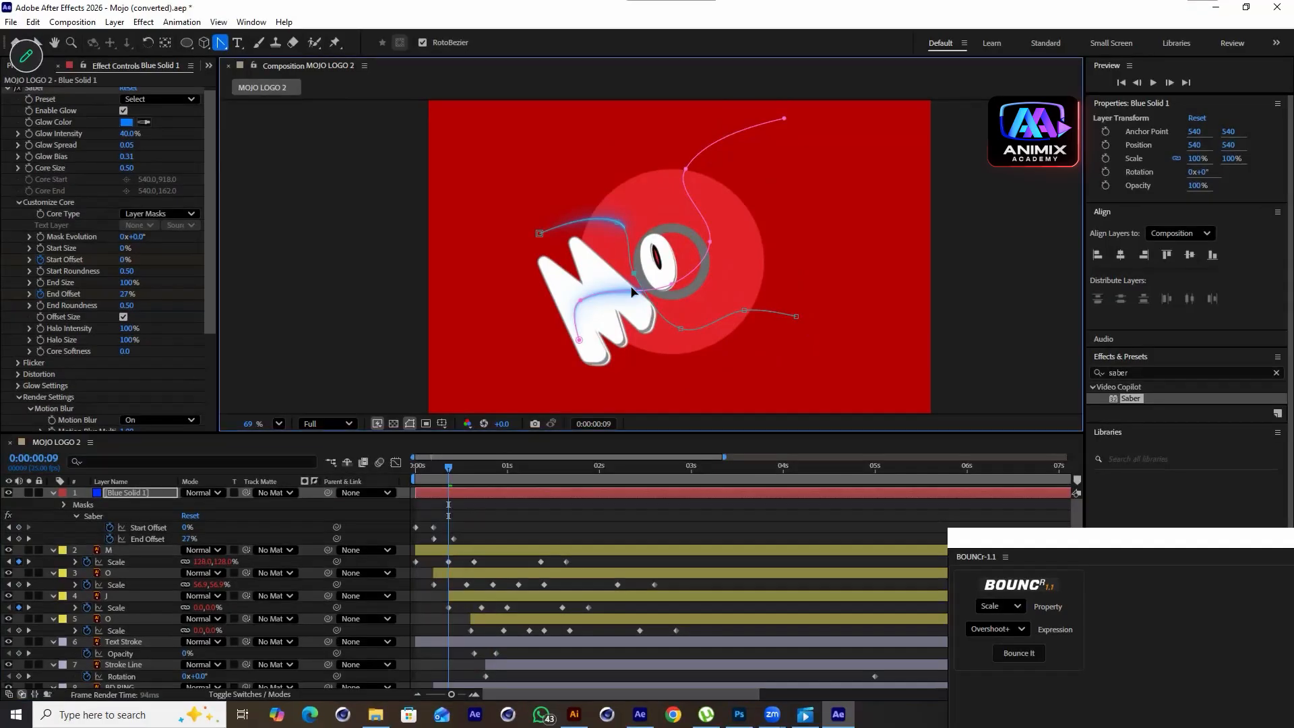
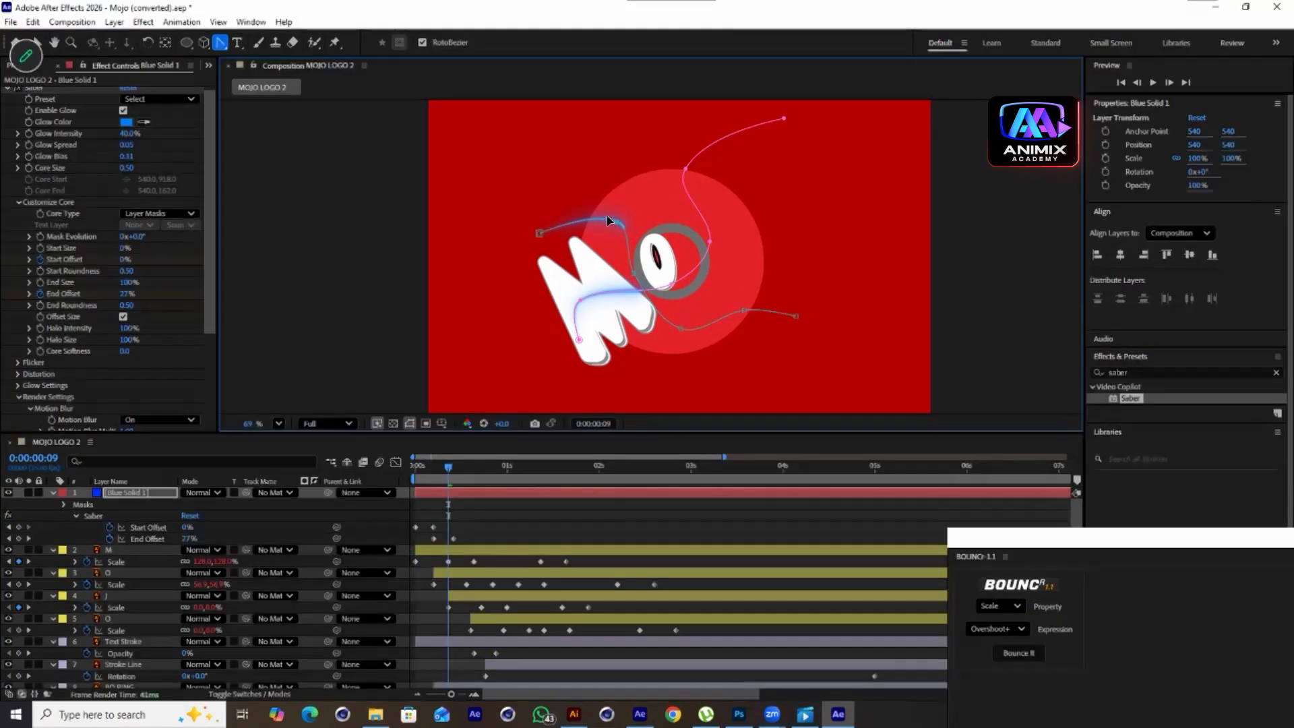
# Delete a vertex from the second mask path near the O and preview the streak from the start
pyautogui.click(421, 42)
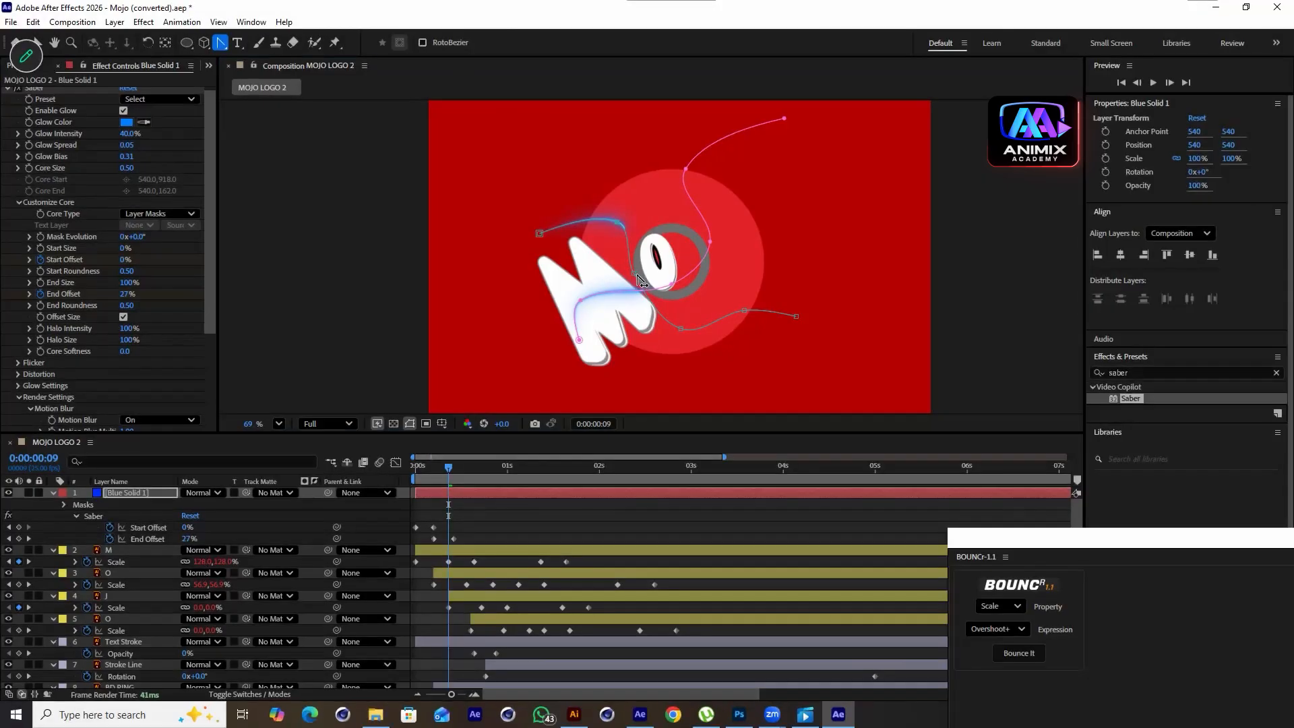
pyautogui.moveTo(634, 284); pyautogui.dragTo(631, 292)
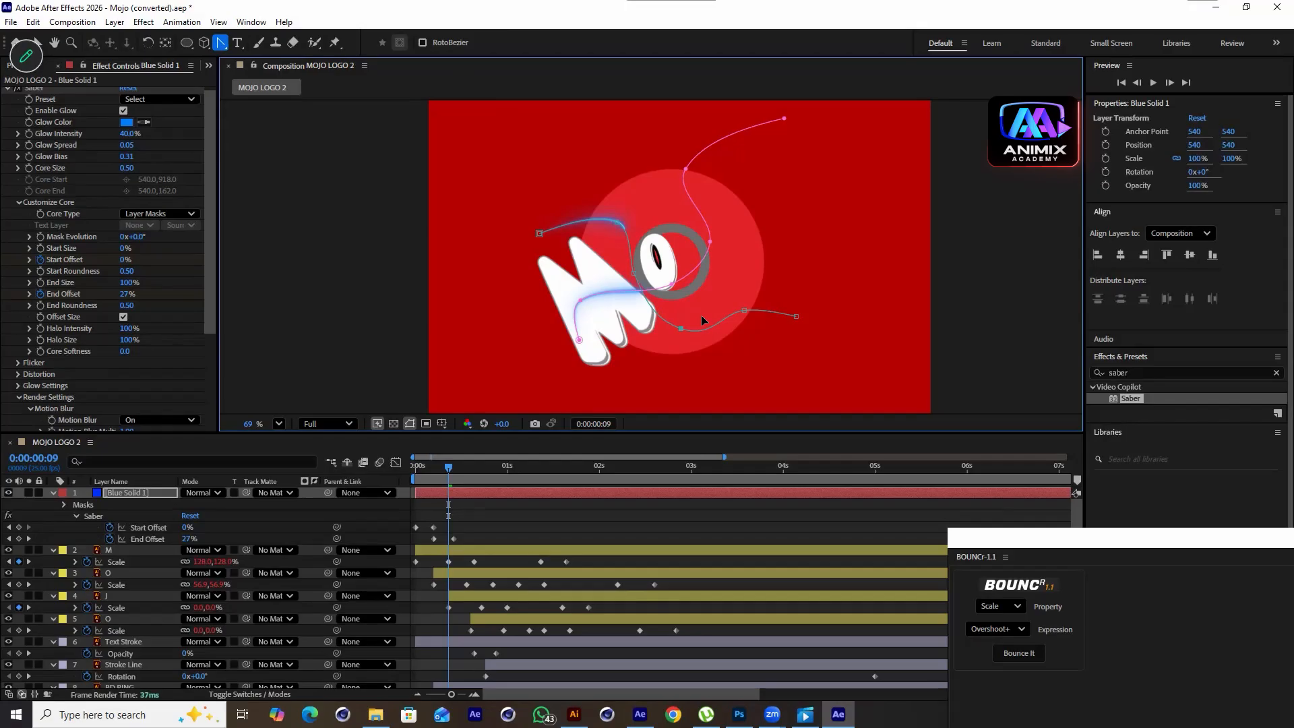
pyautogui.moveTo(446, 465); pyautogui.dragTo(415, 466)
pyautogui.press('space')
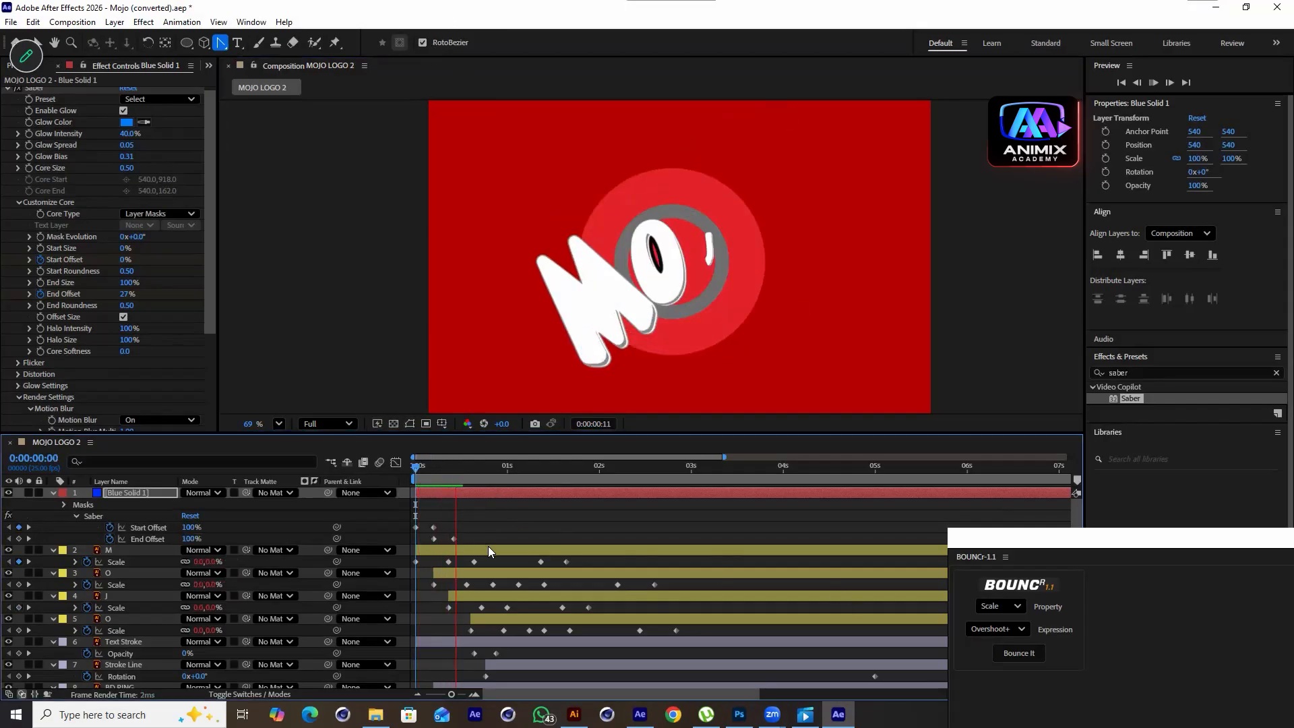
pyautogui.press('space')
pyautogui.moveTo(472, 470); pyautogui.dragTo(448, 482)
# Set Saber's Glow Color to white, FFFFFF
pyautogui.click(127, 122)
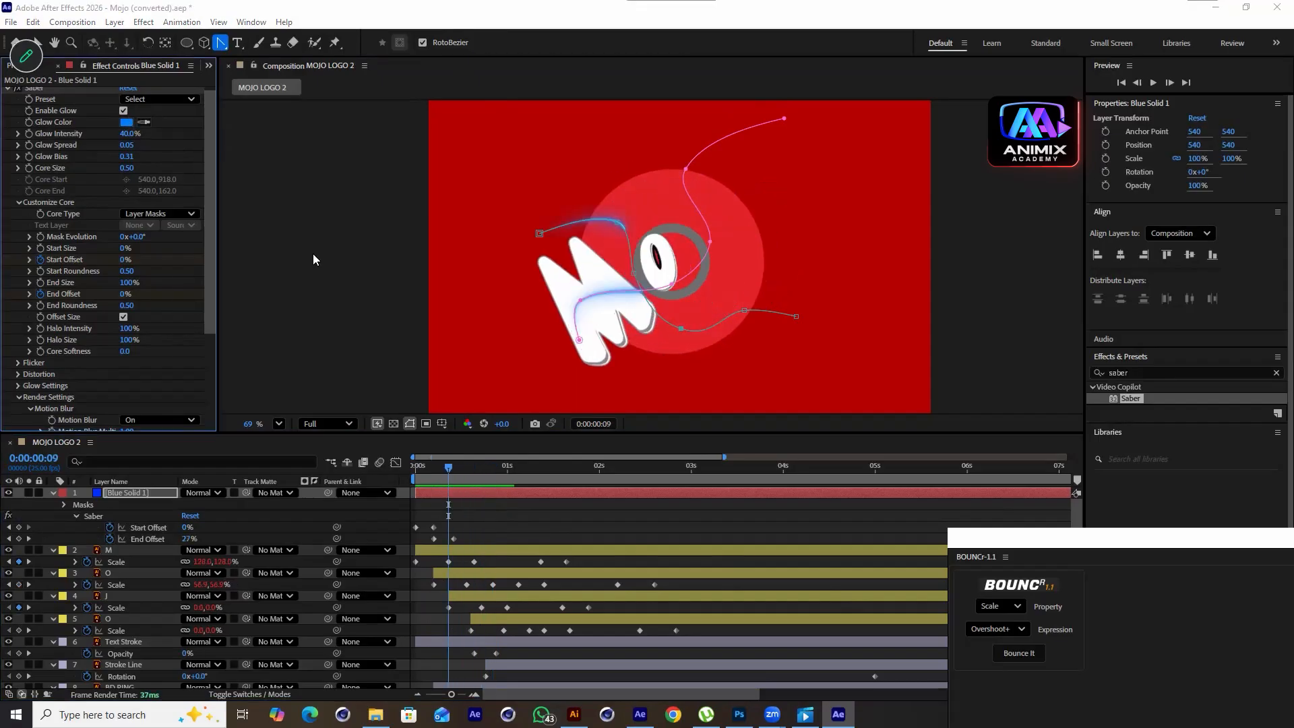
pyautogui.moveTo(291, 320); pyautogui.dragTo(176, 267)
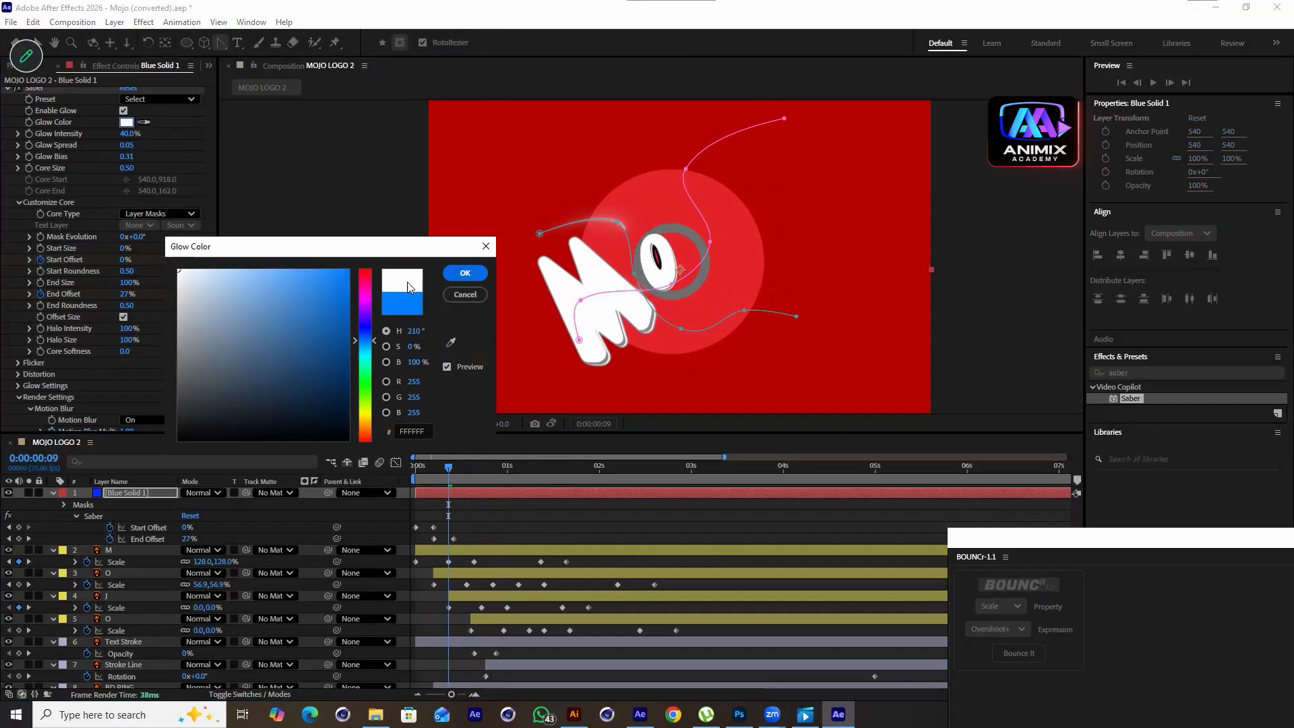
pyautogui.click(448, 273)
# Spread the Start Offset and End Offset keyframes slightly further apart and preview the streak from the beginning
pyautogui.moveTo(450, 463); pyautogui.dragTo(414, 478)
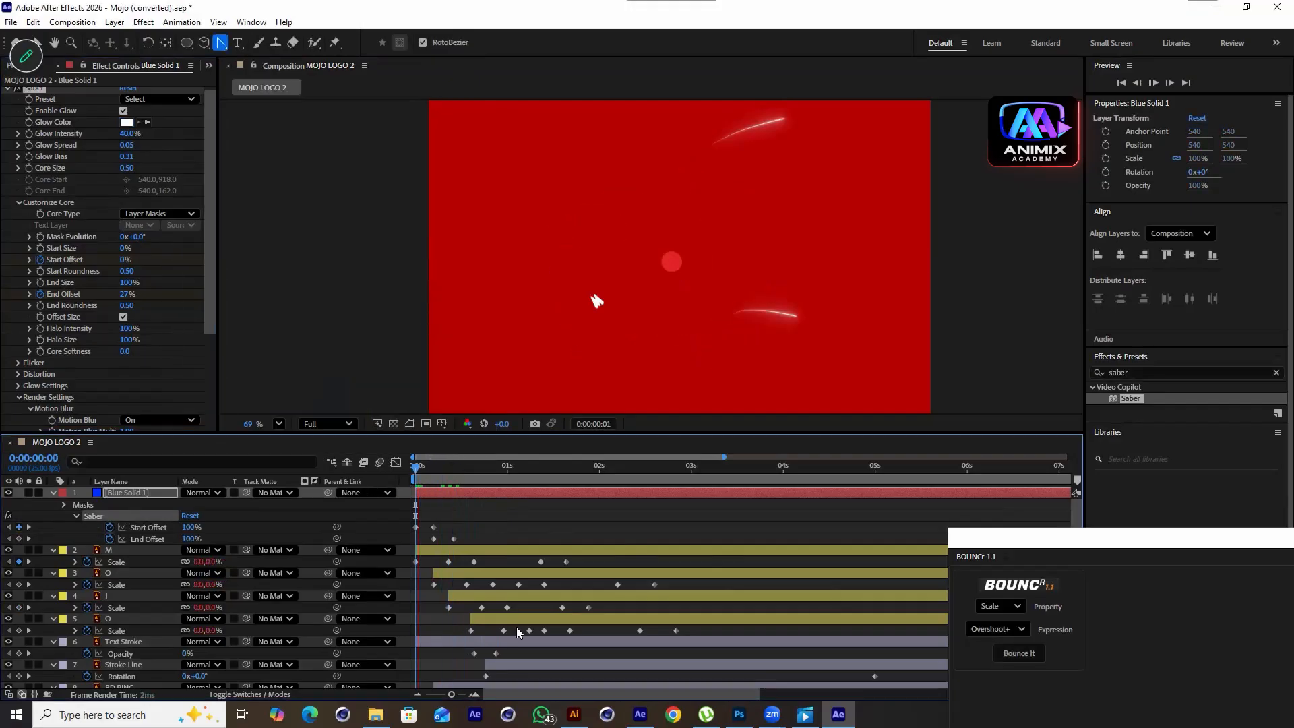
pyautogui.press('space')
pyautogui.moveTo(476, 517)
pyautogui.mouseDown()
pyautogui.moveTo(409, 536)
pyautogui.moveTo(474, 539)
pyautogui.mouseUp()
pyautogui.moveTo(505, 469); pyautogui.dragTo(337, 504)
pyautogui.press('space')
pyautogui.press('space')
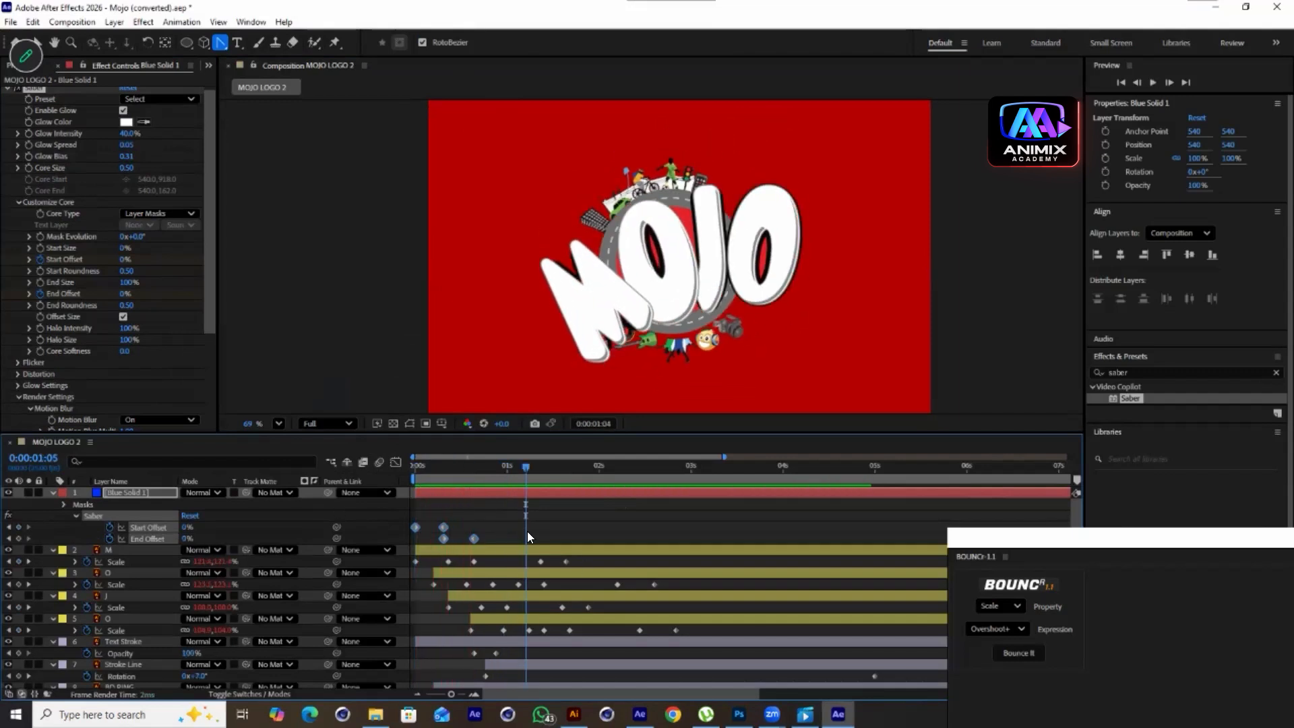
# Duplicate the Saber solid layer and shift the copy slightly later in the timeline
pyautogui.click(468, 491)
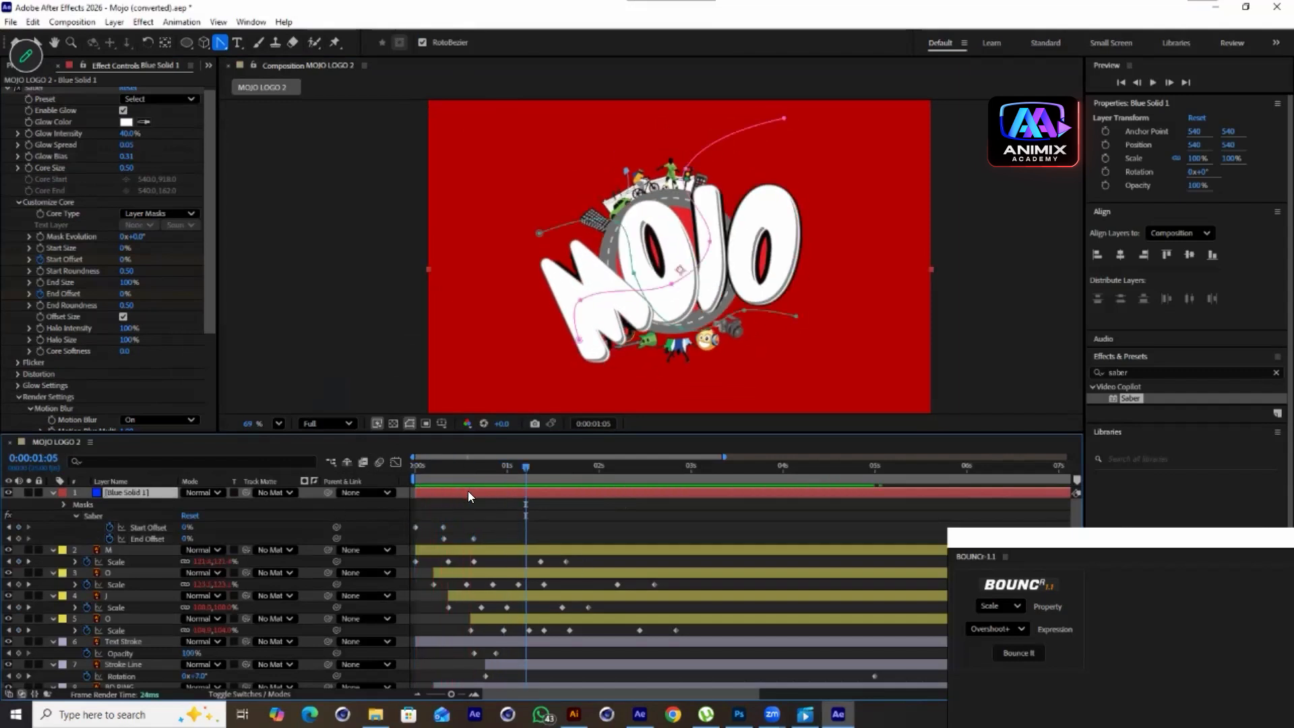
pyautogui.hotkey('ctrl', 'd')
pyautogui.moveTo(466, 493); pyautogui.dragTo(496, 492)
# Set the duplicated layer's Saber Glow Color to blue
pyautogui.click(125, 126)
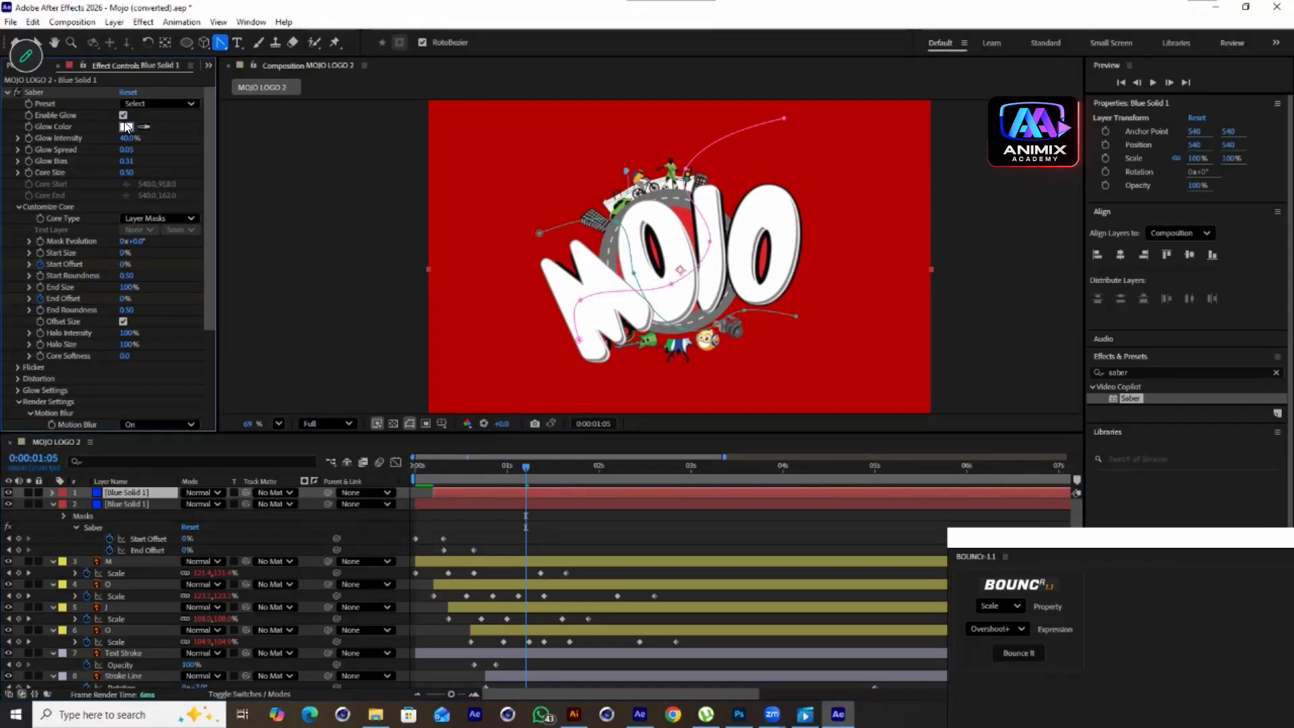
pyautogui.moveTo(365, 342); pyautogui.dragTo(373, 257)
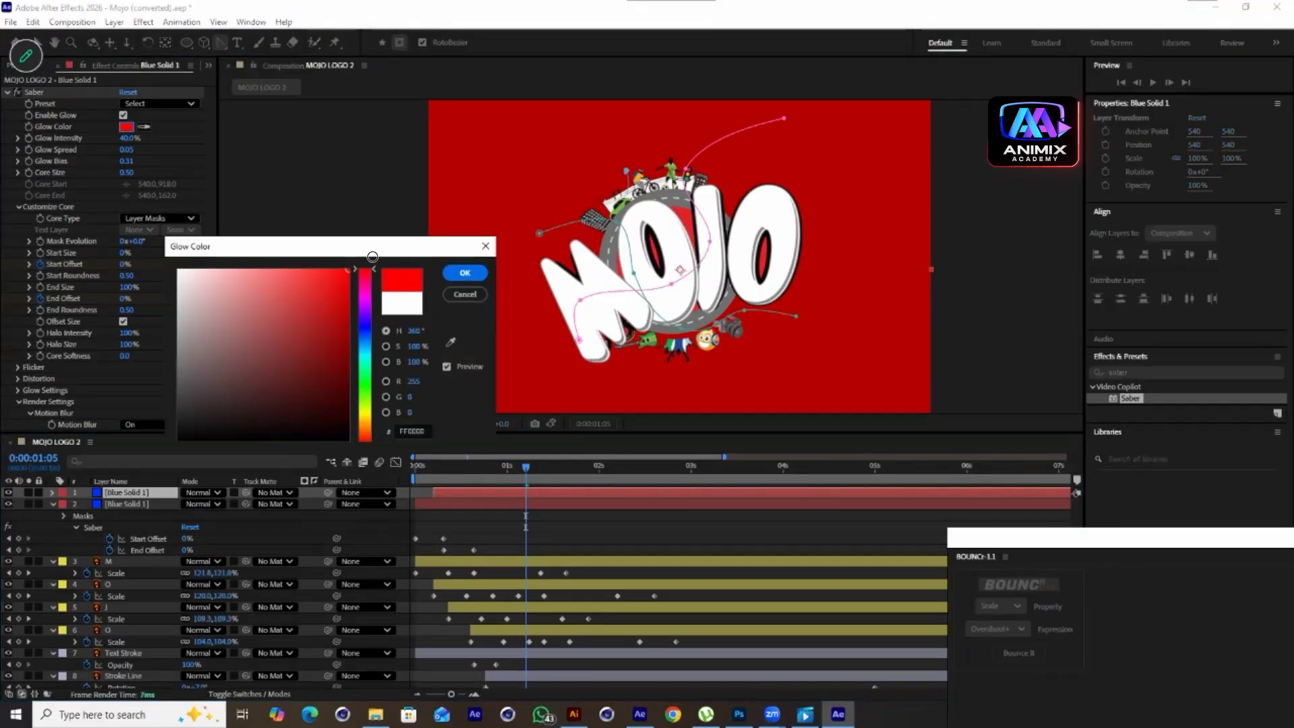
pyautogui.click(364, 334)
pyautogui.click(464, 273)
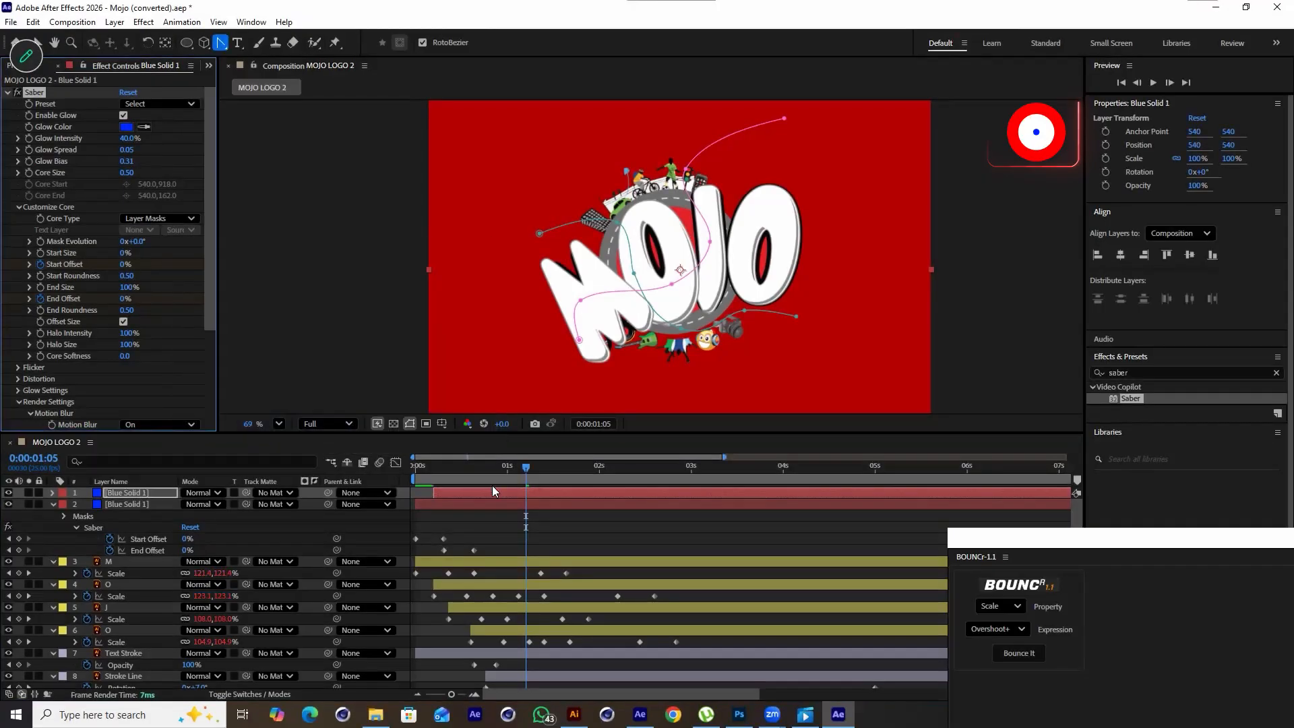
# Rotate the duplicated solid to -35°
pyautogui.click(514, 470)
pyautogui.moveTo(498, 475); pyautogui.dragTo(475, 489)
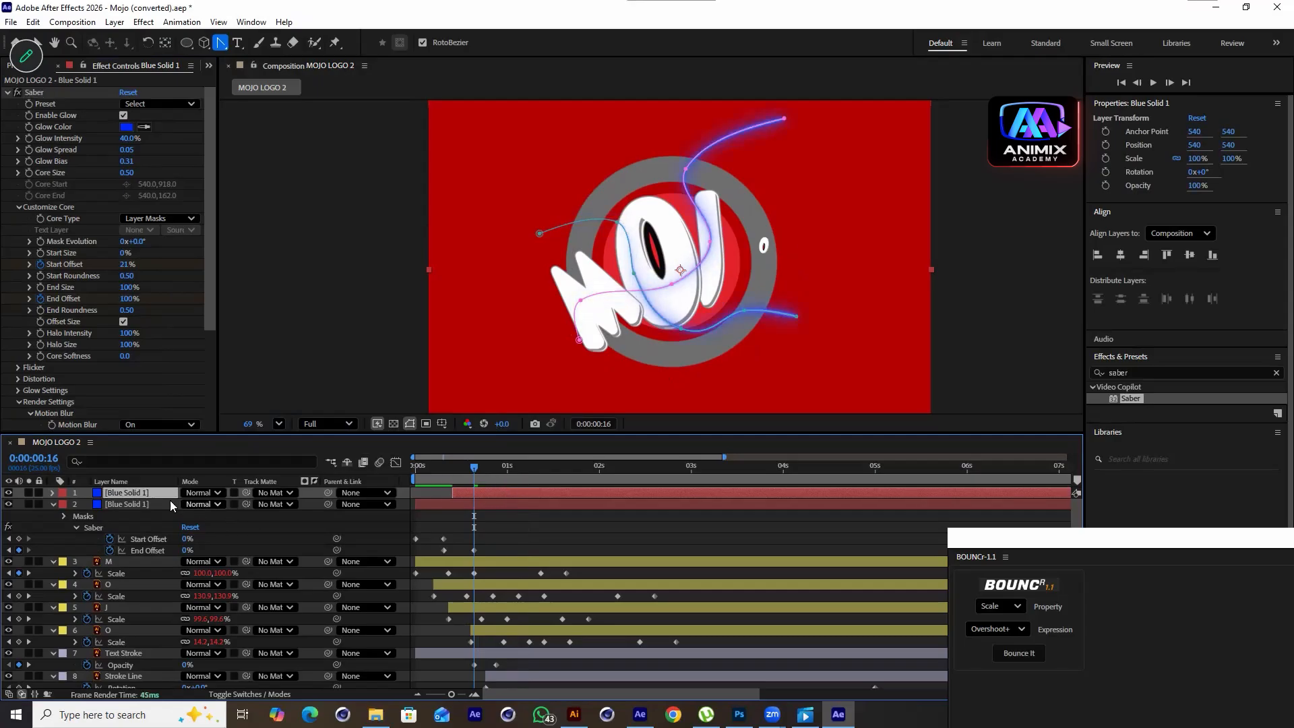
pyautogui.click(143, 482)
pyautogui.press('r')
pyautogui.moveTo(201, 504); pyautogui.dragTo(176, 506)
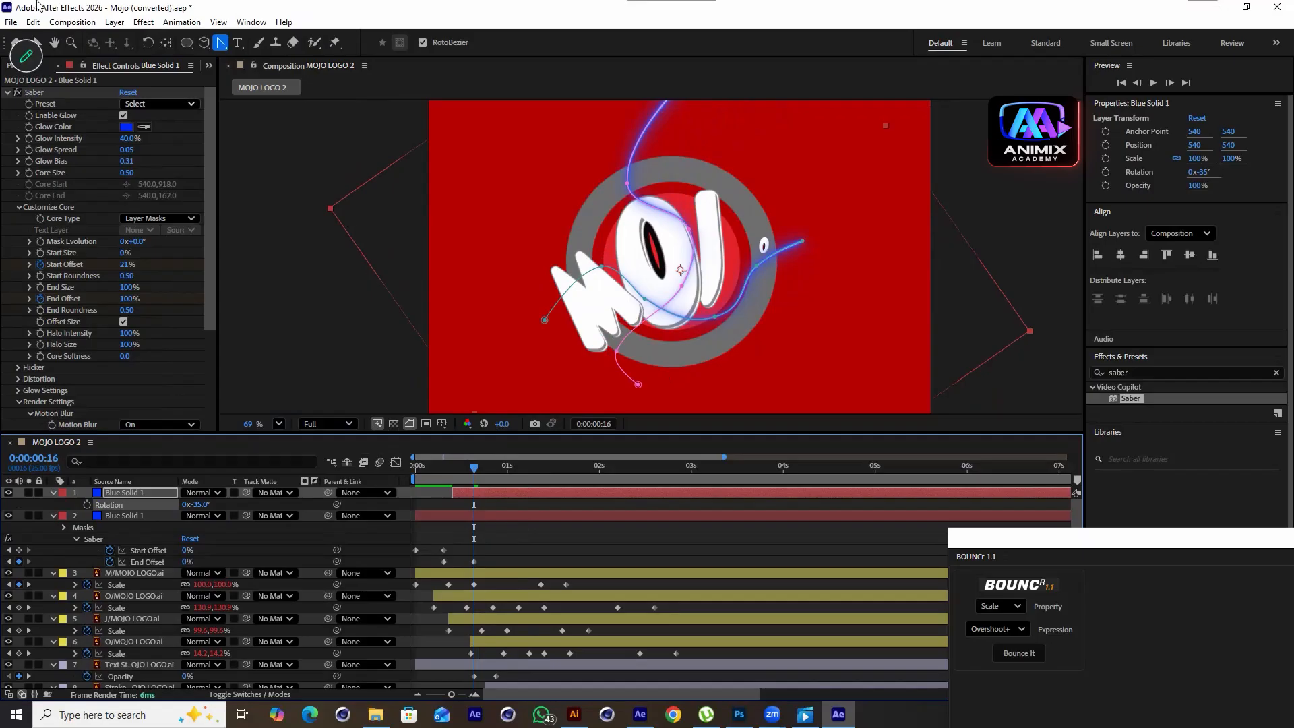
# Draw a new mask path with the Pen tool on the duplicate, curving from upper left across the logo to the right
pyautogui.click(224, 45)
pyautogui.click(263, 42)
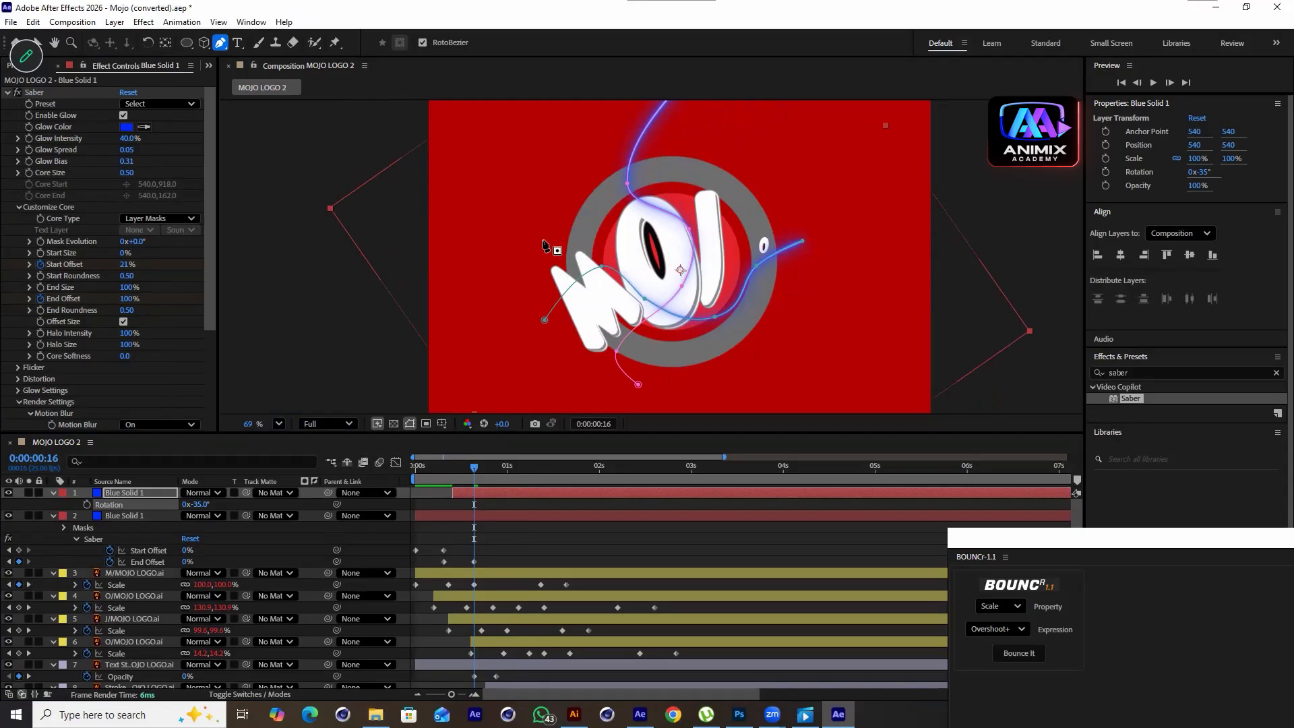
pyautogui.moveTo(484, 208); pyautogui.dragTo(731, 227)
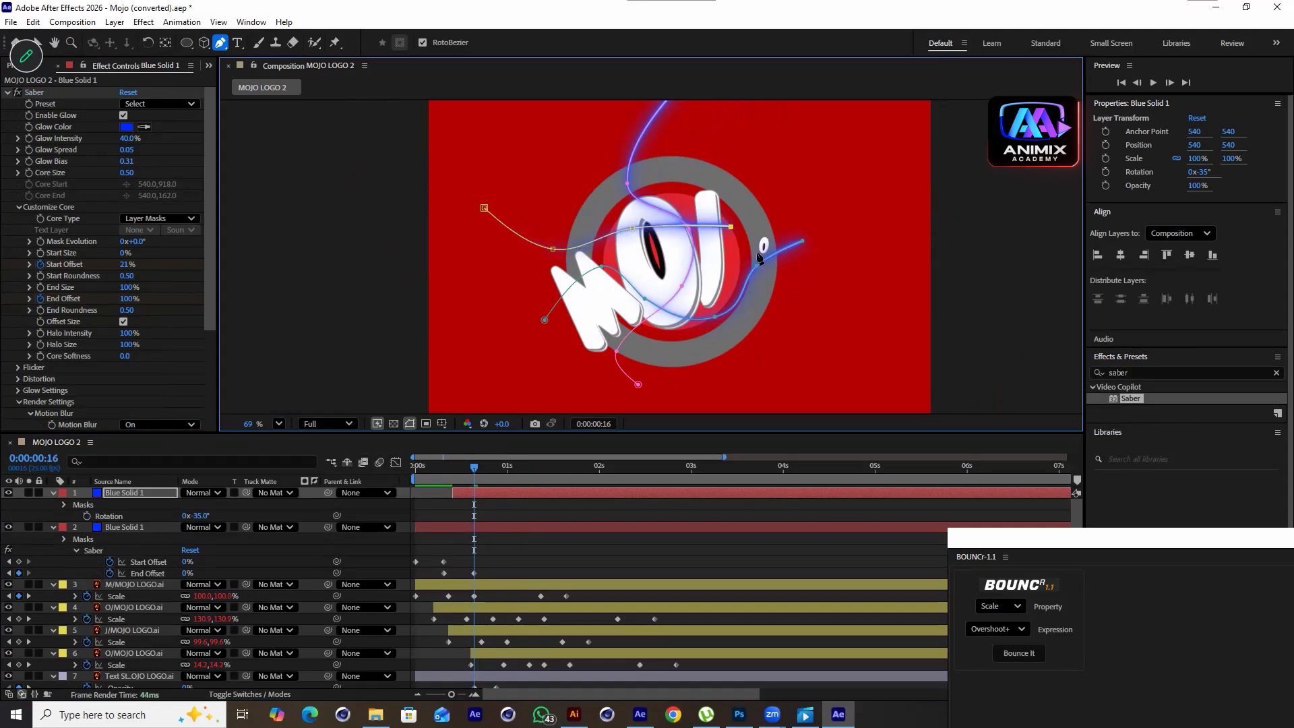
pyautogui.click(775, 290)
pyautogui.moveTo(775, 290); pyautogui.dragTo(776, 301)
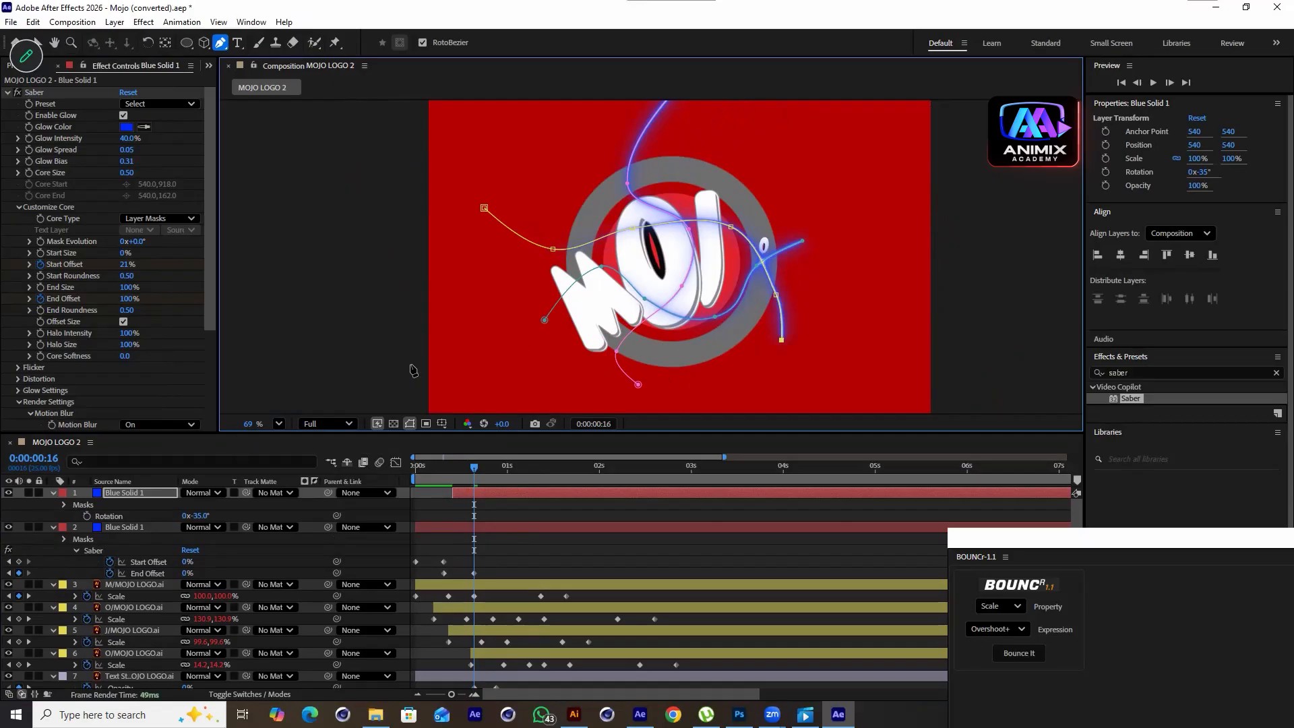
# Continue the pen path with points below the logo curving up to the upper right, undoing three misplaced points
pyautogui.click(166, 492)
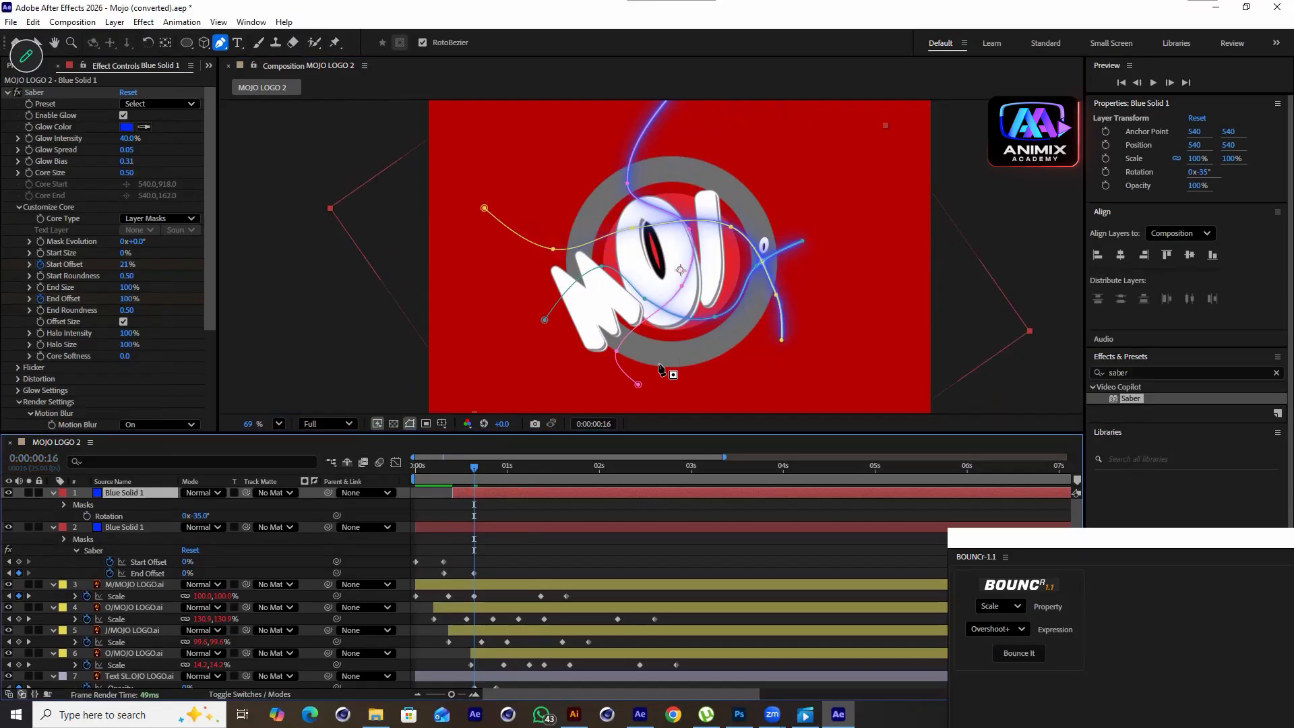
pyautogui.click(572, 333)
pyautogui.click(687, 324)
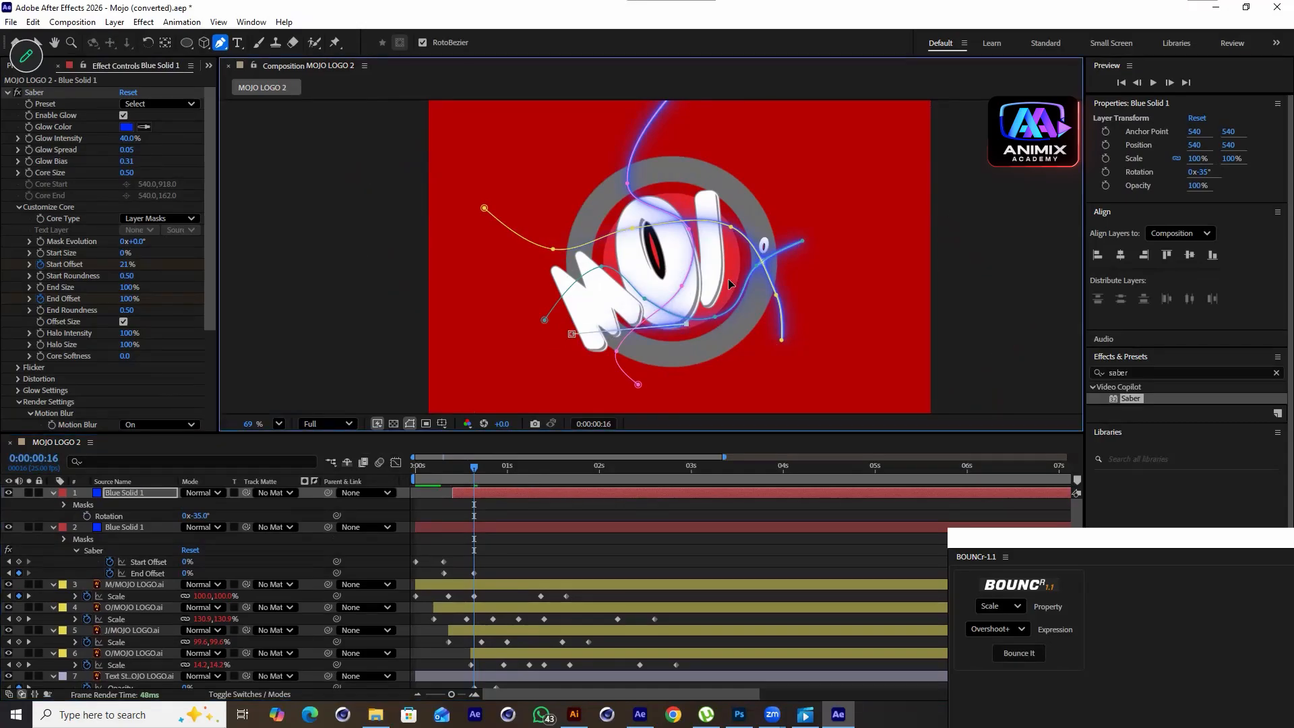
pyautogui.click(739, 255)
pyautogui.click(773, 146)
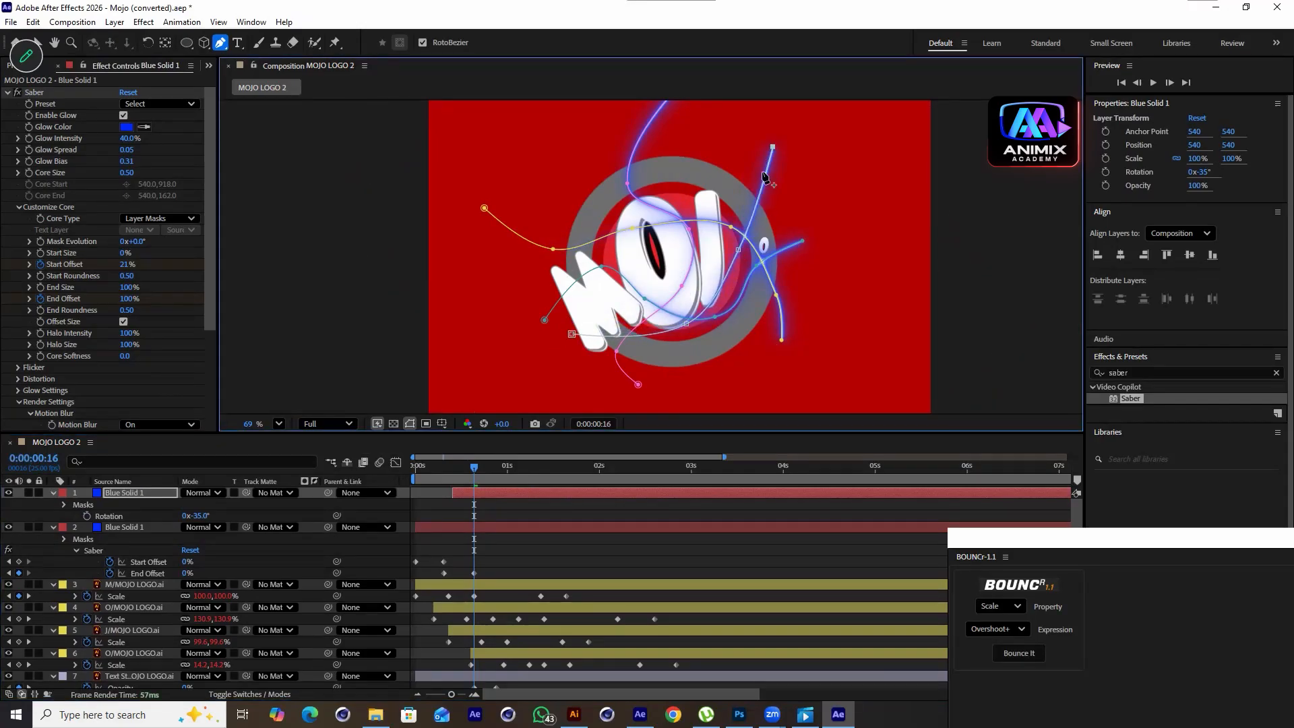
pyautogui.hotkey('ctrl', 'z')
pyautogui.hotkey('ctrl', 'z')
pyautogui.hotkey('ctrl', 'z')
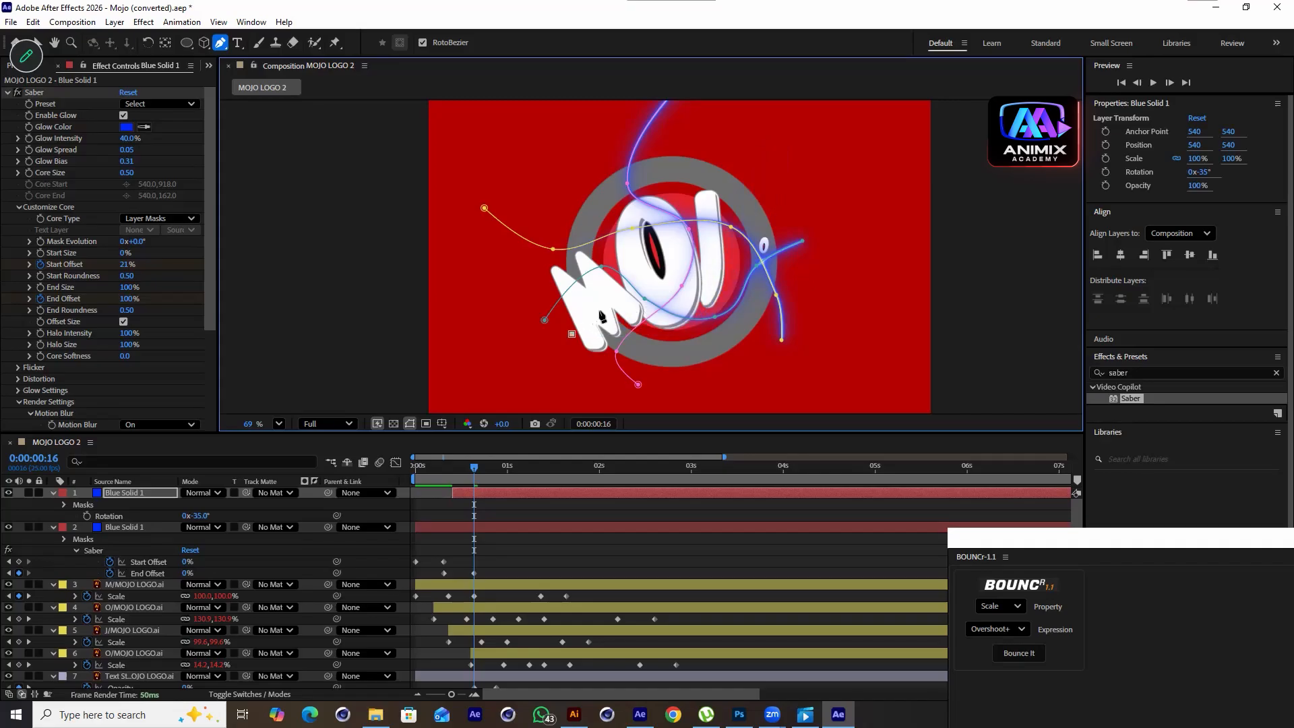
pyautogui.click(677, 188)
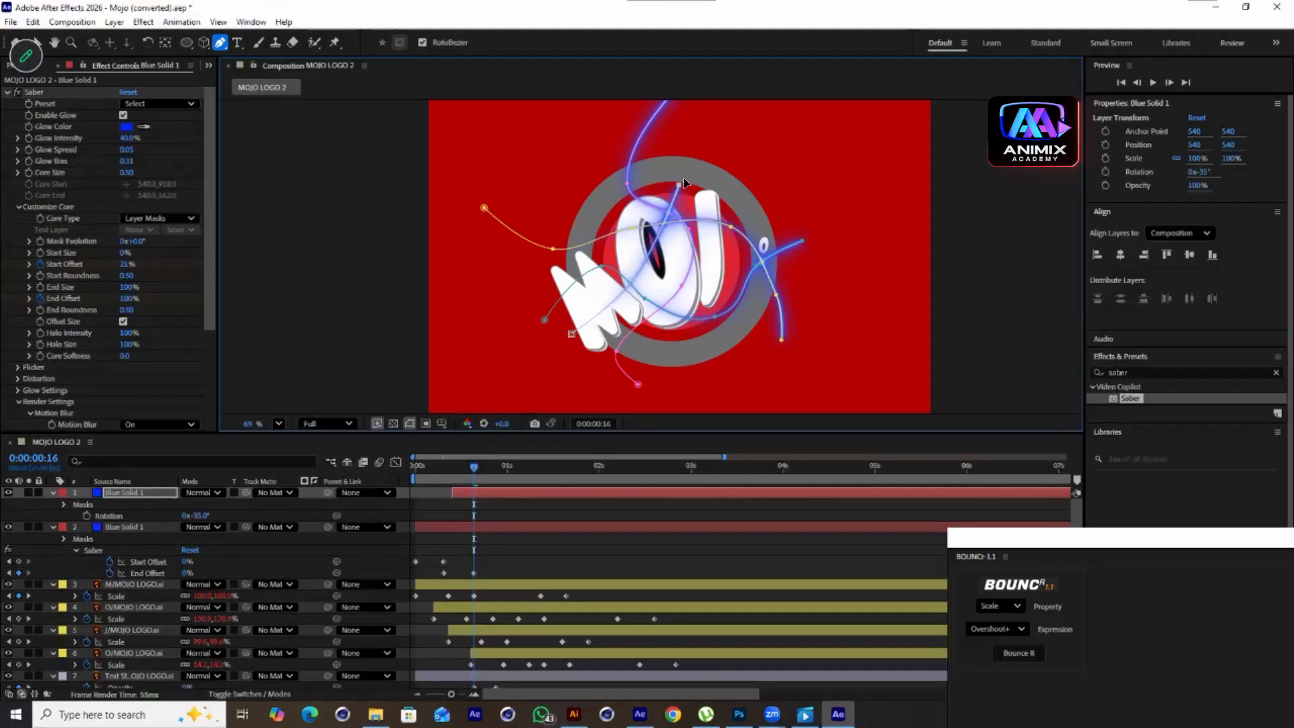
pyautogui.click(789, 174)
# Preview the new streak from the start and reveal the duplicate's animated keyframes
pyautogui.click(139, 496)
pyautogui.moveTo(500, 470); pyautogui.dragTo(393, 483)
pyautogui.press('space')
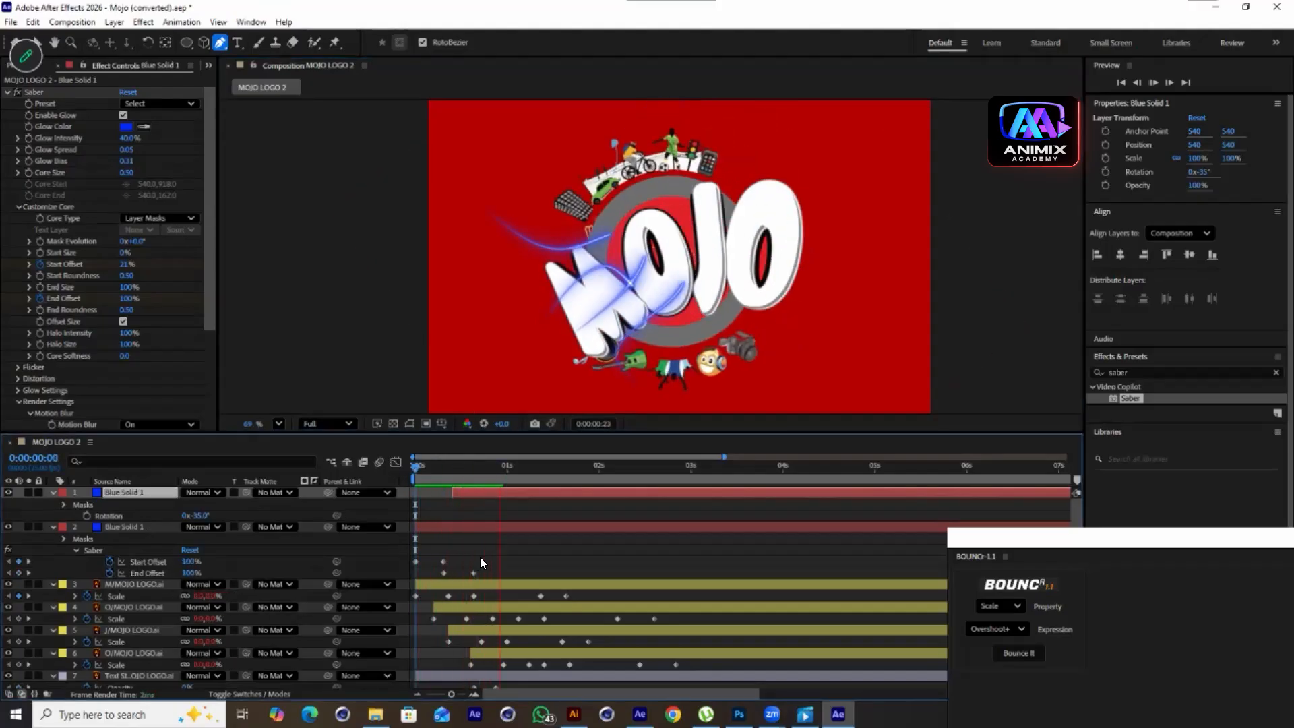
pyautogui.moveTo(533, 472); pyautogui.dragTo(536, 528)
pyautogui.press('u')
# Change the duplicate's Glow Color to light blue 00B4FF
pyautogui.click(121, 127)
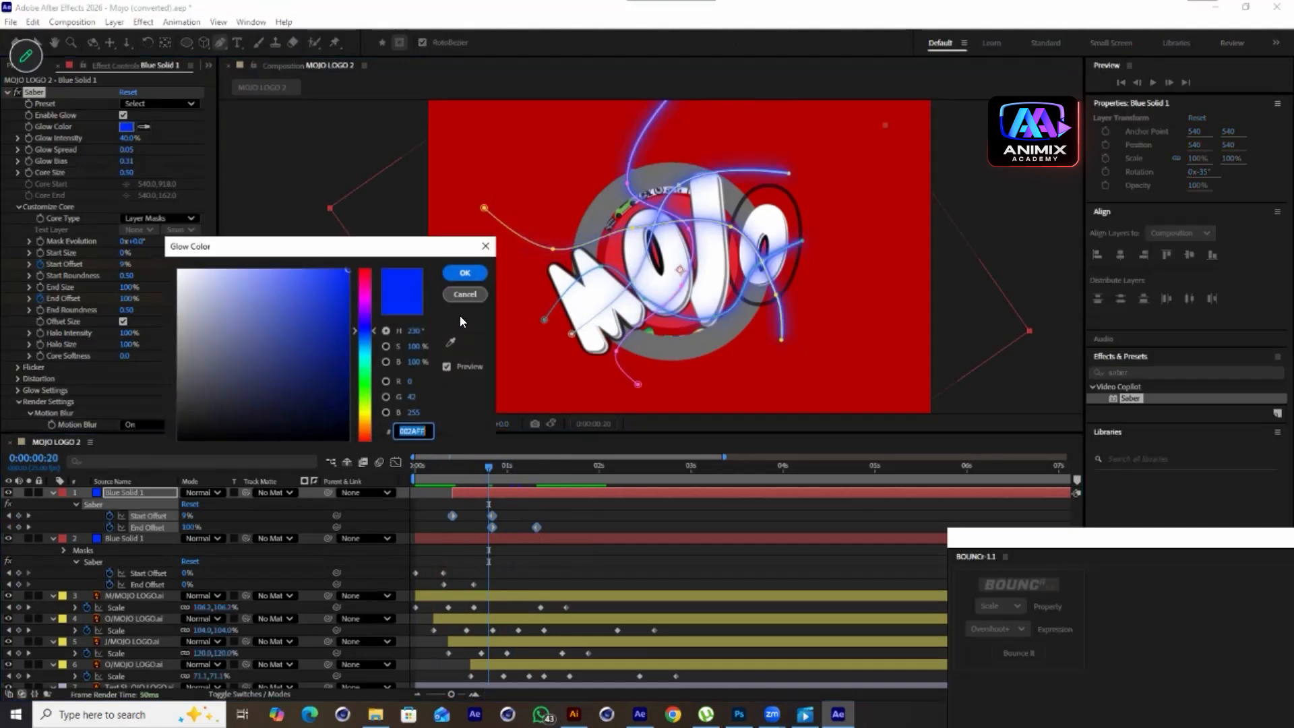
pyautogui.moveTo(368, 316); pyautogui.dragTo(379, 343)
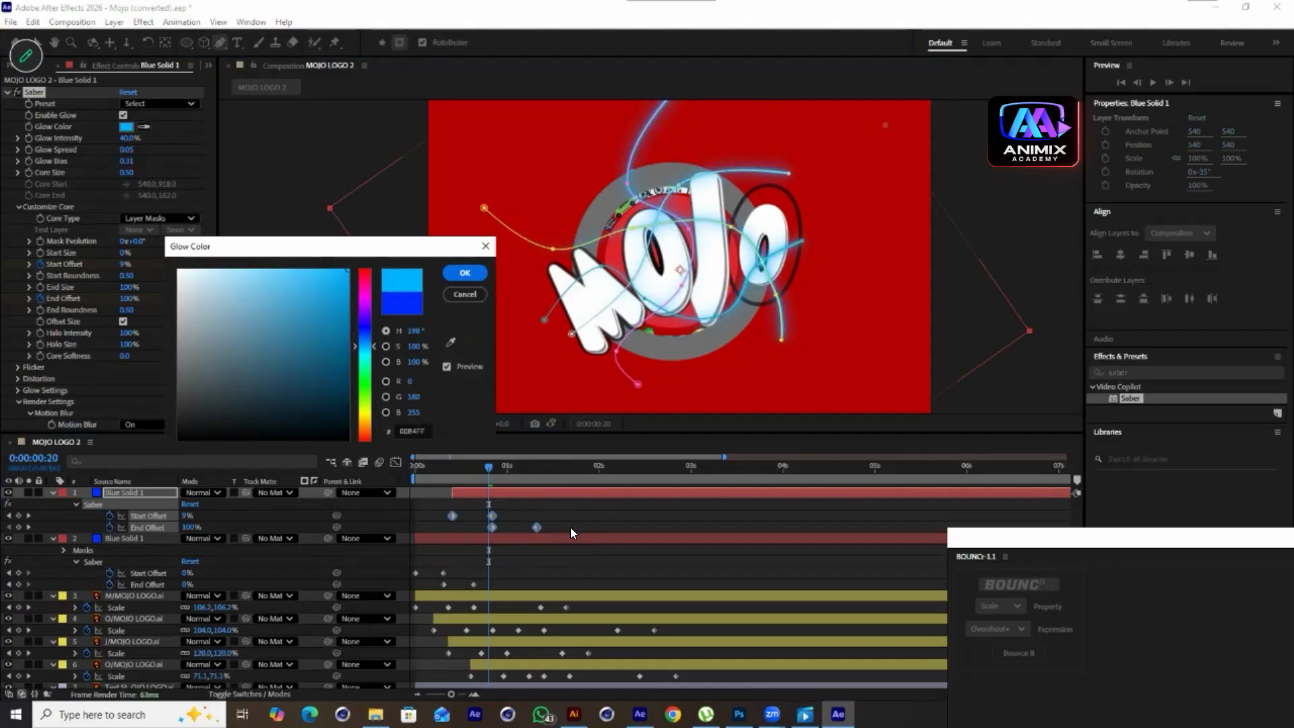
pyautogui.click(465, 273)
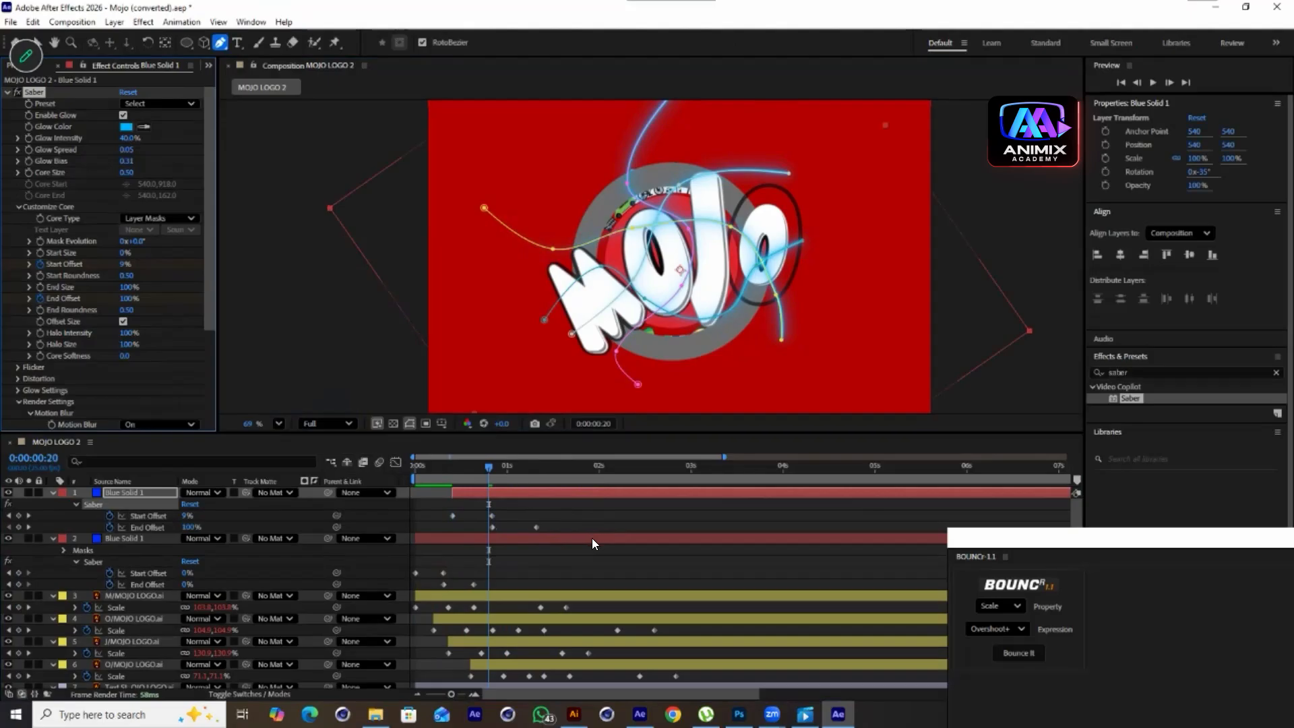
# Shift the duplicated streak layer later in the timeline
pyautogui.click(538, 495)
pyautogui.moveTo(514, 492); pyautogui.dragTo(438, 471)
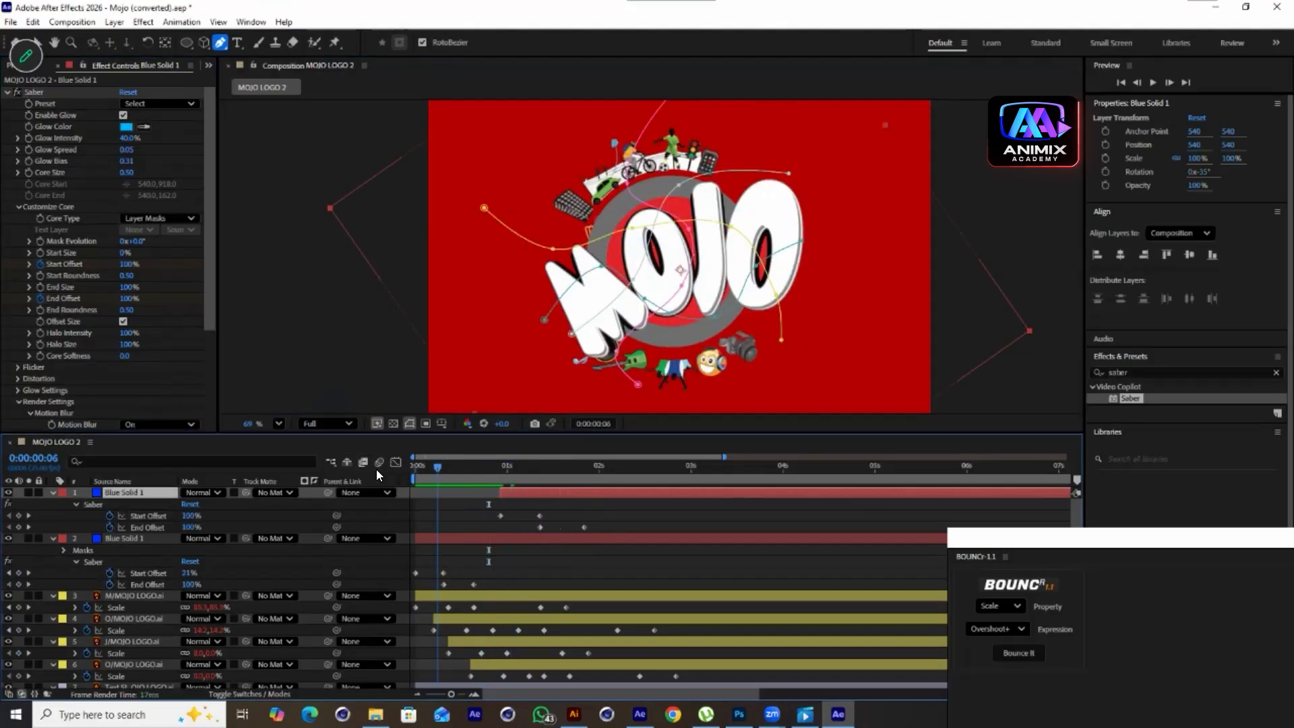
# Set the viewer magnification to Fit and preview the animation from the beginning
pyautogui.press('Home')
pyautogui.click(279, 422)
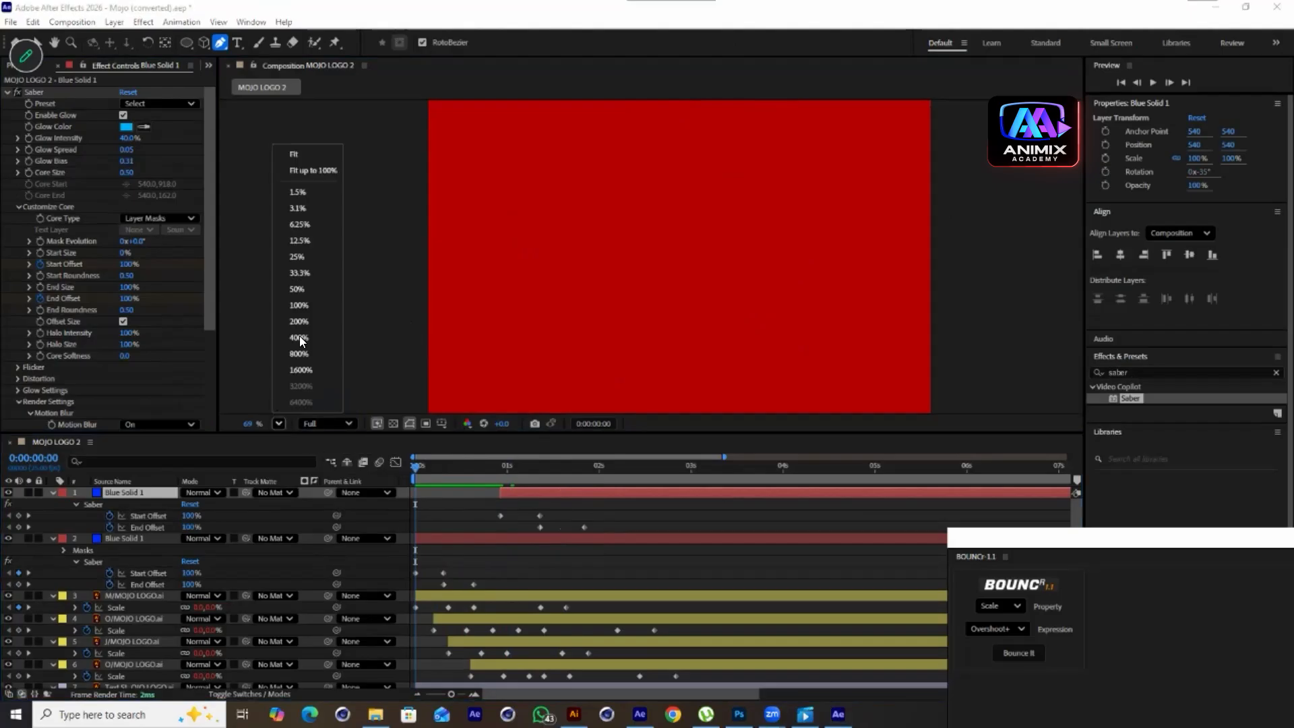
pyautogui.click(326, 152)
pyautogui.press('space')
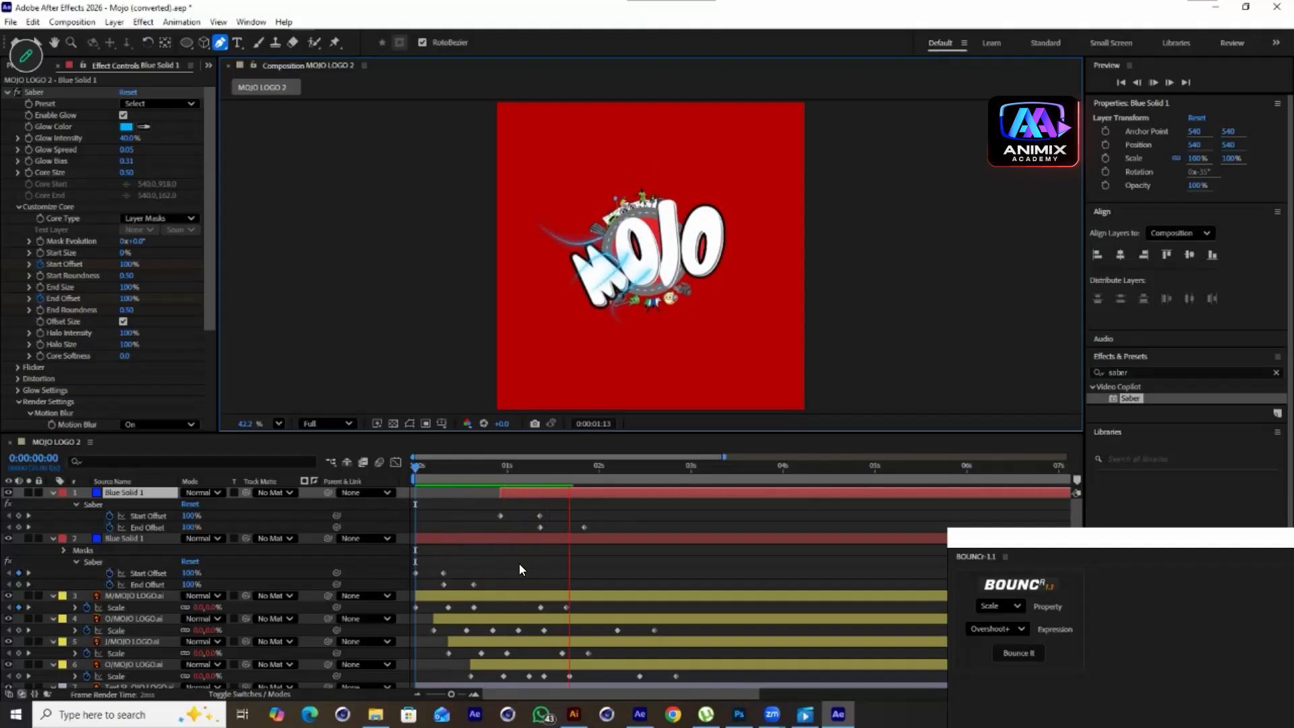
pyautogui.press('space')
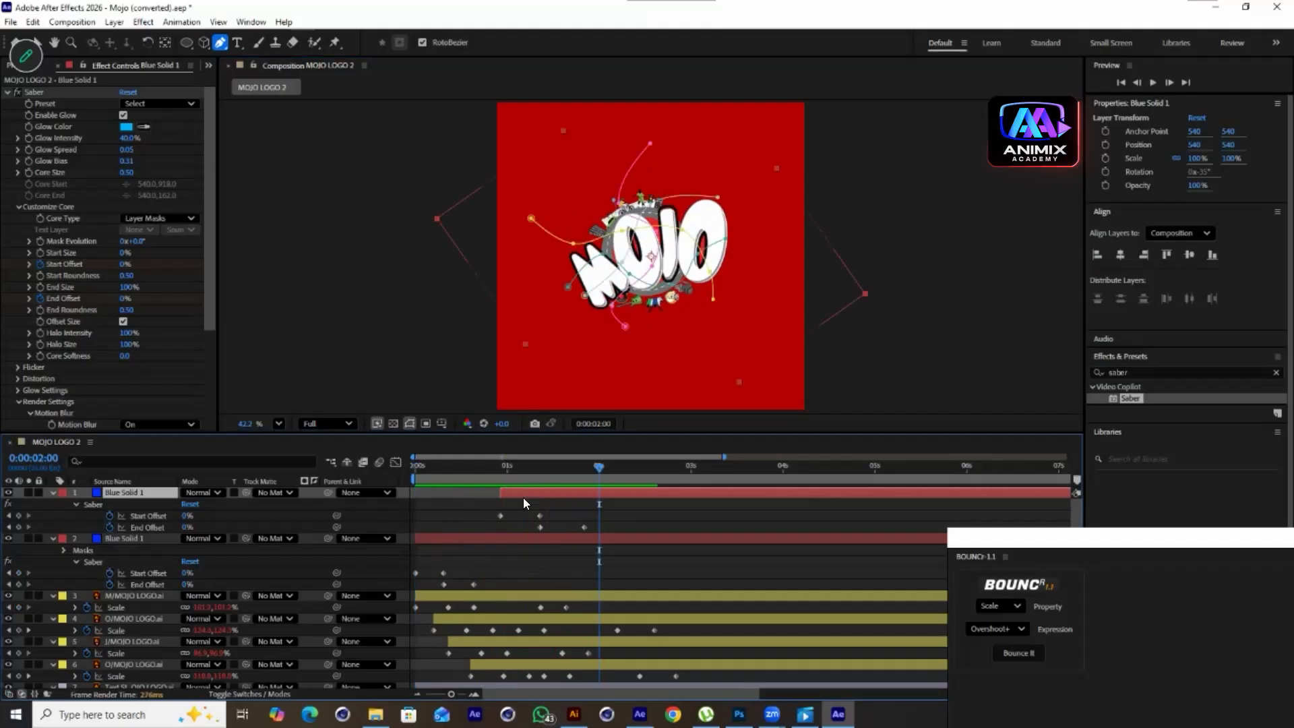
# Duplicate the blue streak solid again and move the copy to the top of the layer stack
pyautogui.click(508, 537)
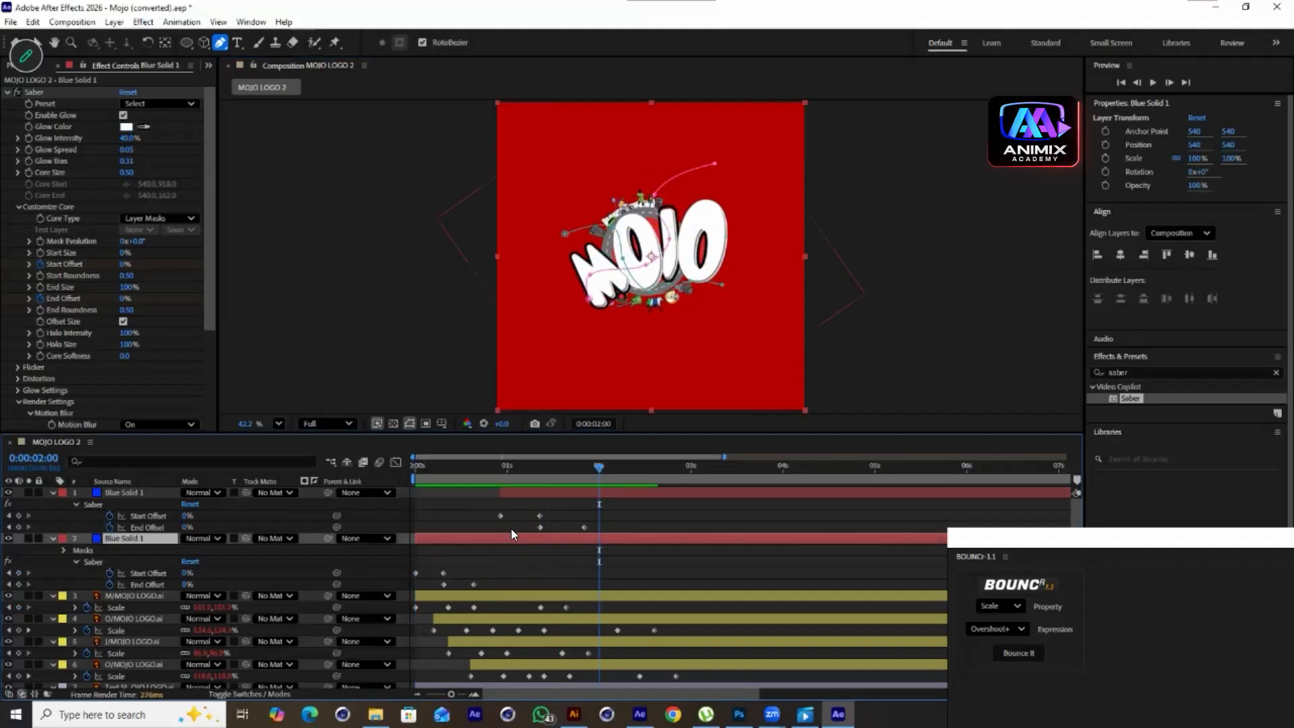
pyautogui.hotkey('ctrl', 'd')
pyautogui.moveTo(600, 539); pyautogui.dragTo(600, 487)
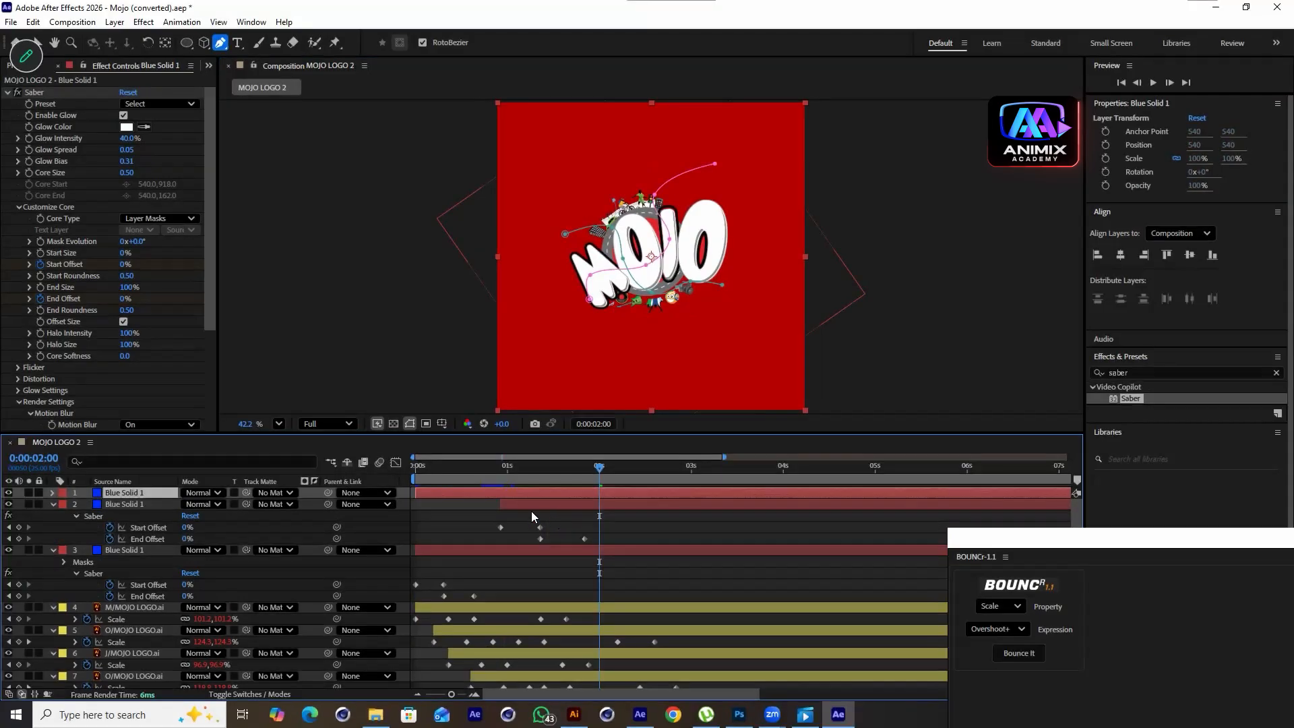
pyautogui.moveTo(514, 492); pyautogui.dragTo(552, 471)
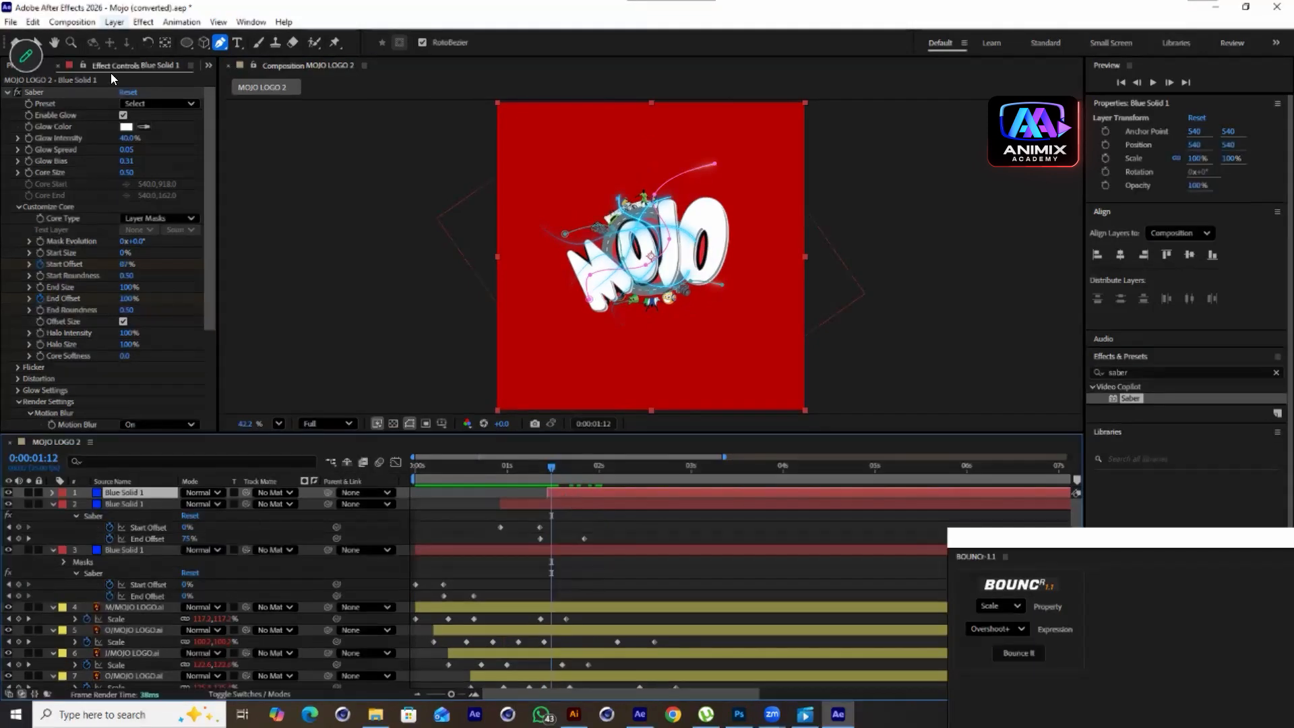
# Set the new copy's Glow Color to green 2EF600 and reveal its Rotation property
pyautogui.click(126, 126)
pyautogui.moveTo(364, 271)
pyautogui.mouseDown()
pyautogui.moveTo(365, 286)
pyautogui.moveTo(372, 256)
pyautogui.mouseUp()
pyautogui.moveTo(365, 333); pyautogui.dragTo(366, 389)
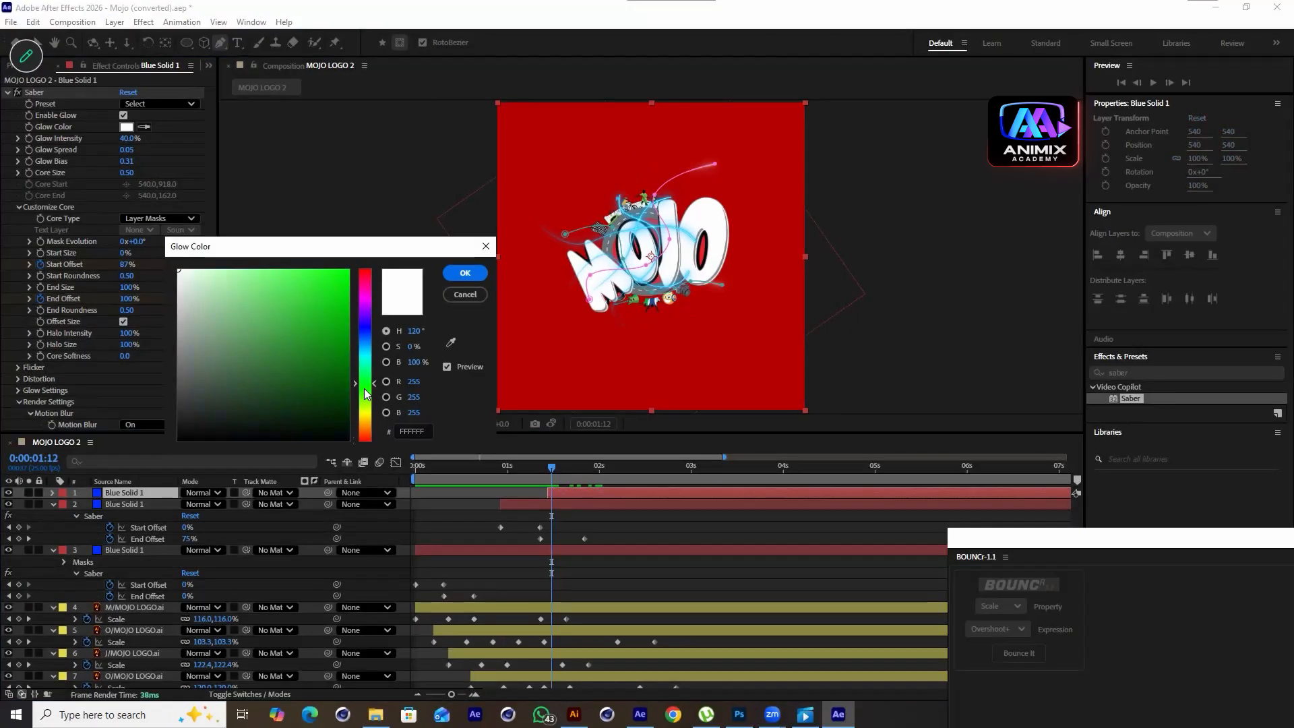
pyautogui.moveTo(347, 276); pyautogui.dragTo(395, 274)
pyautogui.click(480, 277)
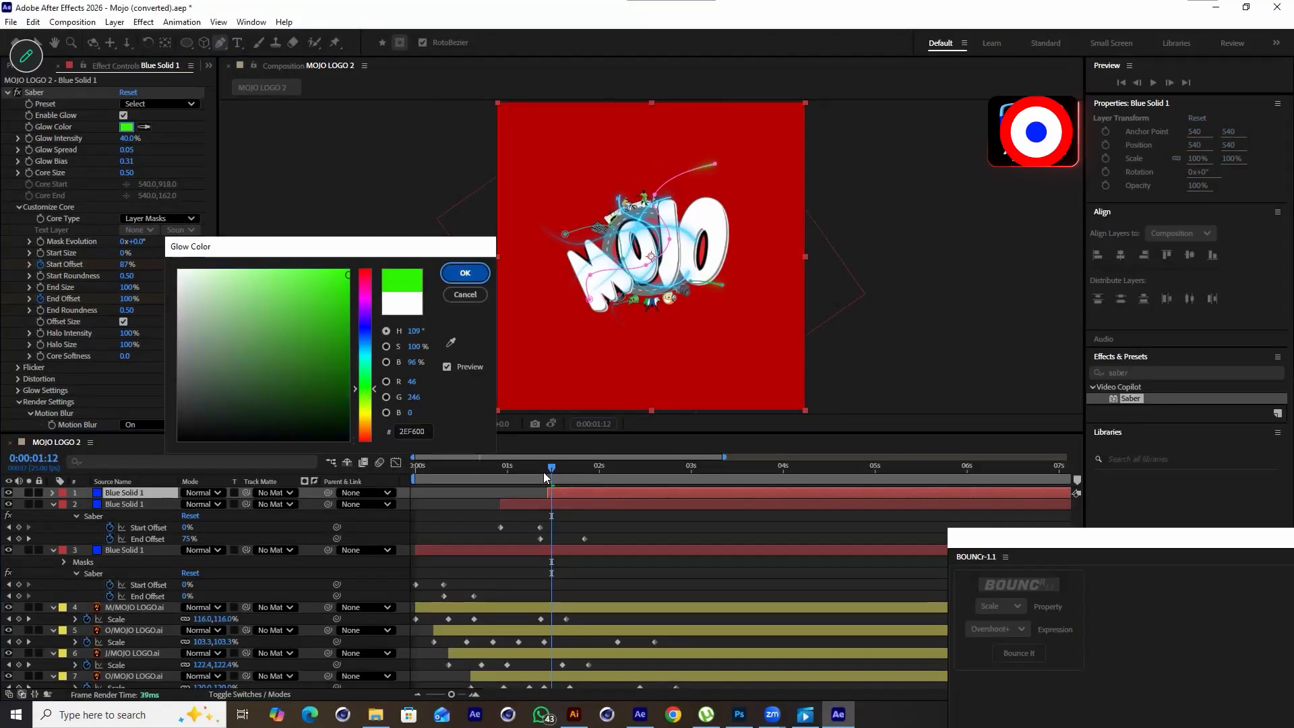
pyautogui.press('r')
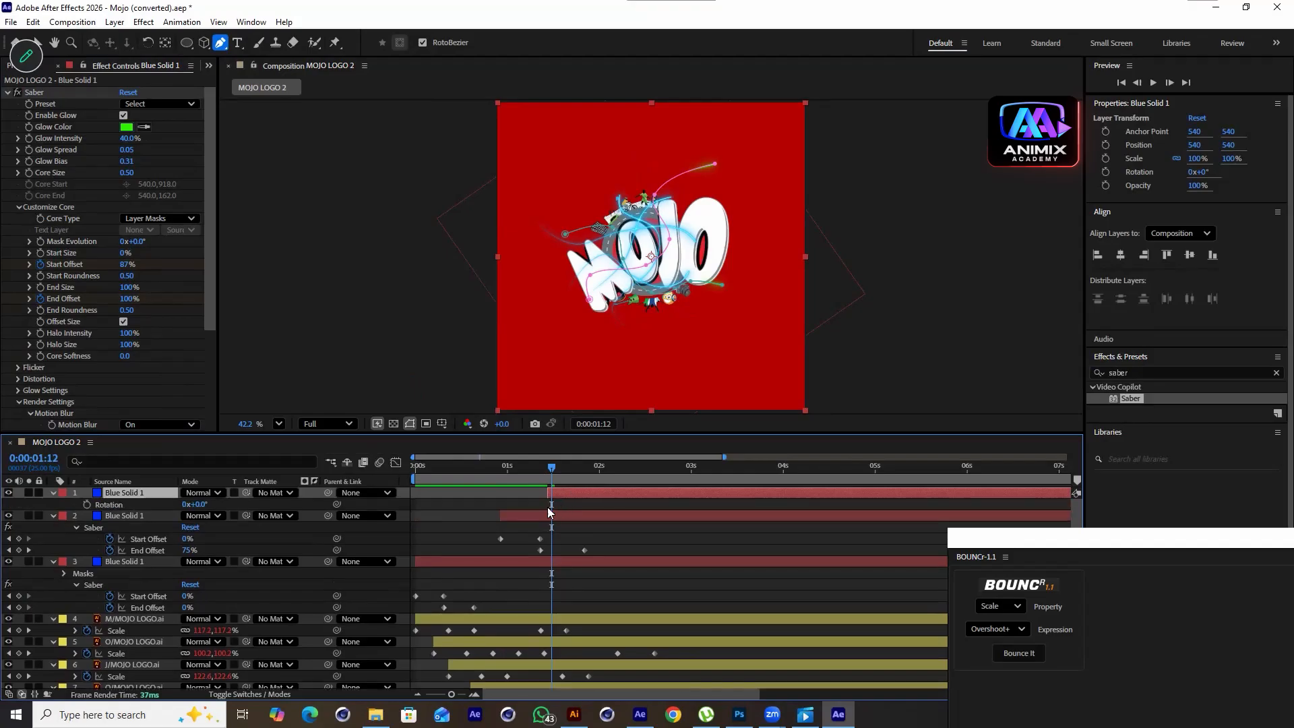
# Set the green copy's Rotation to 34° and preview the result
pyautogui.moveTo(196, 507); pyautogui.dragTo(480, 527)
pyautogui.press('space')
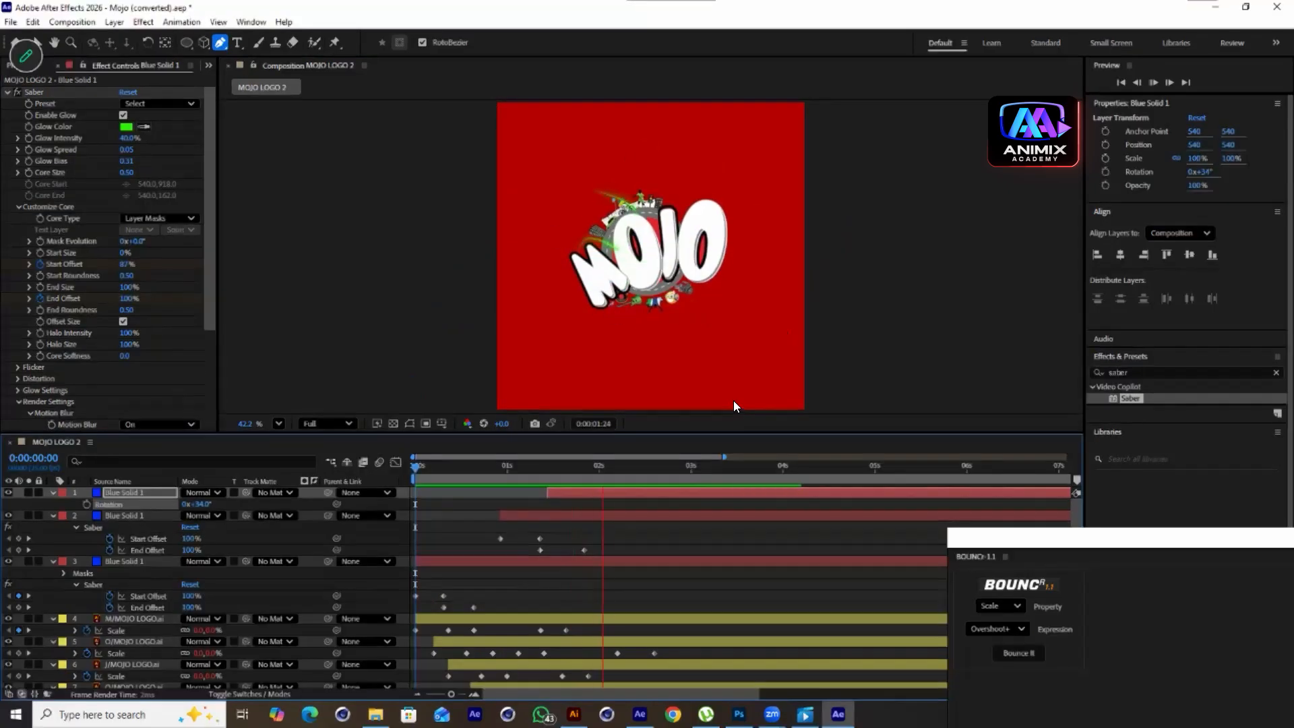
pyautogui.press('space')
# Change the second streak layer's Saber Glow Color to green 00FF4E
pyautogui.moveTo(654, 474); pyautogui.dragTo(560, 497)
pyautogui.click(543, 519)
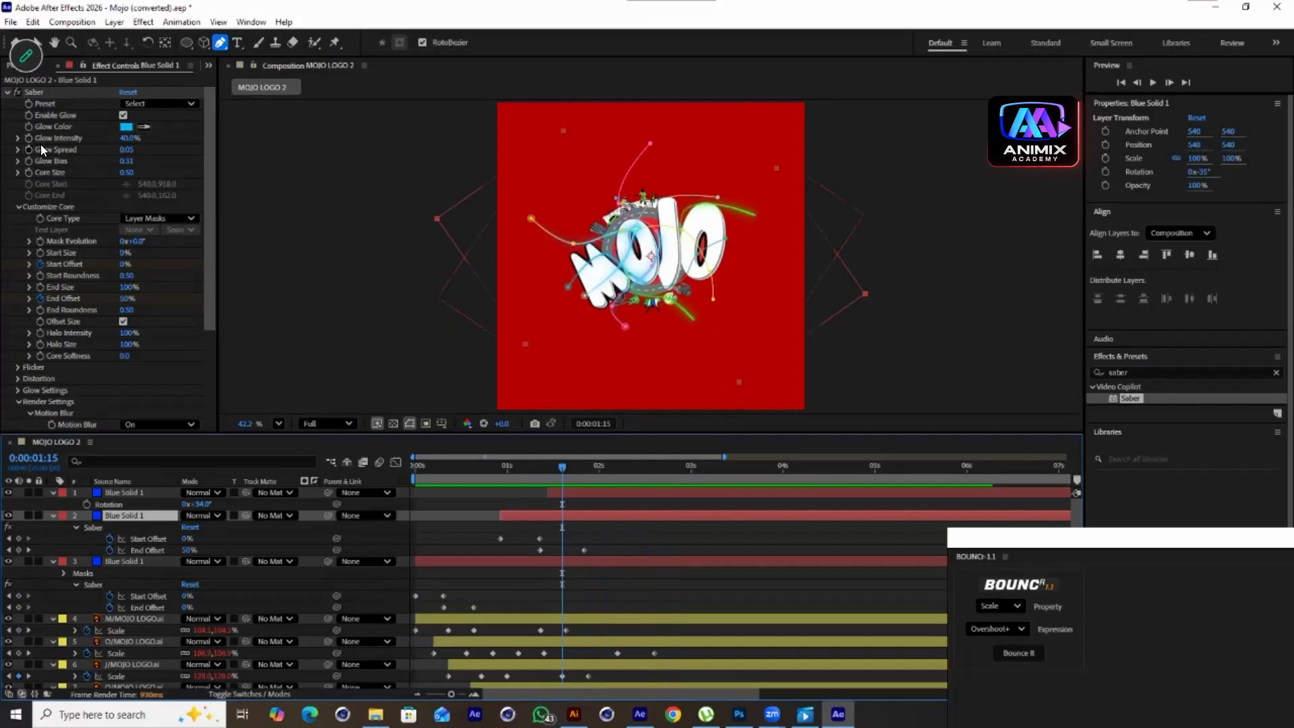
pyautogui.click(119, 127)
pyautogui.moveTo(366, 315); pyautogui.dragTo(361, 272)
pyautogui.moveTo(360, 382)
pyautogui.mouseDown()
pyautogui.moveTo(369, 399)
pyautogui.moveTo(371, 381)
pyautogui.moveTo(368, 403)
pyautogui.moveTo(368, 374)
pyautogui.mouseUp()
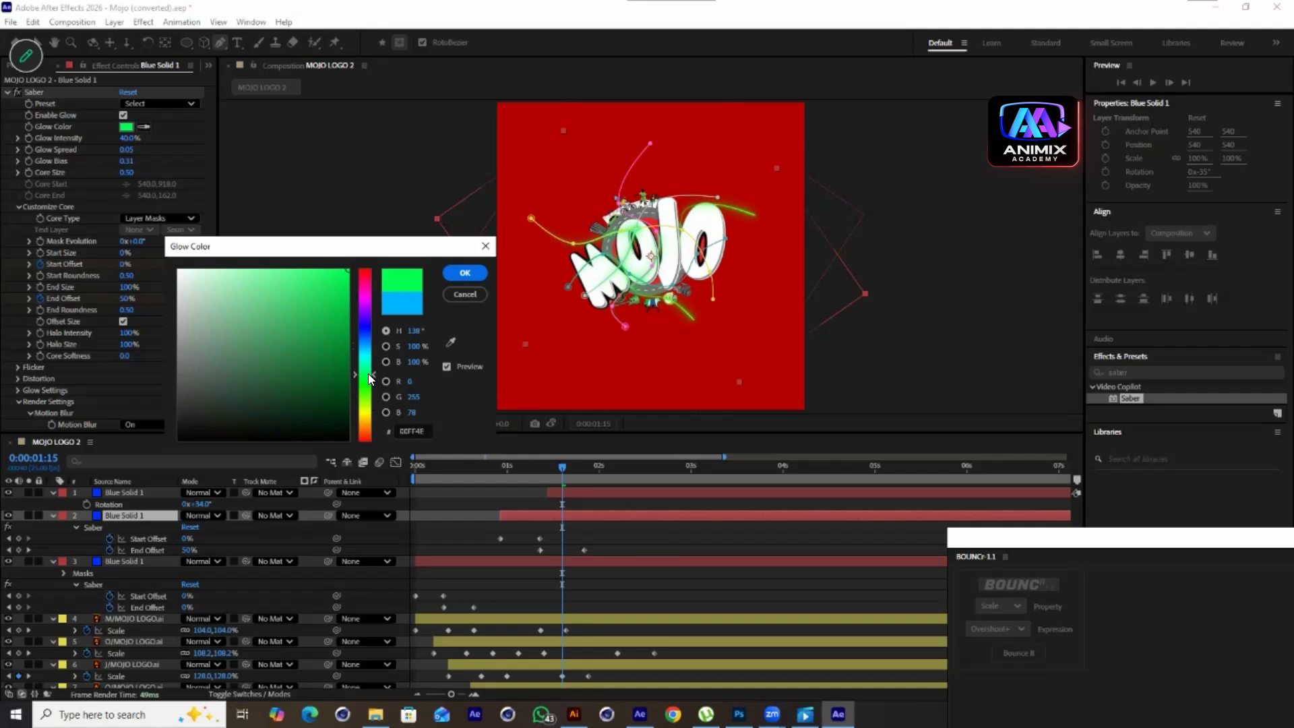
pyautogui.click(474, 275)
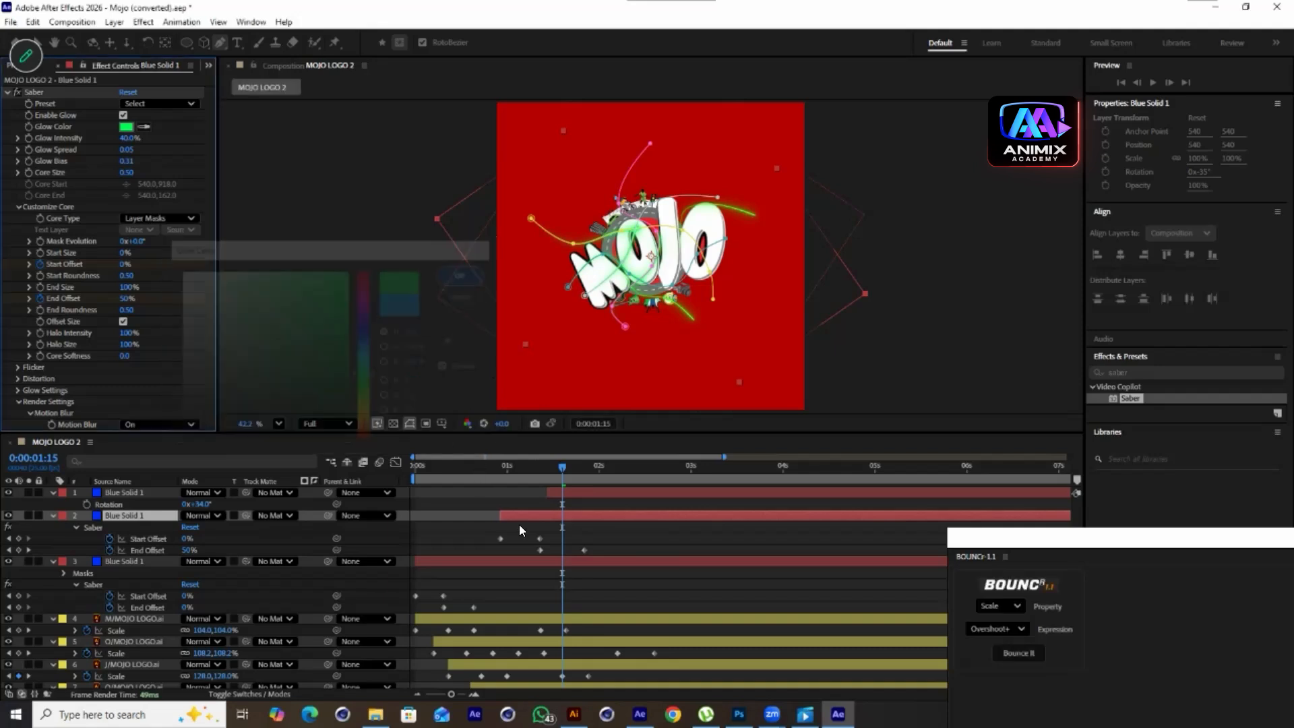
# Move that green streak layer down the stack so it sits just above the red background solid
pyautogui.click(544, 516)
pyautogui.hotkey('ctrl', 'shift', '[')
pyautogui.press('space')
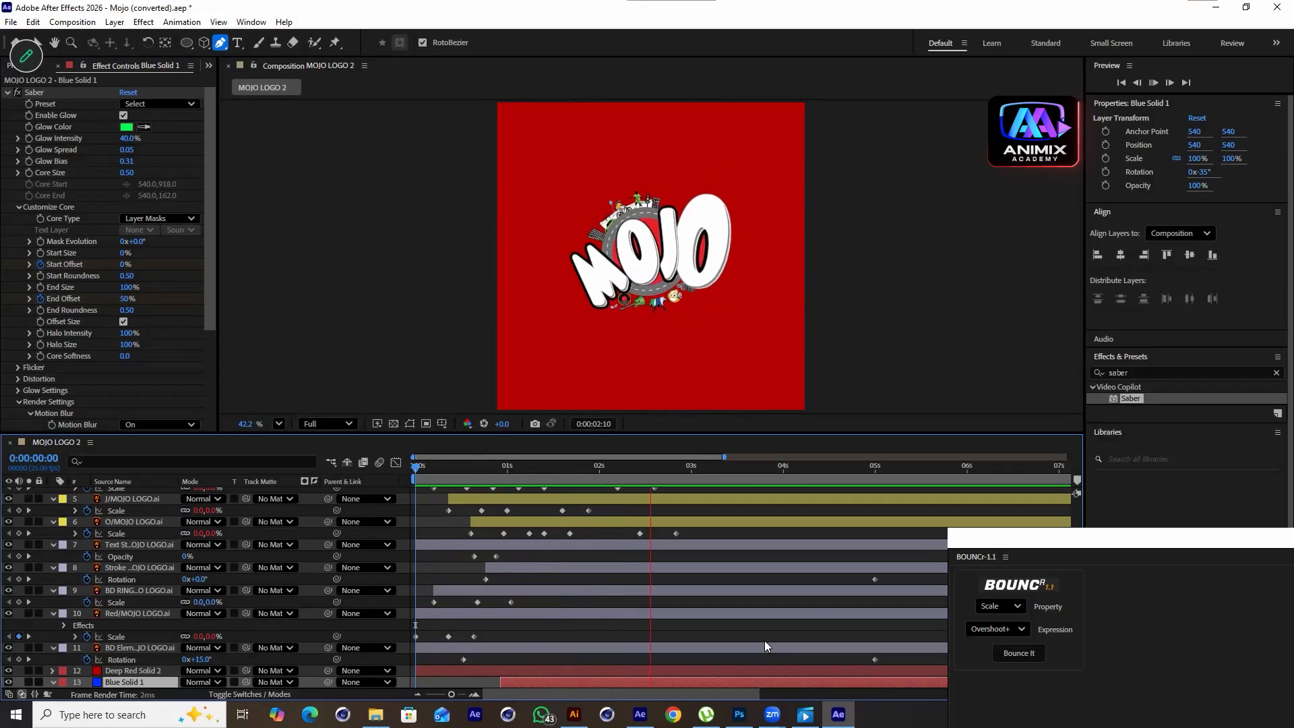
pyautogui.moveTo(701, 476); pyautogui.dragTo(526, 525)
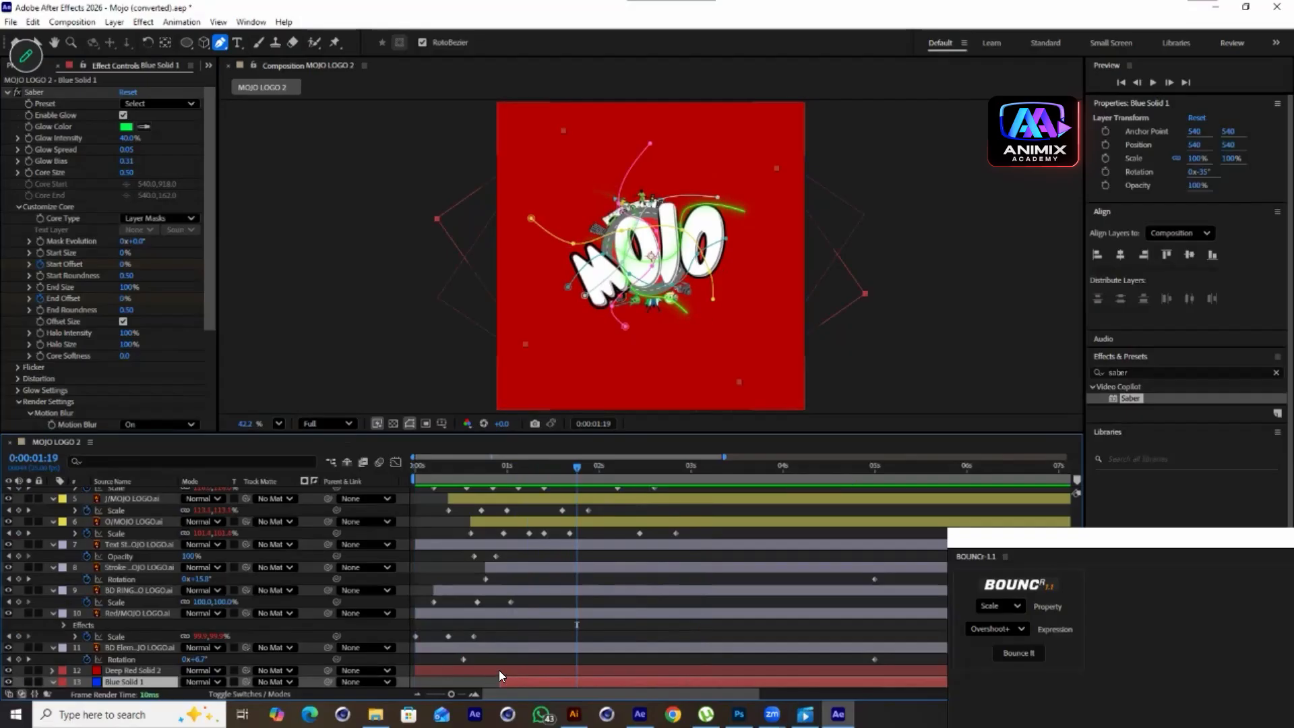
pyautogui.hotkey('ctrl', 'alt', 'Up')
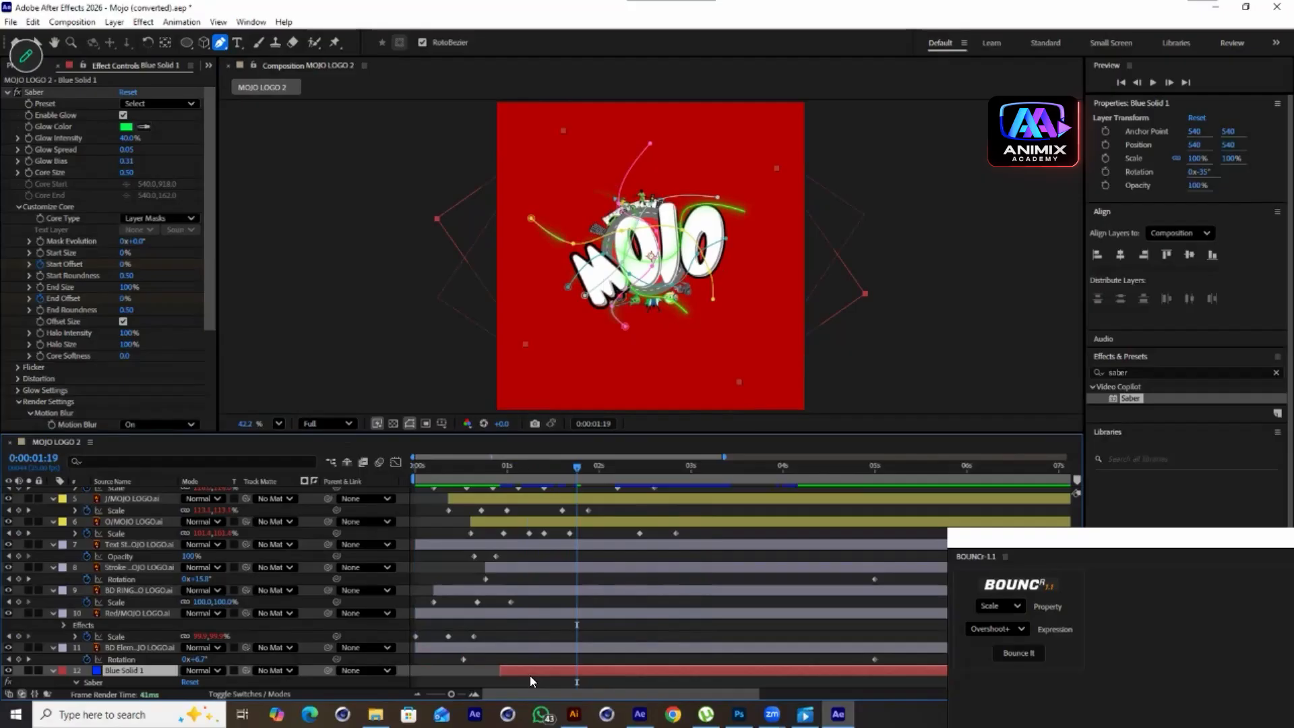
# Scale the lower green streak layer to 144%
pyautogui.moveTo(580, 469); pyautogui.dragTo(488, 513)
pyautogui.press('space')
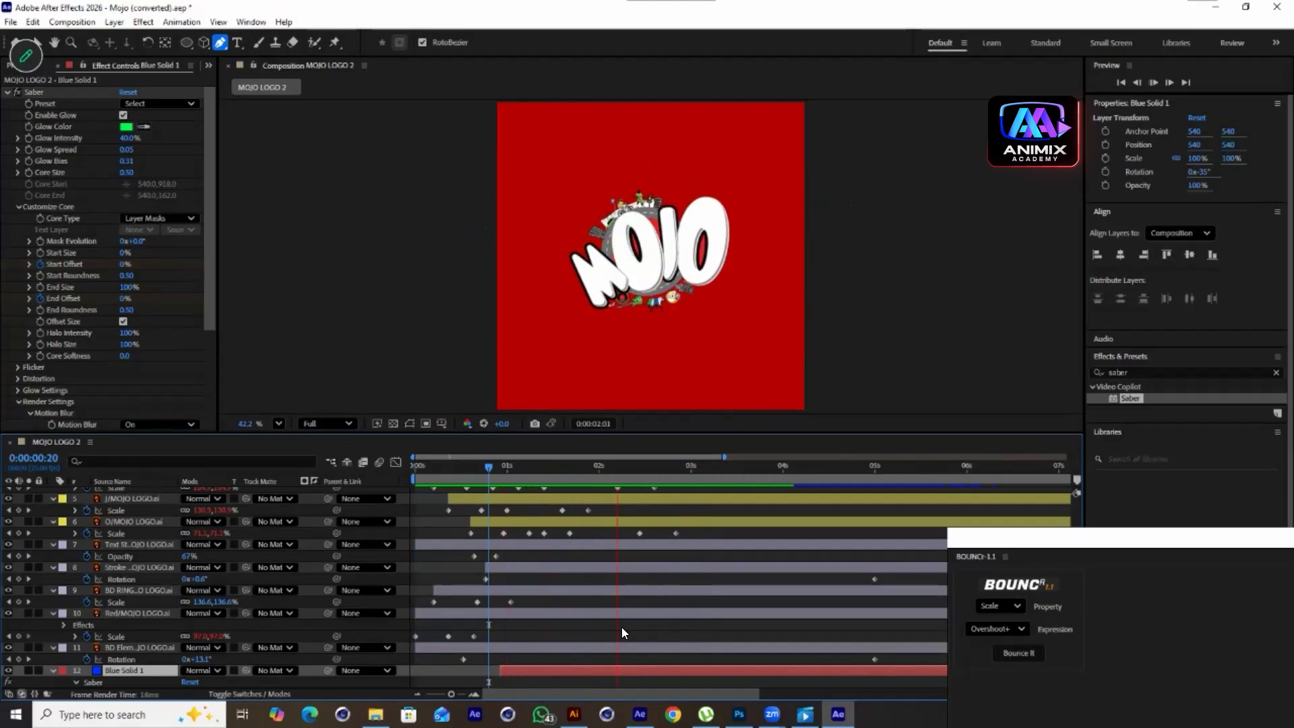
pyautogui.press('space')
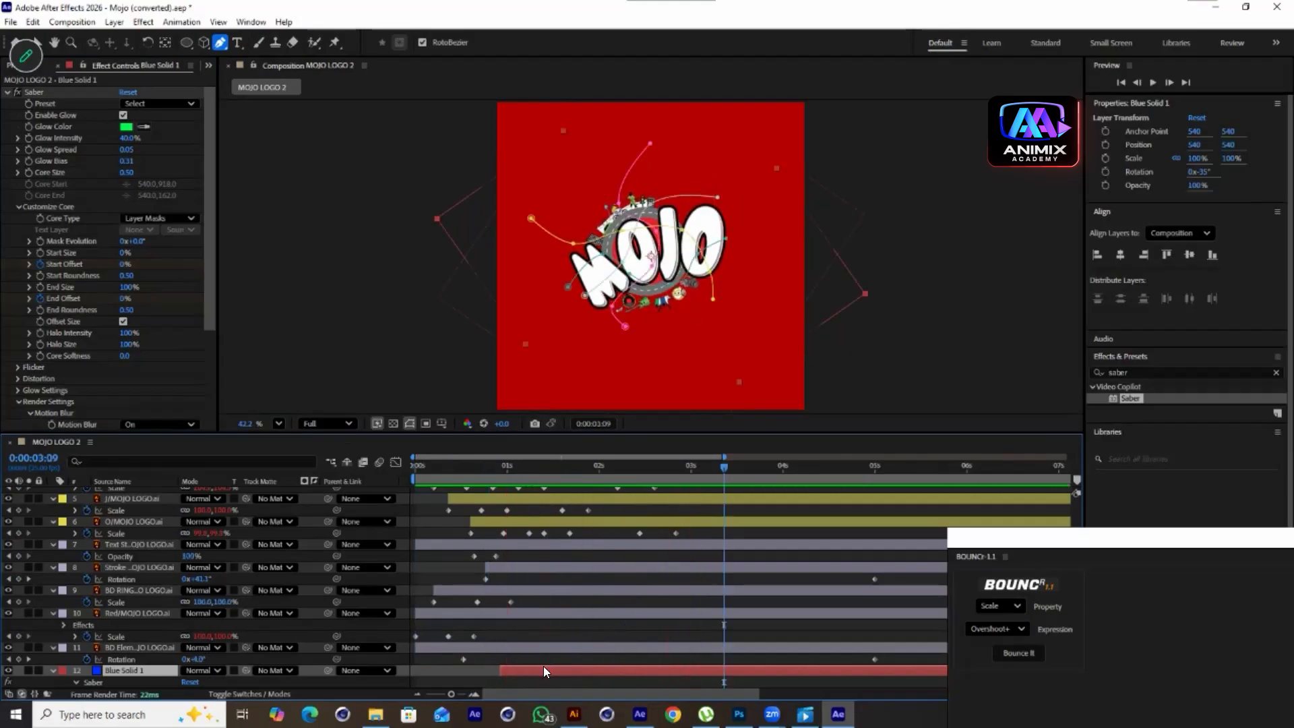
pyautogui.click(692, 488)
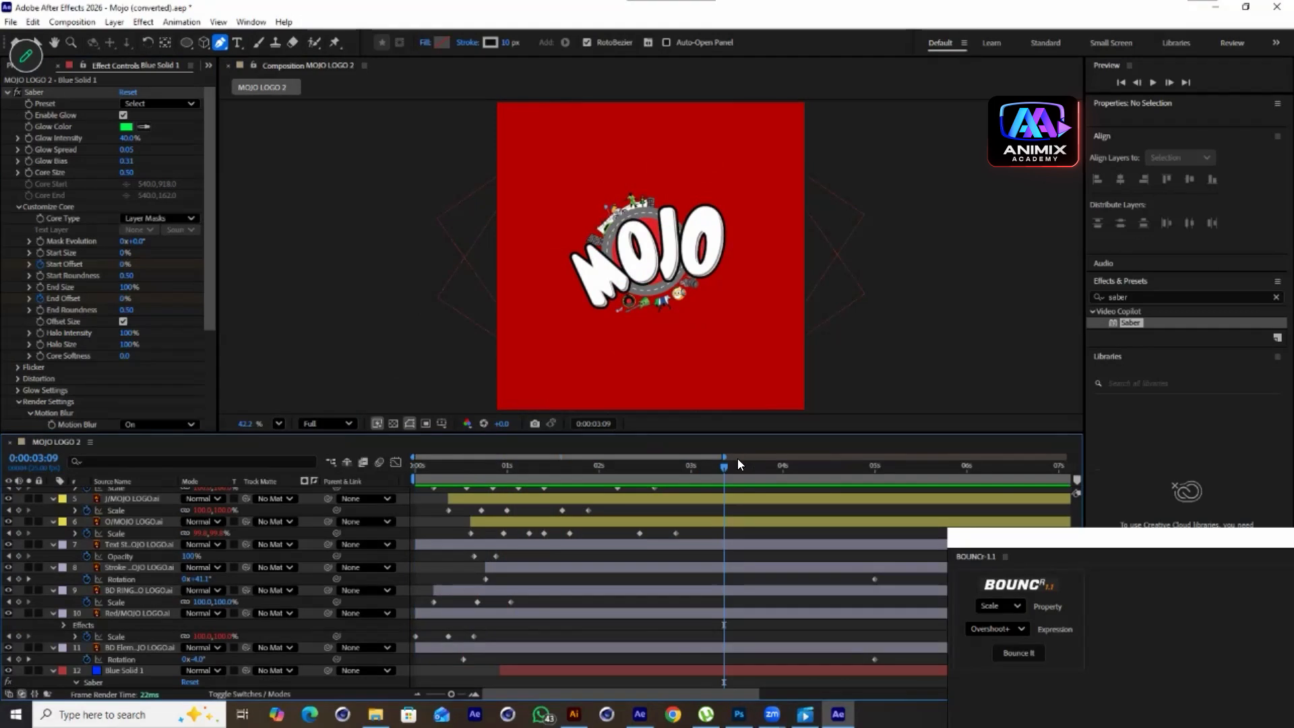
pyautogui.moveTo(699, 475); pyautogui.dragTo(533, 533)
pyautogui.click(8, 670)
pyautogui.click(8, 670)
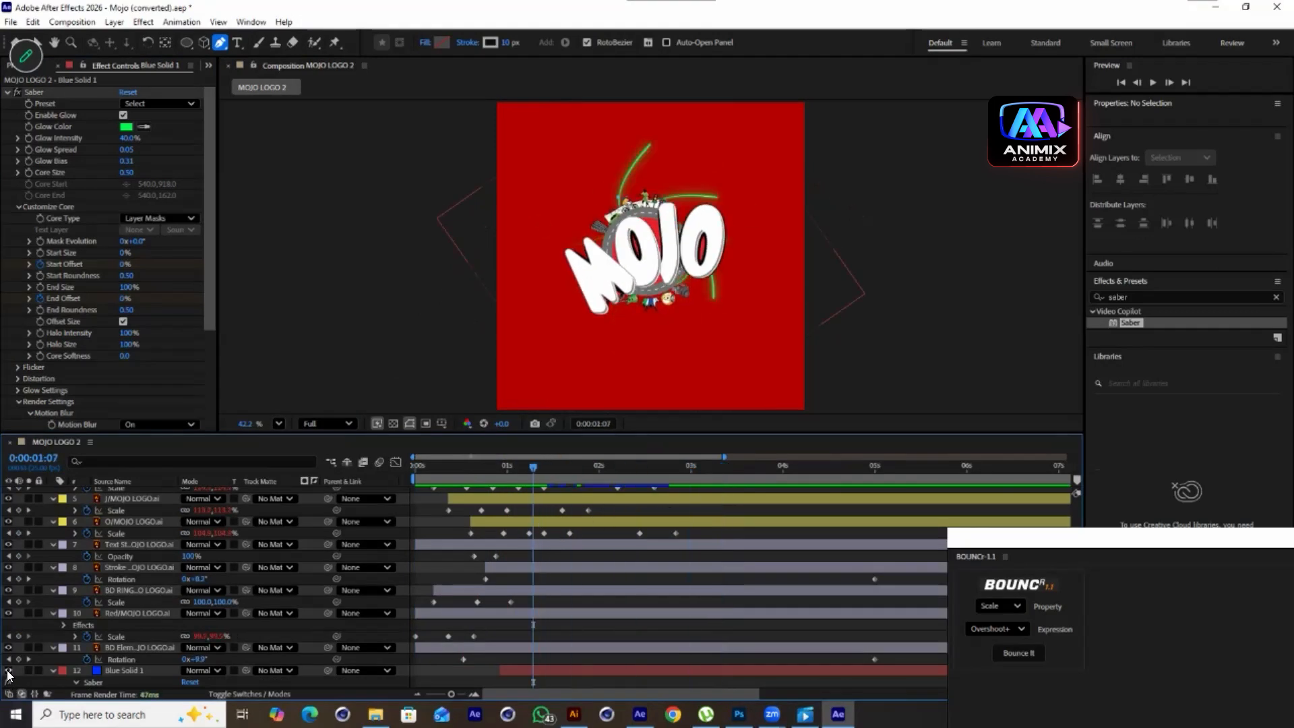
pyautogui.click(118, 668)
pyautogui.press('s')
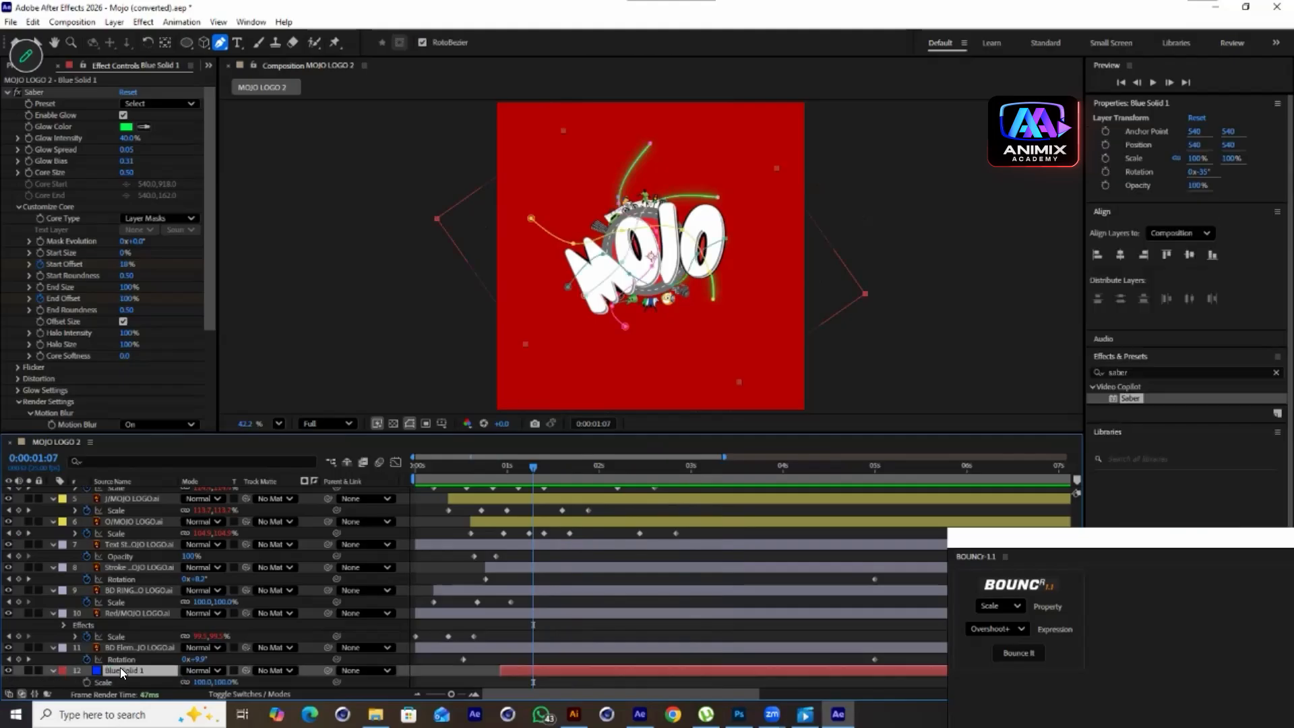
pyautogui.moveTo(239, 674); pyautogui.dragTo(244, 675)
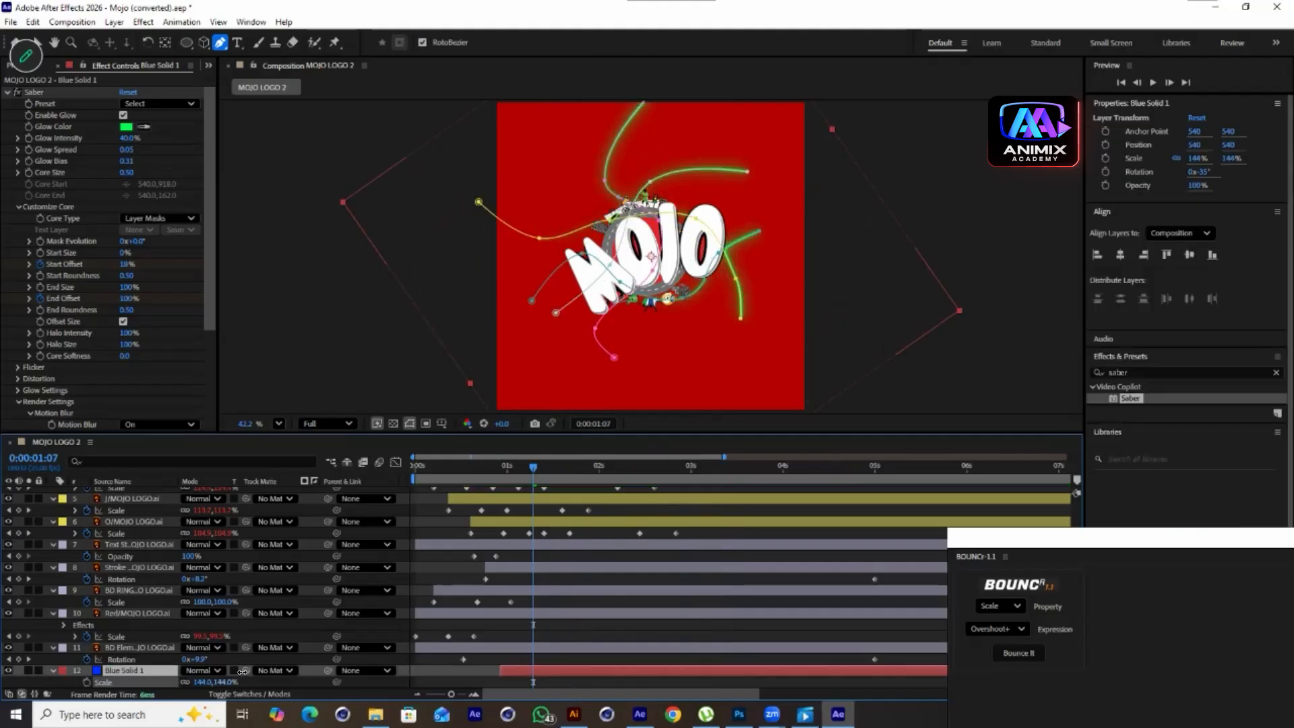
pyautogui.click(704, 627)
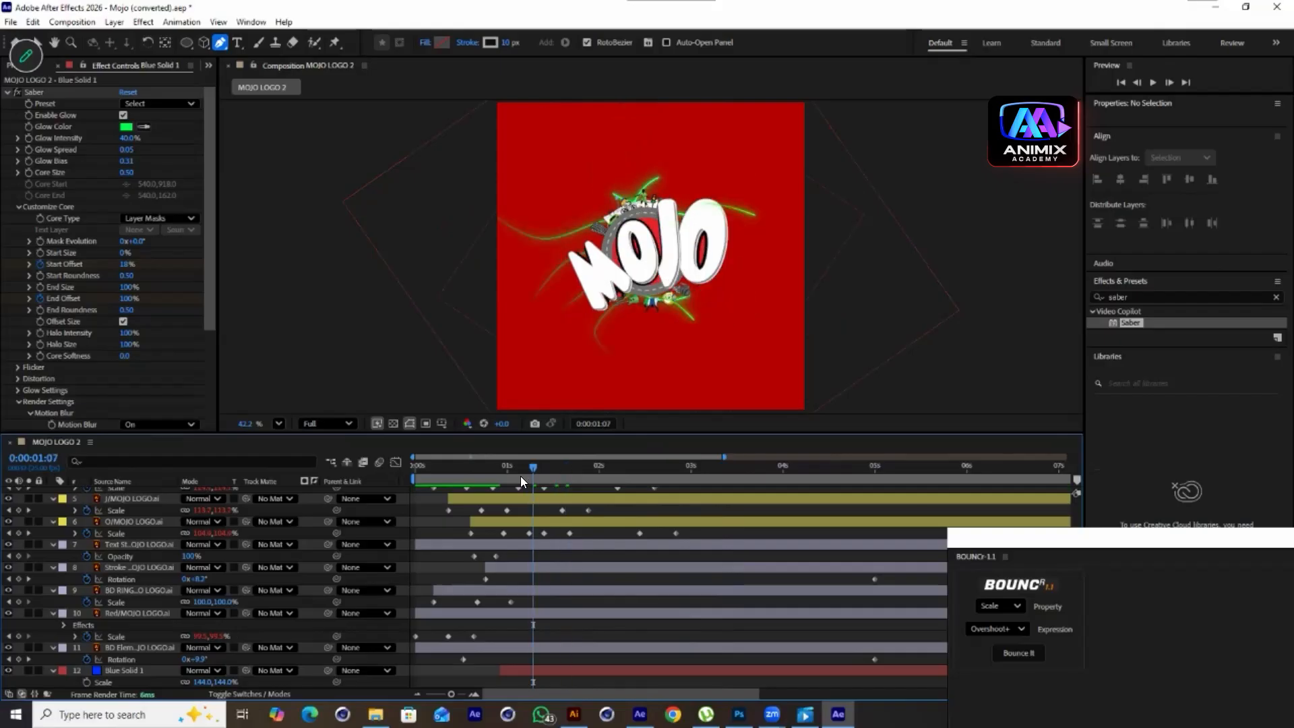
# Preview the animation from the beginning
pyautogui.press('Home')
pyautogui.press('space')
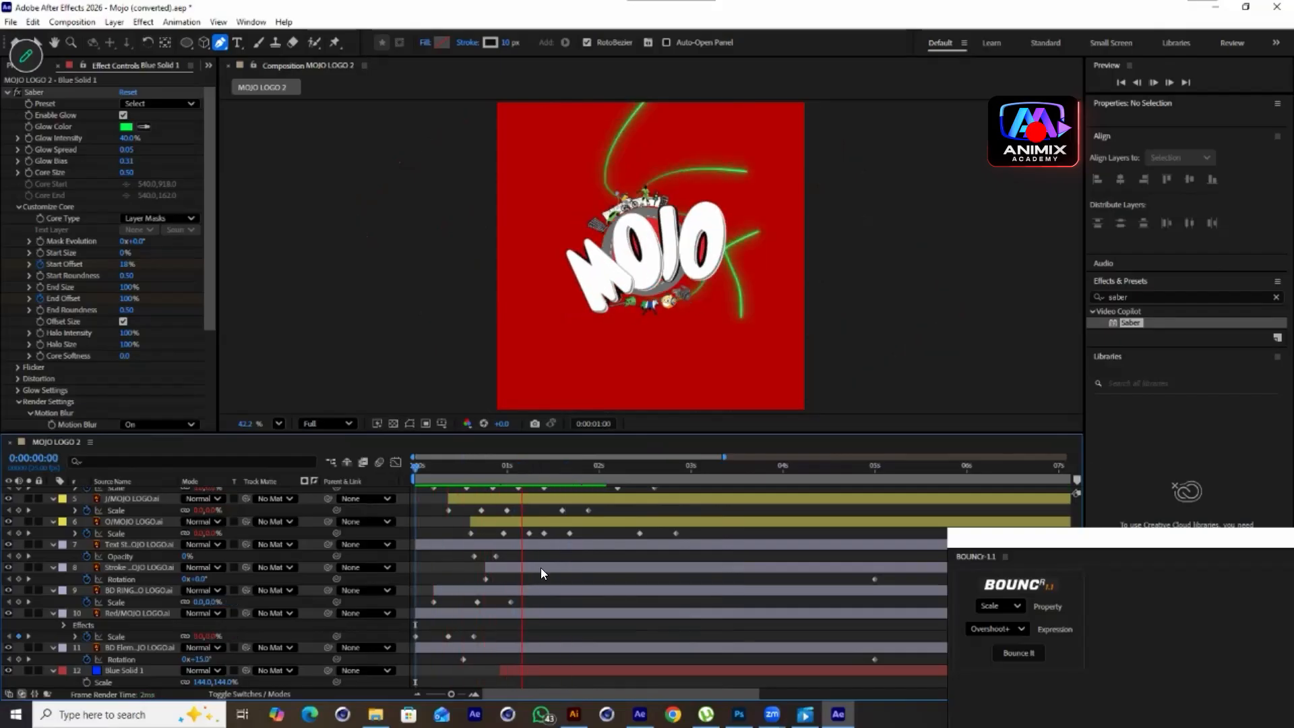
pyautogui.press('space')
# Set the top streak layer's Glow Color to red F60000
pyautogui.scroll(5, 559, 579)
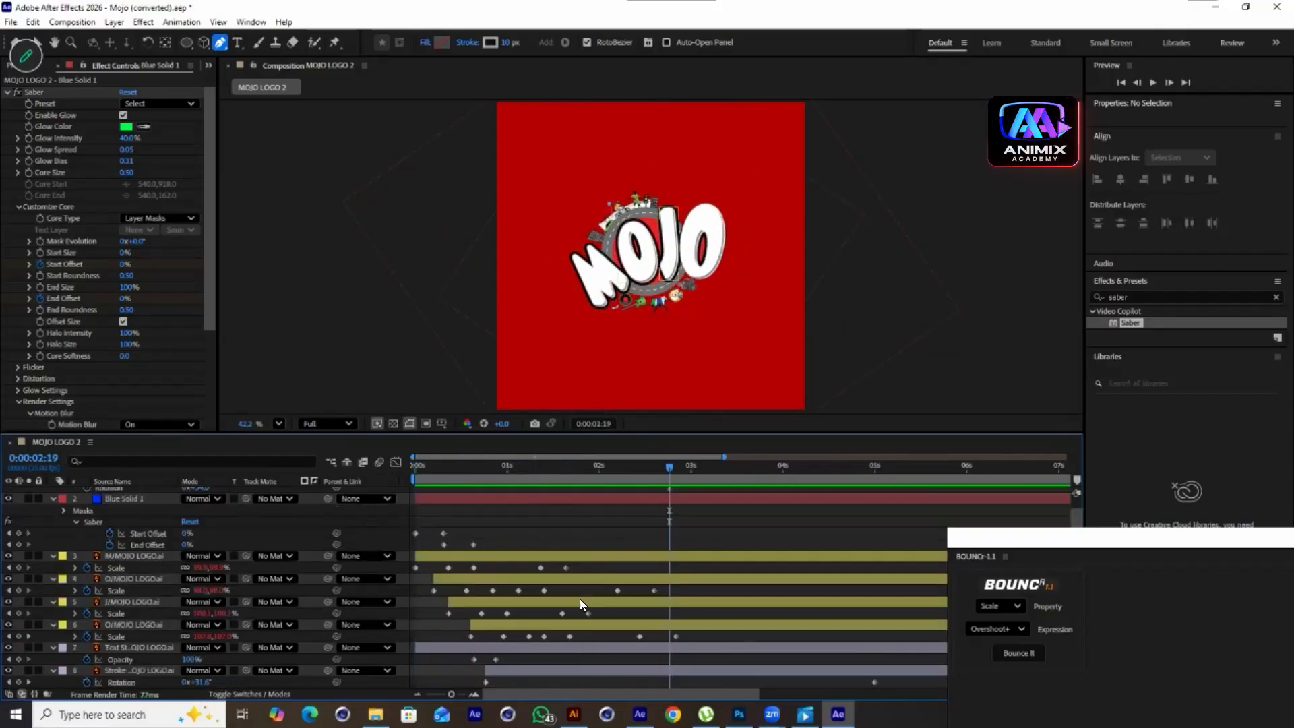
pyautogui.click(578, 495)
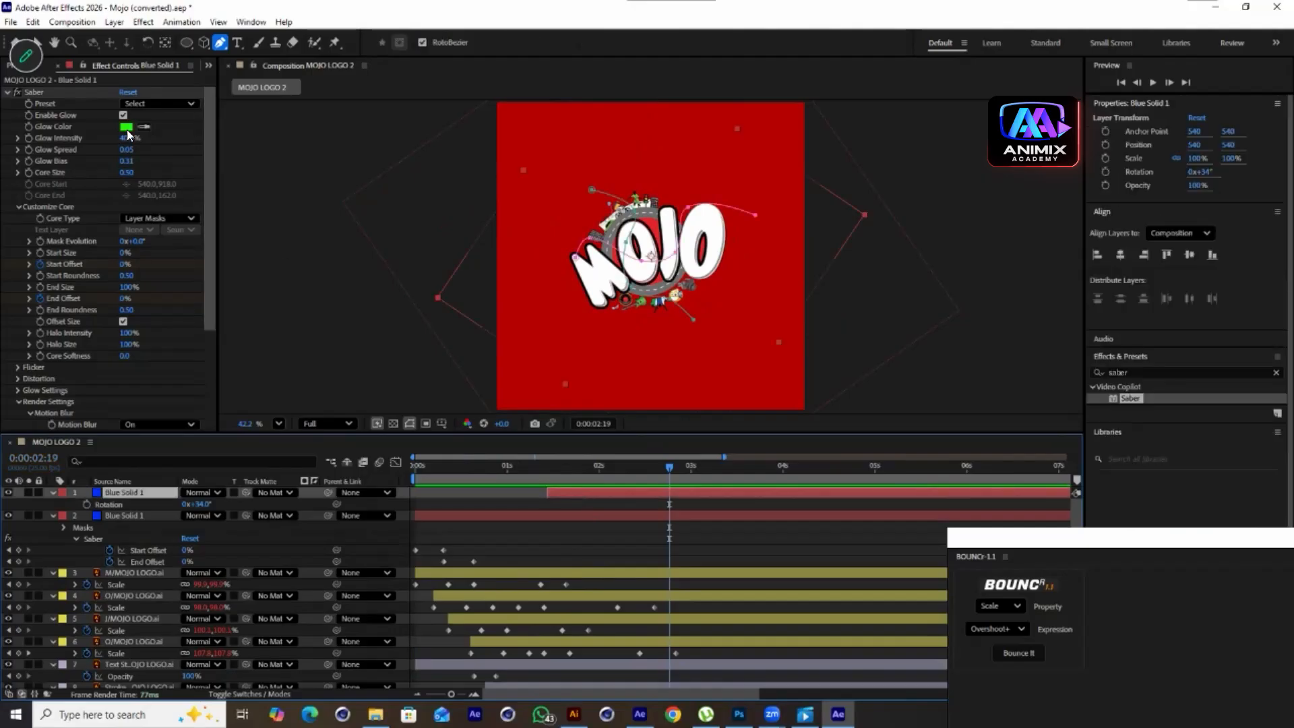
pyautogui.click(126, 127)
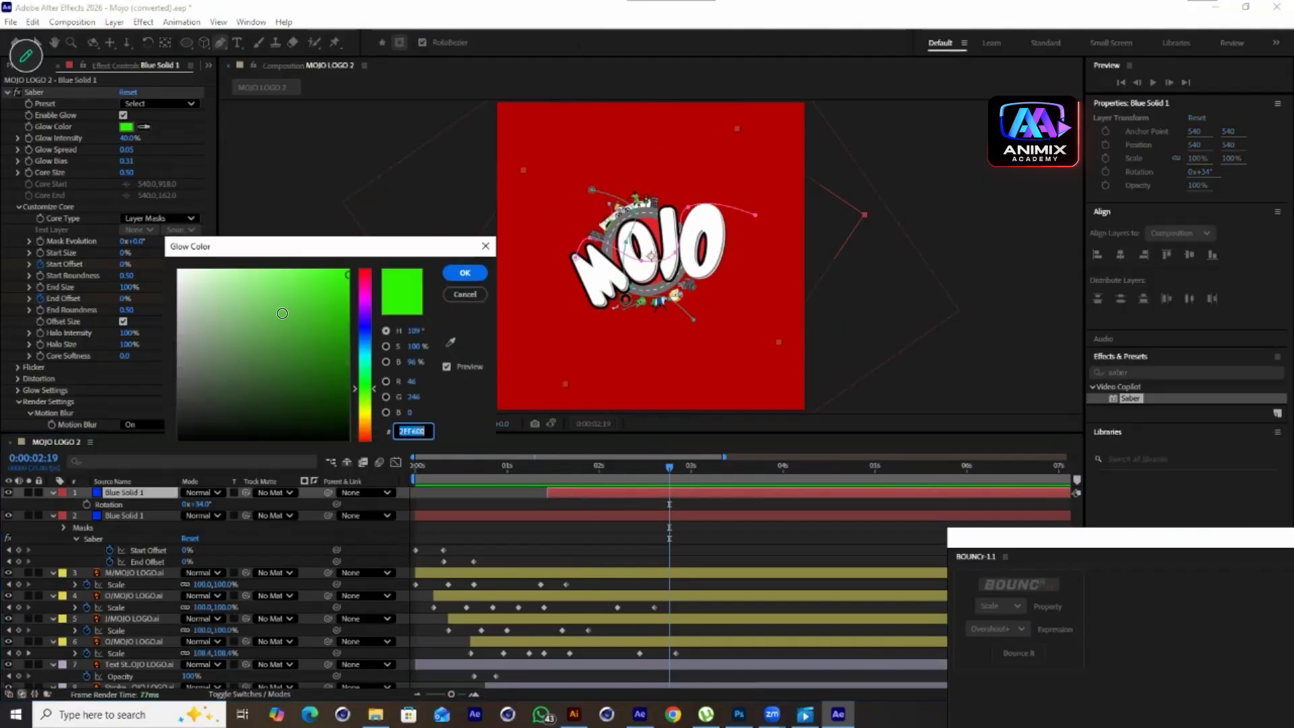
pyautogui.moveTo(374, 324); pyautogui.dragTo(368, 249)
pyautogui.click(465, 274)
# Duplicate the red streak layer and shift the copy slightly later in the timeline
pyautogui.click(596, 490)
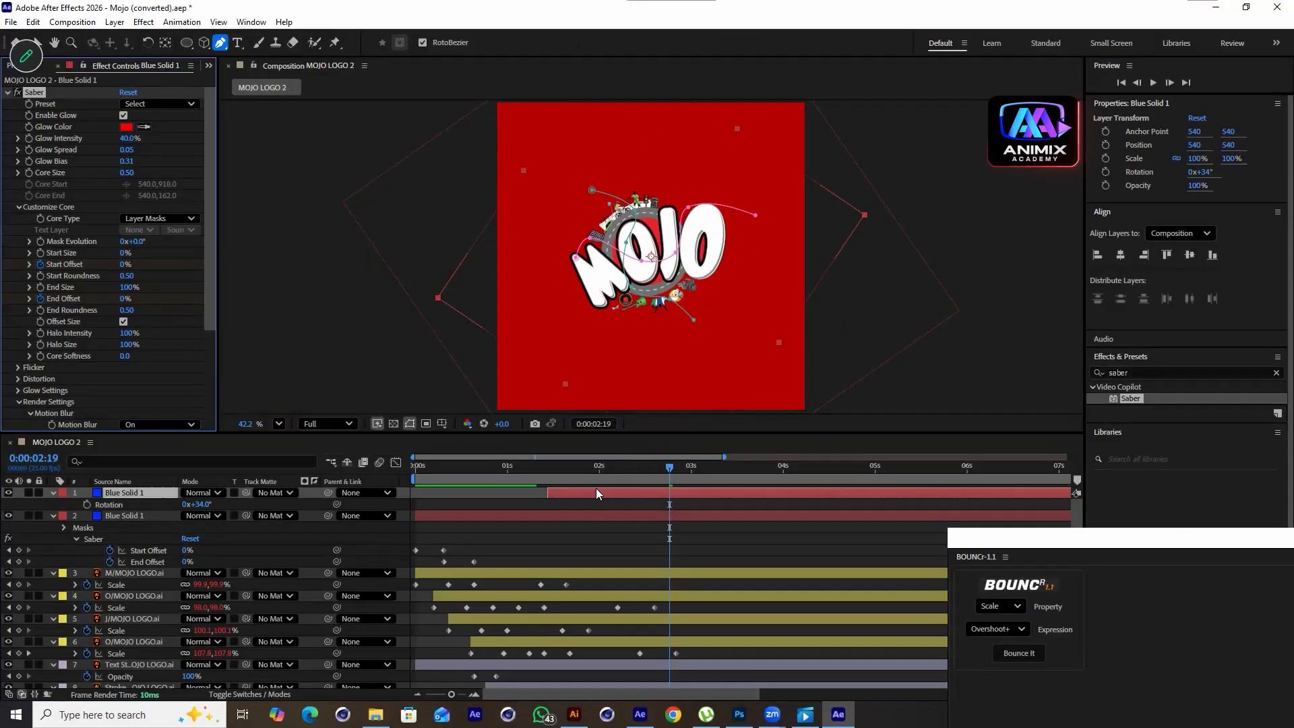
pyautogui.hotkey('ctrl', 'd')
pyautogui.moveTo(588, 492); pyautogui.dragTo(596, 492)
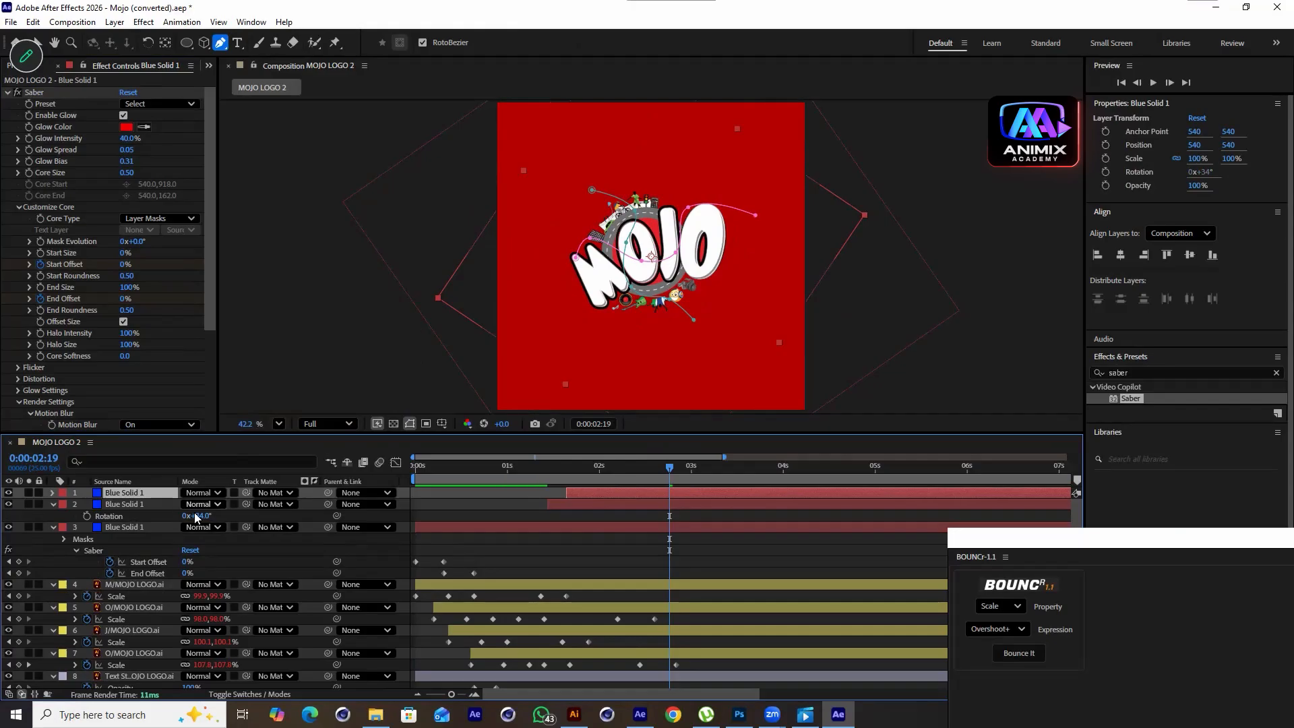
# Set the new copy's Rotation to 68° and change its Glow Color to blue
pyautogui.press('r')
pyautogui.moveTo(200, 505); pyautogui.dragTo(219, 495)
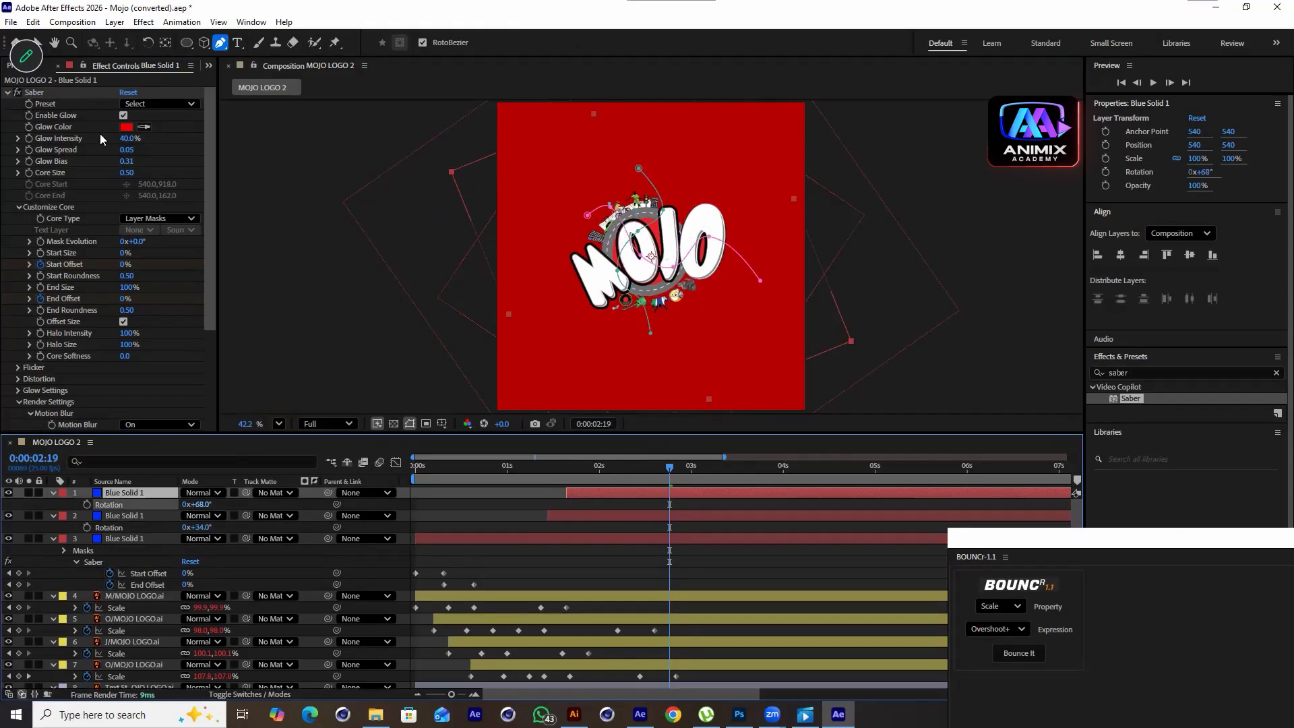
pyautogui.click(126, 126)
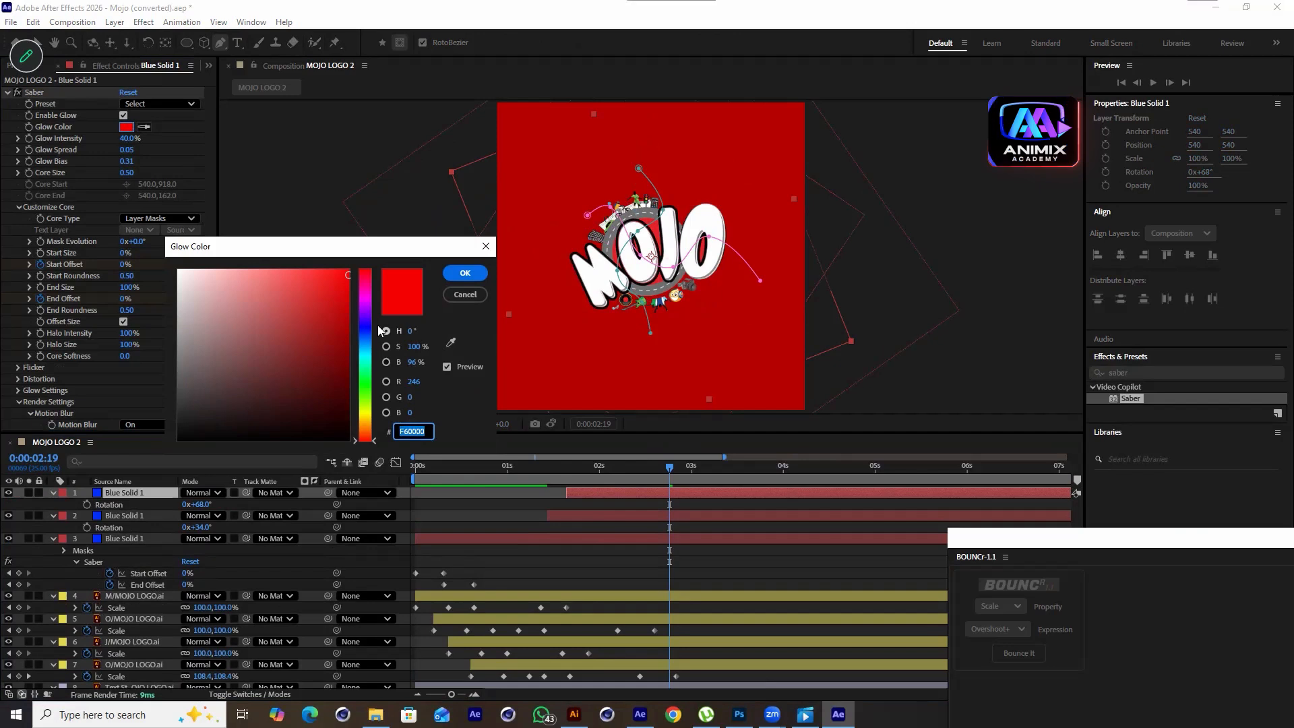
pyautogui.click(365, 324)
pyautogui.click(465, 273)
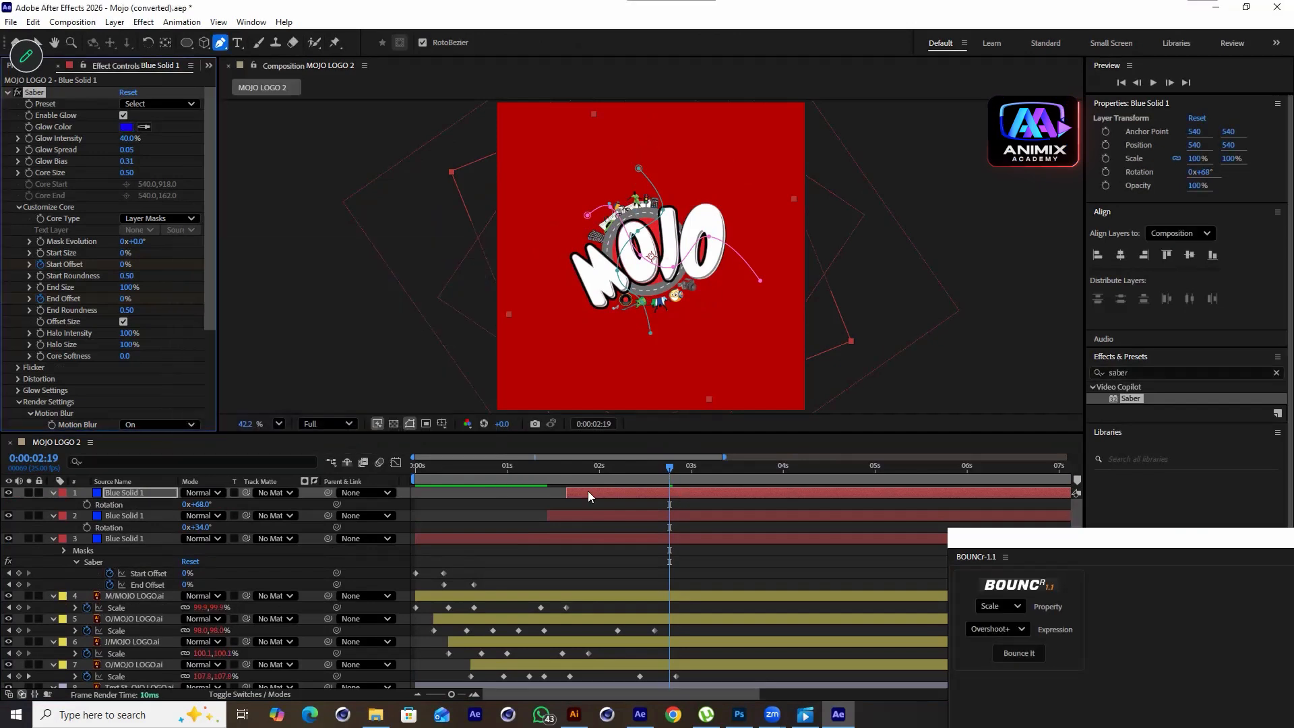
# Retime the Start Offset and End Offset keyframes of the top streak layers
pyautogui.press('Home')
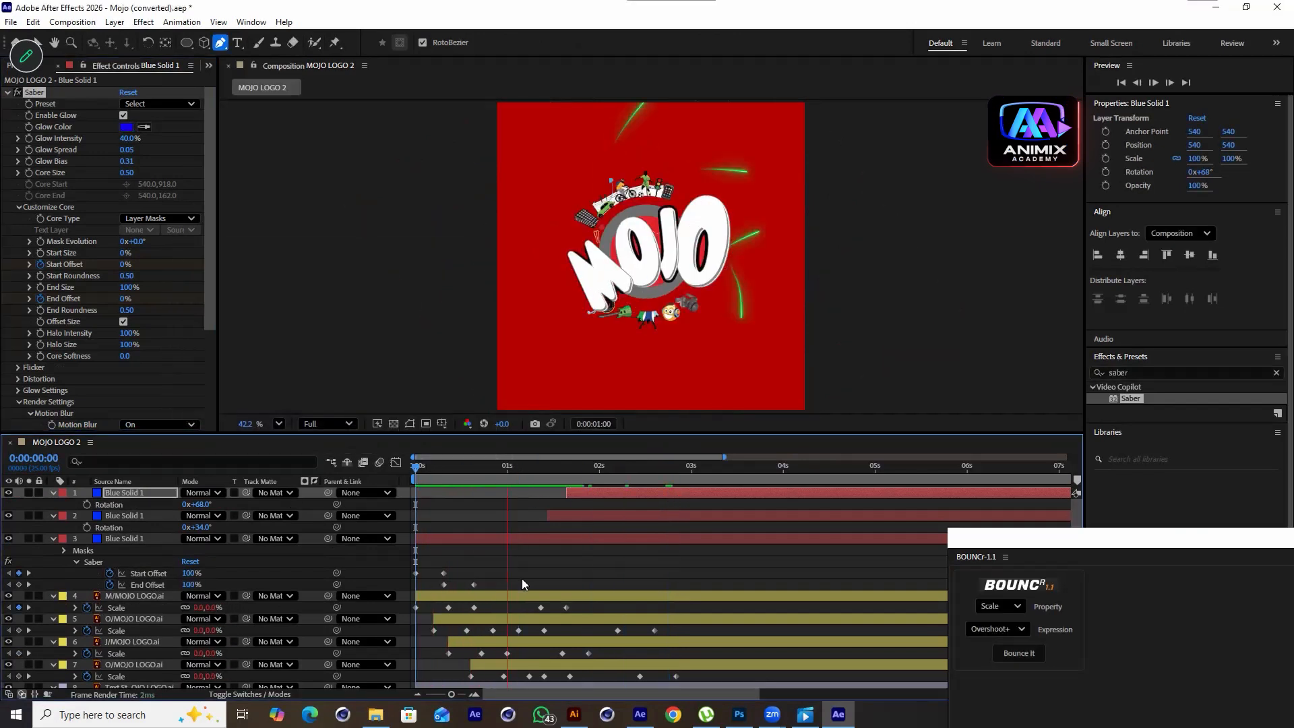
pyautogui.click(705, 465)
pyautogui.keyDown('shift'); pyautogui.click(591, 536); pyautogui.keyUp('shift')
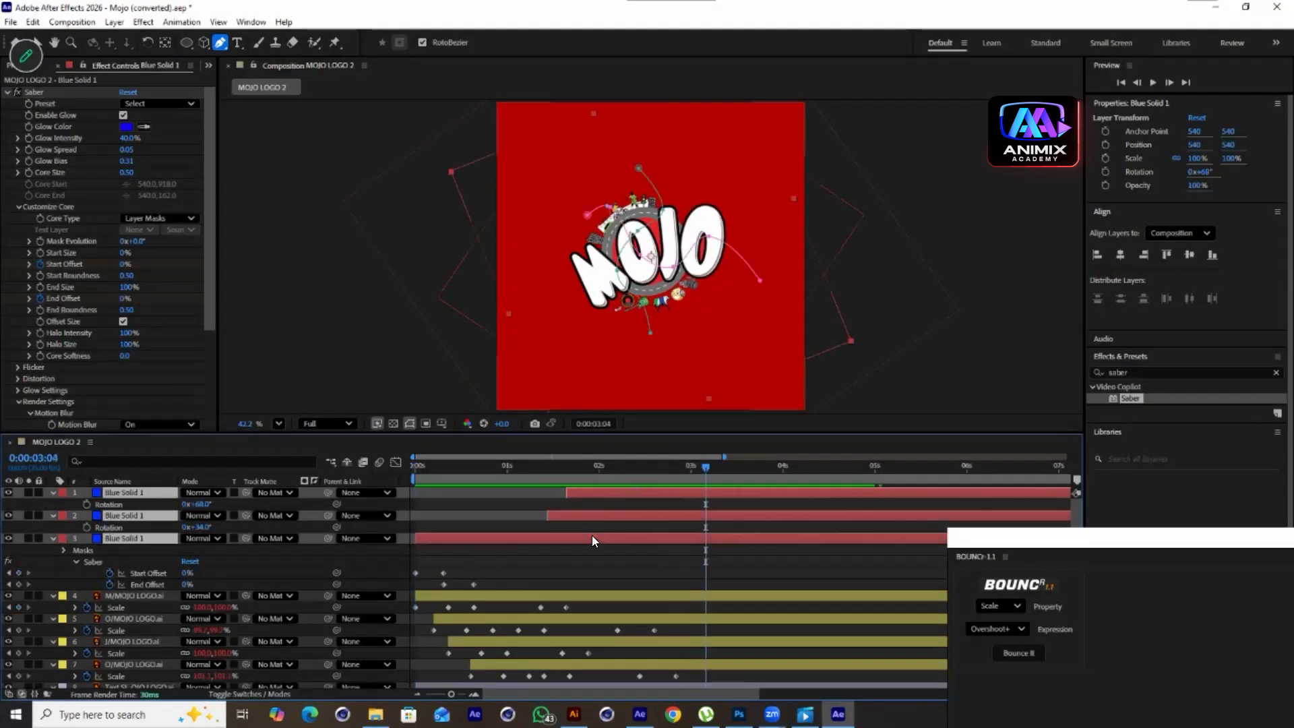
pyautogui.press('u')
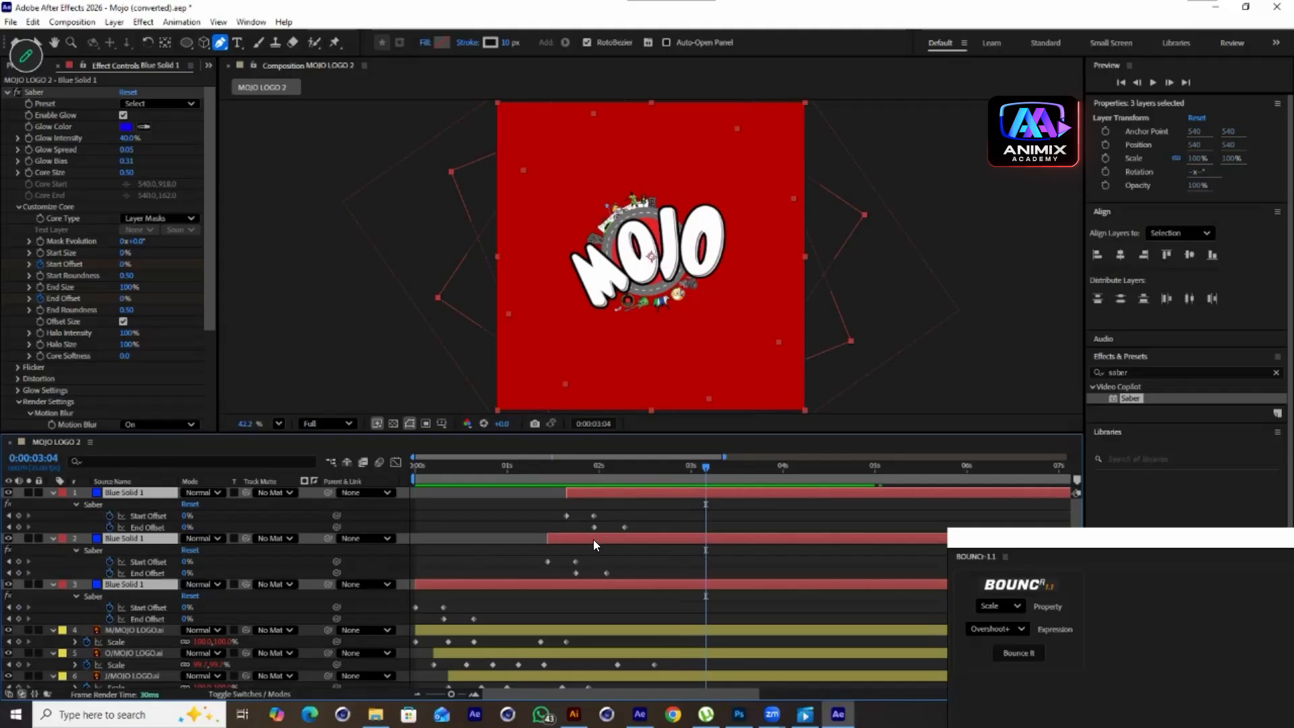
pyautogui.moveTo(660, 506); pyautogui.dragTo(618, 577)
pyautogui.hotkey('ctrl', 'z')
pyautogui.moveTo(673, 508); pyautogui.dragTo(554, 529)
pyautogui.click(627, 528)
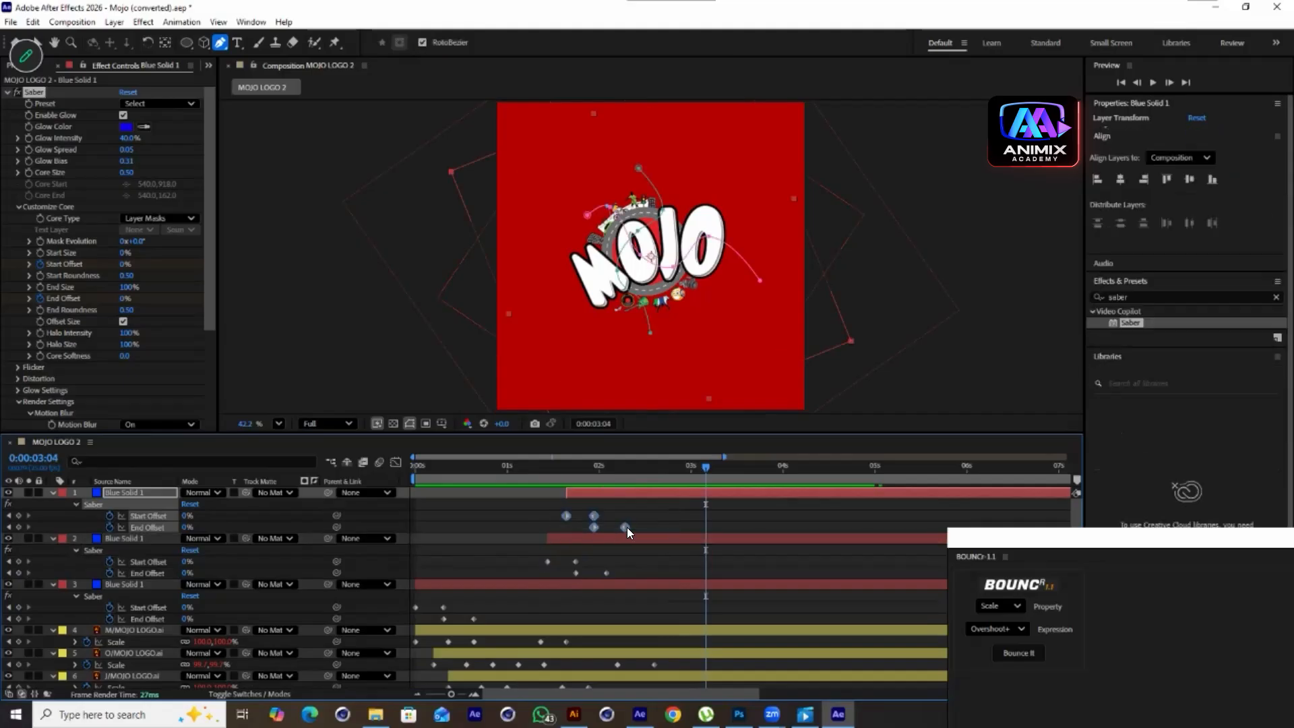
pyautogui.moveTo(642, 512); pyautogui.dragTo(556, 528)
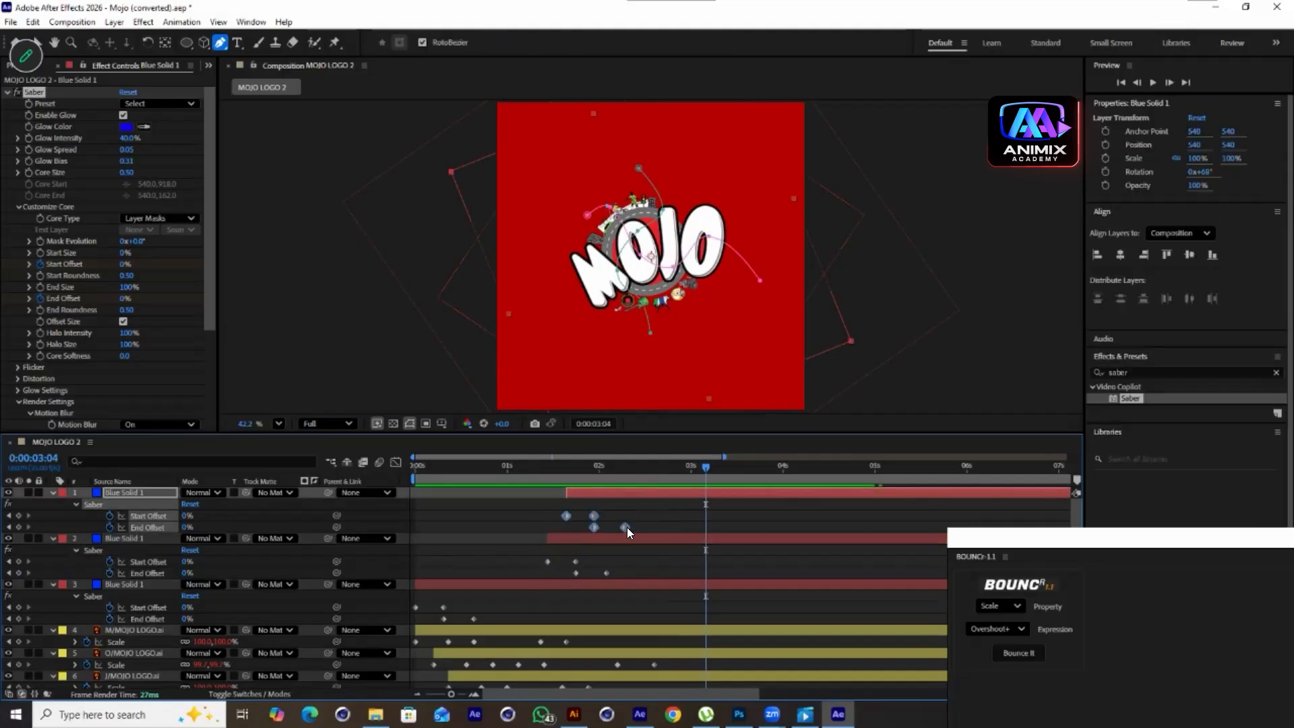
pyautogui.moveTo(630, 554)
pyautogui.mouseDown()
pyautogui.moveTo(534, 577)
pyautogui.moveTo(626, 580)
pyautogui.mouseUp()
pyautogui.moveTo(504, 599)
pyautogui.mouseDown()
pyautogui.moveTo(403, 617)
pyautogui.moveTo(492, 618)
pyautogui.mouseUp()
# Shift the lower green streak's last End Offset keyframe slightly later and preview the animation
pyautogui.scroll(-6, 604, 618)
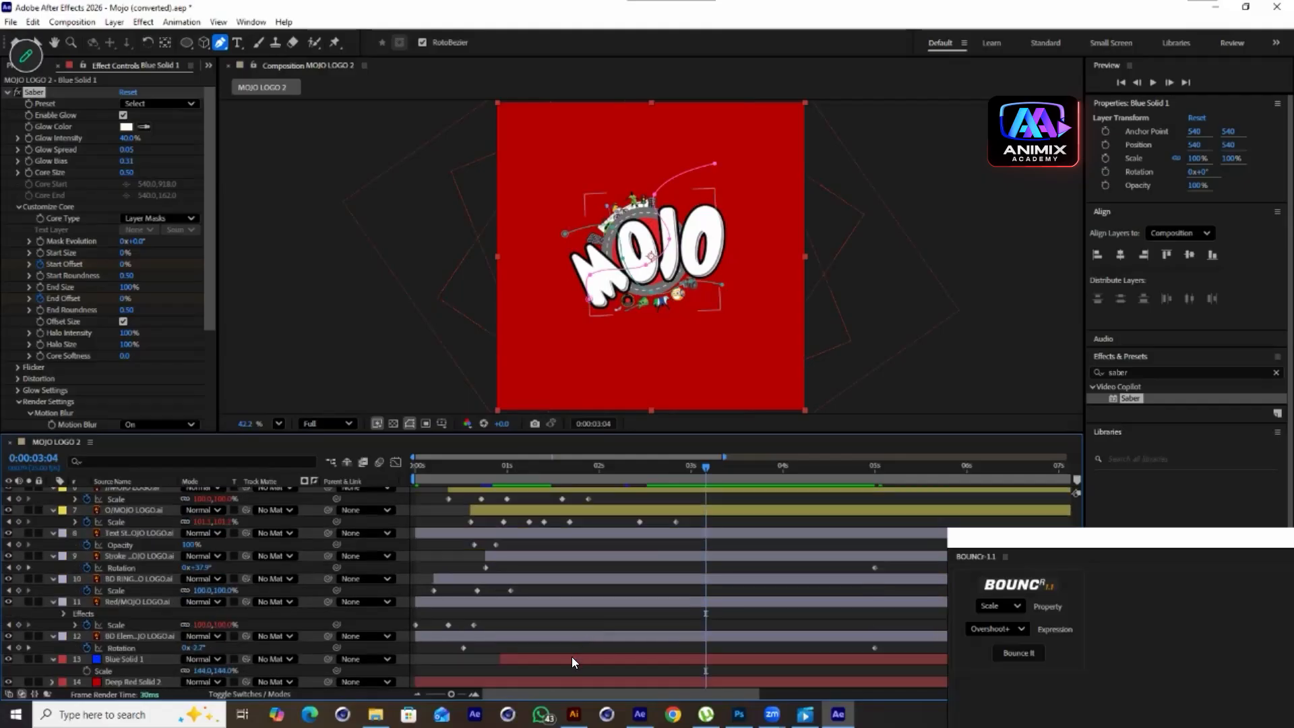
pyautogui.click(537, 657)
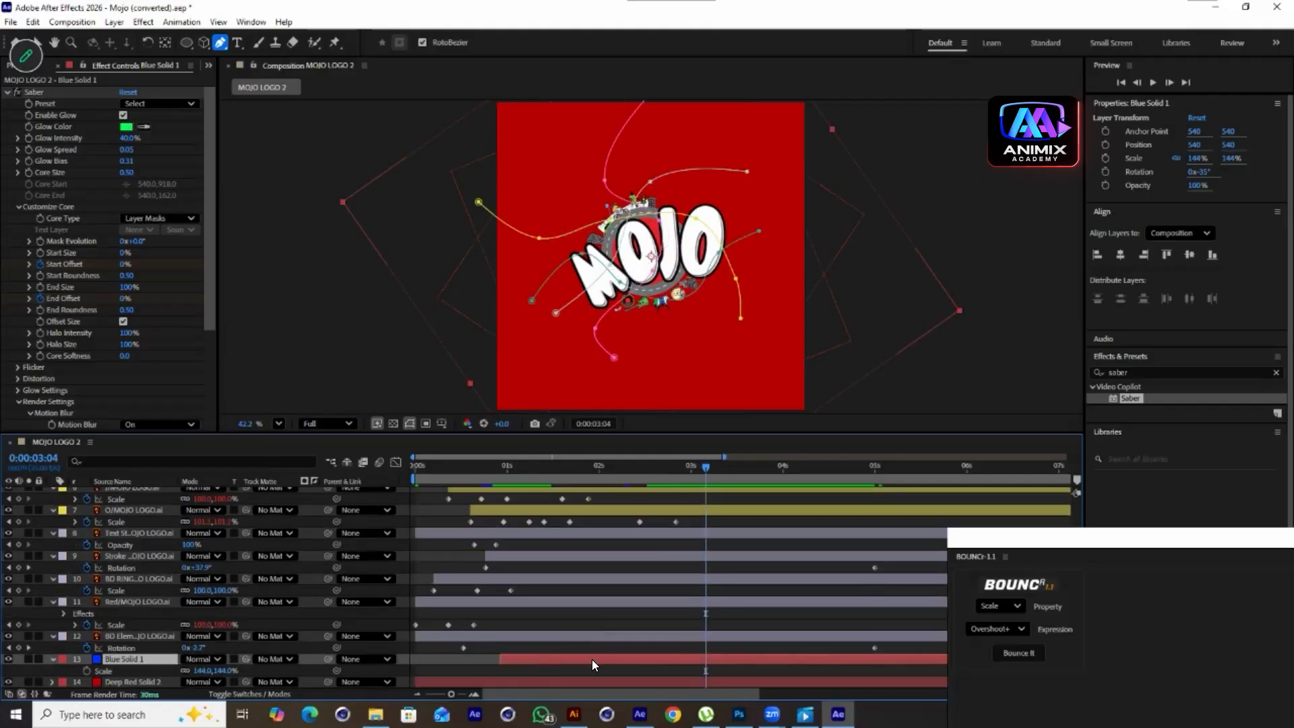
pyautogui.press('u')
pyautogui.moveTo(578, 669); pyautogui.dragTo(481, 676)
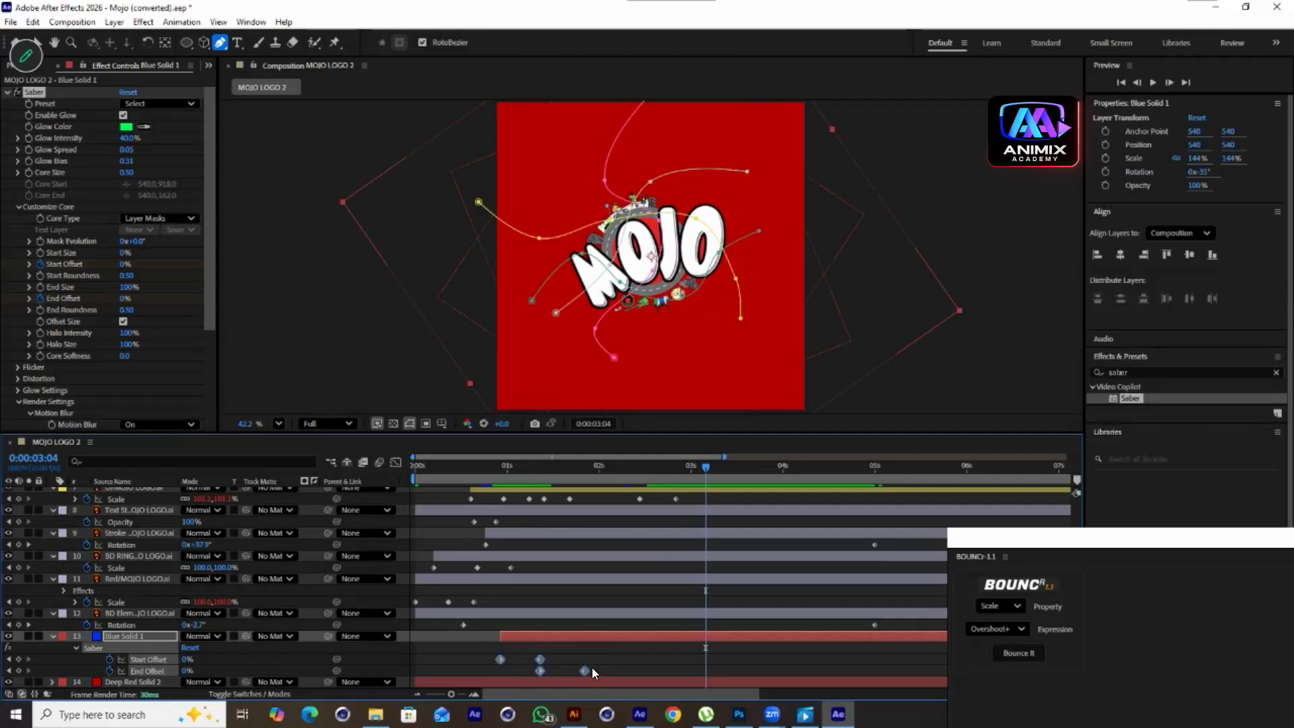
pyautogui.moveTo(582, 667); pyautogui.dragTo(597, 670)
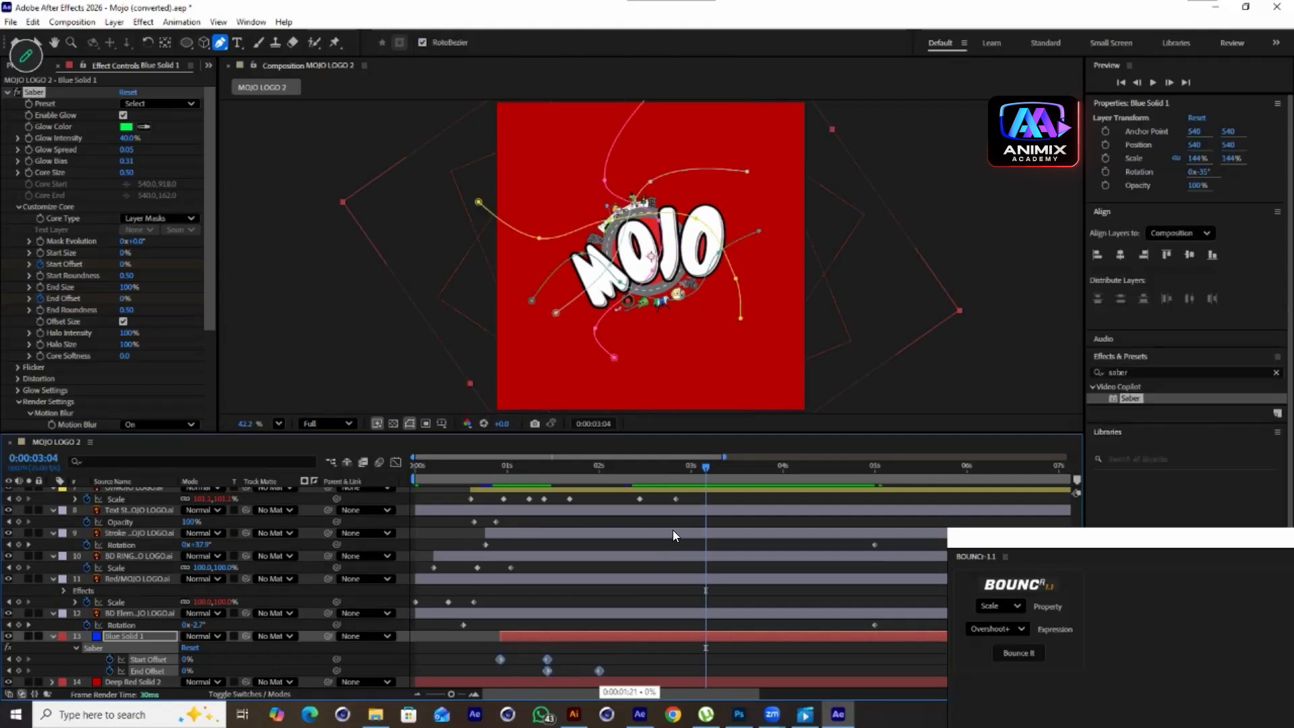
pyautogui.press('space')
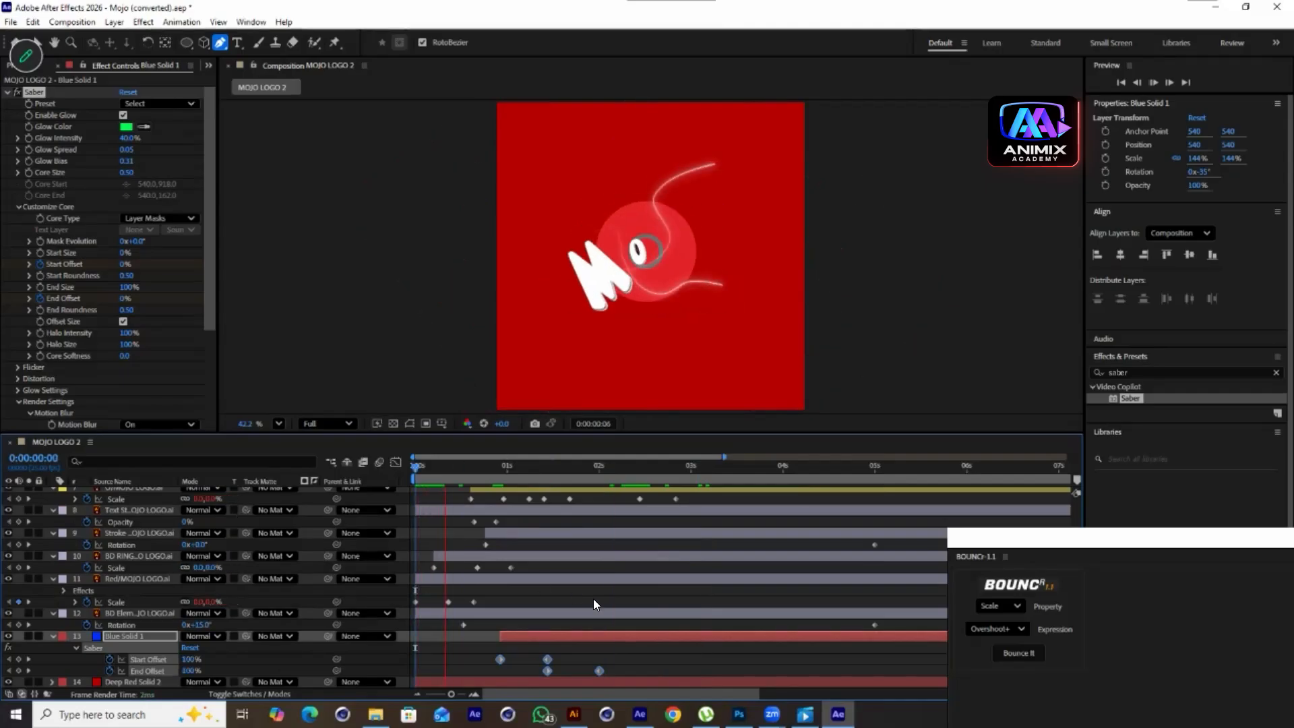
pyautogui.press('space')
# Adjust the selected blue streak layer's transform to Rotation 18° and Scale 117%
pyautogui.click(115, 633)
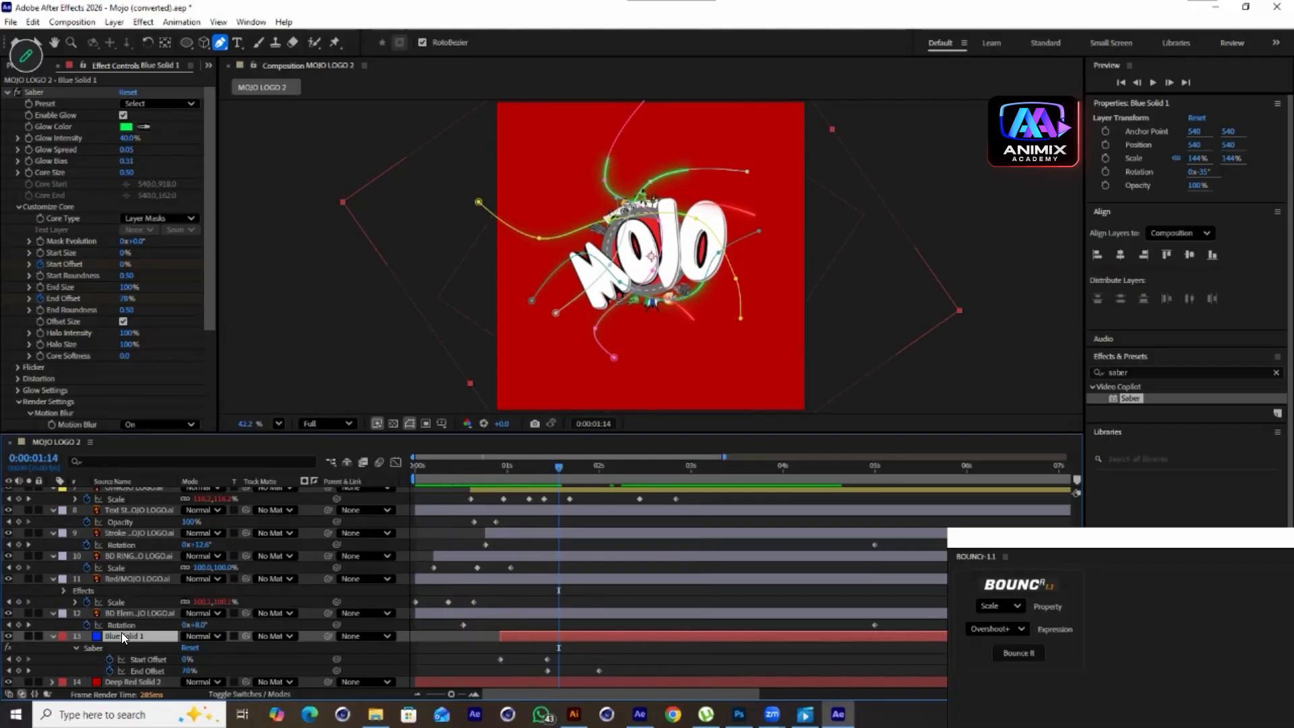
pyautogui.press('r')
pyautogui.moveTo(204, 672)
pyautogui.mouseDown()
pyautogui.moveTo(243, 671)
pyautogui.moveTo(174, 657)
pyautogui.moveTo(210, 671)
pyautogui.moveTo(197, 671)
pyautogui.mouseUp()
pyautogui.press('s')
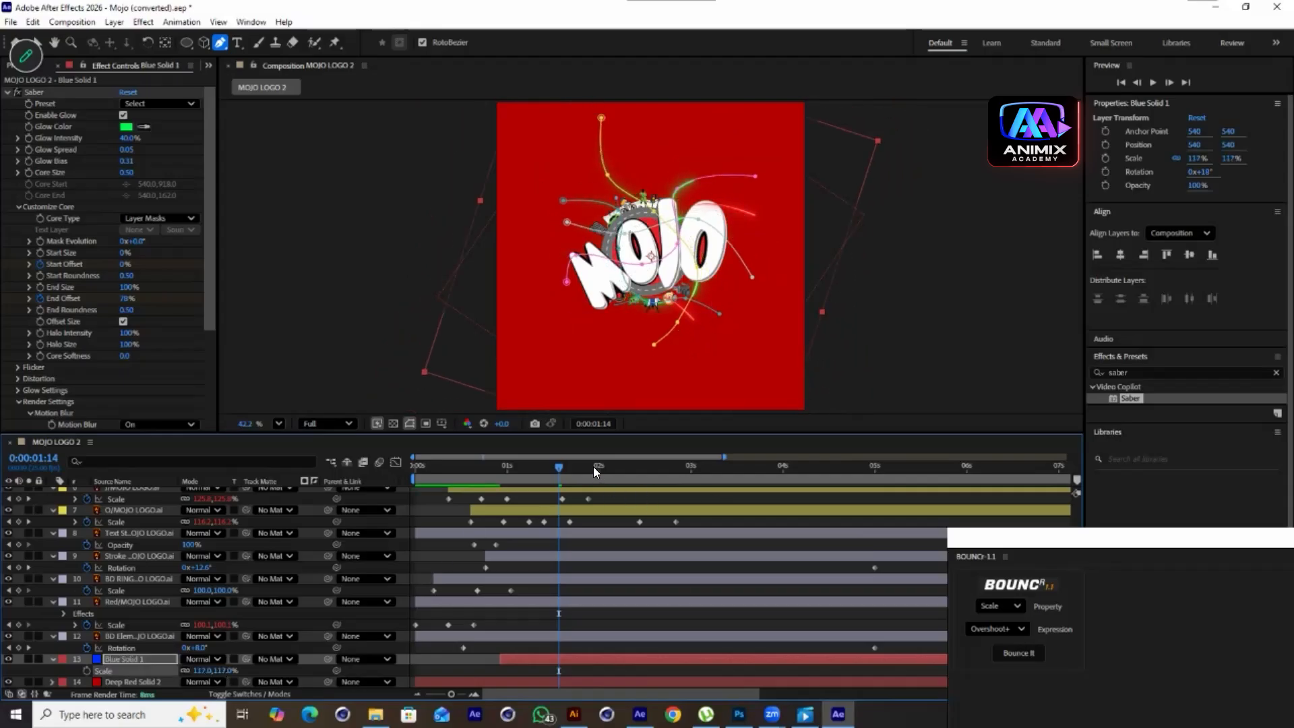
# Play back the composition to preview the streak animation
pyautogui.press('space')
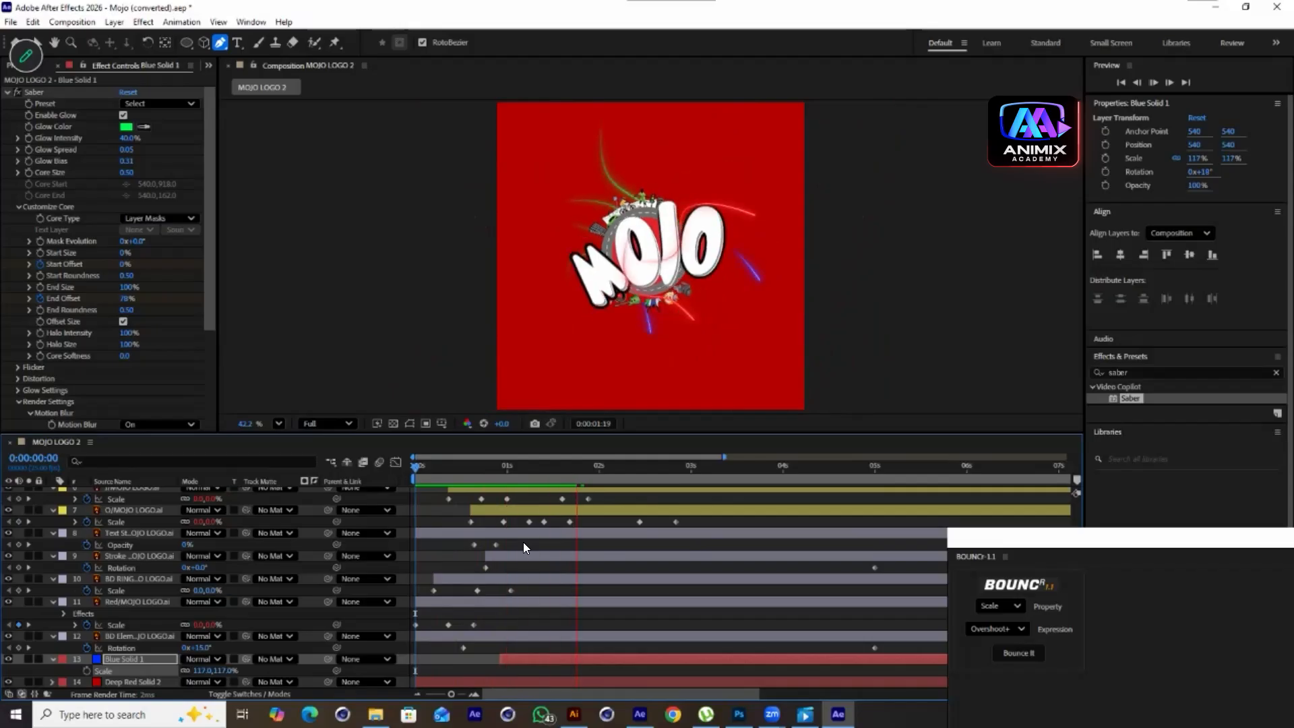
pyautogui.press('space')
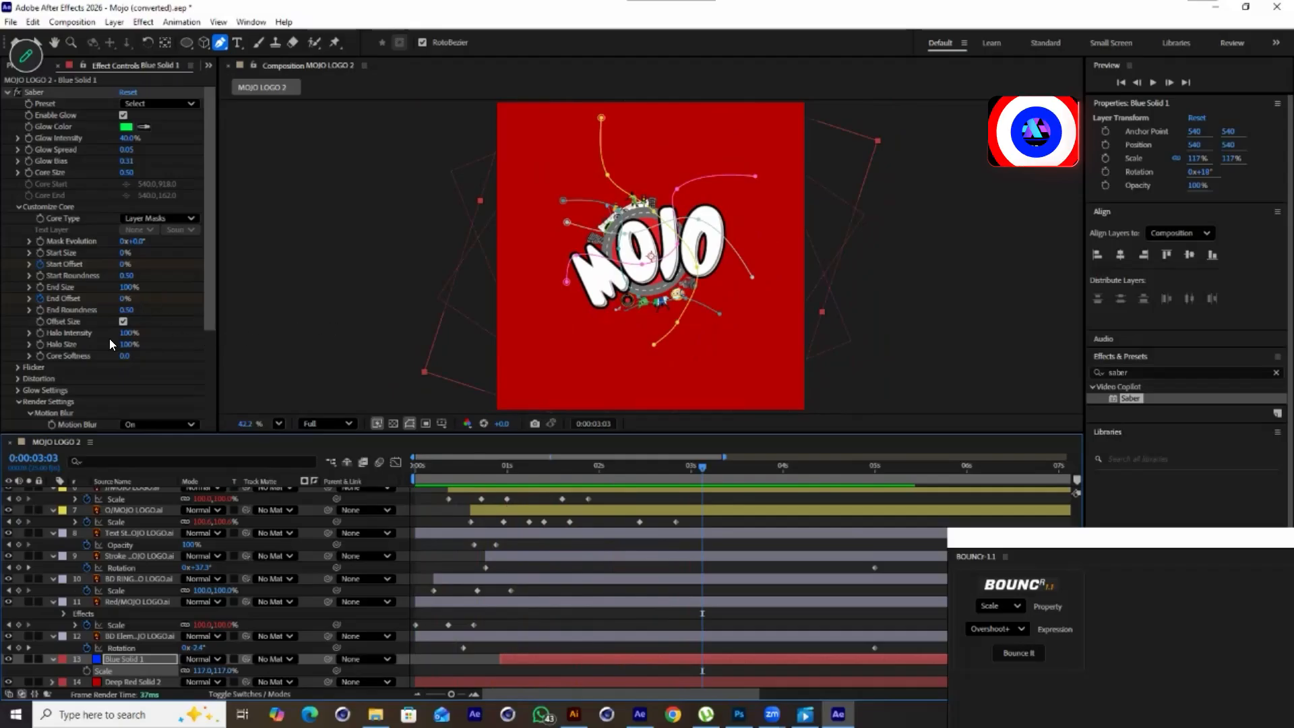
pyautogui.scroll(-3, 108, 338)
pyautogui.scroll(3, 74, 253)
# Place images.png into the composition above the deep red background and scale it to 481%
pyautogui.click(9, 92)
pyautogui.click(9, 93)
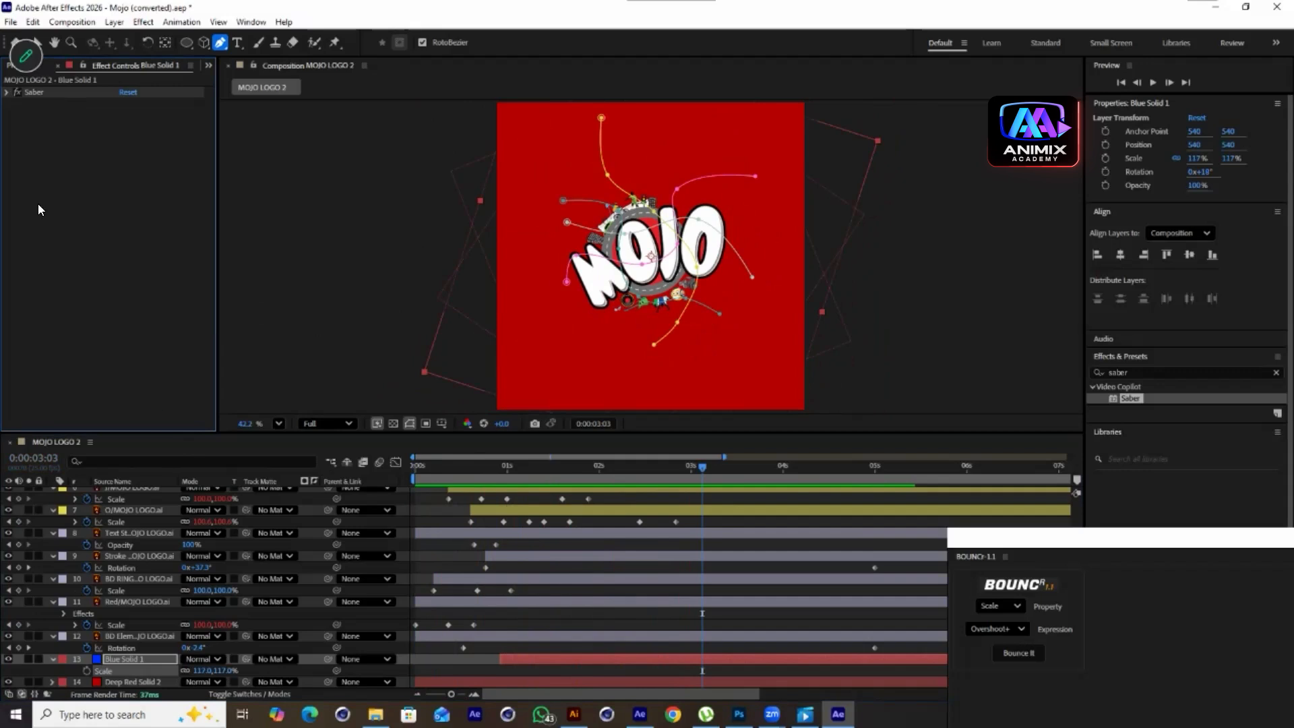
pyautogui.click(209, 65)
pyautogui.click(207, 98)
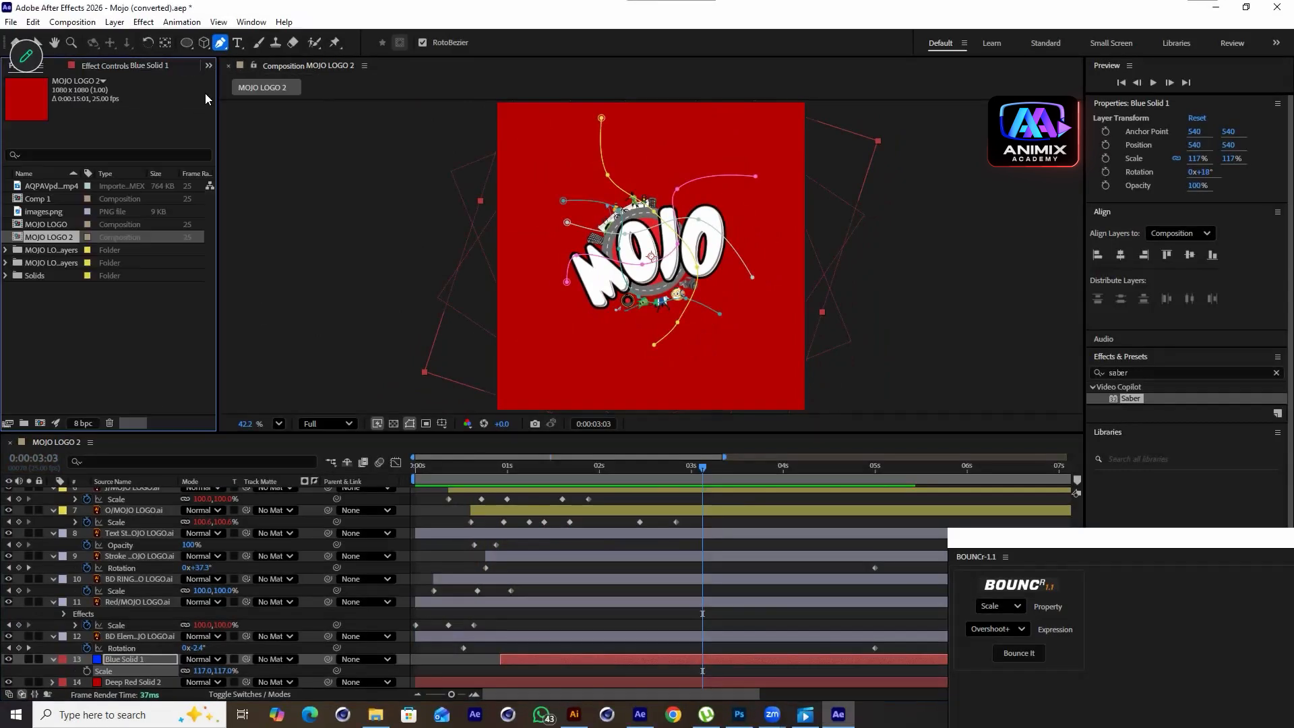
pyautogui.click(42, 212)
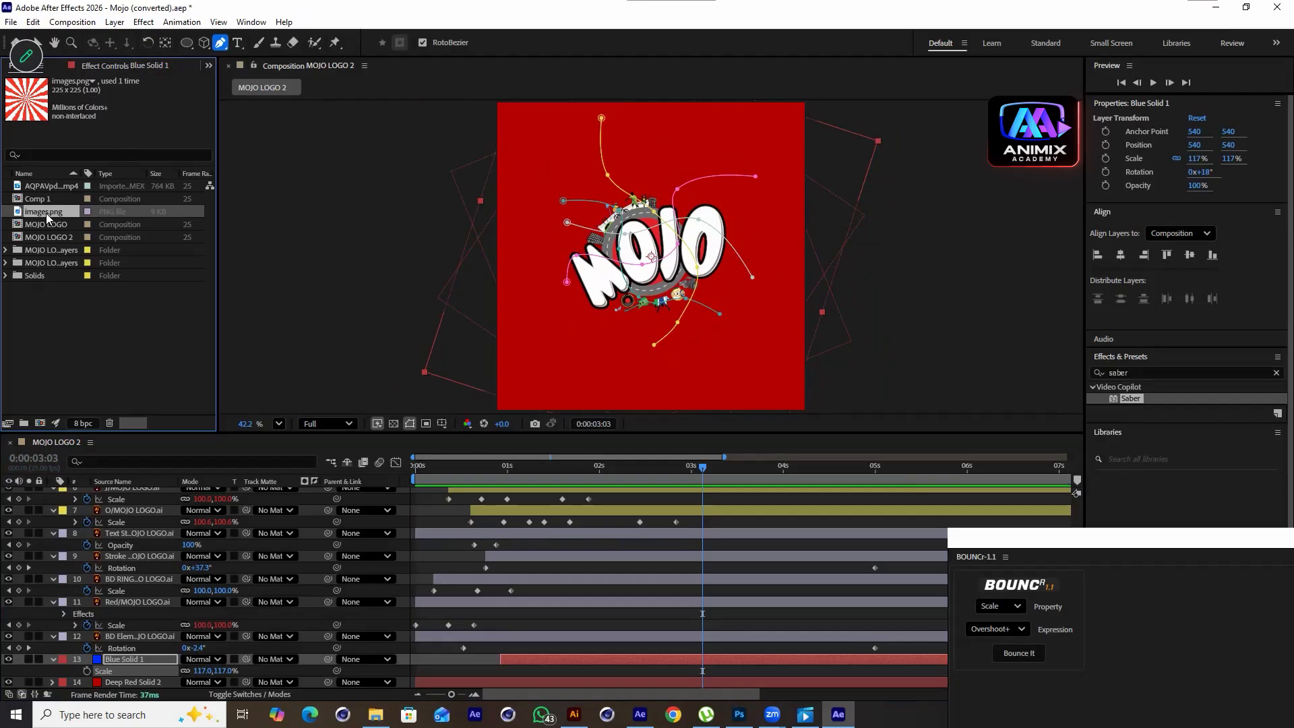
pyautogui.moveTo(122, 475); pyautogui.dragTo(125, 673)
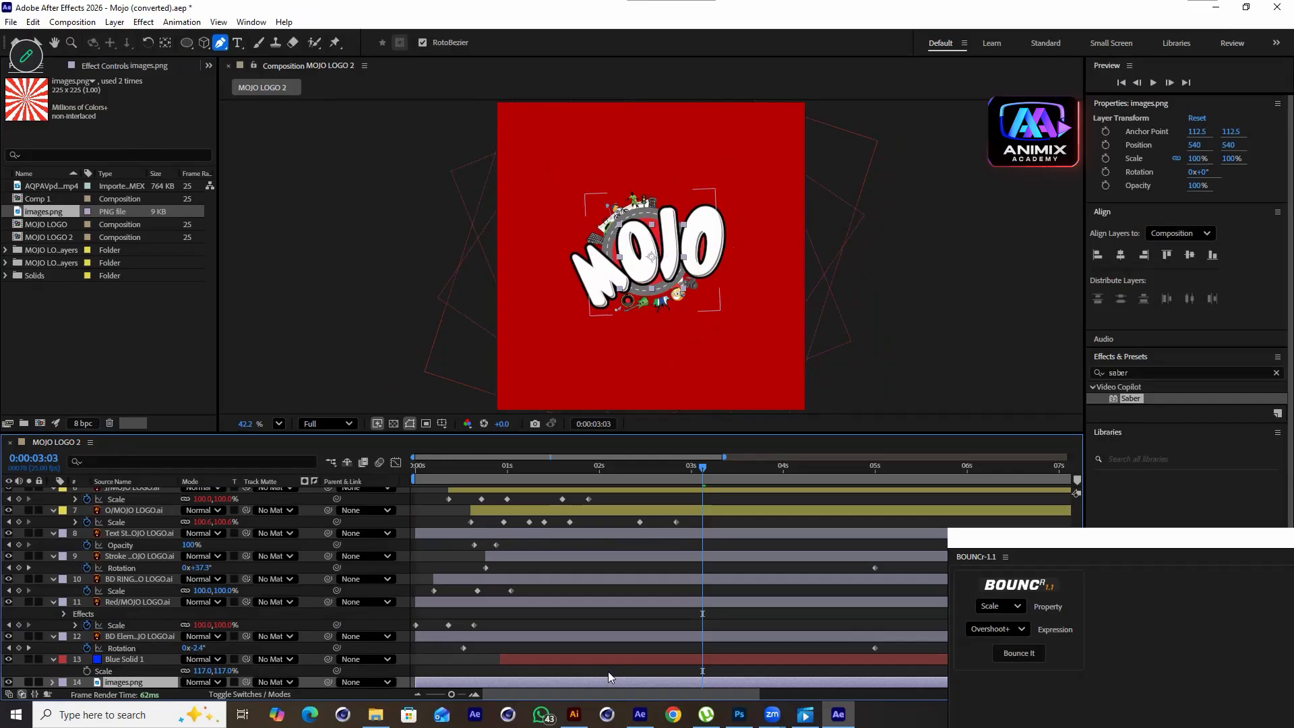
pyautogui.press('s')
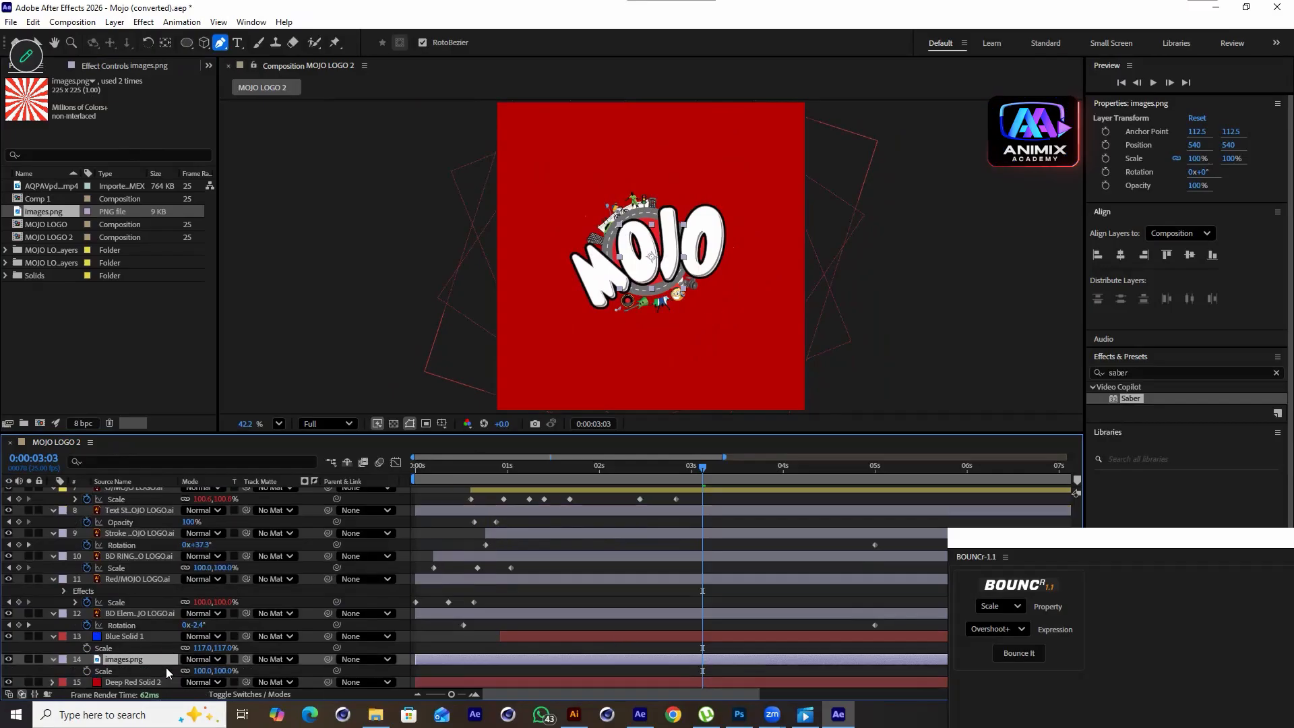
pyautogui.moveTo(218, 671); pyautogui.dragTo(419, 611)
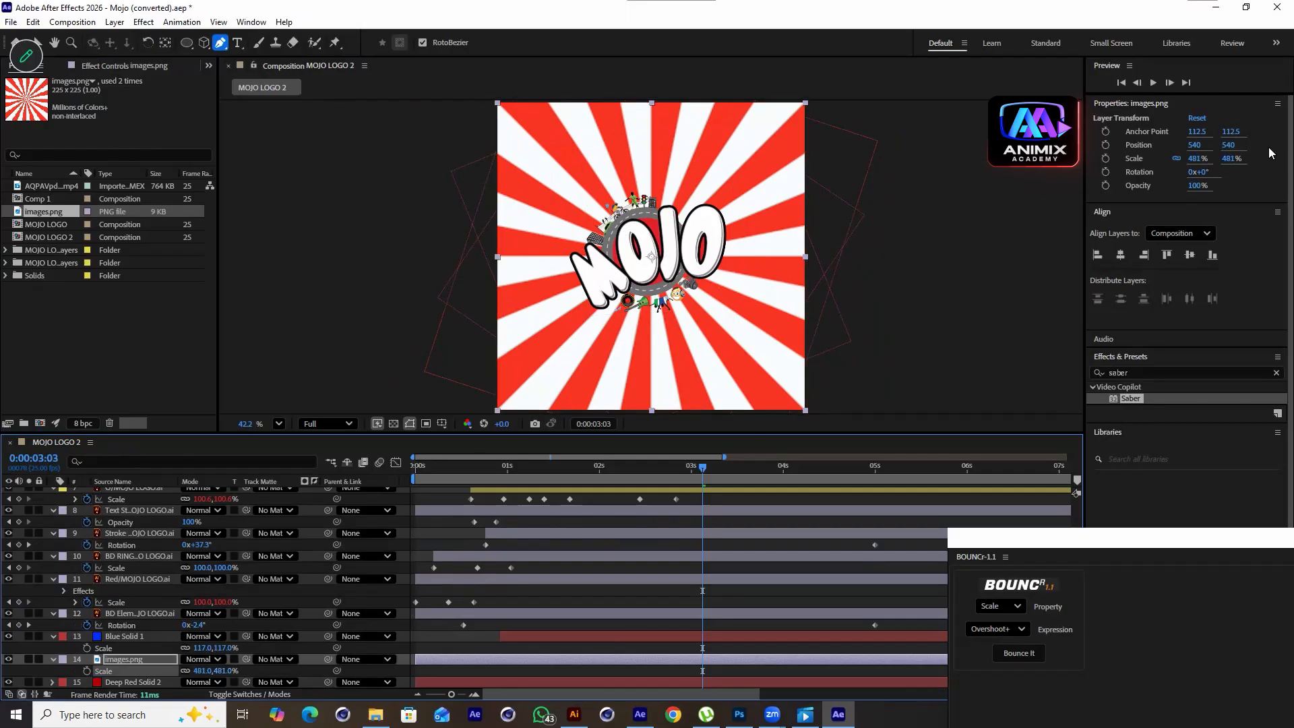
# Search the effects for key, apply Keylight (1.2) to the sunburst layer, and sample its white stripes as Screen Colour
pyautogui.moveTo(1158, 372); pyautogui.dragTo(942, 379)
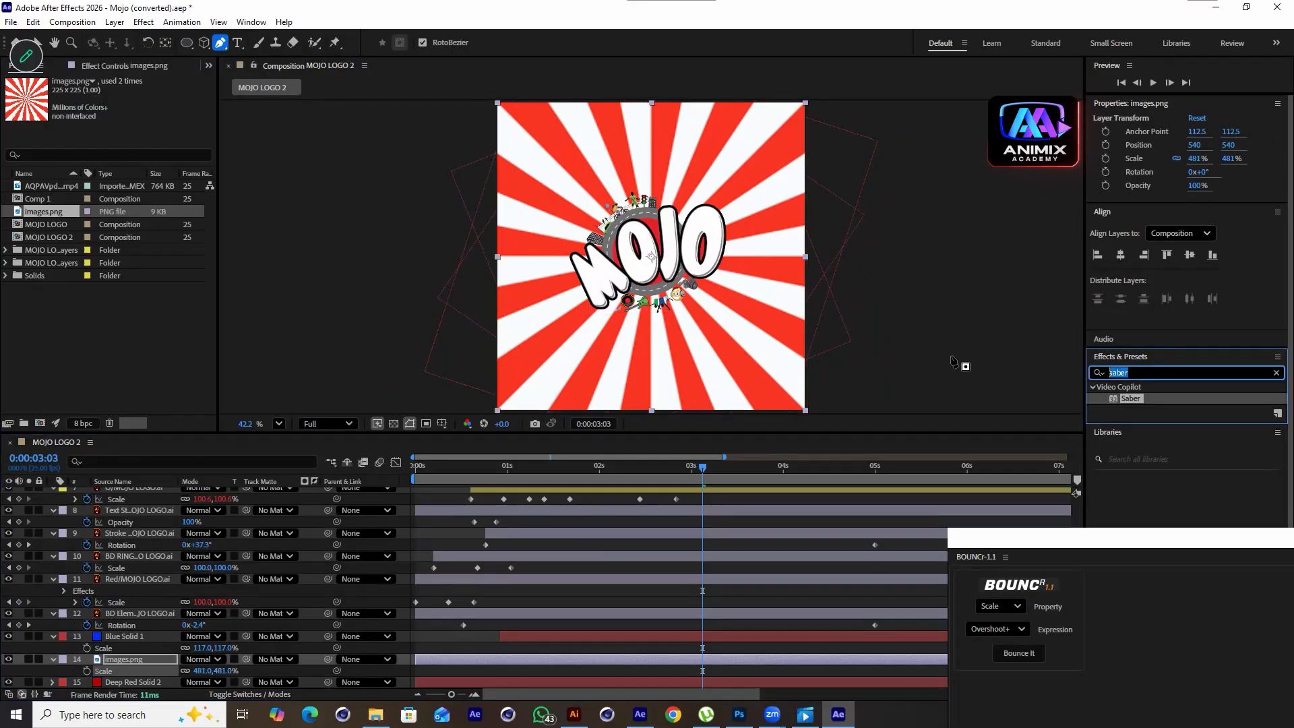
pyautogui.write('key')
pyautogui.scroll(-2, 1181, 482)
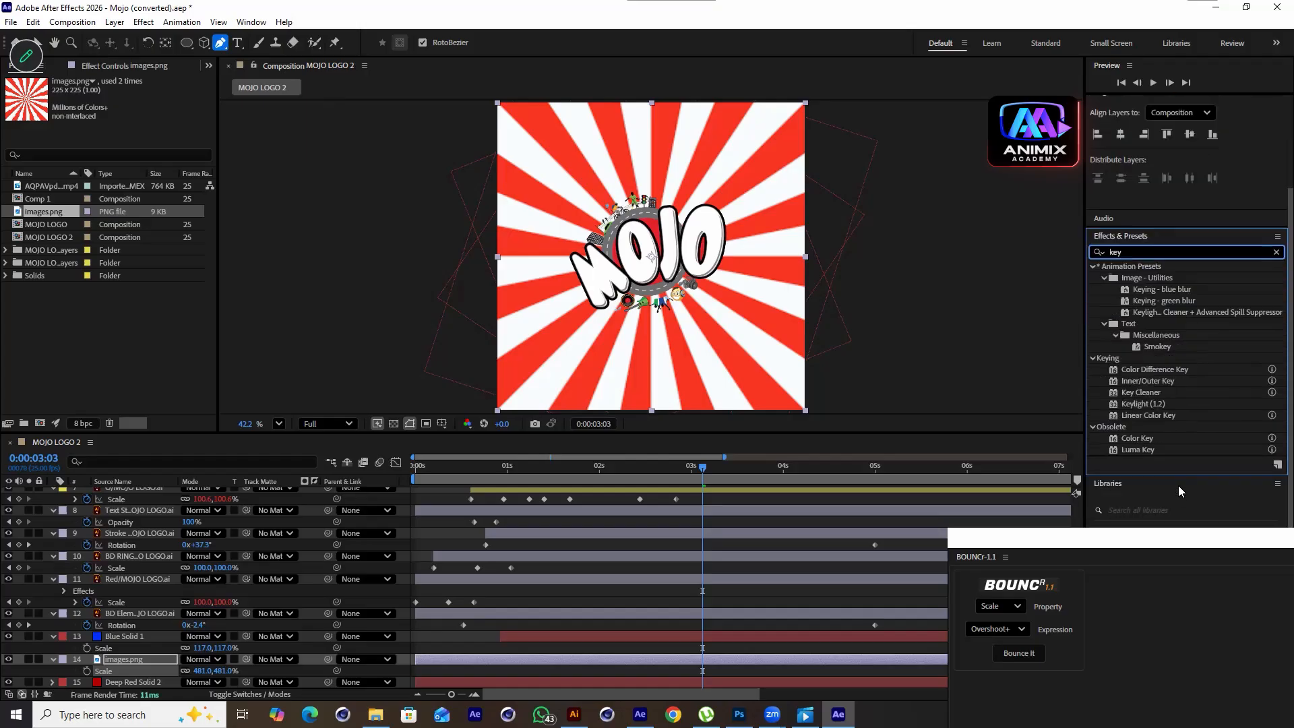
pyautogui.doubleClick(1147, 403)
pyautogui.press('v')
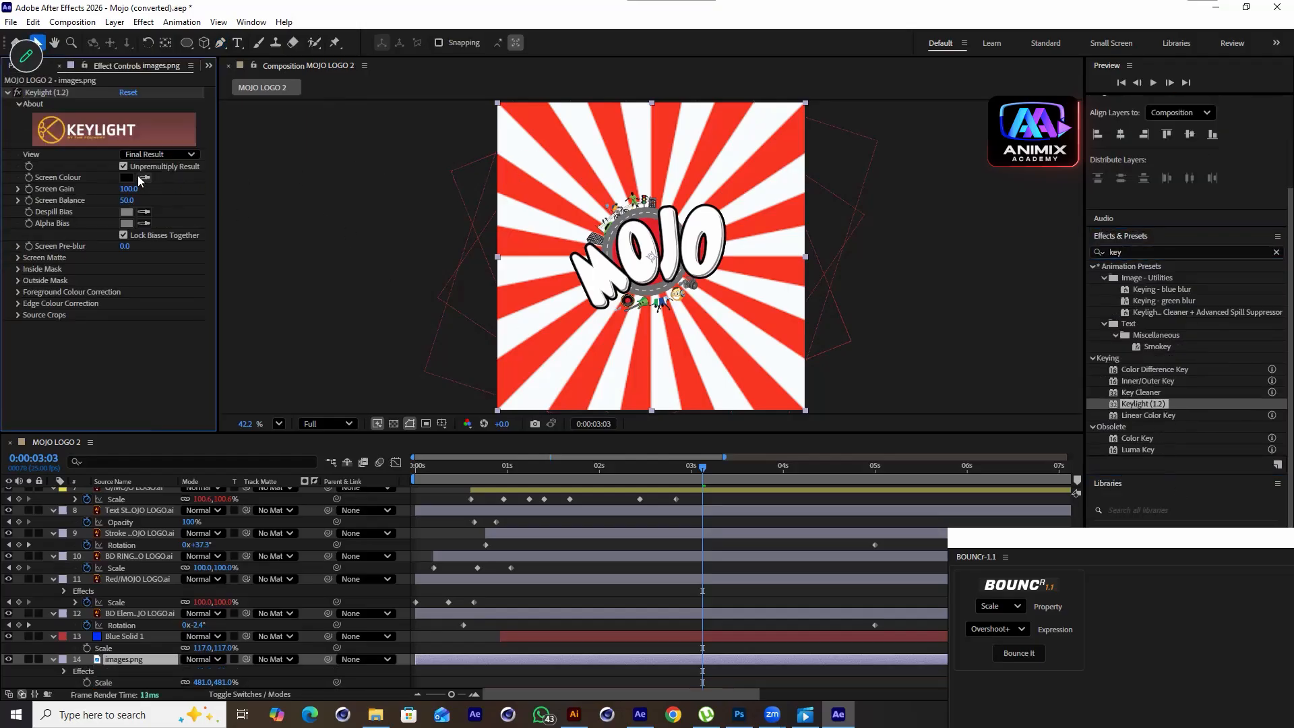
pyautogui.click(526, 137)
# Tune Keylight with Screen Gain 70, Screen Balance 0, and Screen Matte Clip Black 96
pyautogui.moveTo(128, 189); pyautogui.dragTo(367, 191)
pyautogui.moveTo(126, 205); pyautogui.dragTo(80, 211)
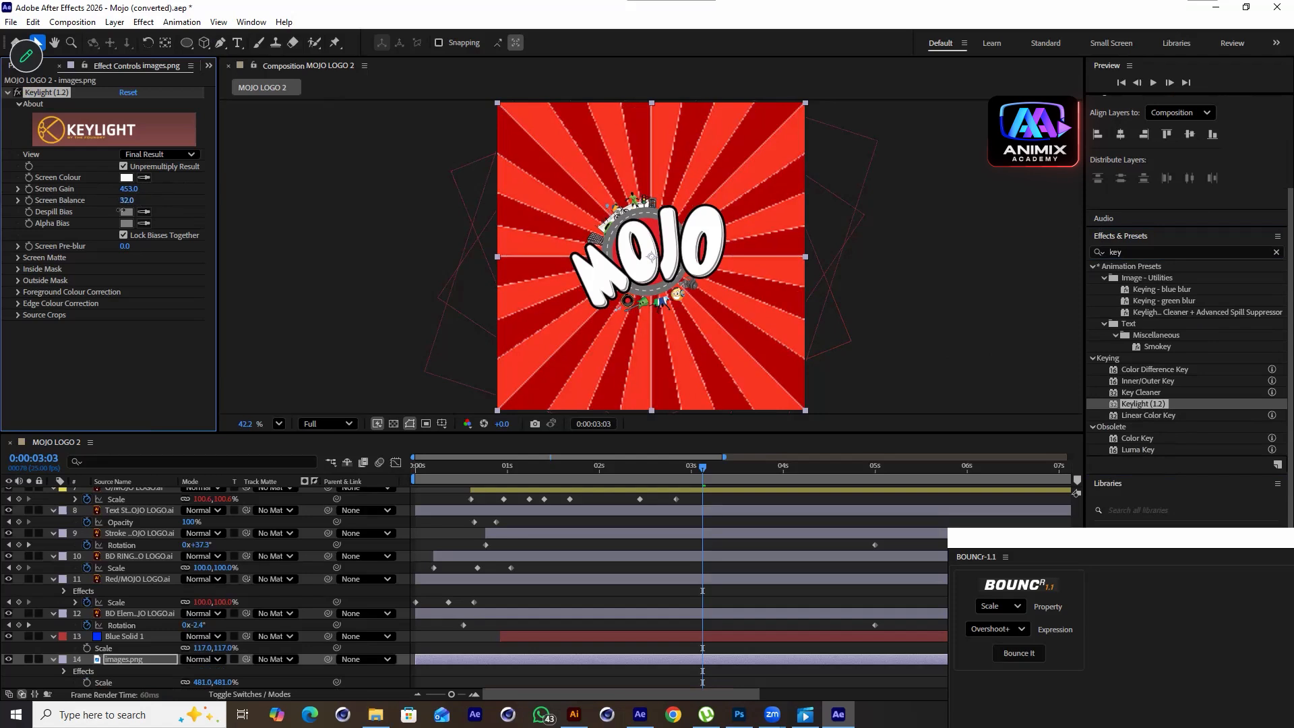
pyautogui.click(14, 257)
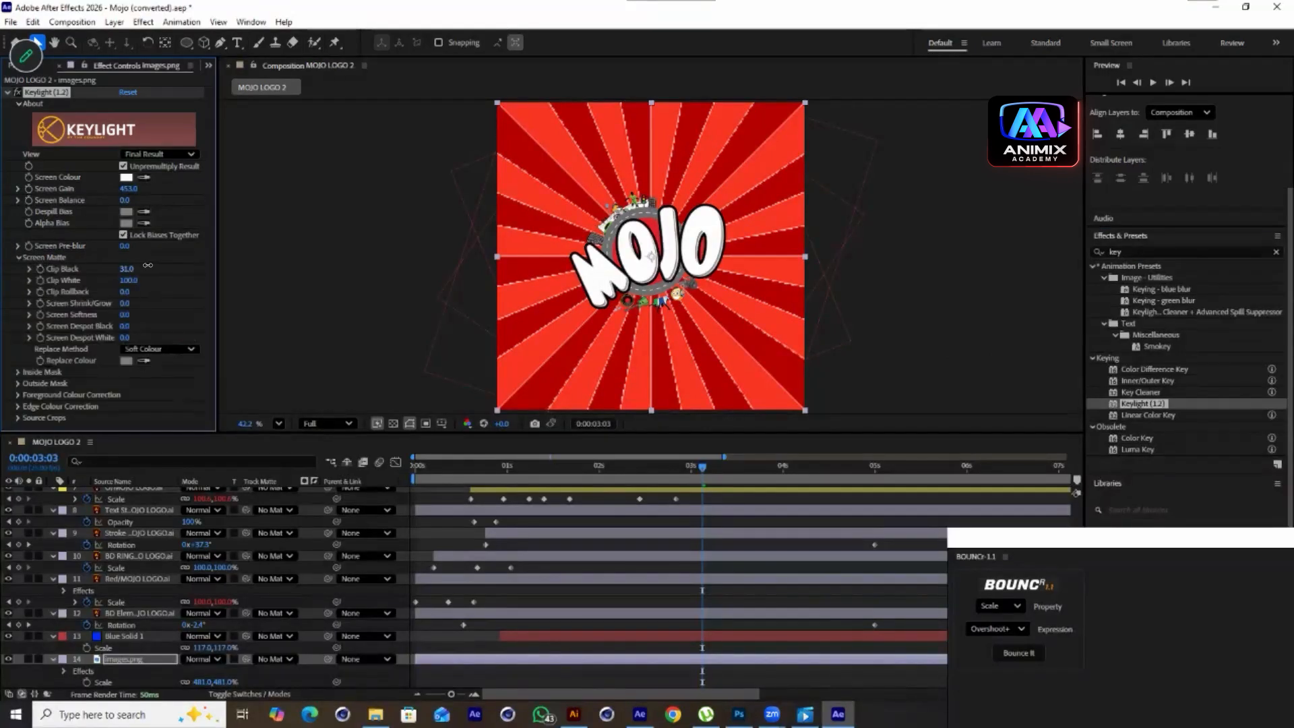
pyautogui.moveTo(201, 261); pyautogui.dragTo(168, 283)
pyautogui.moveTo(146, 199); pyautogui.dragTo(183, 205)
pyautogui.moveTo(127, 189); pyautogui.dragTo(174, 188)
# Set Keylight's Despill Bias colour to black
pyautogui.click(125, 212)
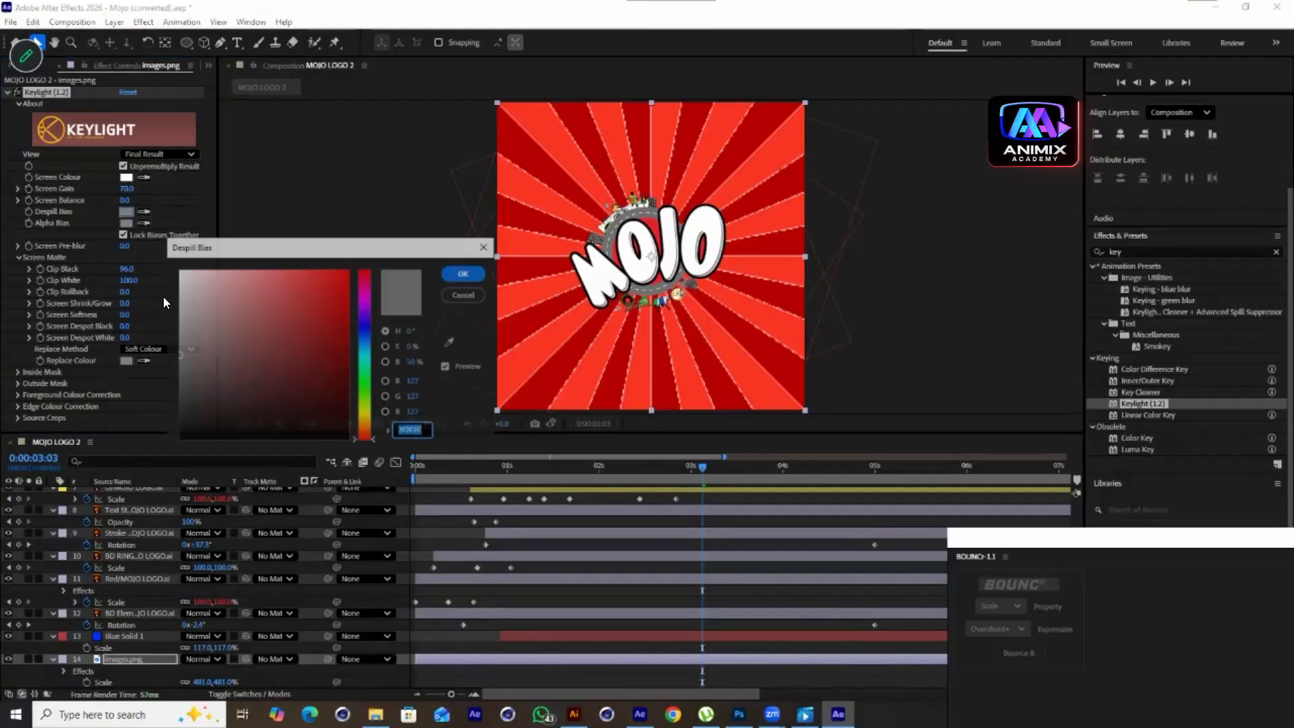
pyautogui.click(181, 291)
pyautogui.moveTo(181, 291); pyautogui.dragTo(303, 417)
pyautogui.click(468, 270)
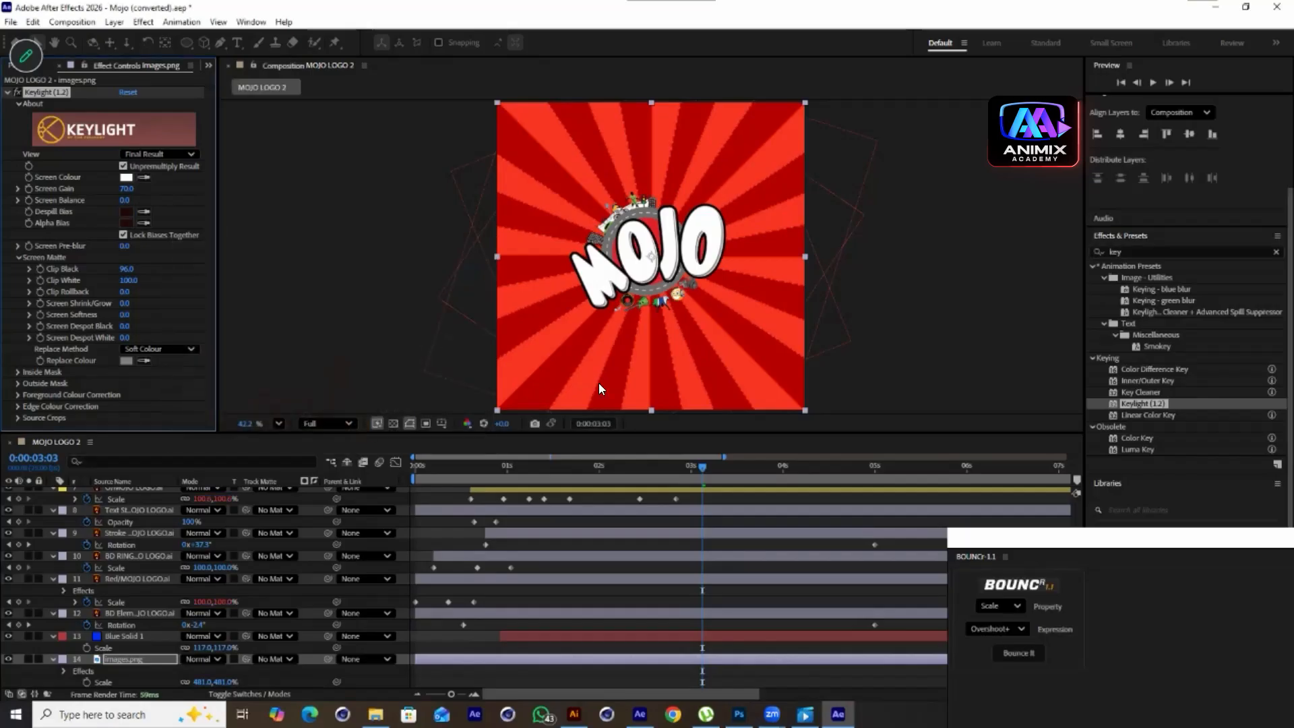
# Lower the sunburst layer's Opacity to 31%
pyautogui.click(127, 662)
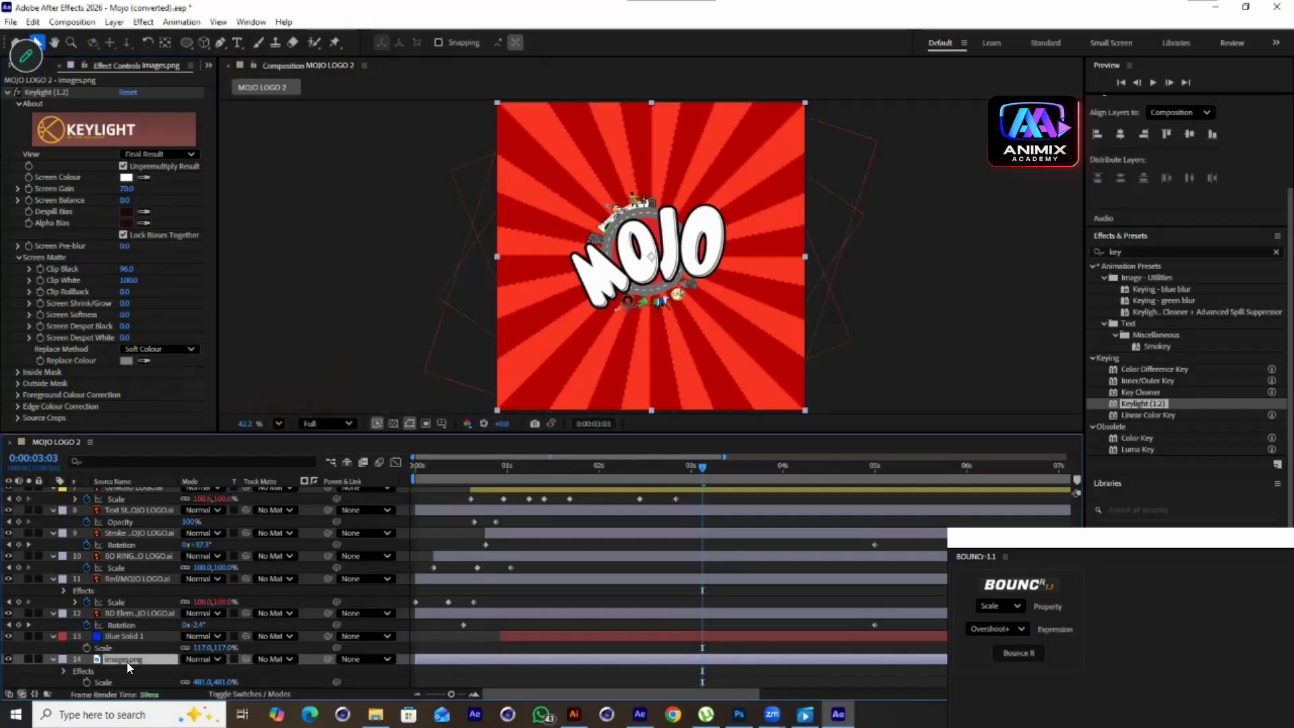
pyautogui.press('t')
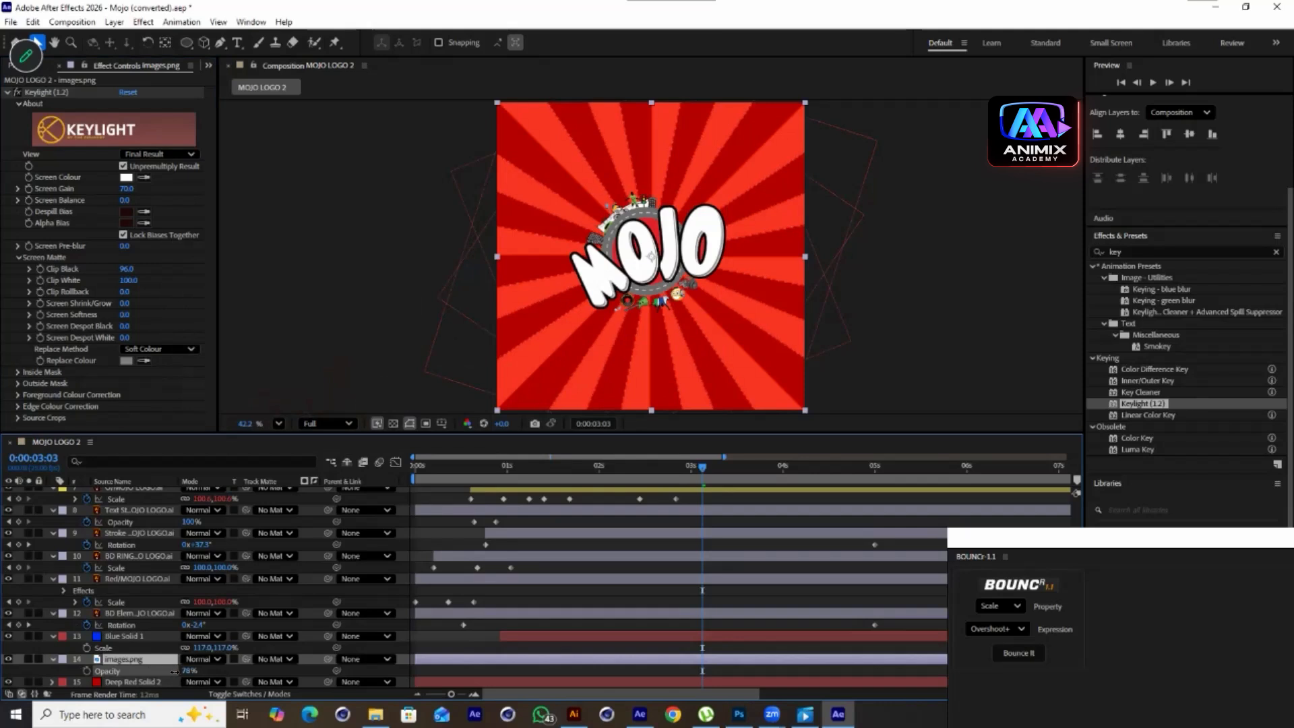
pyautogui.moveTo(193, 671); pyautogui.dragTo(146, 671)
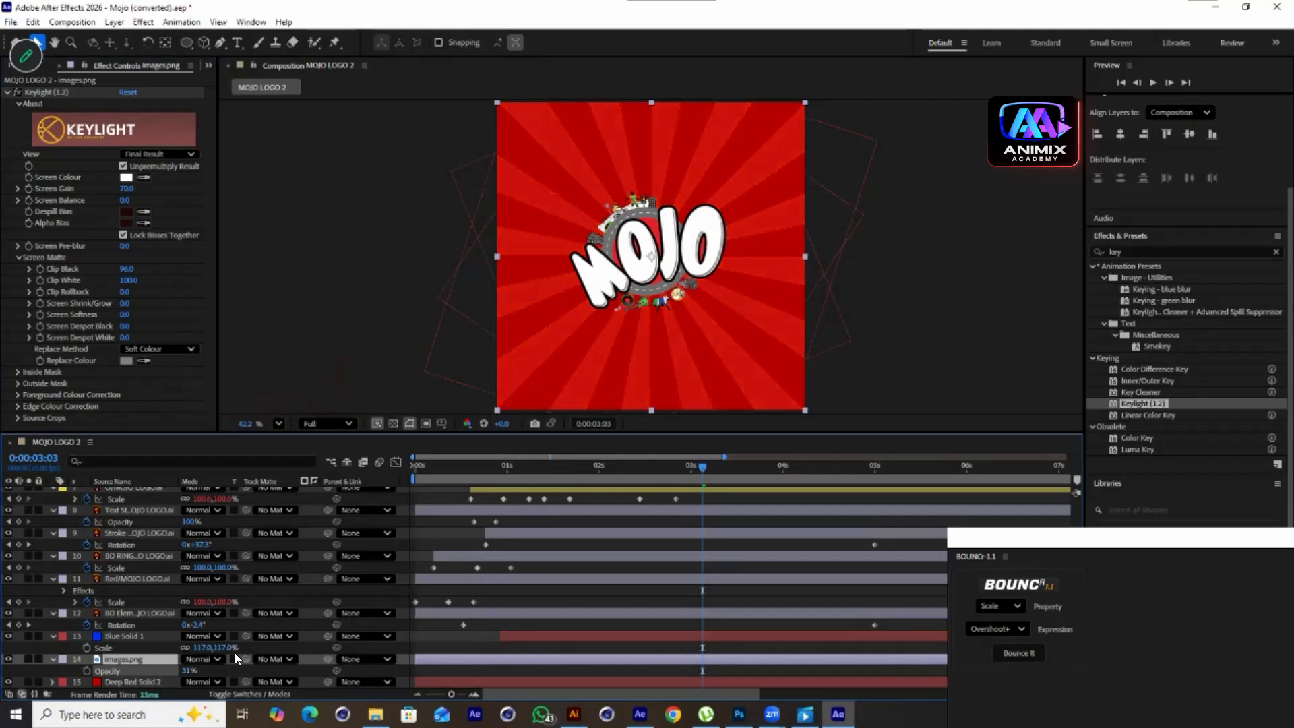
# Add a Rotation keyframe at 0° at the start of the sunburst layer
pyautogui.press('Home')
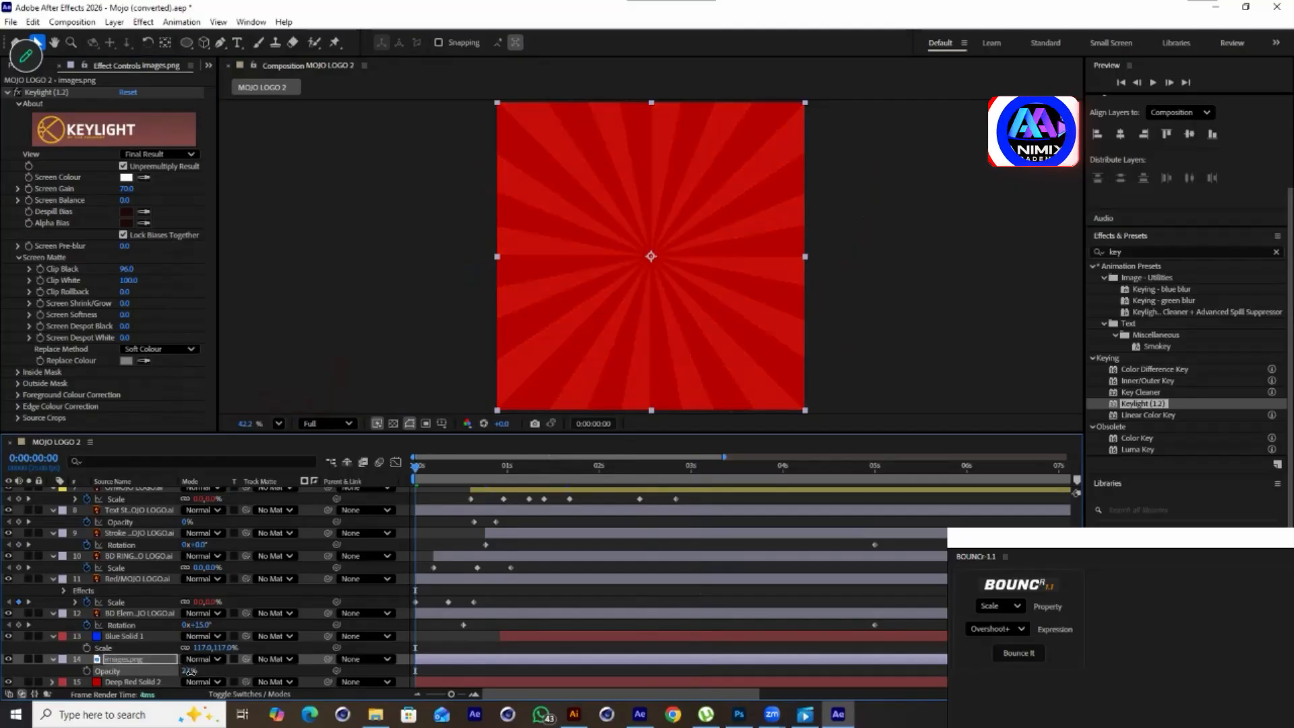
pyautogui.click(113, 660)
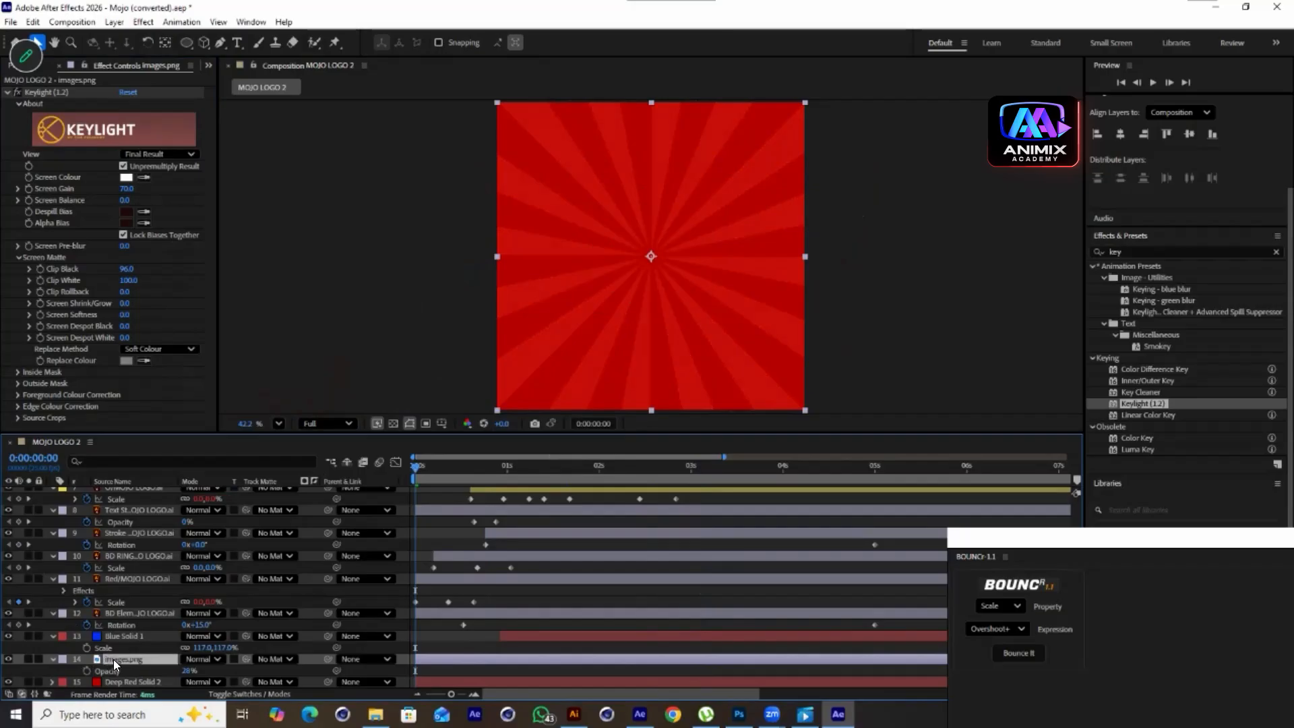
pyautogui.press('r')
pyautogui.click(86, 671)
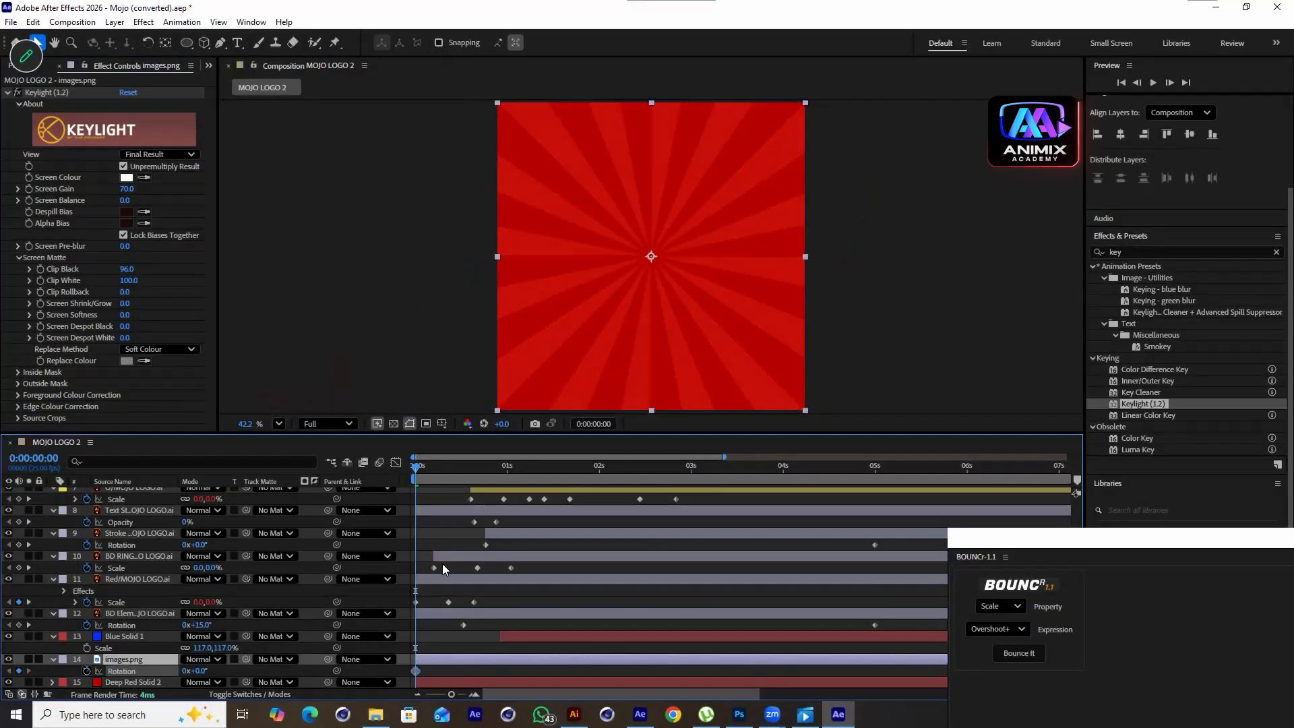
# Try setting the sunburst's Rotation to one full turn at 5 seconds, preview, and undo it
pyautogui.moveTo(463, 467); pyautogui.dragTo(866, 545)
pyautogui.moveTo(200, 672); pyautogui.dragTo(260, 667)
pyautogui.hotkey('ctrl', 'z')
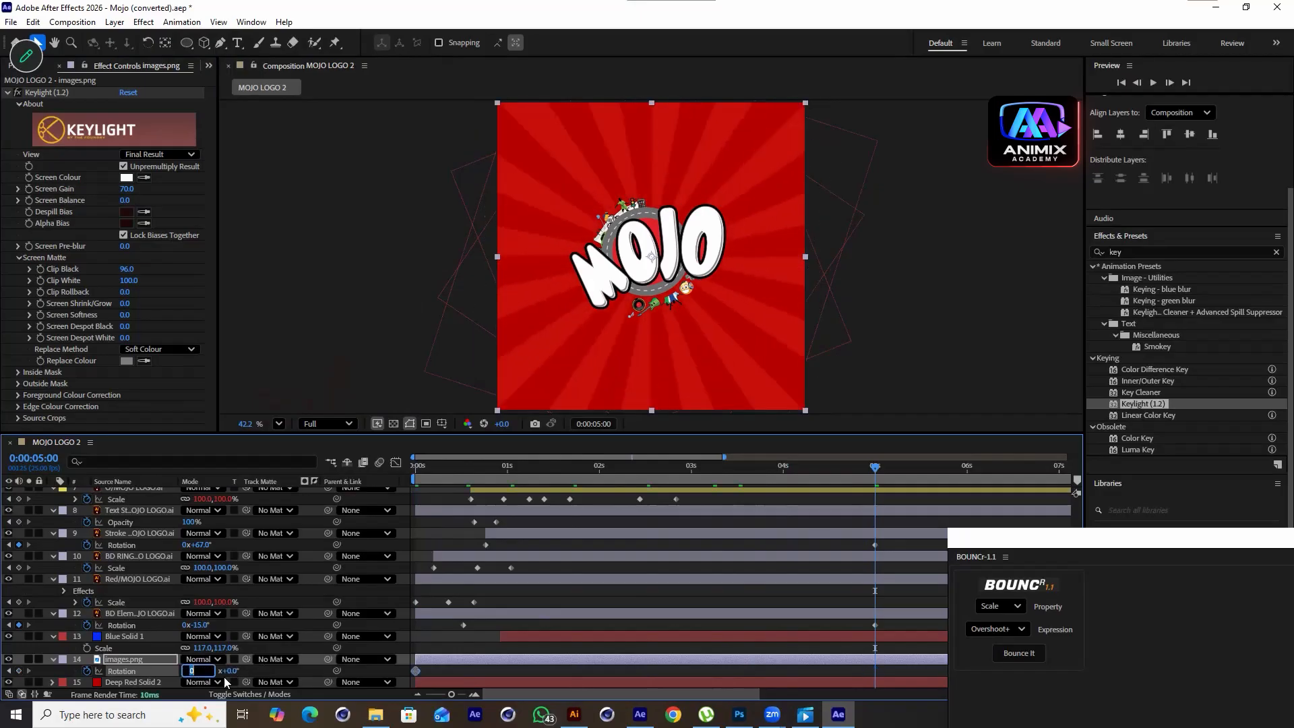
pyautogui.write('1')
pyautogui.press('Return')
pyautogui.press('Home')
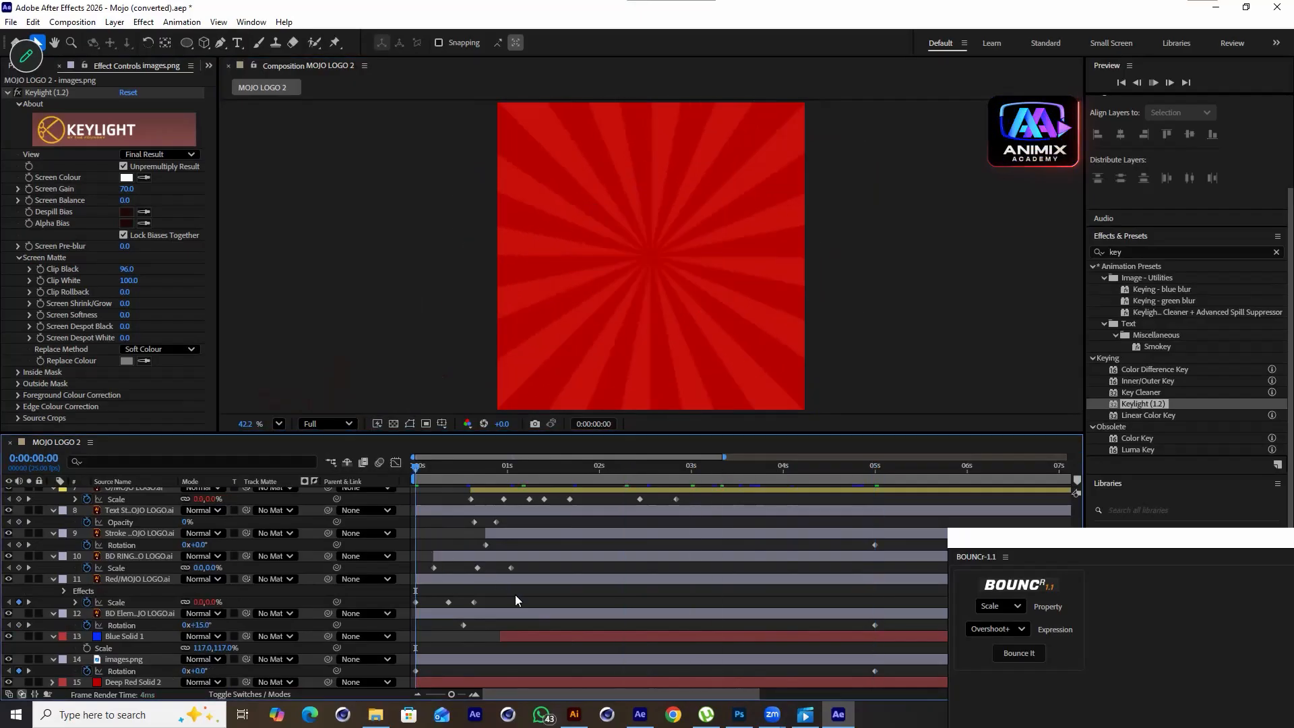
pyautogui.press('space')
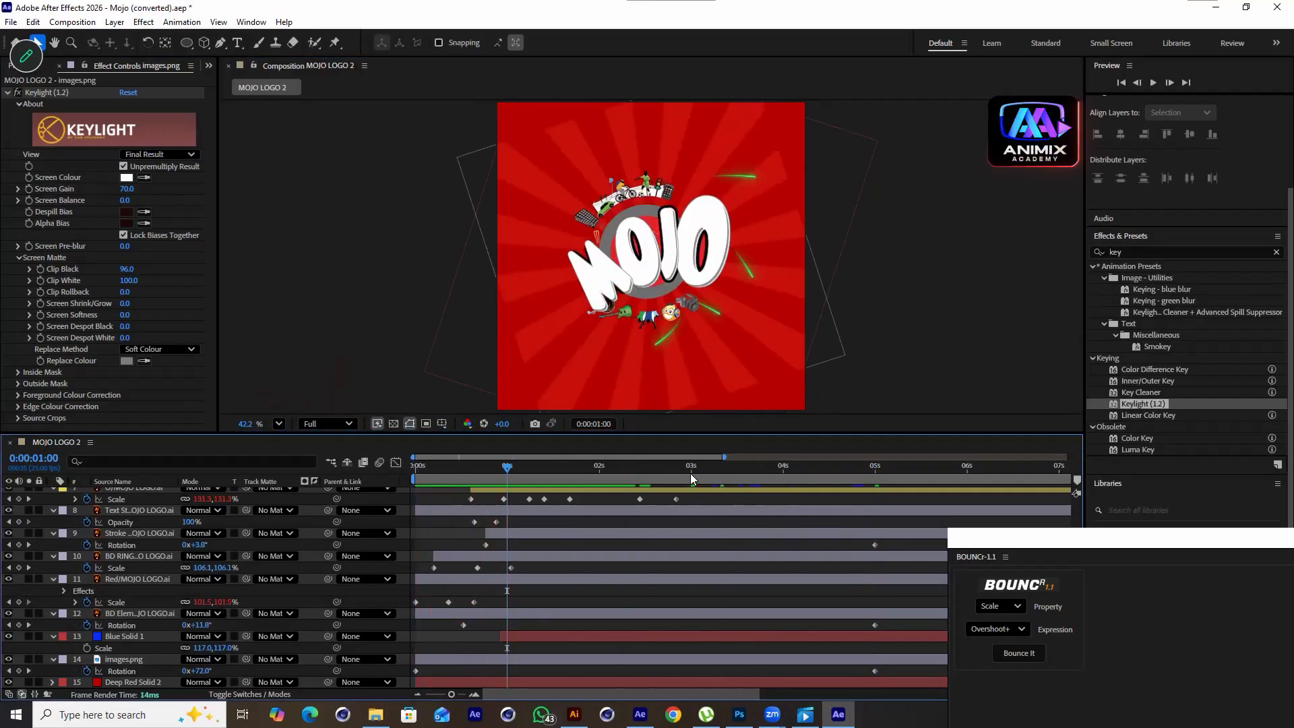
pyautogui.hotkey('ctrl', 'z')
# Set the sunburst's Rotation to 72° at 5 seconds
pyautogui.press('k')
pyautogui.press('k')
pyautogui.press('k')
pyautogui.press('k')
pyautogui.press('k')
pyautogui.press('k')
pyautogui.press('j')
pyautogui.press('j')
pyautogui.press('j')
pyautogui.press('k')
pyautogui.press('k')
pyautogui.press('j')
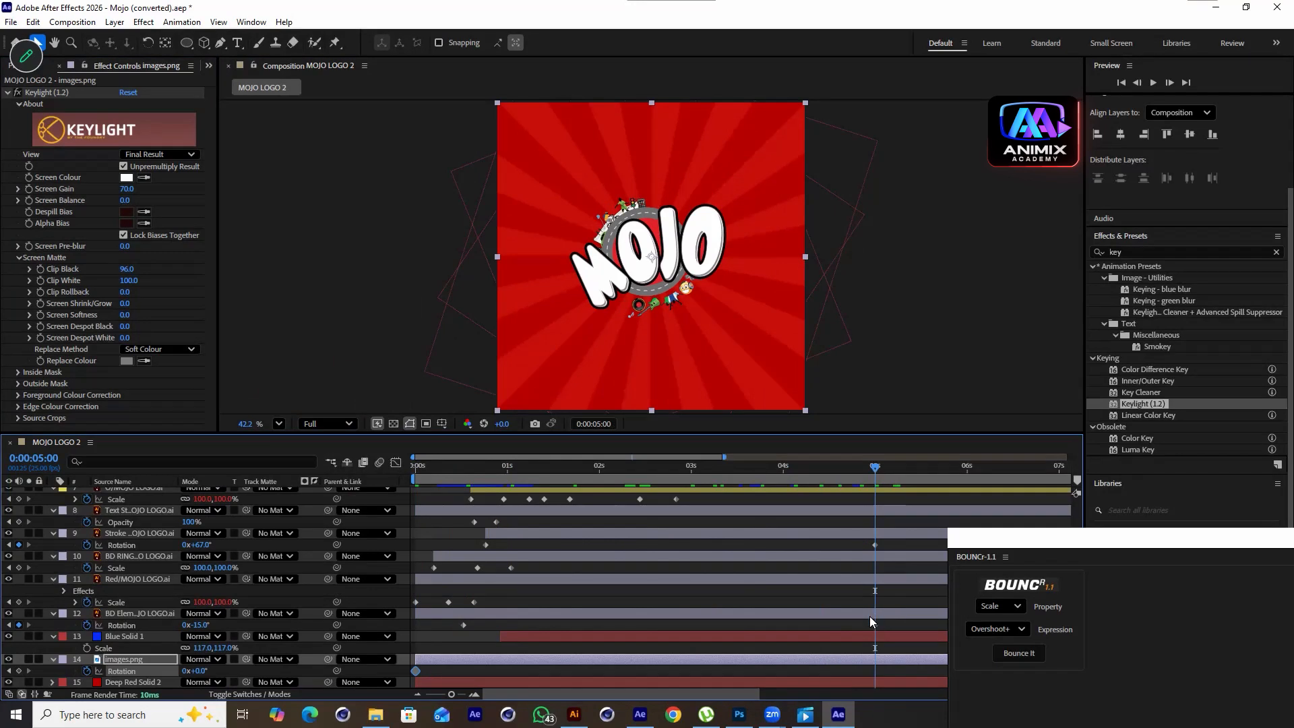
pyautogui.moveTo(197, 670); pyautogui.dragTo(252, 656)
pyautogui.moveTo(244, 657); pyautogui.dragTo(237, 657)
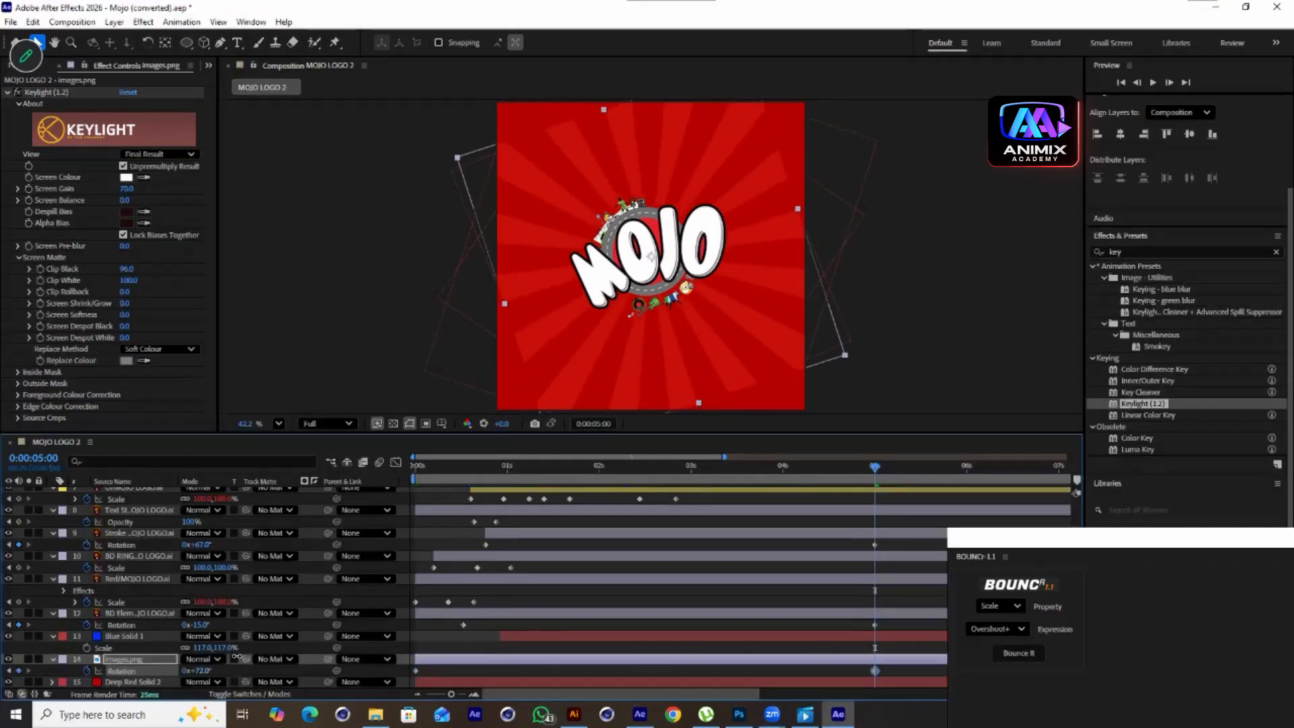
# Preview the rotating sunburst background
pyautogui.press('space')
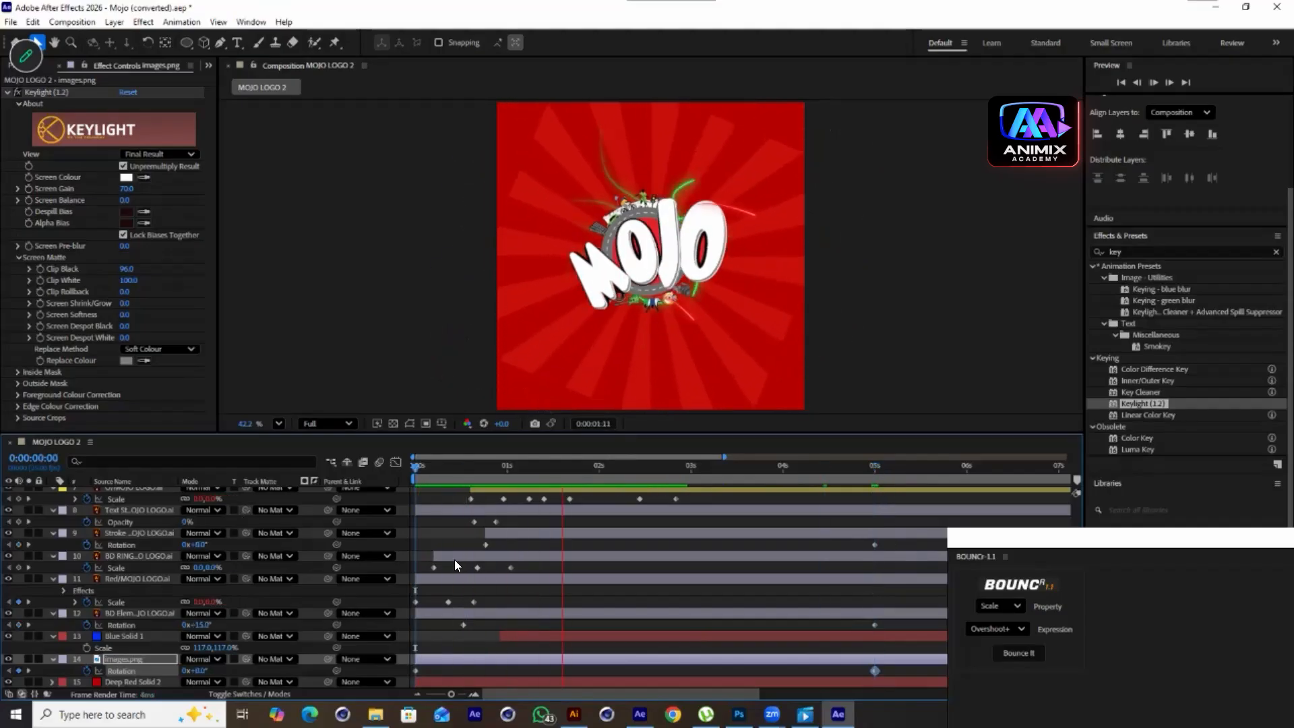
pyautogui.press('space')
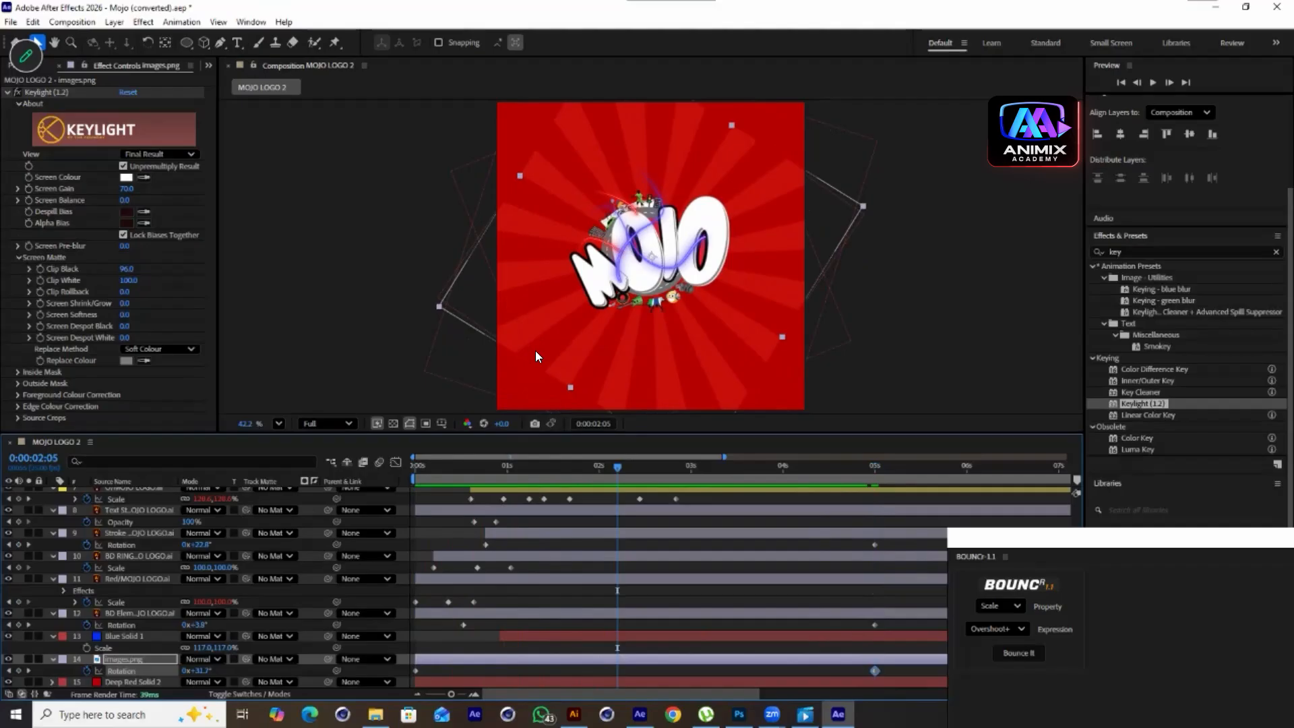
# Scale the sunburst layer up to 755% and preview the result
pyautogui.click(141, 658)
pyautogui.press('s')
pyautogui.moveTo(209, 672); pyautogui.dragTo(404, 632)
pyautogui.moveTo(608, 471); pyautogui.dragTo(200, 528)
pyautogui.press('space')
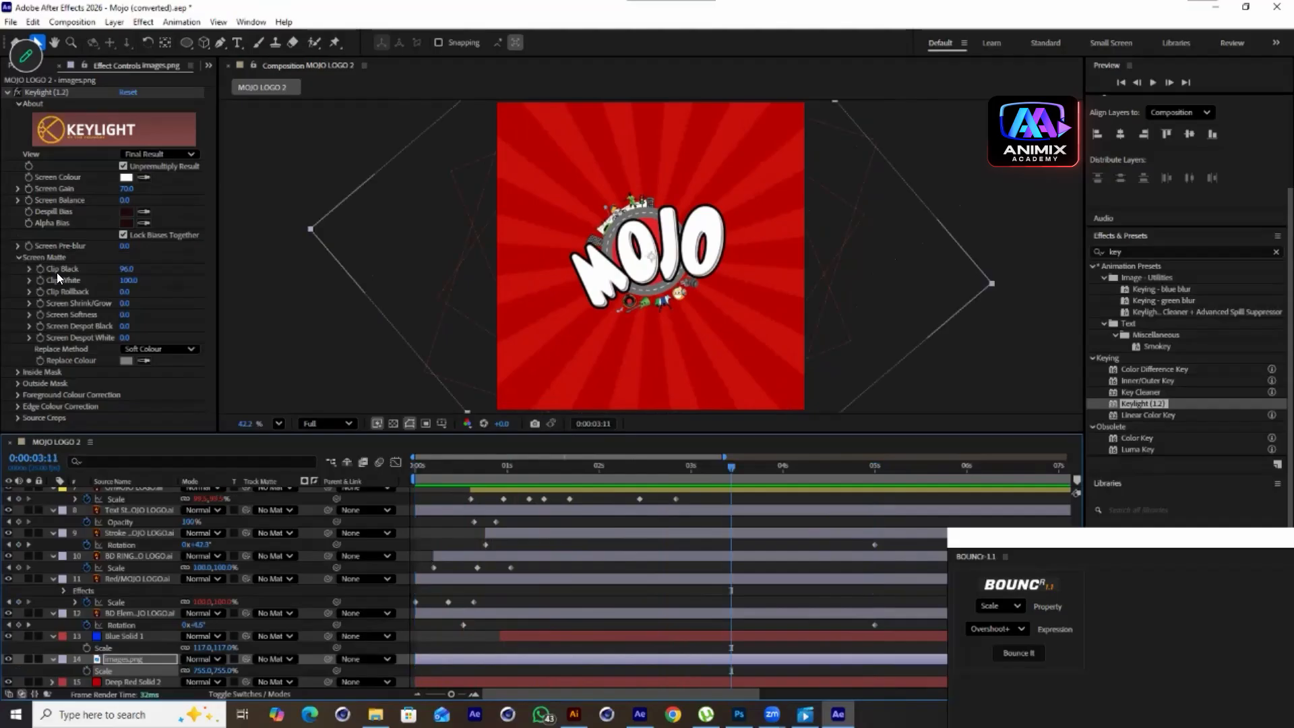
# Create a new composition 1080 px wide and 1080 px high
pyautogui.click(205, 65)
pyautogui.click(261, 84)
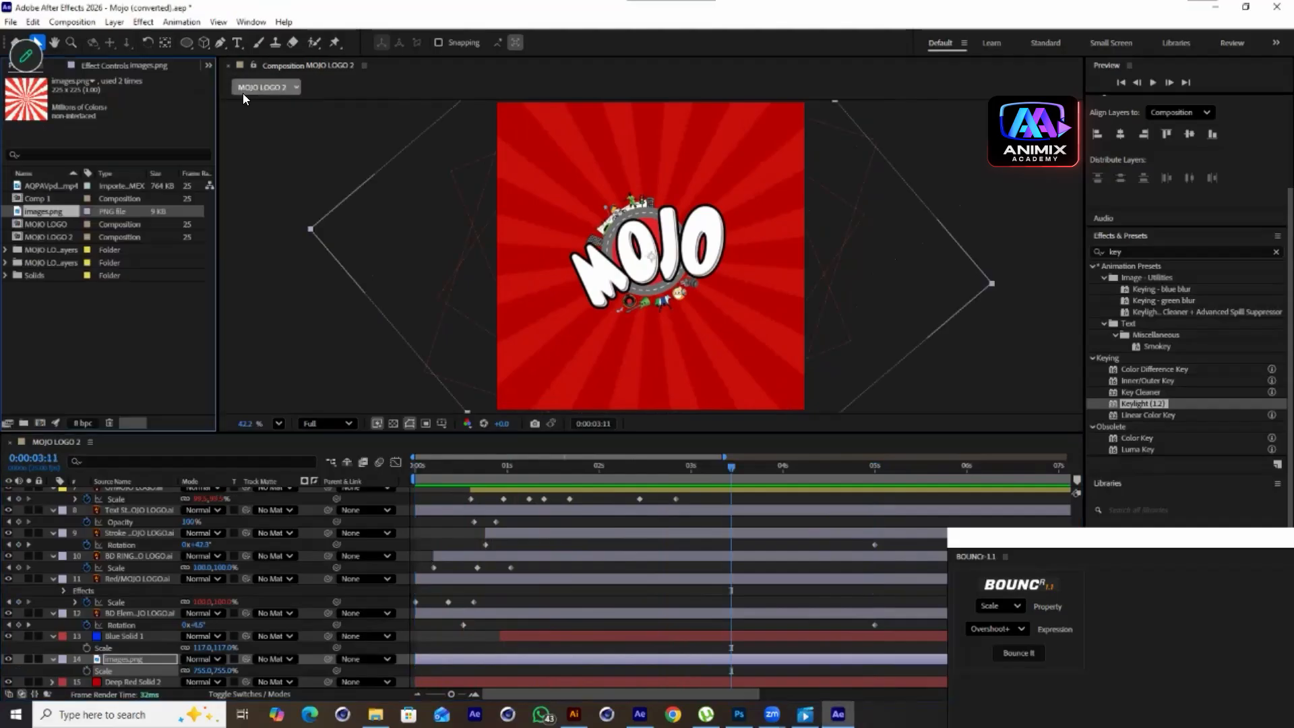
pyautogui.scroll(6, 133, 522)
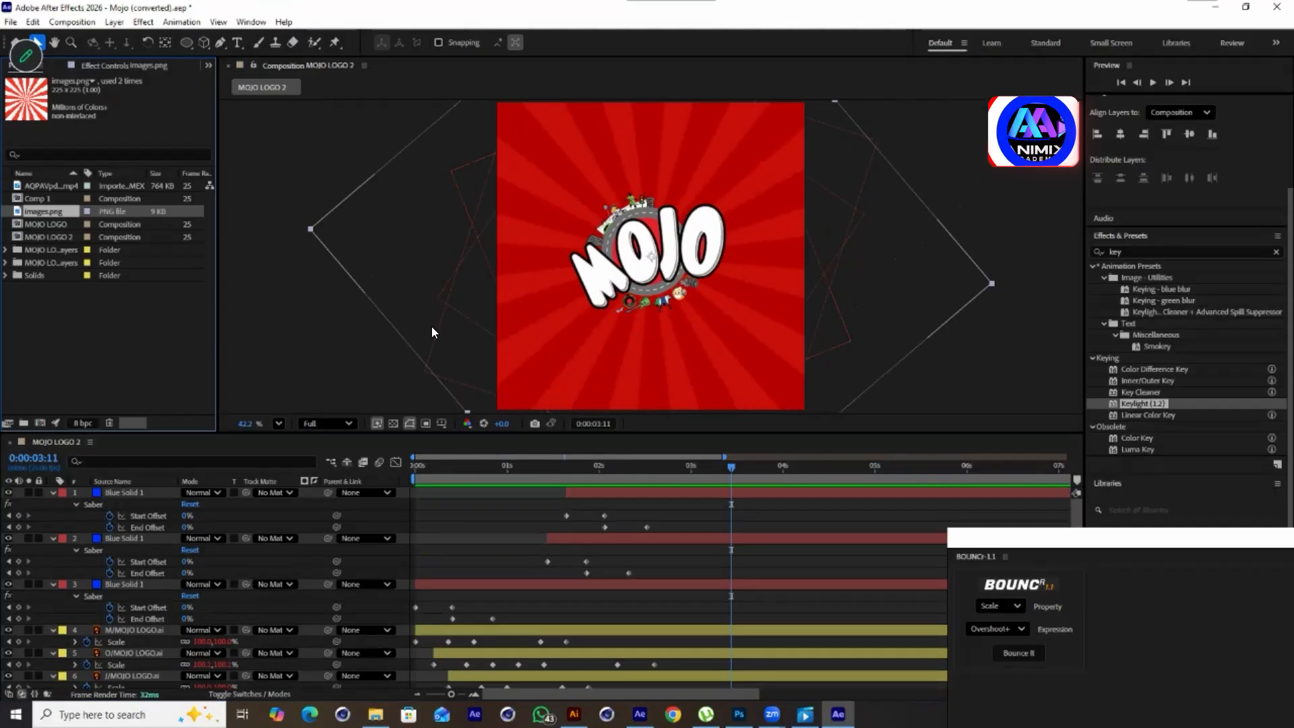
pyautogui.click(40, 423)
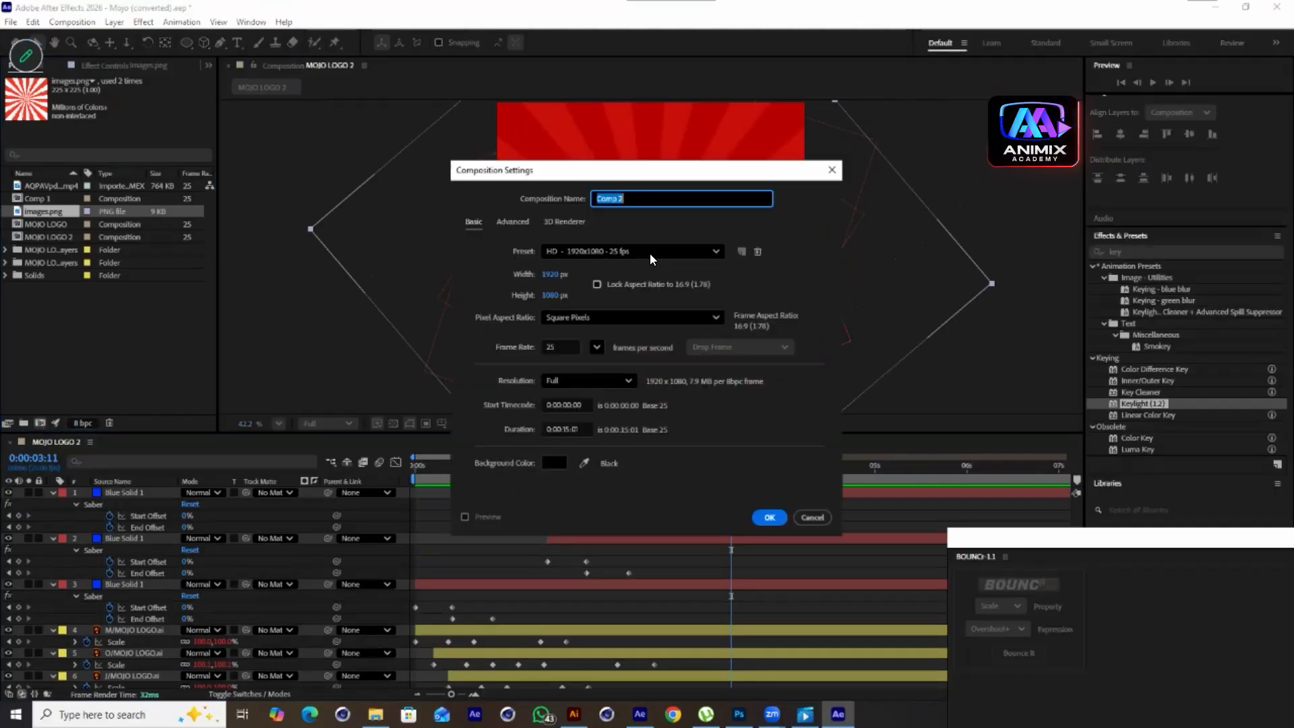
pyautogui.click(554, 275)
pyautogui.write('10')
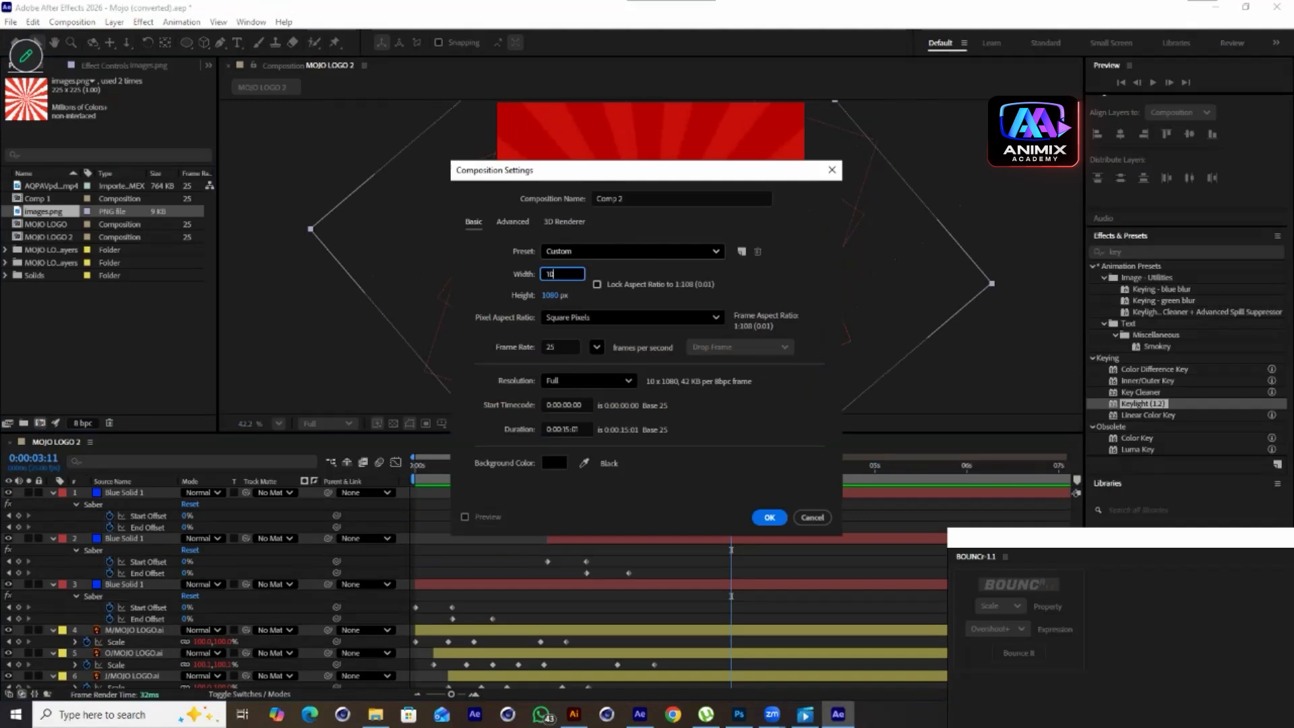
pyautogui.write('80')
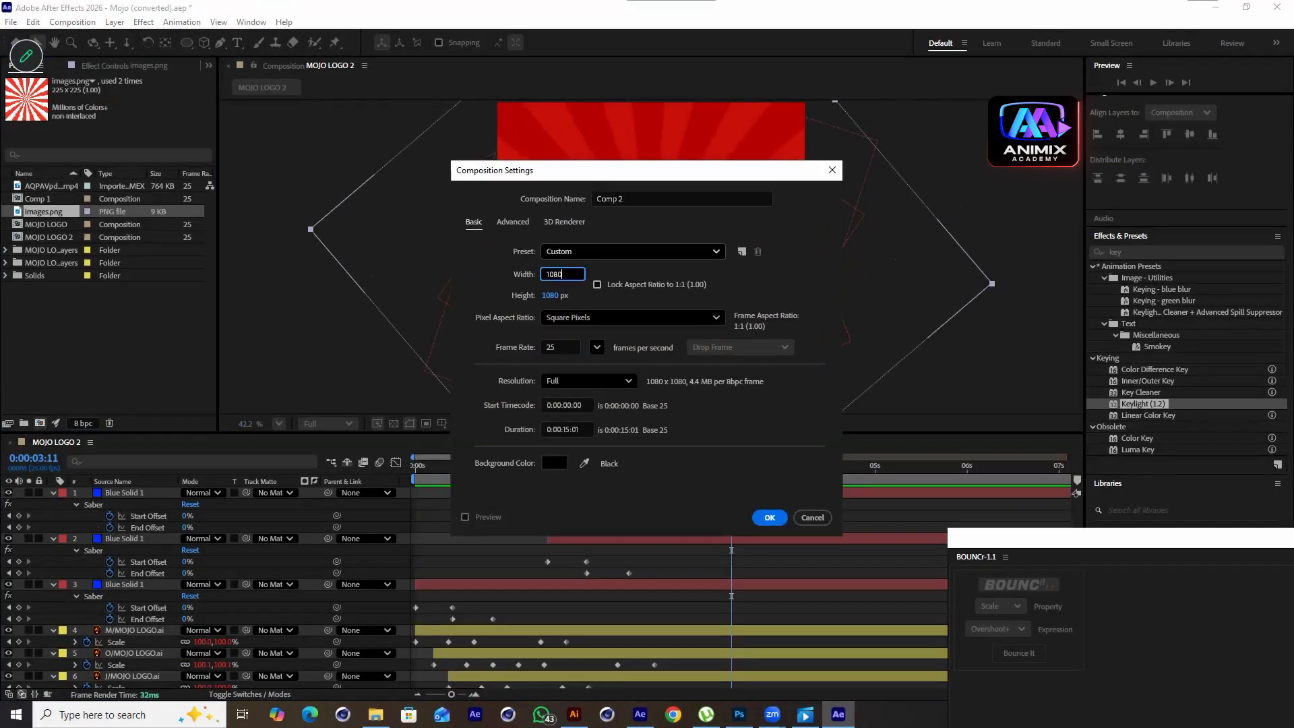
pyautogui.click(770, 517)
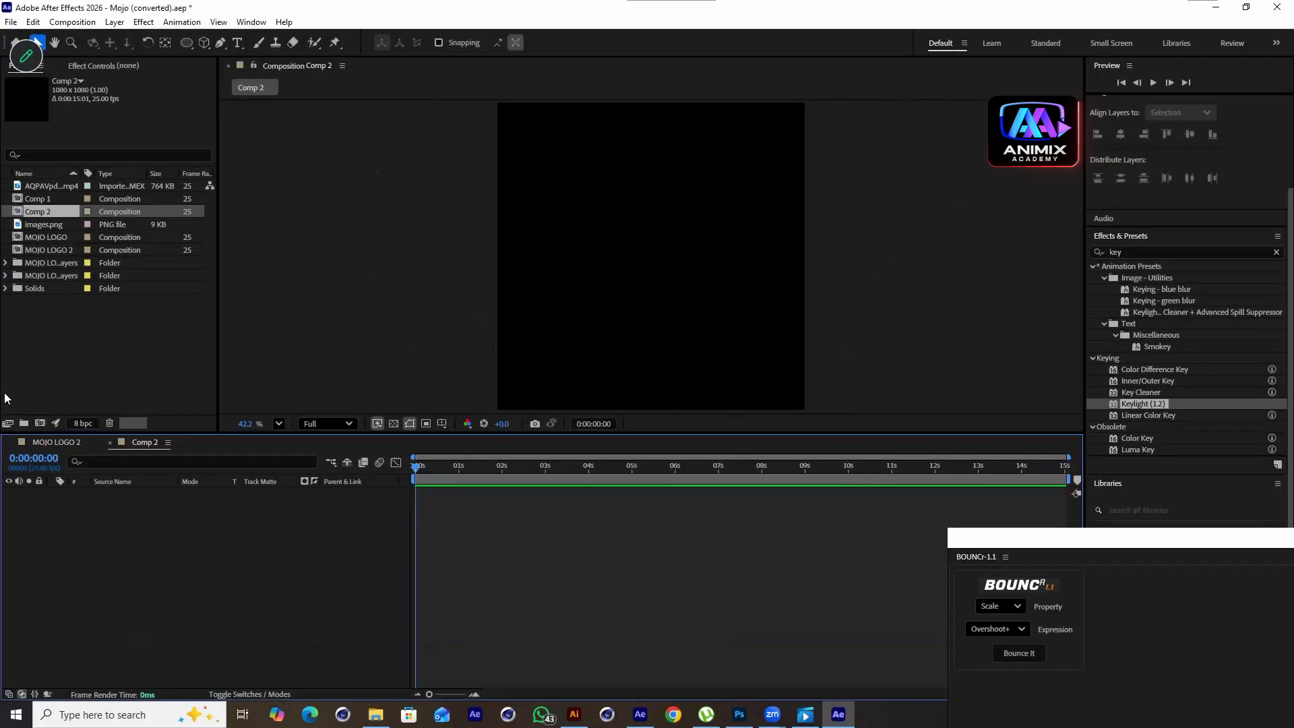
# Add the MOJO LOGO 2 composition to the new composition and preview it
pyautogui.moveTo(61, 249); pyautogui.dragTo(100, 556)
pyautogui.press('space')
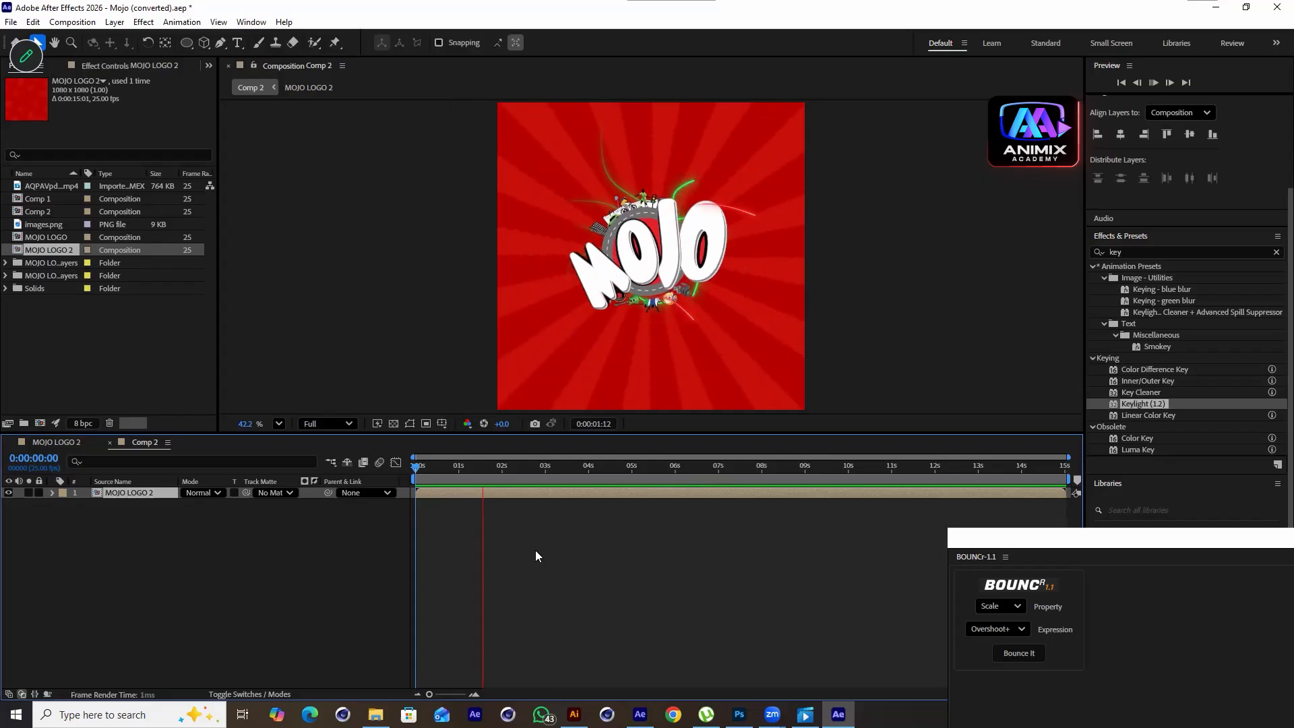
pyautogui.press('space')
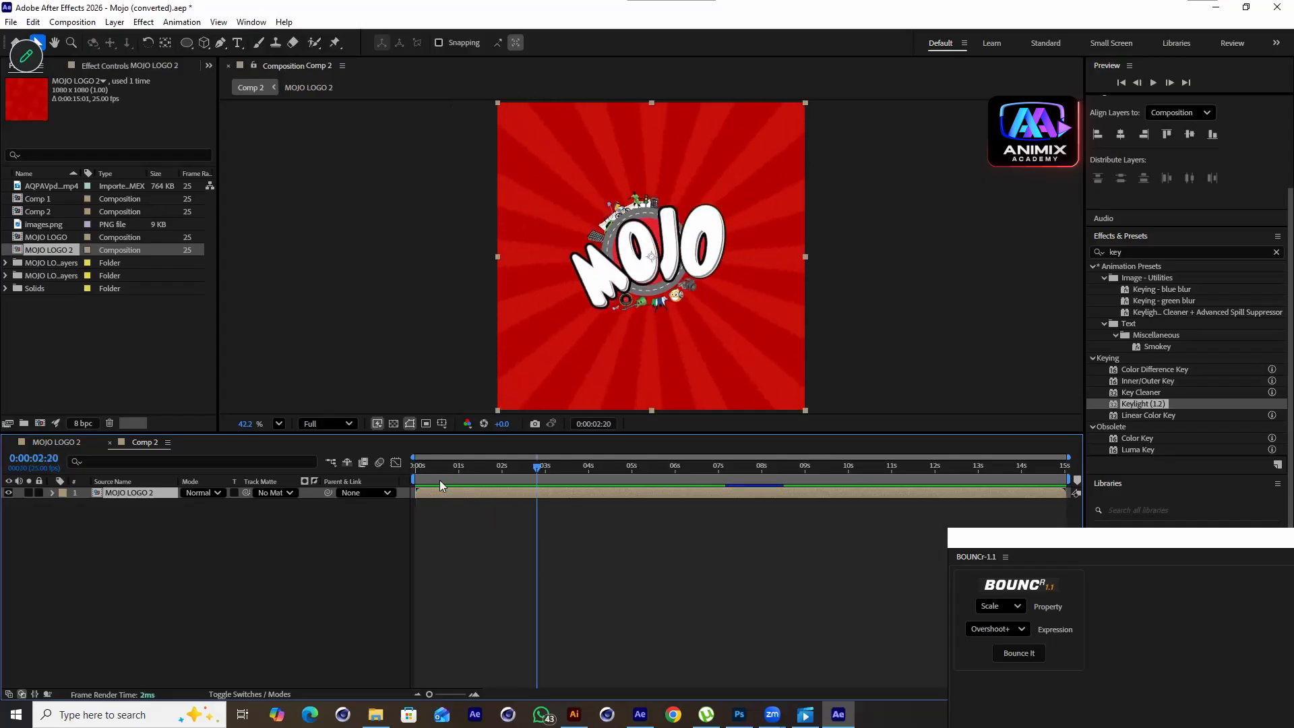
# Trim the logo layer to end at 5 seconds, duplicate it, and move the copy to start at 5 seconds
pyautogui.moveTo(579, 464); pyautogui.dragTo(632, 500)
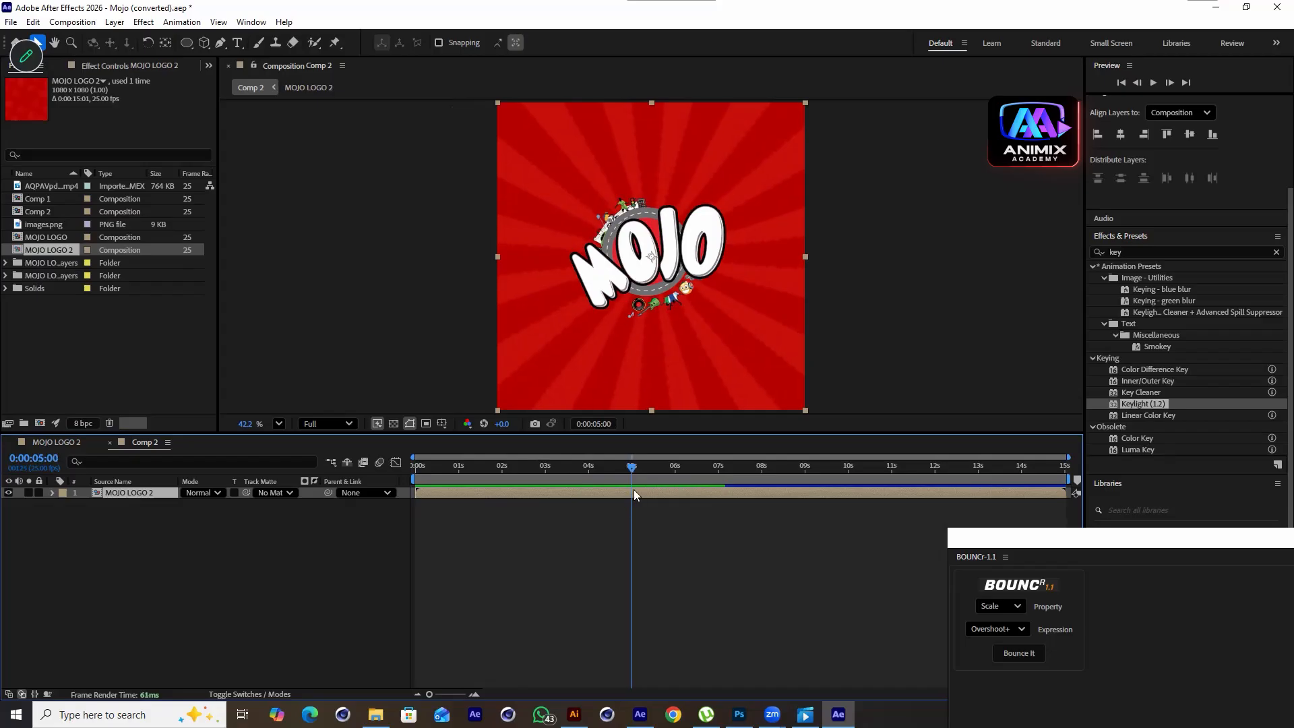
pyautogui.moveTo(1063, 492); pyautogui.dragTo(632, 492)
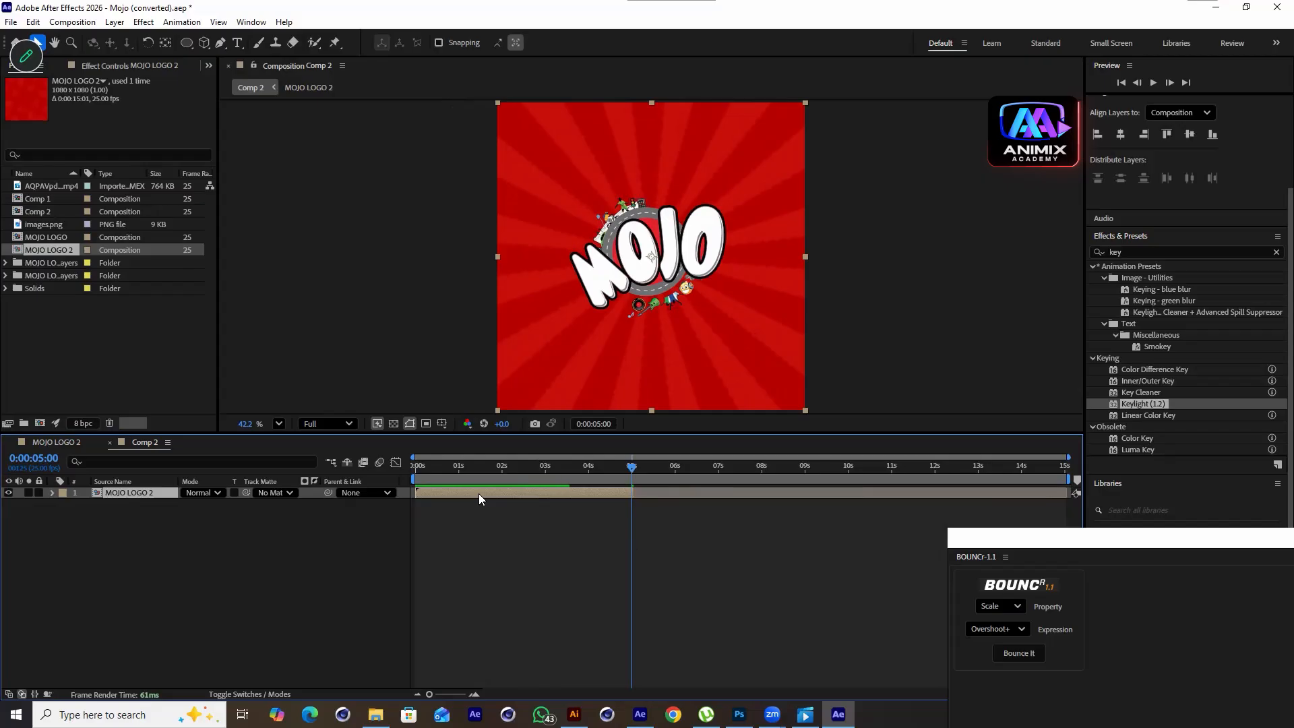
pyautogui.hotkey('ctrl', 'd')
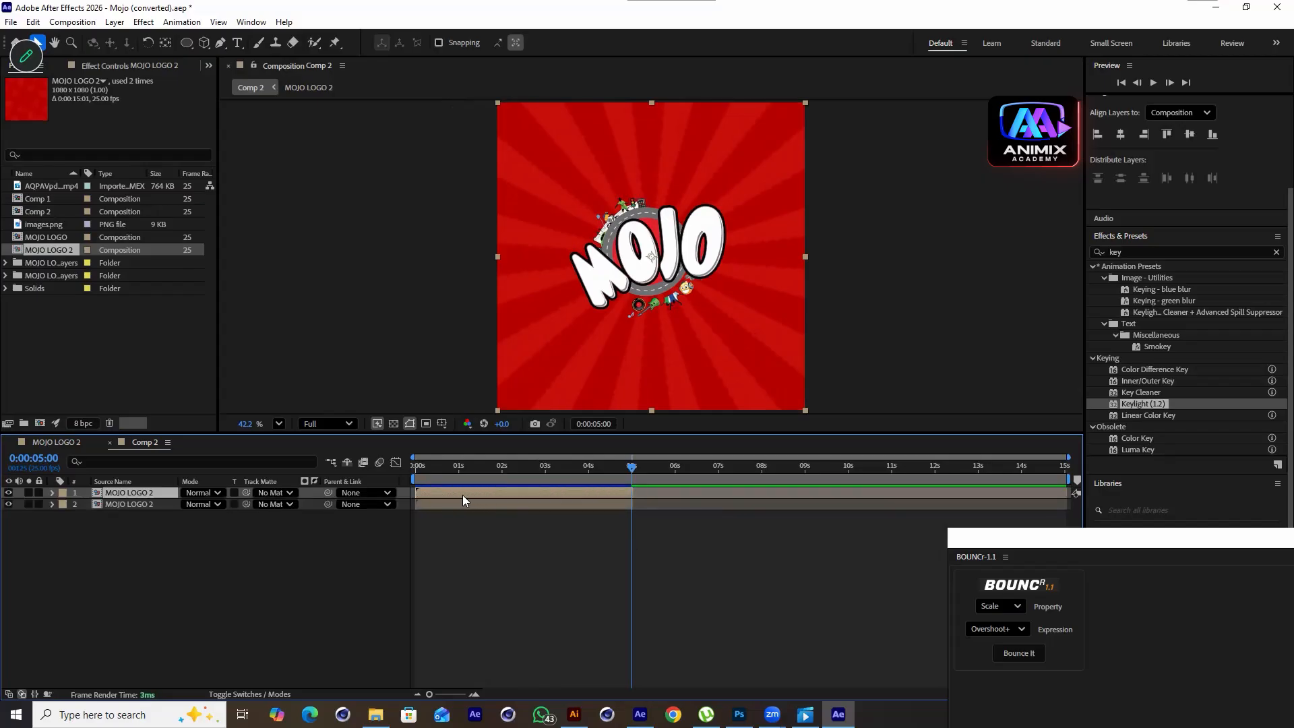
pyautogui.moveTo(469, 497); pyautogui.dragTo(688, 503)
# Time-reverse the duplicated logo layer and preview the result
pyautogui.rightClick(676, 495)
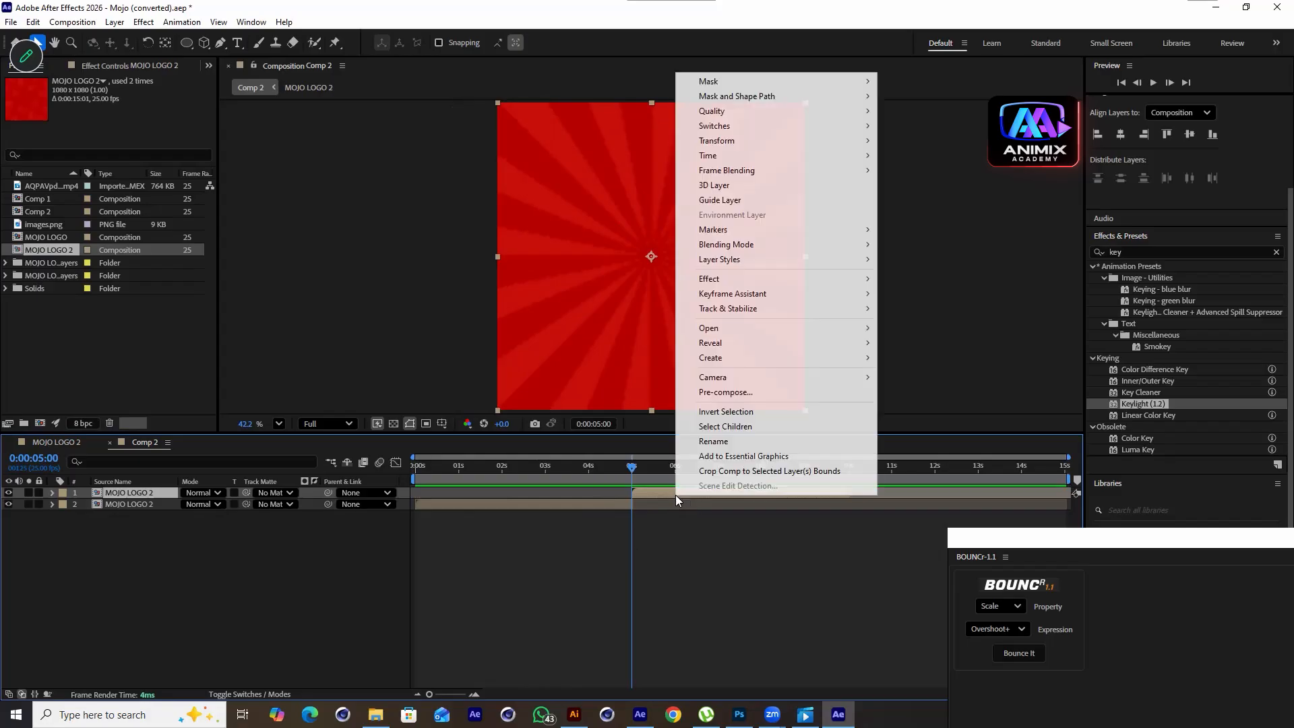
pyautogui.moveTo(723, 157)
pyautogui.click(916, 171)
pyautogui.press('space')
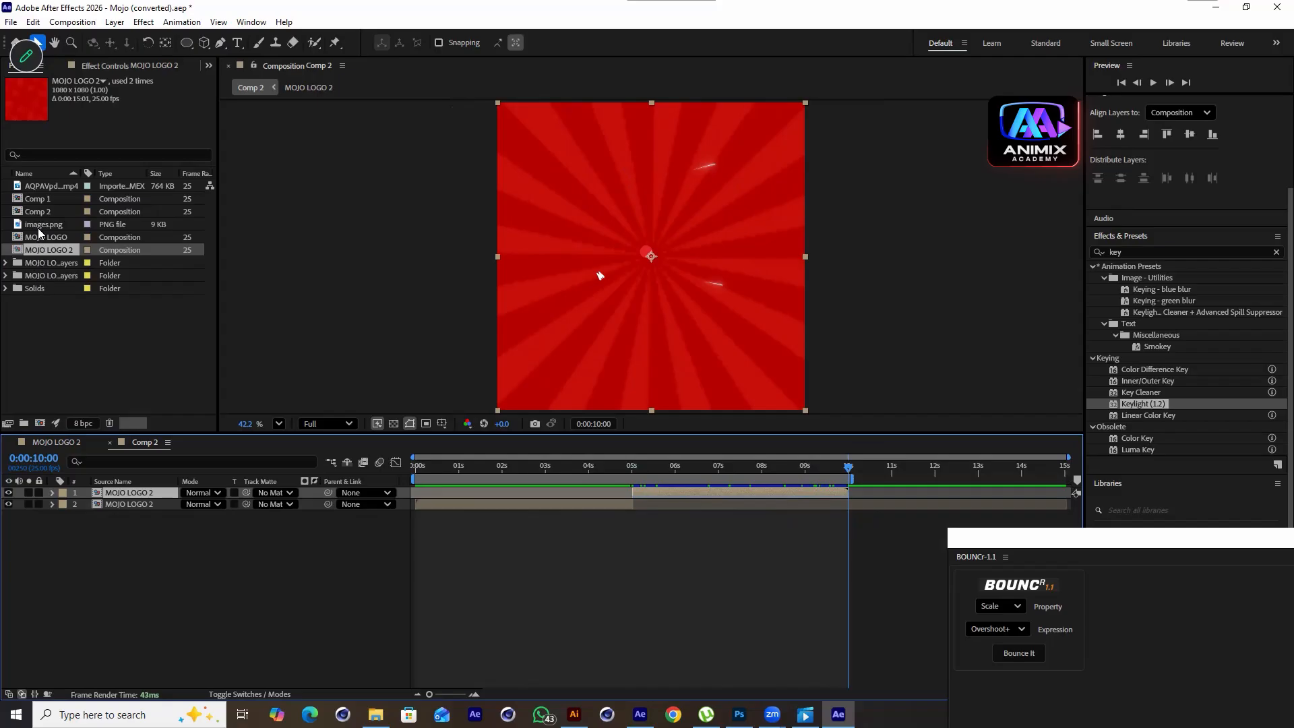
# Add the AQPAV mp4 clip as the bottom layer of Comp 2 and start a preview
pyautogui.click(40, 187)
pyautogui.moveTo(41, 189); pyautogui.dragTo(18, 526)
pyautogui.press('space')
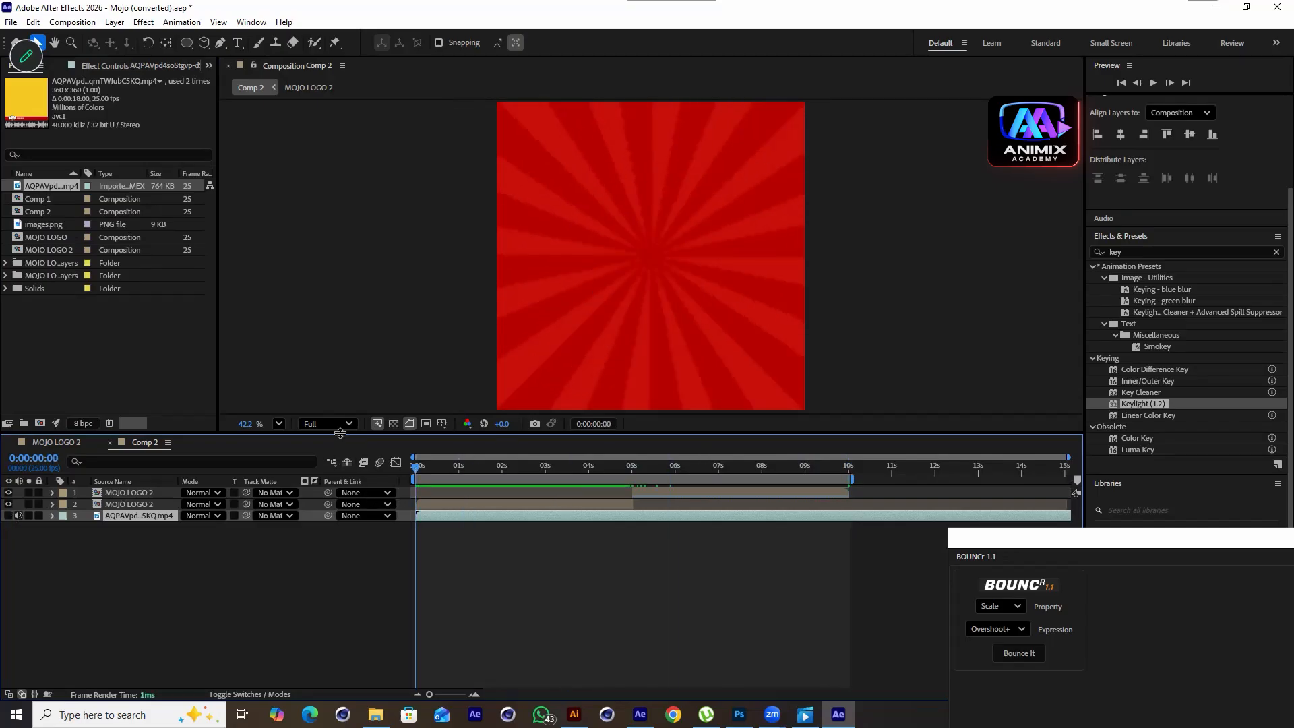
# Enlarge the viewer to 50% zoom and preview Comp 2 with the soundtrack
pyautogui.moveTo(339, 434); pyautogui.dragTo(340, 508)
pyautogui.click(279, 499)
pyautogui.click(309, 245)
pyautogui.press('space')
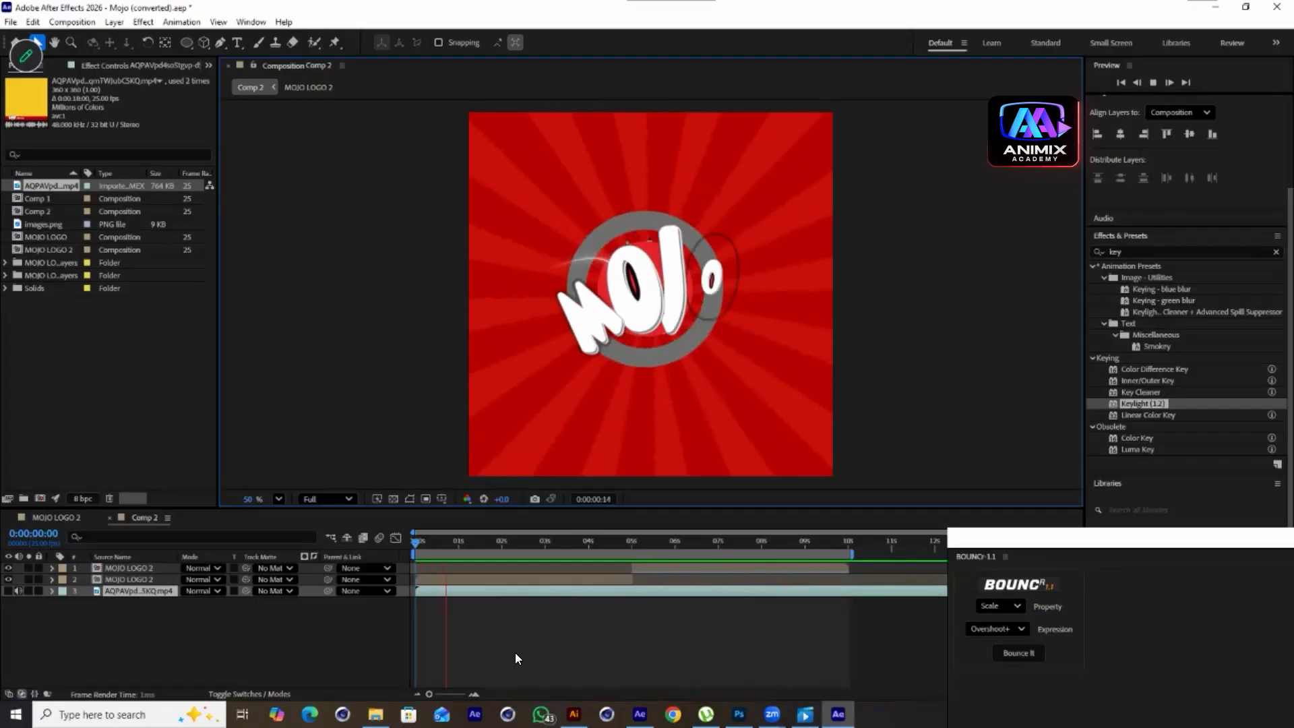
# Open the MOJO LOGO 2 precomp and adjust the letters' Scale keyframe timing near 3 seconds
pyautogui.click(109, 578)
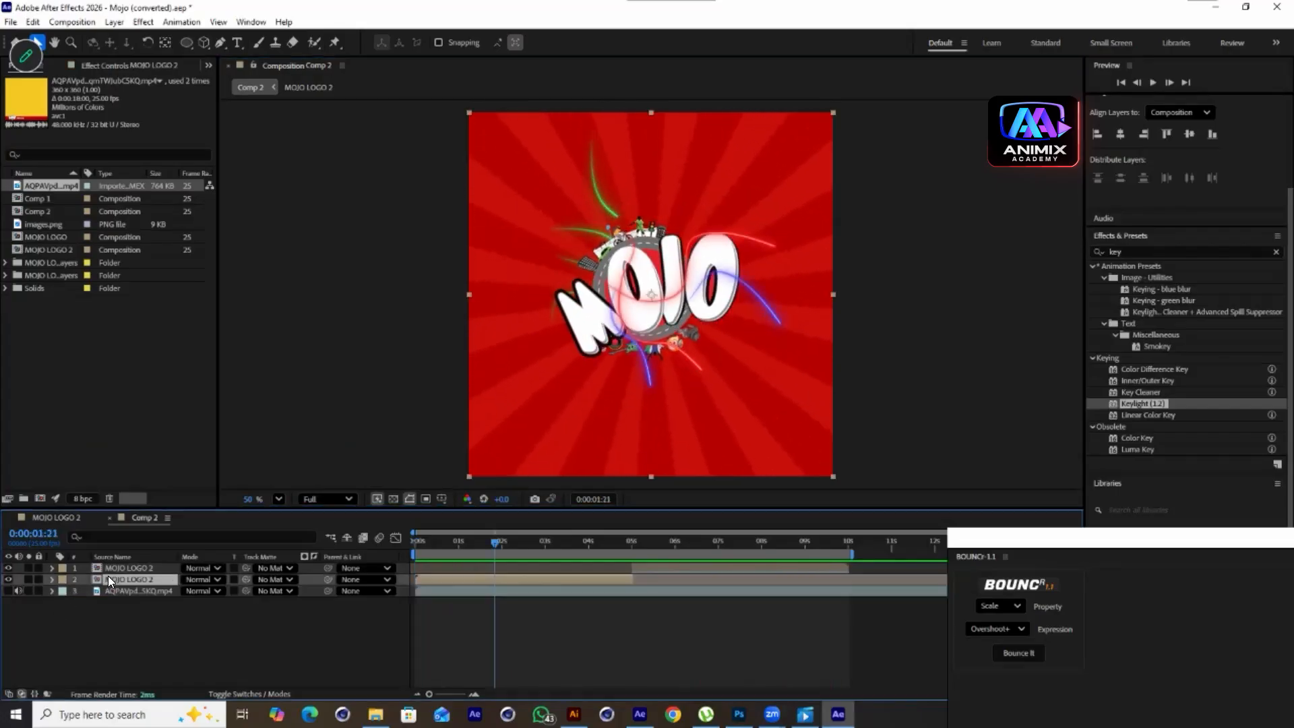
pyautogui.doubleClick(108, 578)
pyautogui.scroll(-5, 486, 617)
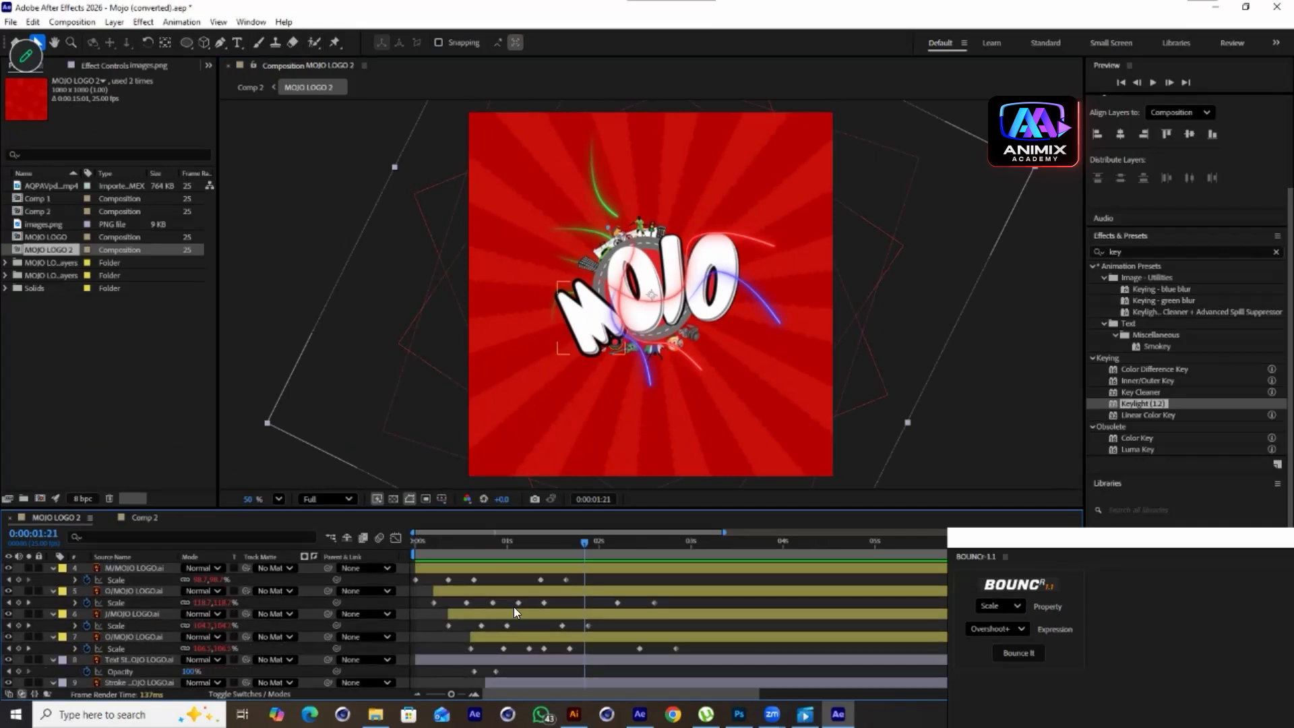
pyautogui.scroll(3, 513, 606)
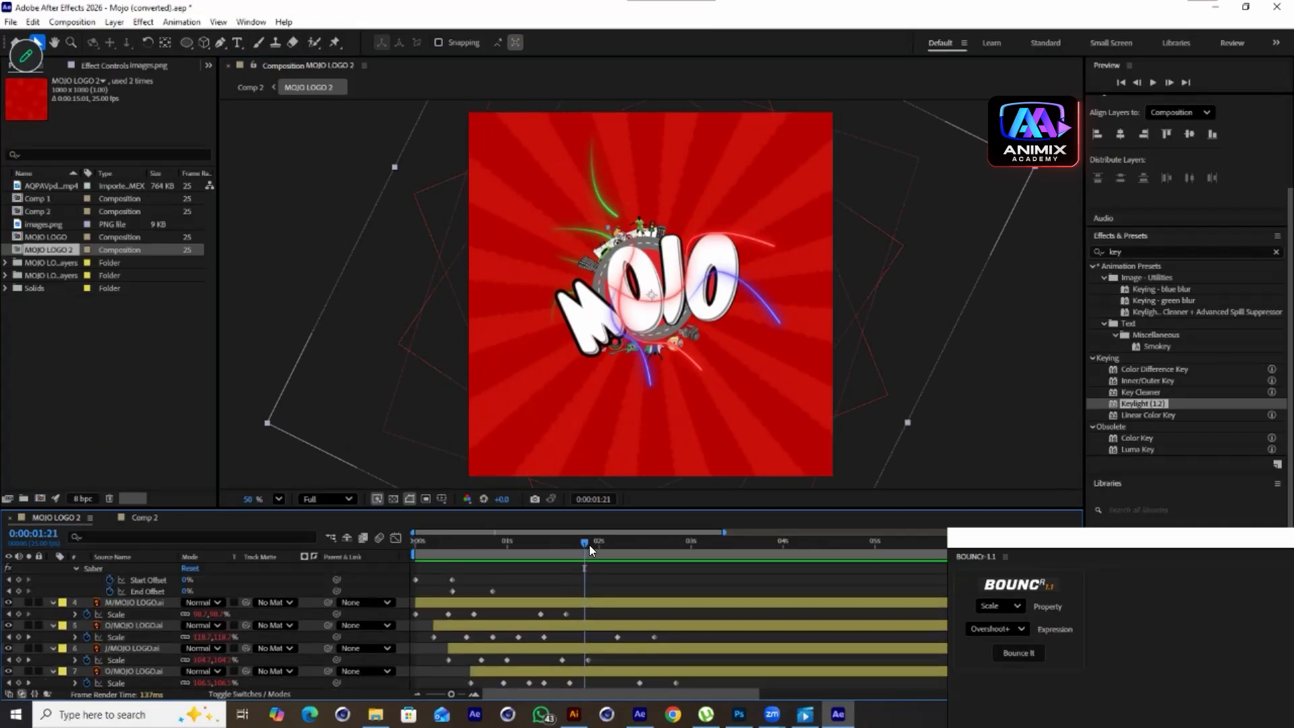
pyautogui.moveTo(586, 543); pyautogui.dragTo(707, 596)
pyautogui.moveTo(721, 532); pyautogui.dragTo(847, 550)
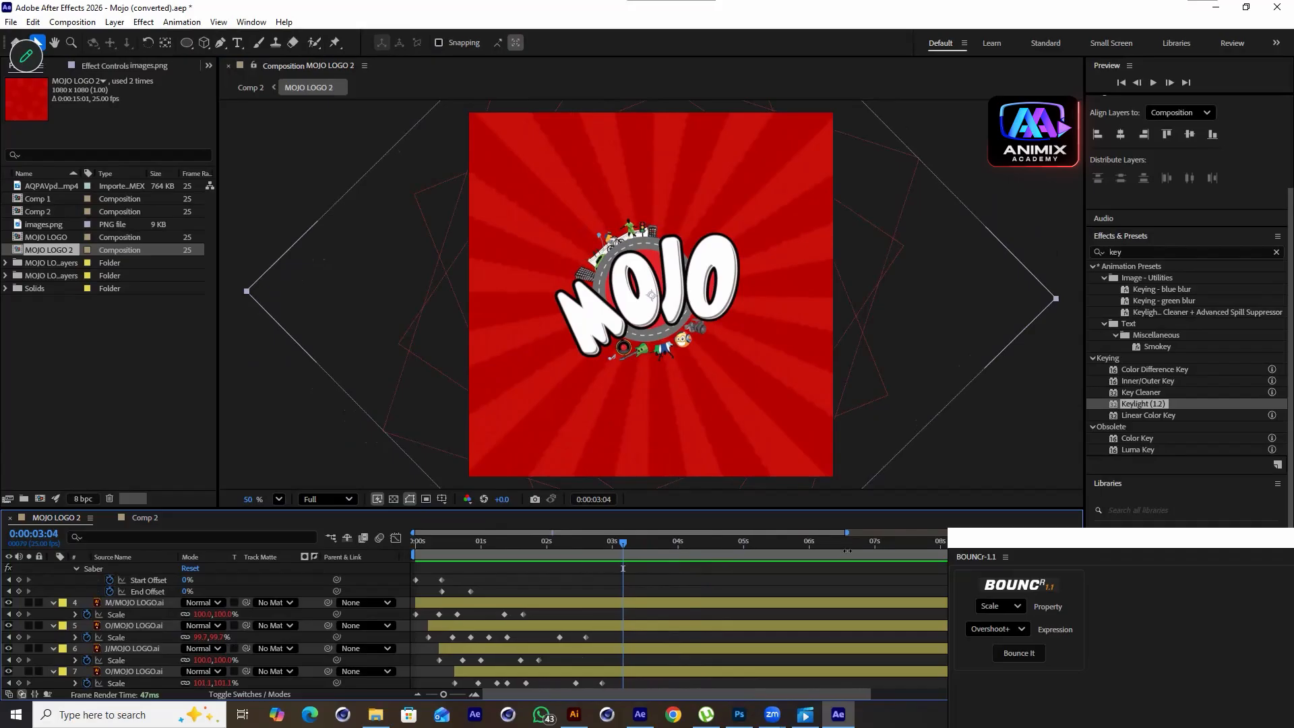
pyautogui.click(644, 557)
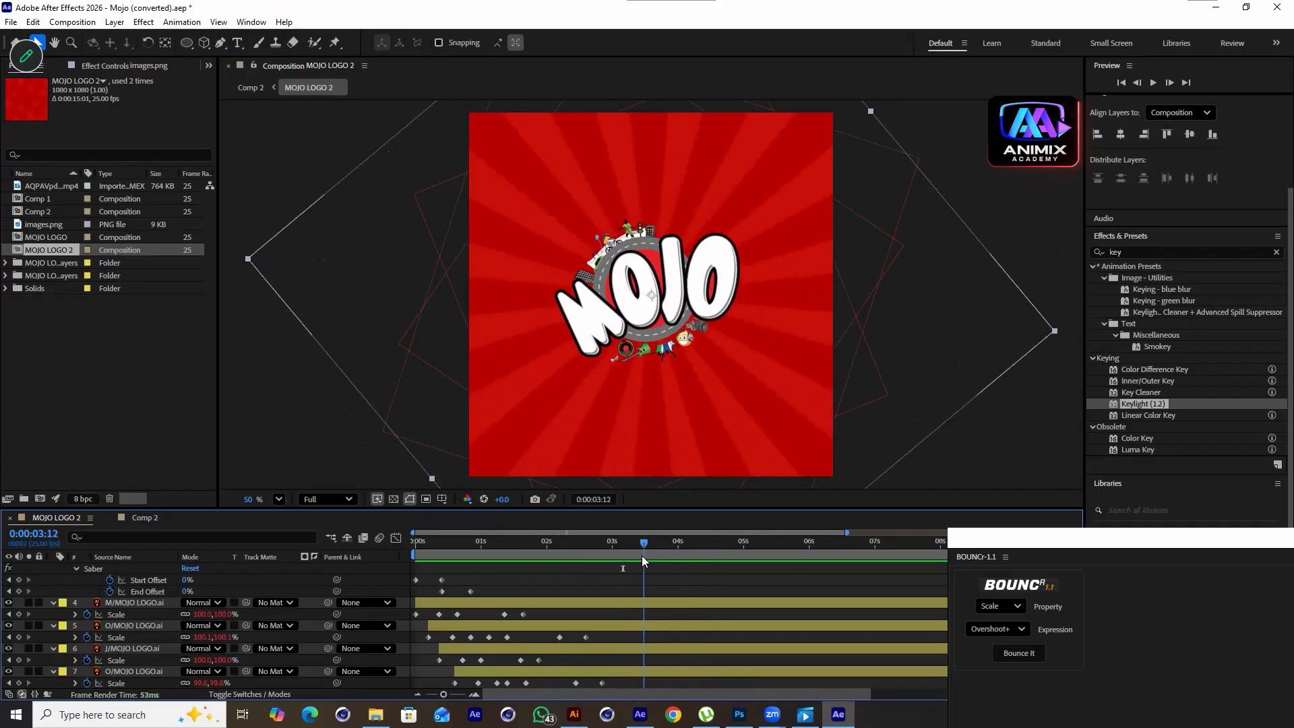
pyautogui.moveTo(533, 611); pyautogui.dragTo(631, 626)
pyautogui.scroll(-2, 578, 661)
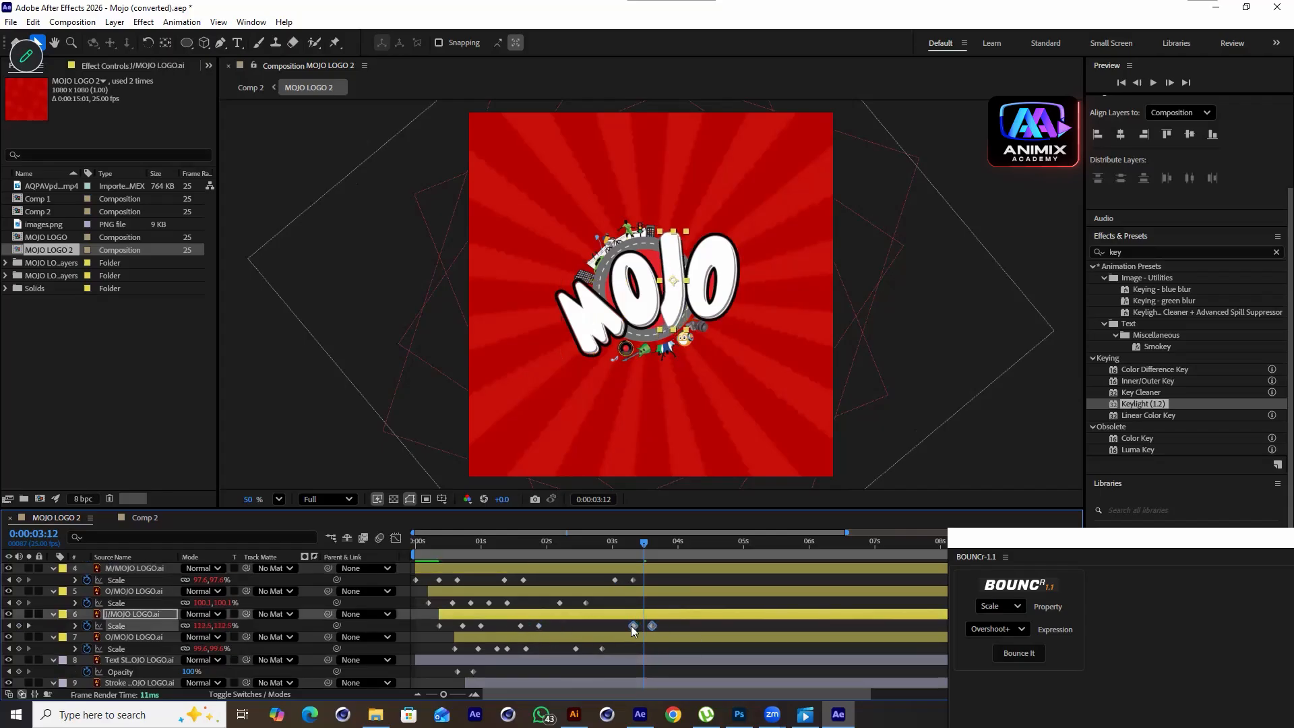
# Preview Comp 2 from the beginning
pyautogui.moveTo(617, 554); pyautogui.dragTo(632, 576)
pyautogui.scroll(4, 653, 605)
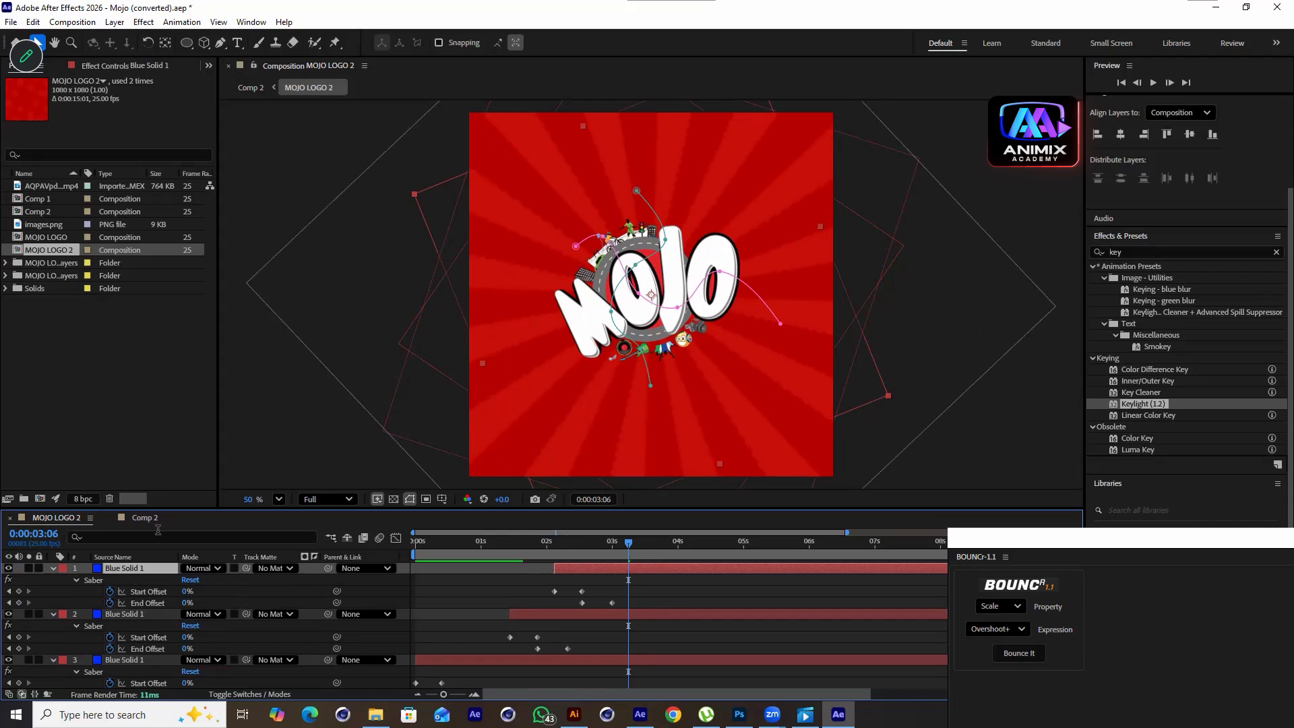
pyautogui.click(152, 523)
pyautogui.moveTo(566, 541); pyautogui.dragTo(352, 556)
pyautogui.press('space')
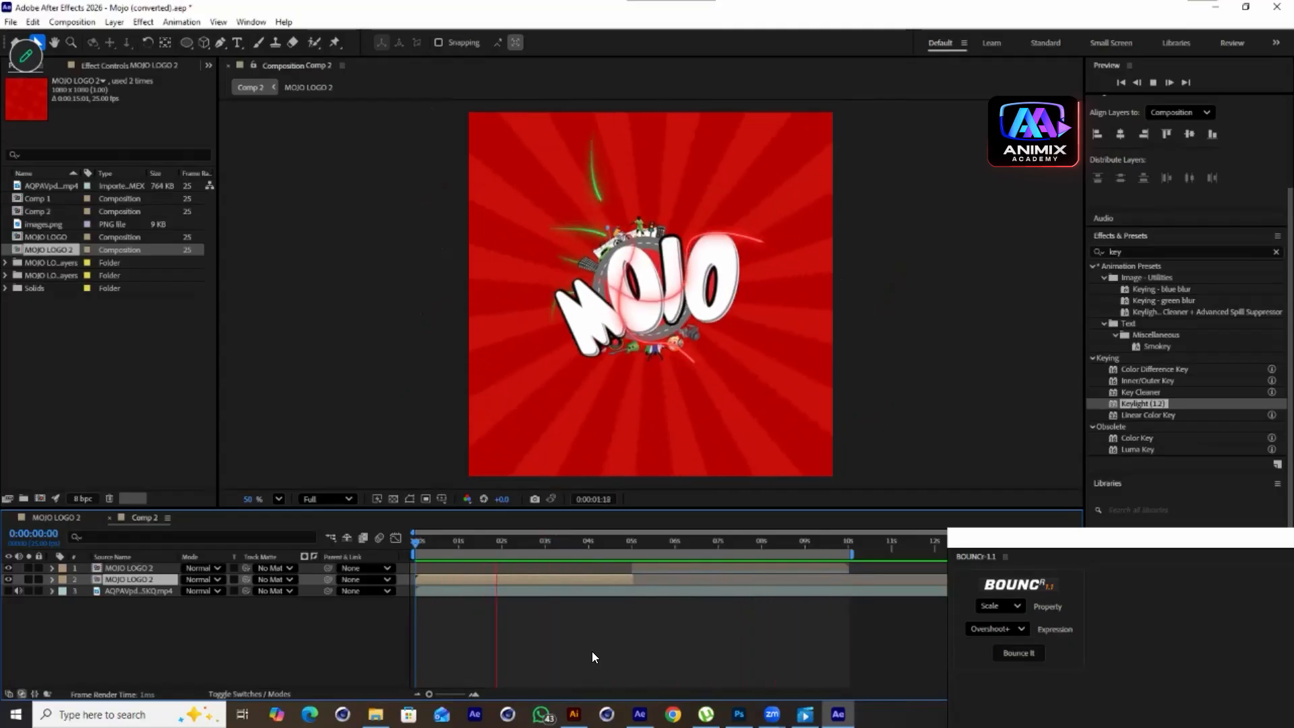
pyautogui.press('space')
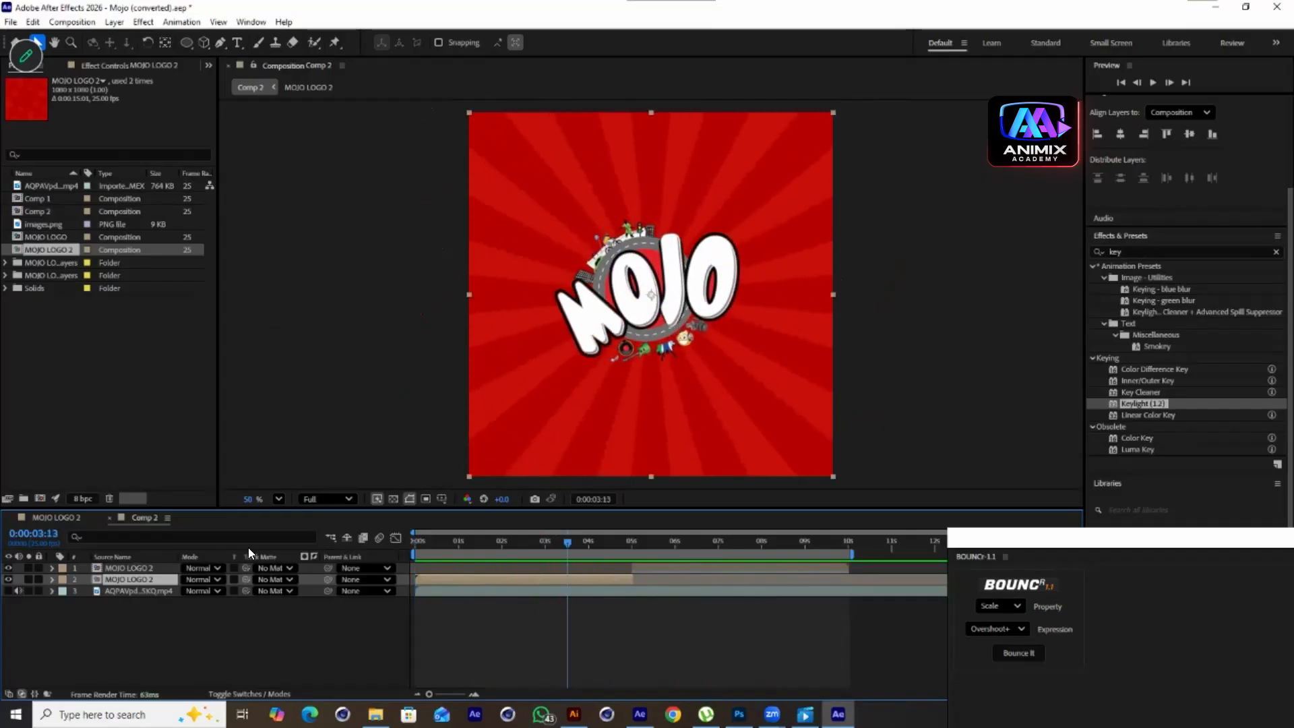
# In MOJO LOGO 2, bring the scaled Blue Solid 1 layer to the top of the layer stack
pyautogui.click(74, 518)
pyautogui.scroll(-5, 168, 640)
pyautogui.click(124, 636)
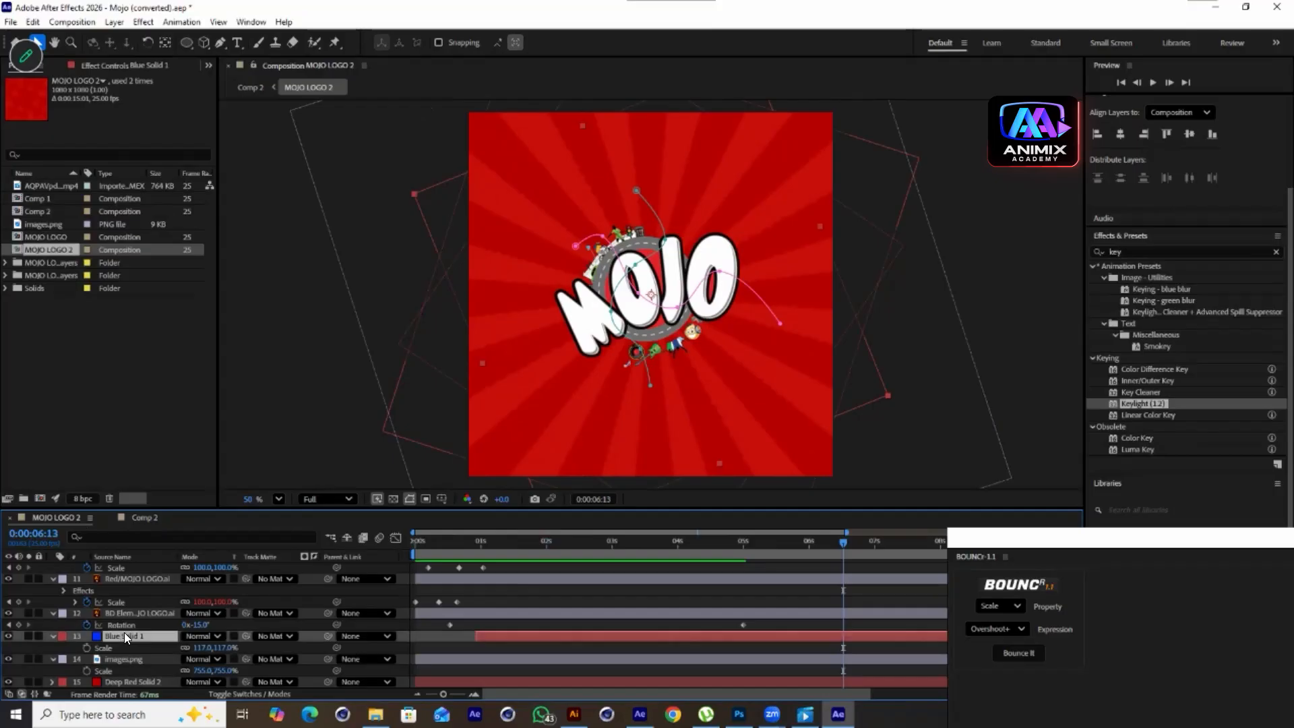
pyautogui.hotkey('ctrl', 'shift', ']')
pyautogui.scroll(10, 125, 634)
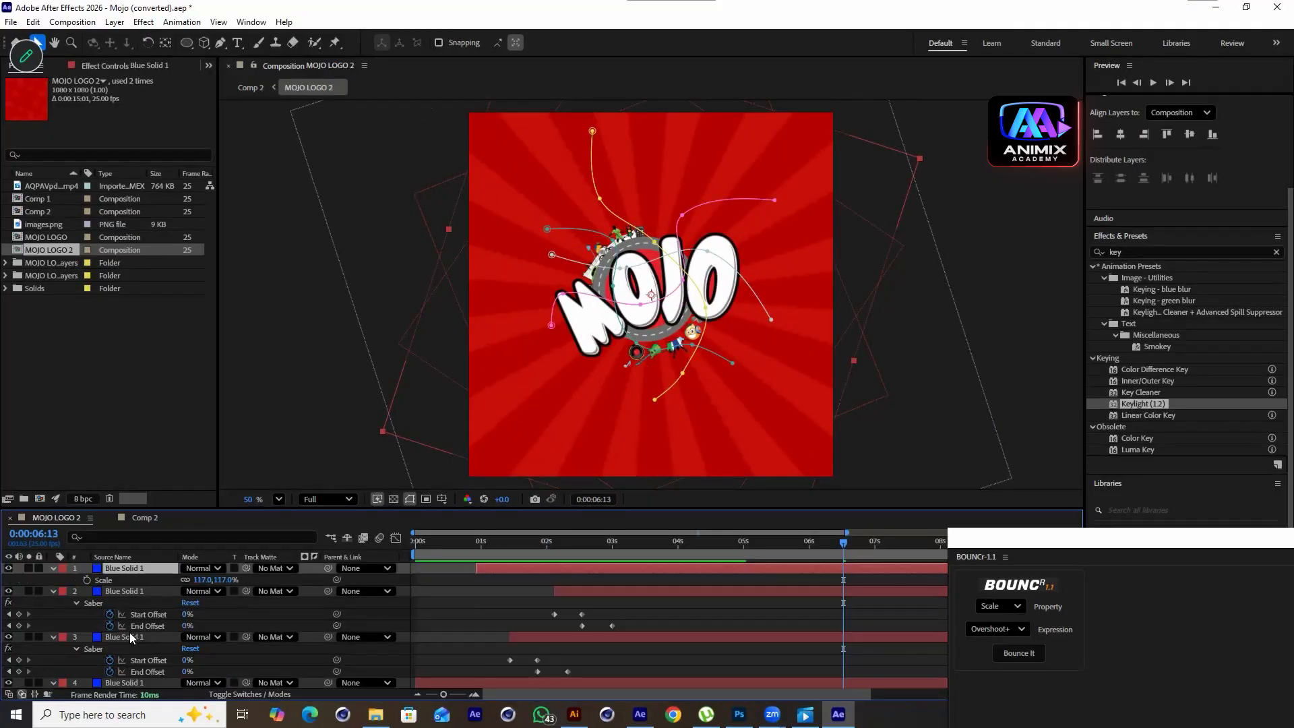
# Send the second Blue Solid 1 layer to the back, then move it up two levels
pyautogui.click(127, 590)
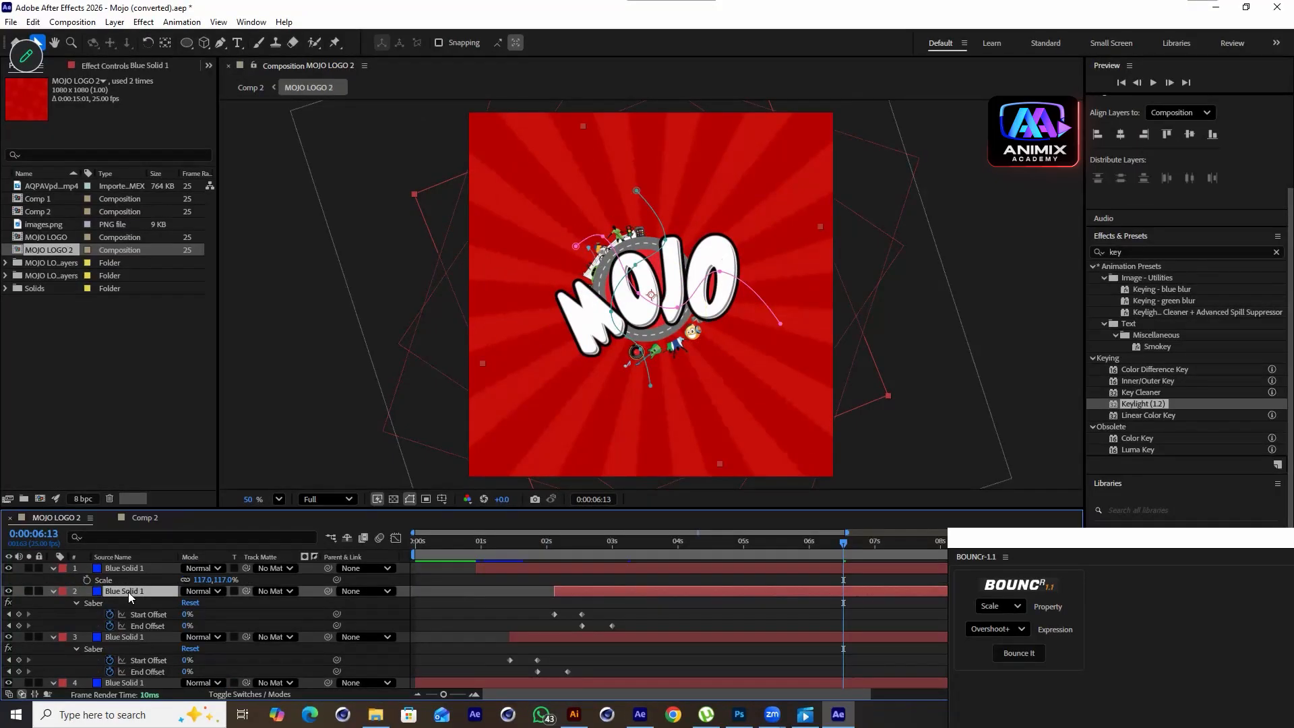
pyautogui.hotkey('ctrl', 'shift', '[')
pyautogui.hotkey('ctrl', ']')
pyautogui.hotkey('ctrl', ']')
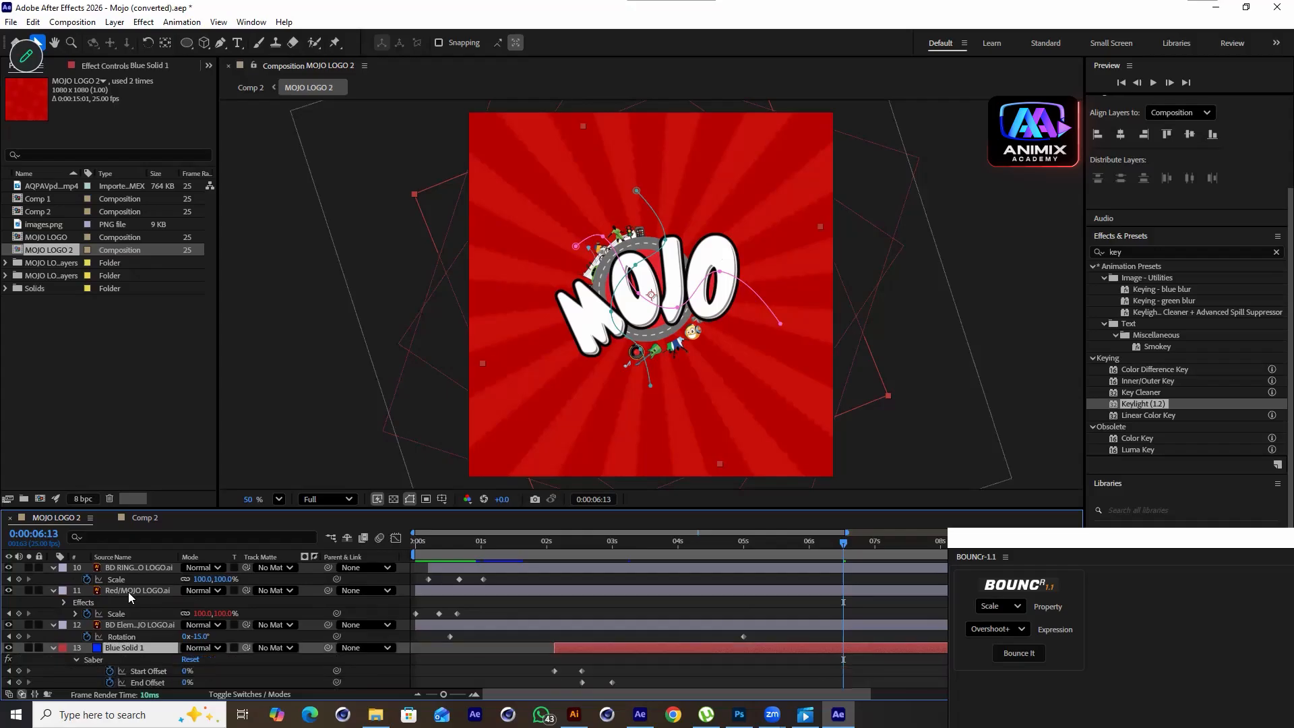
# Set the Saber Glow Color of the top Blue Solid 1 layer to red (FF0000)
pyautogui.moveTo(734, 541); pyautogui.dragTo(626, 541)
pyautogui.moveTo(678, 593); pyautogui.dragTo(678, 593)
pyautogui.scroll(6, 130, 595)
pyautogui.click(137, 570)
pyautogui.click(134, 64)
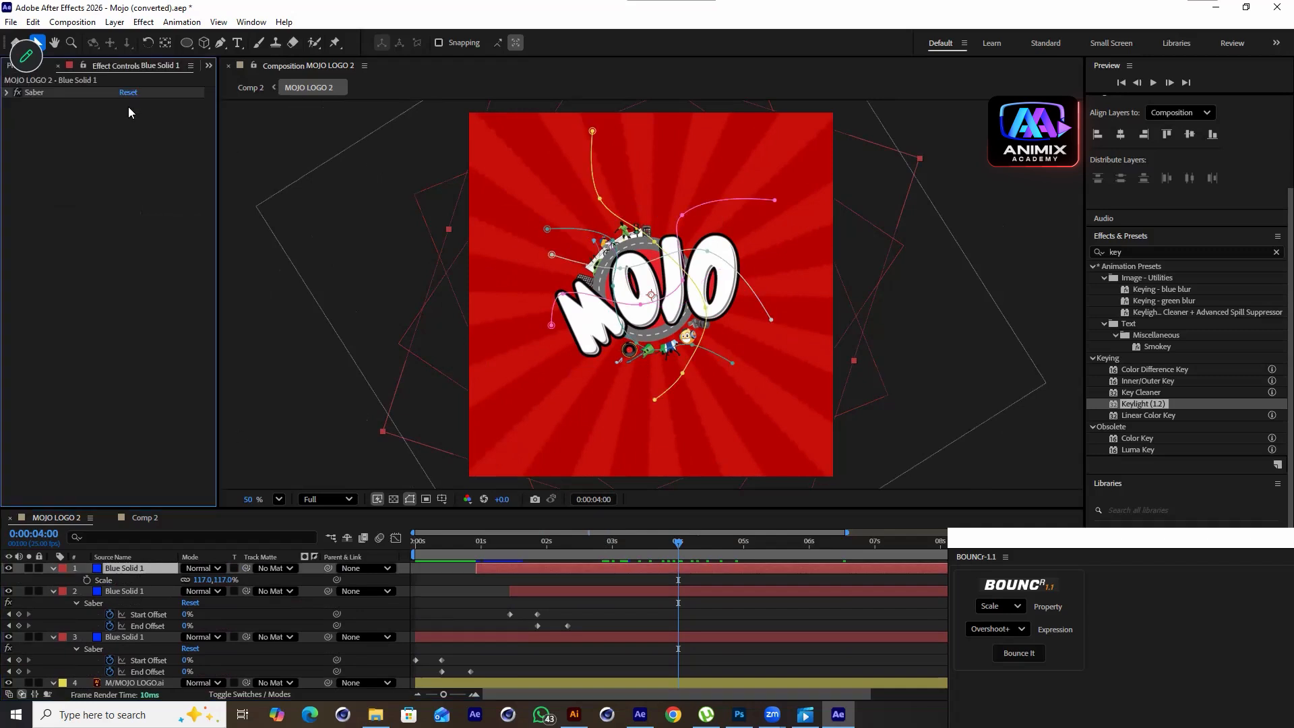
pyautogui.click(146, 591)
pyautogui.click(135, 568)
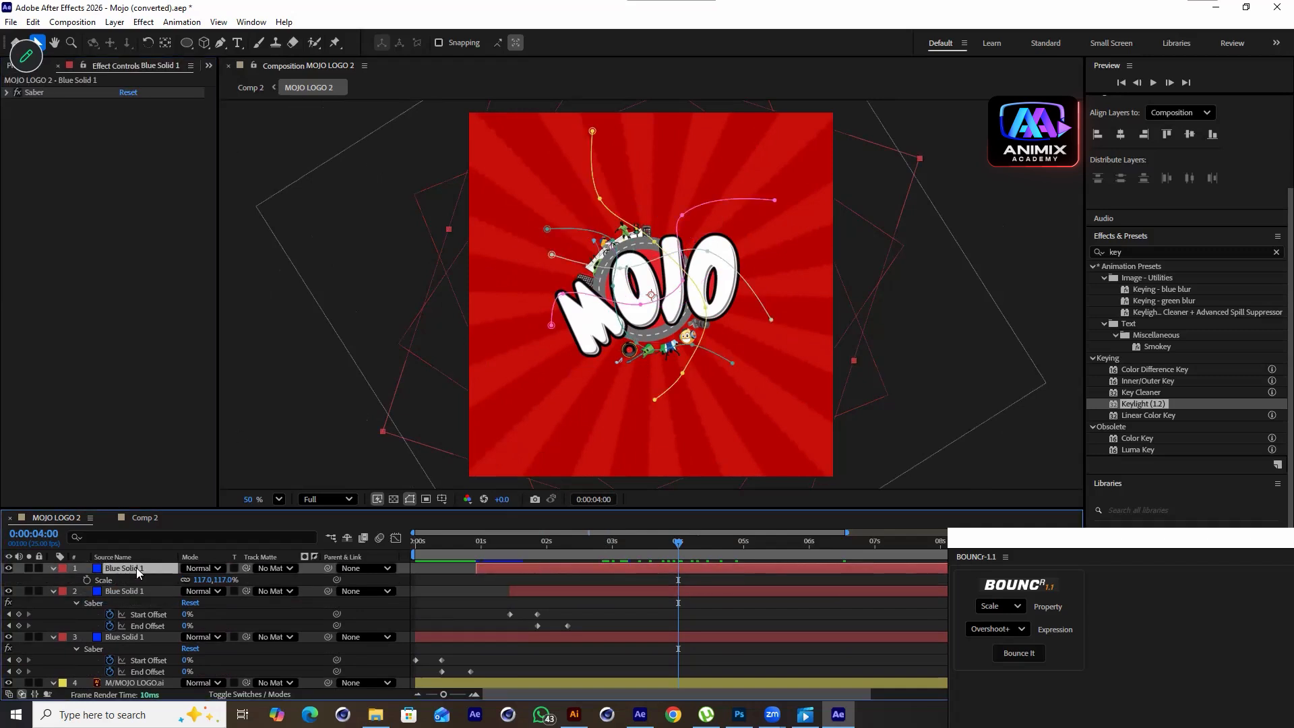
pyautogui.click(6, 92)
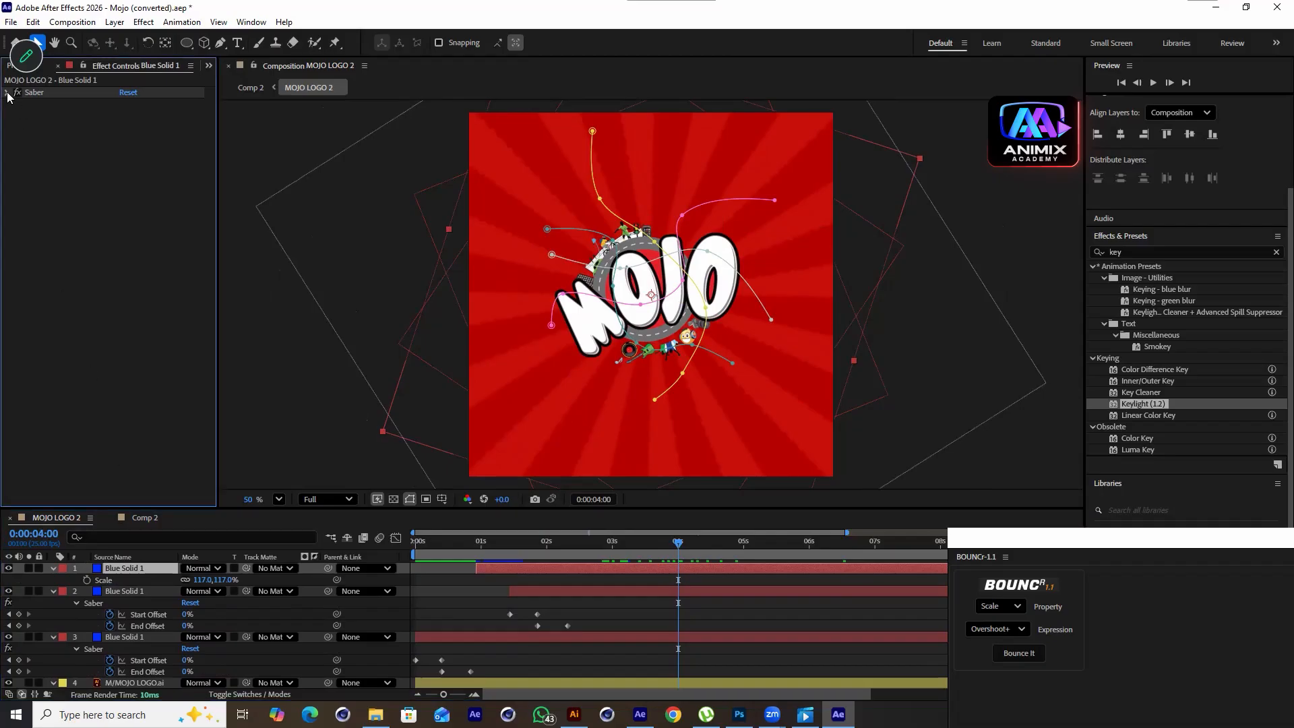
pyautogui.click(126, 126)
pyautogui.moveTo(367, 316); pyautogui.dragTo(372, 269)
pyautogui.click(483, 274)
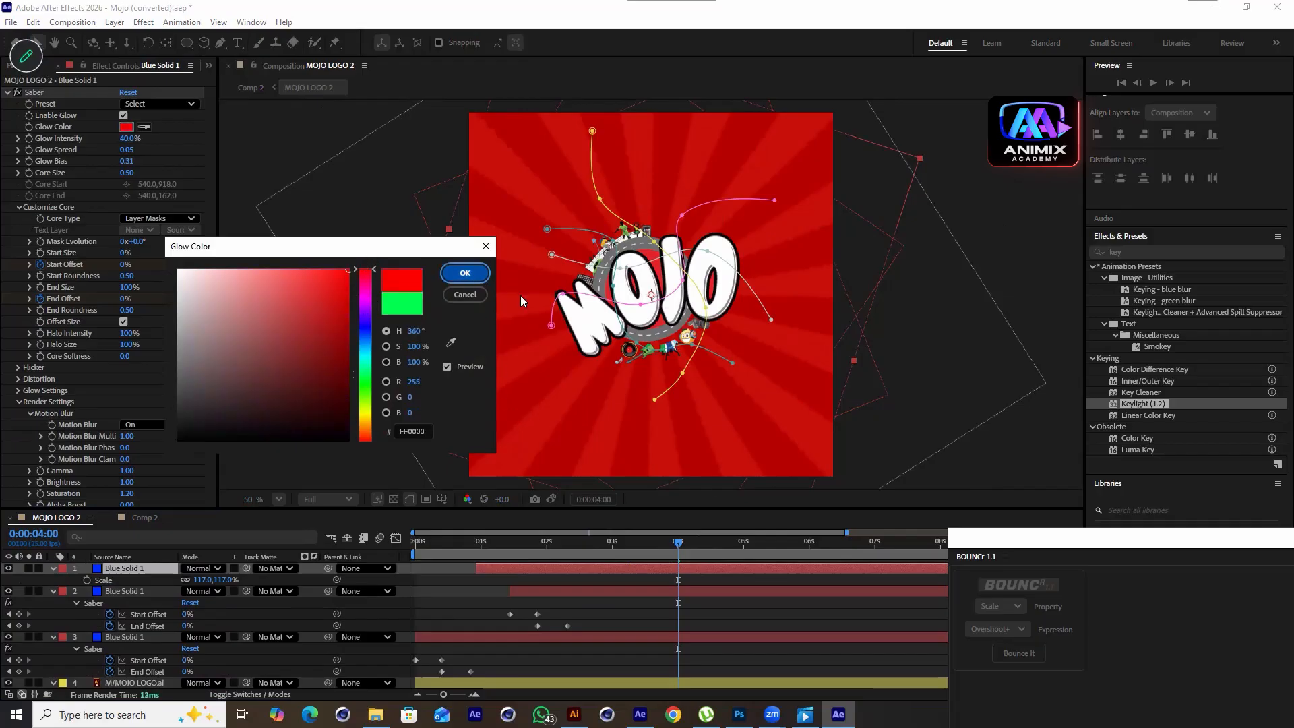
# Preview the red Saber glow from the start of the composition
pyautogui.moveTo(693, 542); pyautogui.dragTo(364, 592)
pyautogui.press('space')
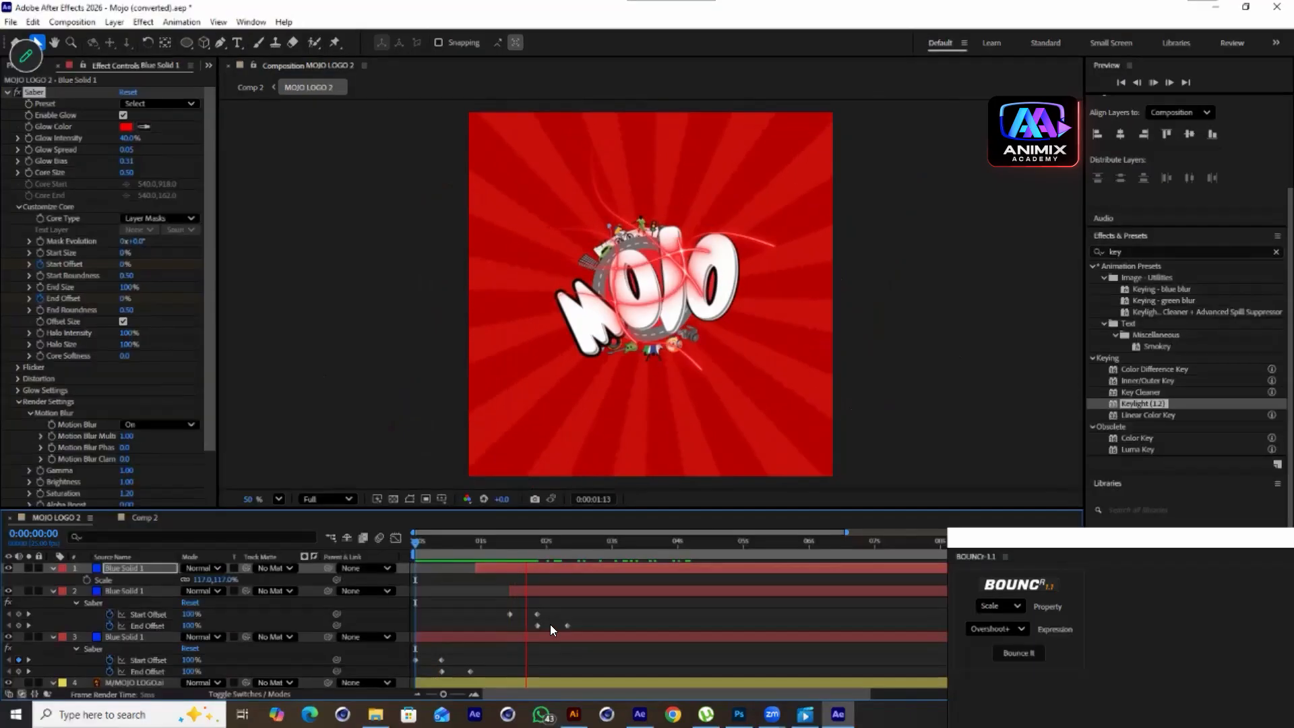
pyautogui.moveTo(600, 540); pyautogui.dragTo(583, 545)
# Change the top Blue Solid 1 layer's Saber Glow Color to blue and preview the result
pyautogui.click(127, 126)
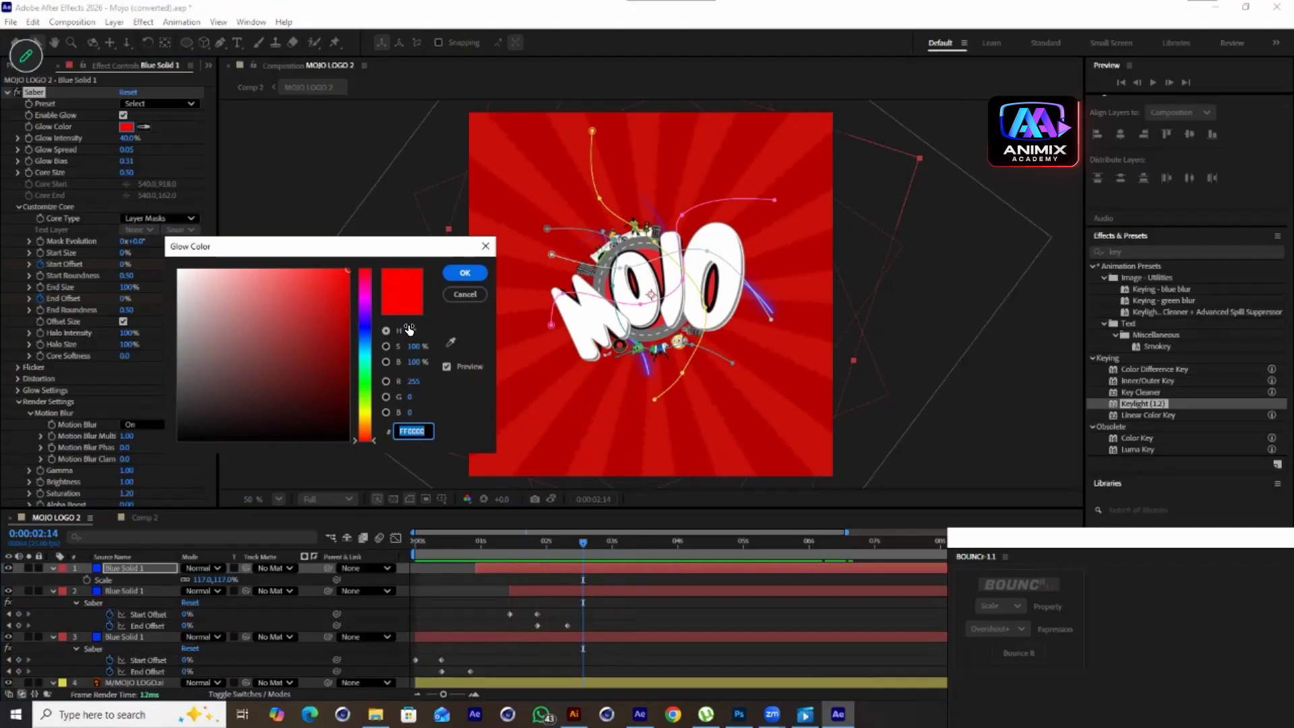
pyautogui.moveTo(368, 319); pyautogui.dragTo(368, 326)
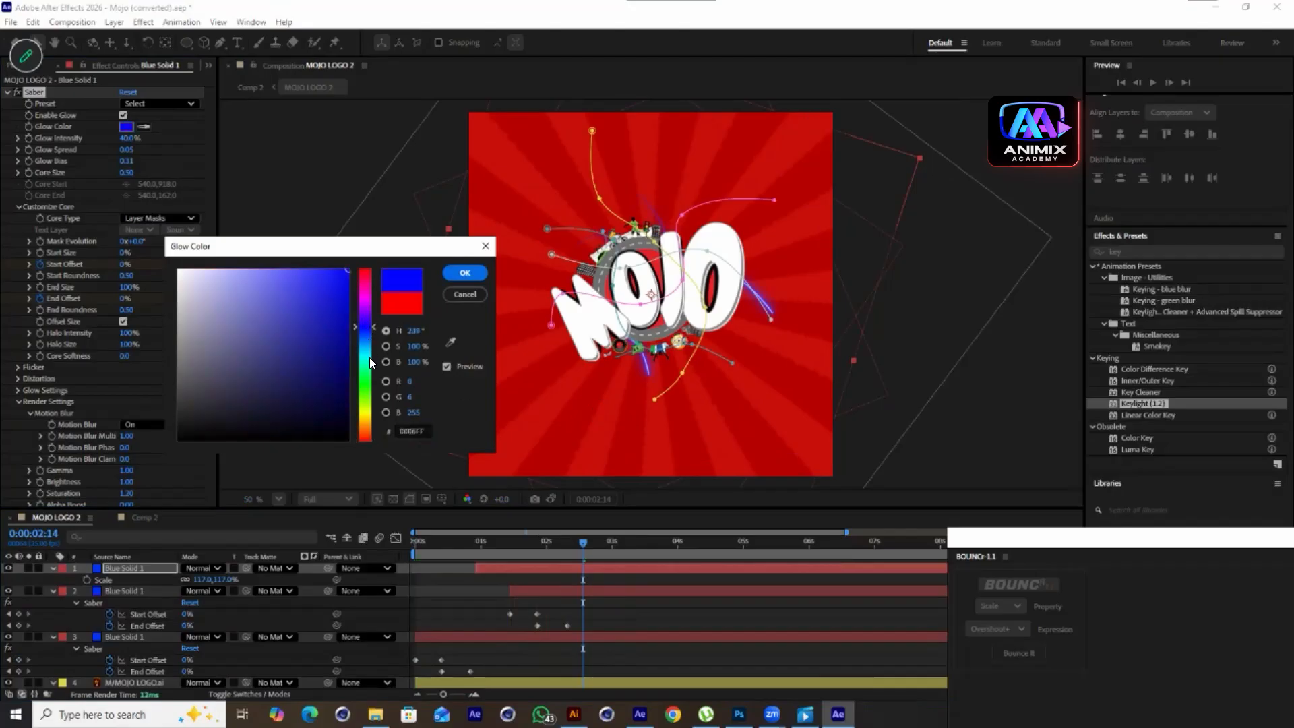
pyautogui.click(465, 272)
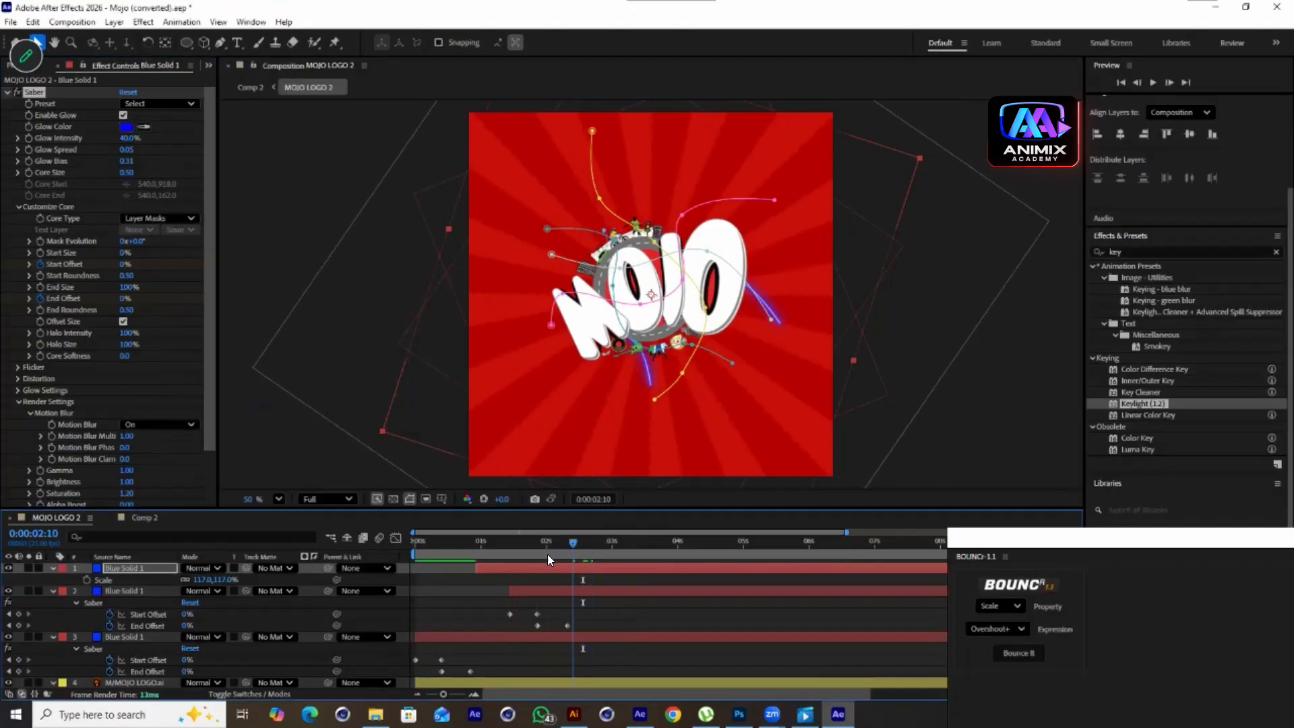
pyautogui.moveTo(548, 554); pyautogui.dragTo(527, 558)
pyautogui.press('space')
# Delete Mask 4 and Mask 3 from the top Blue Solid 1 layer
pyautogui.click(51, 568)
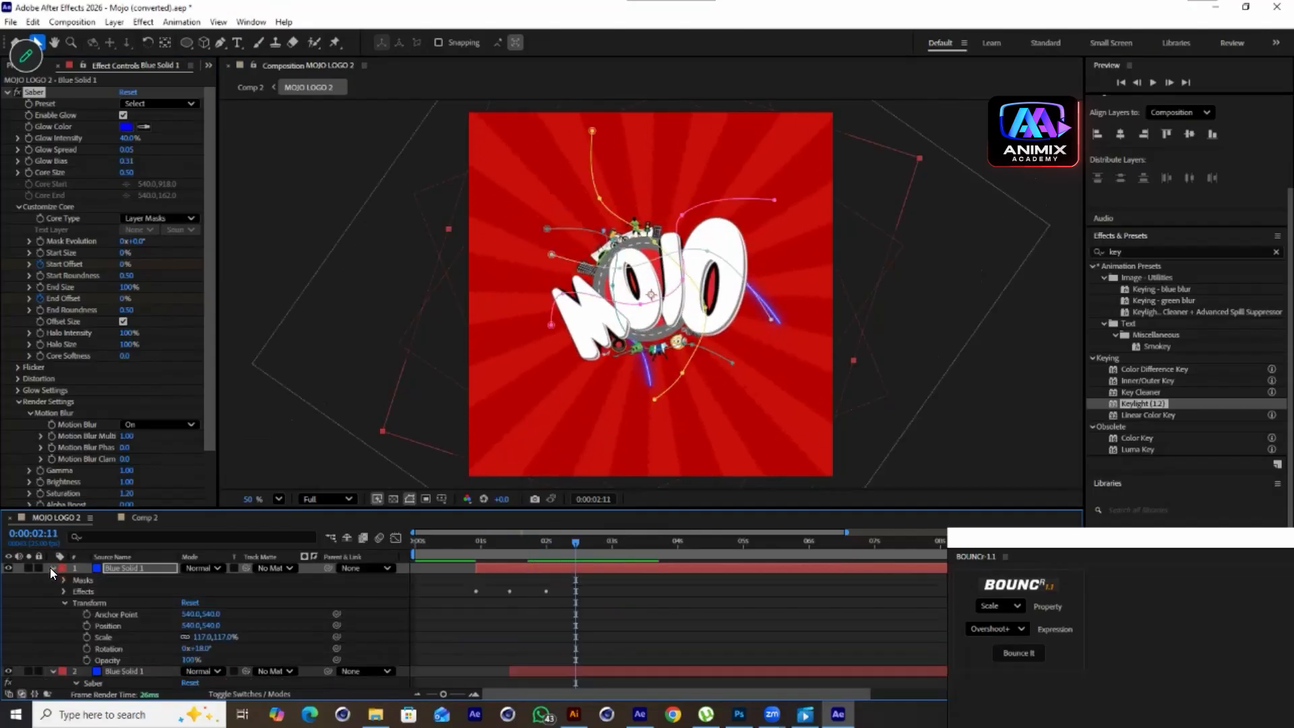
pyautogui.click(63, 580)
pyautogui.click(105, 625)
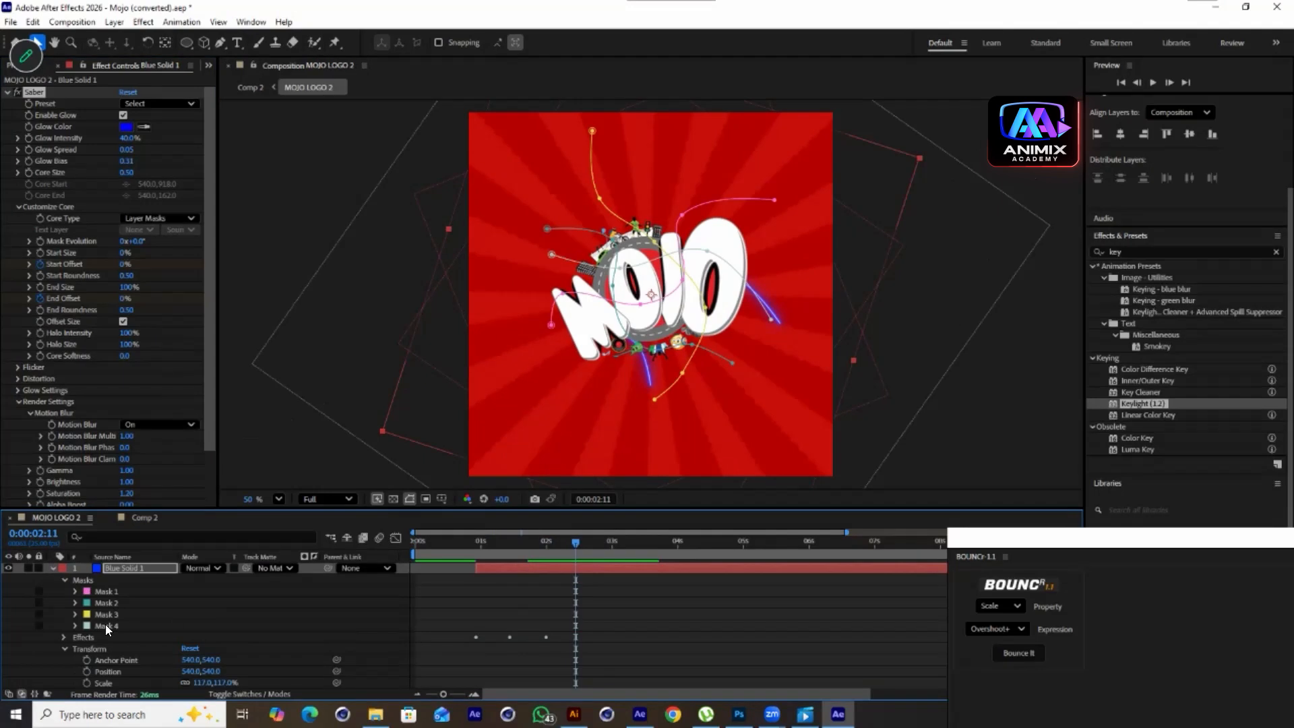
pyautogui.press('Delete')
pyautogui.click(105, 614)
pyautogui.press('Delete')
# Preview the Saber animation in MOJO LOGO 2 and in Comp 2 from the start
pyautogui.moveTo(579, 543); pyautogui.dragTo(506, 560)
pyautogui.press('space')
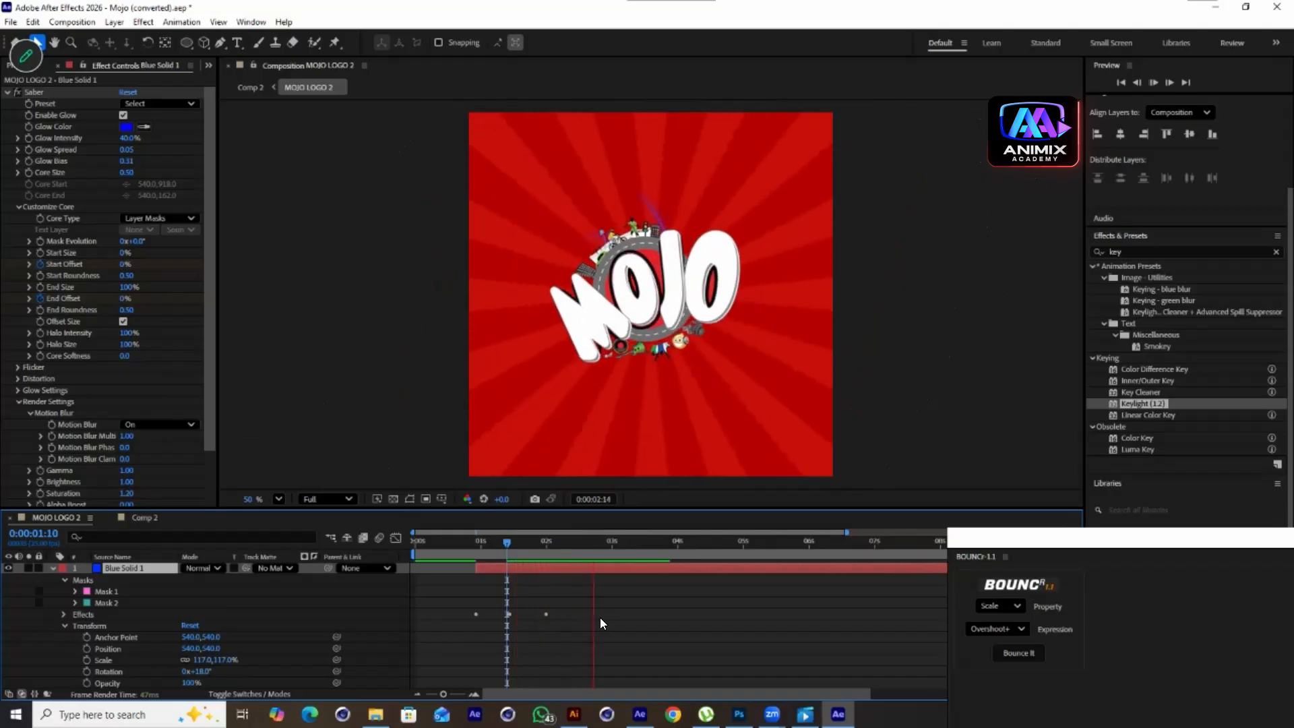
pyautogui.press('space')
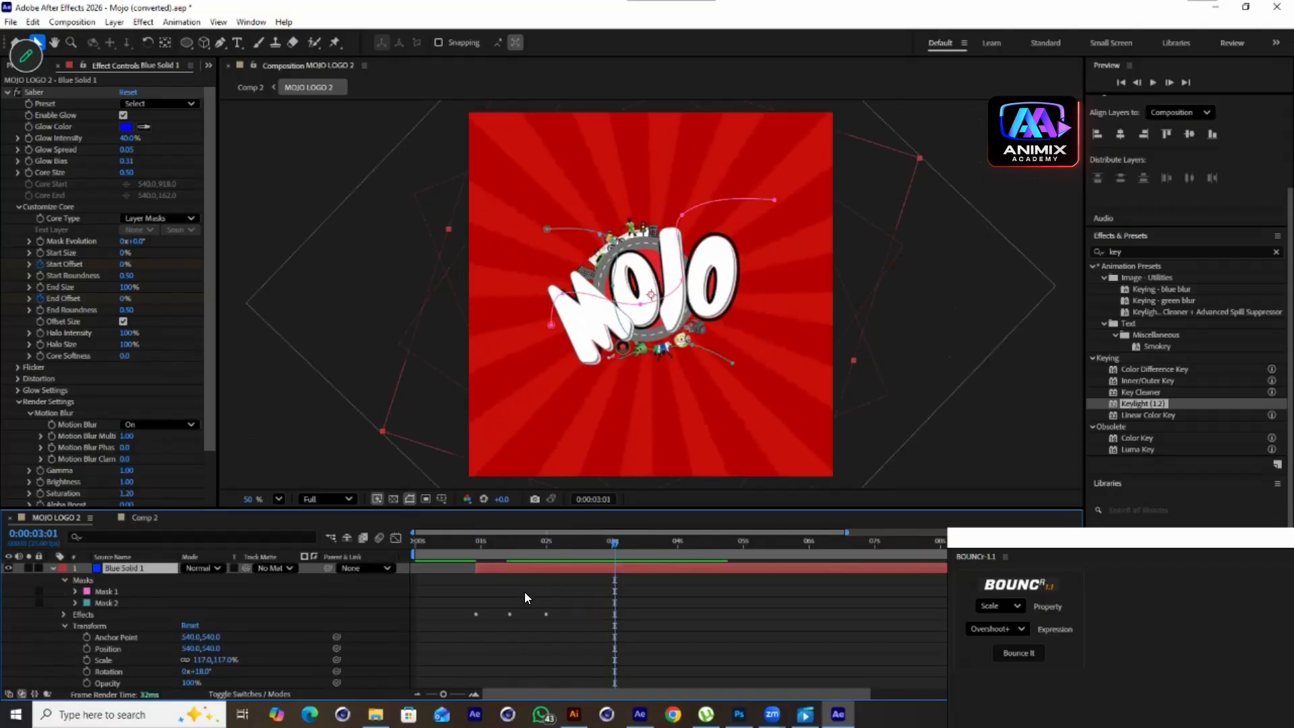
pyautogui.click(141, 517)
pyautogui.press('Home')
pyautogui.press('space')
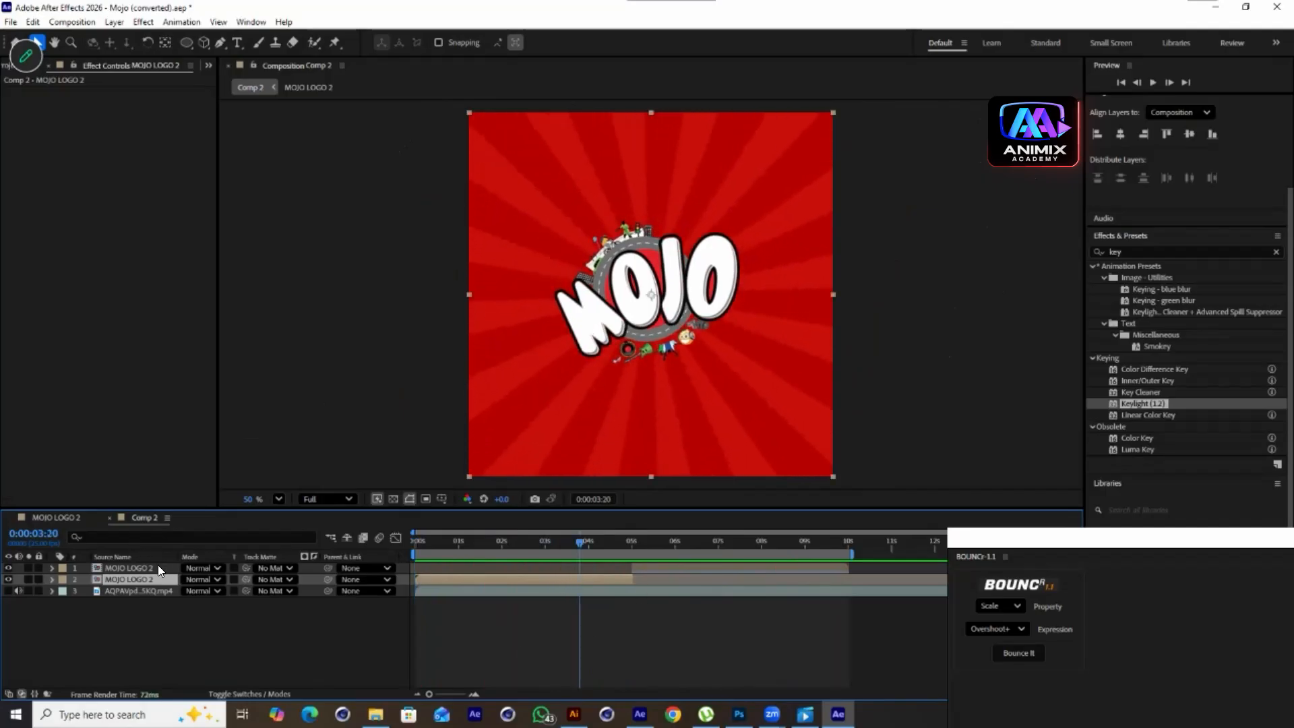
pyautogui.click(81, 519)
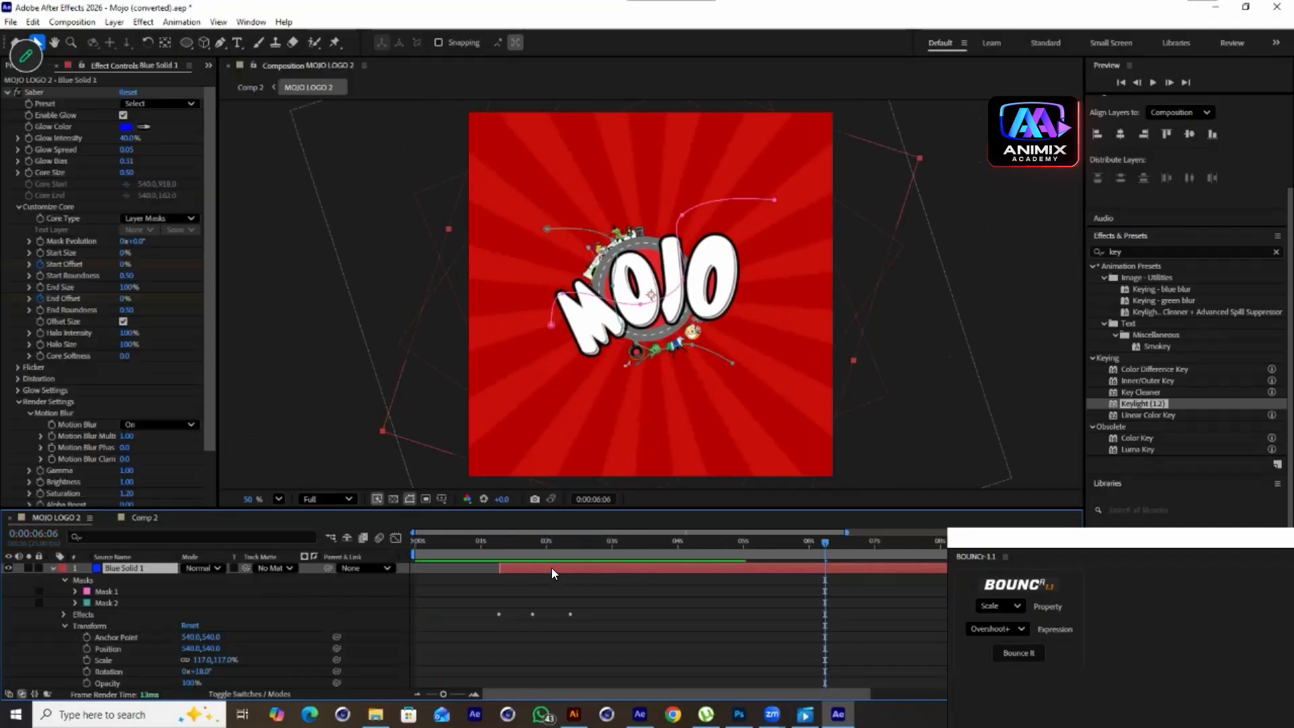
# Set the top Blue Solid 1 layer's Rotation to about -180° at 1:21
pyautogui.moveTo(664, 549); pyautogui.dragTo(537, 573)
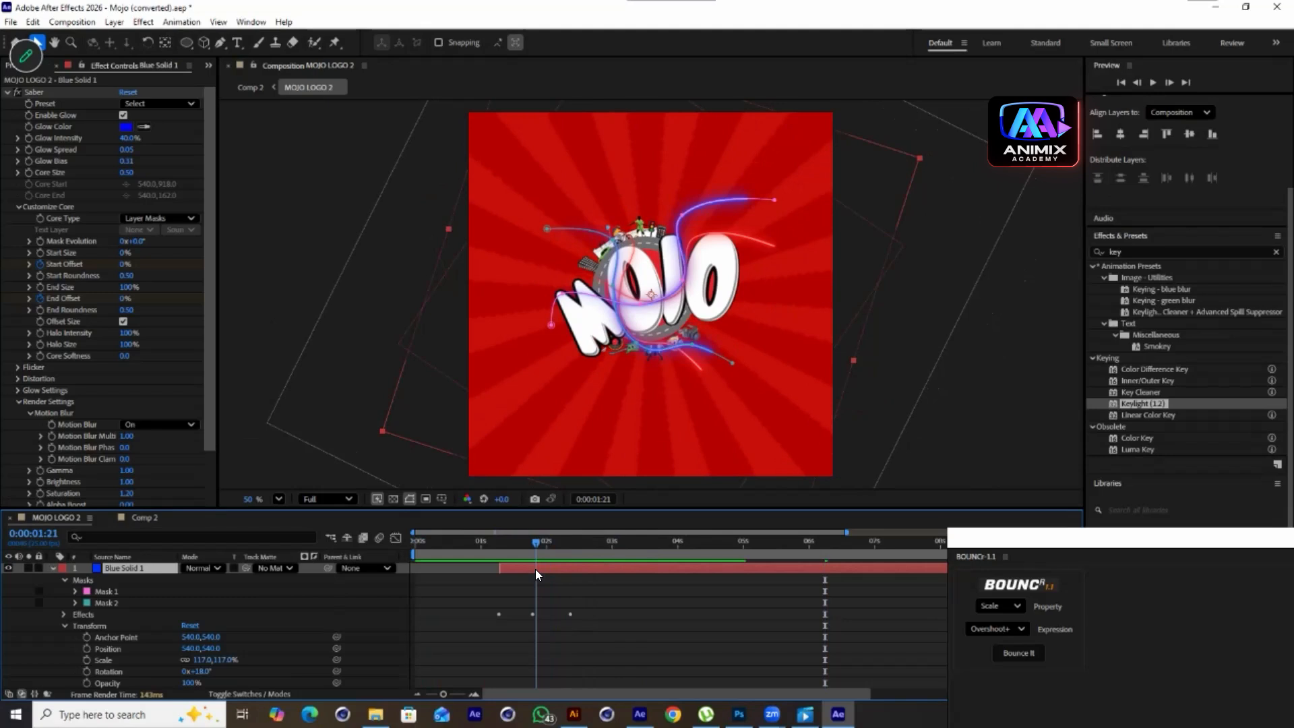
pyautogui.press('u')
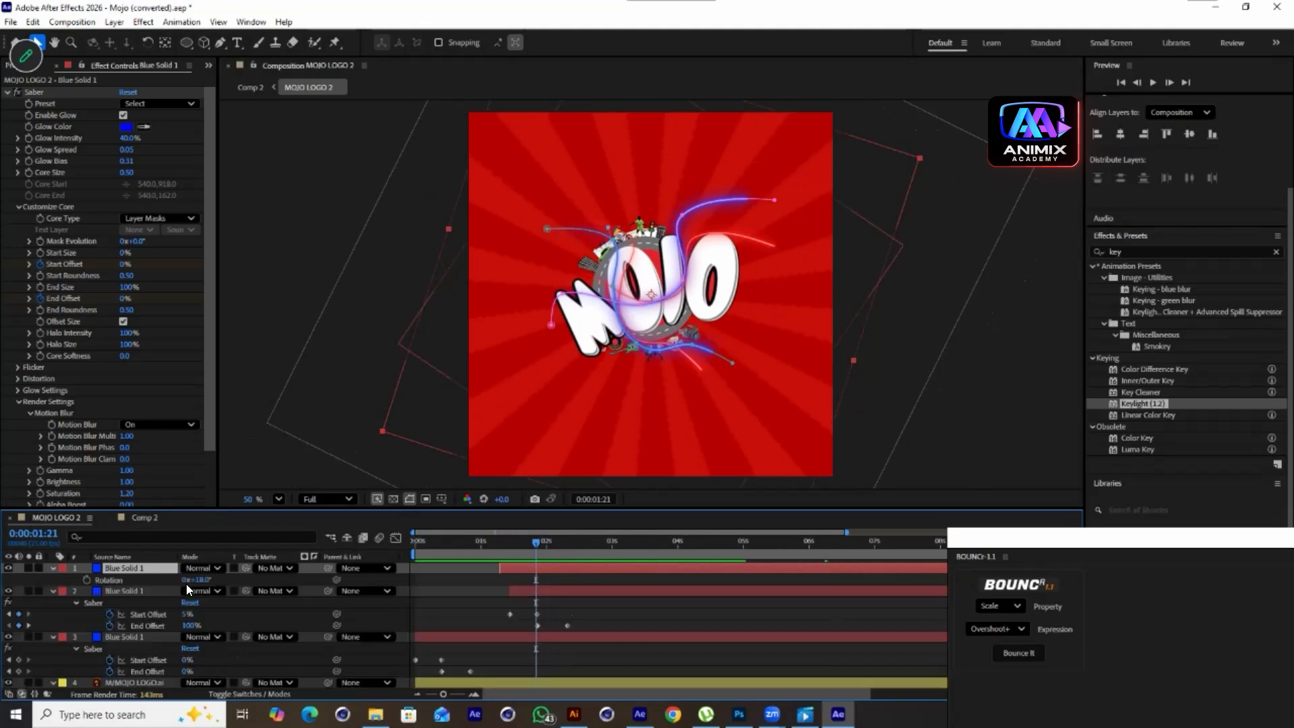
pyautogui.moveTo(205, 578); pyautogui.dragTo(290, 556)
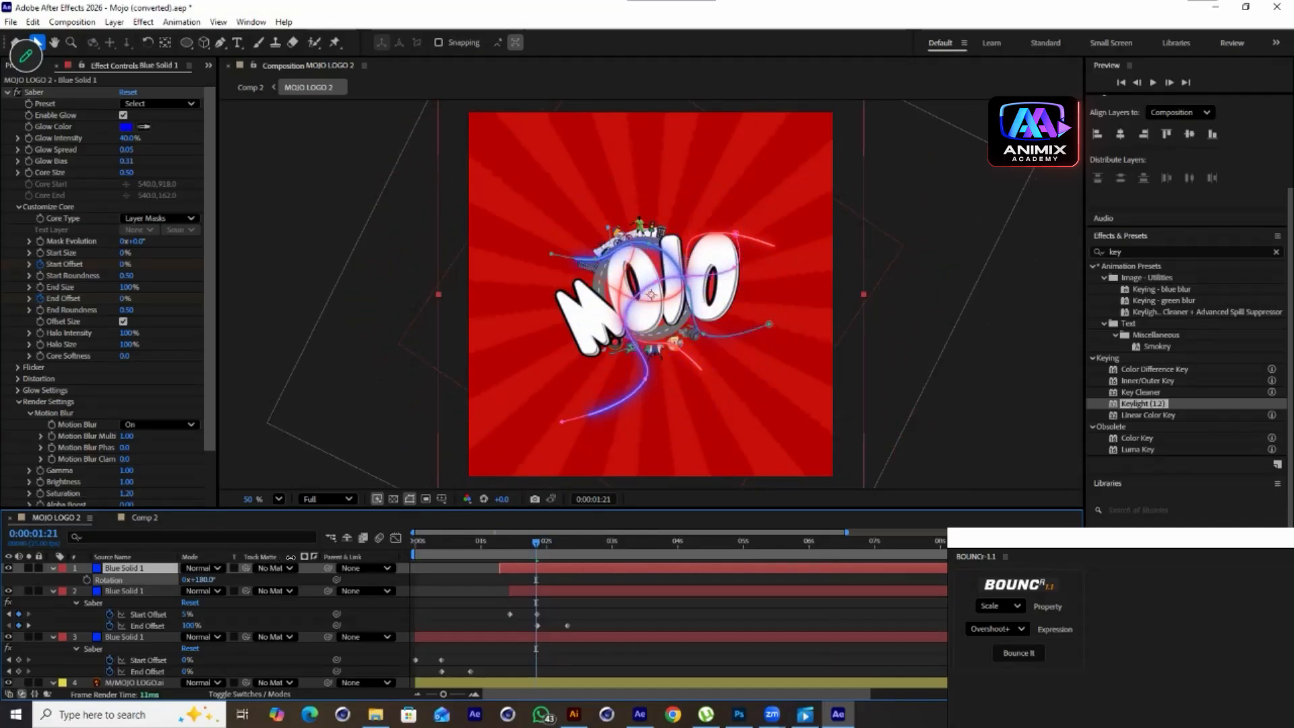
# Shift the second Blue Solid 1 layer slightly later in time and preview the streaks
pyautogui.moveTo(515, 585); pyautogui.dragTo(495, 547)
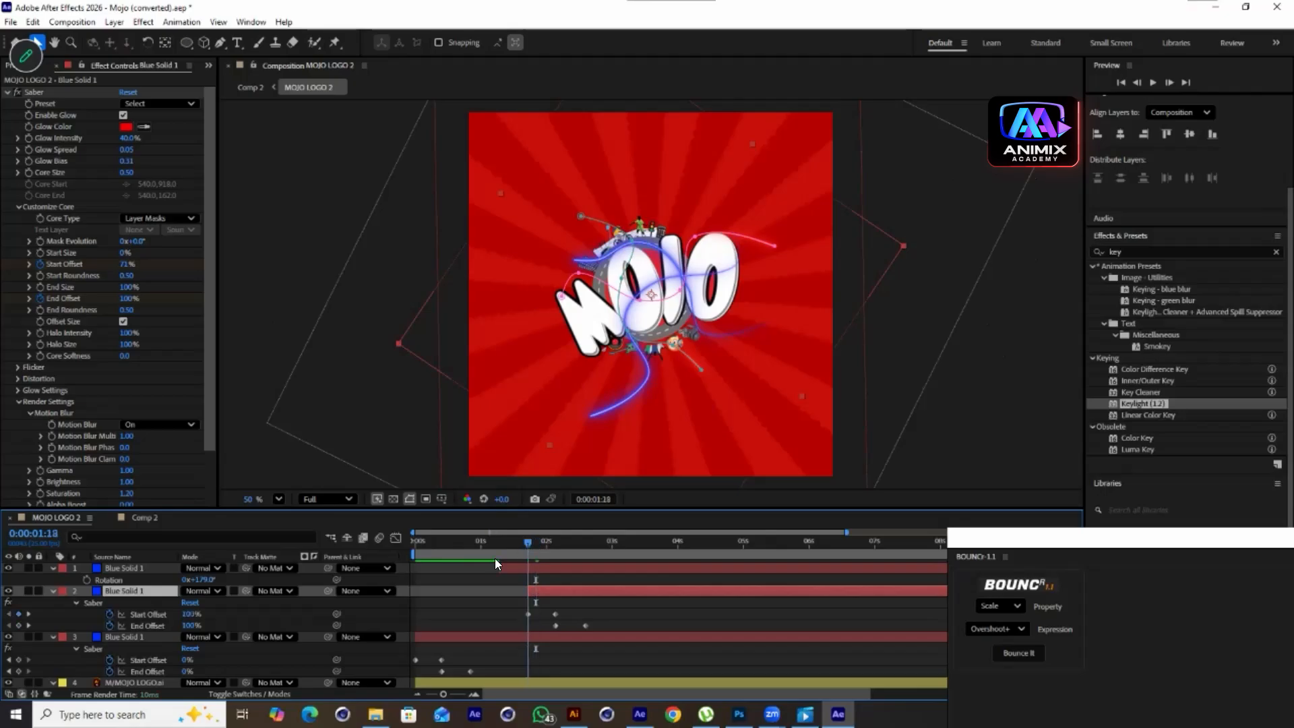
pyautogui.press('space')
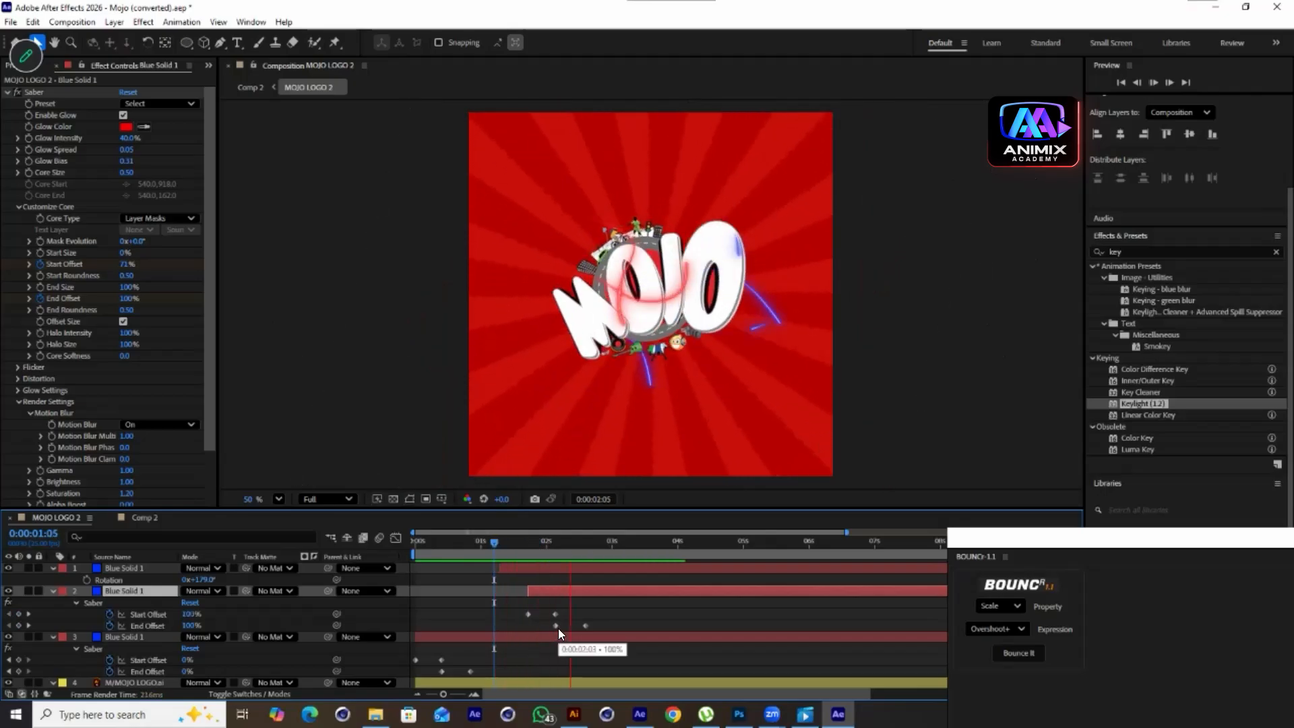
pyautogui.press('space')
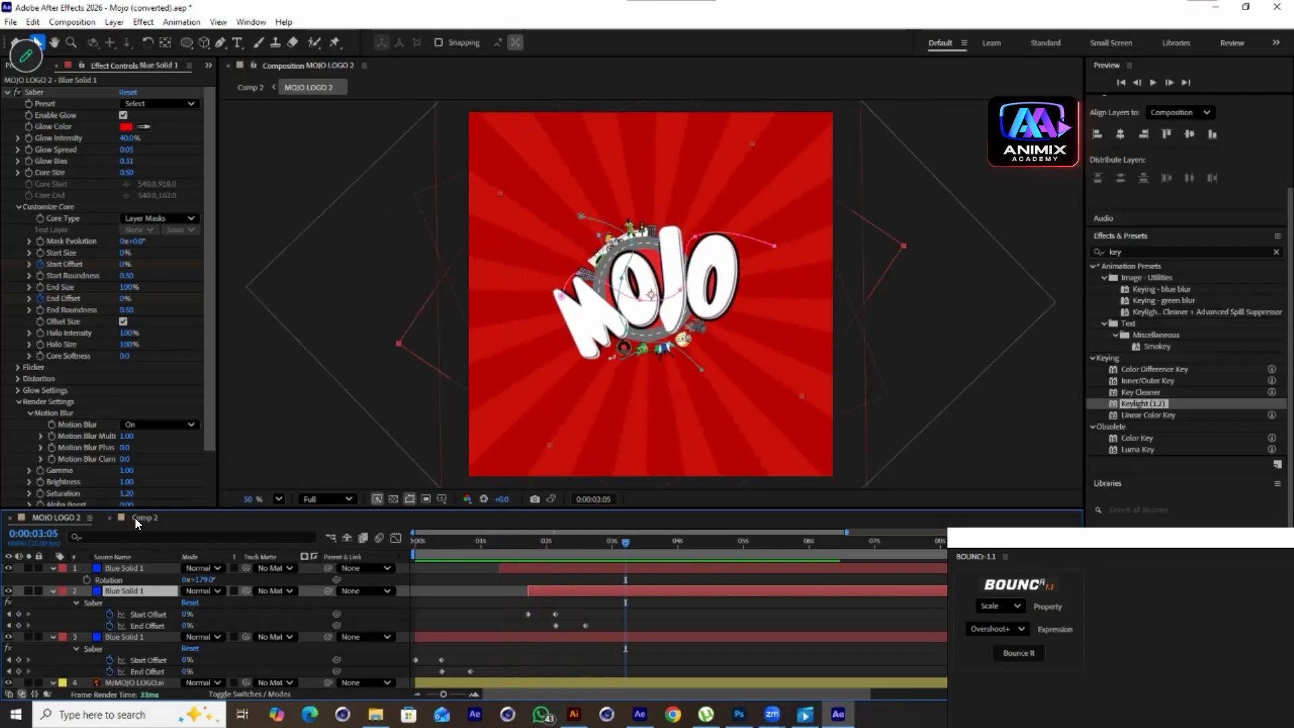
# Preview the full animation in Comp 2
pyautogui.click(138, 517)
pyautogui.moveTo(572, 539); pyautogui.dragTo(364, 554)
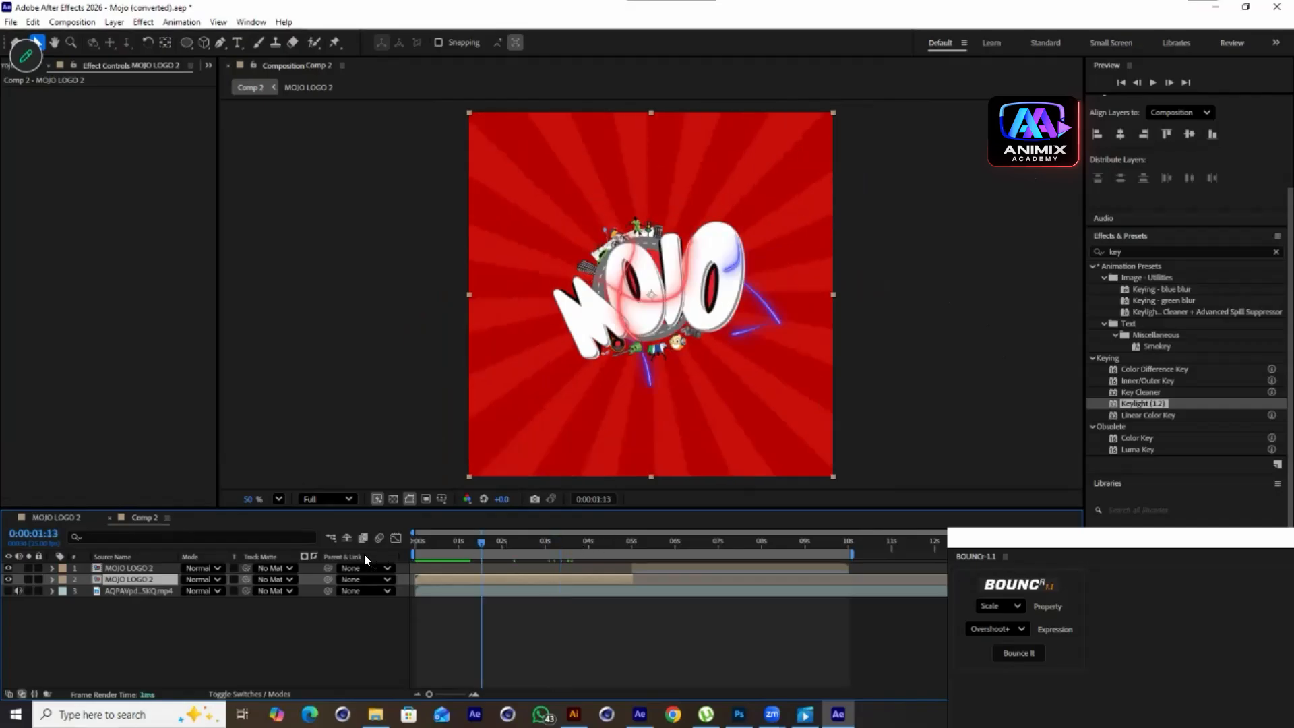
pyautogui.press('space')
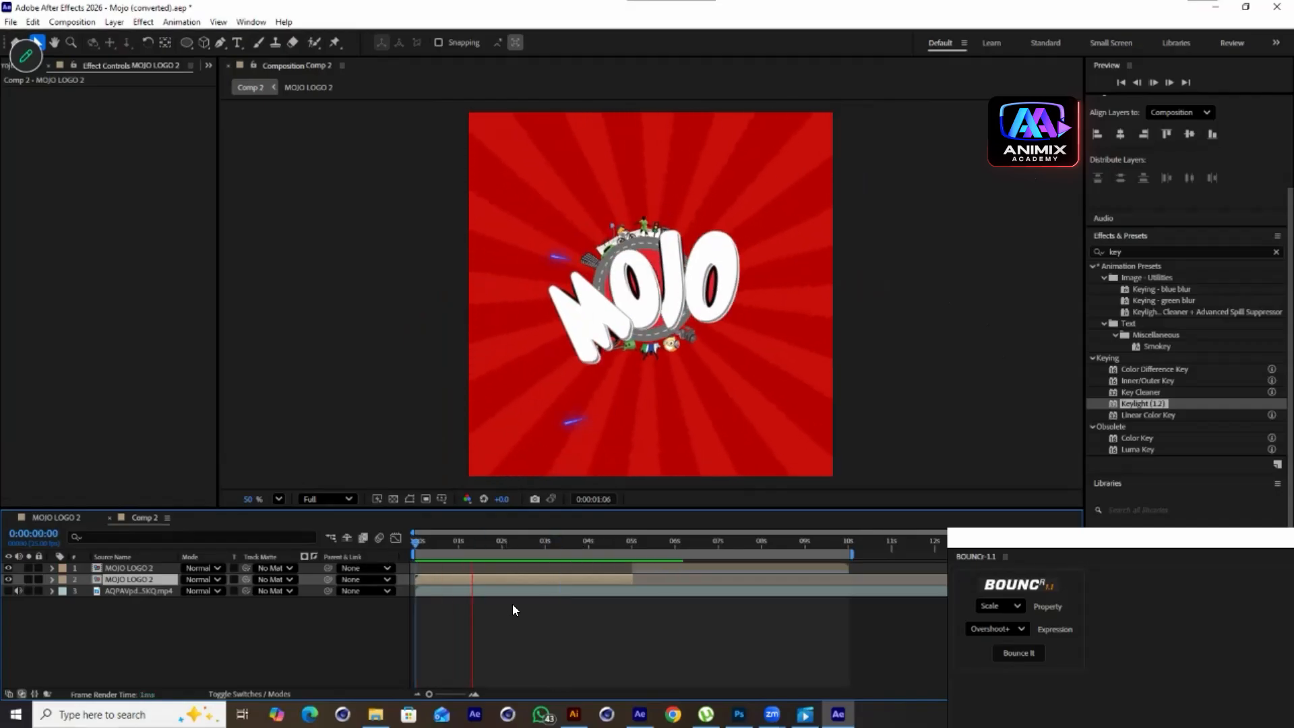
pyautogui.press('space')
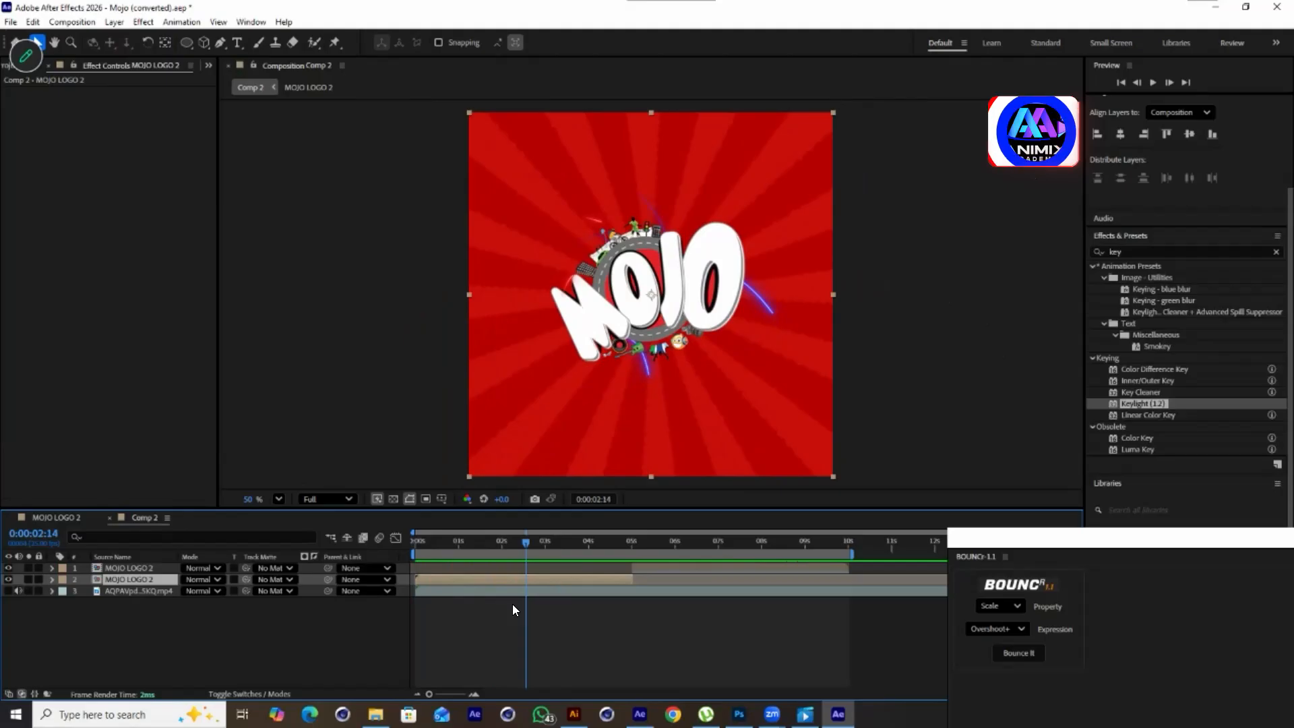
pyautogui.press('space')
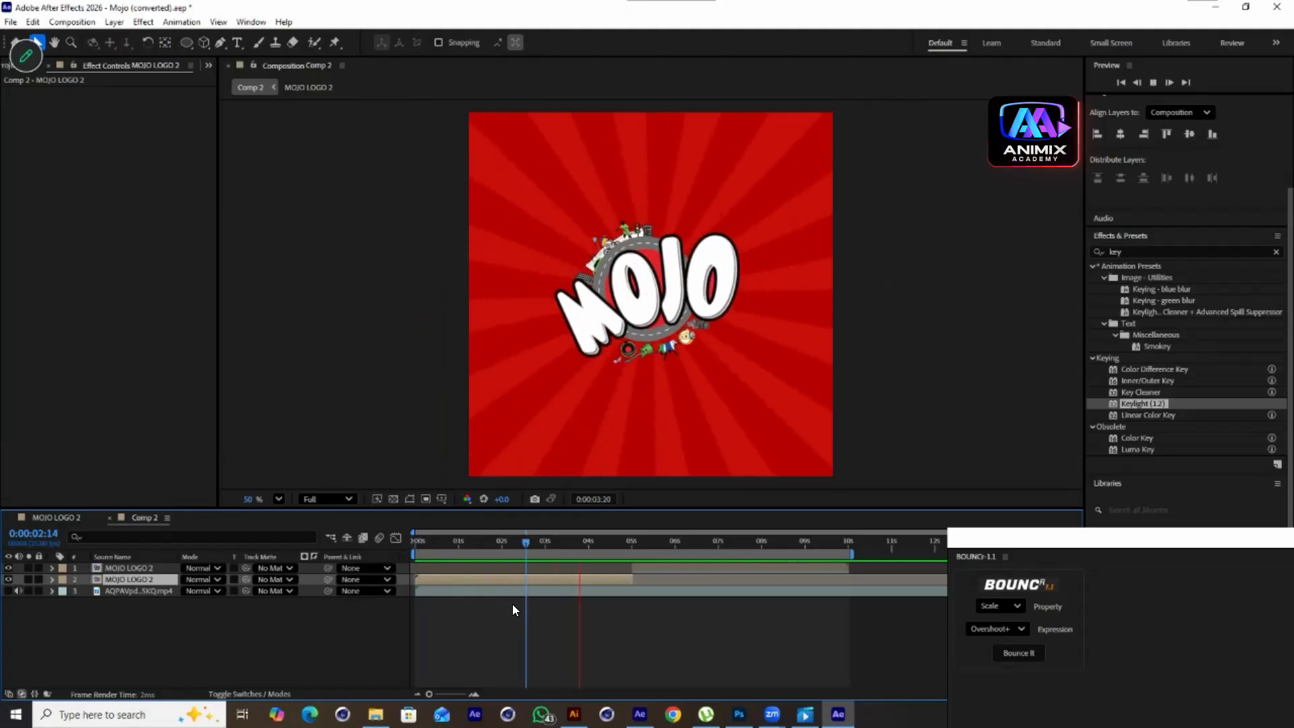
pyautogui.press('space')
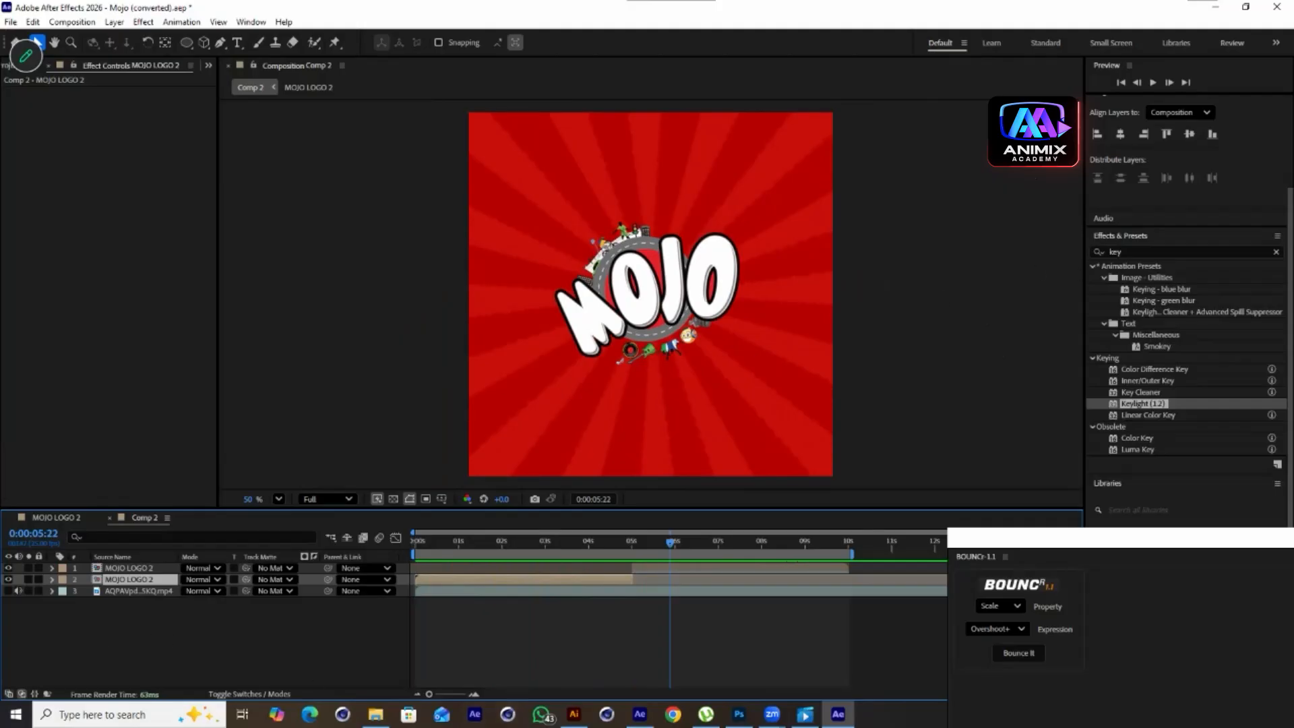
# Add a new Null Object to Comp 2
pyautogui.rightClick(105, 635)
pyautogui.moveTo(169, 473)
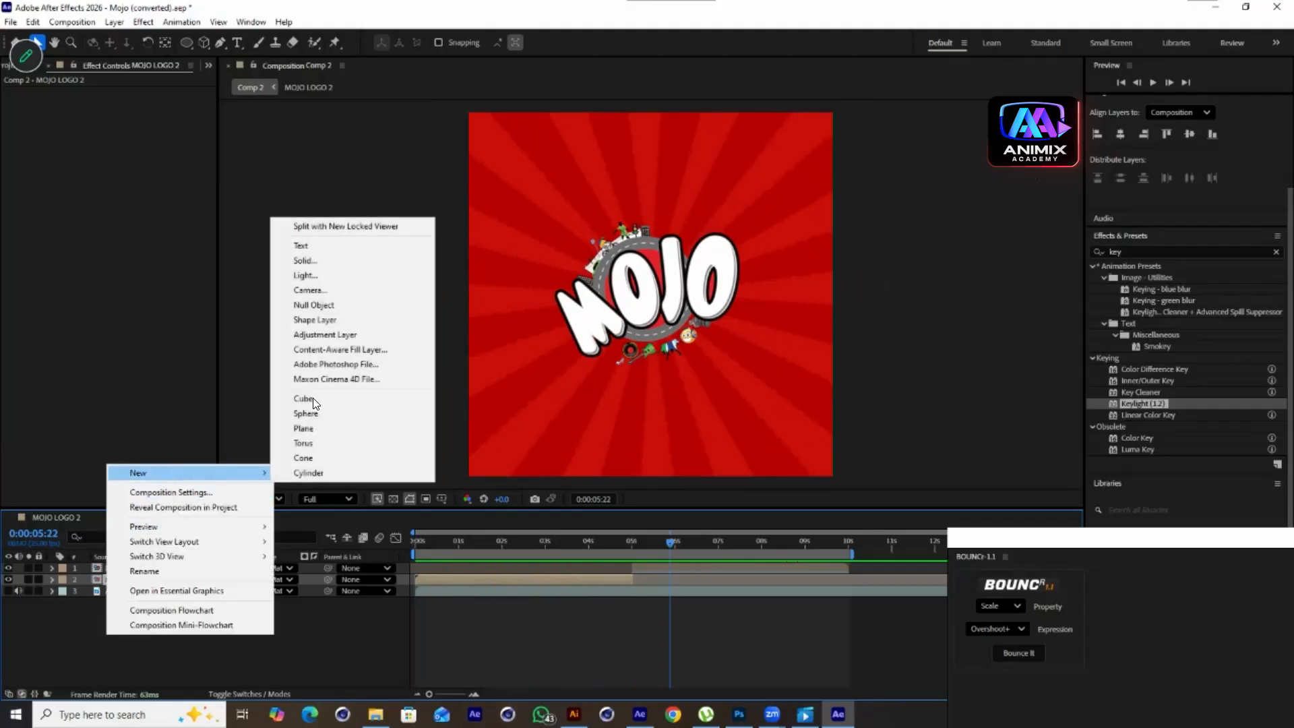
pyautogui.click(320, 305)
# Parent both MOJO LOGO 2 layers to Null 2 and preview
pyautogui.moveTo(107, 569); pyautogui.dragTo(108, 570)
pyautogui.click(118, 579)
pyautogui.keyDown('shift'); pyautogui.click(127, 591); pyautogui.keyUp('shift')
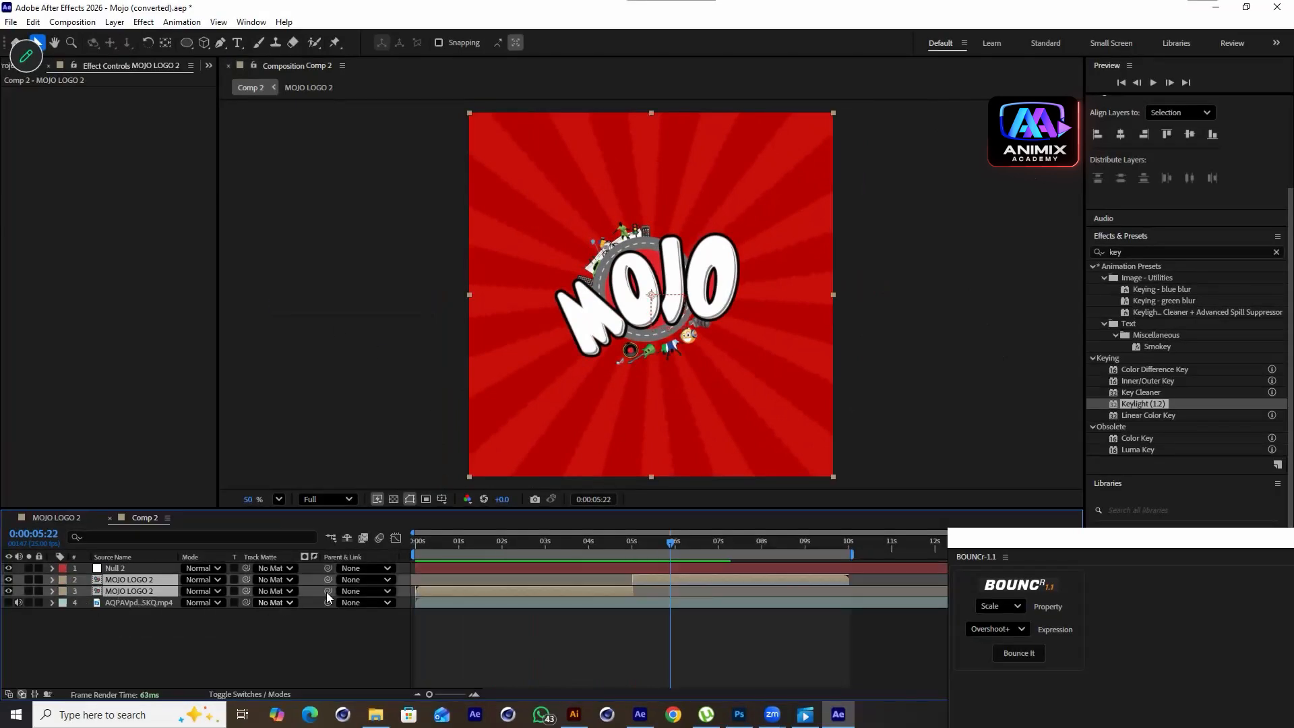
pyautogui.moveTo(86, 559); pyautogui.dragTo(109, 568)
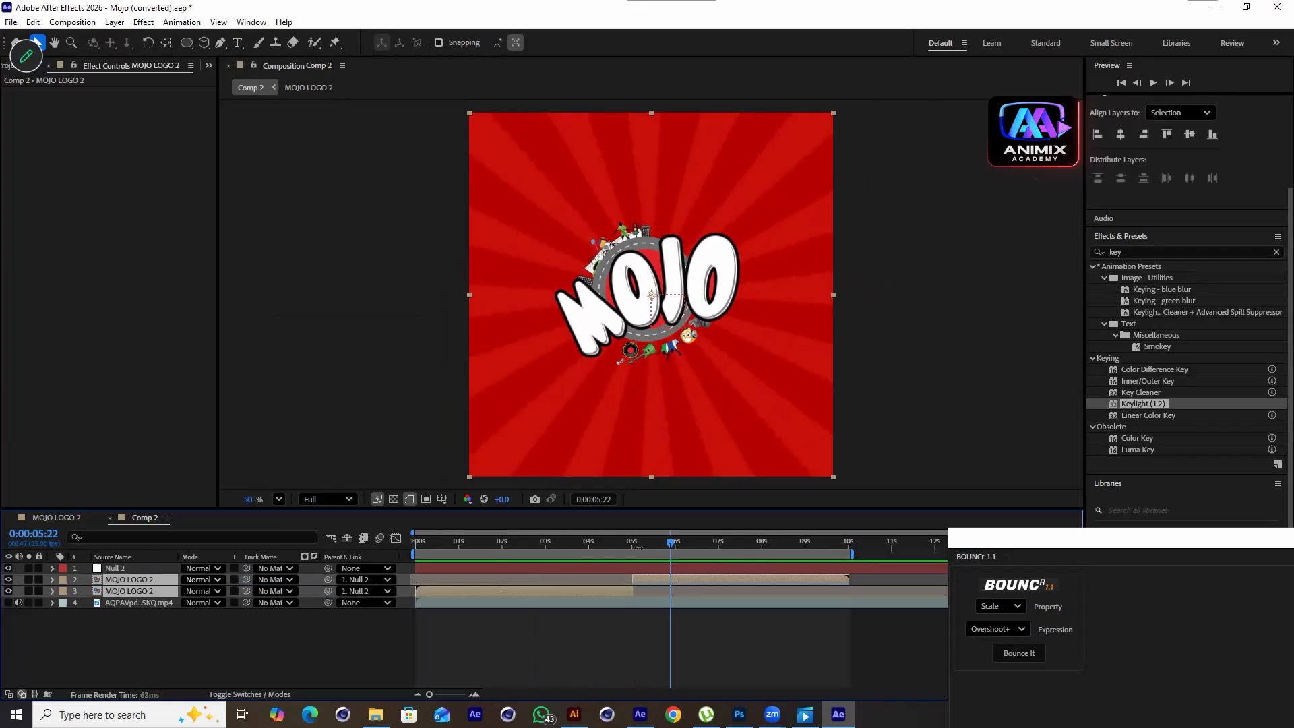
pyautogui.moveTo(656, 543); pyautogui.dragTo(392, 562)
pyautogui.press('space')
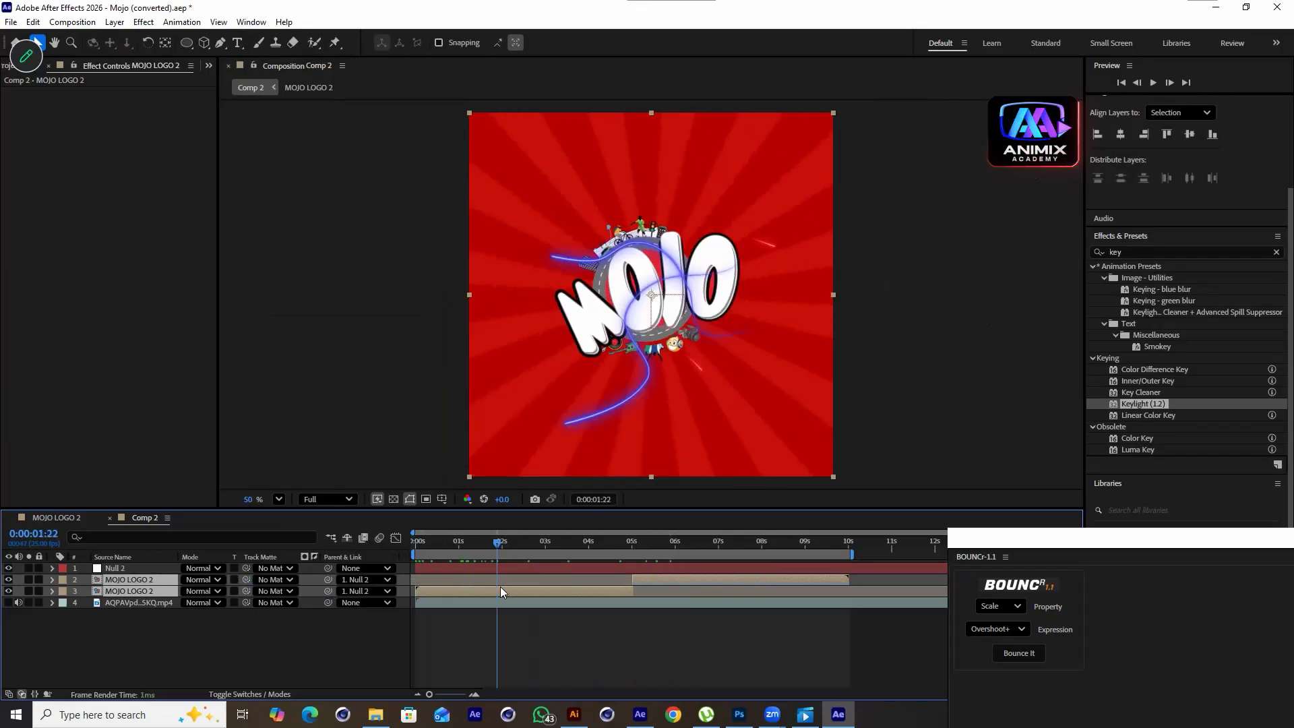
pyautogui.press('space')
# Keyframe Null 2's Scale from 0% at the start to 100% at about 23 frames
pyautogui.click(107, 568)
pyautogui.press('s')
pyautogui.click(87, 580)
pyautogui.moveTo(500, 541)
pyautogui.mouseDown()
pyautogui.moveTo(531, 543)
pyautogui.moveTo(495, 559)
pyautogui.mouseUp()
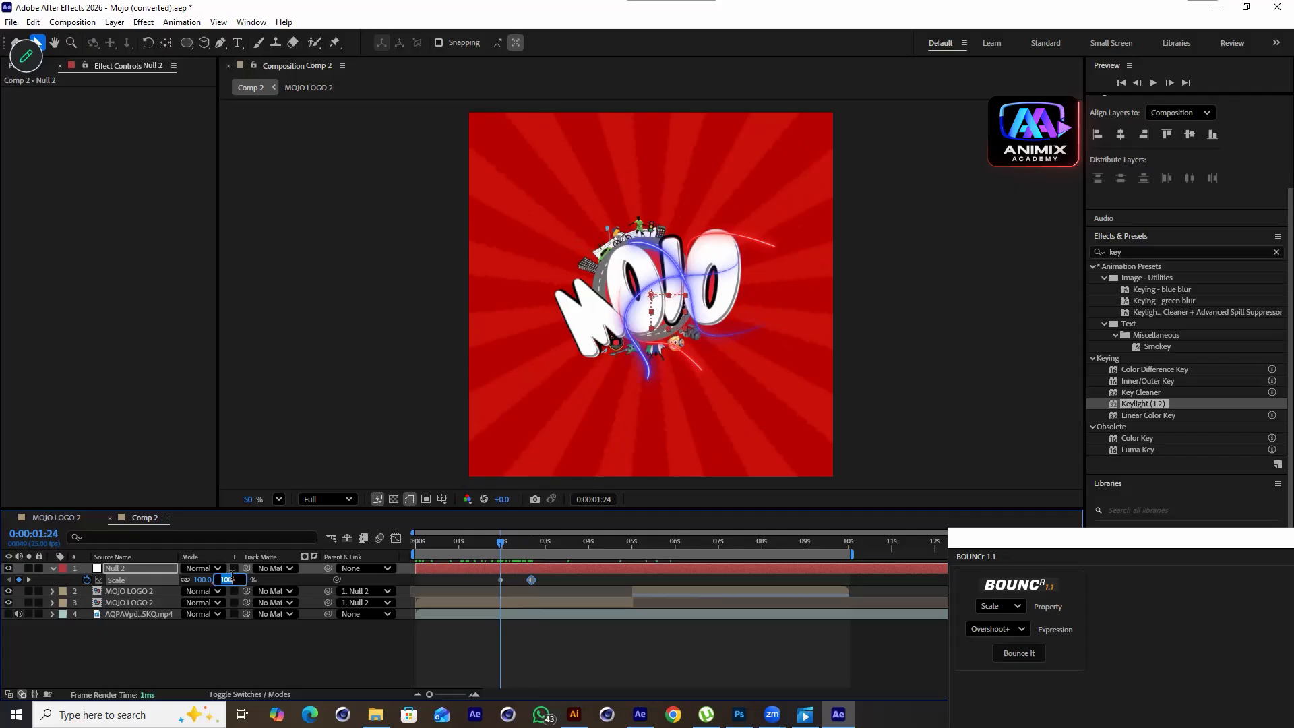
pyautogui.press('Return')
pyautogui.moveTo(544, 578); pyautogui.dragTo(455, 583)
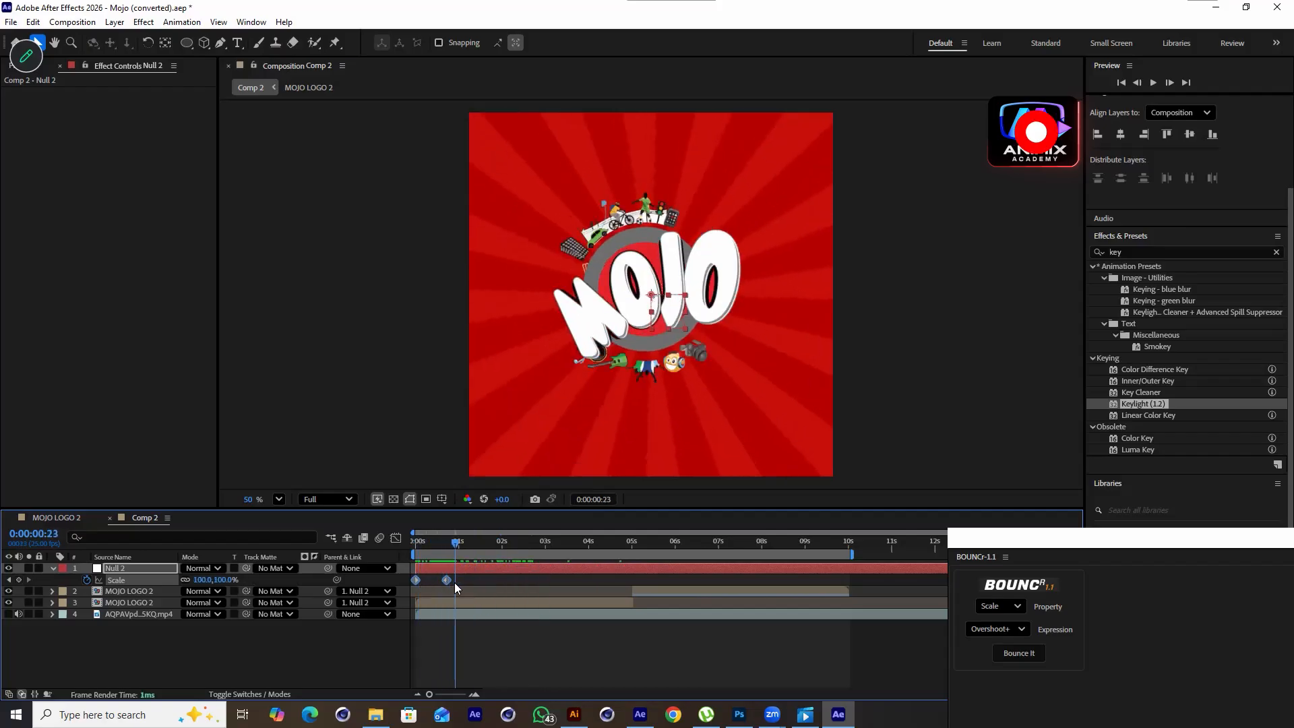
# Move the Deep Red Solid 2 background layer out of MOJO LOGO 2 and into Comp 2
pyautogui.doubleClick(120, 600)
pyautogui.scroll(-5, 143, 640)
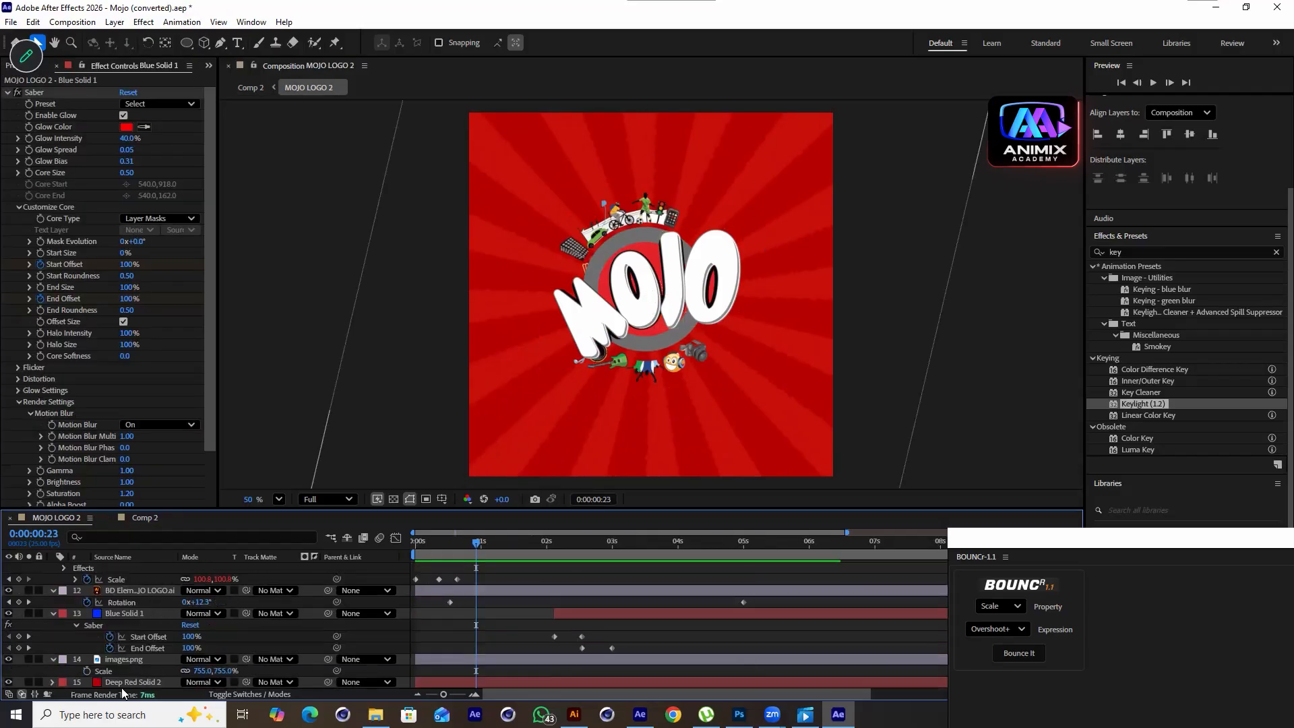
pyautogui.click(120, 682)
pyautogui.press('Delete')
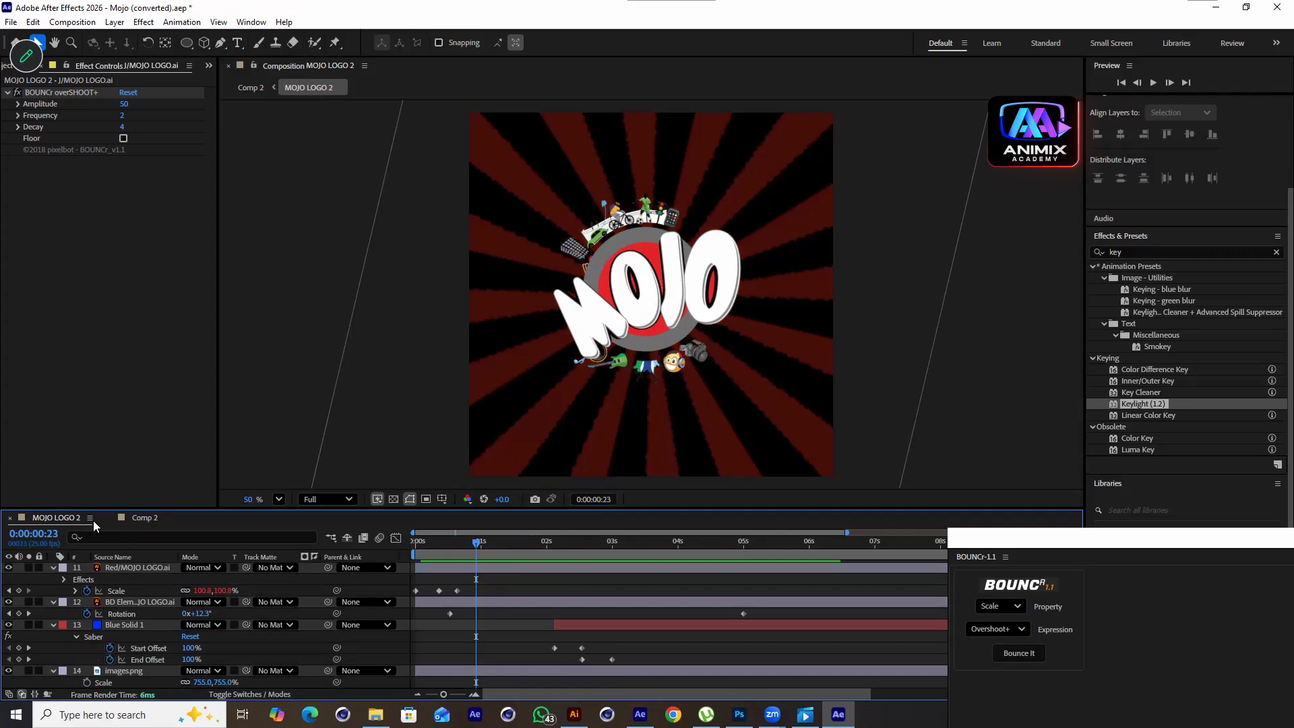
pyautogui.click(143, 519)
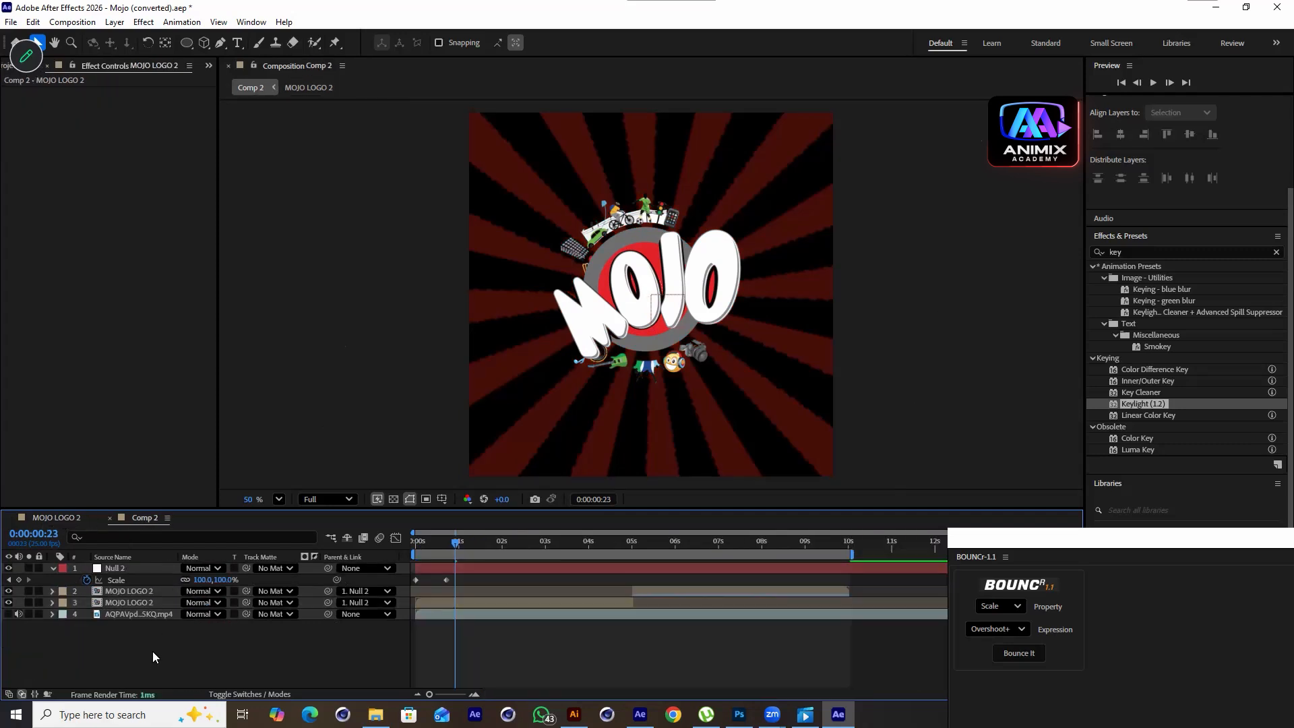
pyautogui.hotkey('ctrl', 'v')
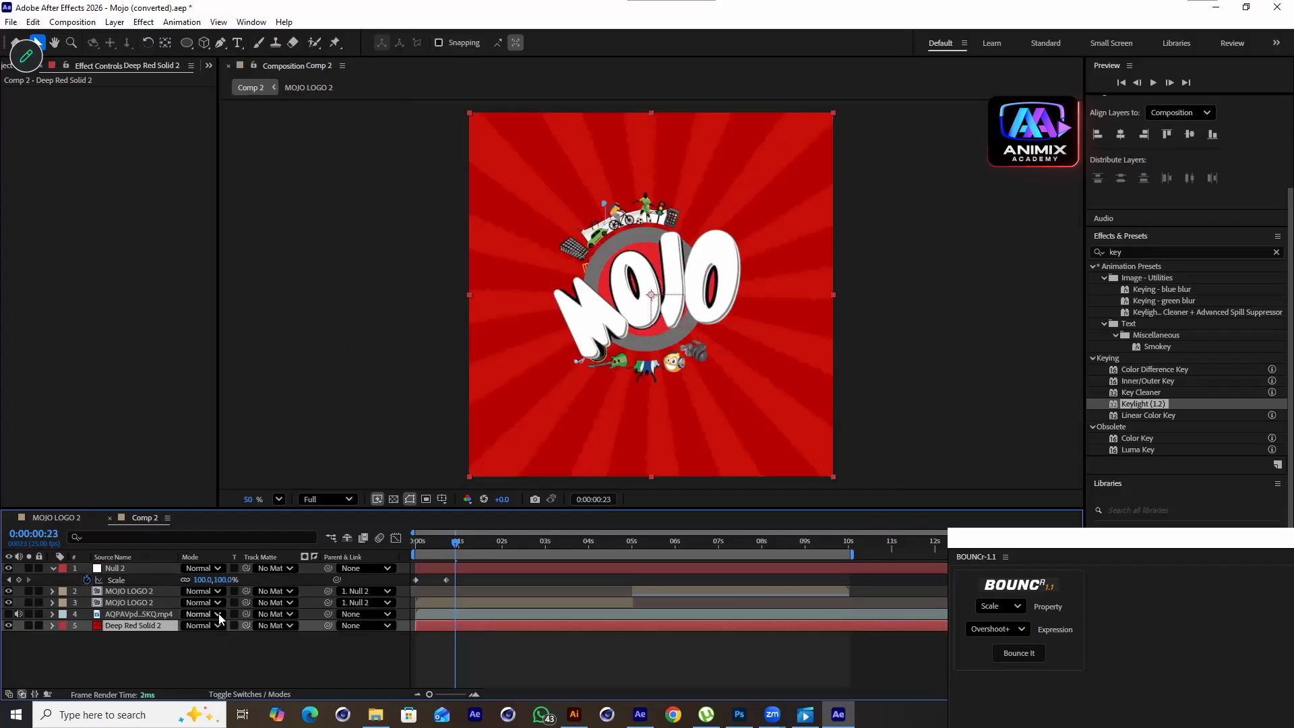
# Move the images.png sunburst layer out of MOJO LOGO 2 and paste it into Comp 2
pyautogui.doubleClick(139, 603)
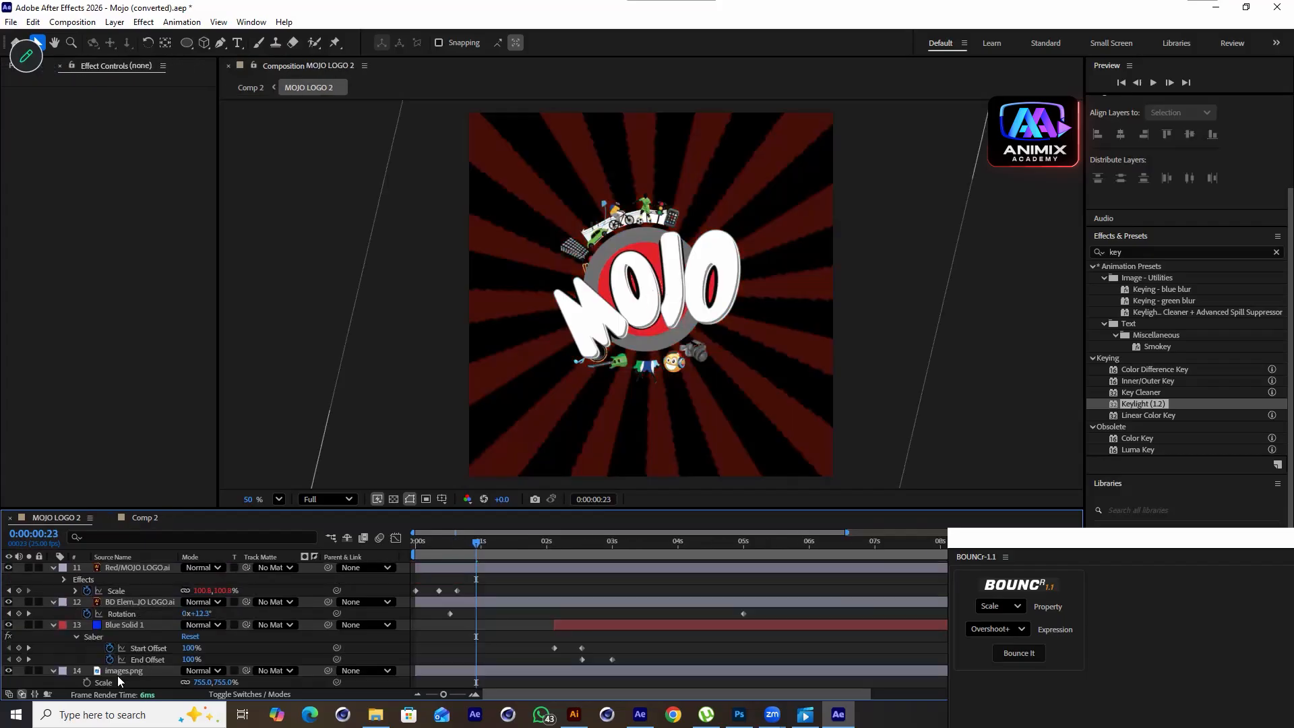
pyautogui.click(118, 671)
pyautogui.click(8, 671)
pyautogui.click(9, 670)
pyautogui.hotkey('ctrl', 'x')
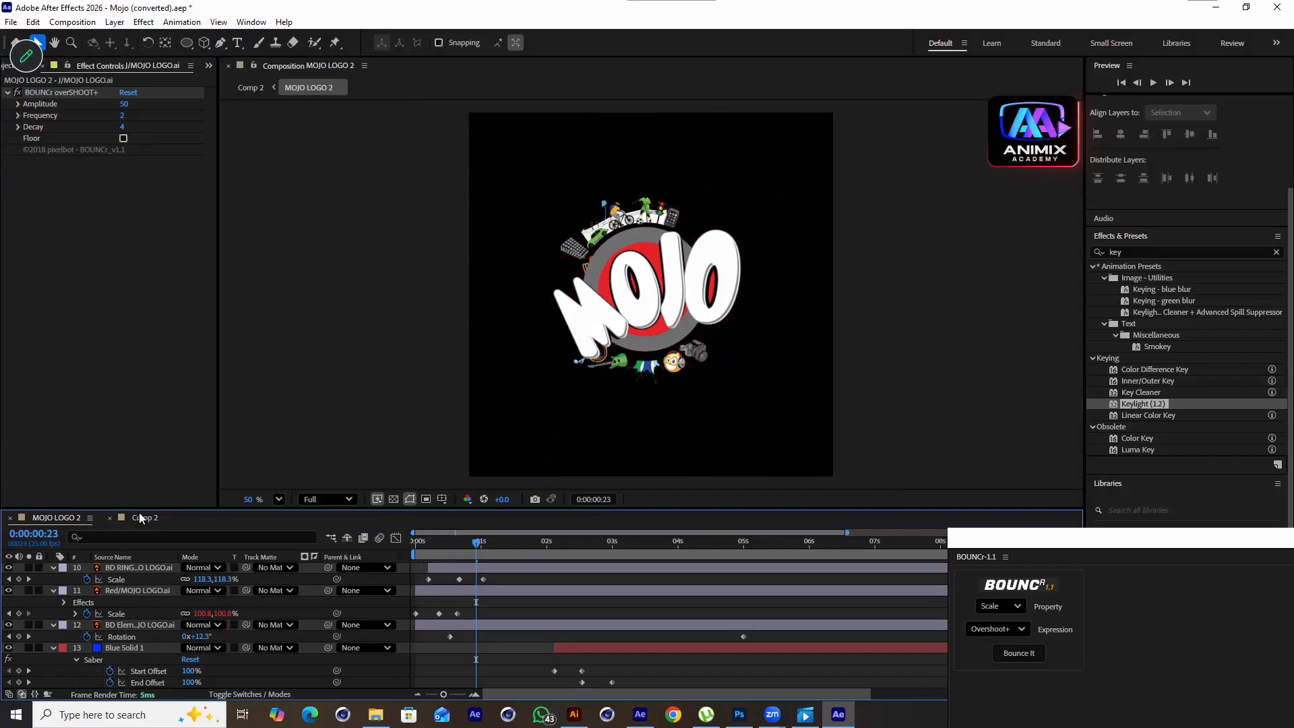
pyautogui.click(144, 518)
pyautogui.click(155, 667)
pyautogui.hotkey('ctrl', 'v')
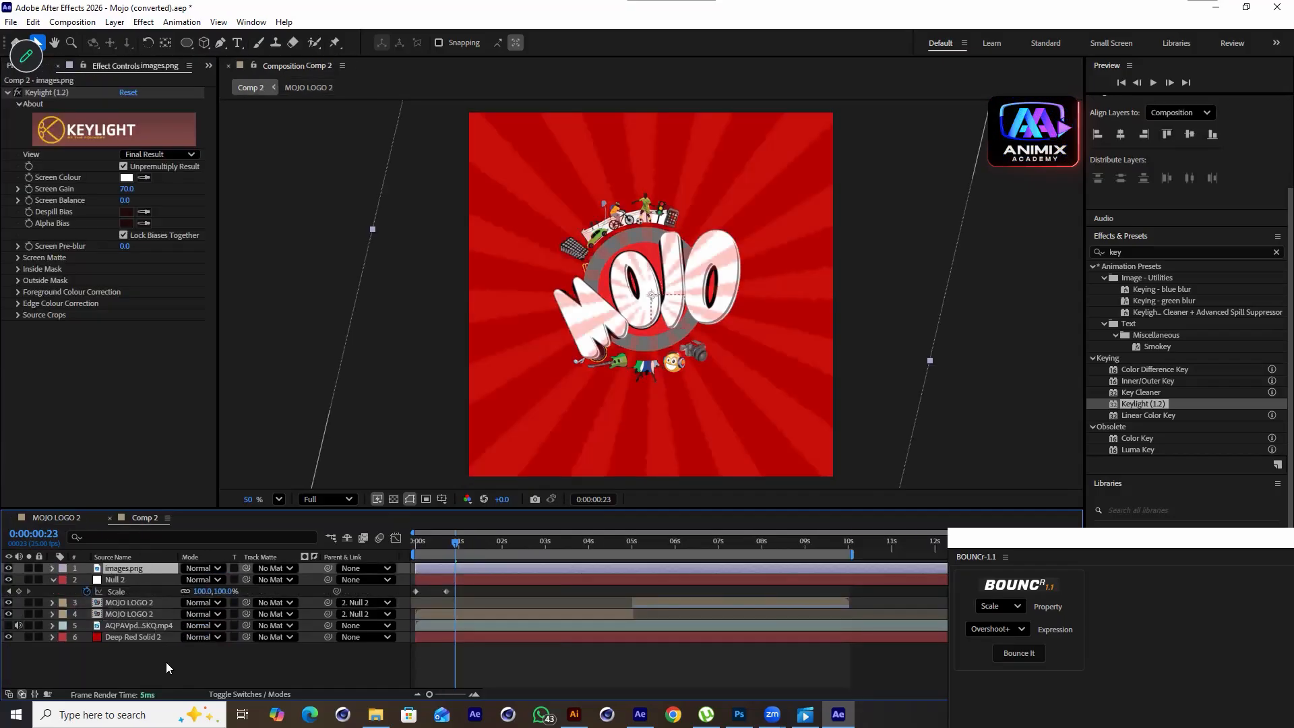
# Send images.png back four levels so it sits just above Deep Red Solid 2
pyautogui.hotkey('ctrl', '[')
pyautogui.hotkey('ctrl', '[')
pyautogui.hotkey('ctrl', '[')
pyautogui.hotkey('ctrl', '[')
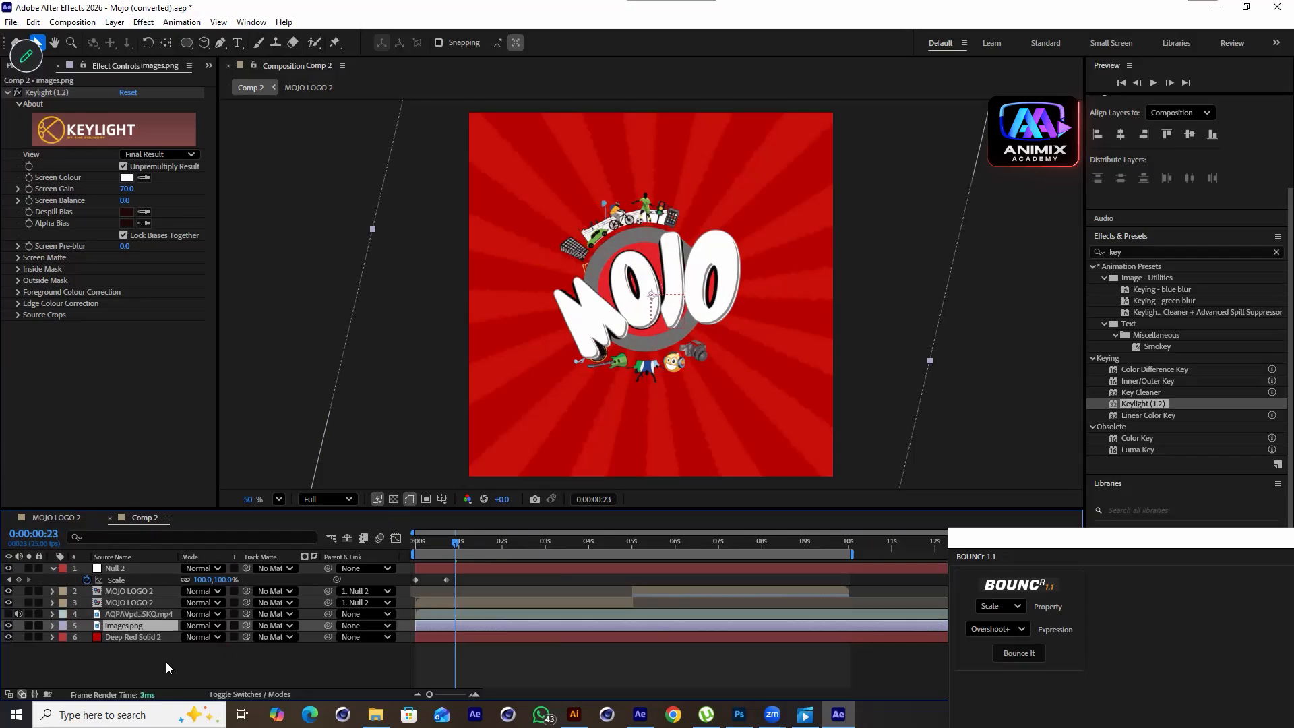
pyautogui.moveTo(454, 550); pyautogui.dragTo(397, 549)
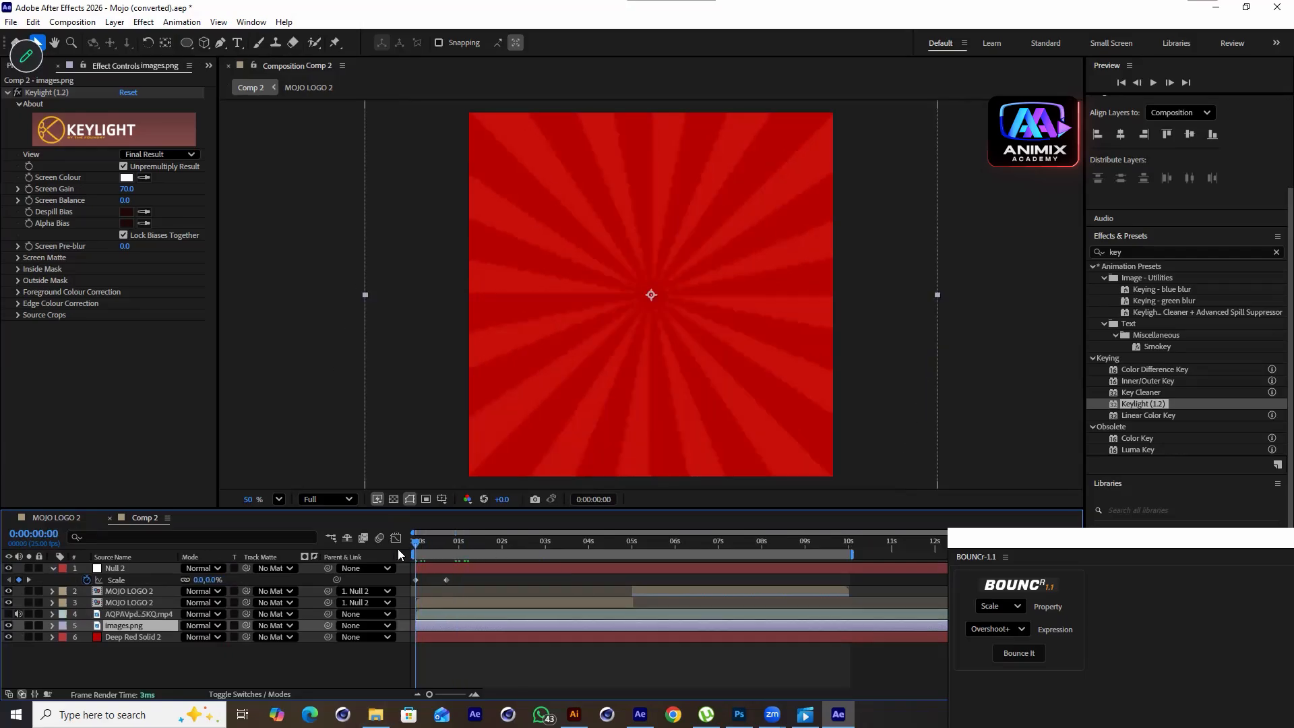
# Add an overshoot keyframe on Null 2's Scale at 142% around 13 frames between the existing keys
pyautogui.press('space')
pyautogui.moveTo(446, 581); pyautogui.dragTo(439, 584)
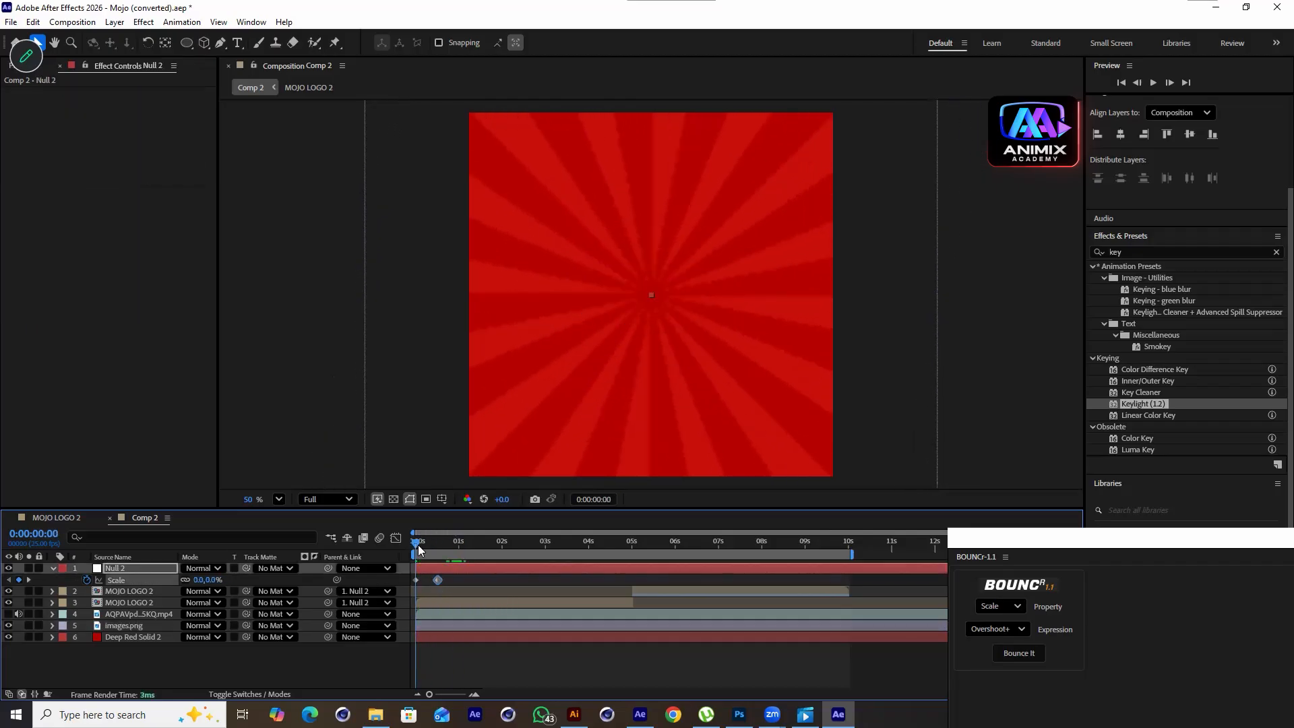
pyautogui.press('space')
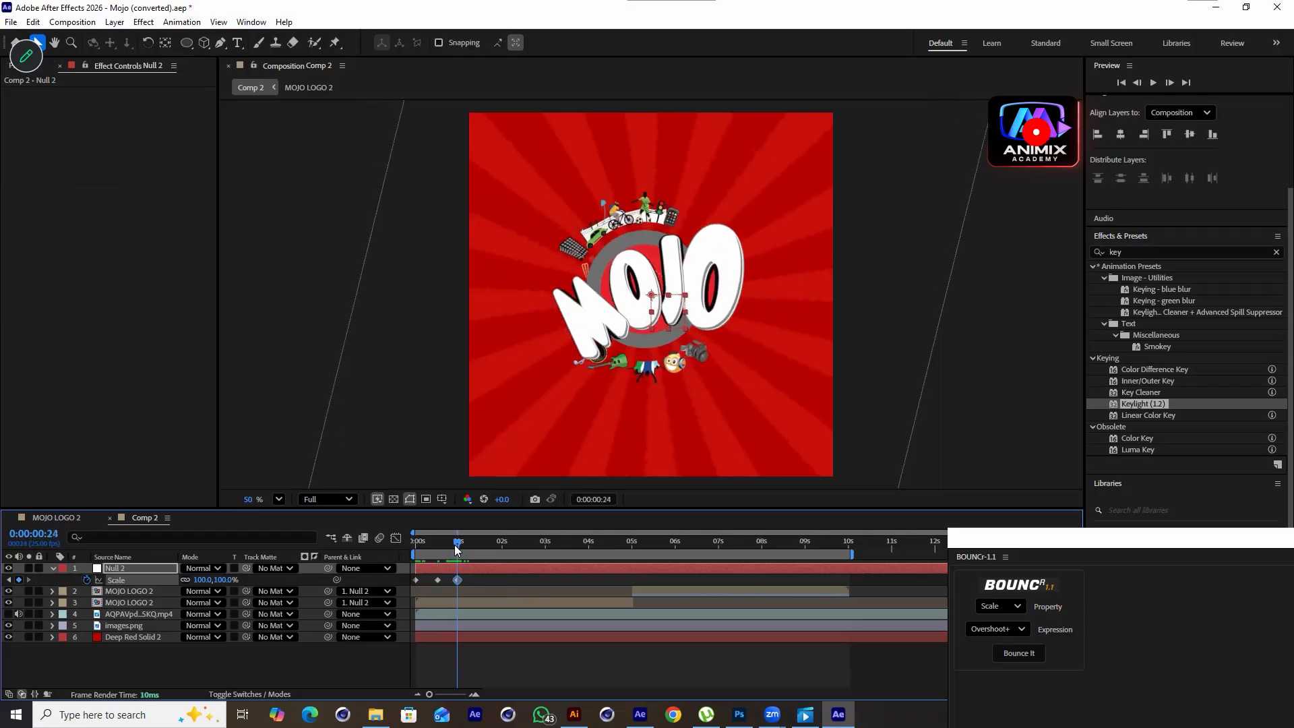
pyautogui.moveTo(455, 545); pyautogui.dragTo(438, 561)
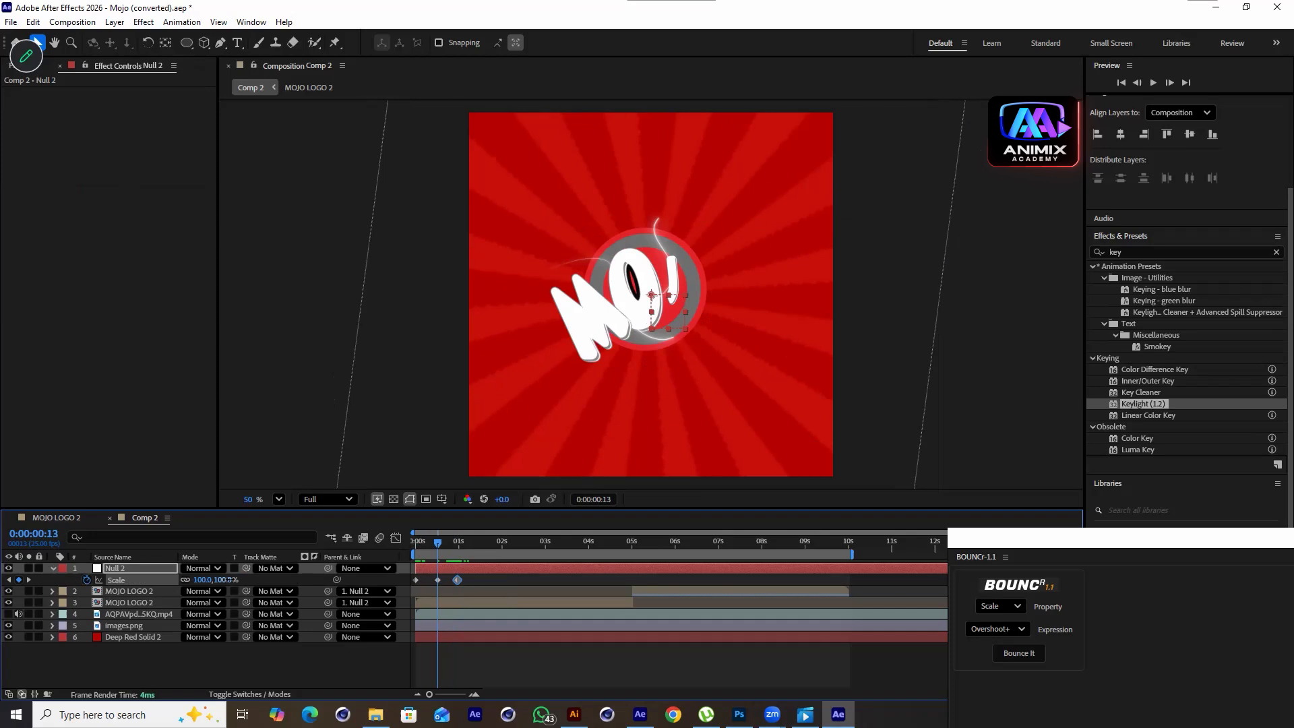
pyautogui.moveTo(232, 580); pyautogui.dragTo(254, 580)
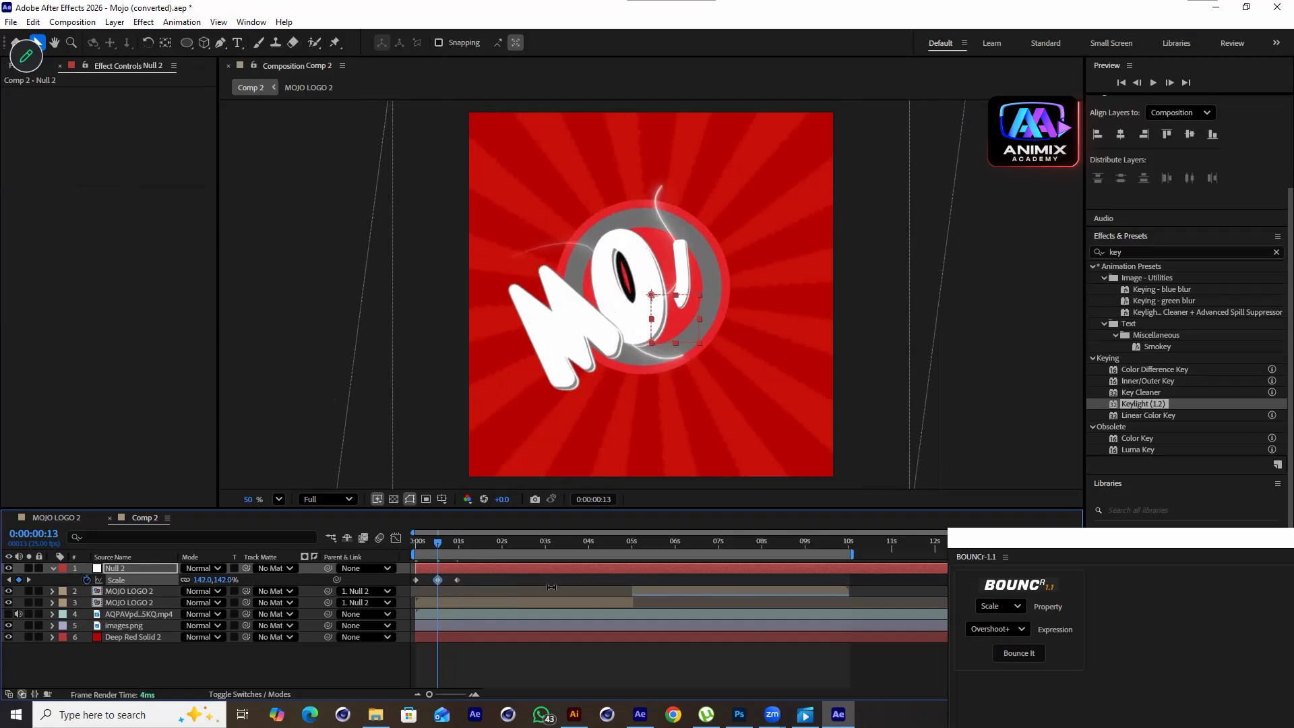
# Select Null 2's Scale keyframes and apply the BOUNCr Overshoot bounce to Scale
pyautogui.moveTo(489, 575); pyautogui.dragTo(398, 584)
pyautogui.click(1023, 651)
pyautogui.moveTo(457, 539); pyautogui.dragTo(401, 556)
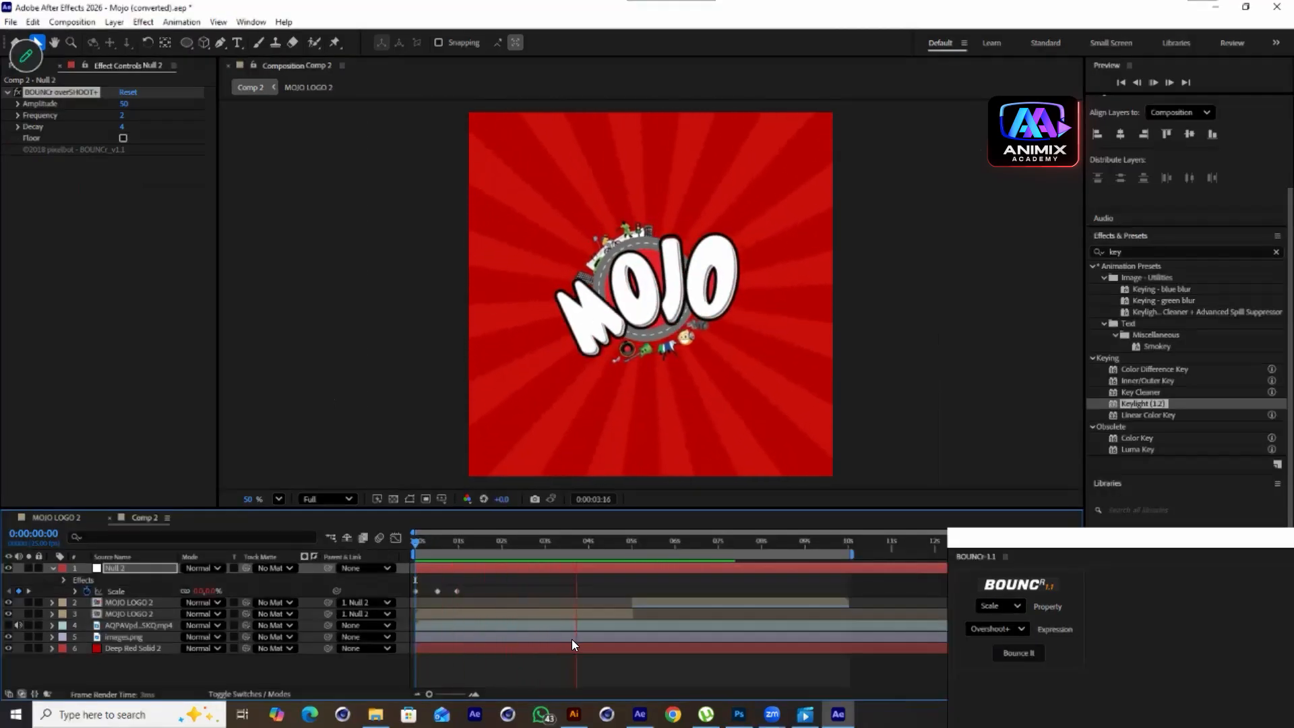
# Preview the bouncing logo intro in Comp 2
pyautogui.press('space')
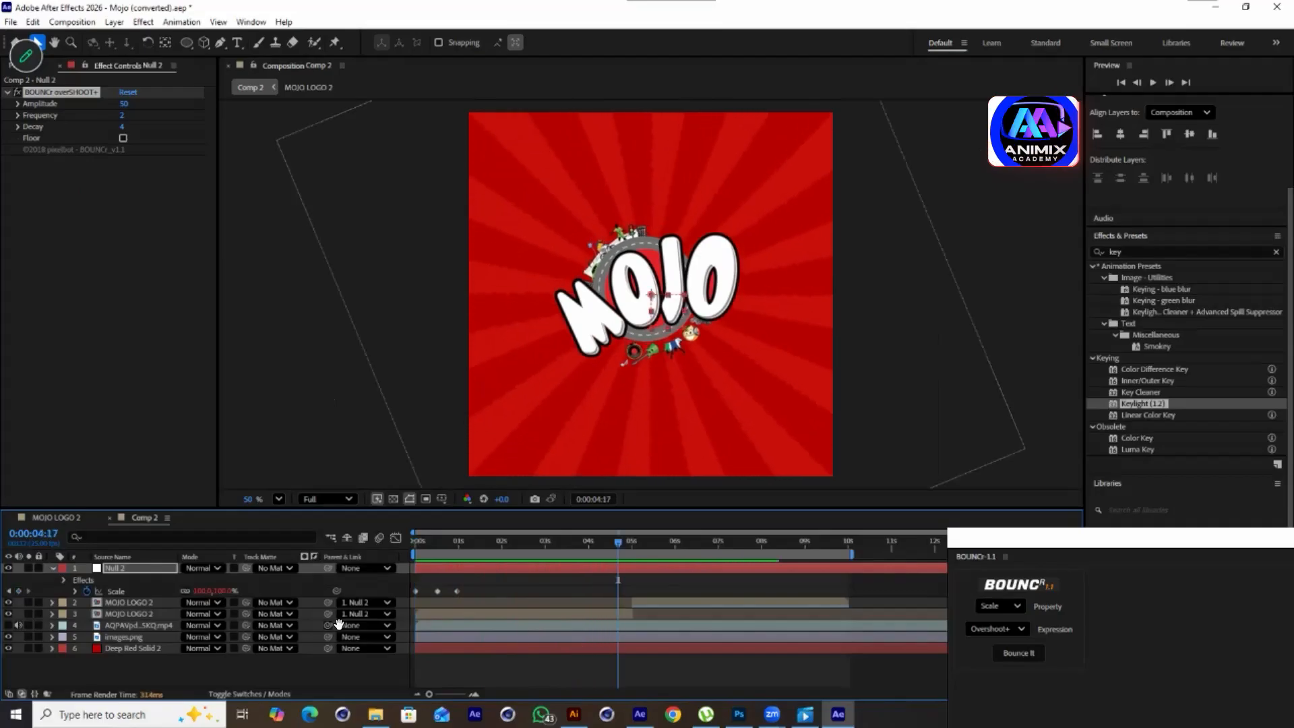
pyautogui.press('space')
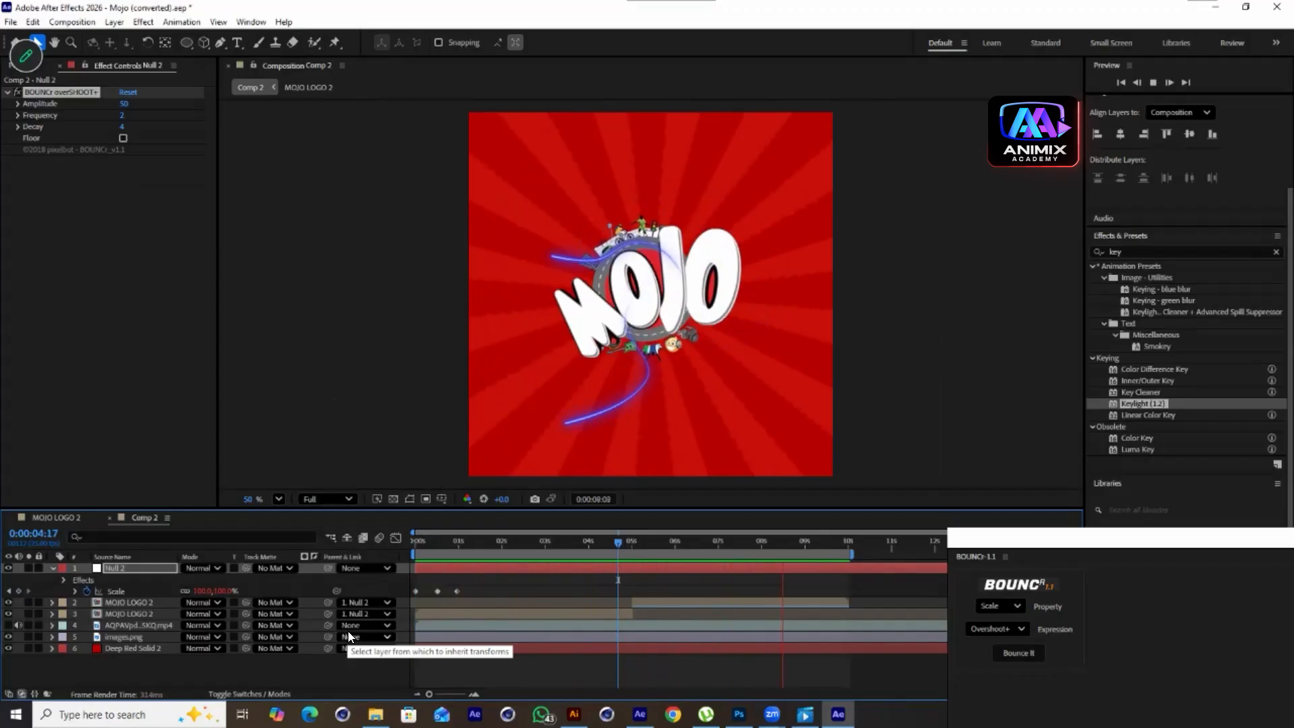
pyautogui.press('space')
# Copy Null 2's Scale keyframes to about 8 seconds 23 frames and time-reverse them for the outro
pyautogui.moveTo(829, 548); pyautogui.dragTo(802, 559)
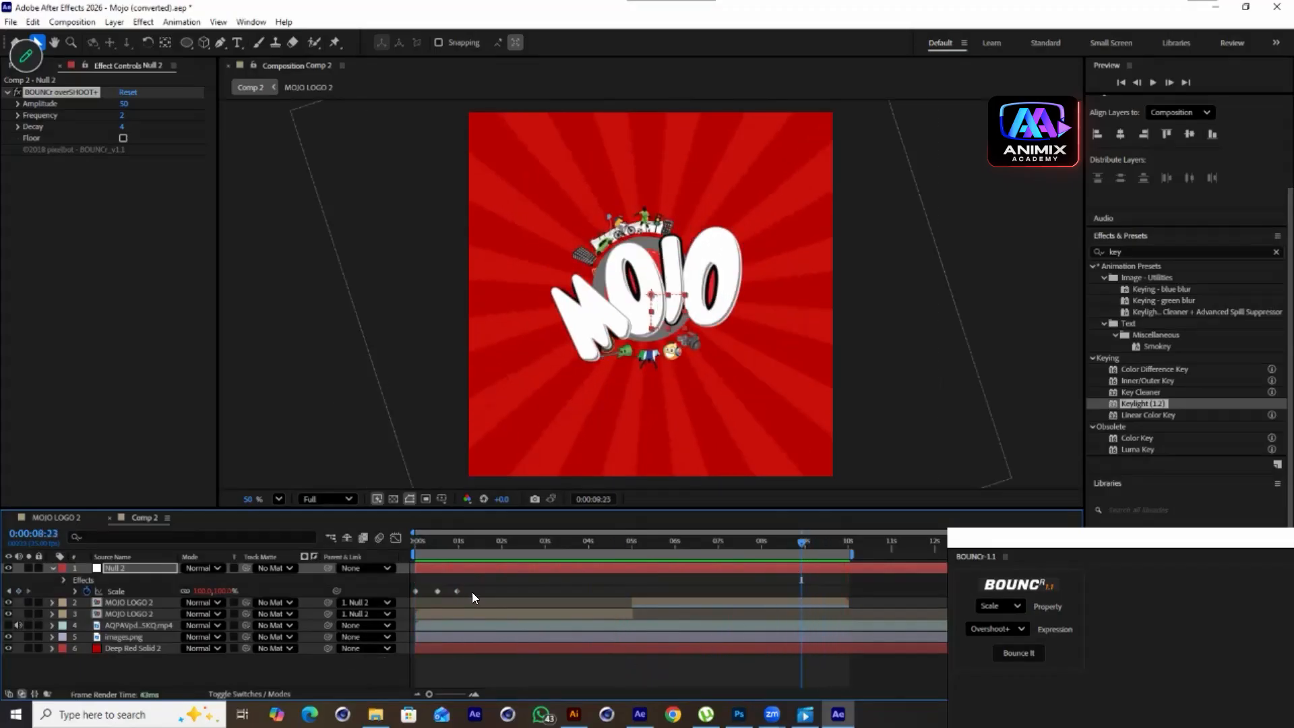
pyautogui.moveTo(471, 592); pyautogui.dragTo(410, 597)
pyautogui.hotkey('ctrl', 'c')
pyautogui.hotkey('ctrl', 'v')
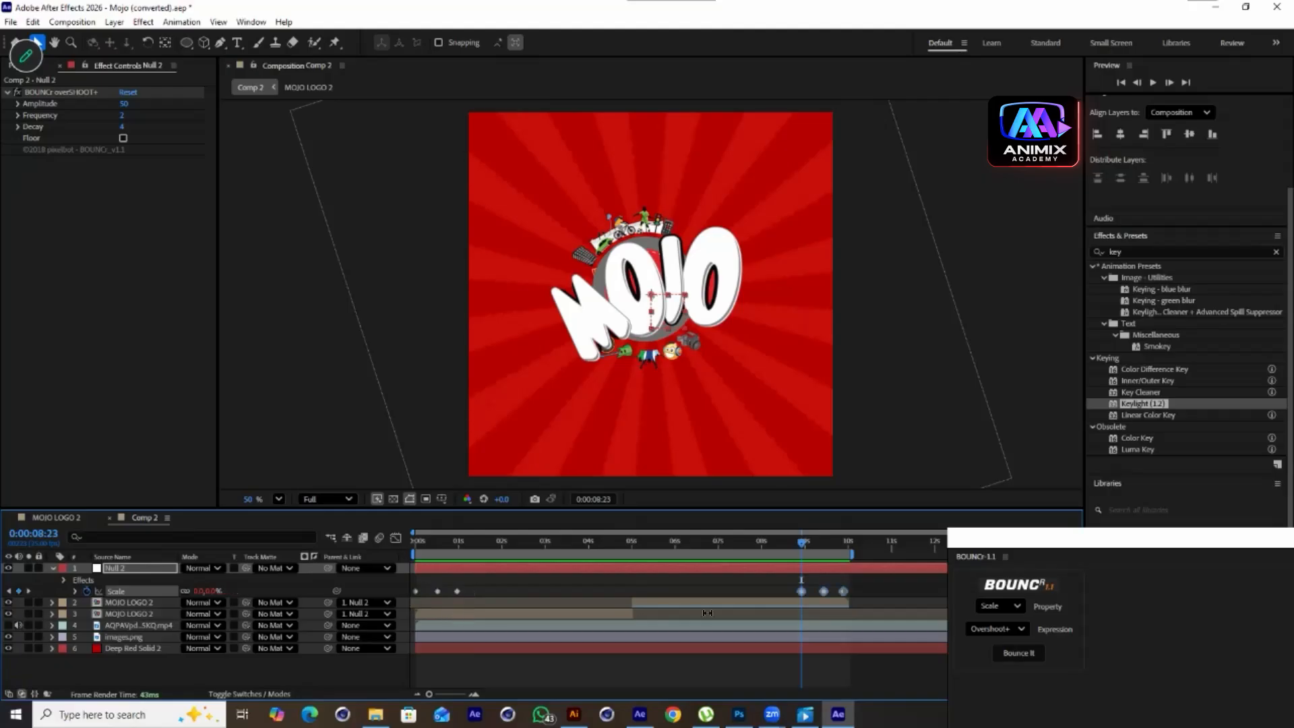
pyautogui.rightClick(802, 590)
pyautogui.moveTo(836, 574)
pyautogui.click(1046, 576)
# Preview the scale-in and scale-out animation
pyautogui.press('space')
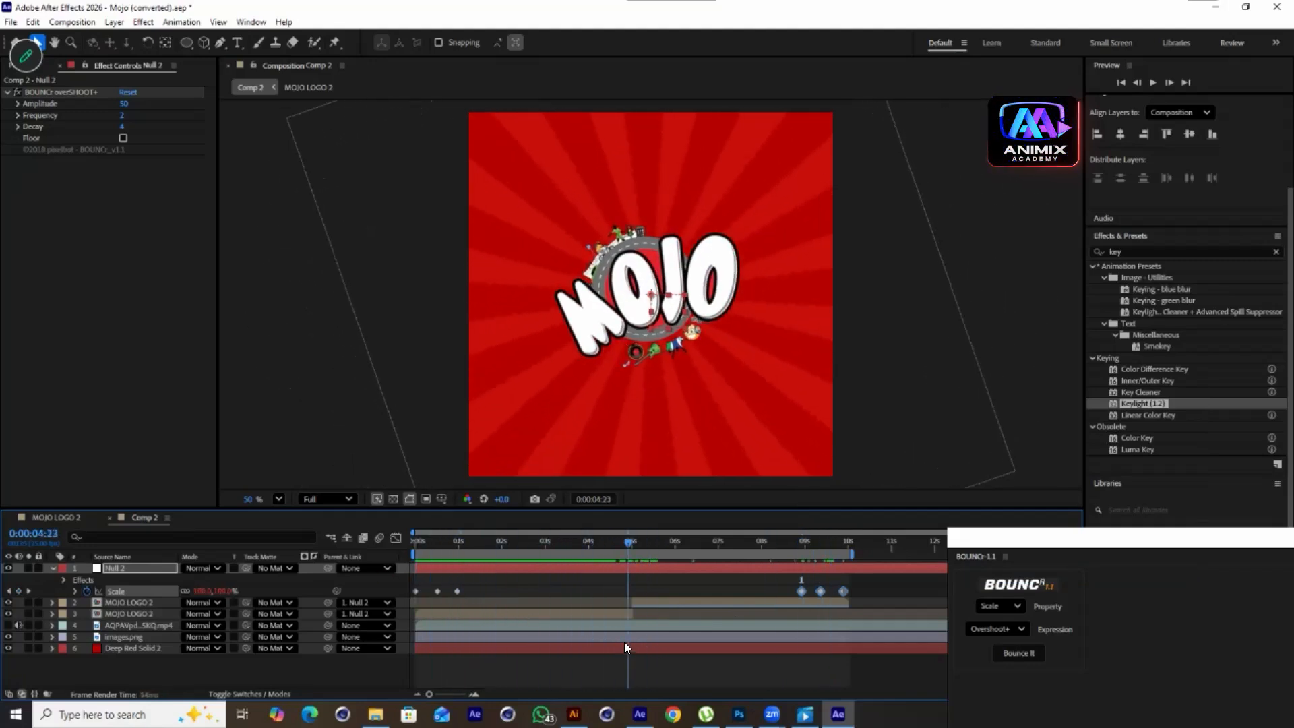
pyautogui.press('space')
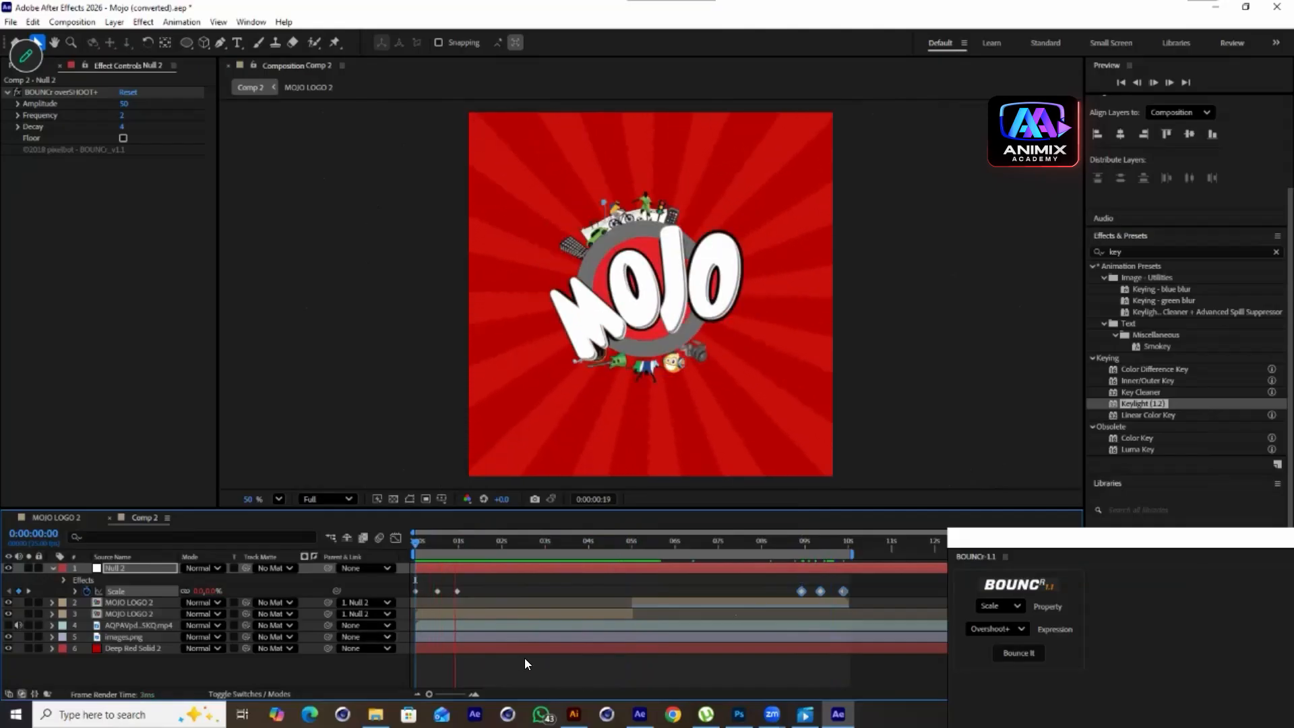
pyautogui.press('space')
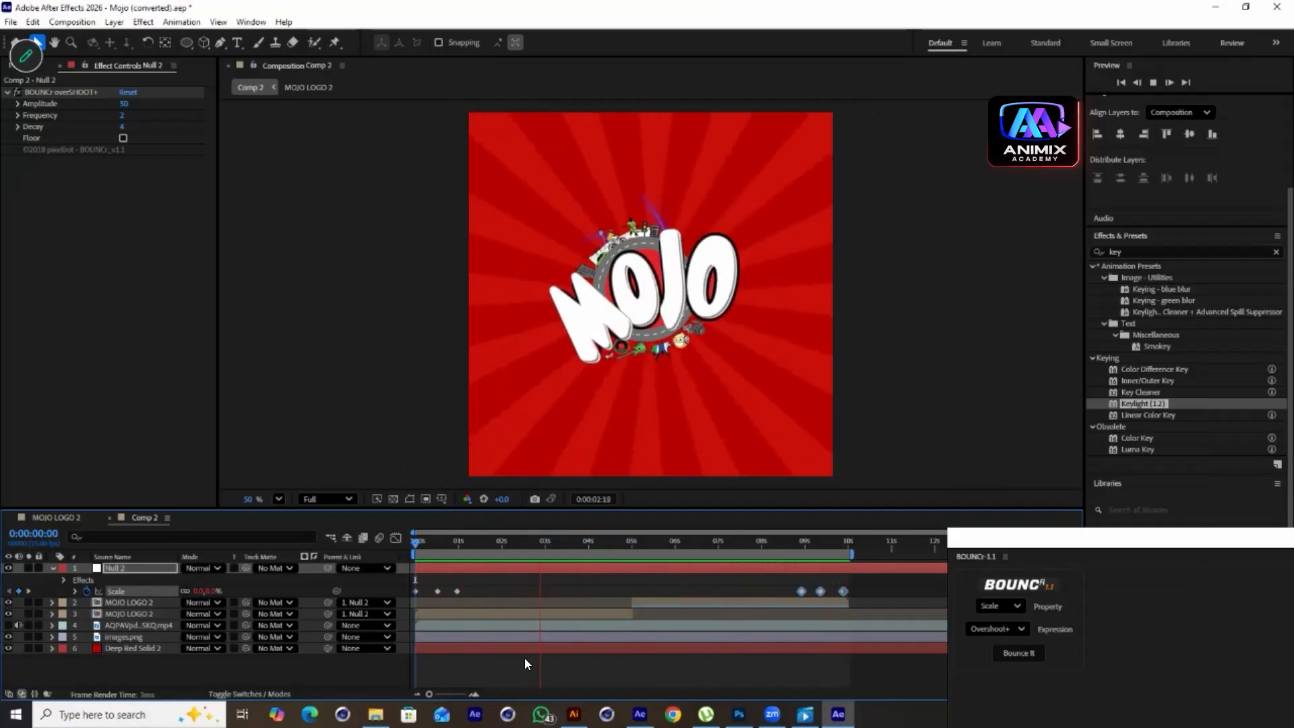
# Copy the Blue Solid 1 Saber layer from MOJO LOGO 2 and paste it into Comp 2
pyautogui.doubleClick(133, 612)
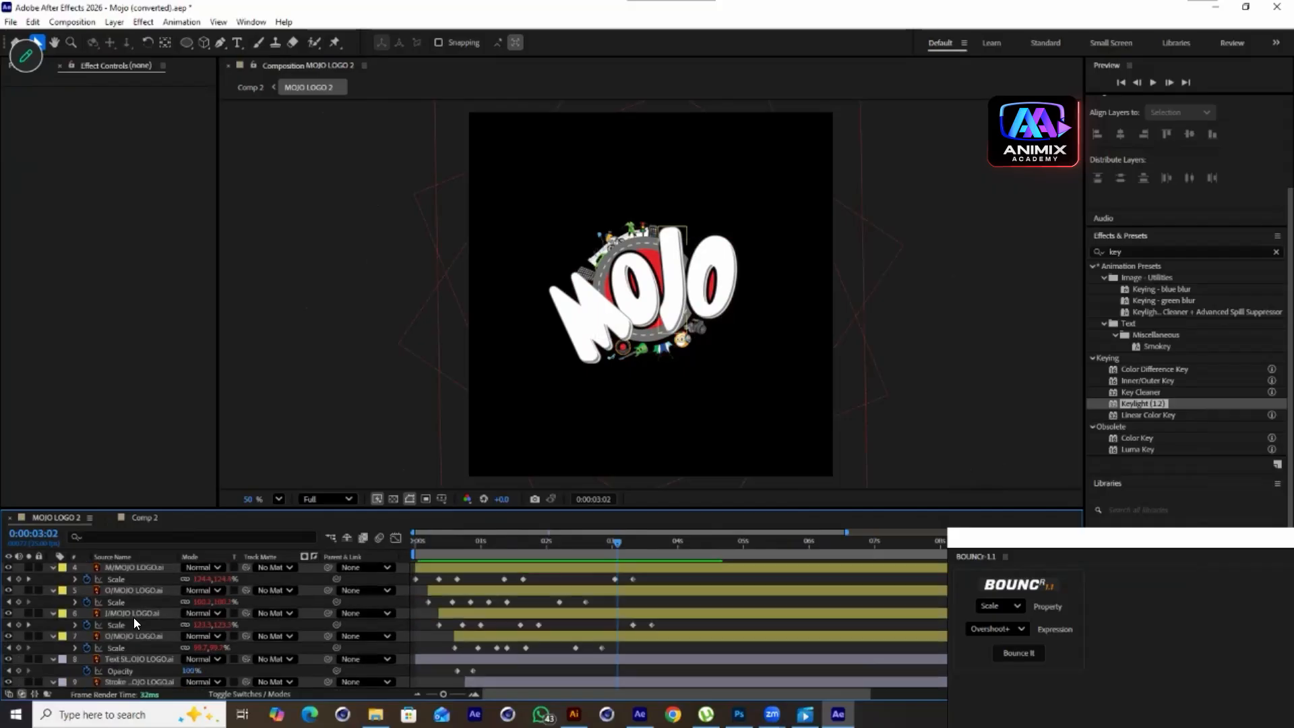
pyautogui.click(129, 569)
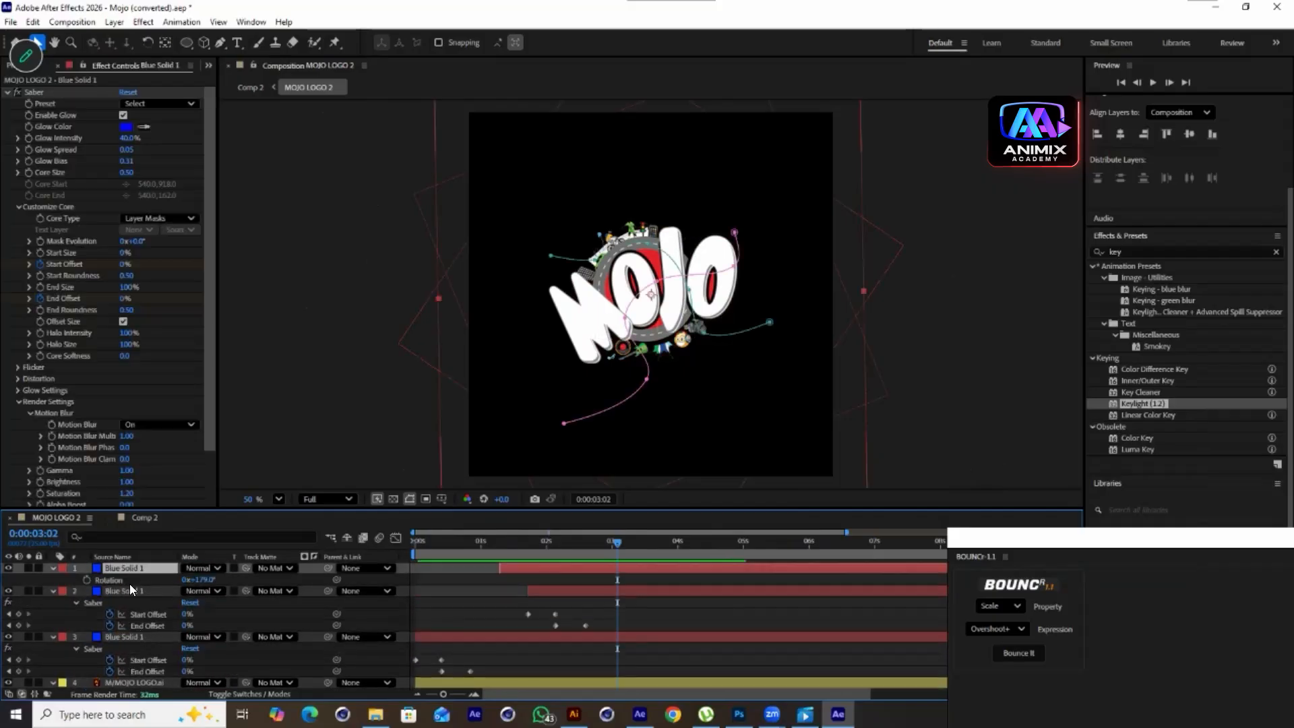
pyautogui.click(132, 519)
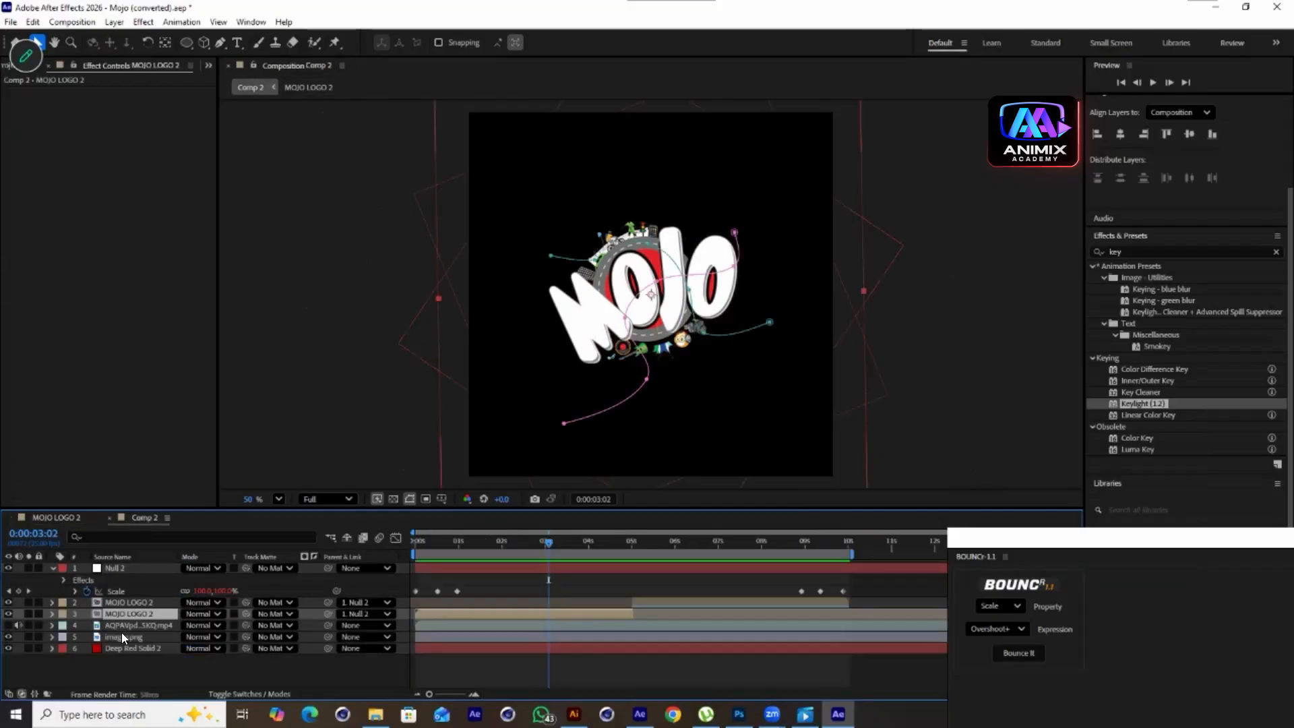
pyautogui.click(117, 668)
pyautogui.hotkey('ctrl', 'v')
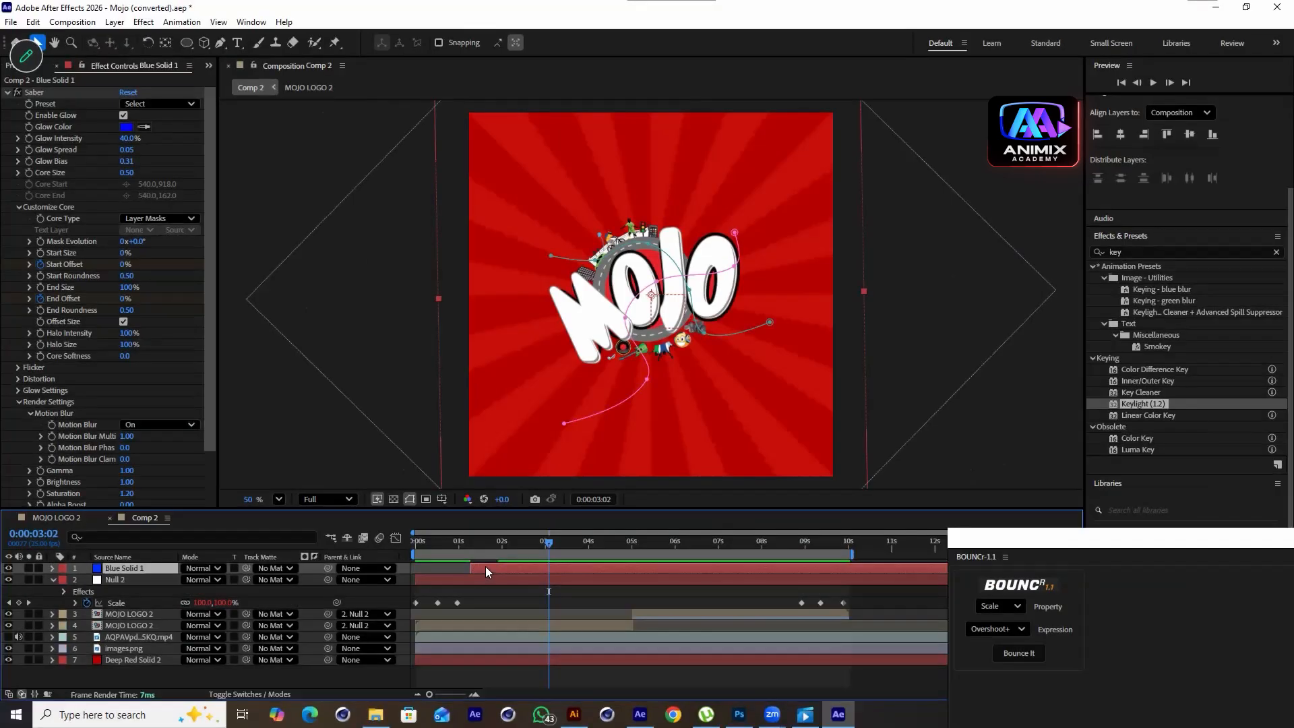
# Shift the pasted Blue Solid 1 layer later so it starts around 4 seconds 20 frames
pyautogui.moveTo(605, 574); pyautogui.dragTo(643, 574)
pyautogui.moveTo(575, 544); pyautogui.dragTo(658, 582)
# Apply the Fire Saber preset to Blue Solid 1 and lower its Glow Intensity
pyautogui.click(184, 101)
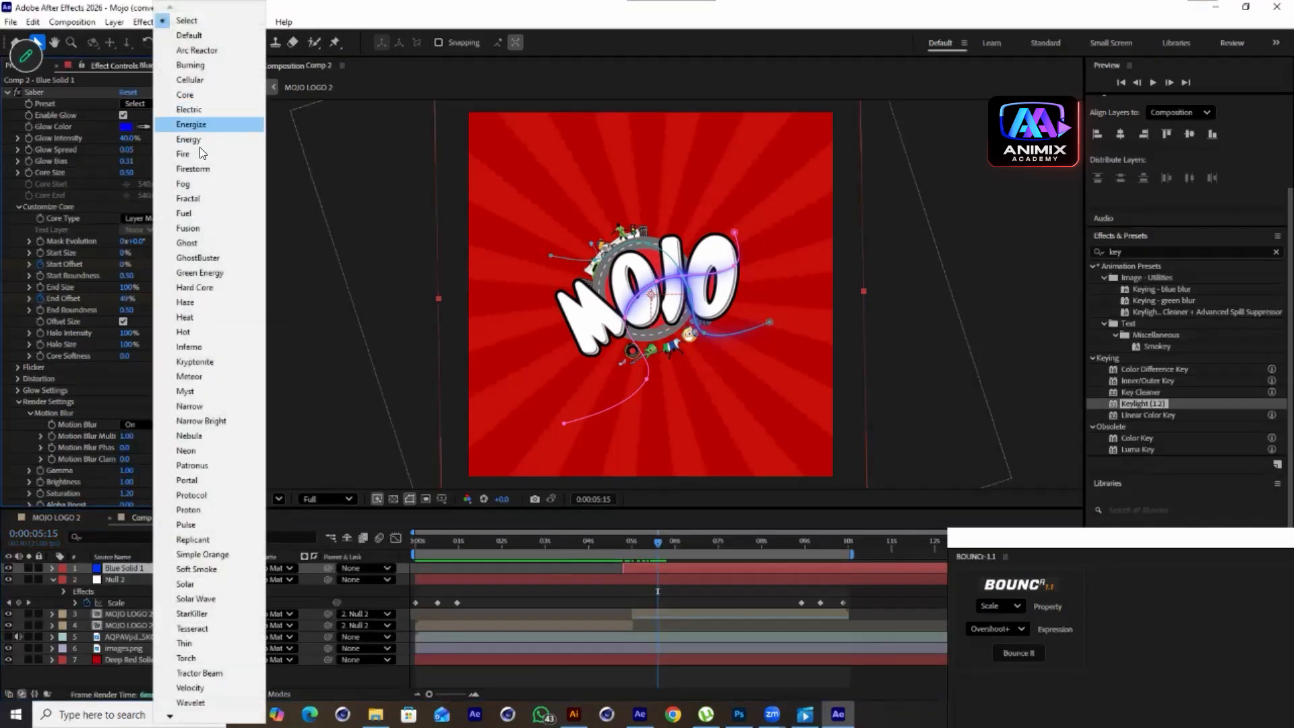
pyautogui.click(195, 153)
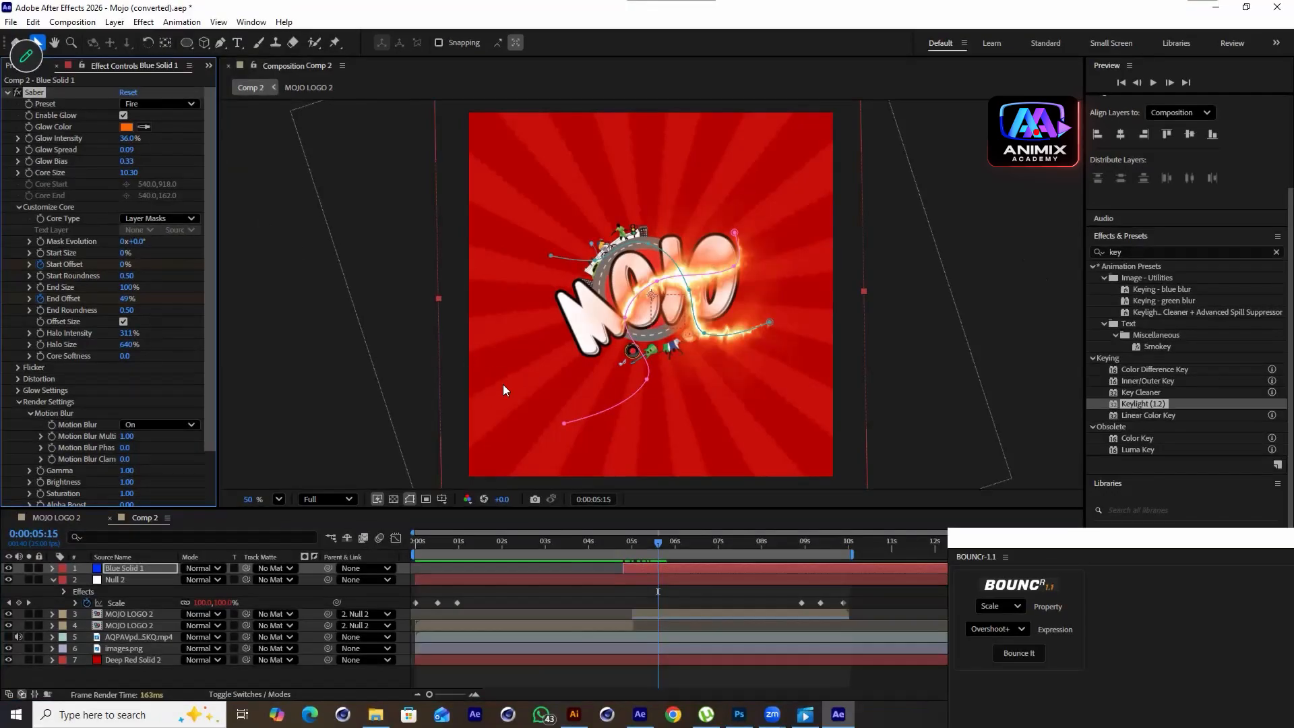
pyautogui.moveTo(125, 138); pyautogui.dragTo(113, 140)
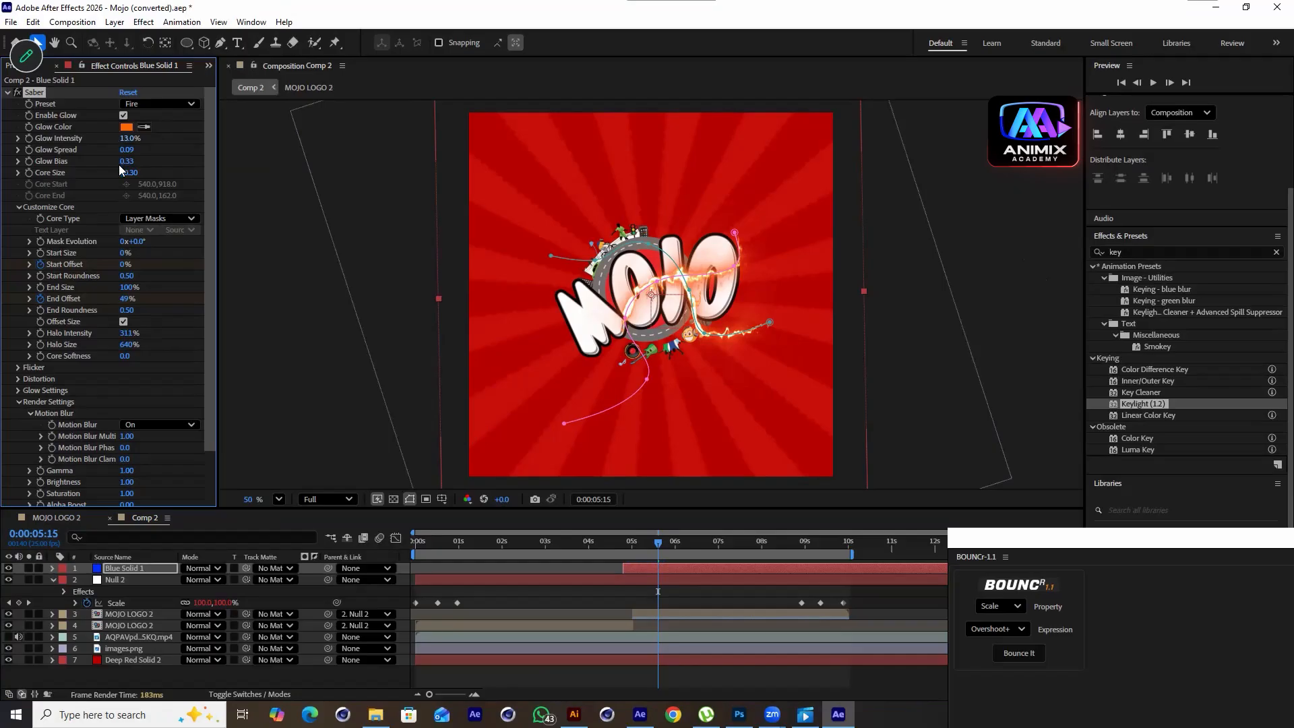
# Switch the Saber preset on Blue Solid 1 to Electric
pyautogui.click(163, 105)
pyautogui.click(199, 80)
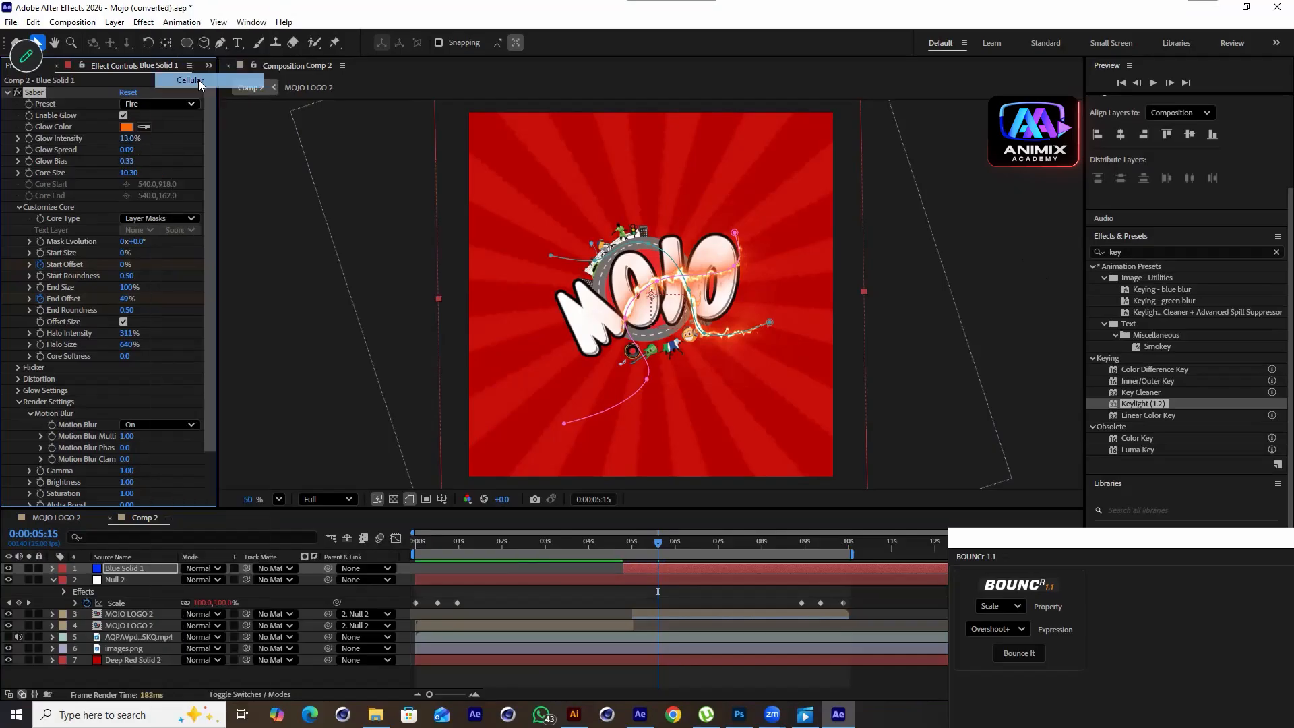
pyautogui.click(171, 102)
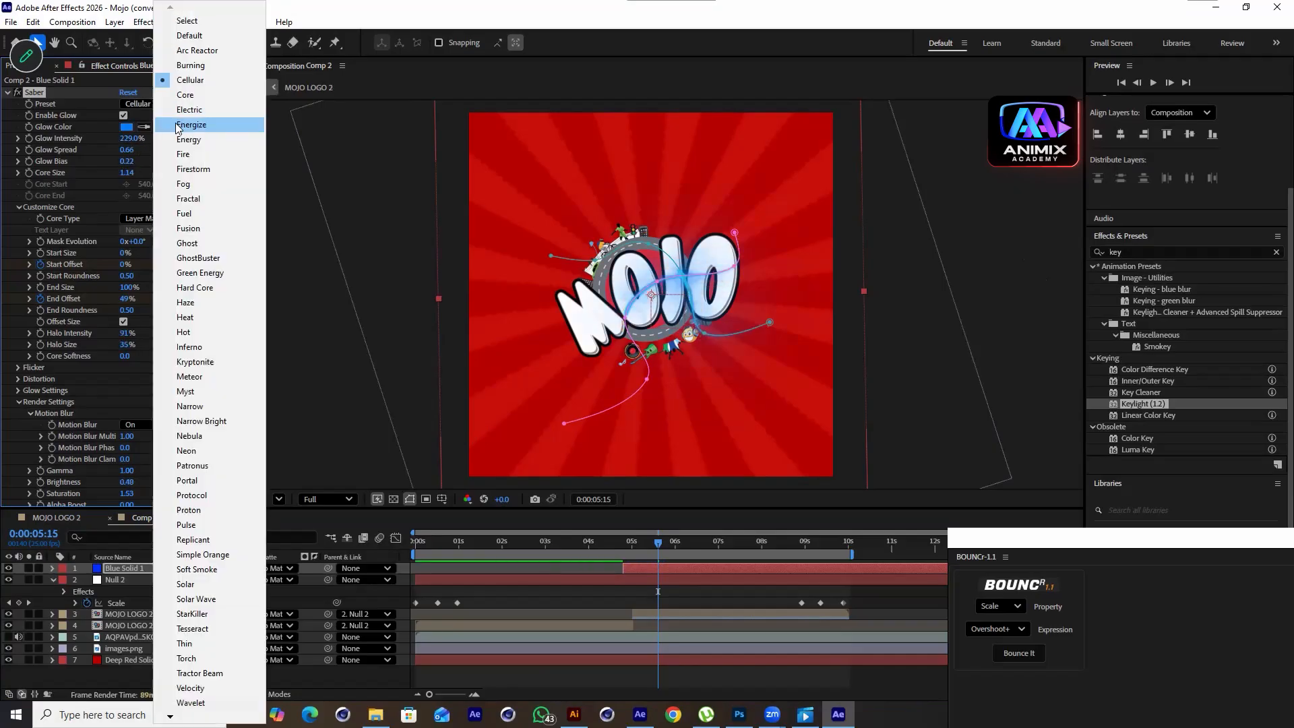
pyautogui.click(195, 103)
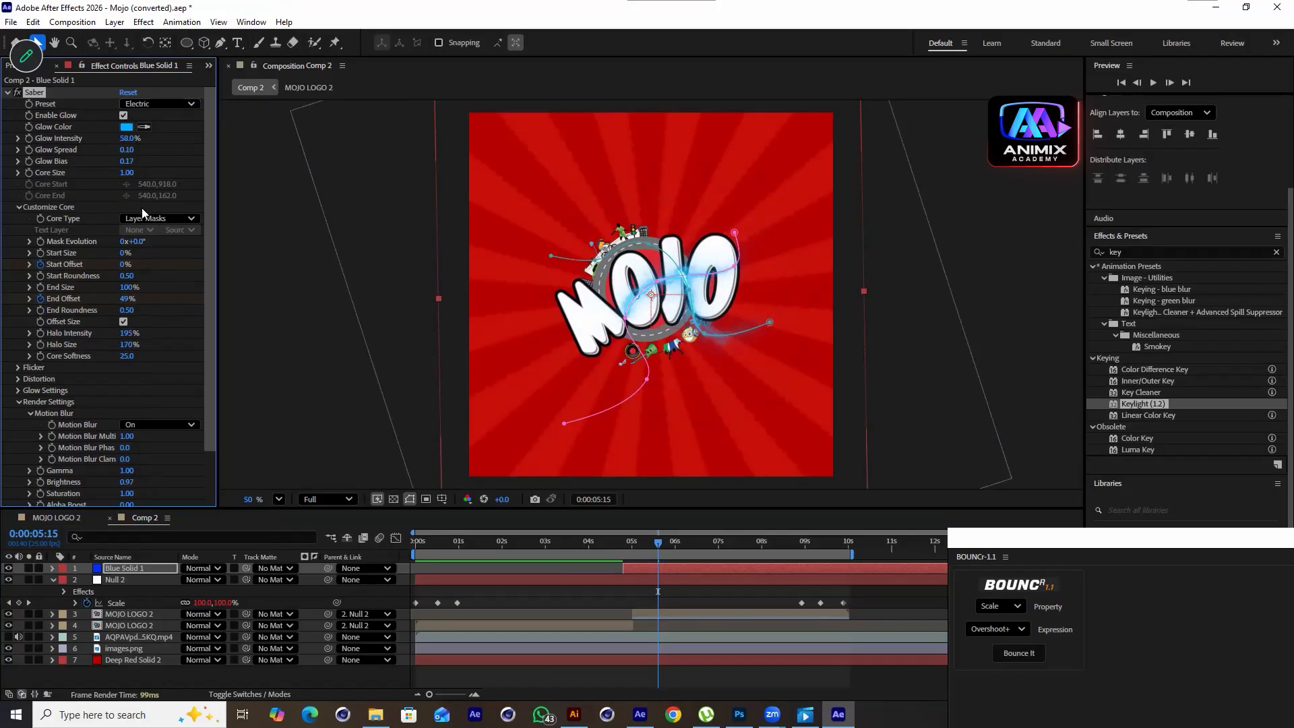
# Set the Saber Glow Color to a blue hue
pyautogui.click(125, 127)
pyautogui.click(368, 383)
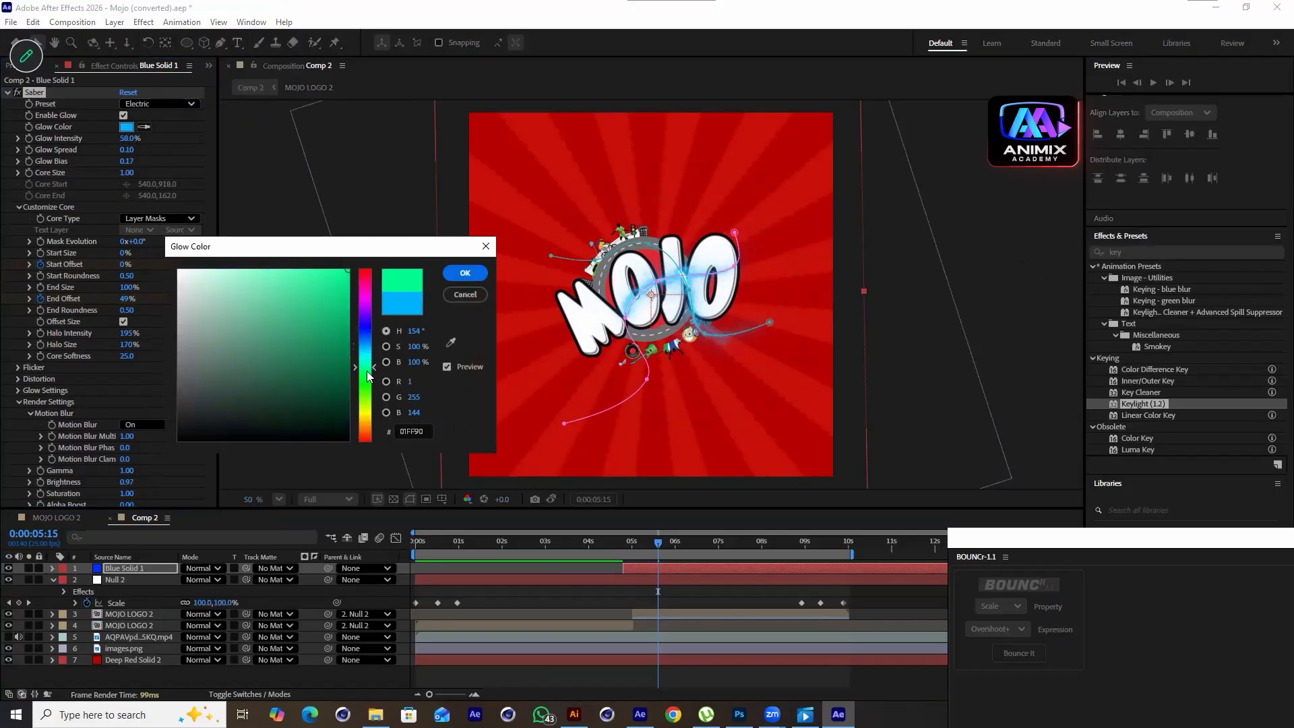
pyautogui.moveTo(368, 384)
pyautogui.mouseDown()
pyautogui.moveTo(366, 296)
pyautogui.moveTo(364, 409)
pyautogui.mouseUp()
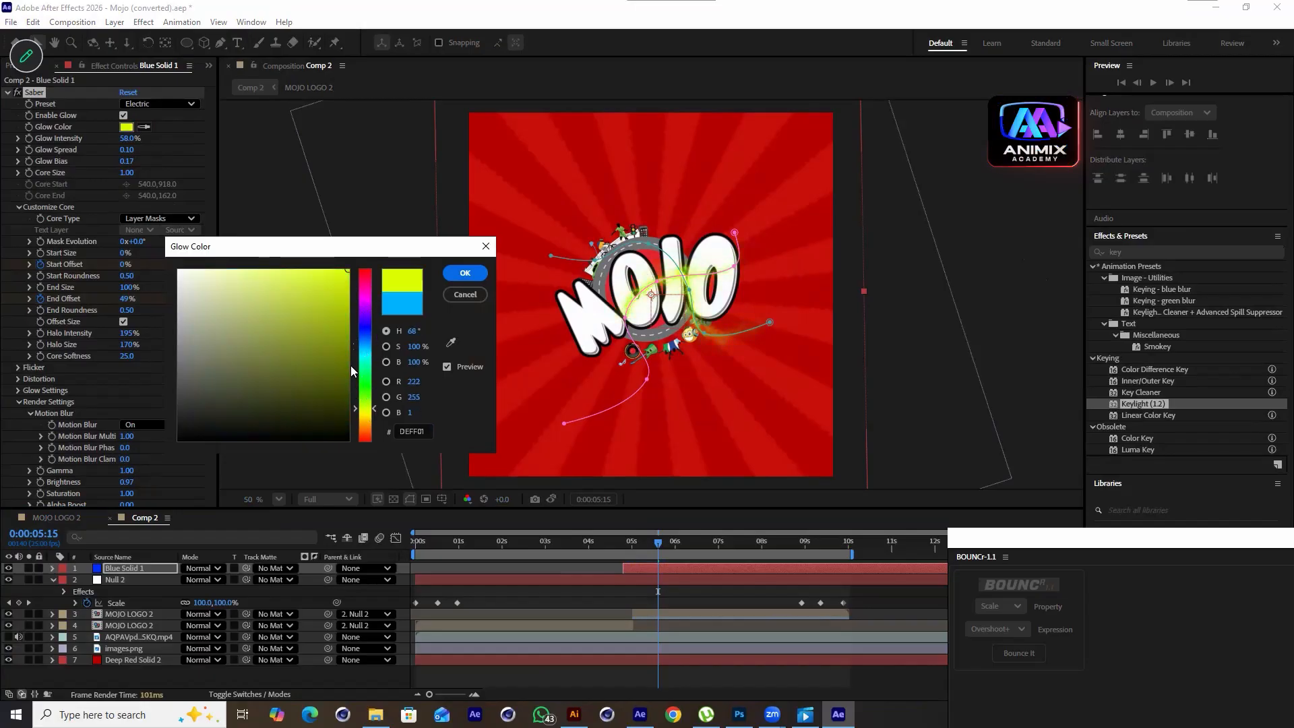
pyautogui.click(364, 331)
pyautogui.moveTo(364, 332); pyautogui.dragTo(365, 342)
pyautogui.click(465, 273)
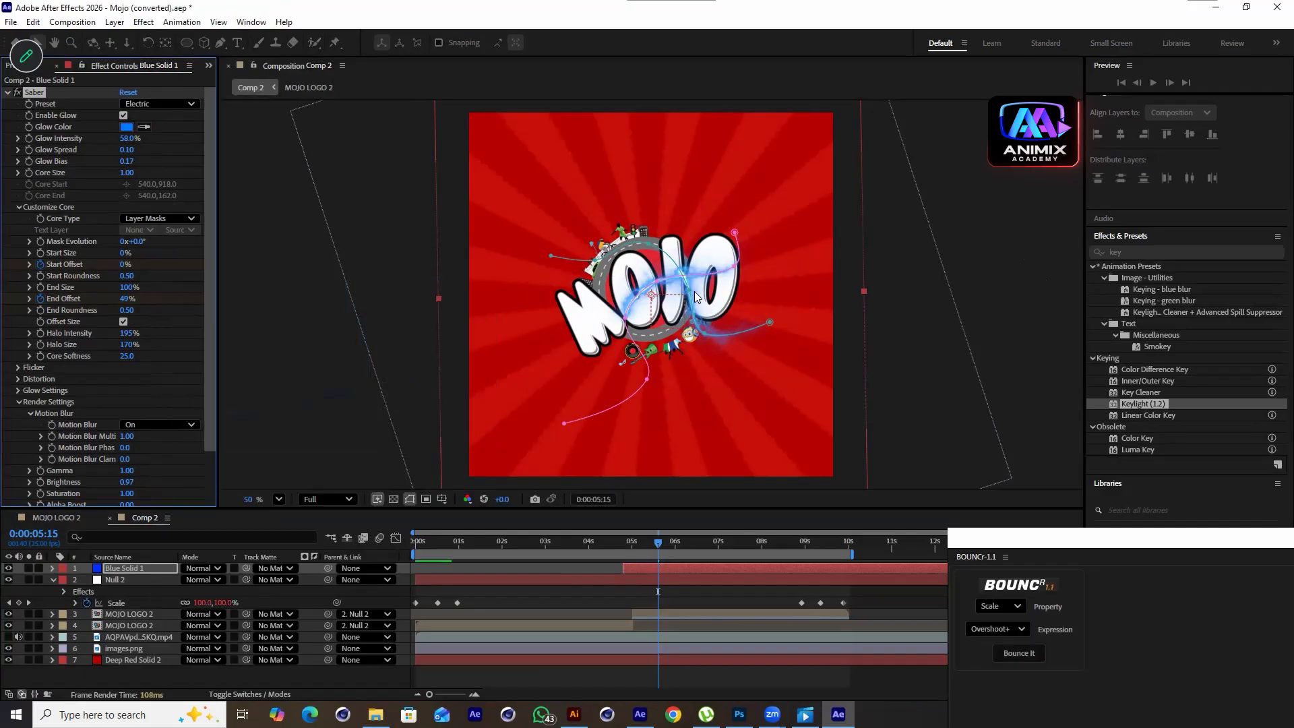
# Preview the Electric streak over the bouncing logo from the start
pyautogui.moveTo(660, 302); pyautogui.dragTo(621, 305)
pyautogui.moveTo(651, 555); pyautogui.dragTo(595, 560)
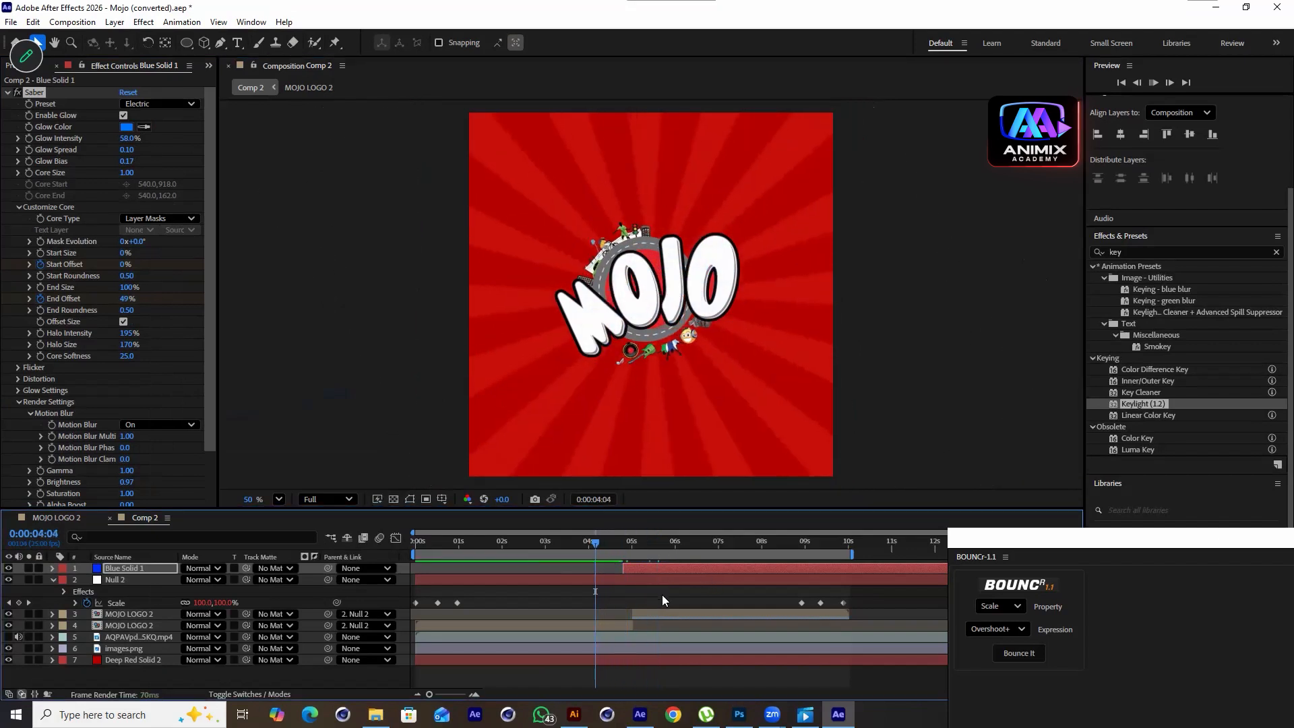
pyautogui.press('space')
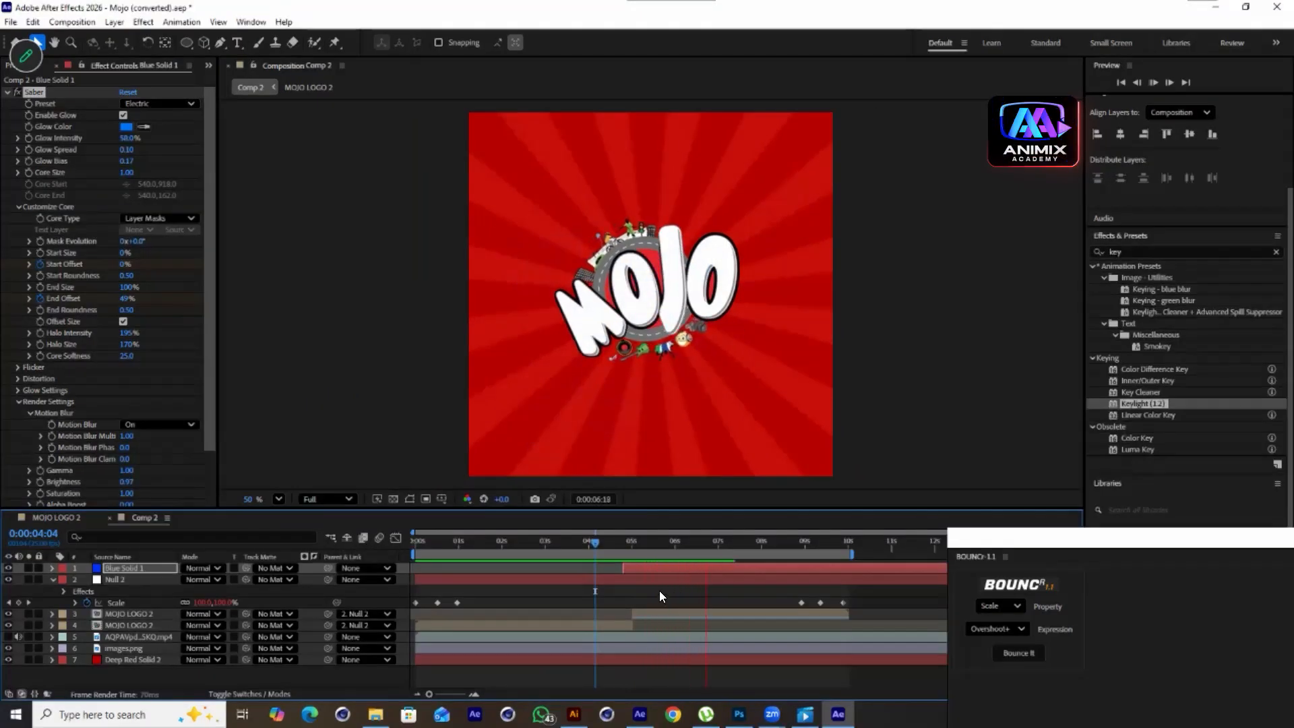
pyautogui.press('space')
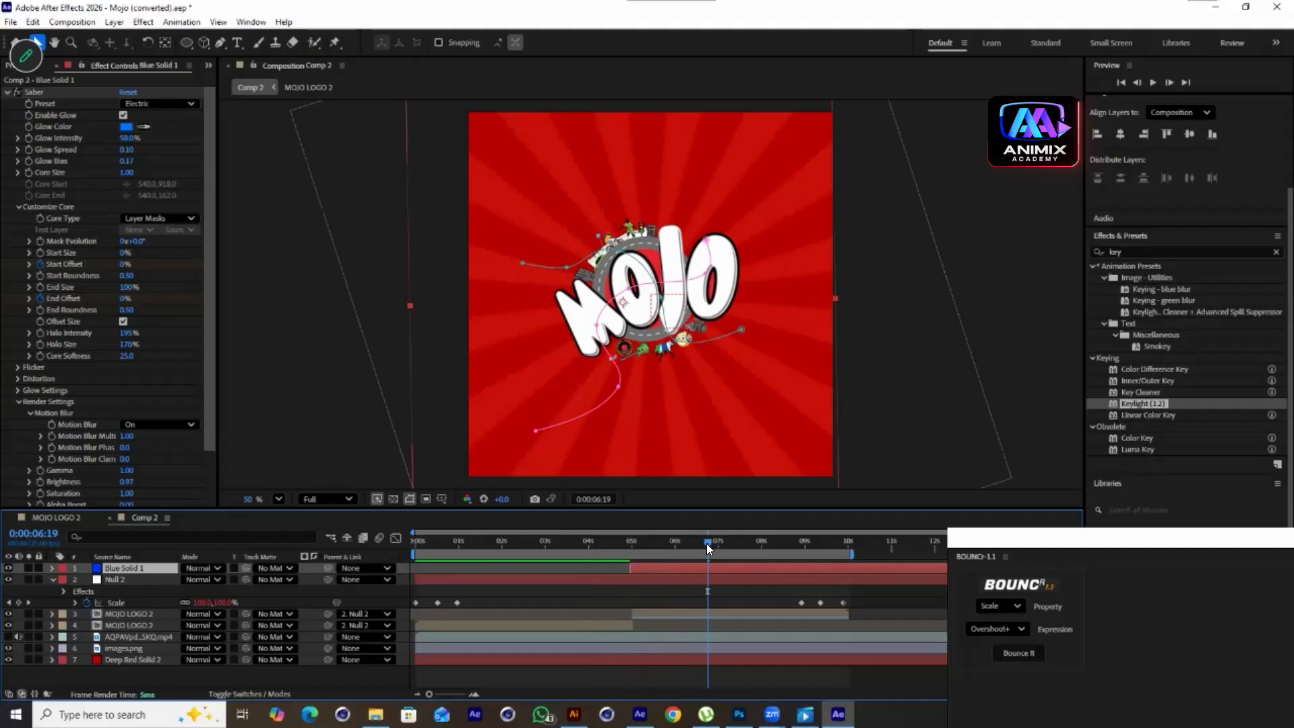
pyautogui.moveTo(706, 544); pyautogui.dragTo(393, 567)
pyautogui.press('space')
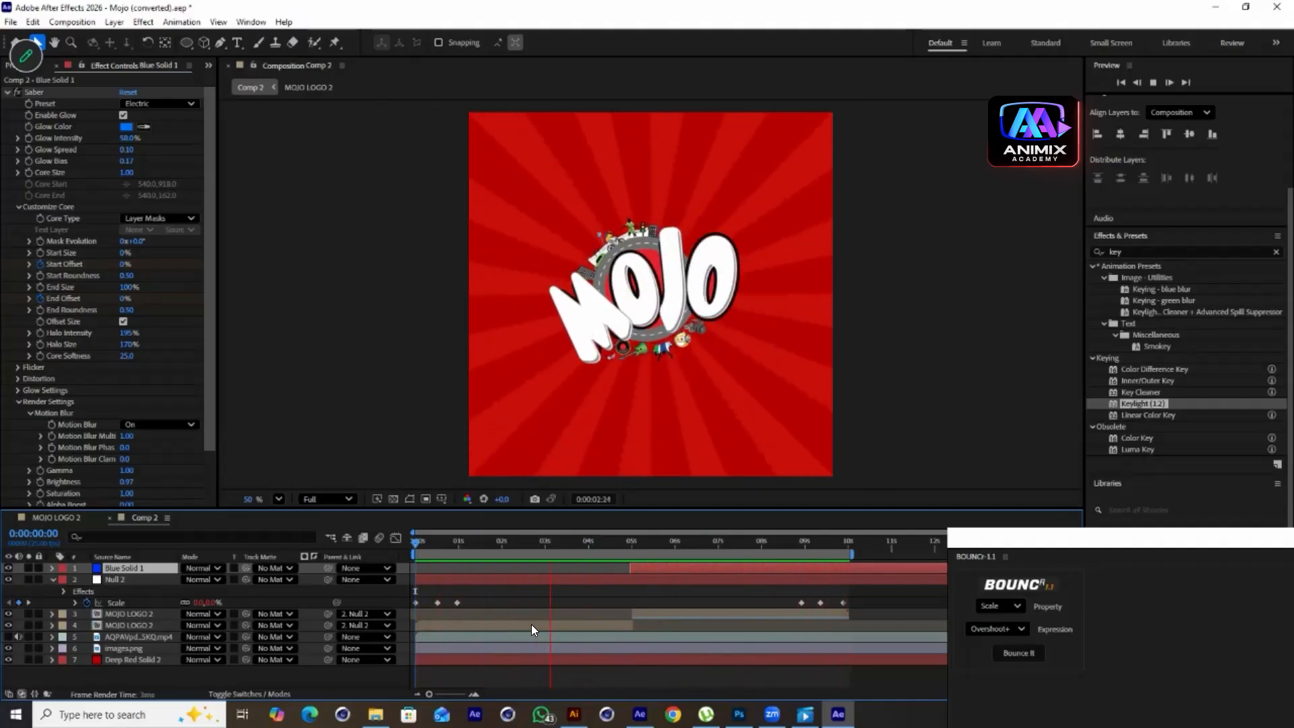
pyautogui.press('space')
# Move Blue Solid 1 slightly earlier and lower its Saber Glow Intensity to 39%
pyautogui.moveTo(642, 567); pyautogui.dragTo(618, 573)
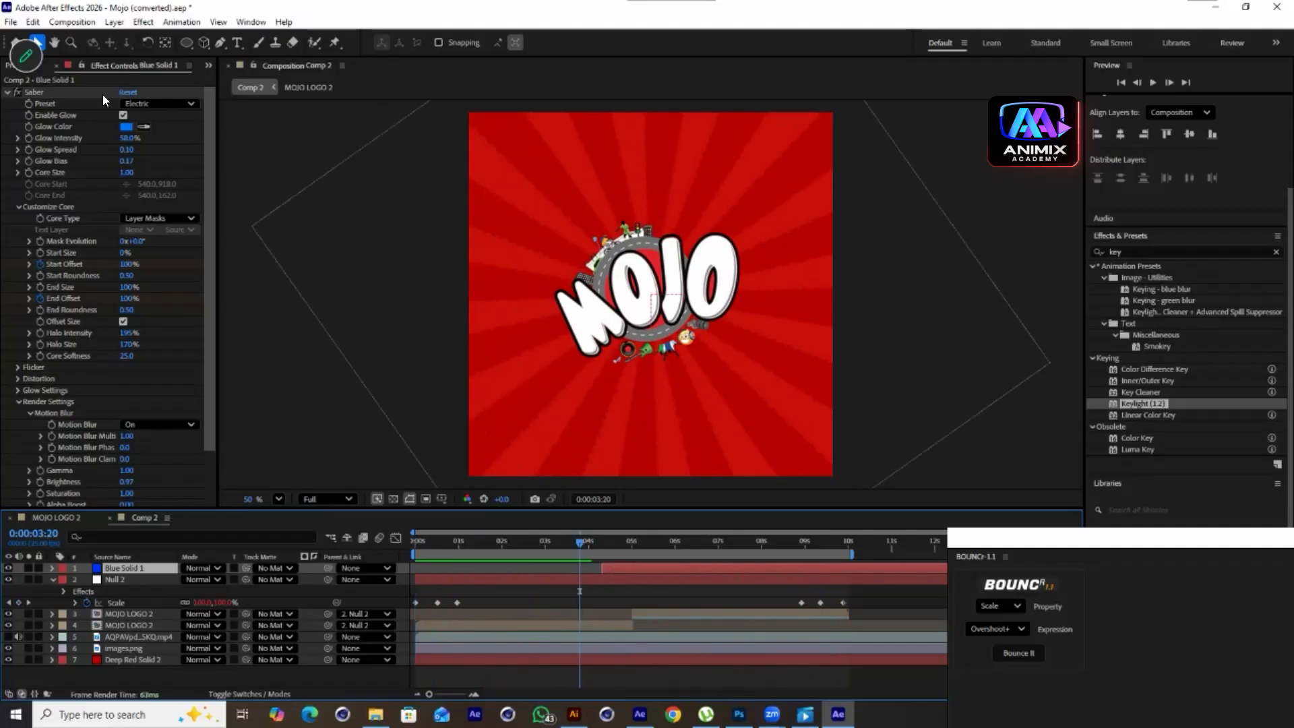
pyautogui.moveTo(591, 546); pyautogui.dragTo(618, 553)
pyautogui.moveTo(130, 139); pyautogui.dragTo(118, 153)
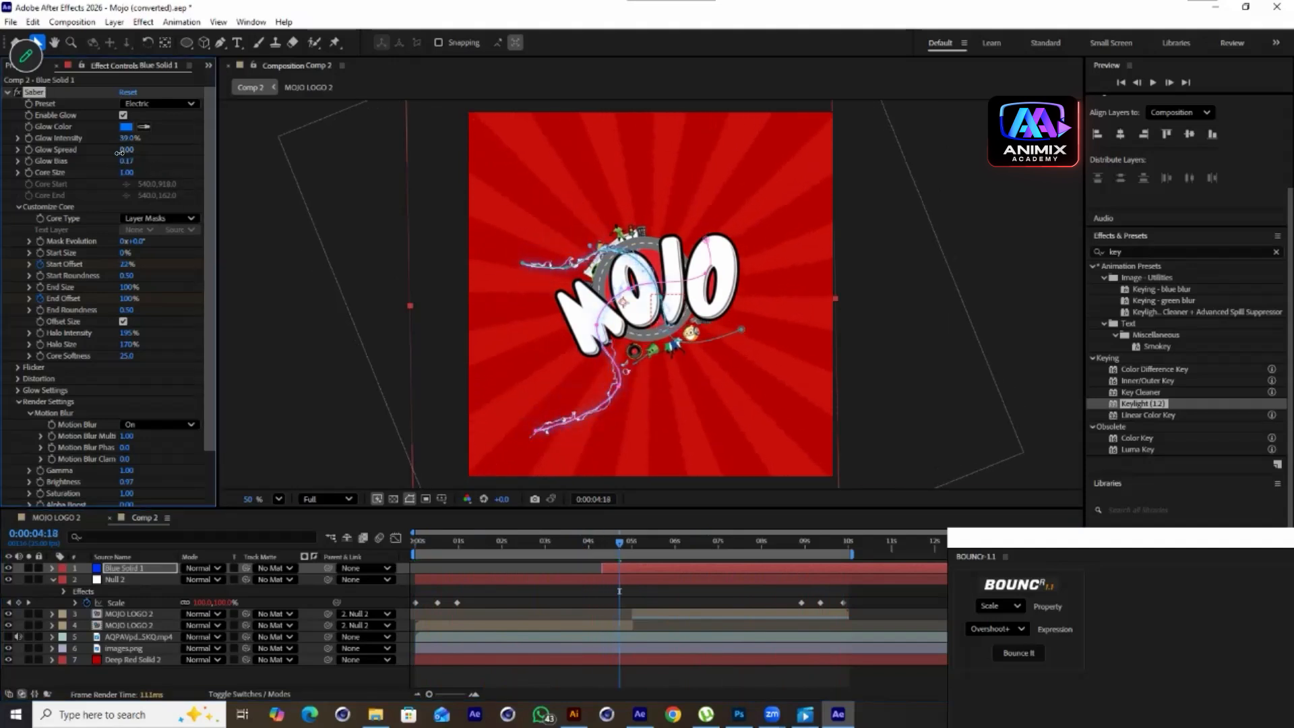
# Scale Blue Solid 1 down to 89% and reposition it slightly in the viewer
pyautogui.click(123, 573)
pyautogui.press('s')
pyautogui.moveTo(228, 581); pyautogui.dragTo(211, 584)
pyautogui.moveTo(769, 388); pyautogui.dragTo(802, 376)
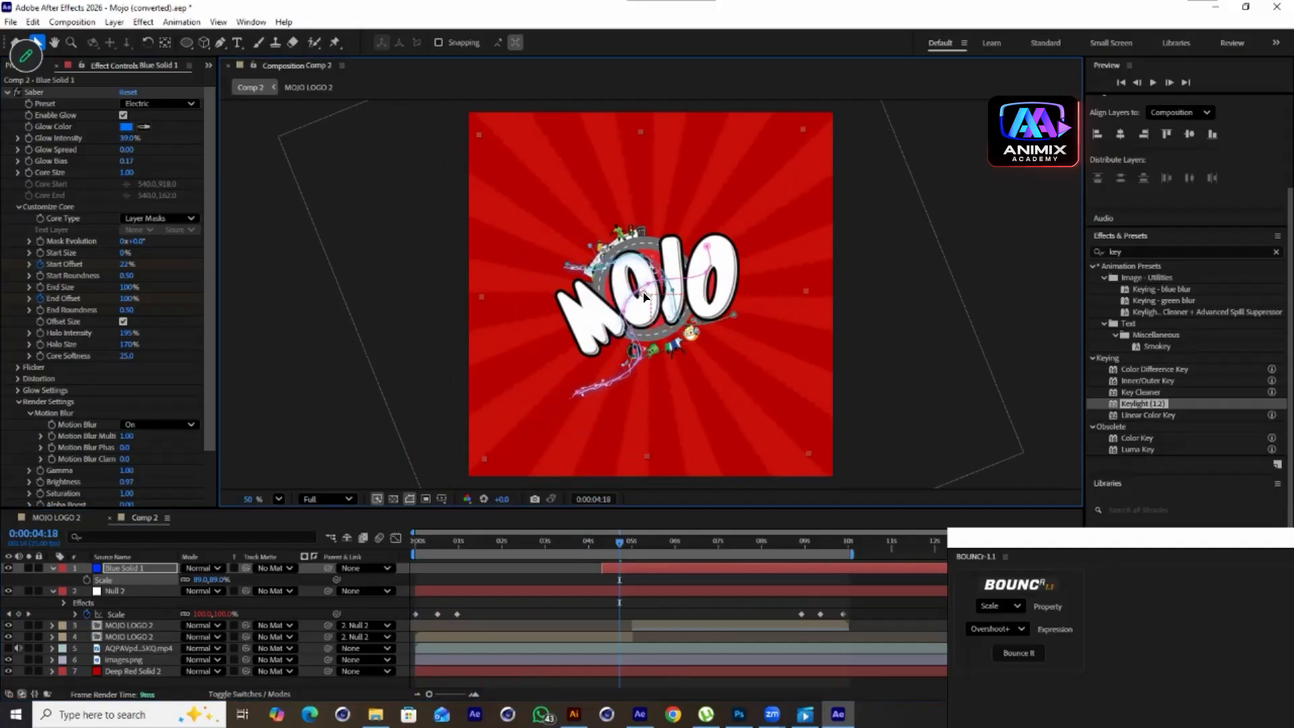
pyautogui.press('space')
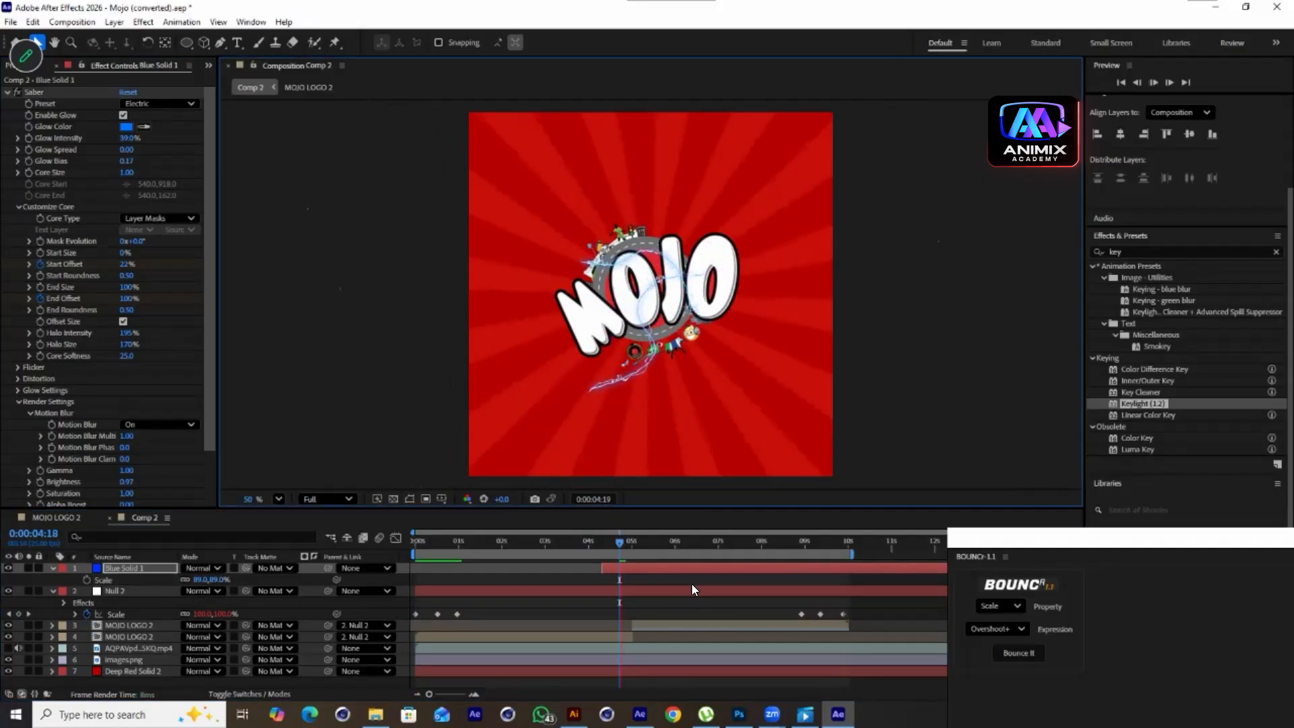
# Raise the Saber Glow Intensity to 49% and preview the streak
pyautogui.moveTo(630, 544); pyautogui.dragTo(613, 522)
pyautogui.moveTo(128, 139); pyautogui.dragTo(146, 159)
pyautogui.press('space')
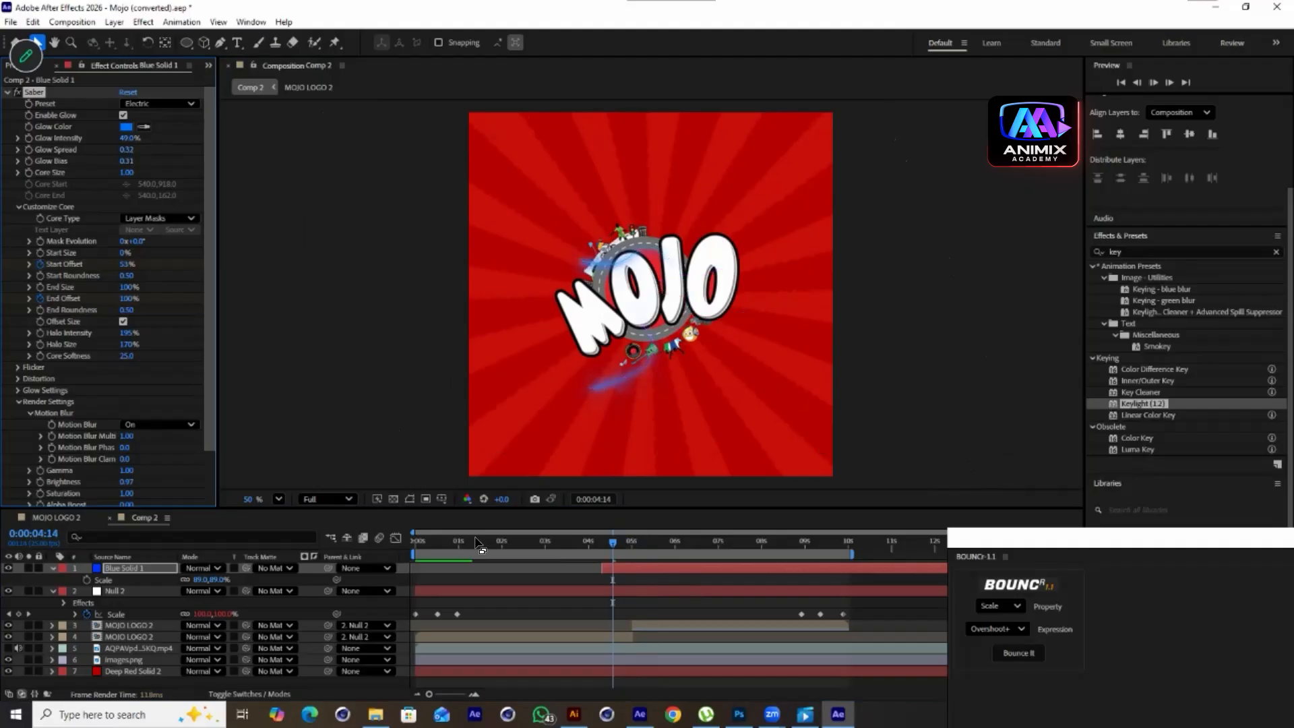
pyautogui.press('space')
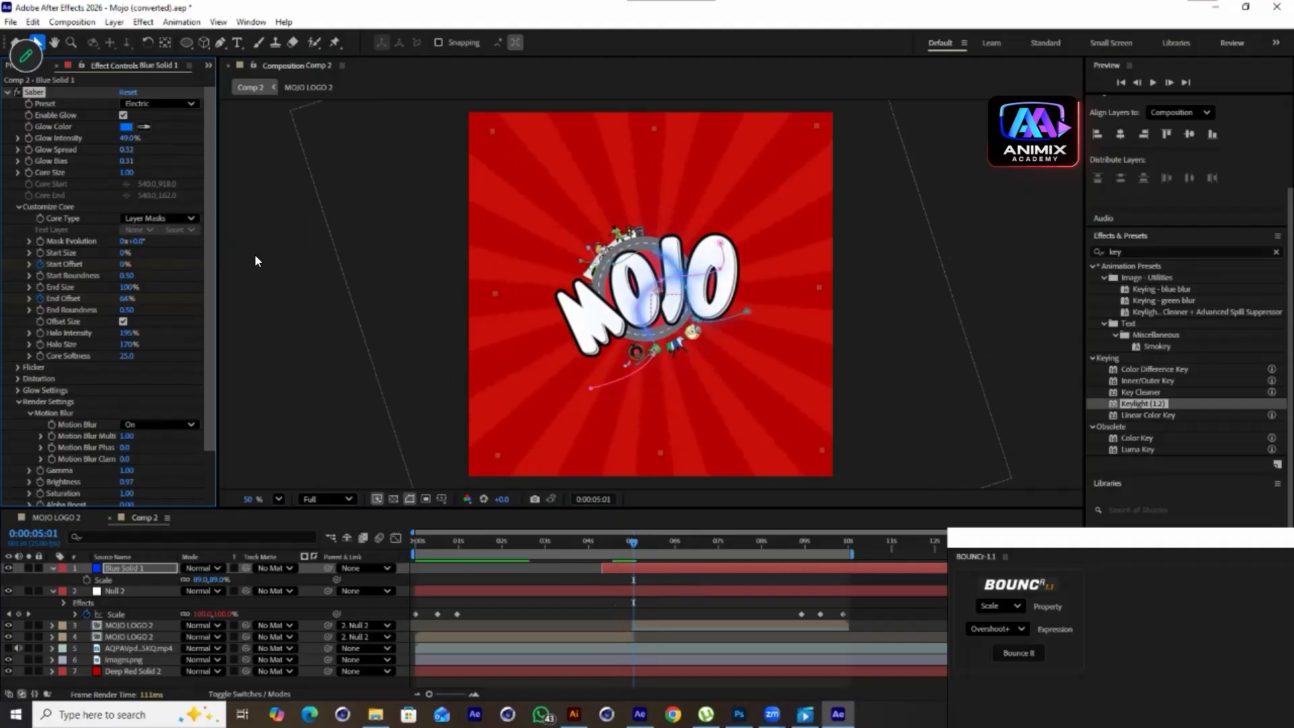
# Undo the last two changes and raise the Saber Glow Spread to 0.12 with Core Size at 1.70
pyautogui.hotkey('ctrl', 'z')
pyautogui.hotkey('ctrl', 'z')
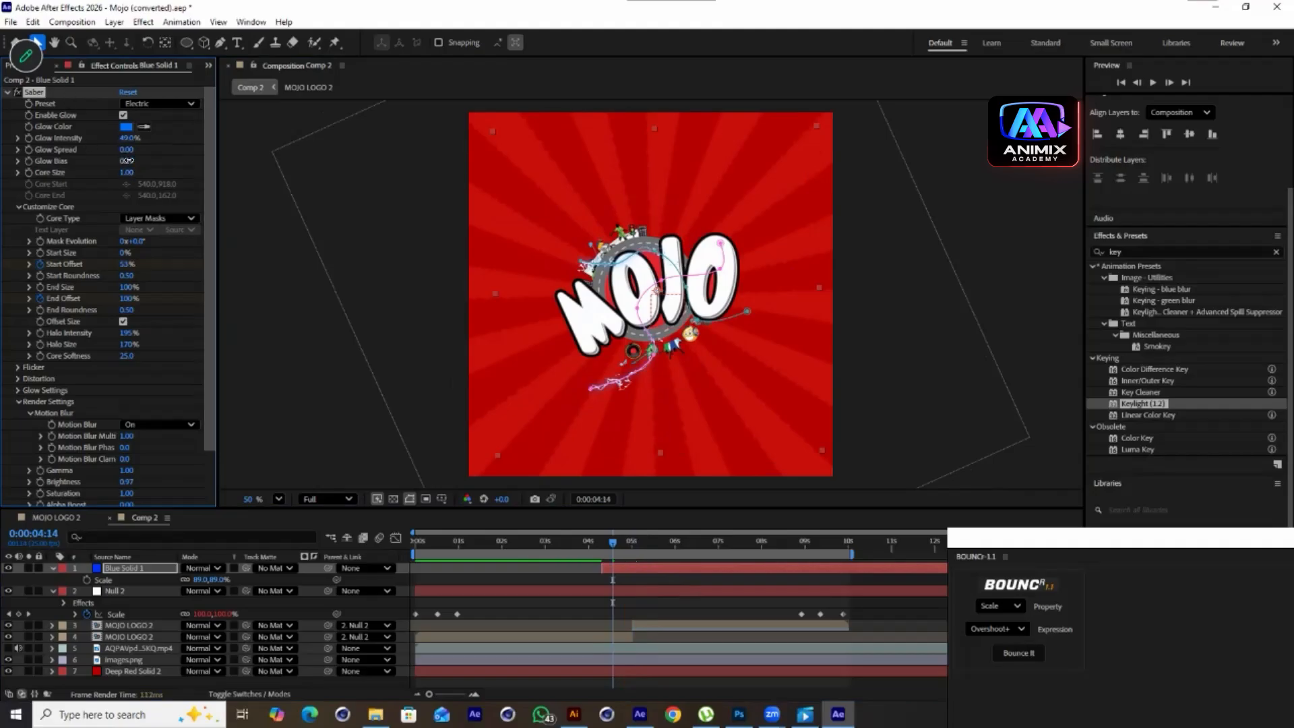
pyautogui.moveTo(129, 149); pyautogui.dragTo(135, 173)
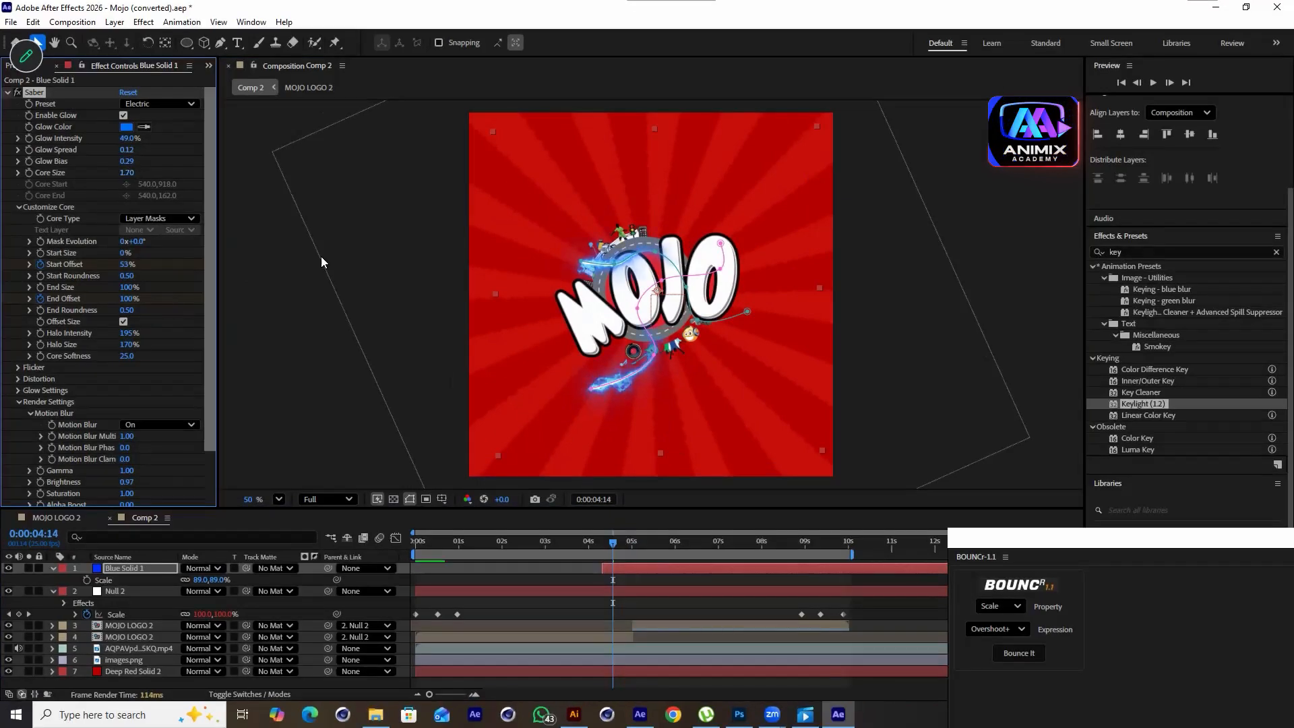
# Reshape Blue Solid 1's mask path by moving its points around the lower-right curve of the logo
pyautogui.moveTo(589, 389); pyautogui.dragTo(680, 352)
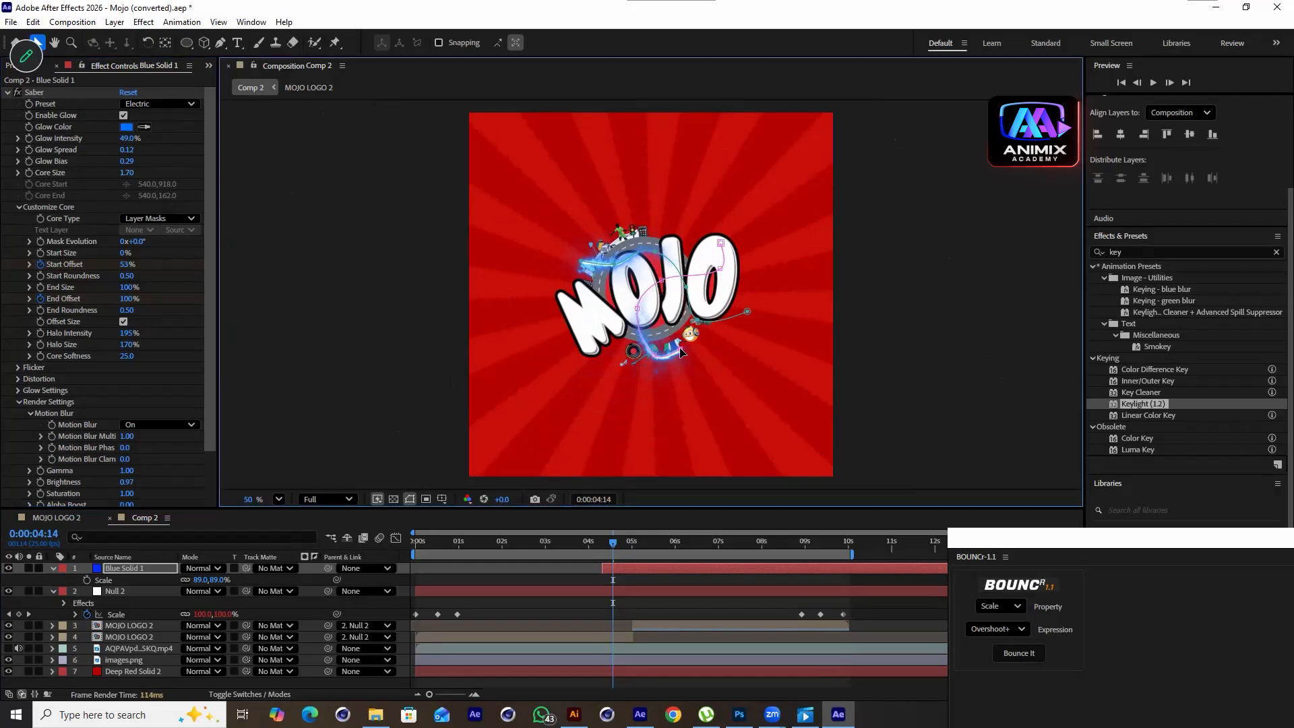
pyautogui.moveTo(720, 243); pyautogui.dragTo(708, 223)
pyautogui.moveTo(660, 280); pyautogui.dragTo(624, 321)
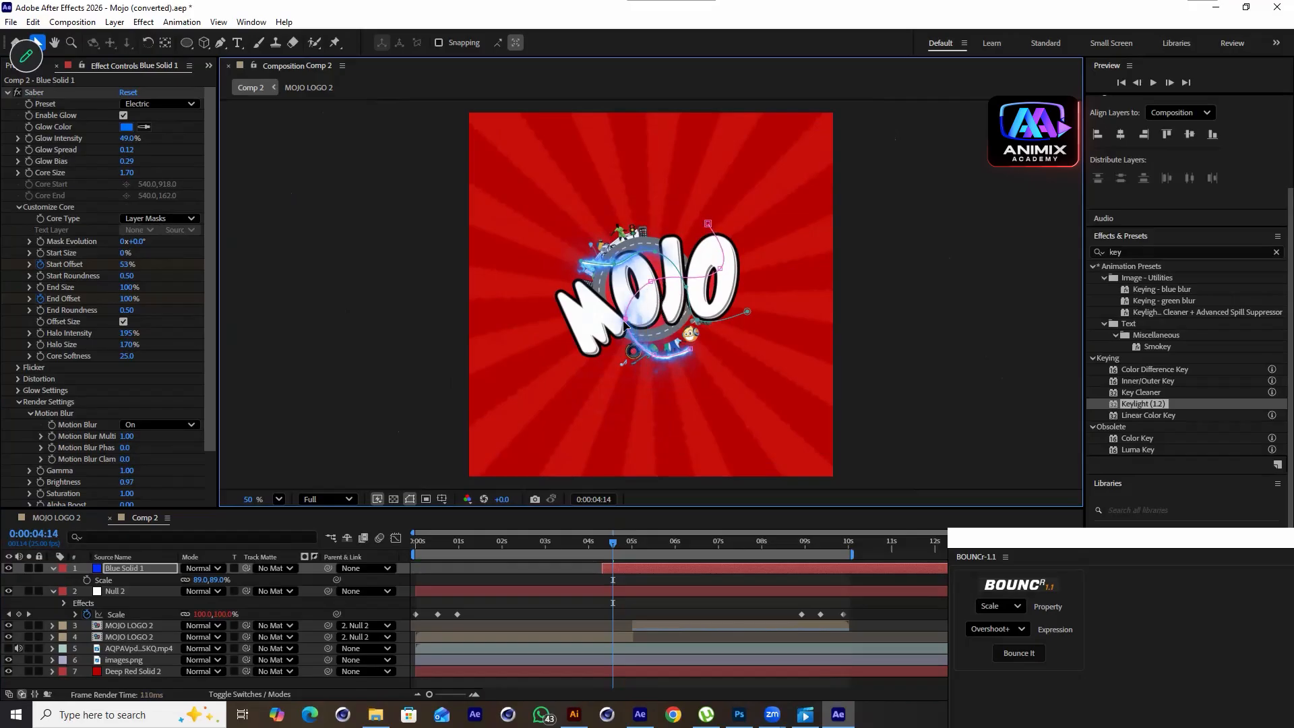
# Preview the adjusted streak and park the playhead at 0:00:05:16
pyautogui.press('space')
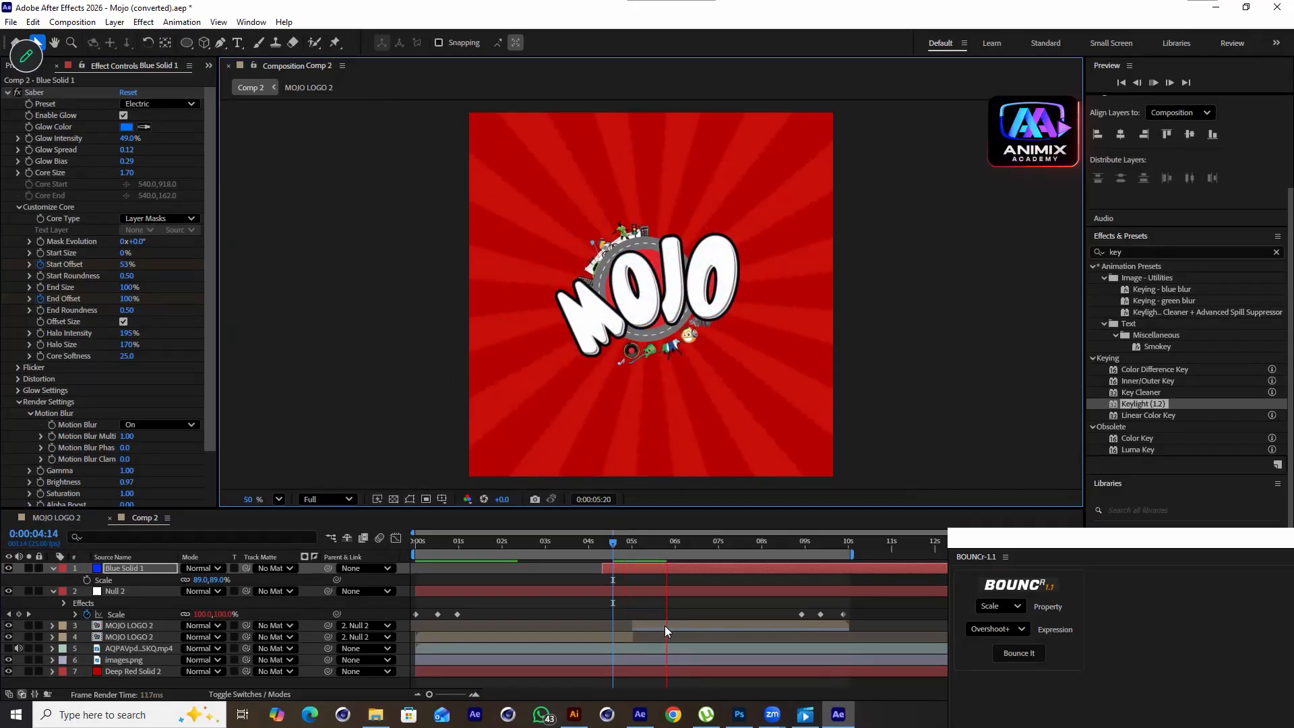
pyautogui.press('space')
pyautogui.click(647, 541)
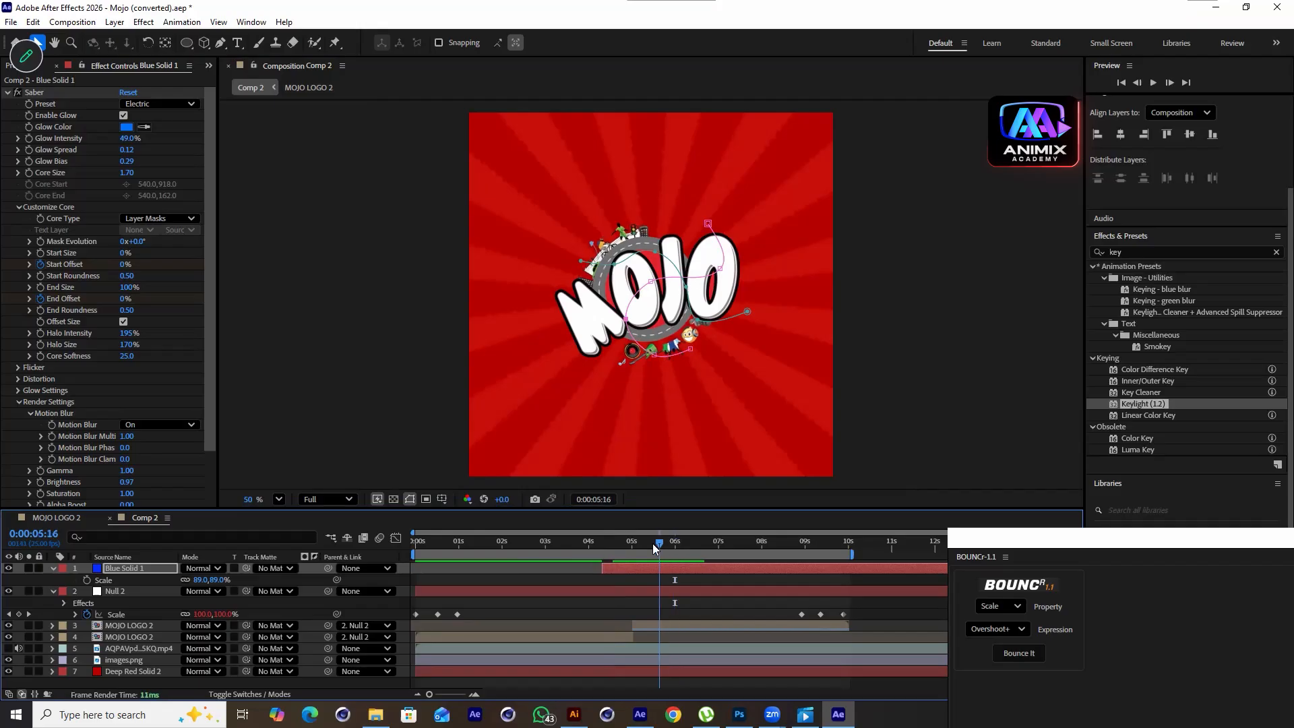
pyautogui.moveTo(1071, 539); pyautogui.dragTo(1017, 615)
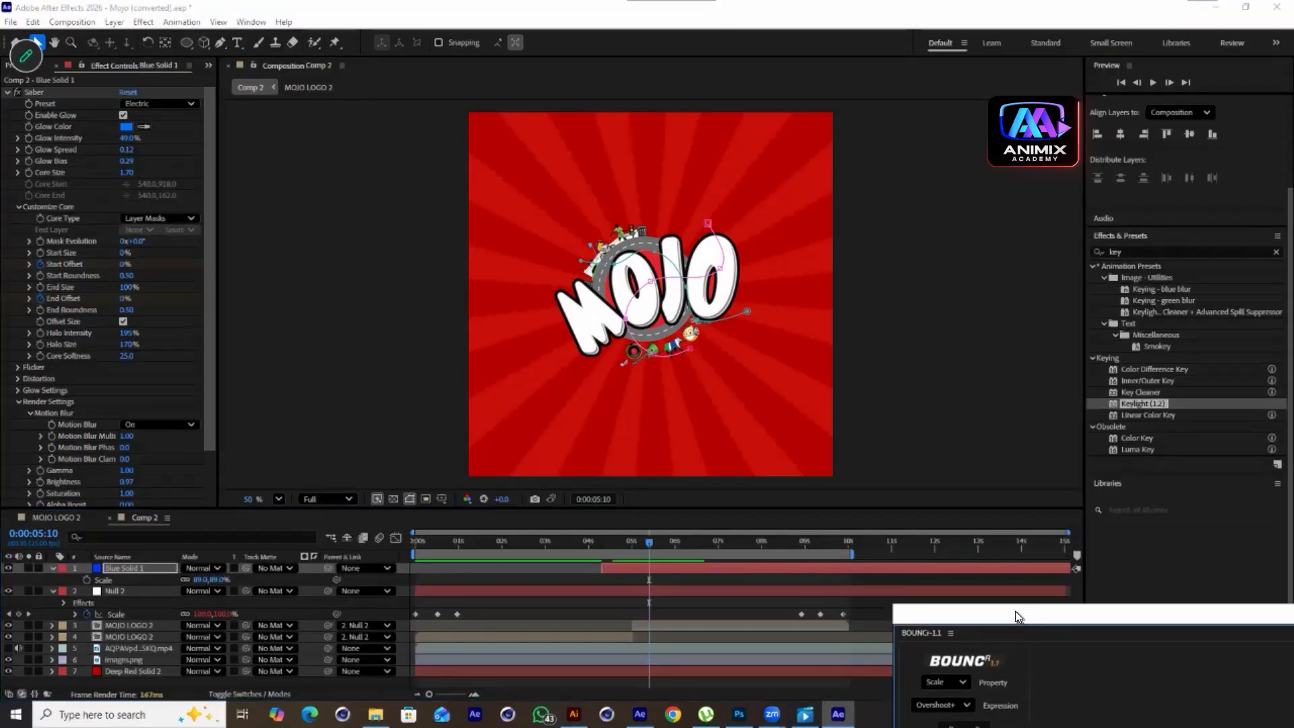
pyautogui.moveTo(1015, 611); pyautogui.dragTo(1016, 612)
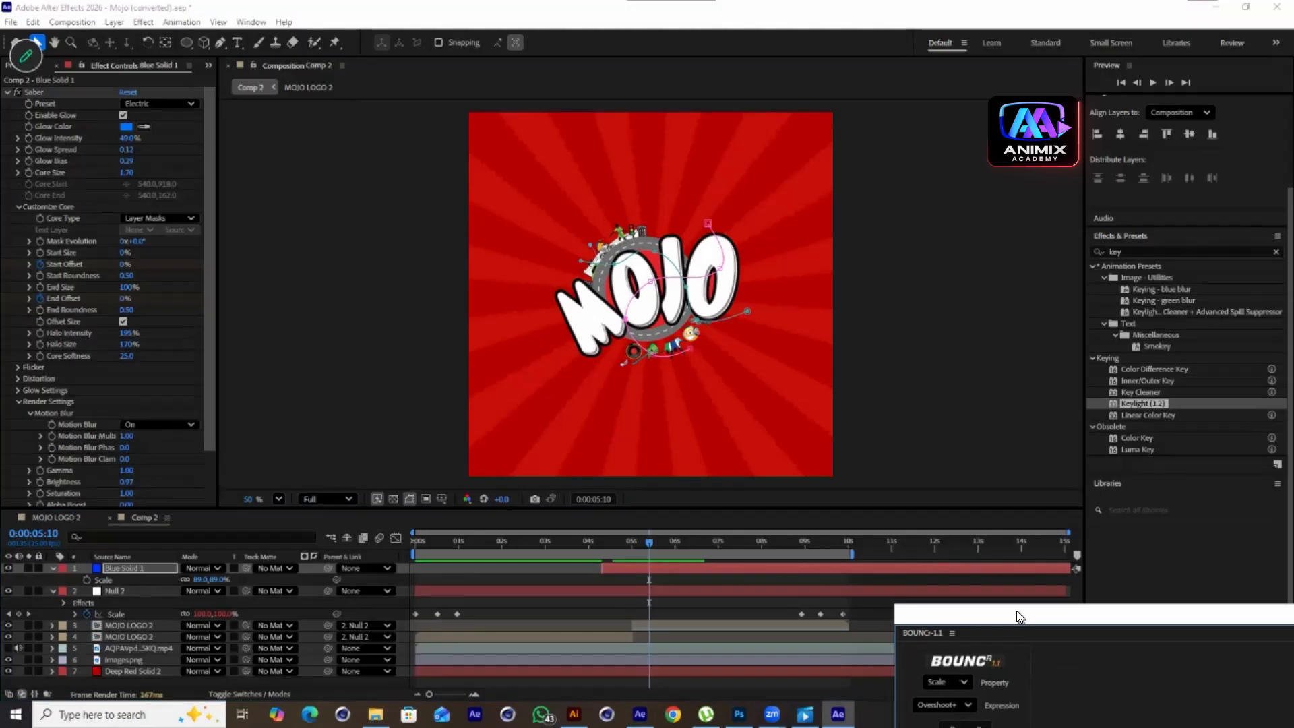